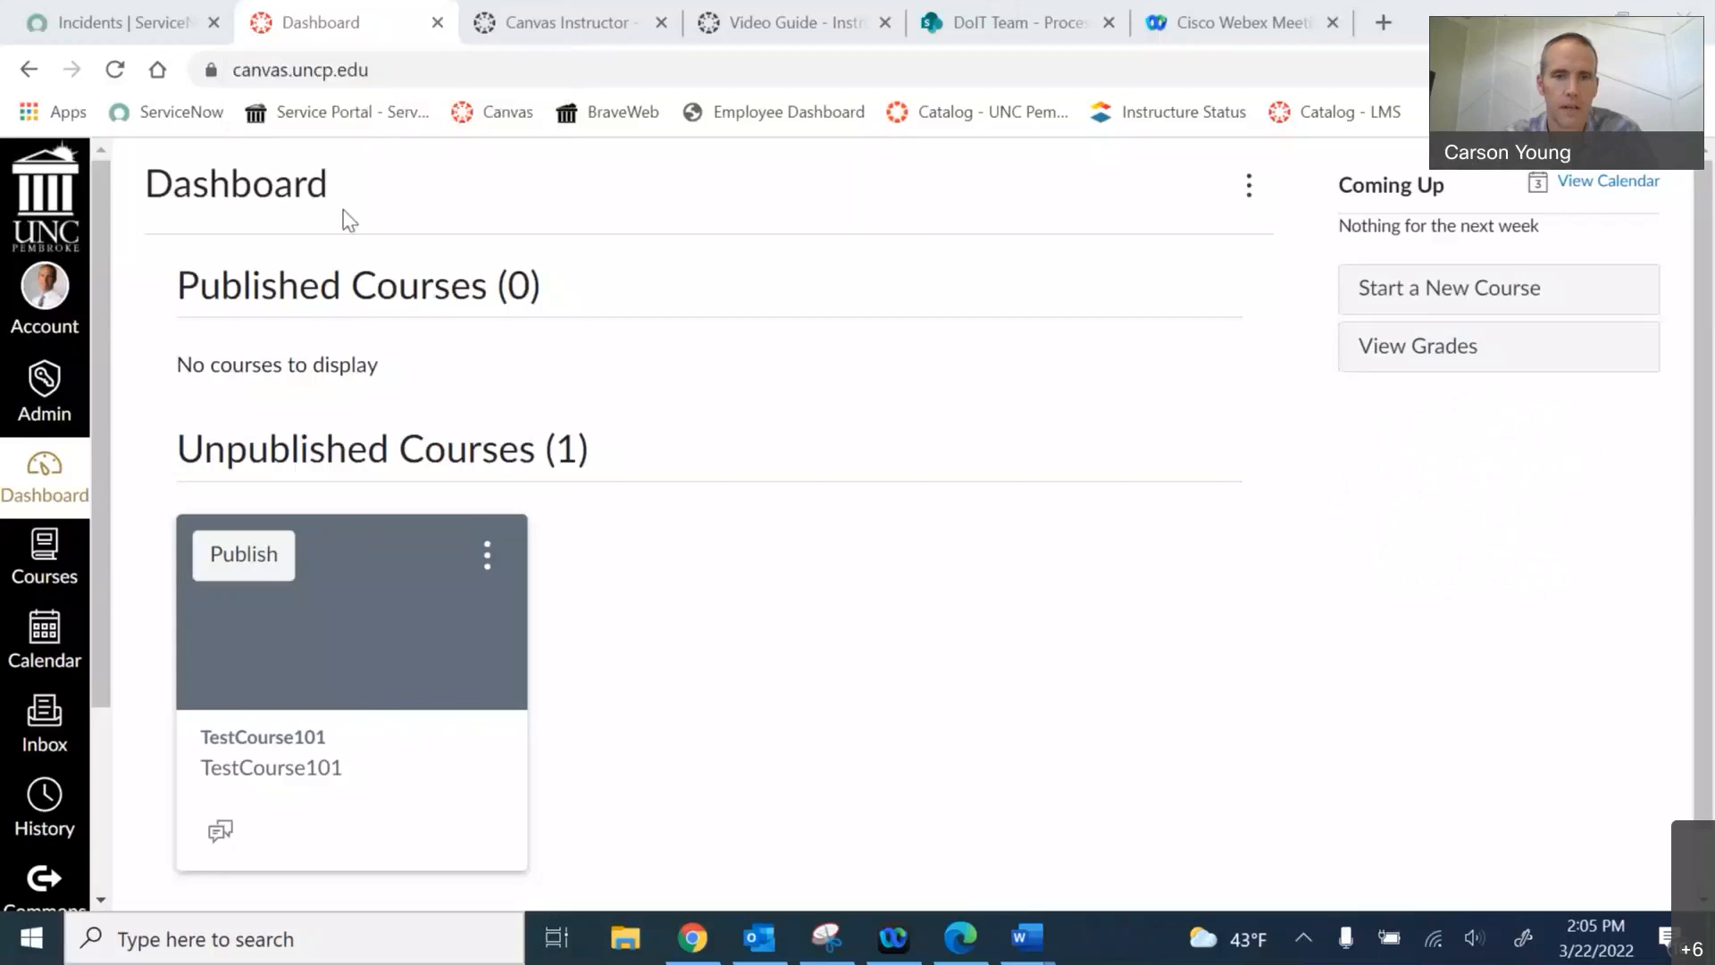
- Switch to the open Canvas Instructor community page and select its full web address
left_click(511, 32)
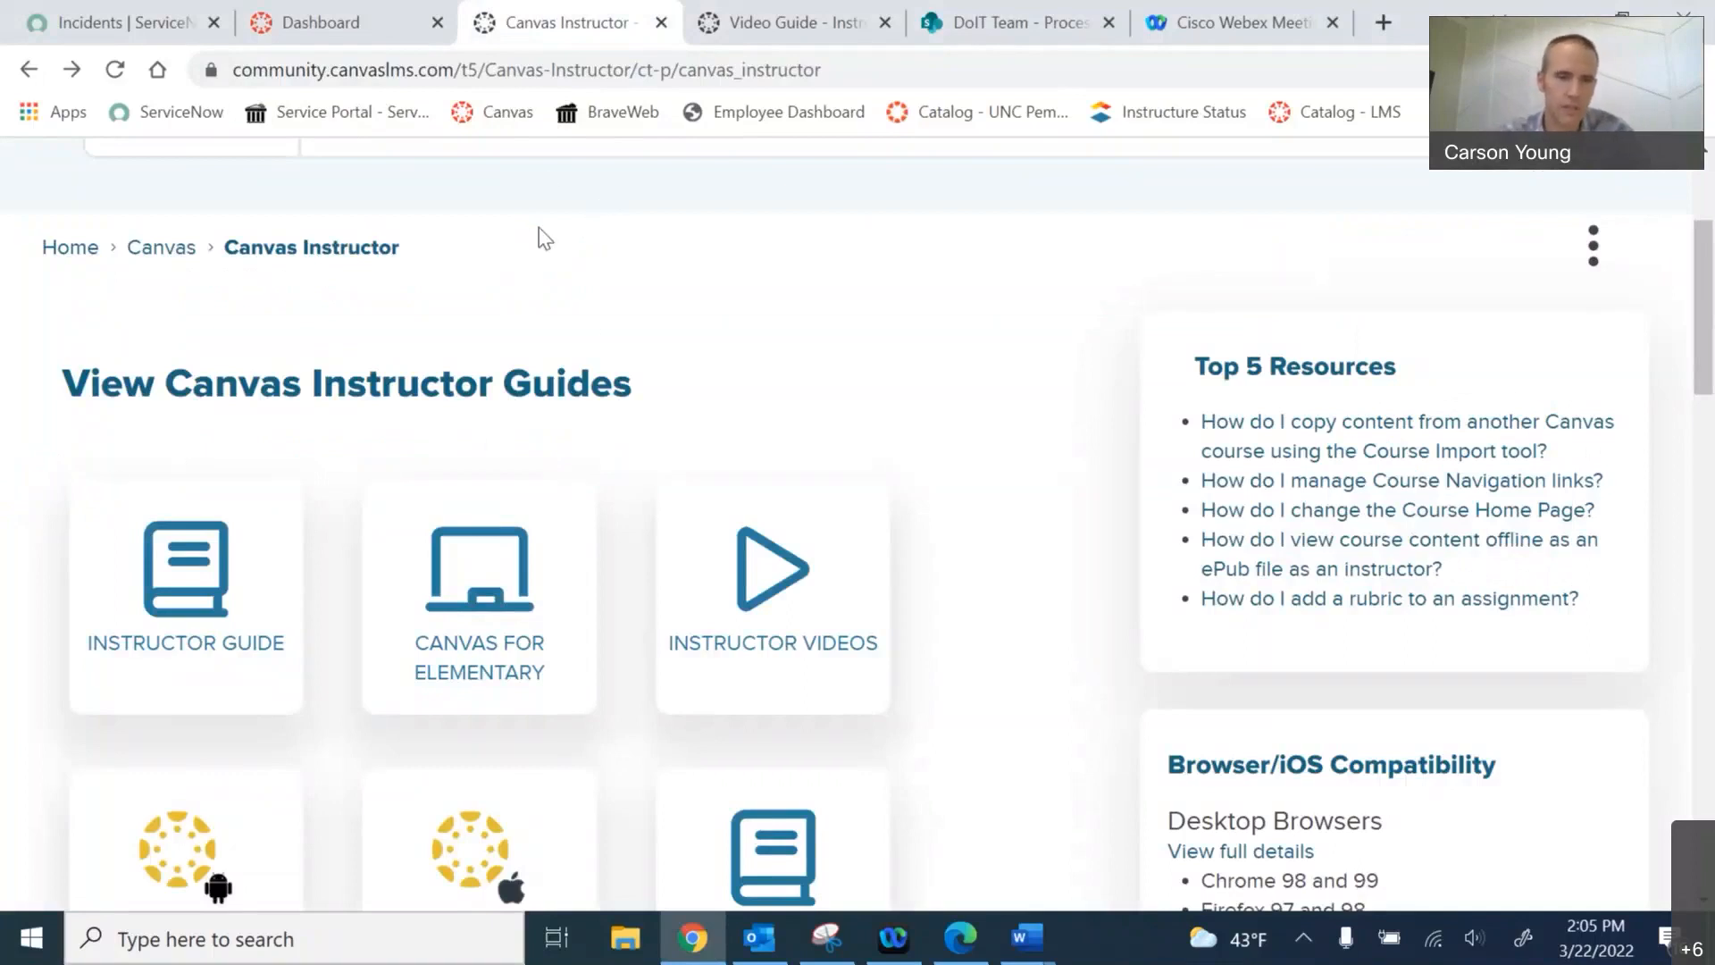
double_click(510, 72)
left_click(509, 72)
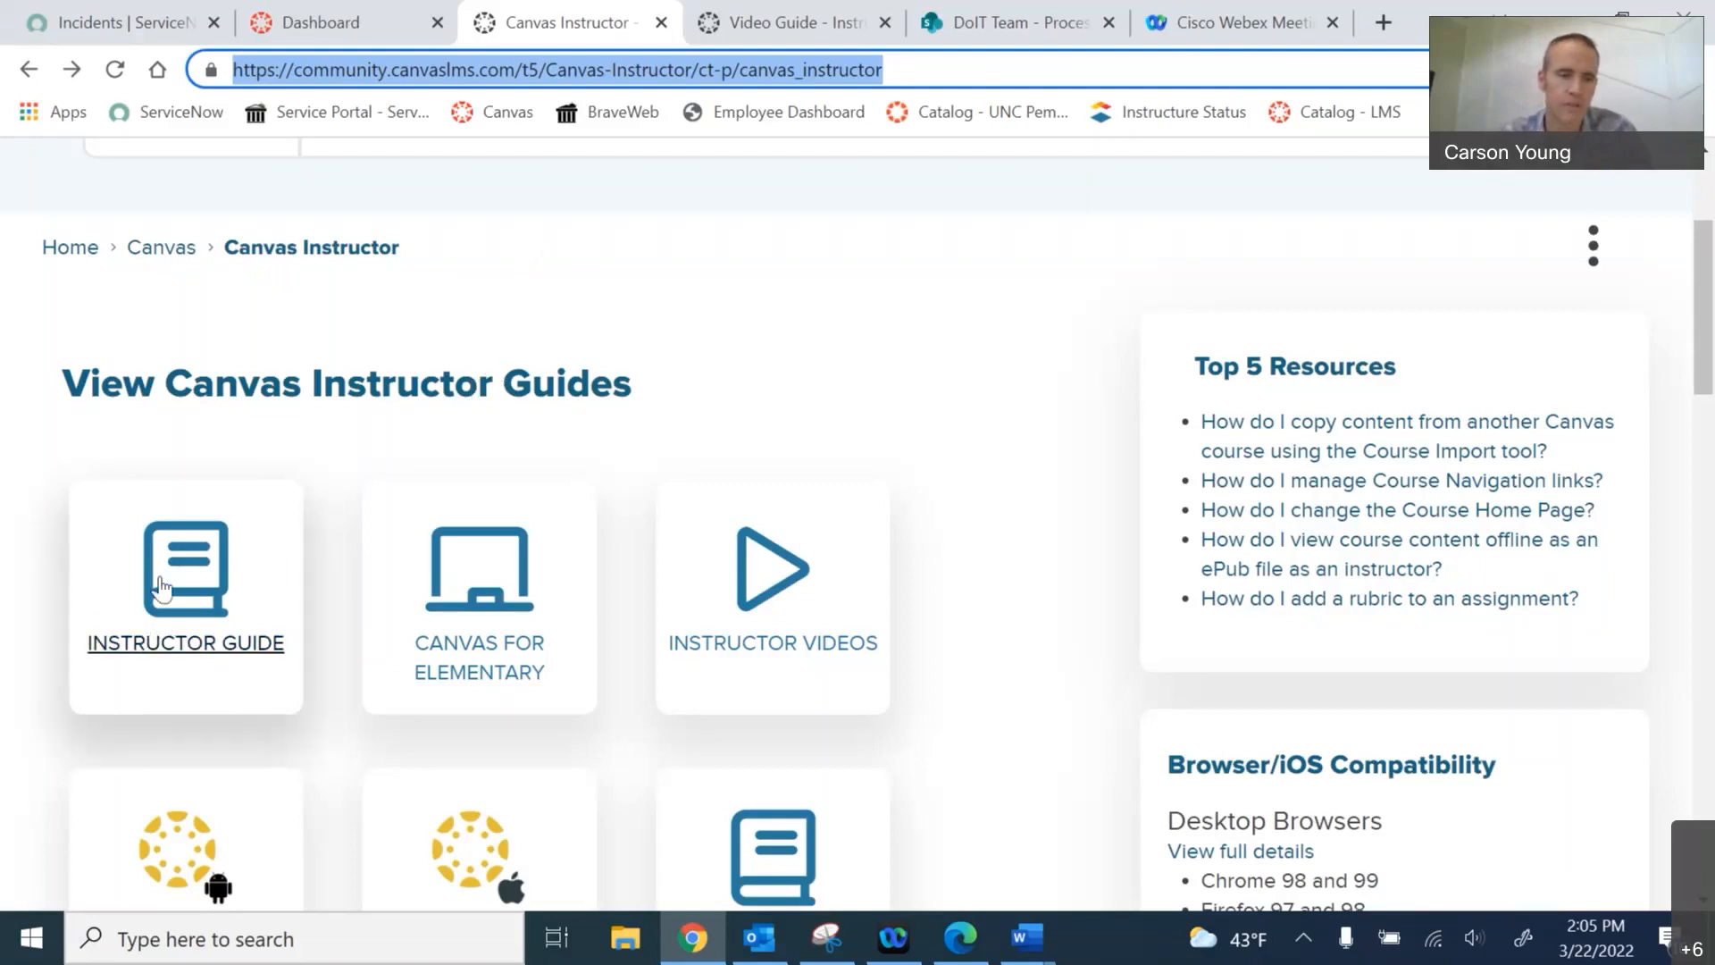
- Open the Instructor Guide and look over the topics in its table of contents
left_click(200, 656)
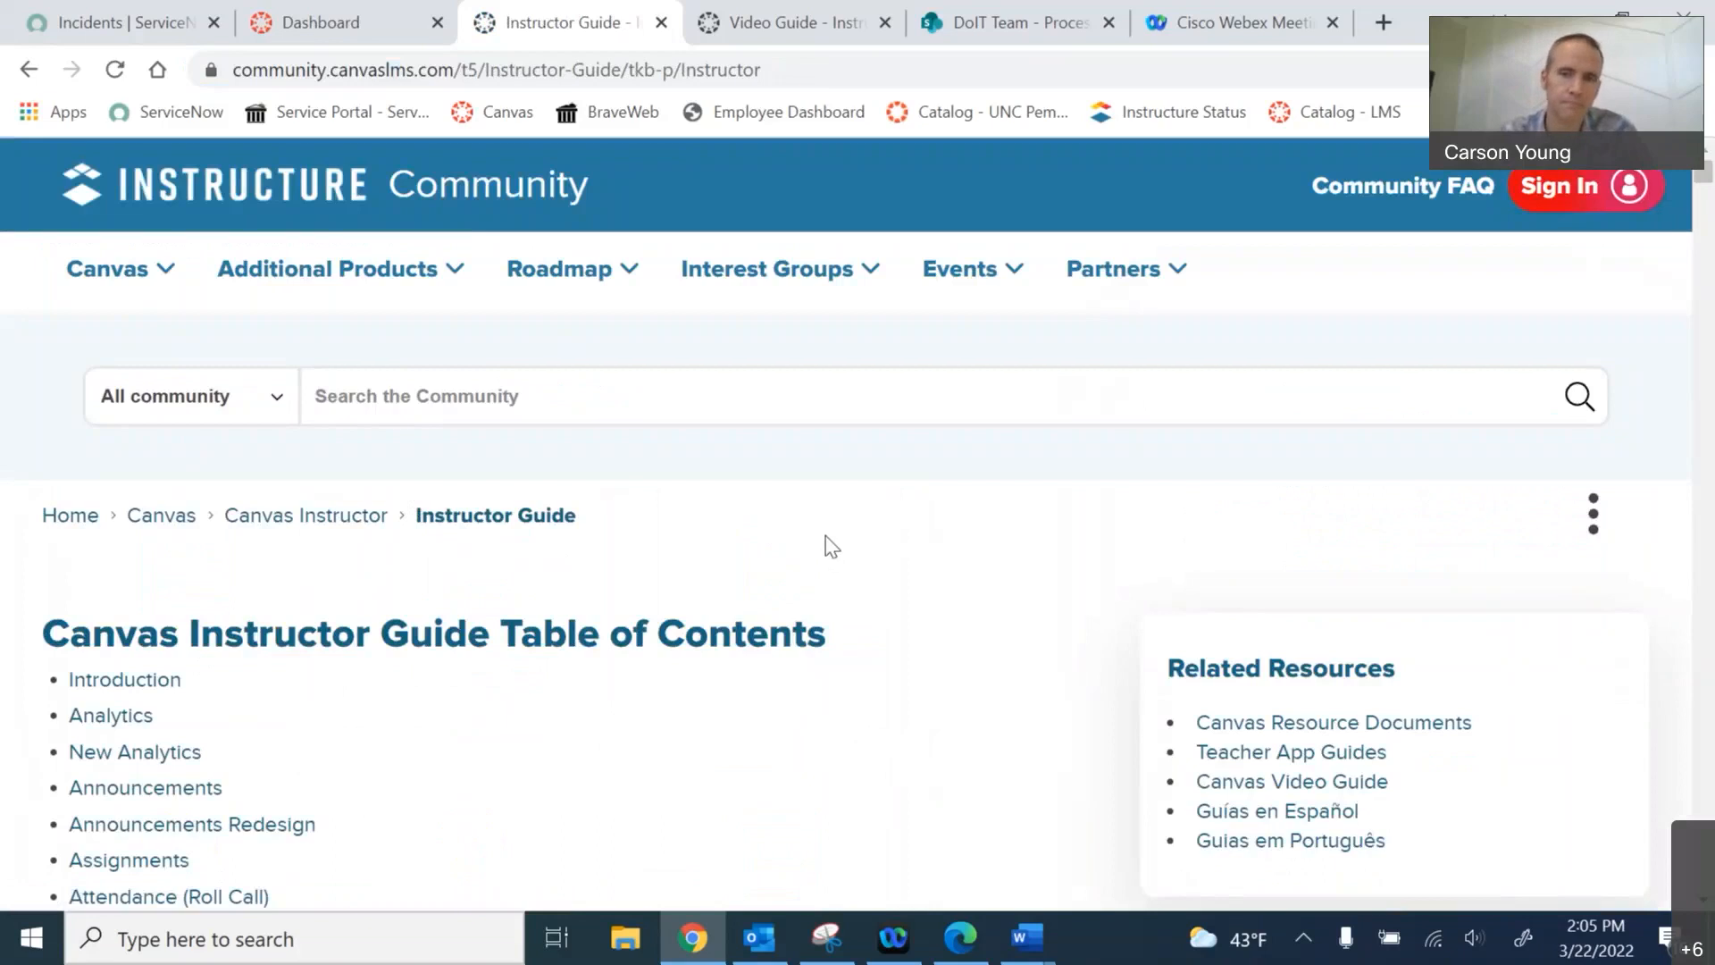
scroll(805, 545, "down", 3)
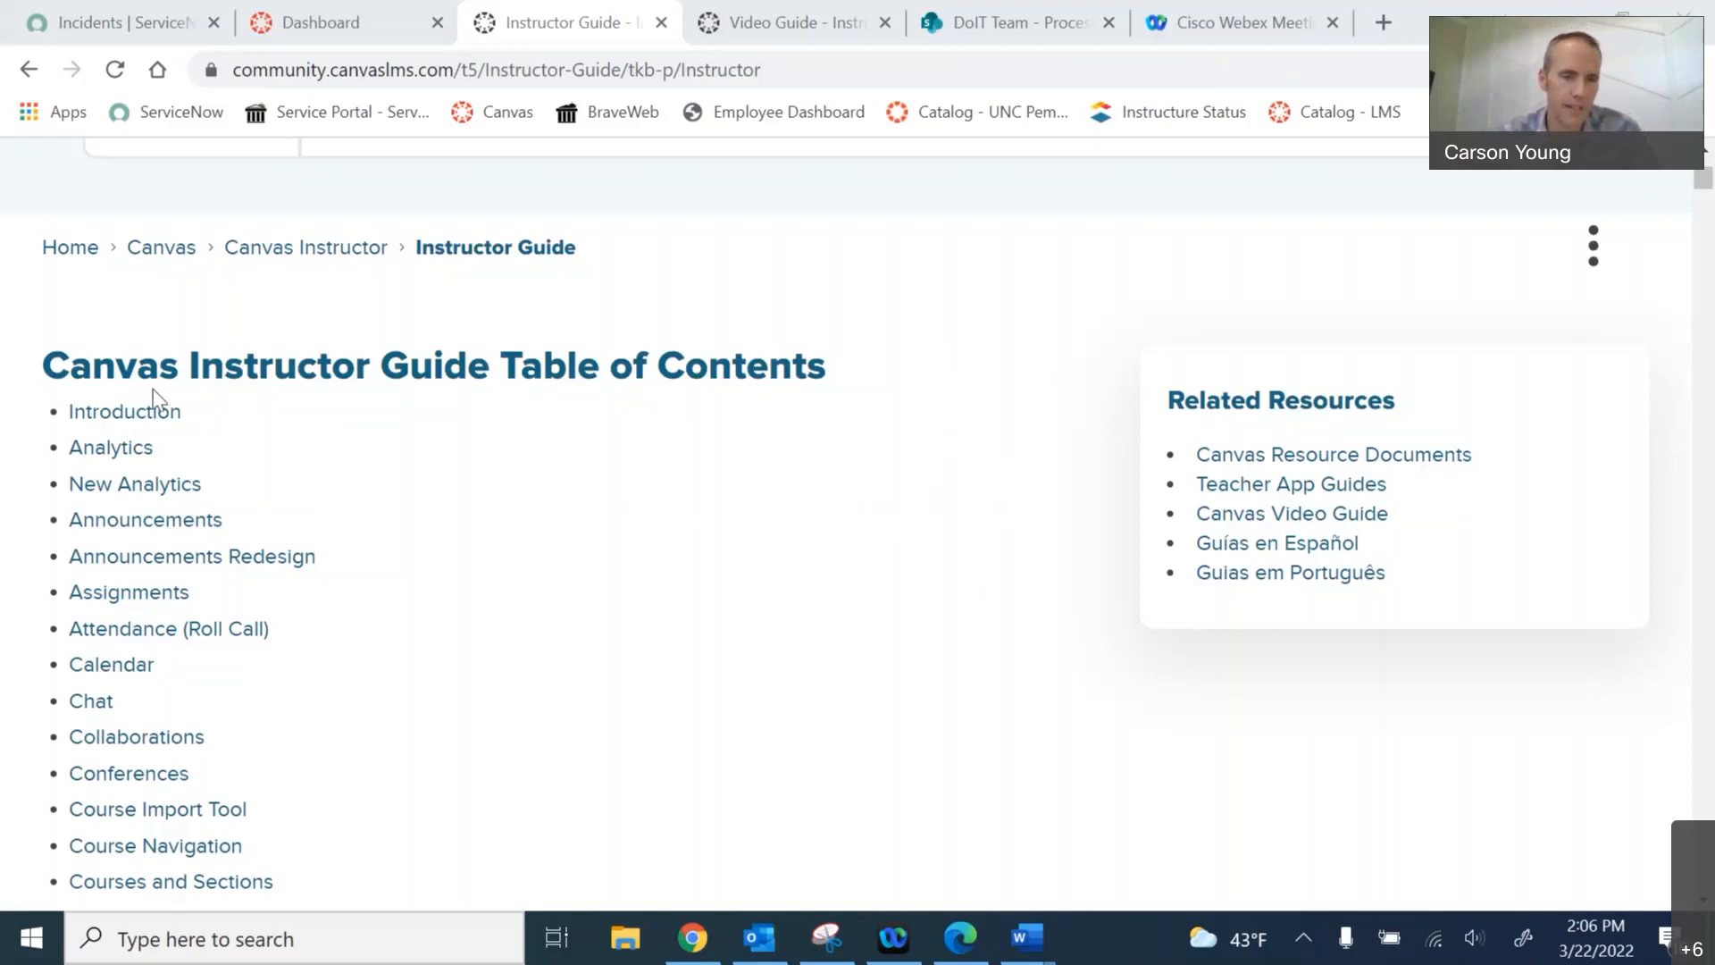
scroll(337, 536, "down", 3)
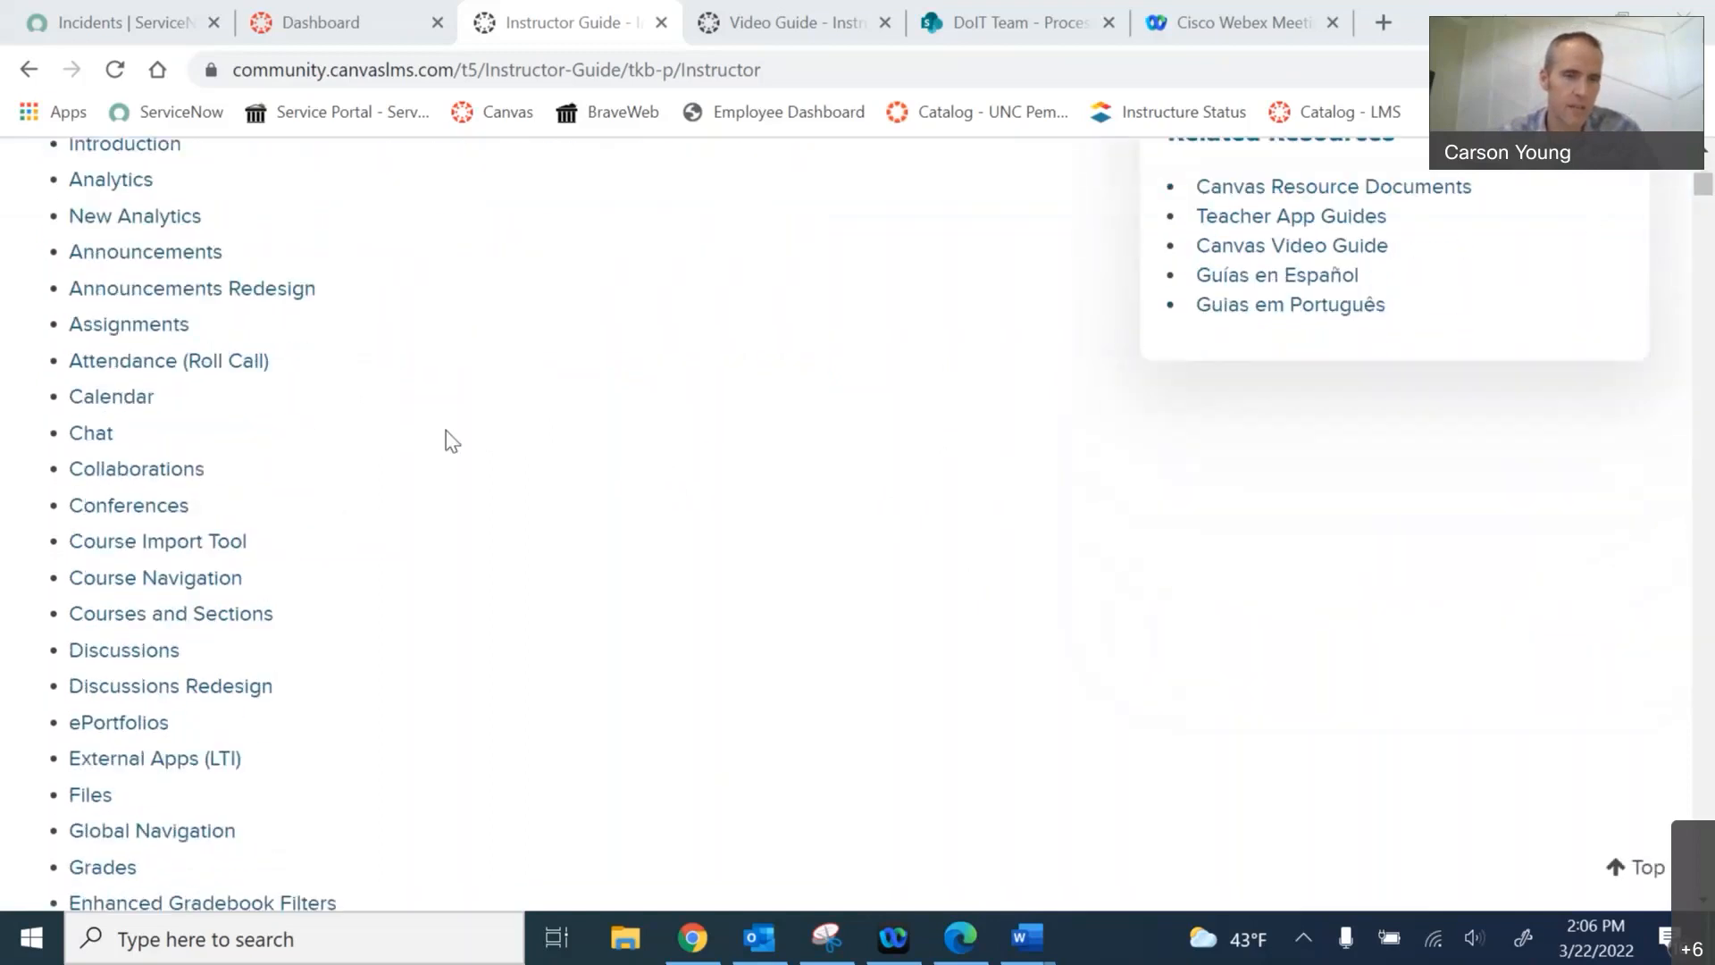
scroll(458, 438, "up", 2)
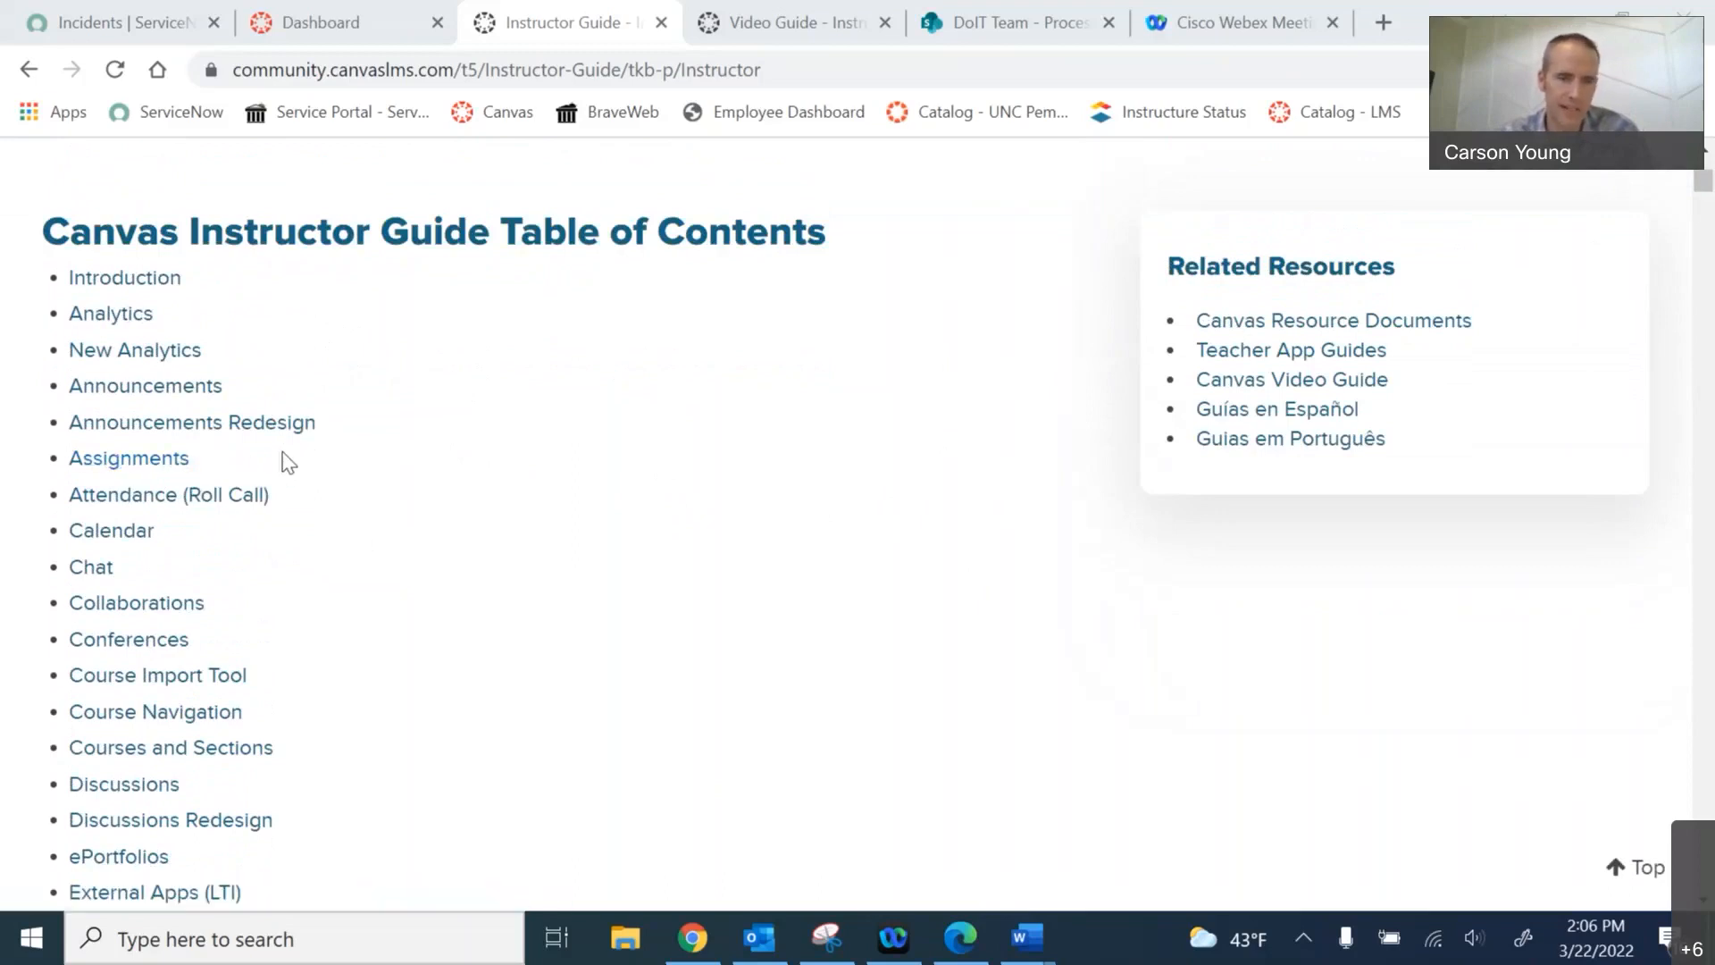
- Go to the guide's Assignments section, browse its questions and open "How do I create an assignment?"
left_click(129, 459)
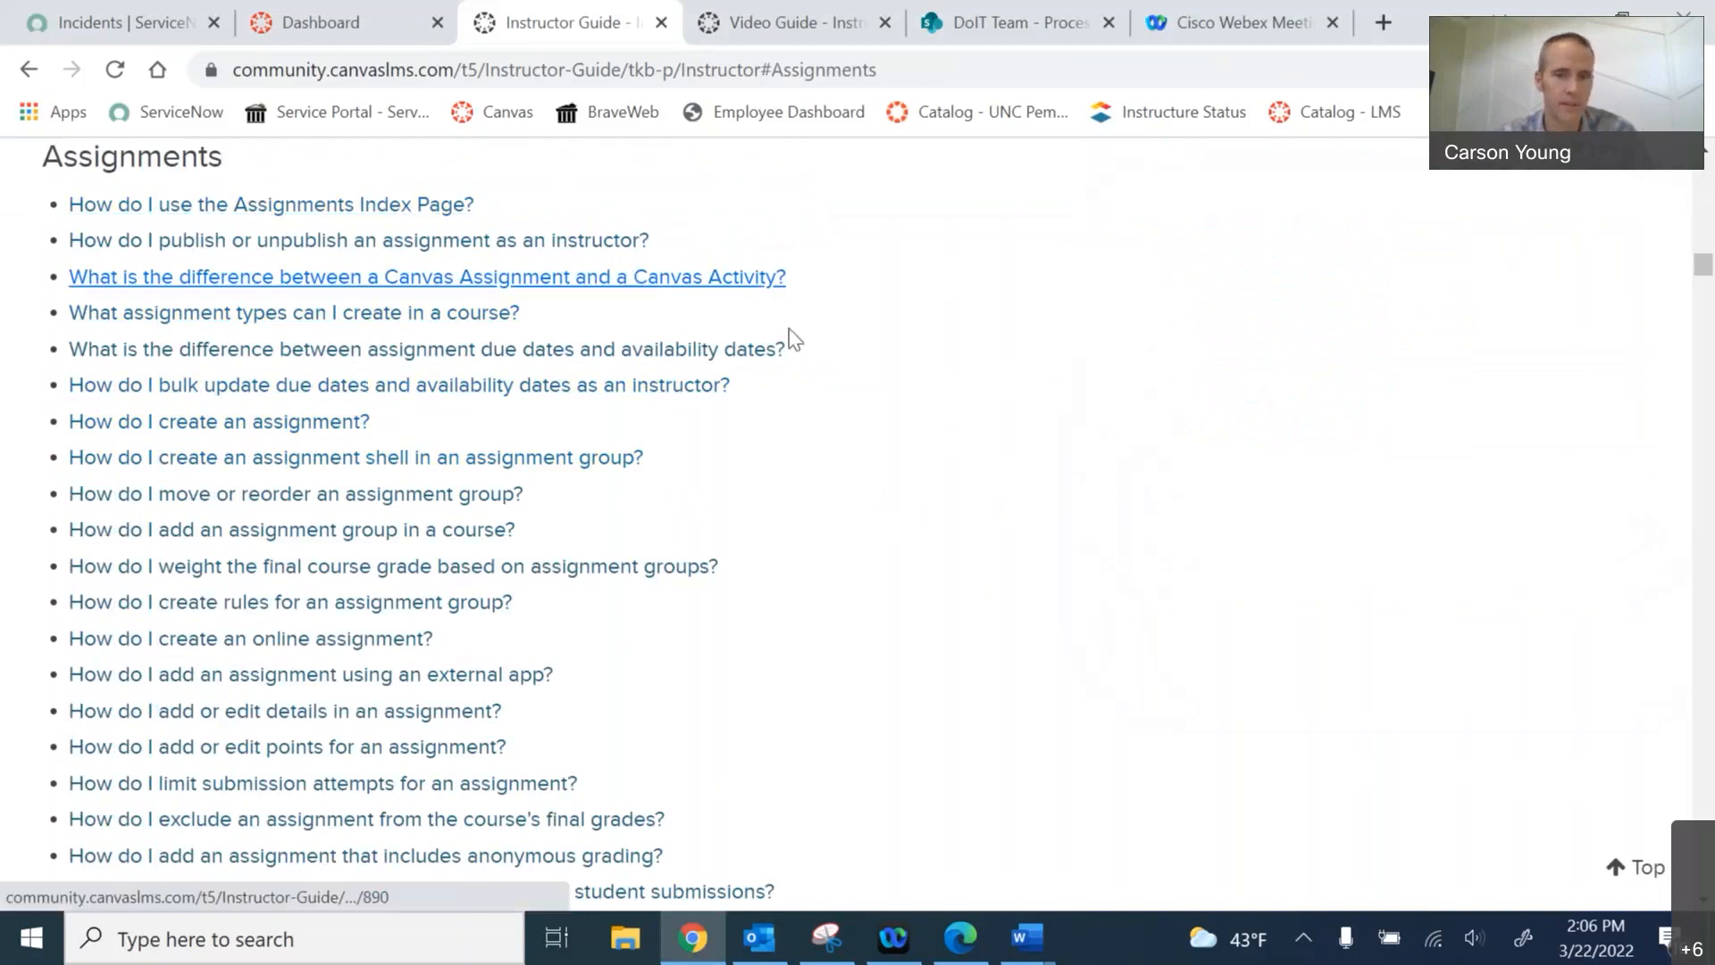
scroll(898, 333, "down", 13)
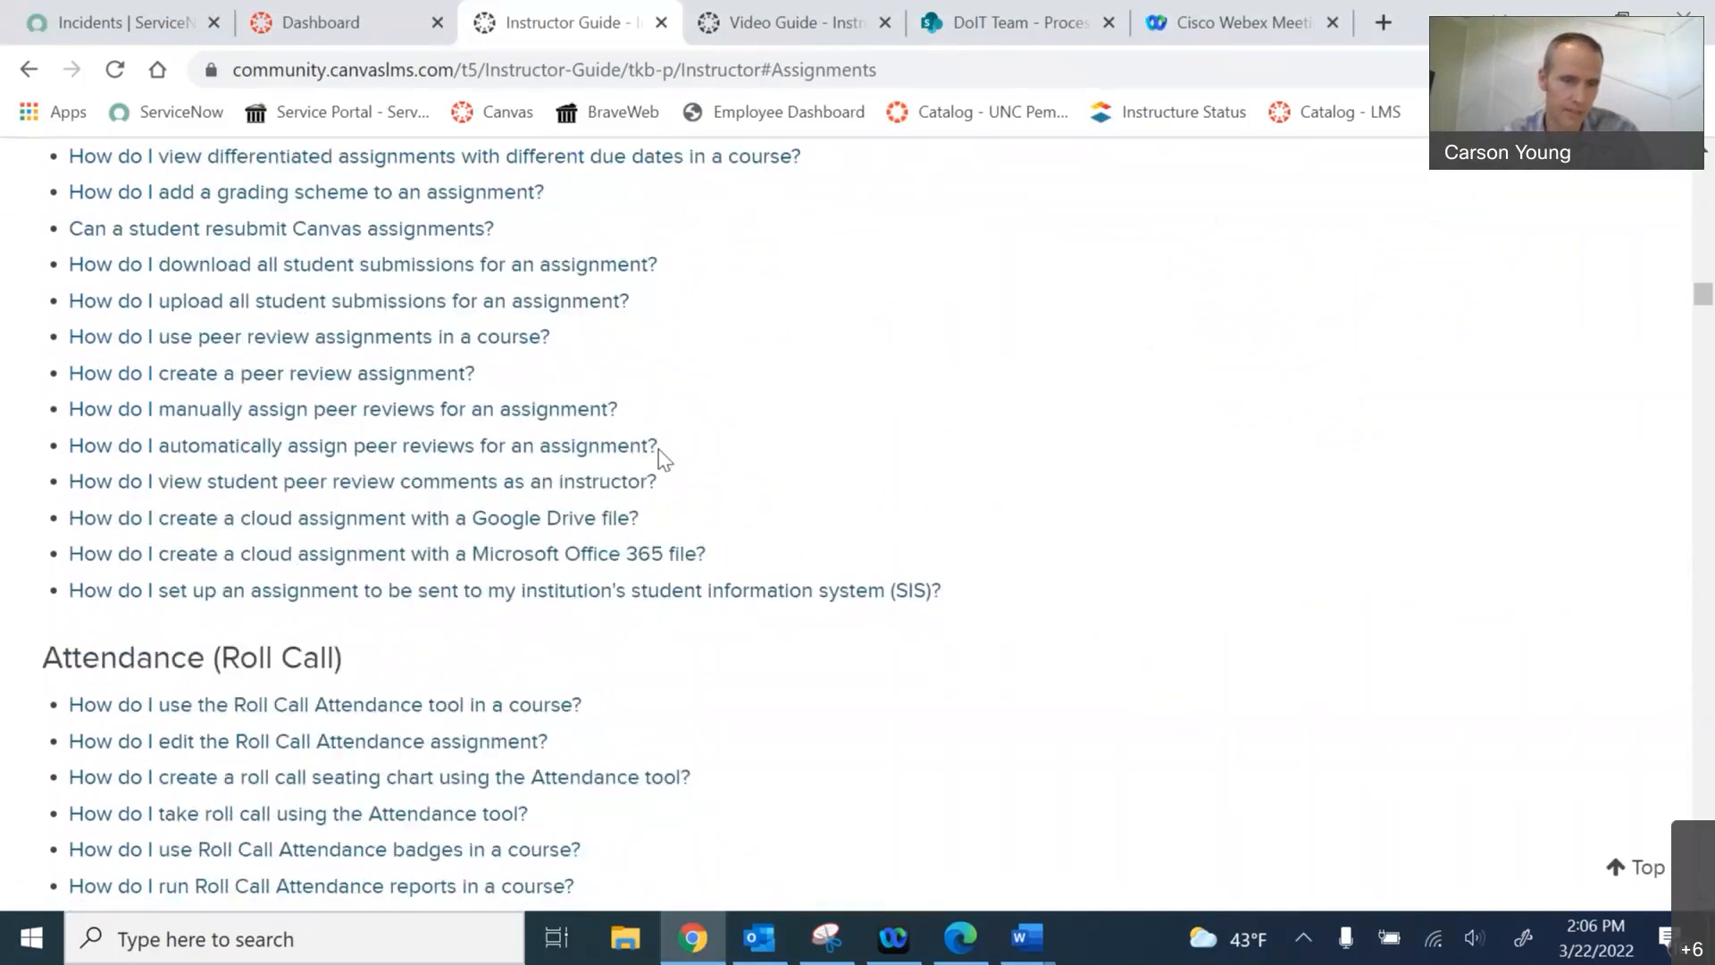
scroll(433, 547, "up", 13)
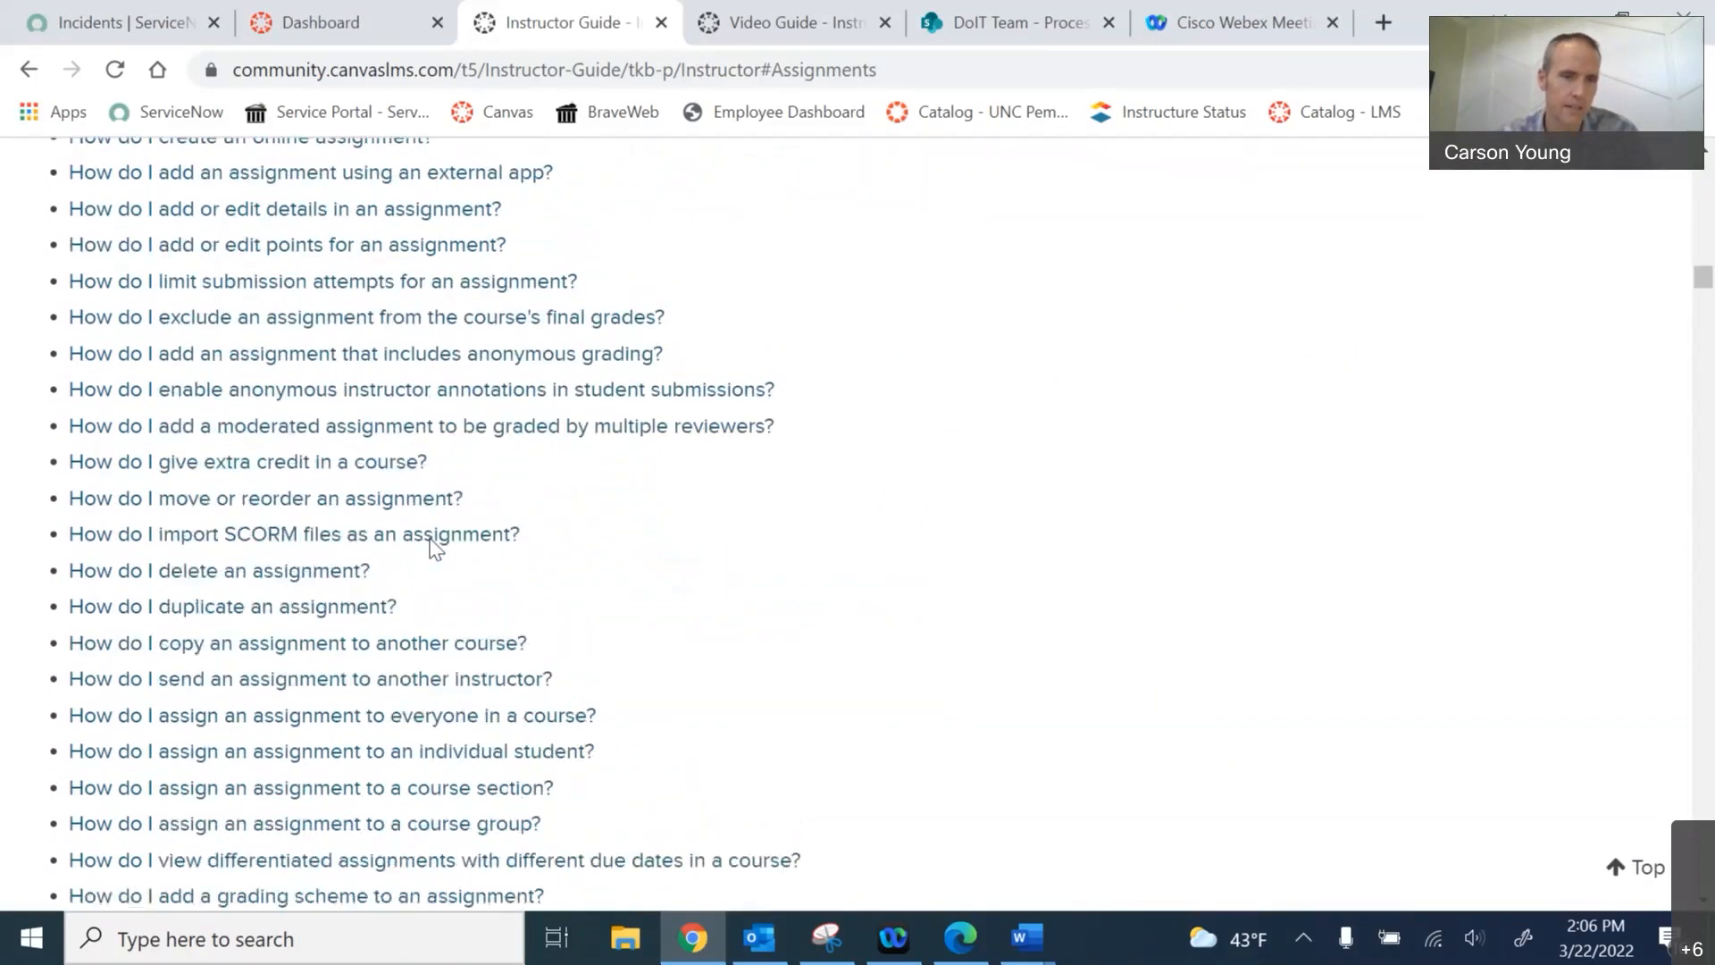
scroll(432, 547, "up", 3)
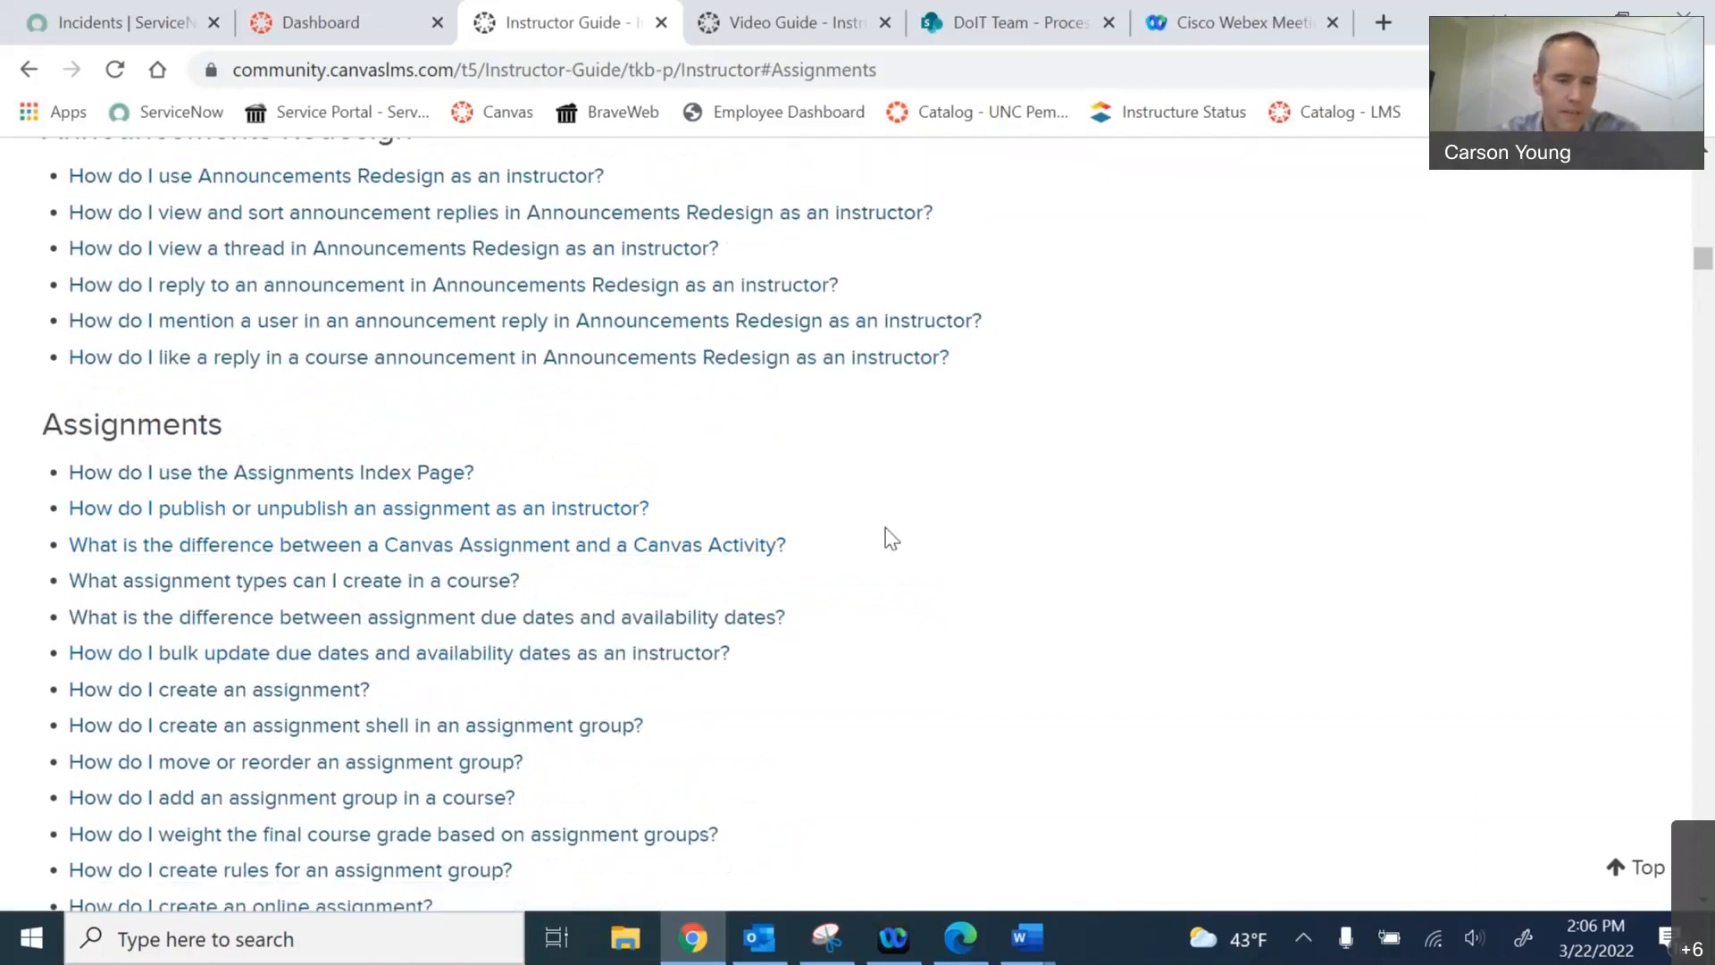
left_click(302, 691)
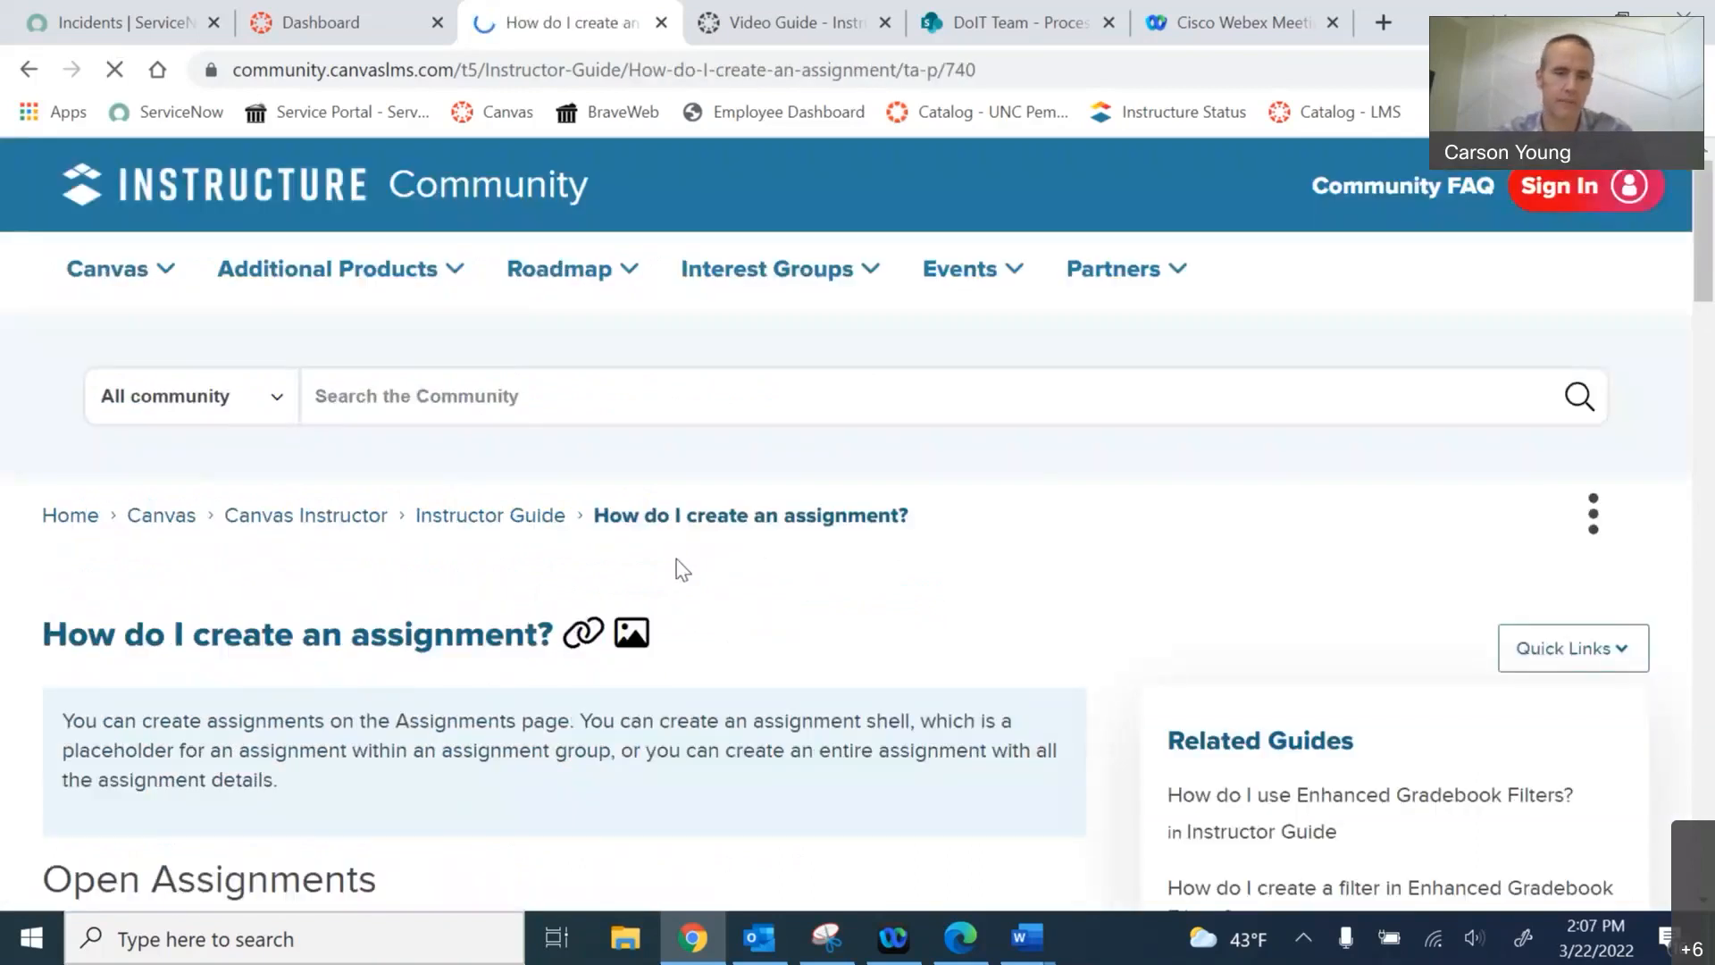
- Read through the assignment creation article, covering Open Assignments, Add Assignment Shell and Add Assignment
scroll(853, 527, "down", 3)
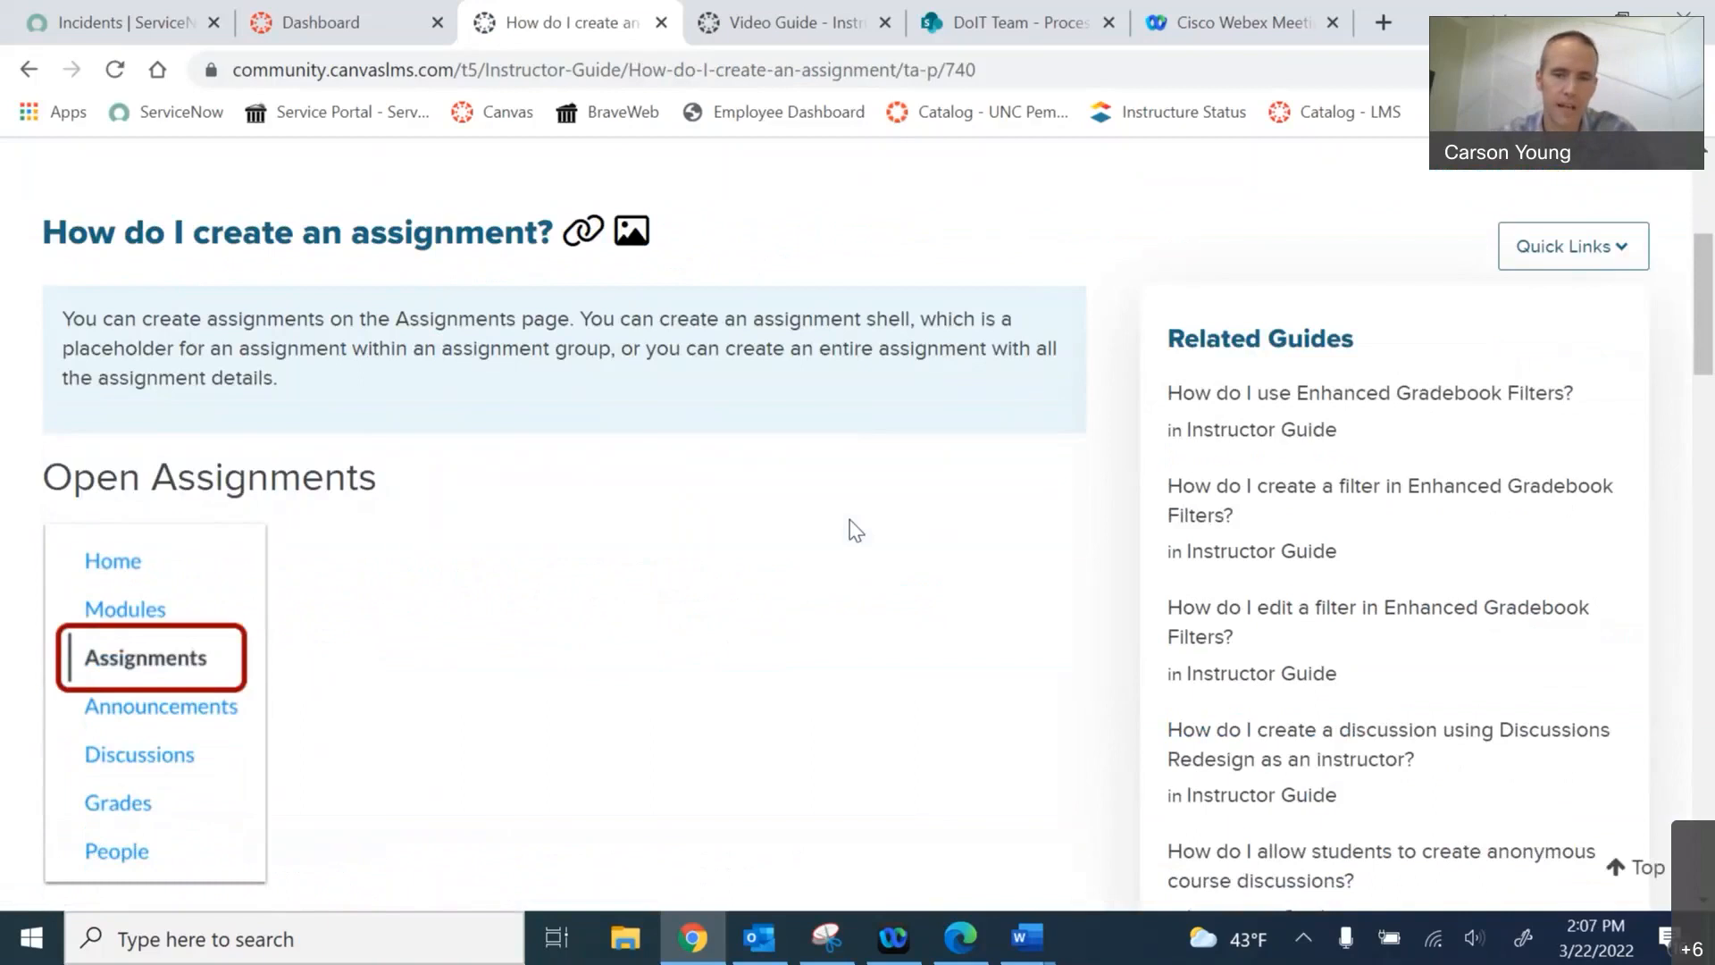
scroll(856, 531, "down", 1)
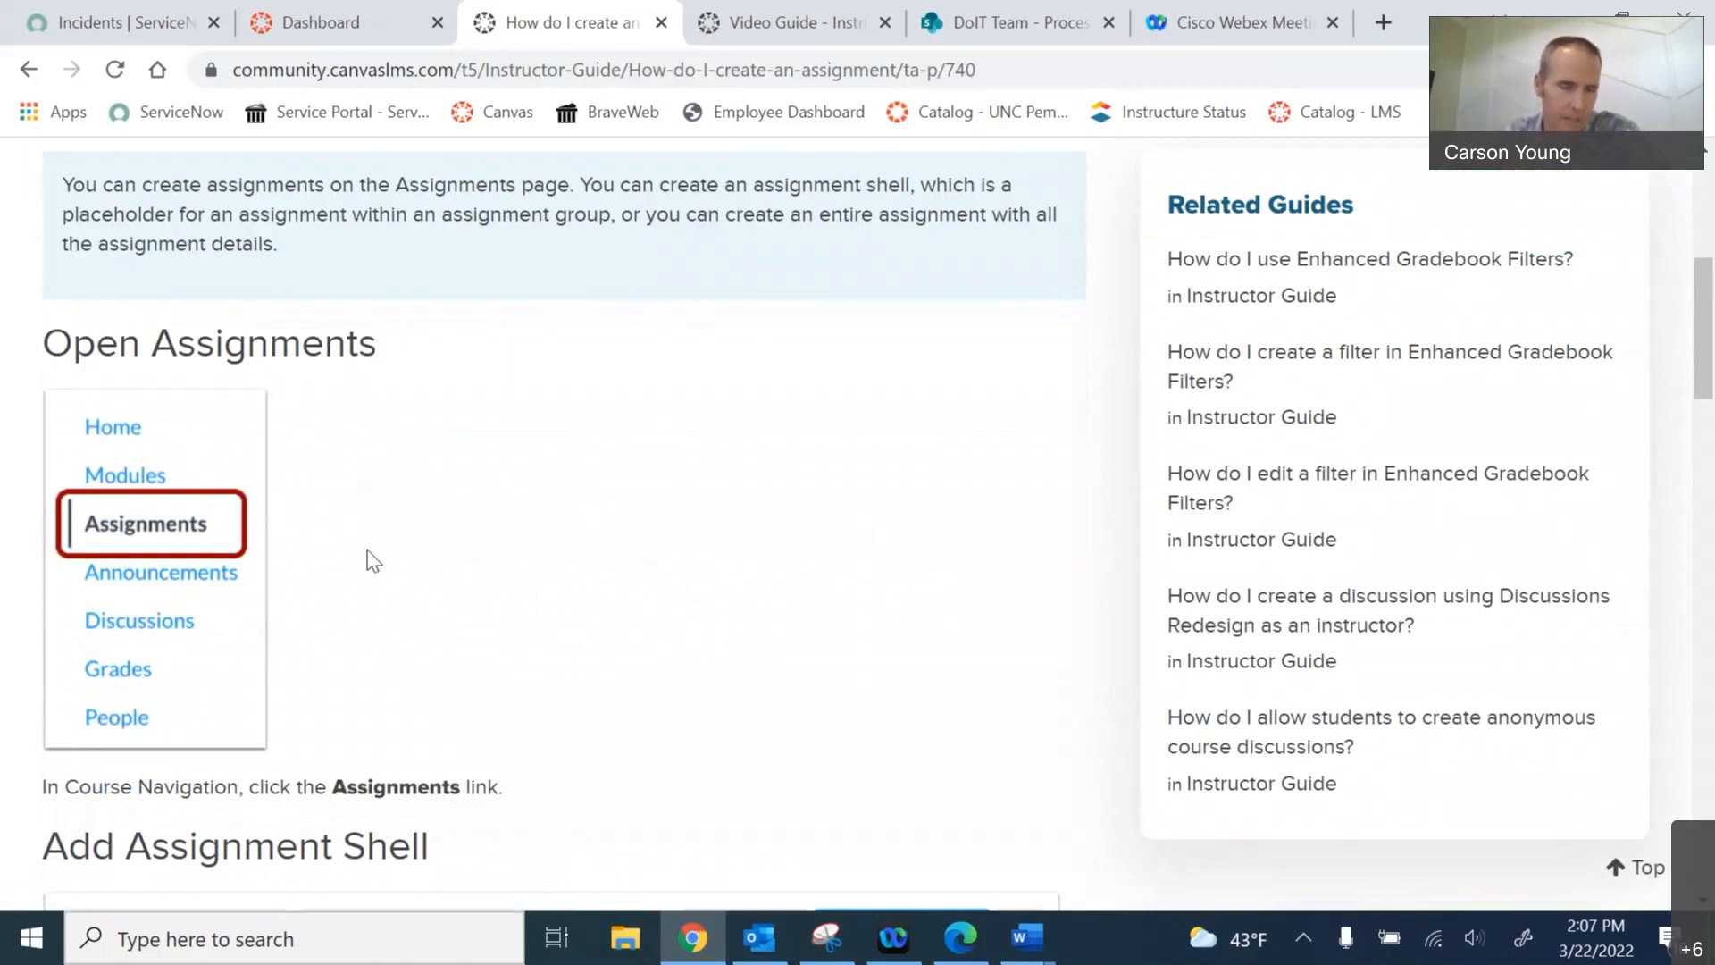
scroll(548, 574, "down", 1)
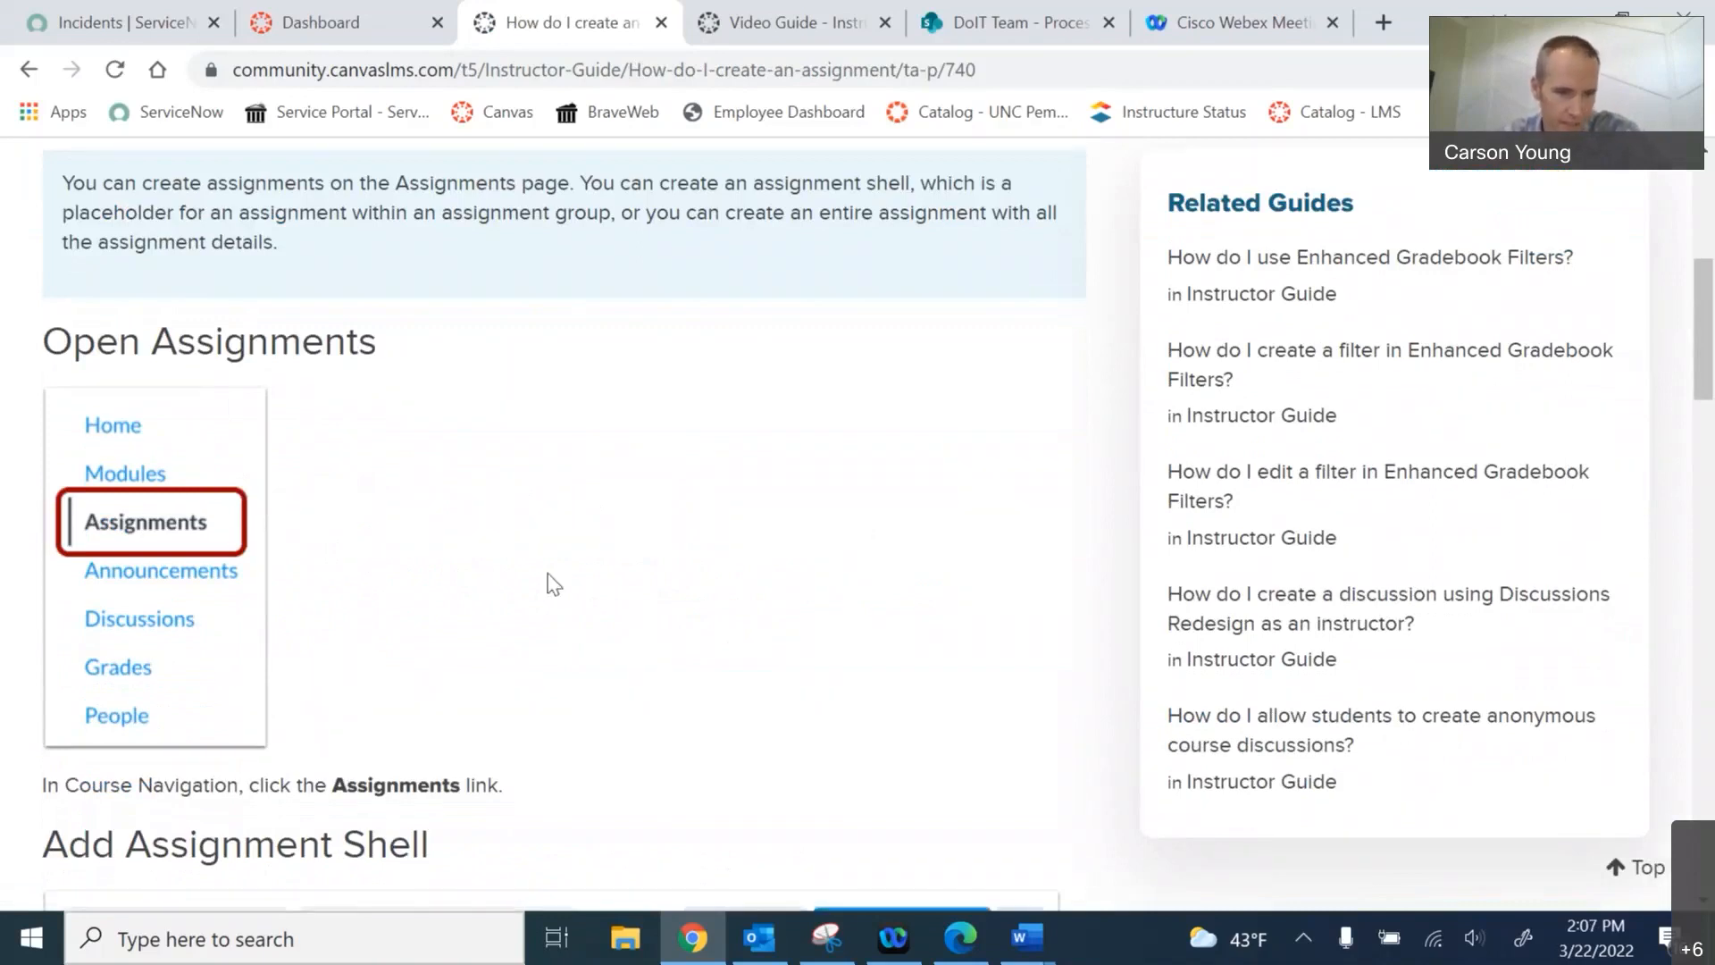
scroll(554, 584, "down", 5)
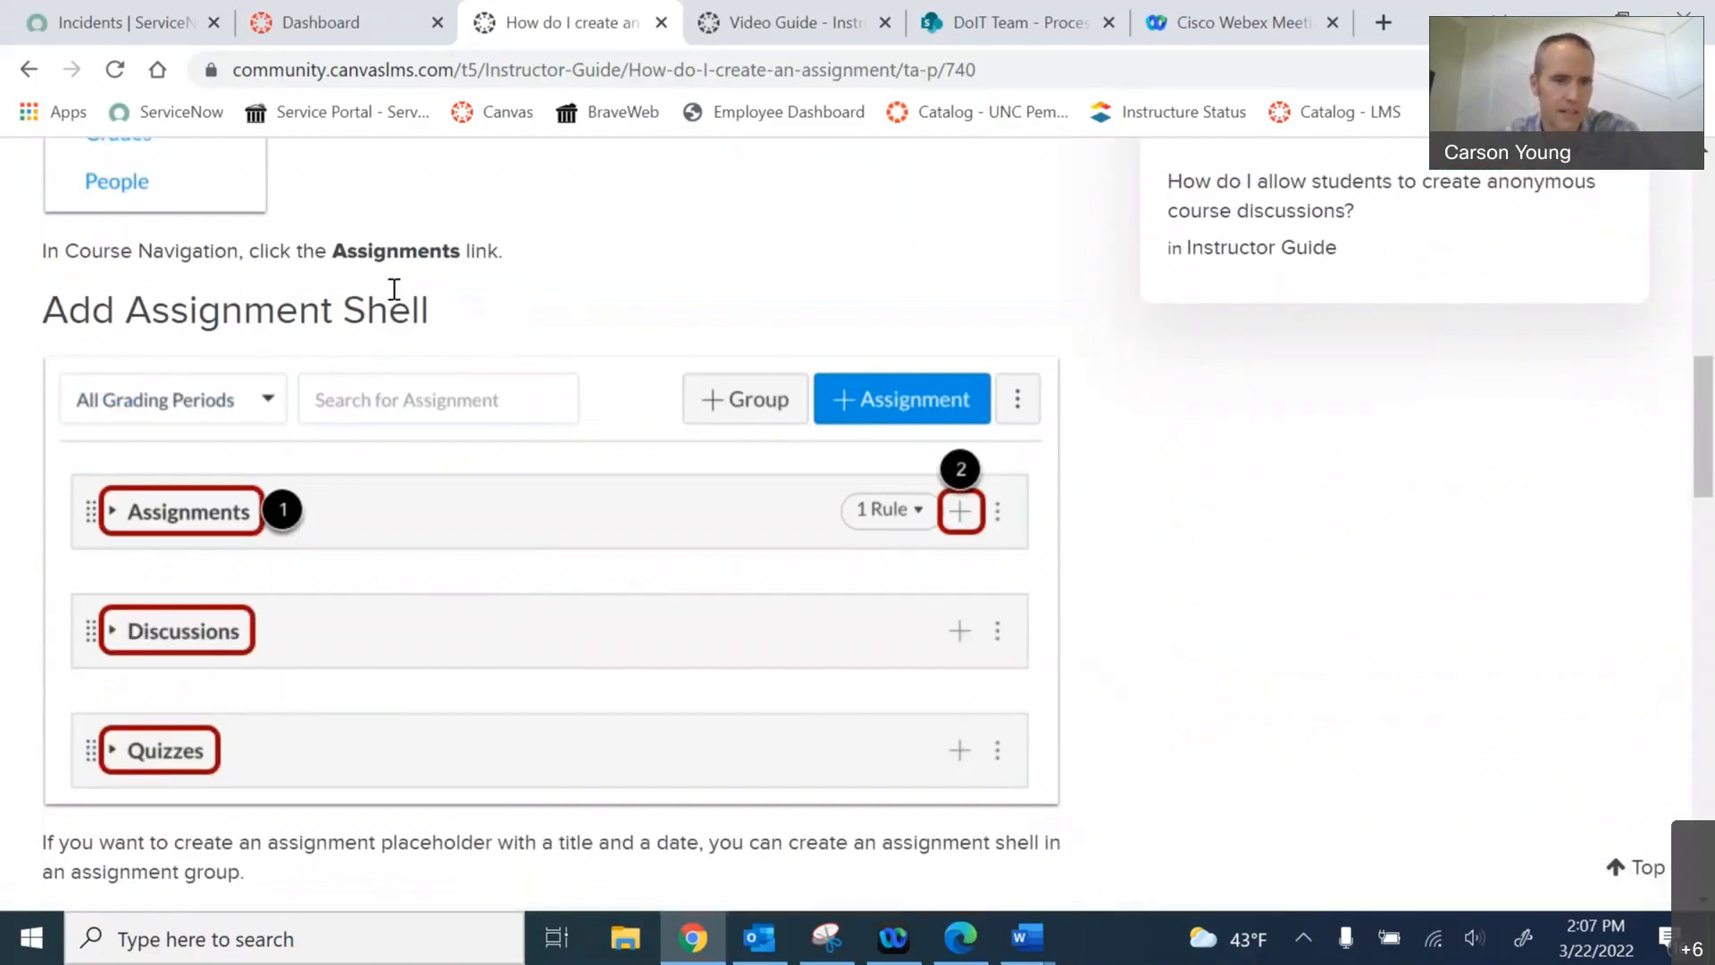
scroll(215, 317, "up", 3)
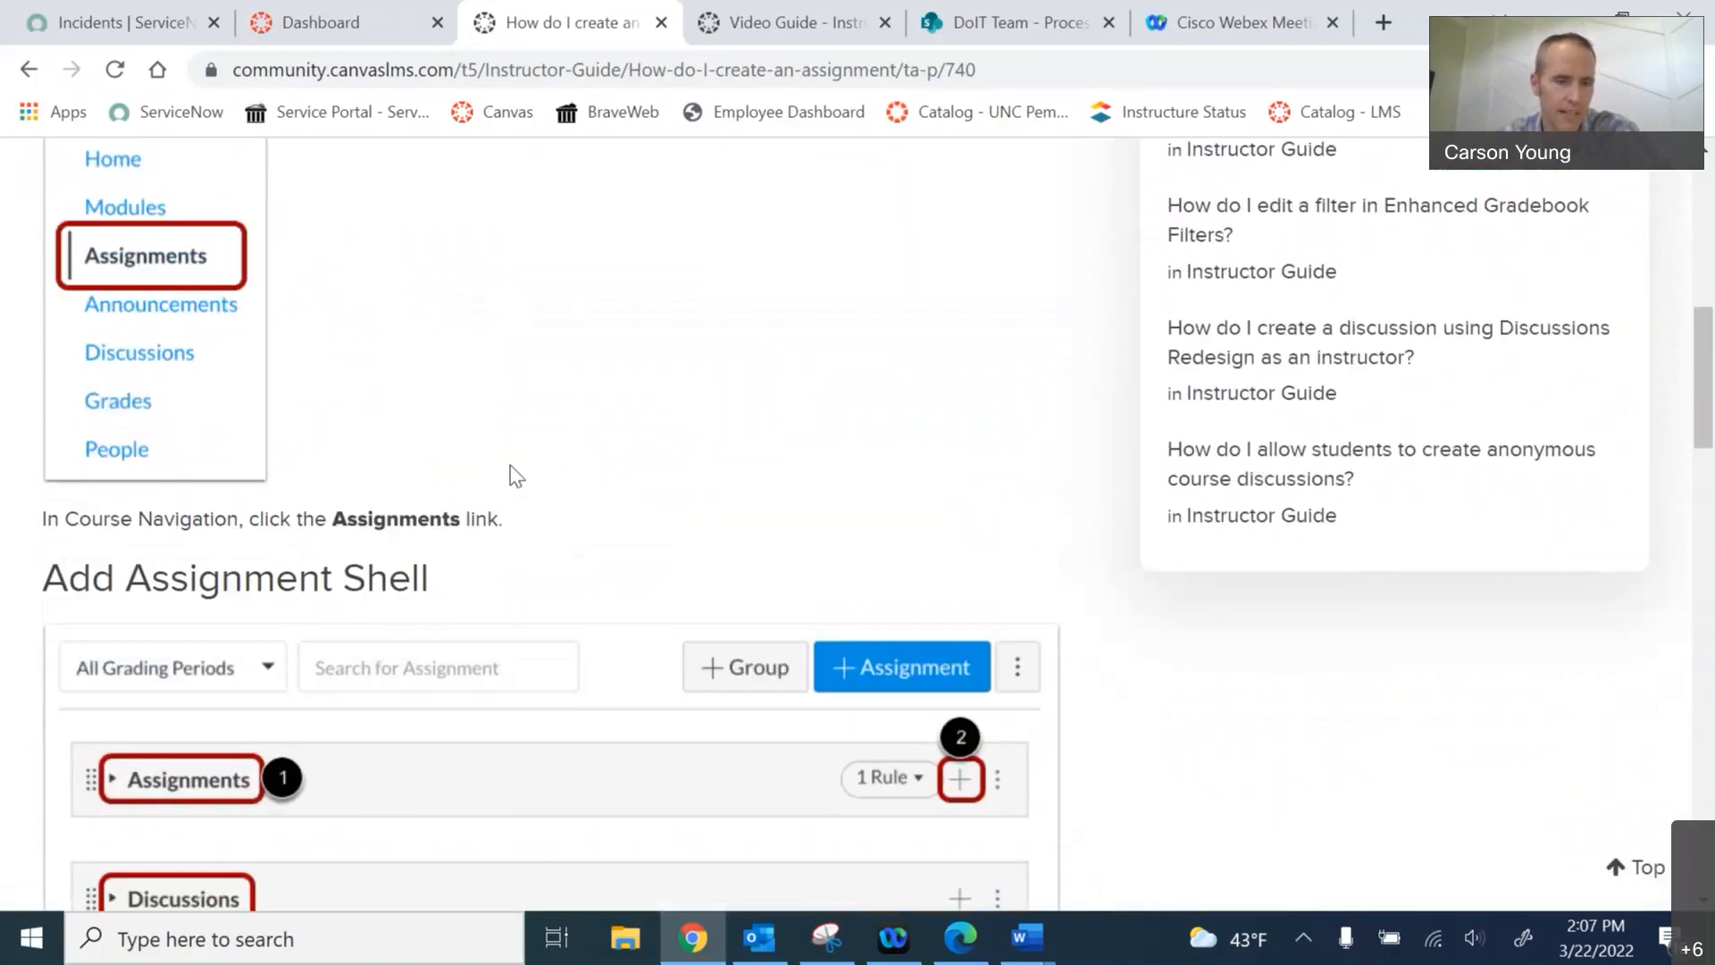
scroll(512, 473, "down", 1)
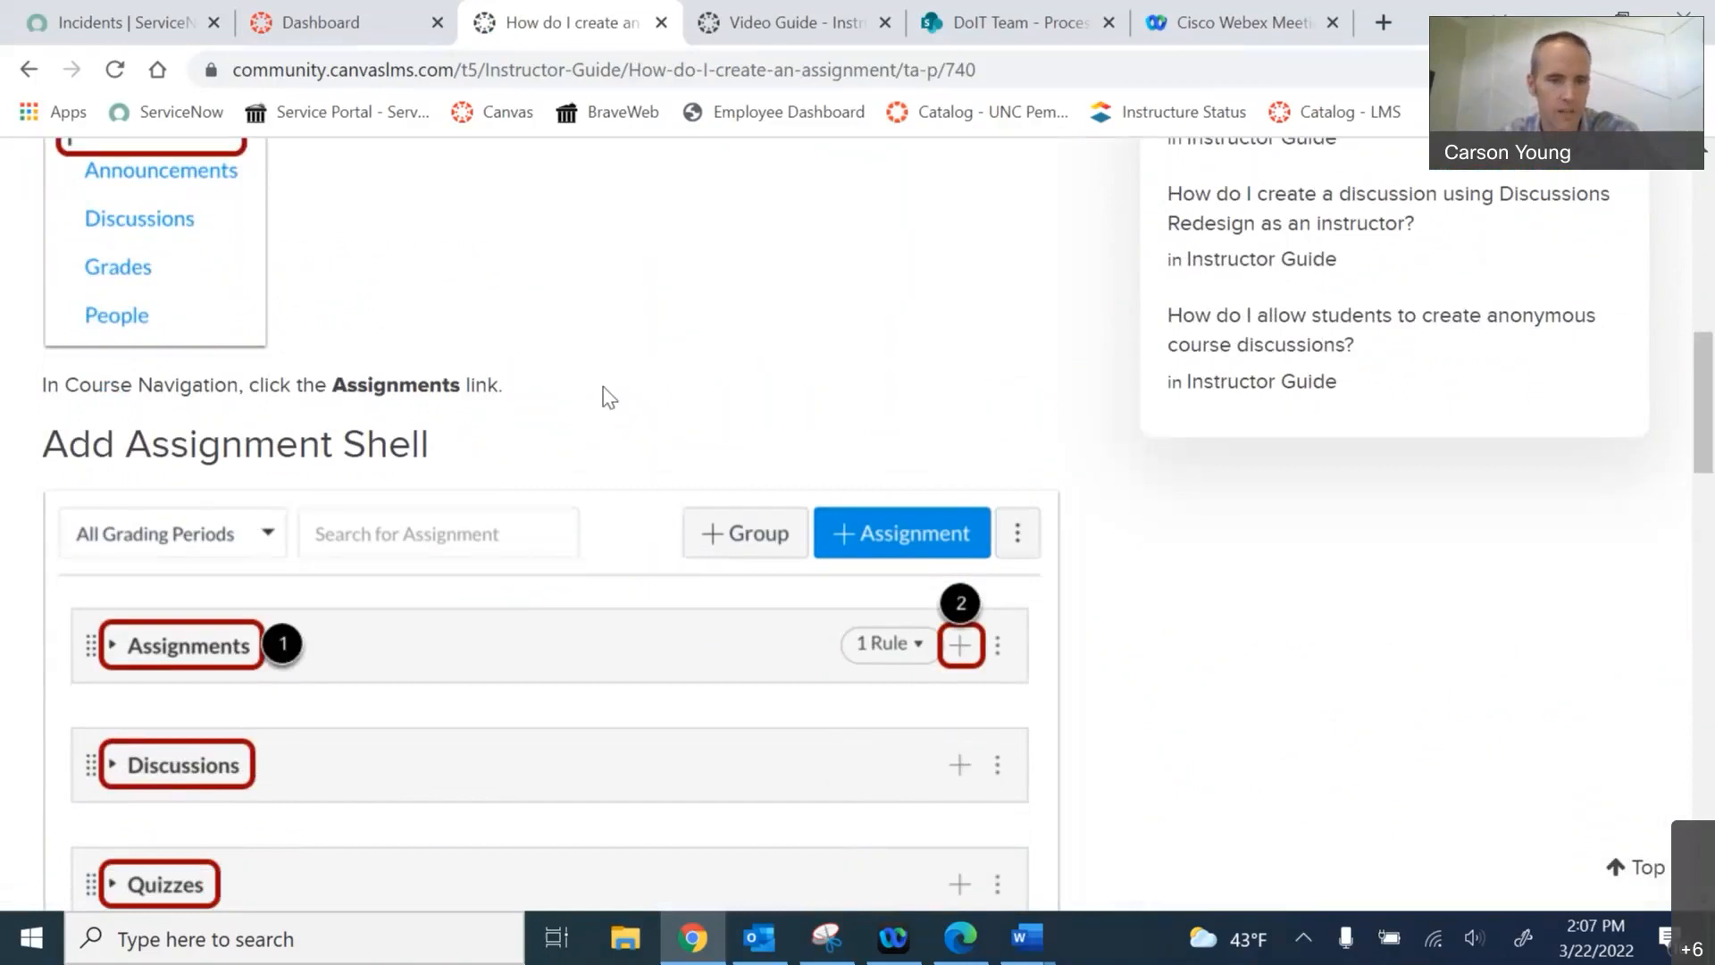
scroll(605, 394, "down", 3)
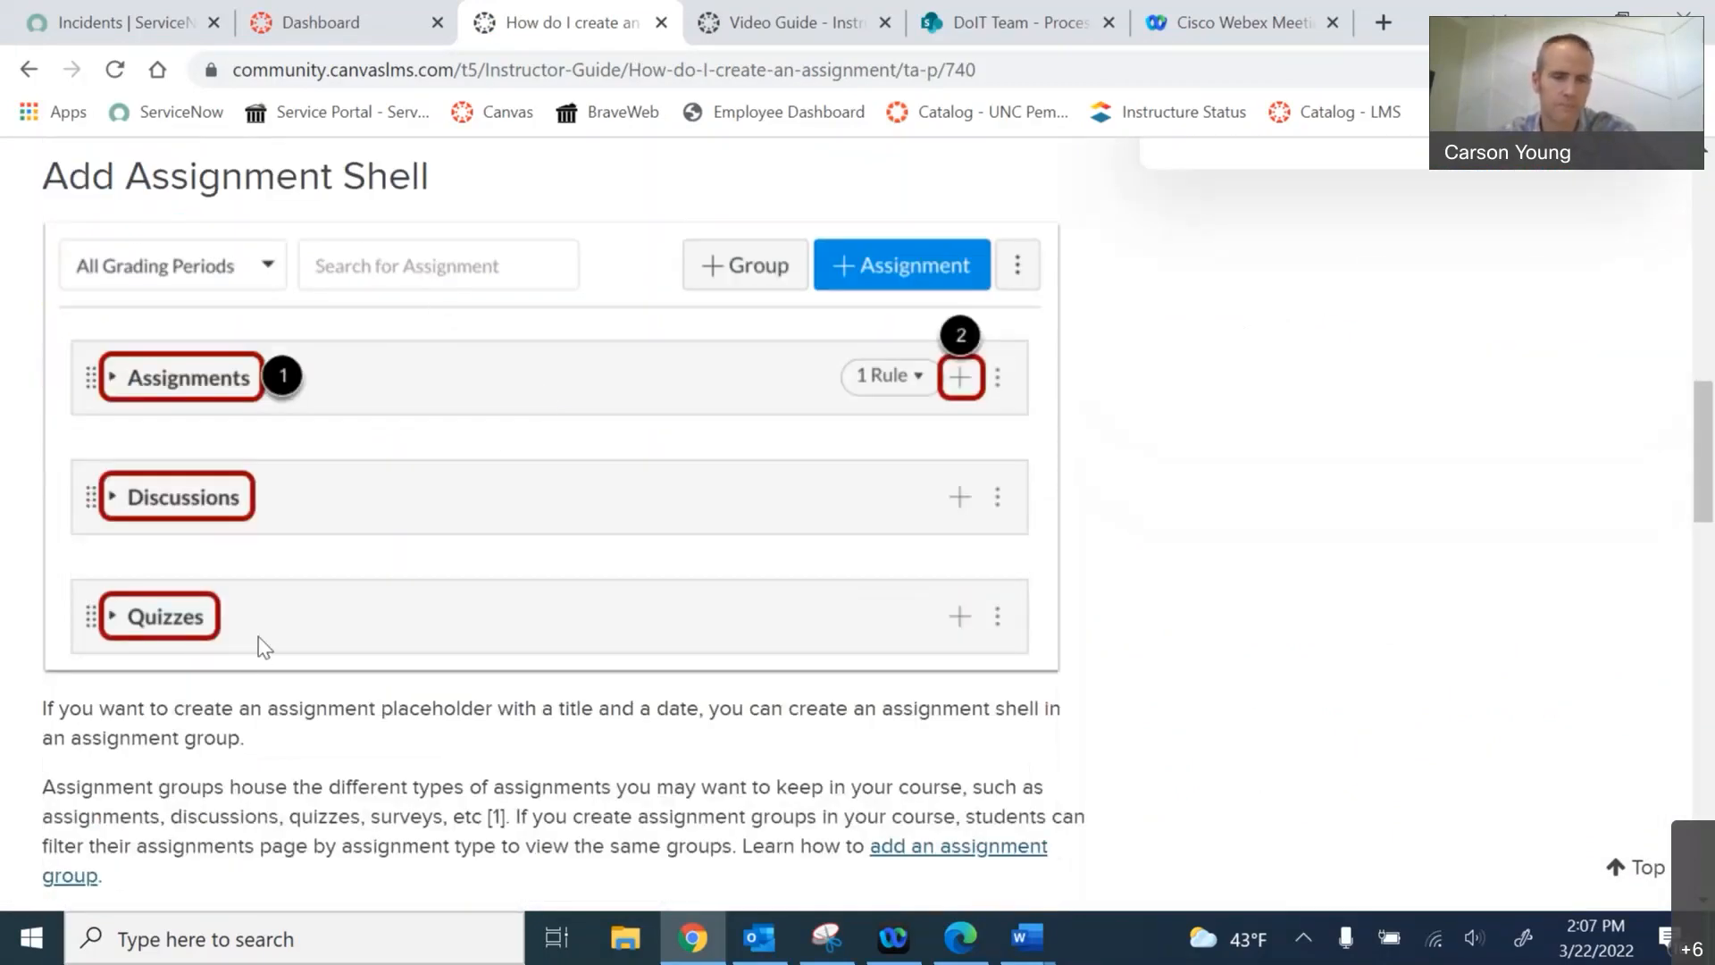
scroll(374, 608, "down", 3)
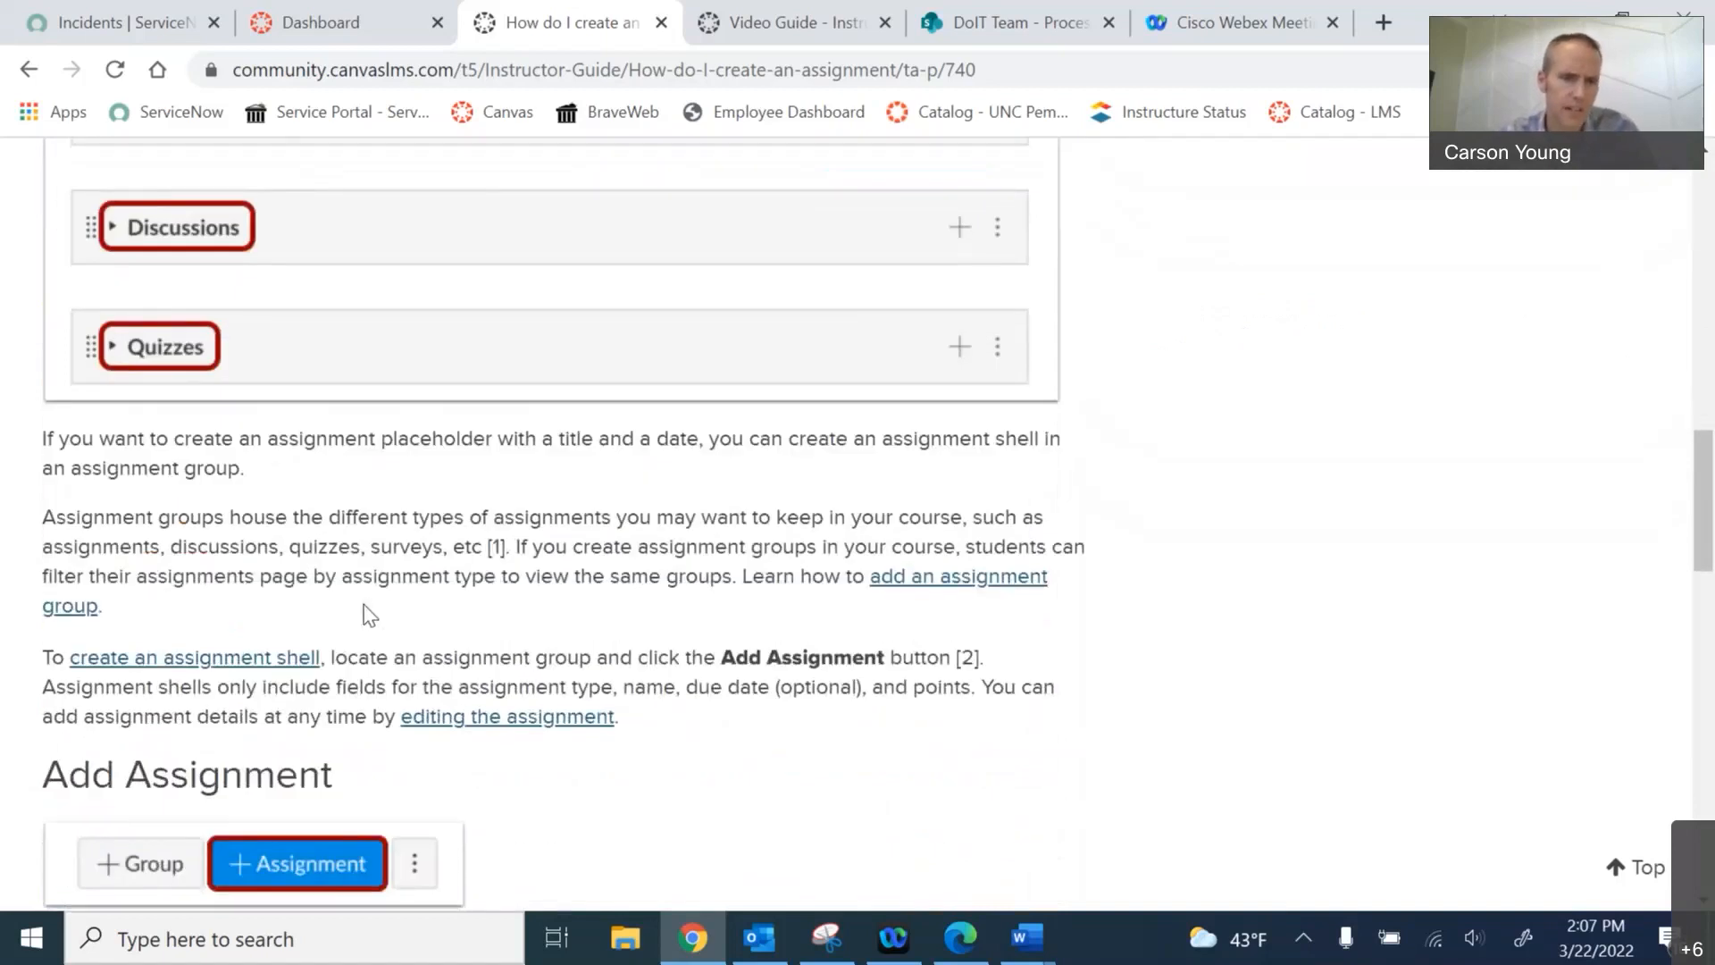
scroll(369, 607, "down", 3)
scroll(367, 611, "down", 9)
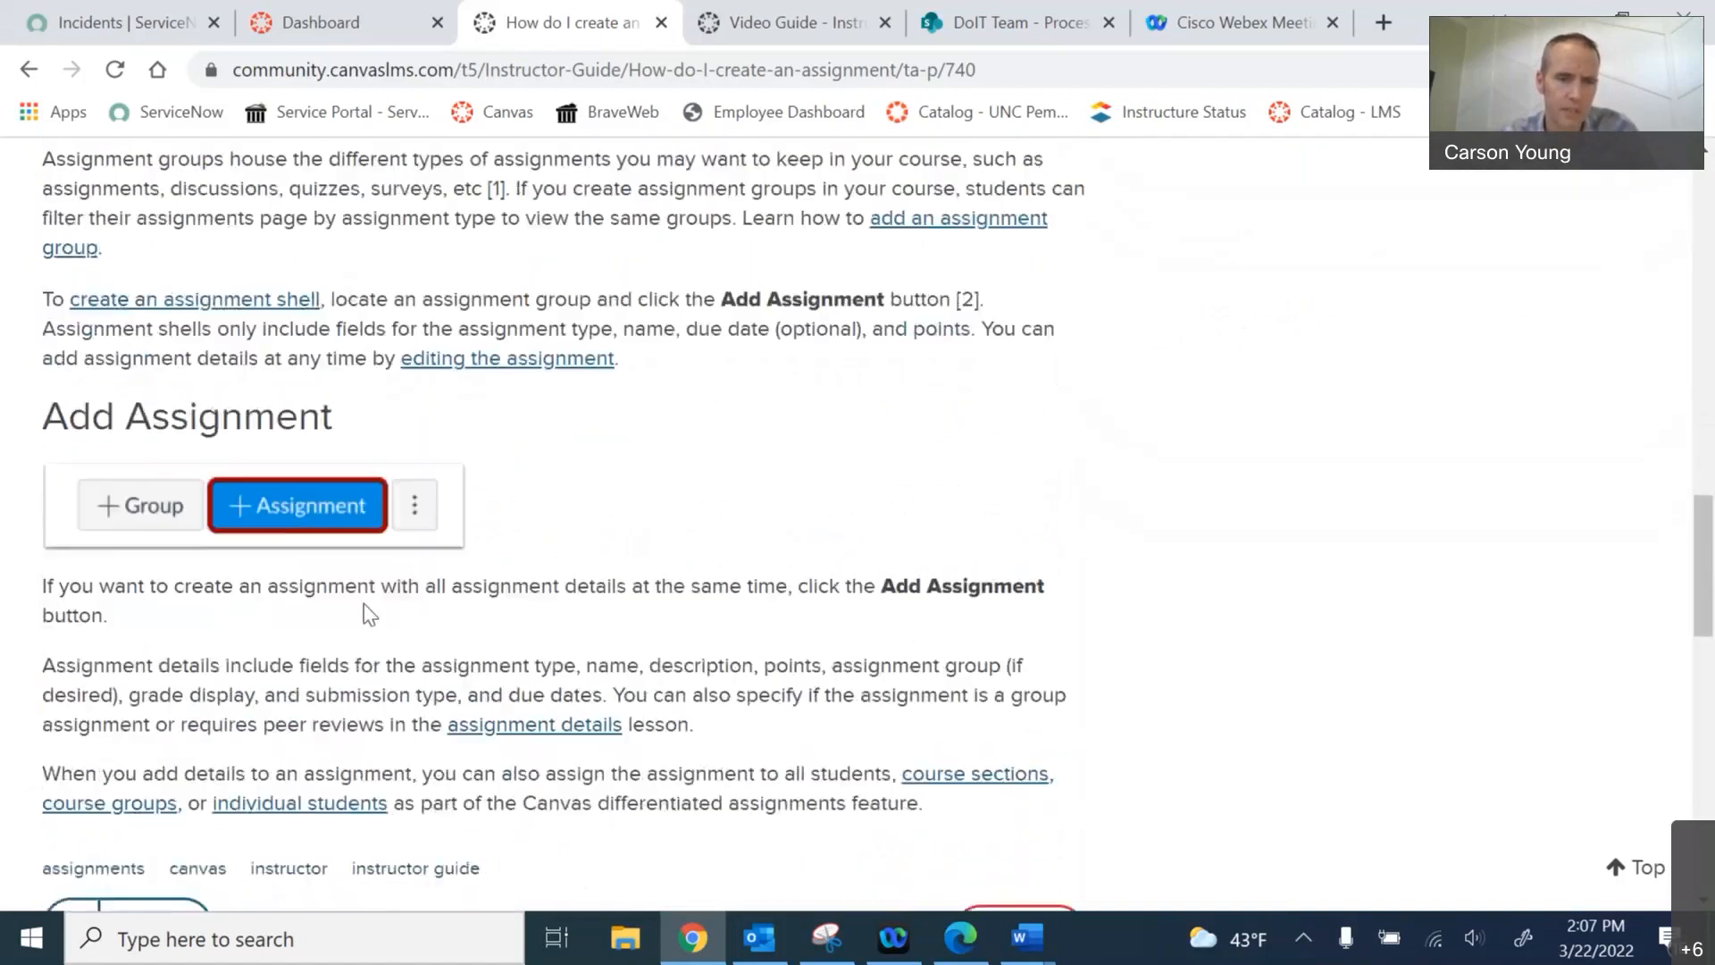
scroll(365, 608, "down", 2)
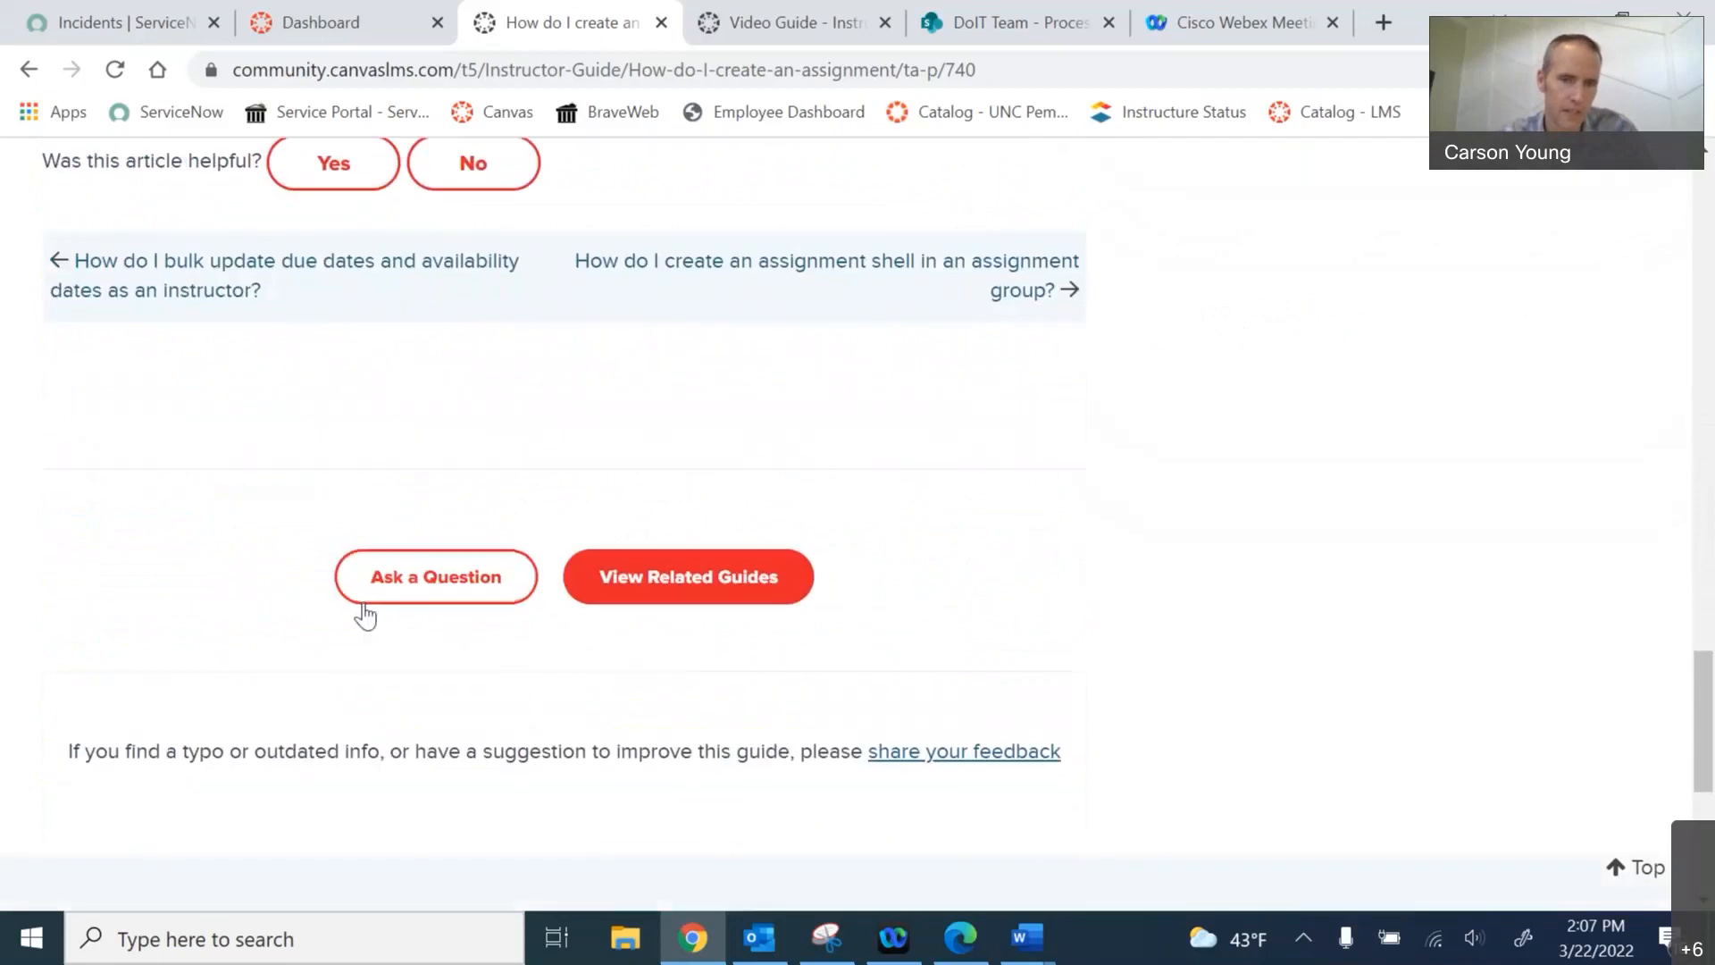
scroll(364, 613, "up", 10)
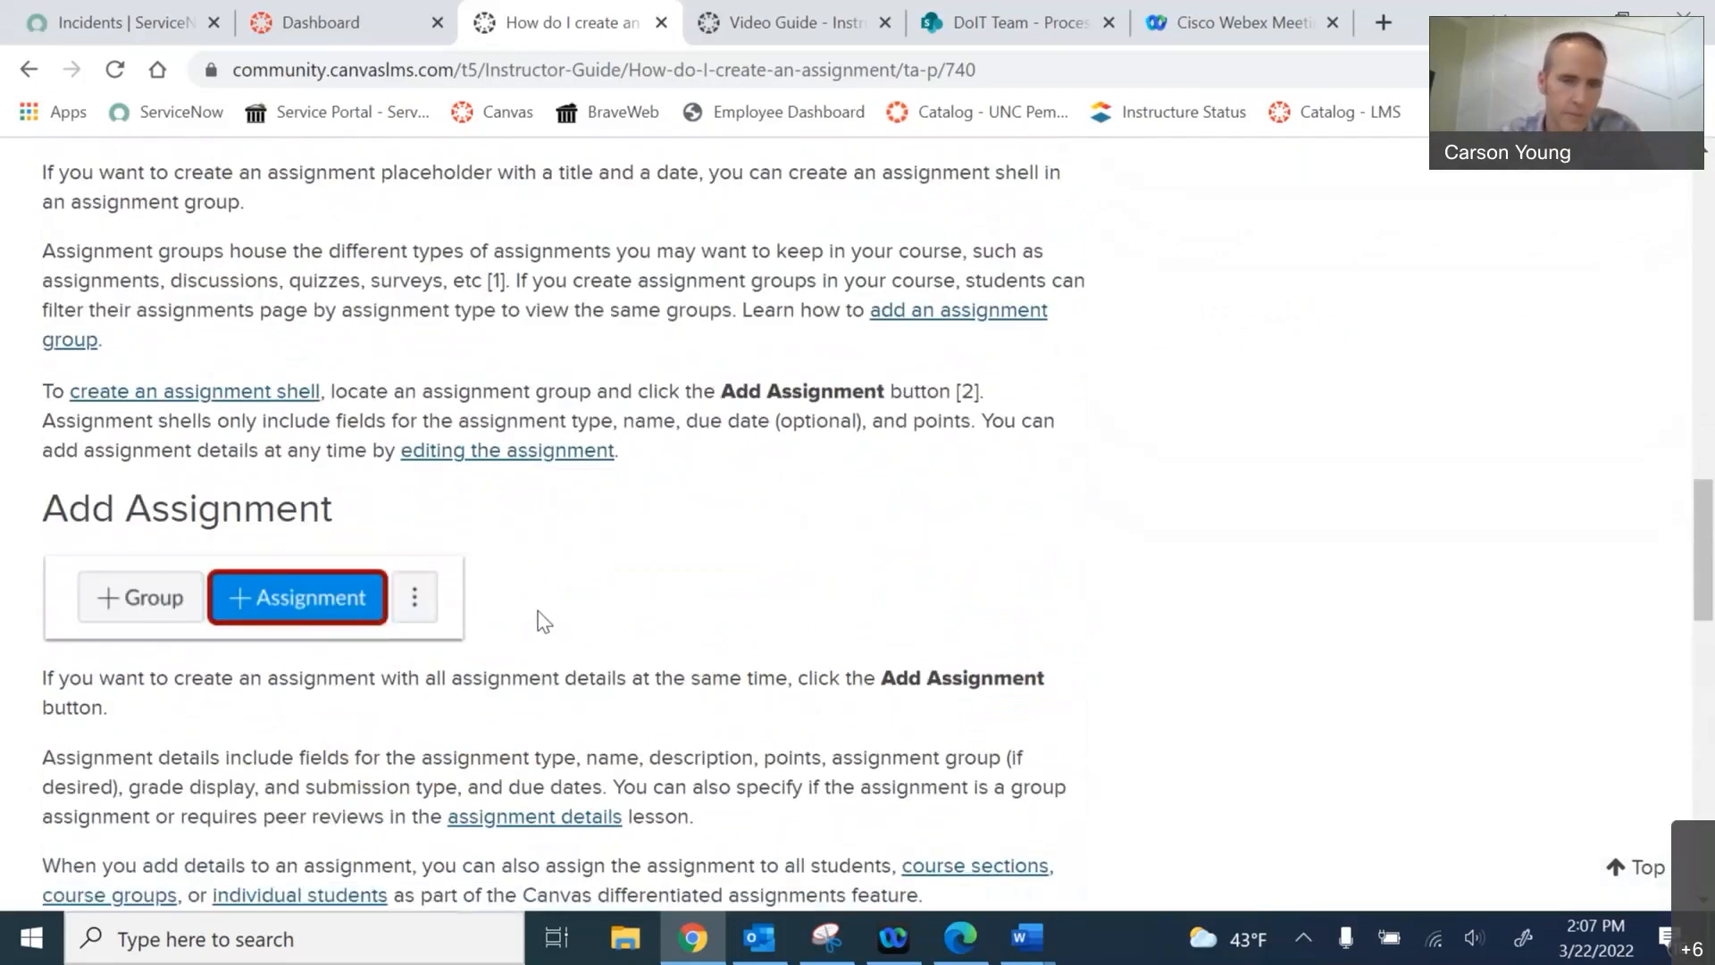
scroll(544, 621, "up", 15)
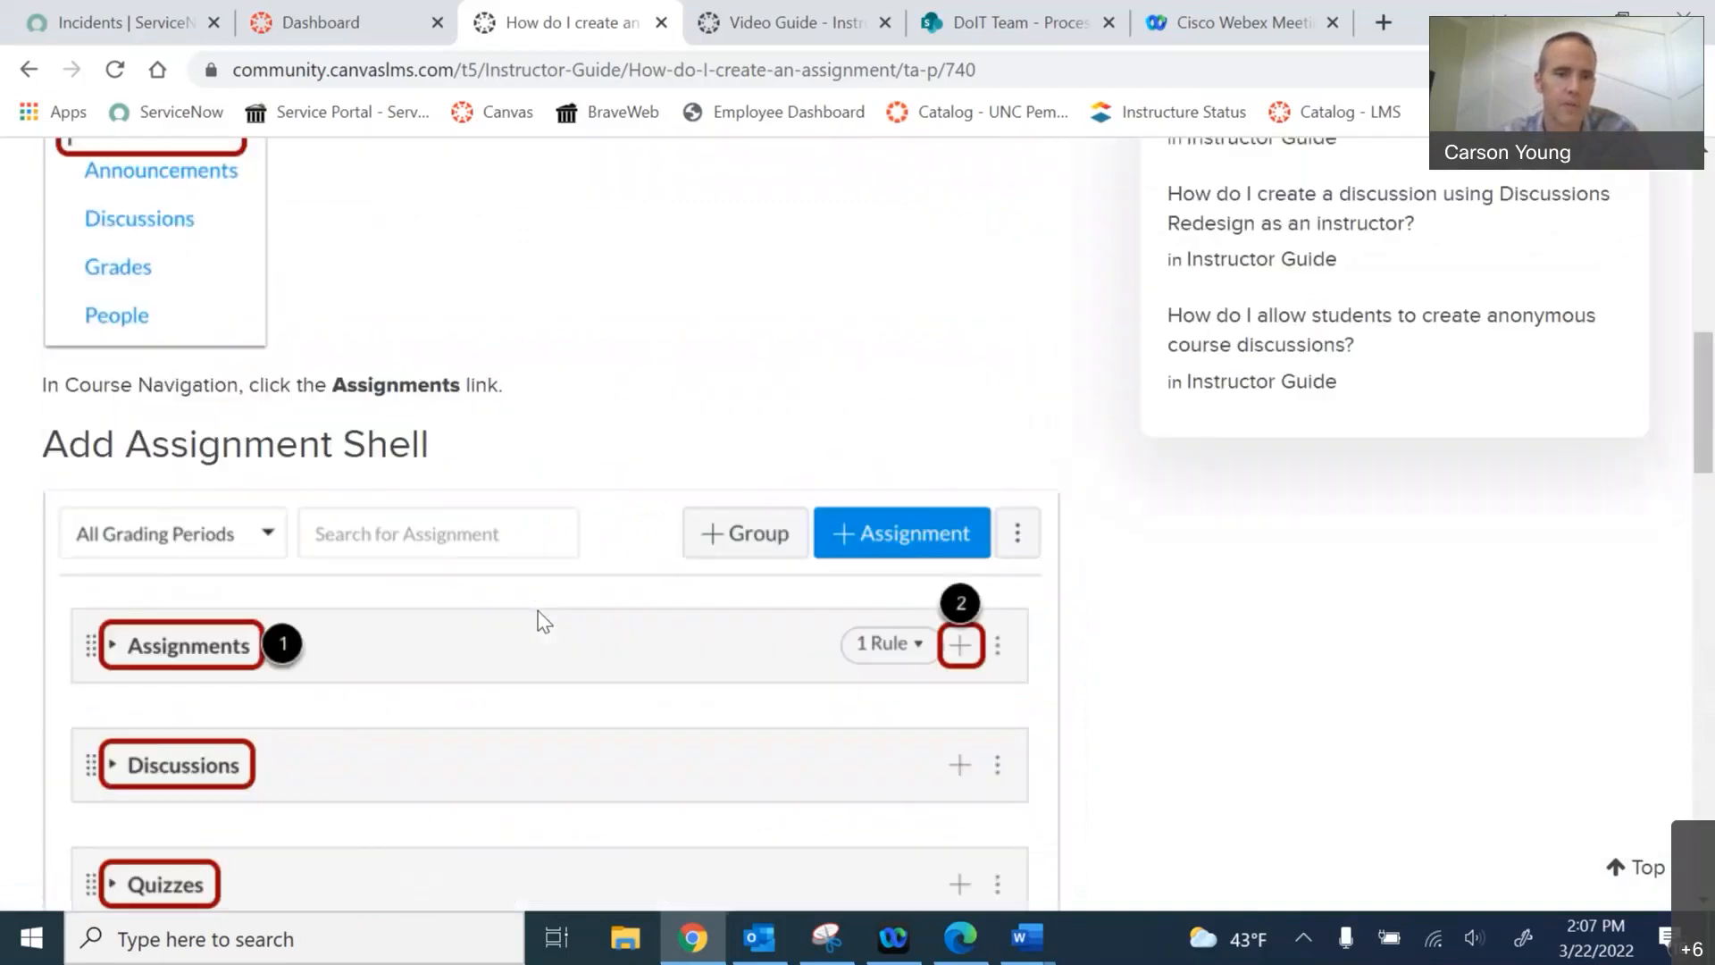
scroll(544, 616, "up", 1)
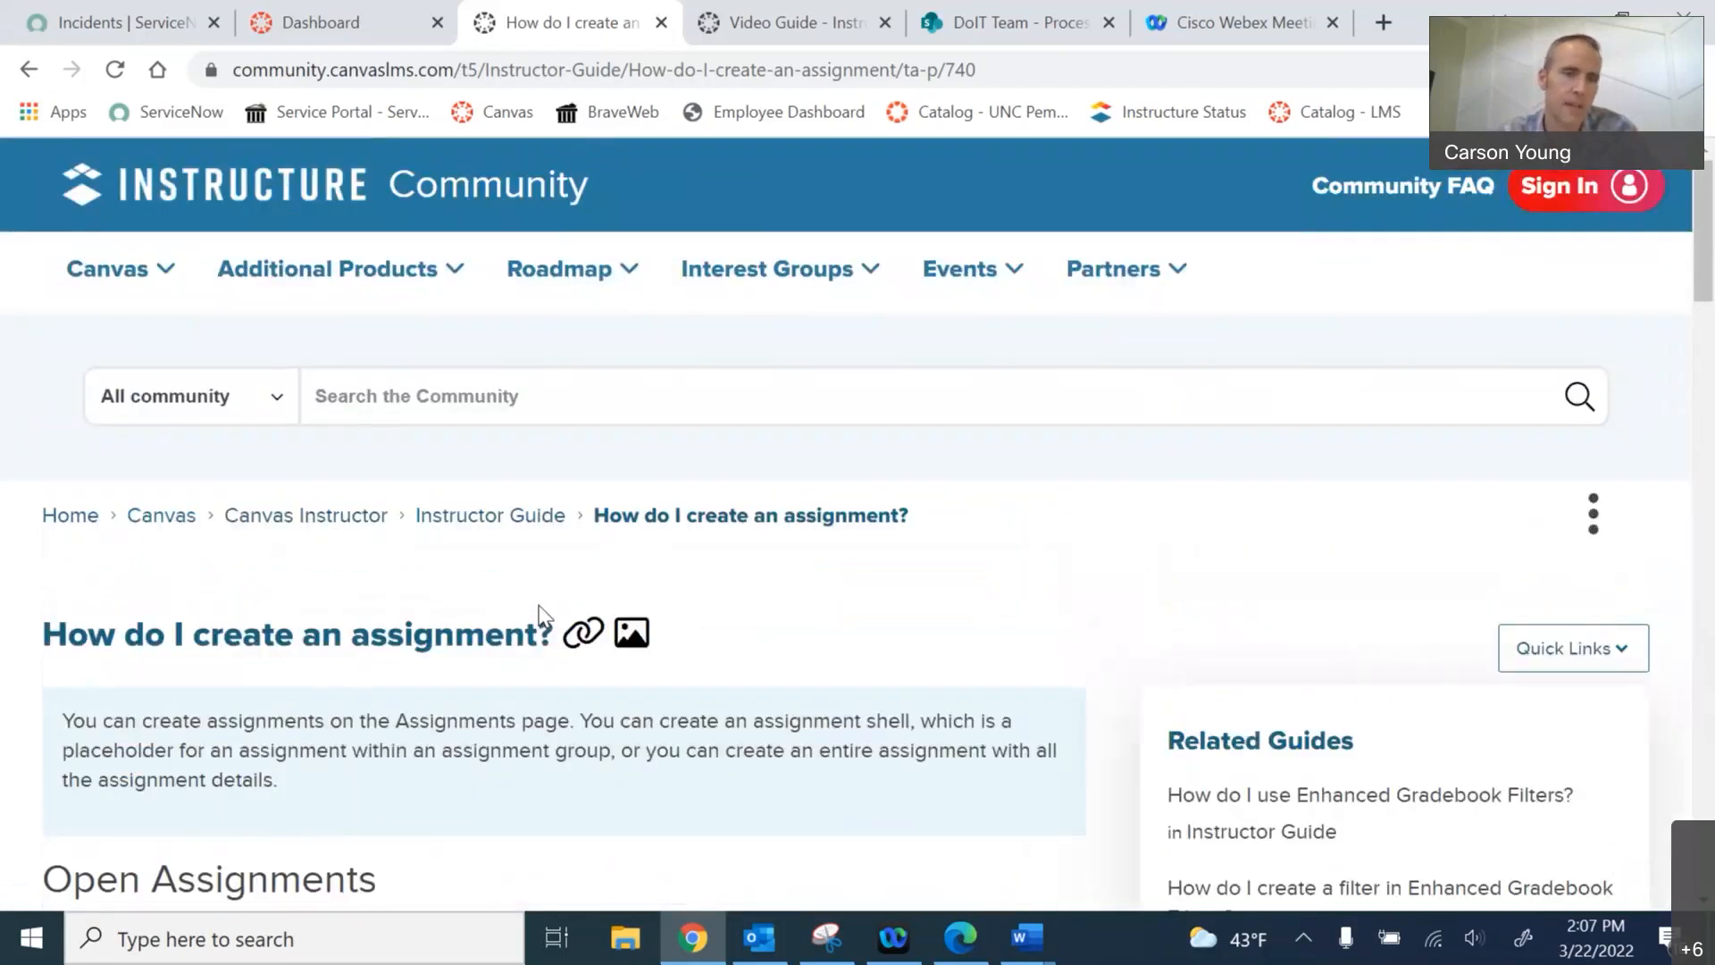
- Return from the article through the guide pages to the Google results for "canvas guides for instructors"
left_click(30, 70)
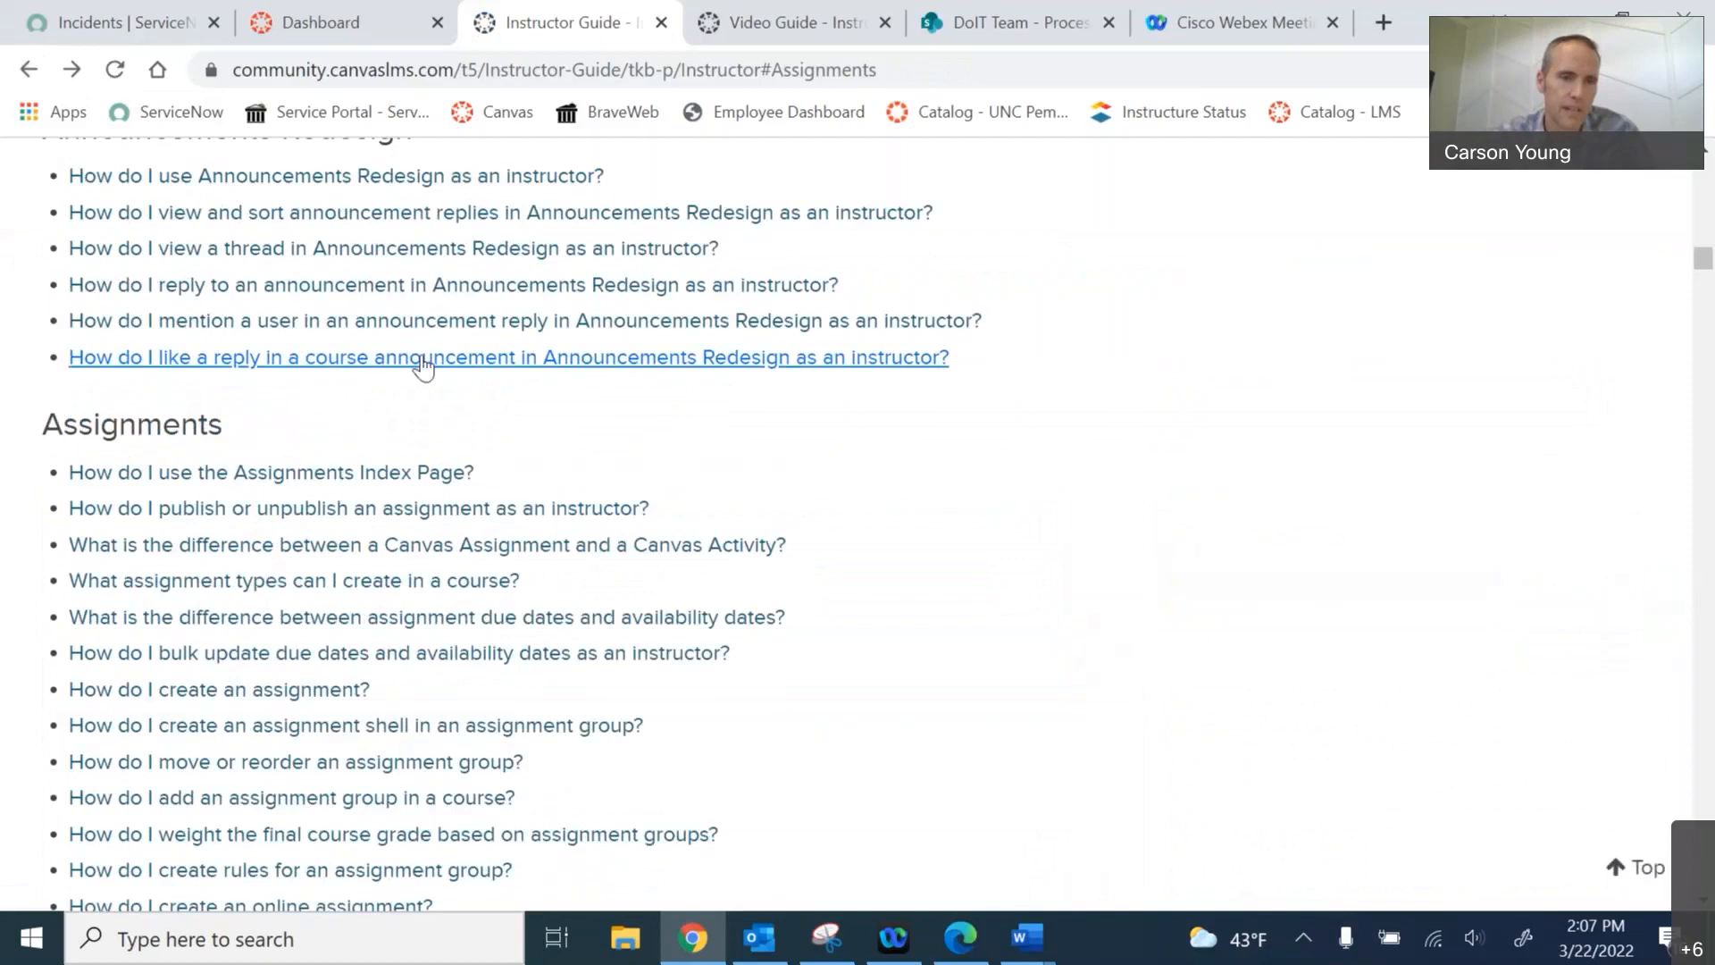
left_click(29, 69)
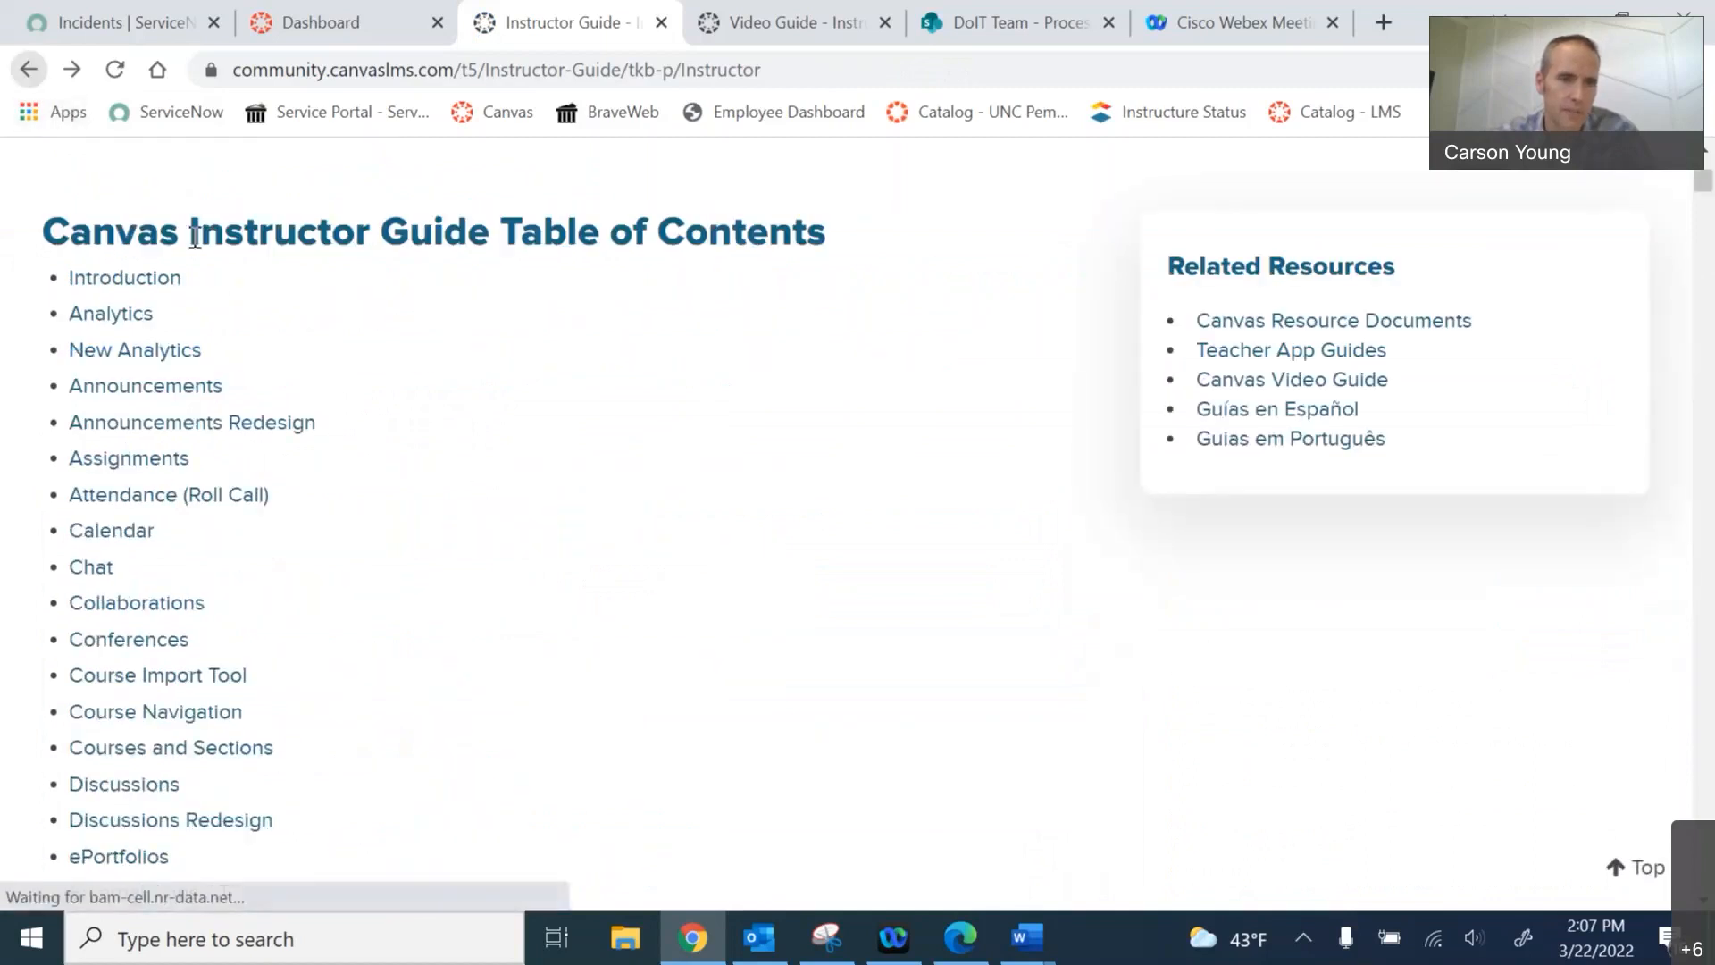
left_click(30, 72)
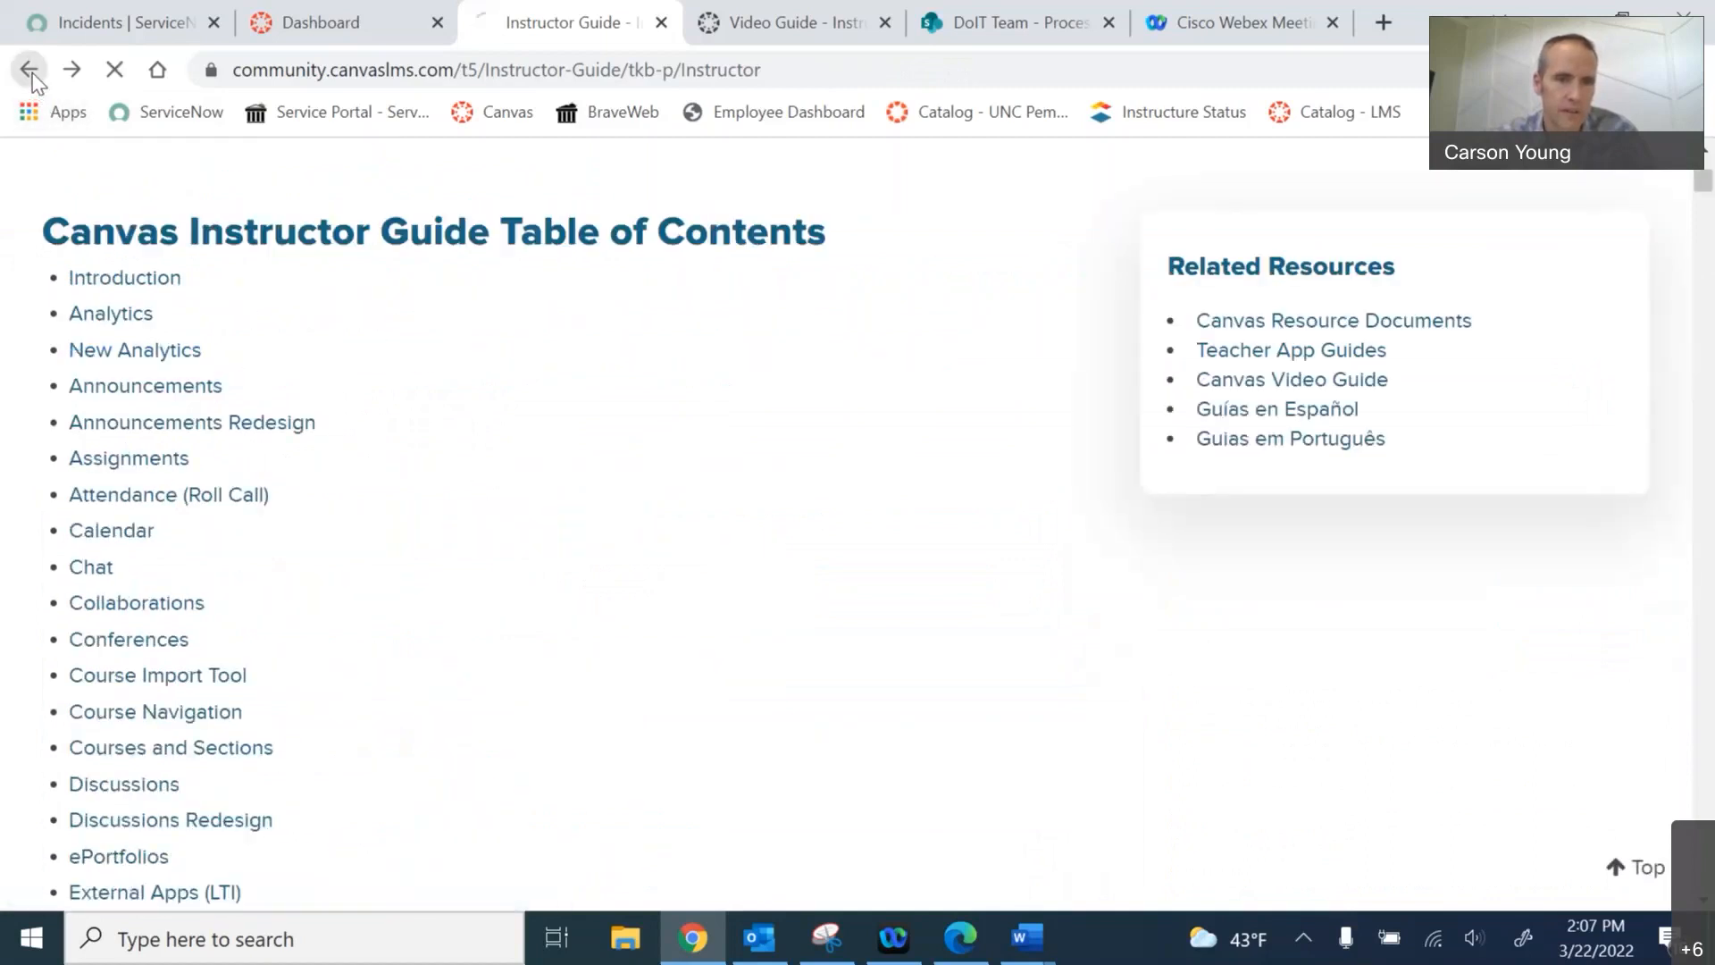
left_click(30, 72)
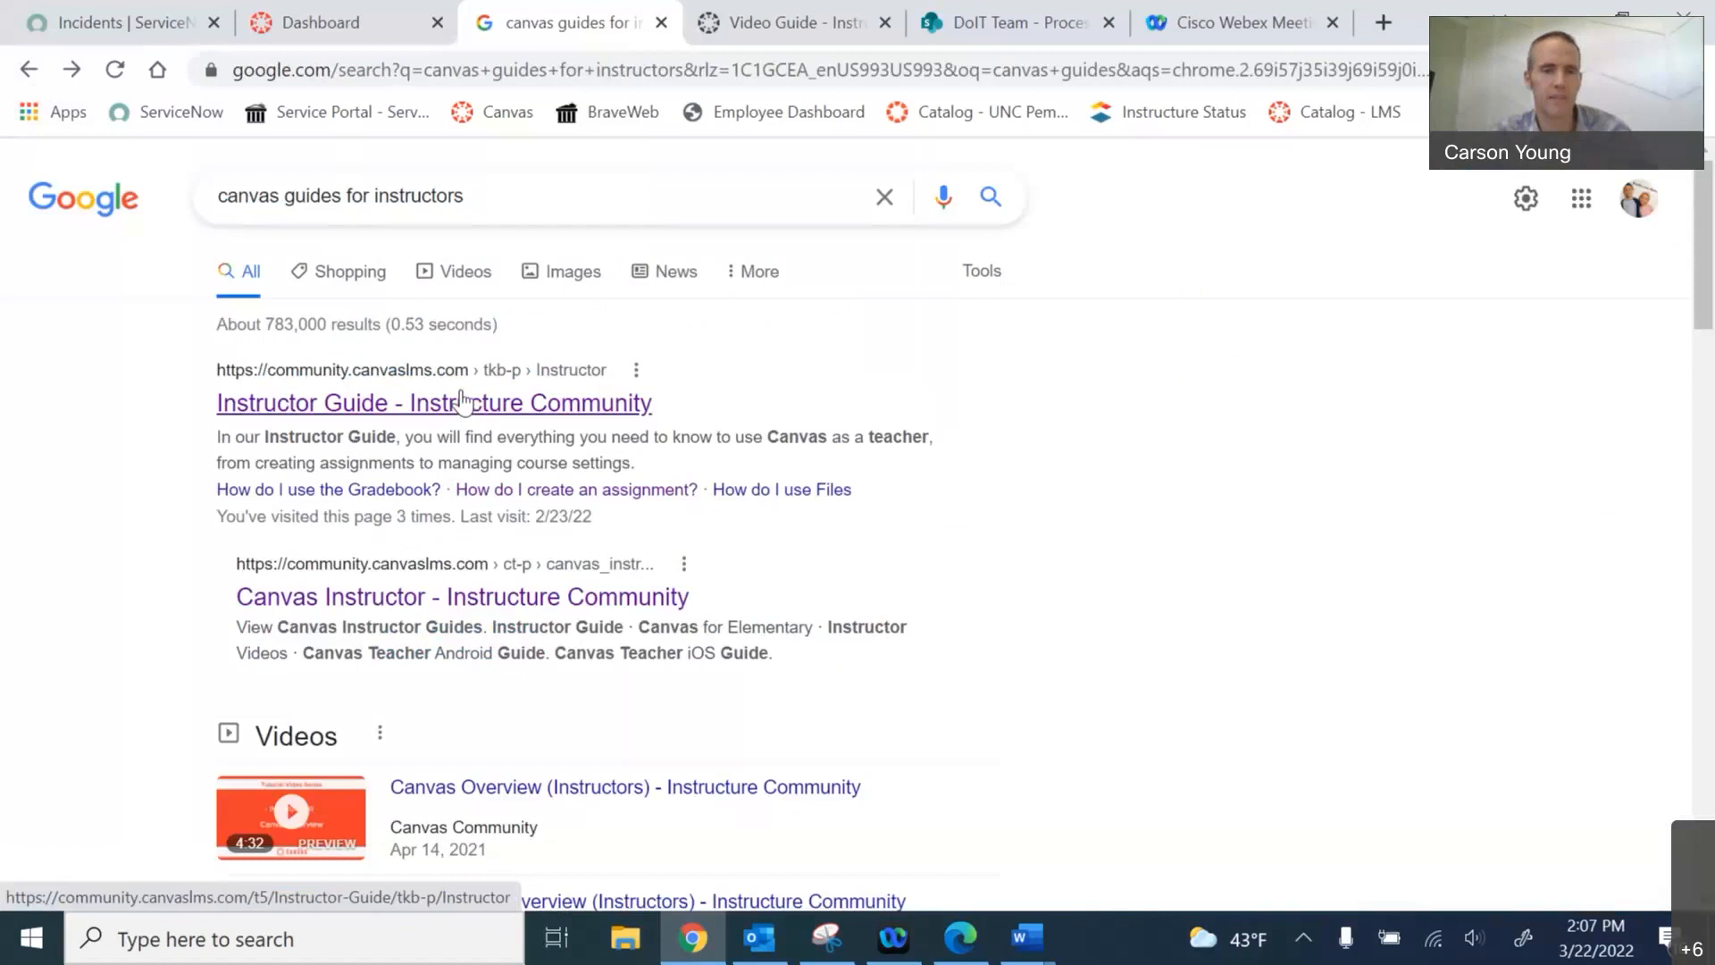
- Search Google for "canvas guides" and open the Instructor Guide from the results
left_click(489, 195)
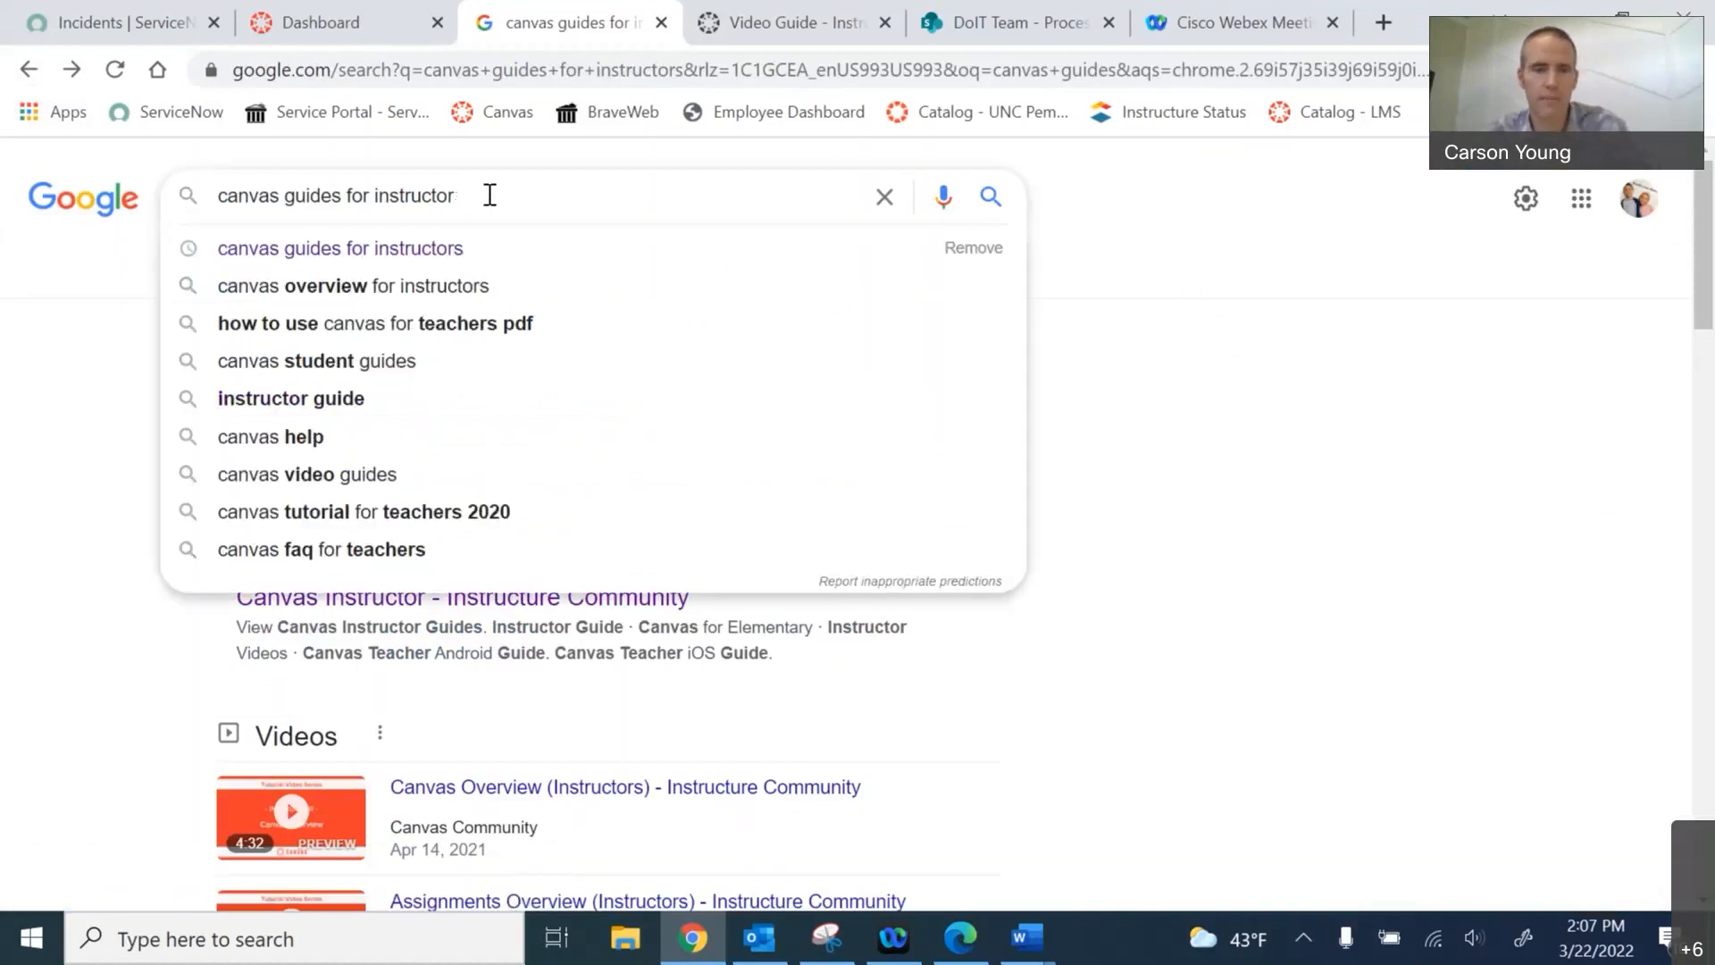
key("BackSpace")
key("BackSpace")
key("BackSpace")
key("BackSpace")
key("BackSpace")
key("BackSpace")
key("BackSpace")
key("BackSpace")
key("BackSpace")
key("BackSpace")
key("BackSpace")
key("BackSpace")
key("BackSpace")
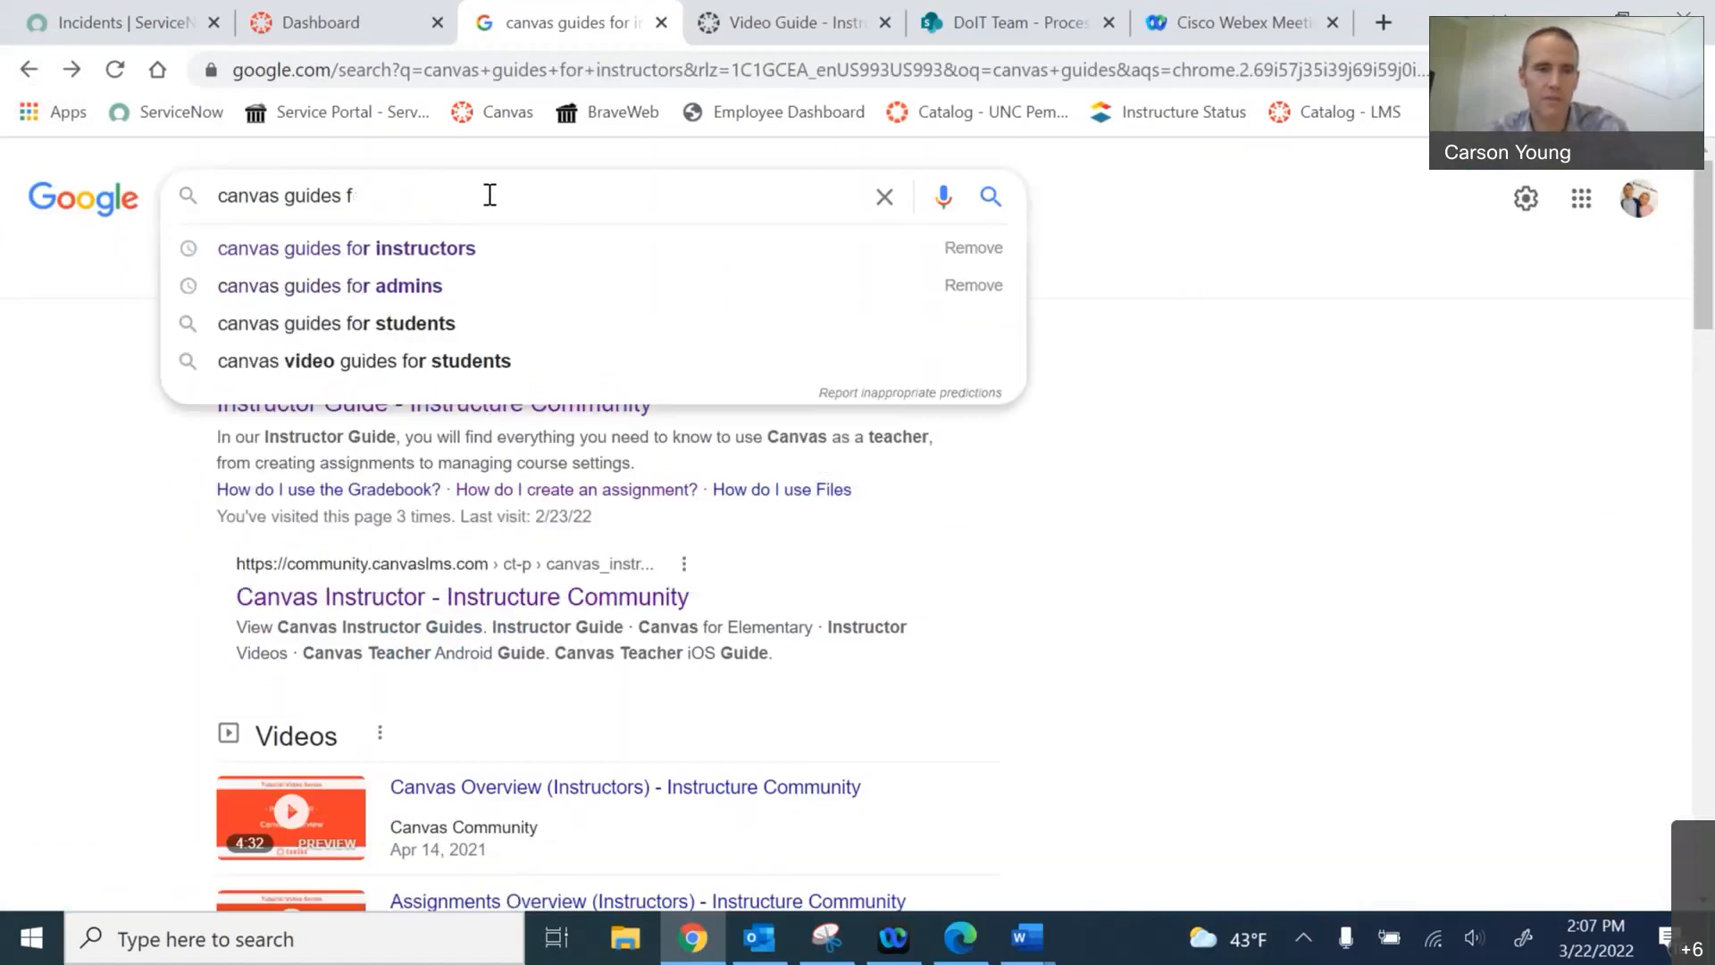
key("BackSpace")
key("BackSpace")
key("Return")
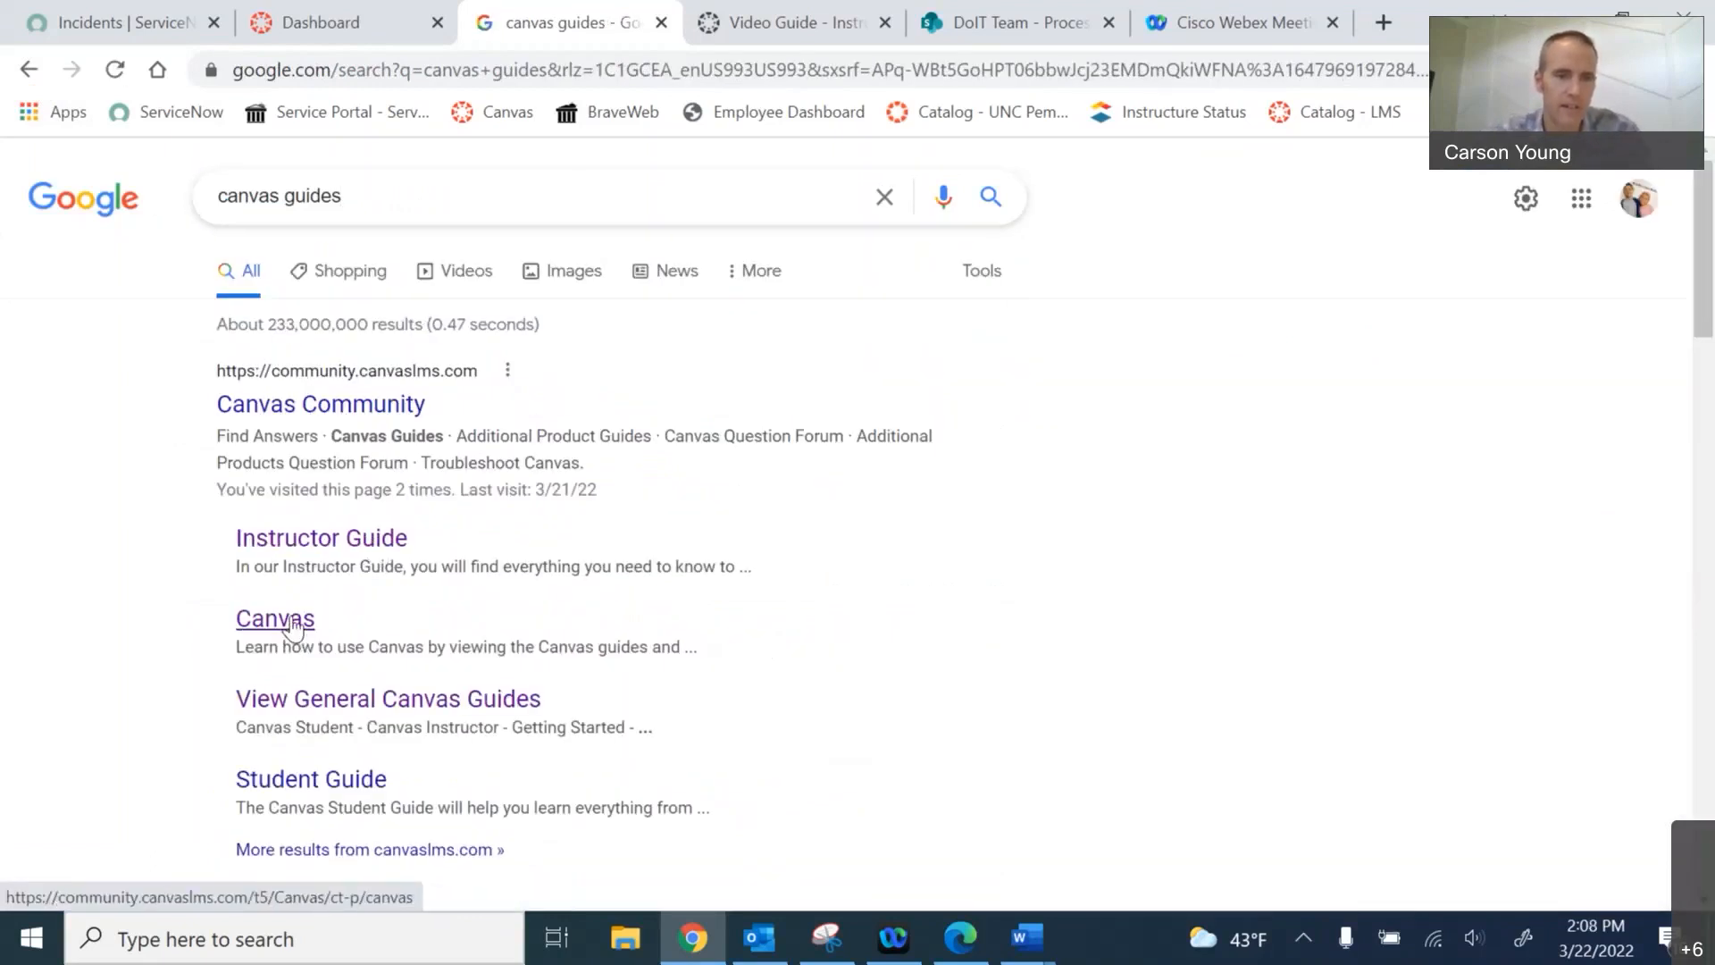
left_click(368, 540)
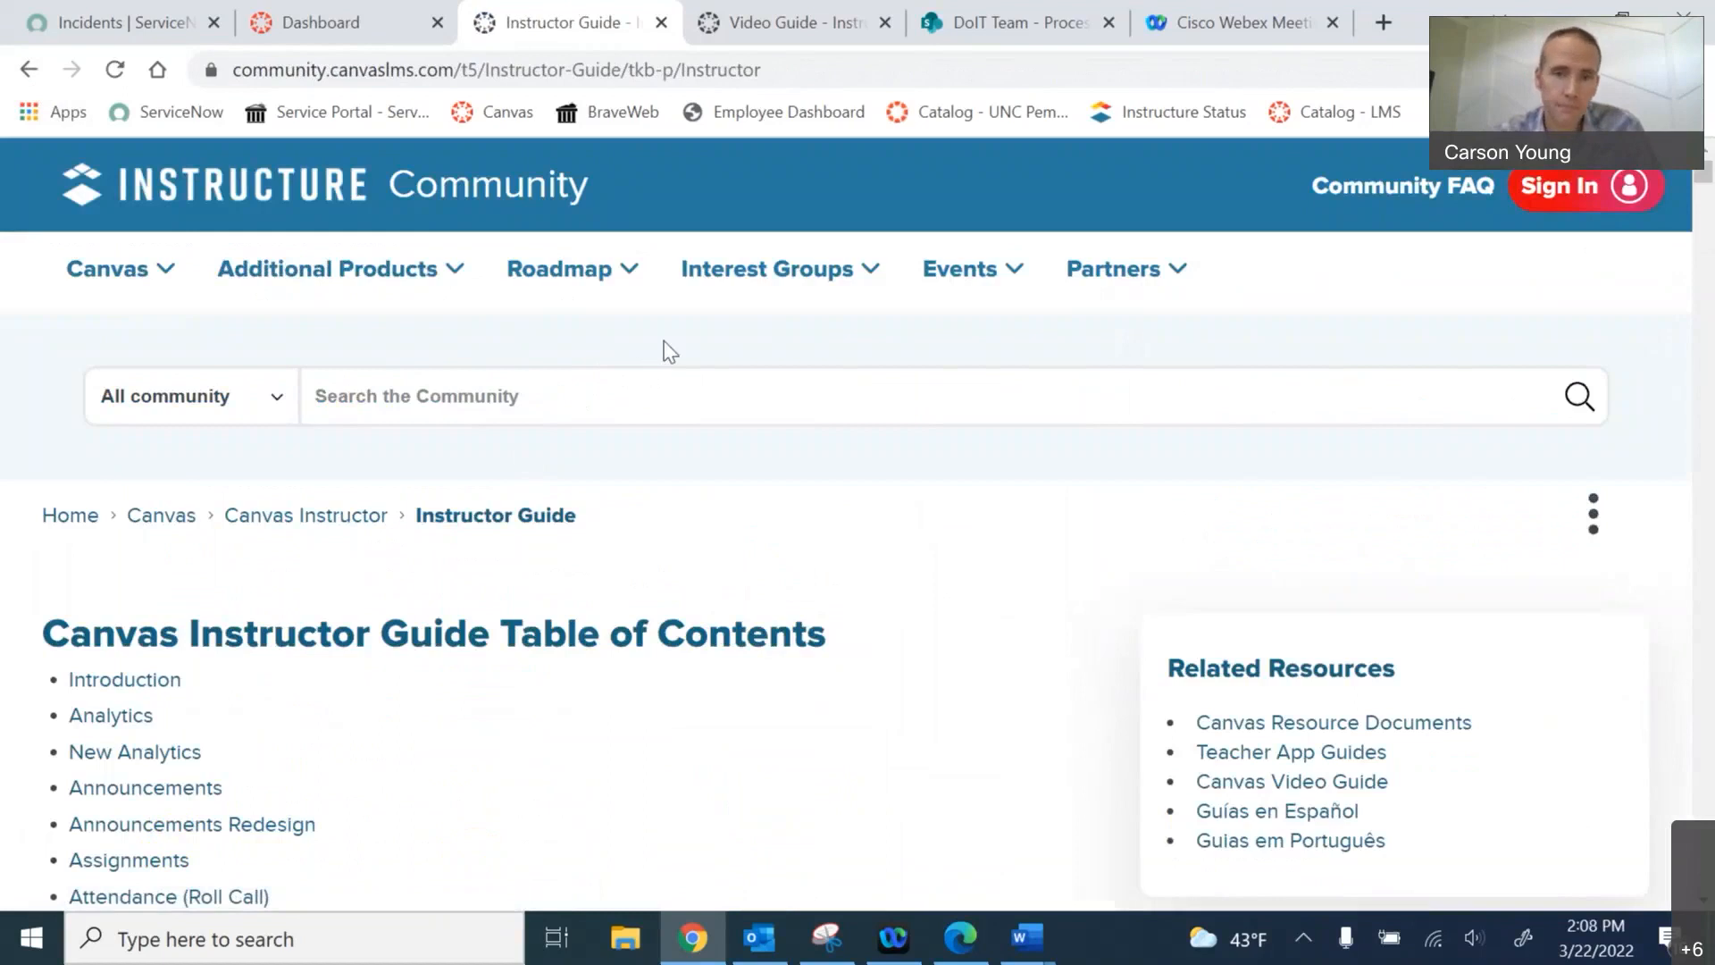
- Switch to the open Video Guide page and highlight its full web address
left_click(746, 54)
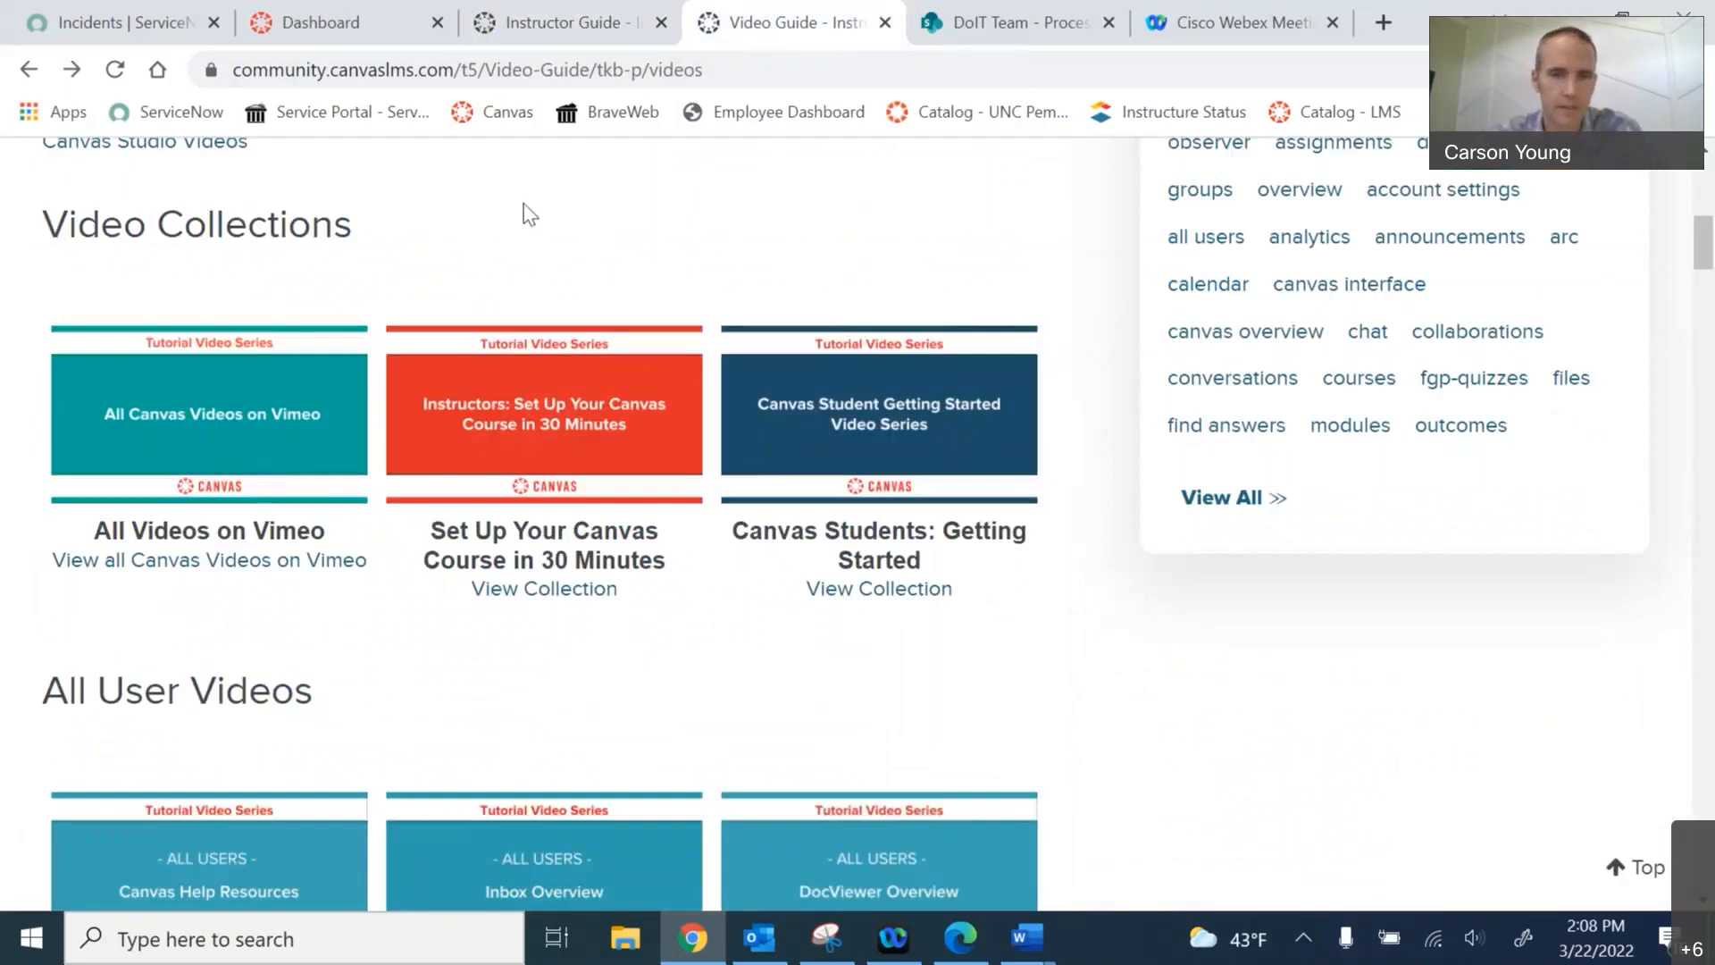
double_click(511, 68)
left_click(511, 69)
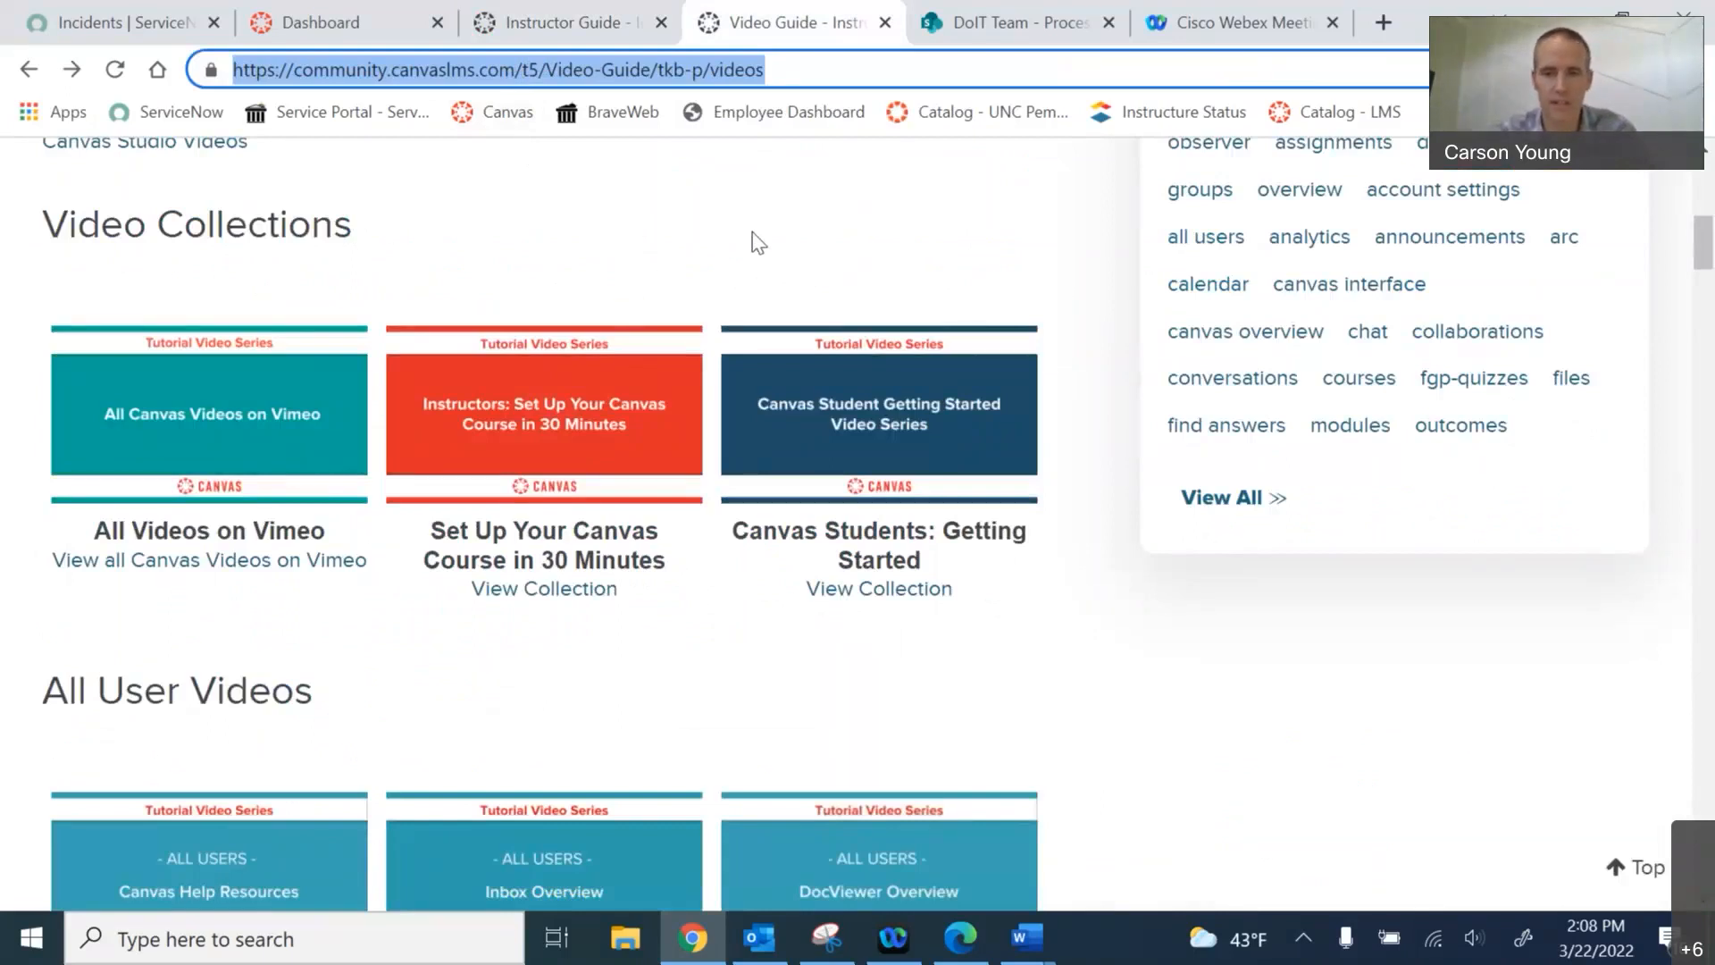
left_click(1284, 691)
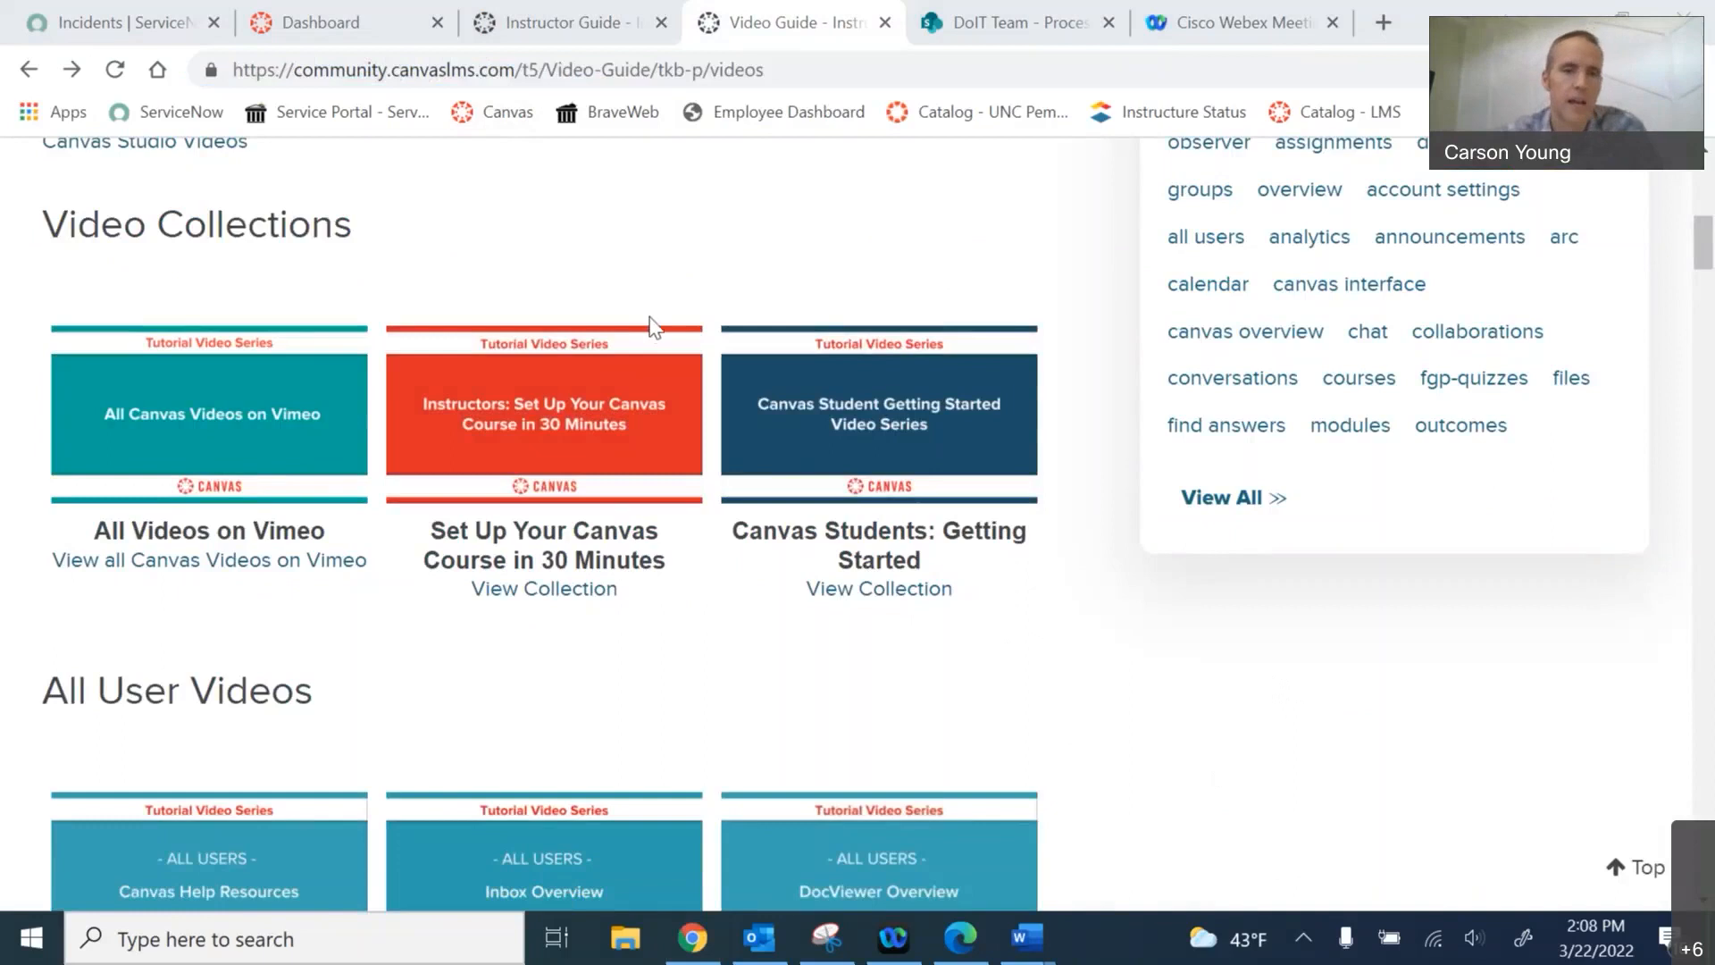
- Look through the Video Guide's Video Collections, All User Videos and Student Videos sections
scroll(653, 327, "up", 5)
scroll(652, 329, "down", 3)
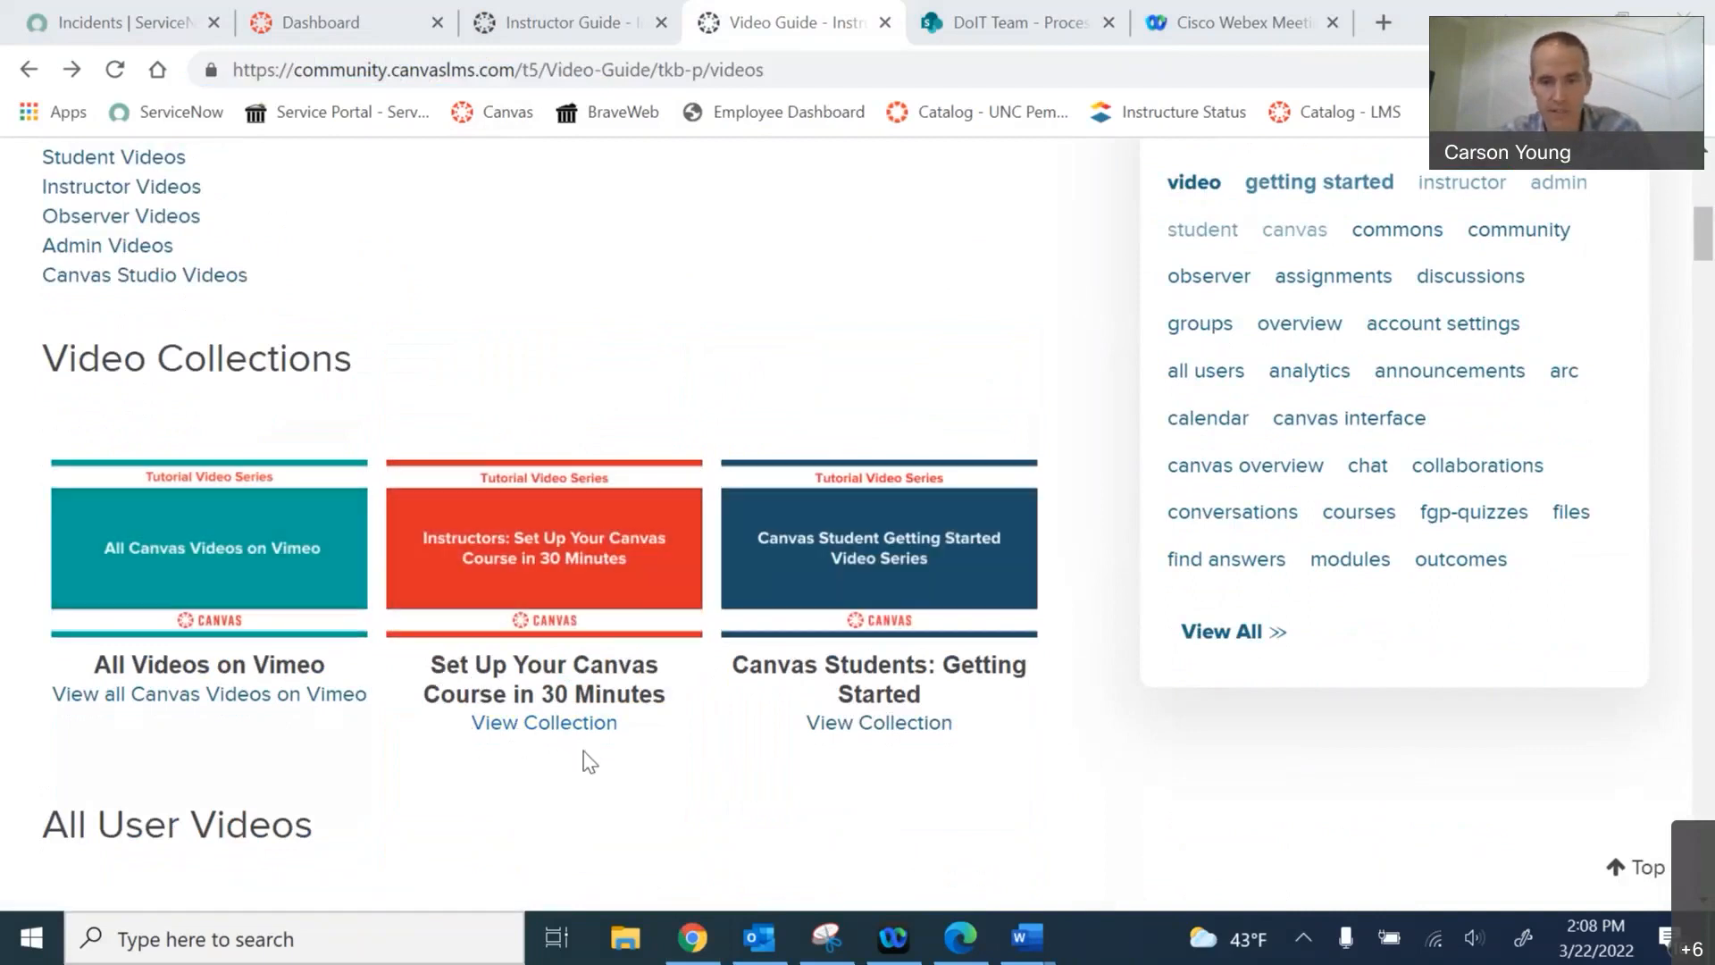
scroll(588, 761, "down", 3)
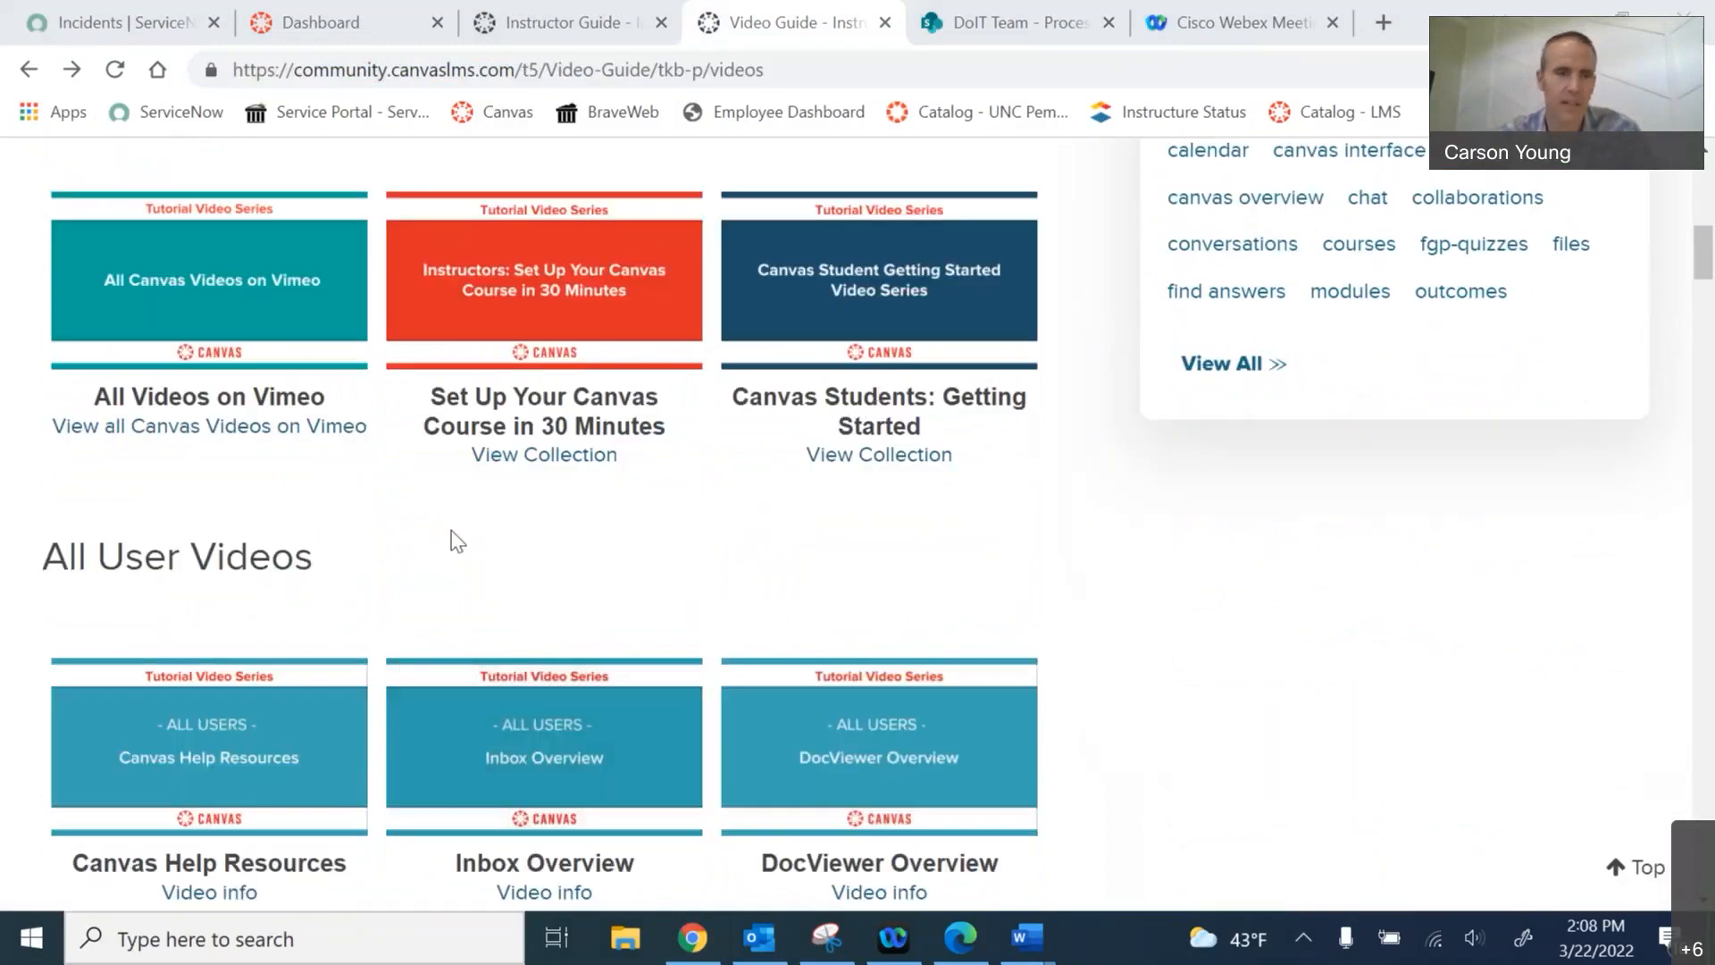
scroll(461, 540, "down", 4)
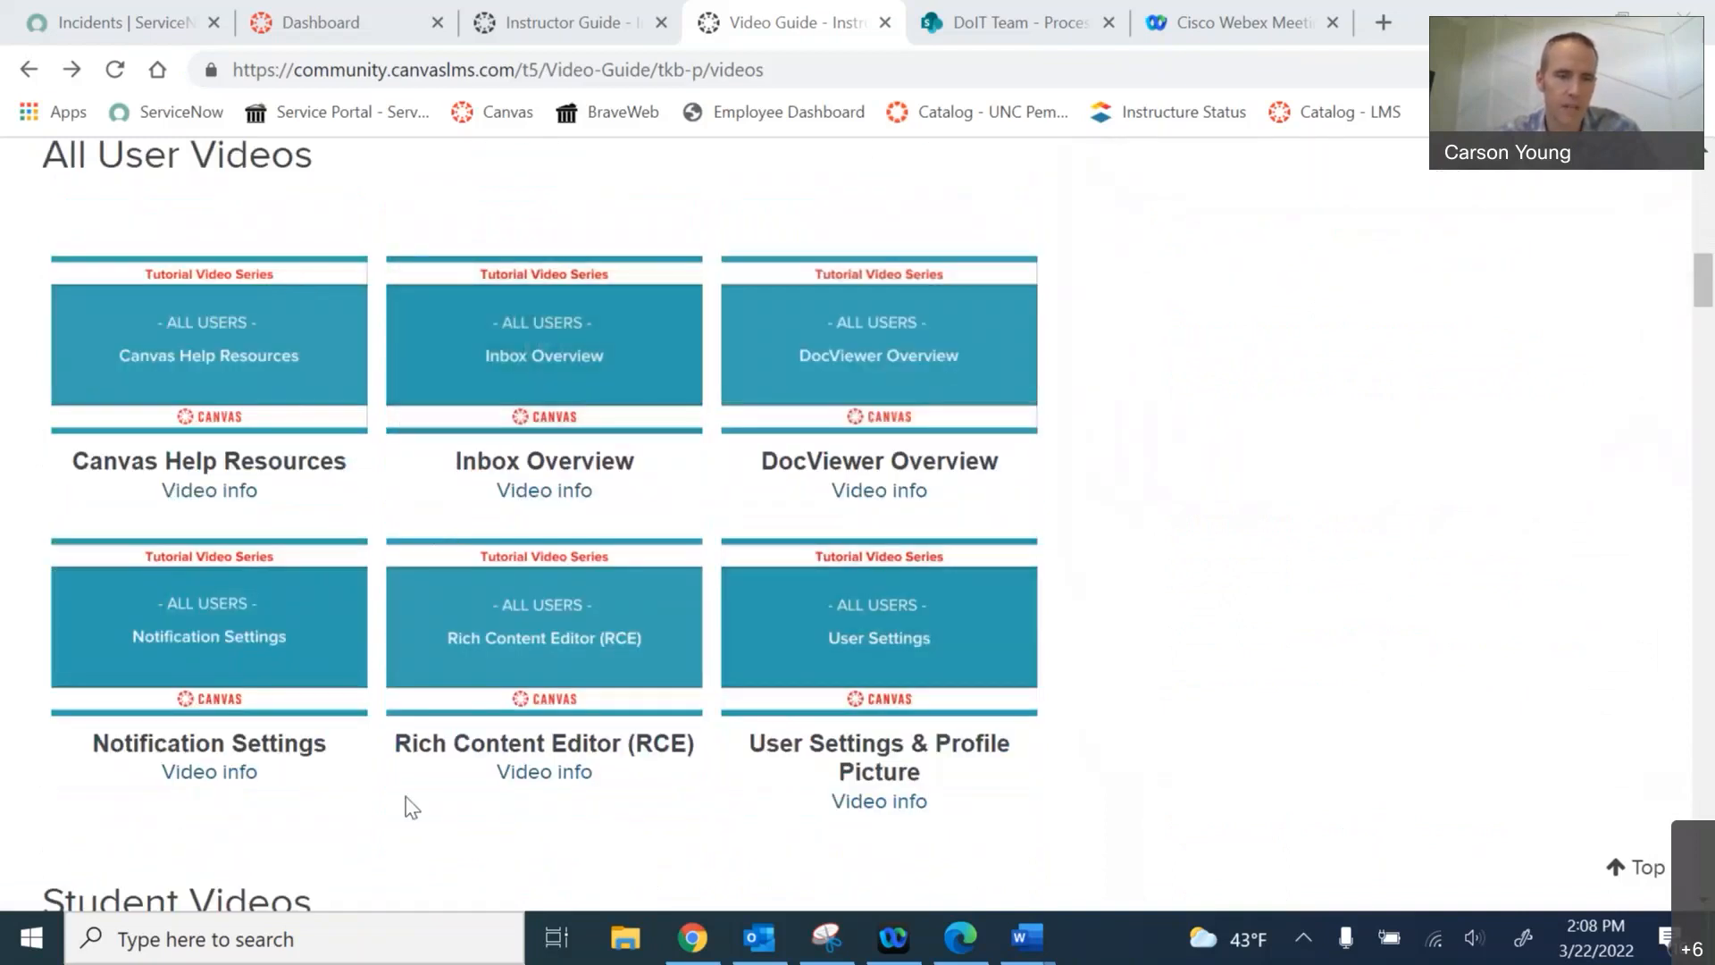
scroll(412, 807, "down", 6)
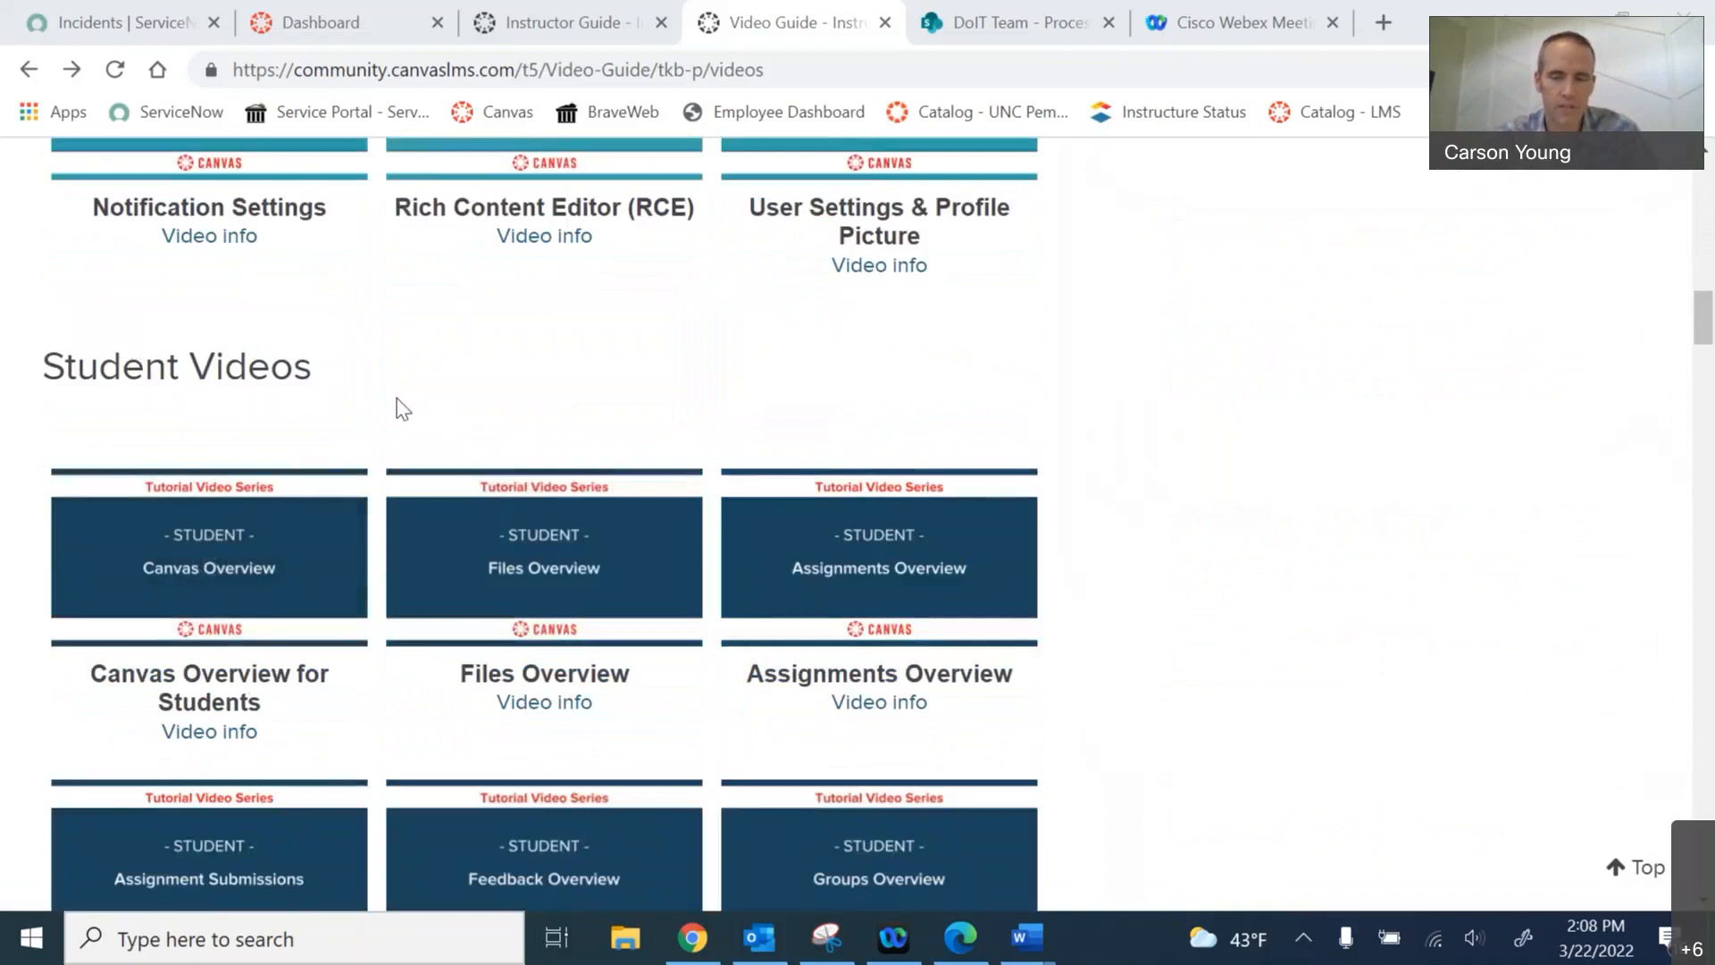
scroll(398, 387, "down", 6)
scroll(402, 391, "up", 1)
scroll(459, 411, "up", 1)
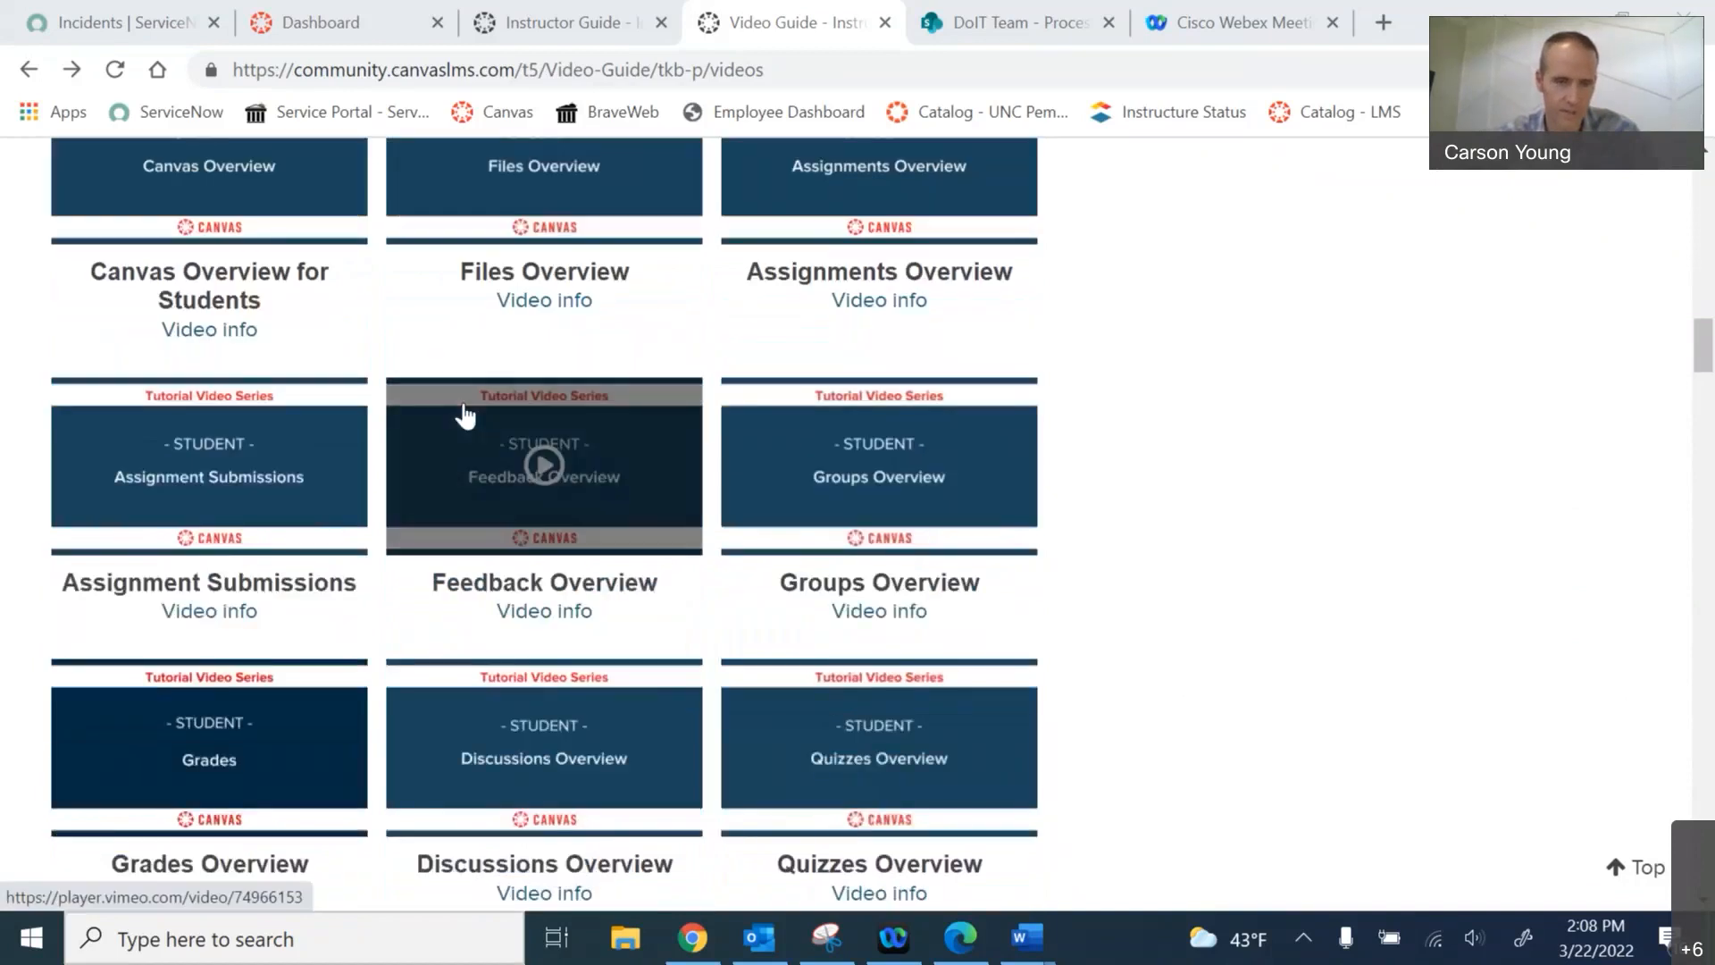
- Examine the Instructor Videos section of the Video Guide, from Canvas Overview for Instructors through Course Content Import and Syllabus
scroll(464, 411, "down", 11)
scroll(466, 413, "down", 3)
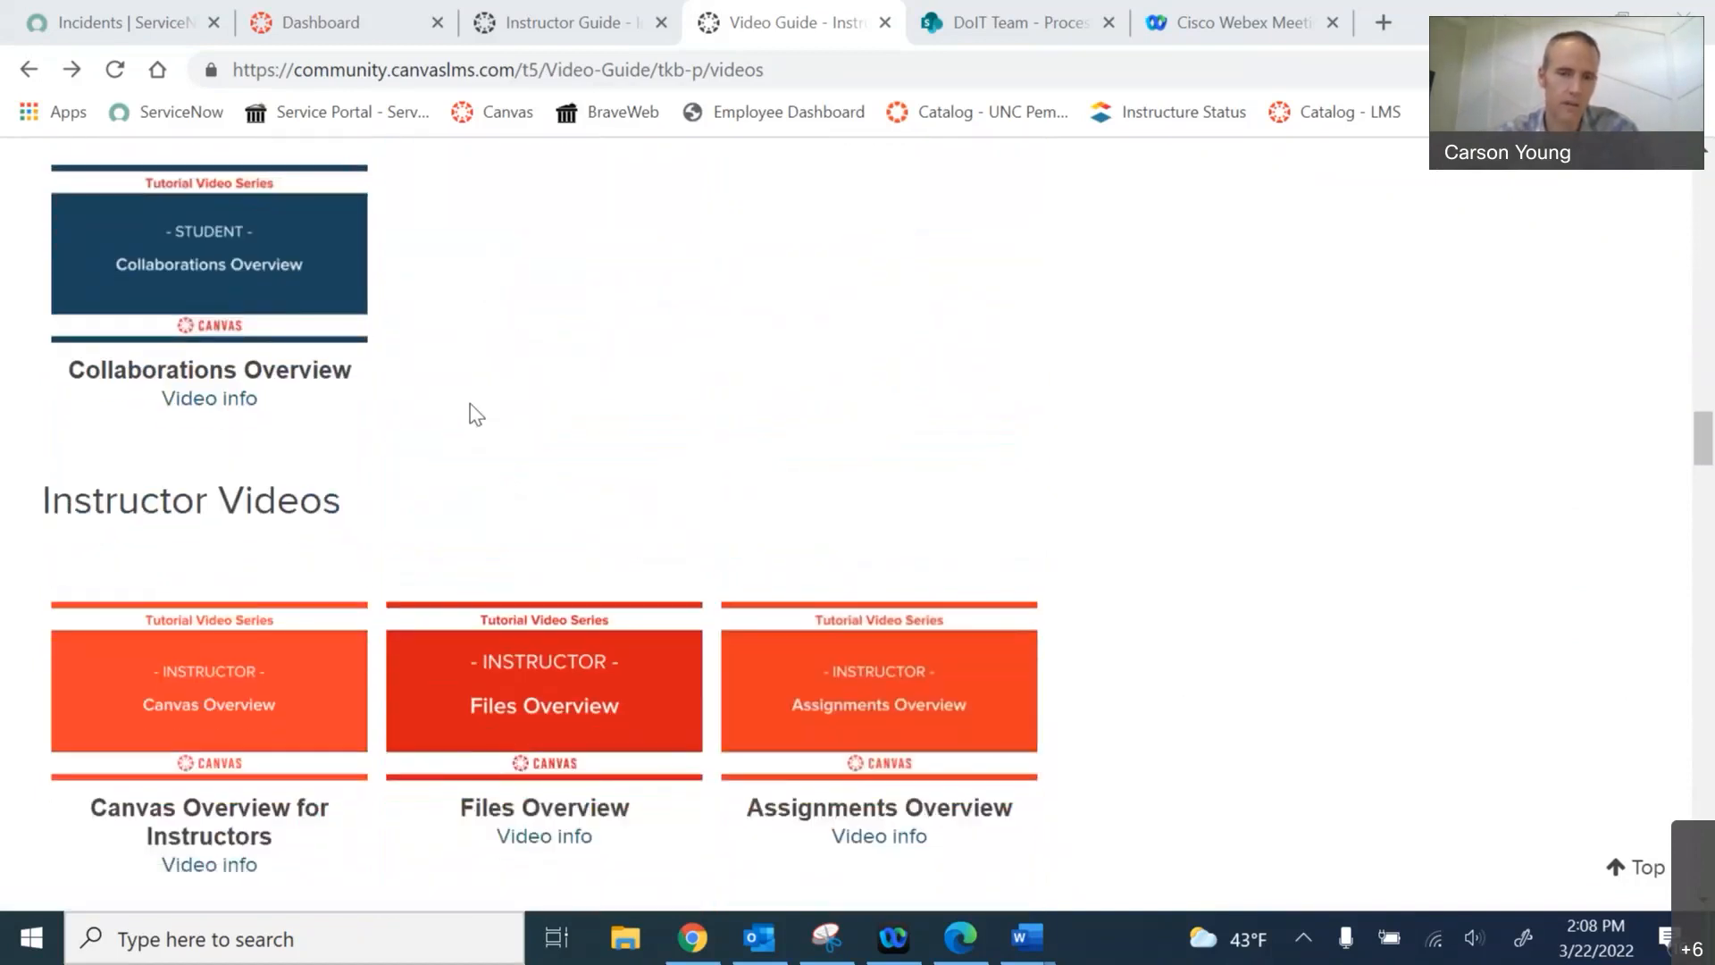
scroll(479, 404, "down", 3)
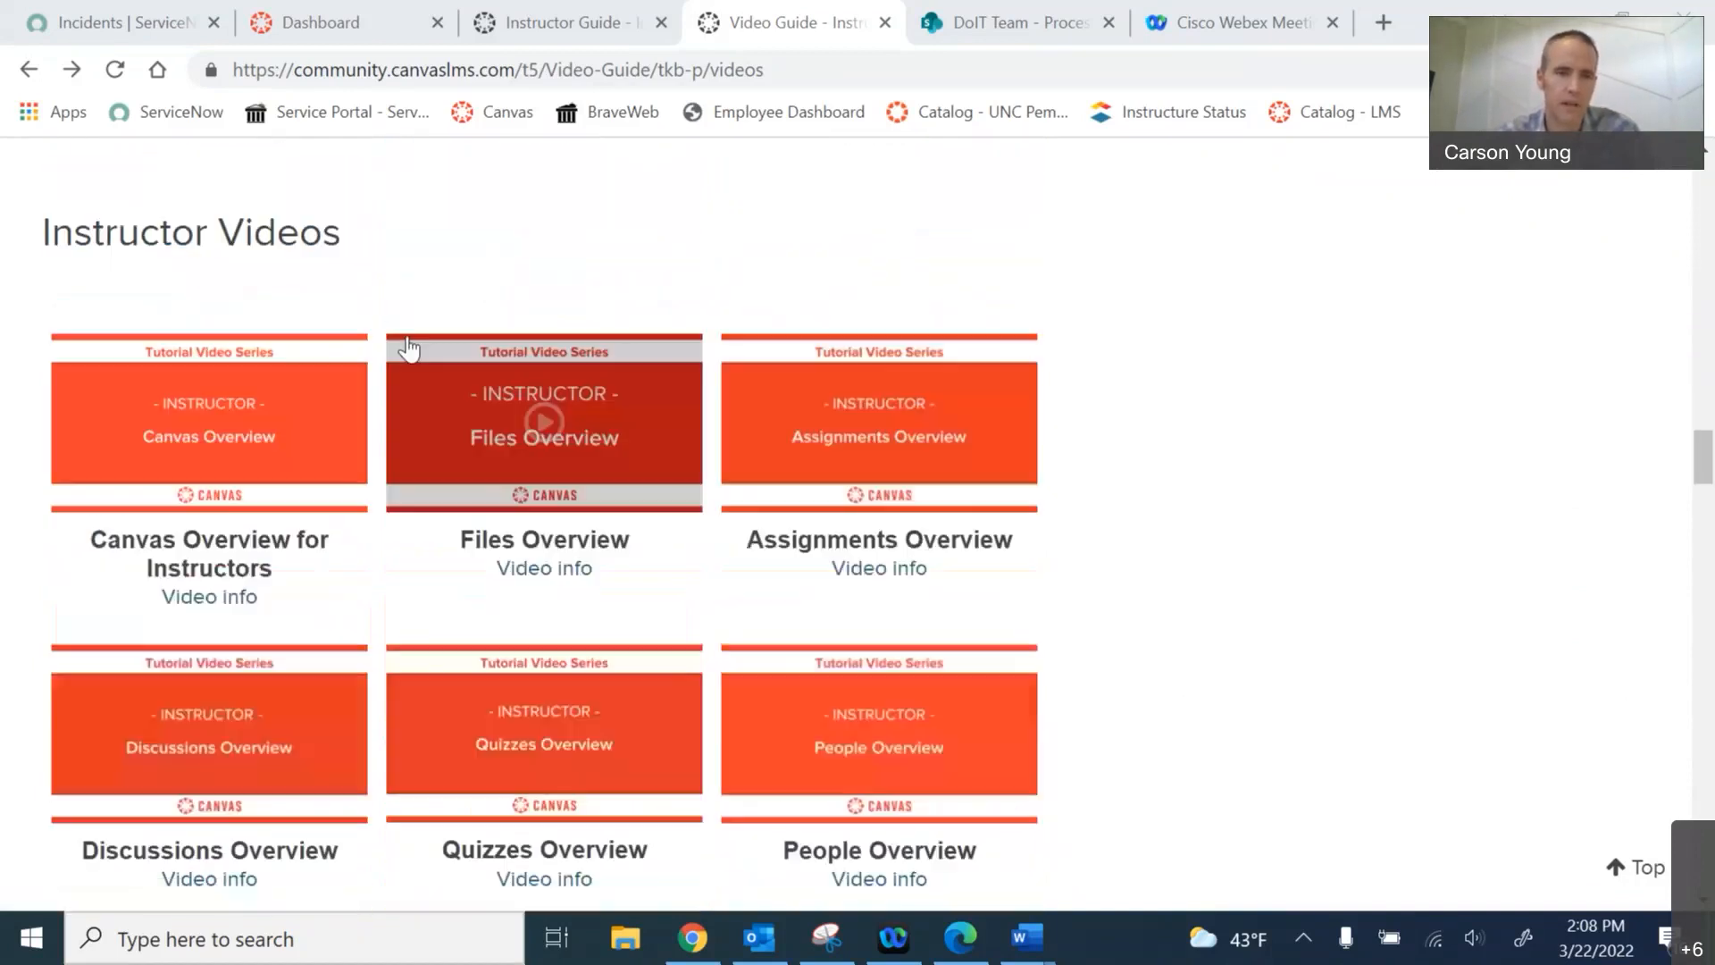
scroll(505, 264, "down", 1)
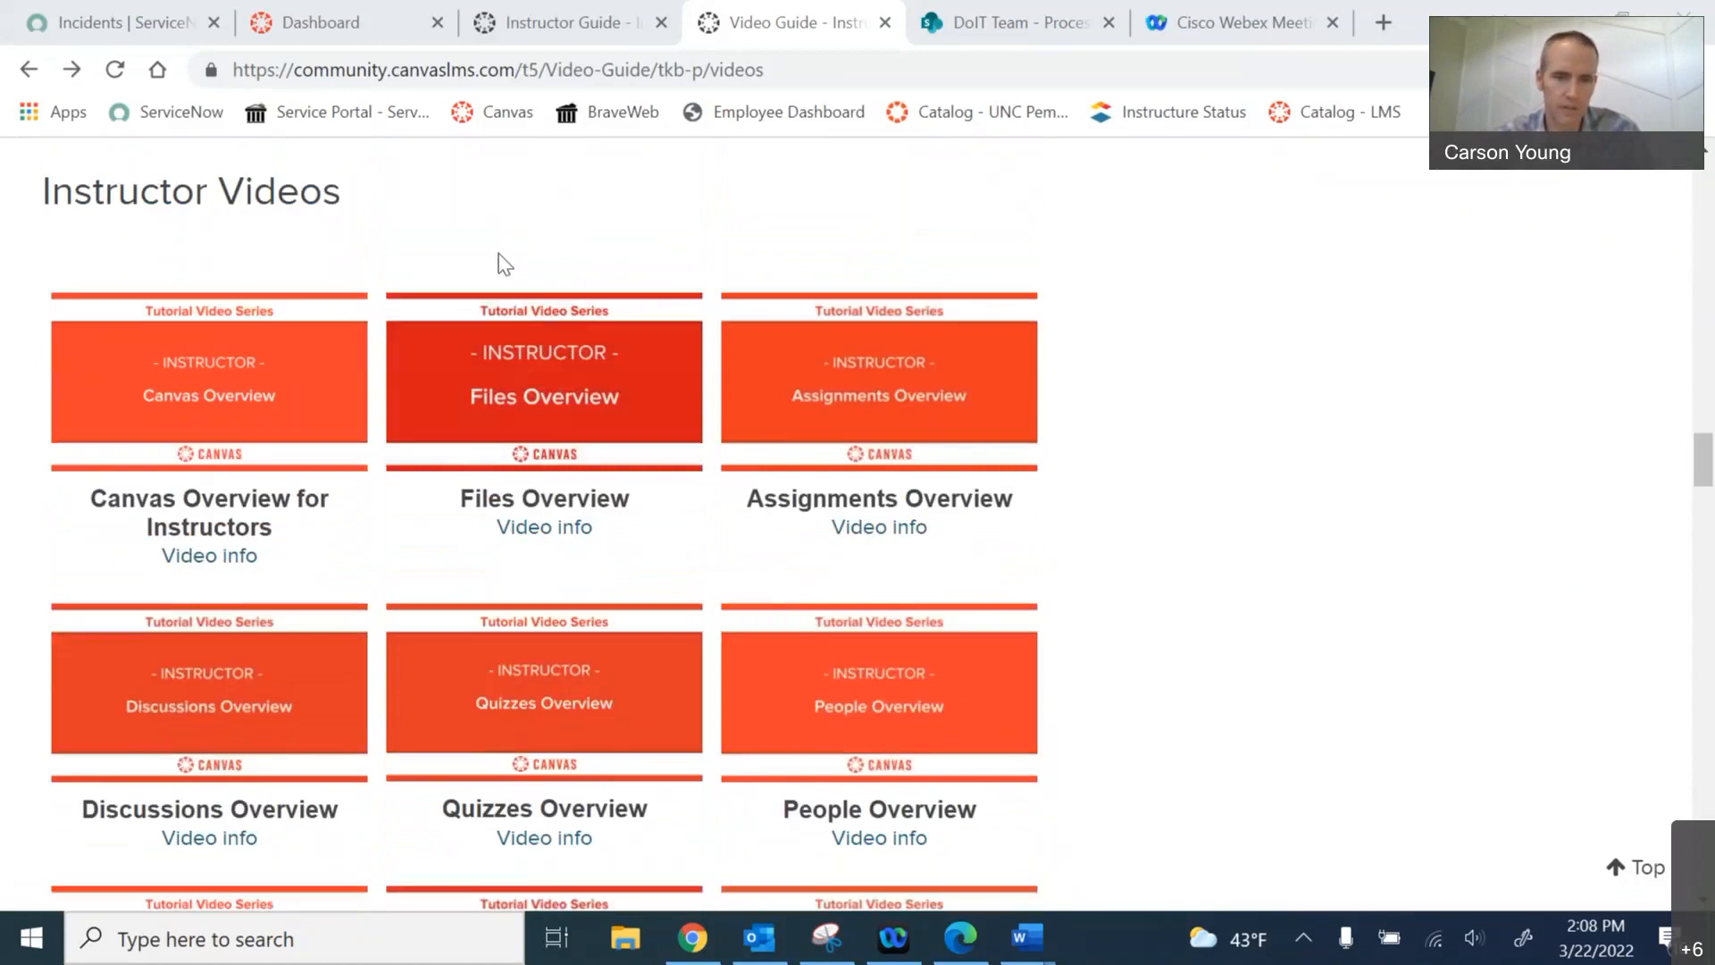
scroll(483, 362, "down", 10)
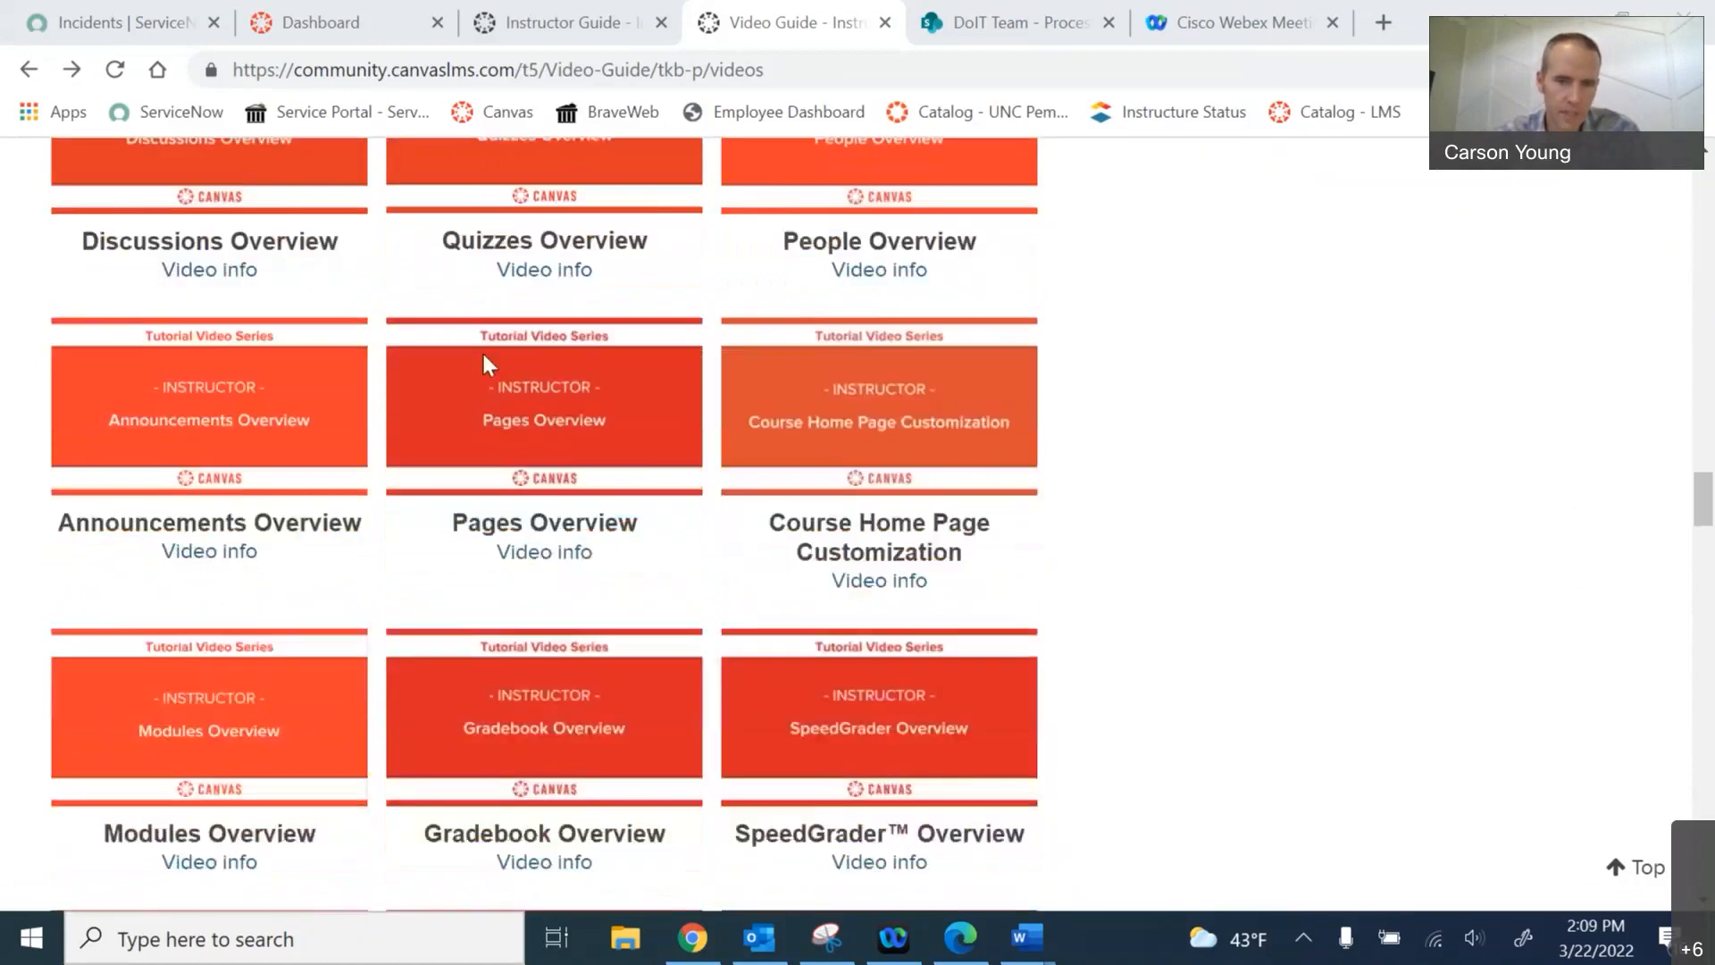
scroll(483, 361, "down", 18)
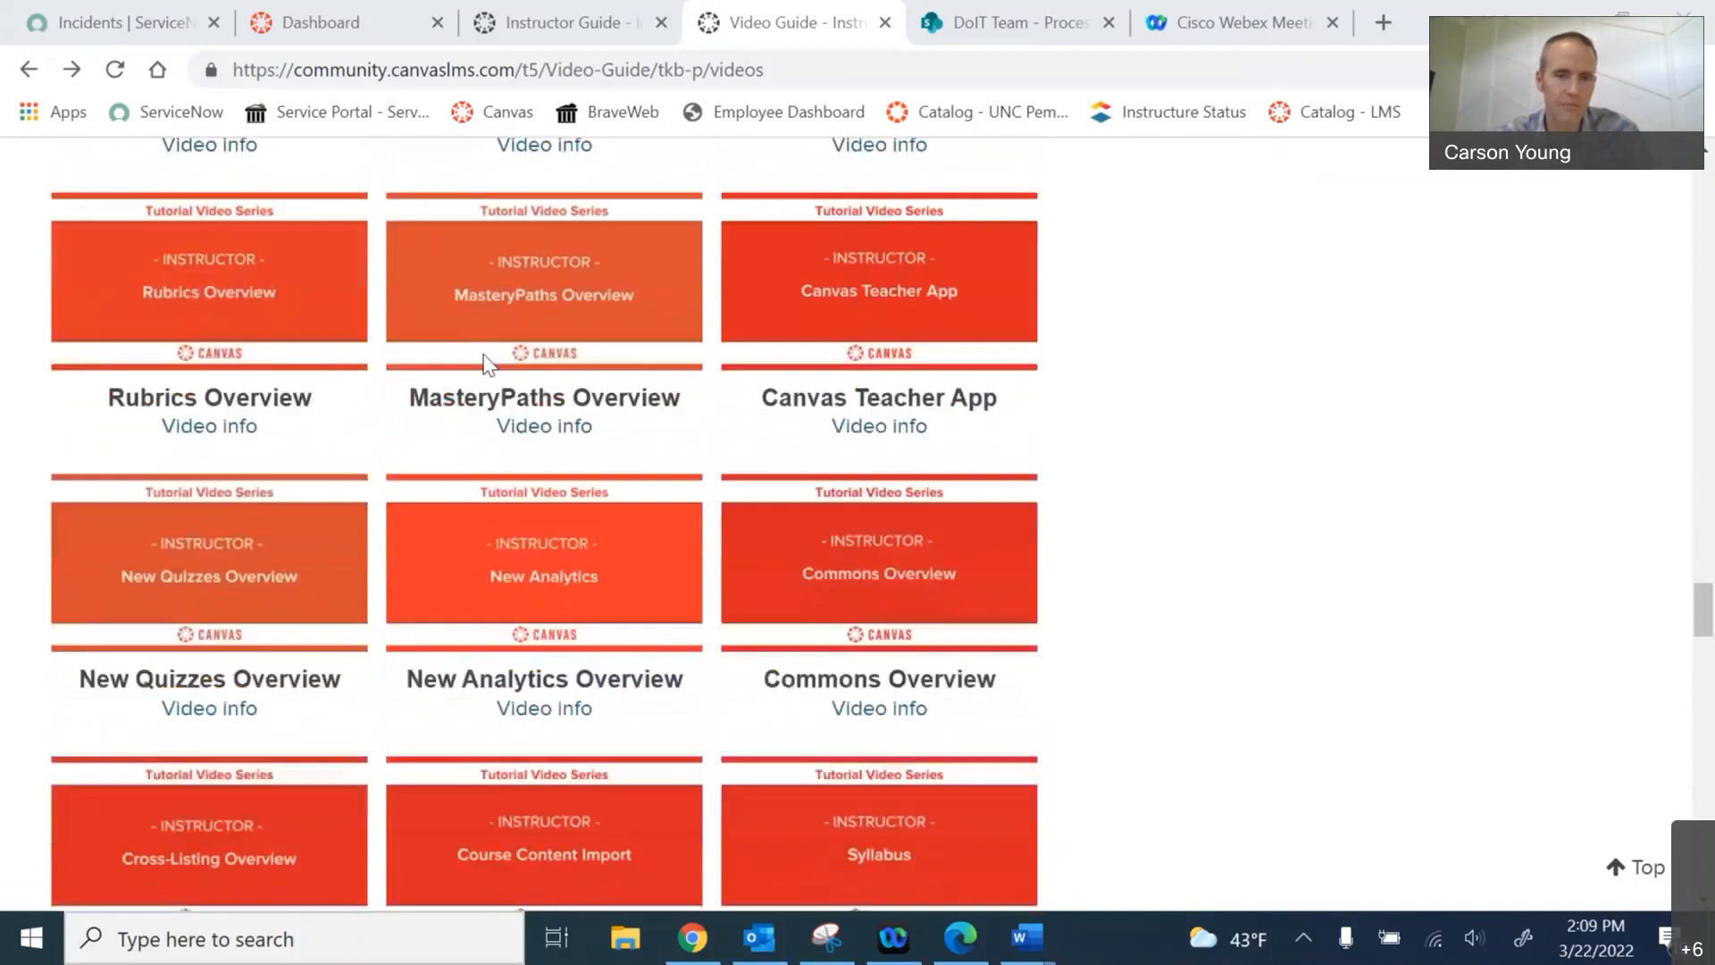
scroll(484, 360, "down", 4)
scroll(480, 350, "up", 5)
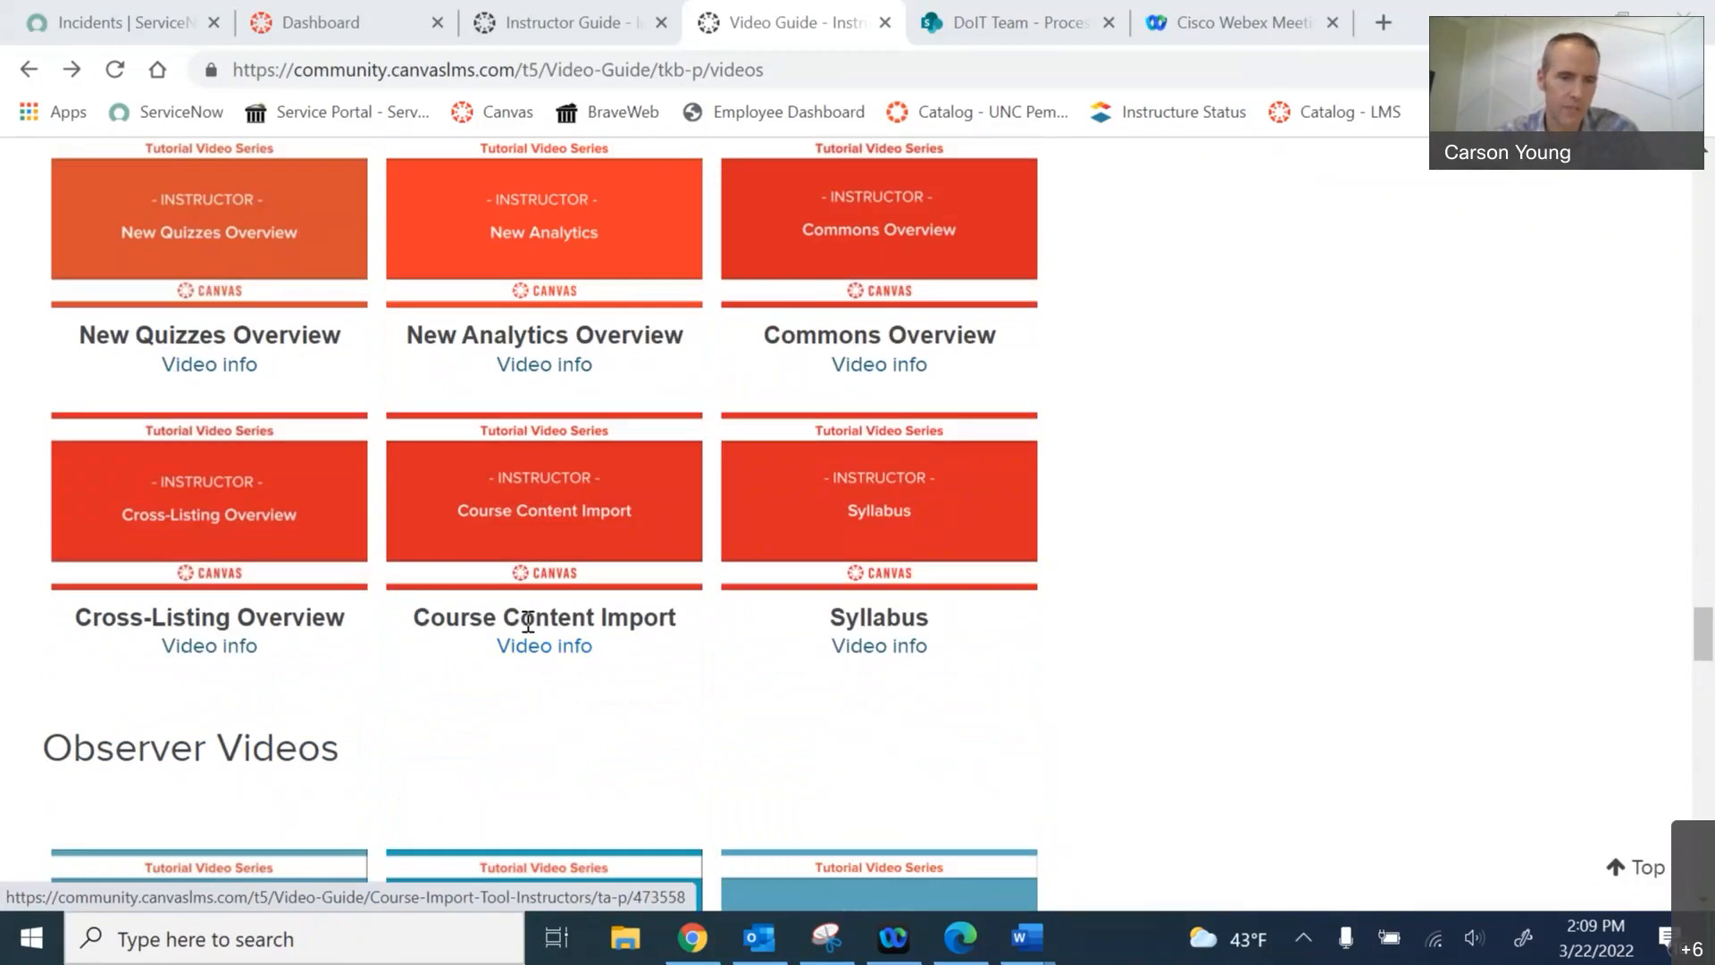
- Glance over the Observer Videos and the sections below, and return to the beginning of the Instructor Videos
scroll(518, 590, "down", 14)
scroll(501, 580, "down", 3)
scroll(501, 580, "up", 12)
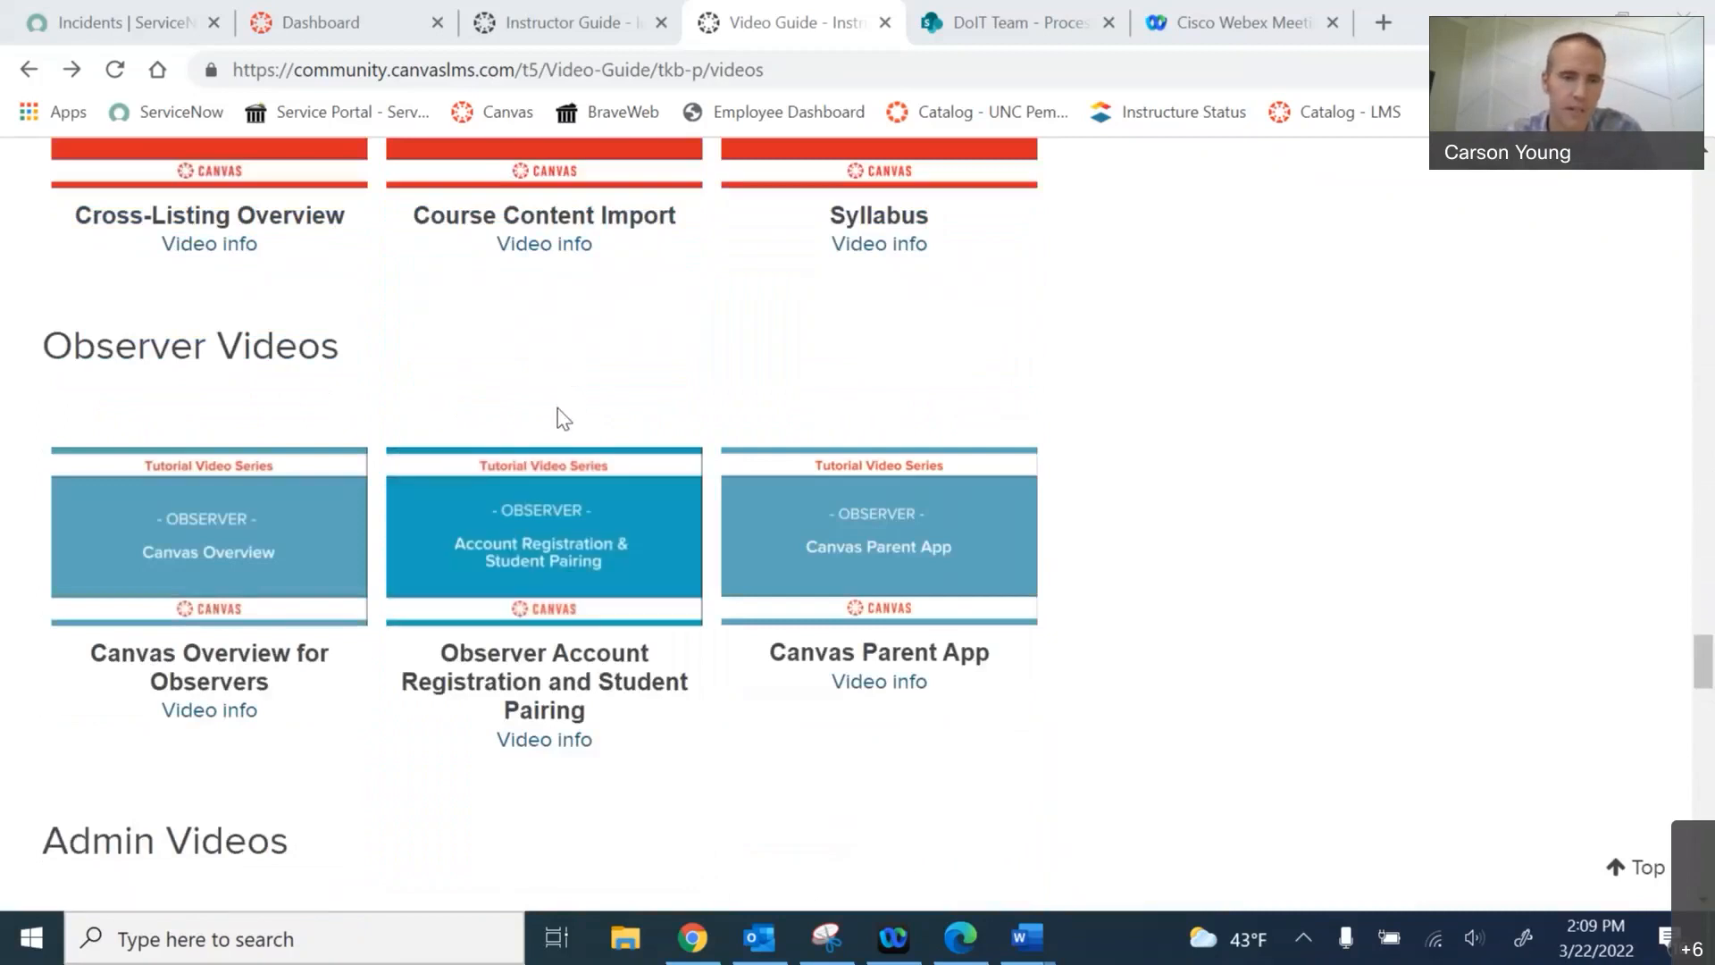
scroll(556, 420, "up", 6)
scroll(555, 420, "up", 18)
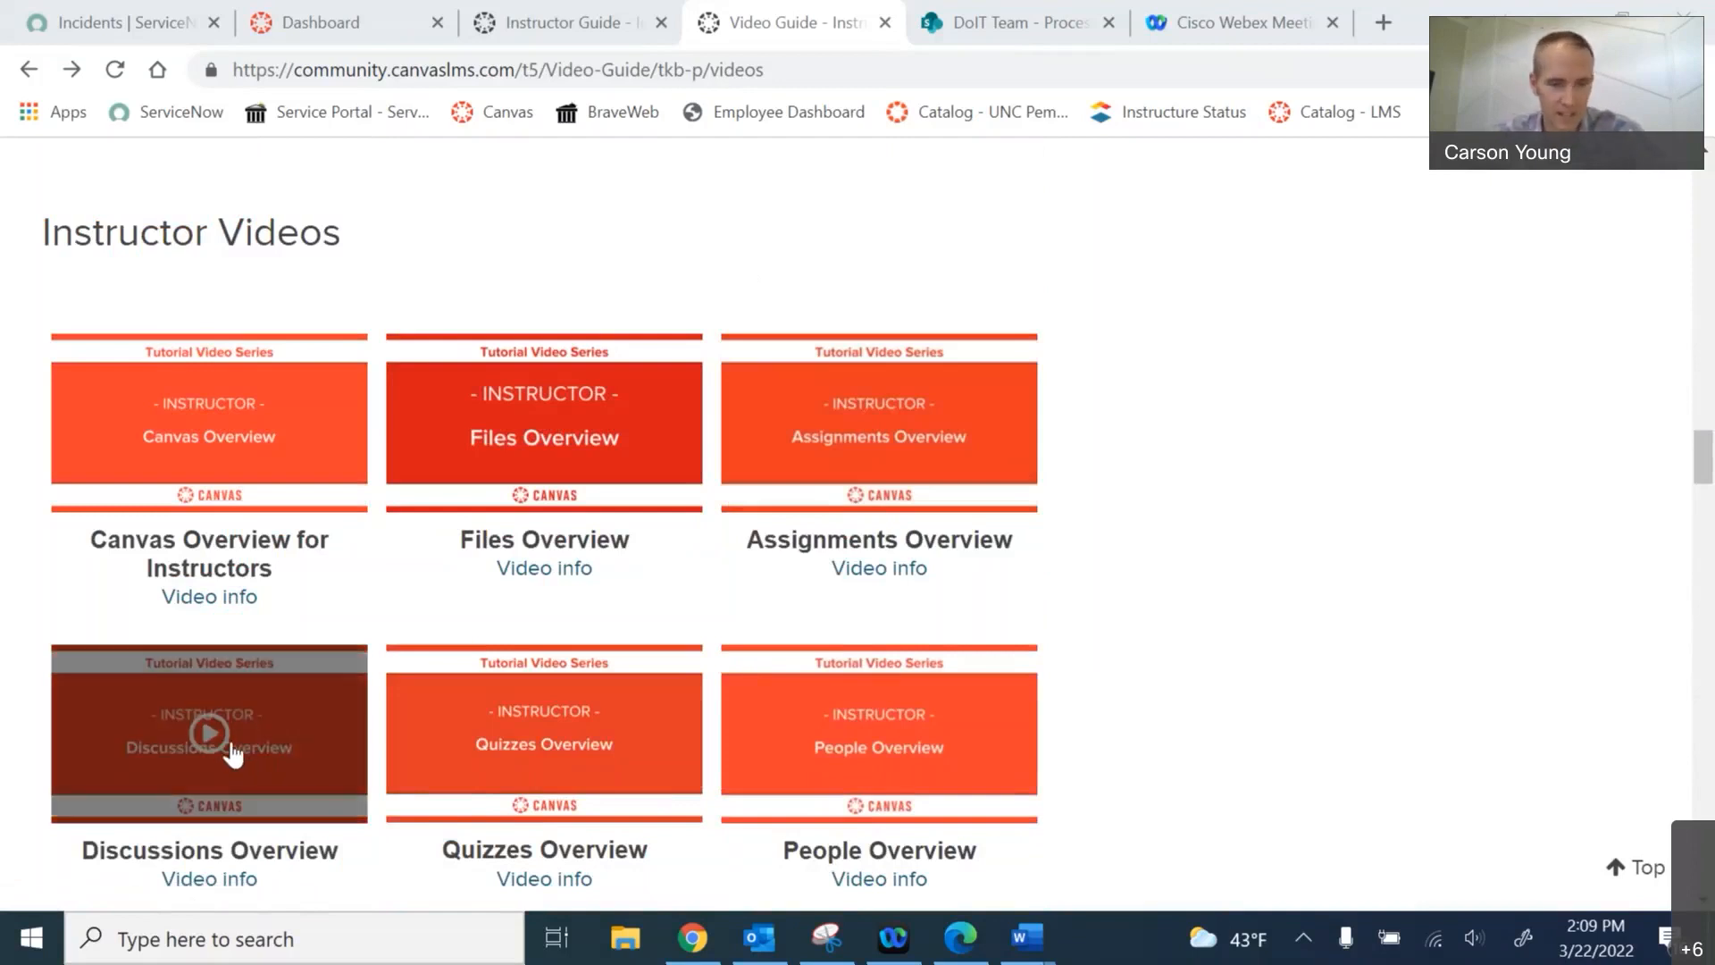
scroll(554, 606, "down", 2)
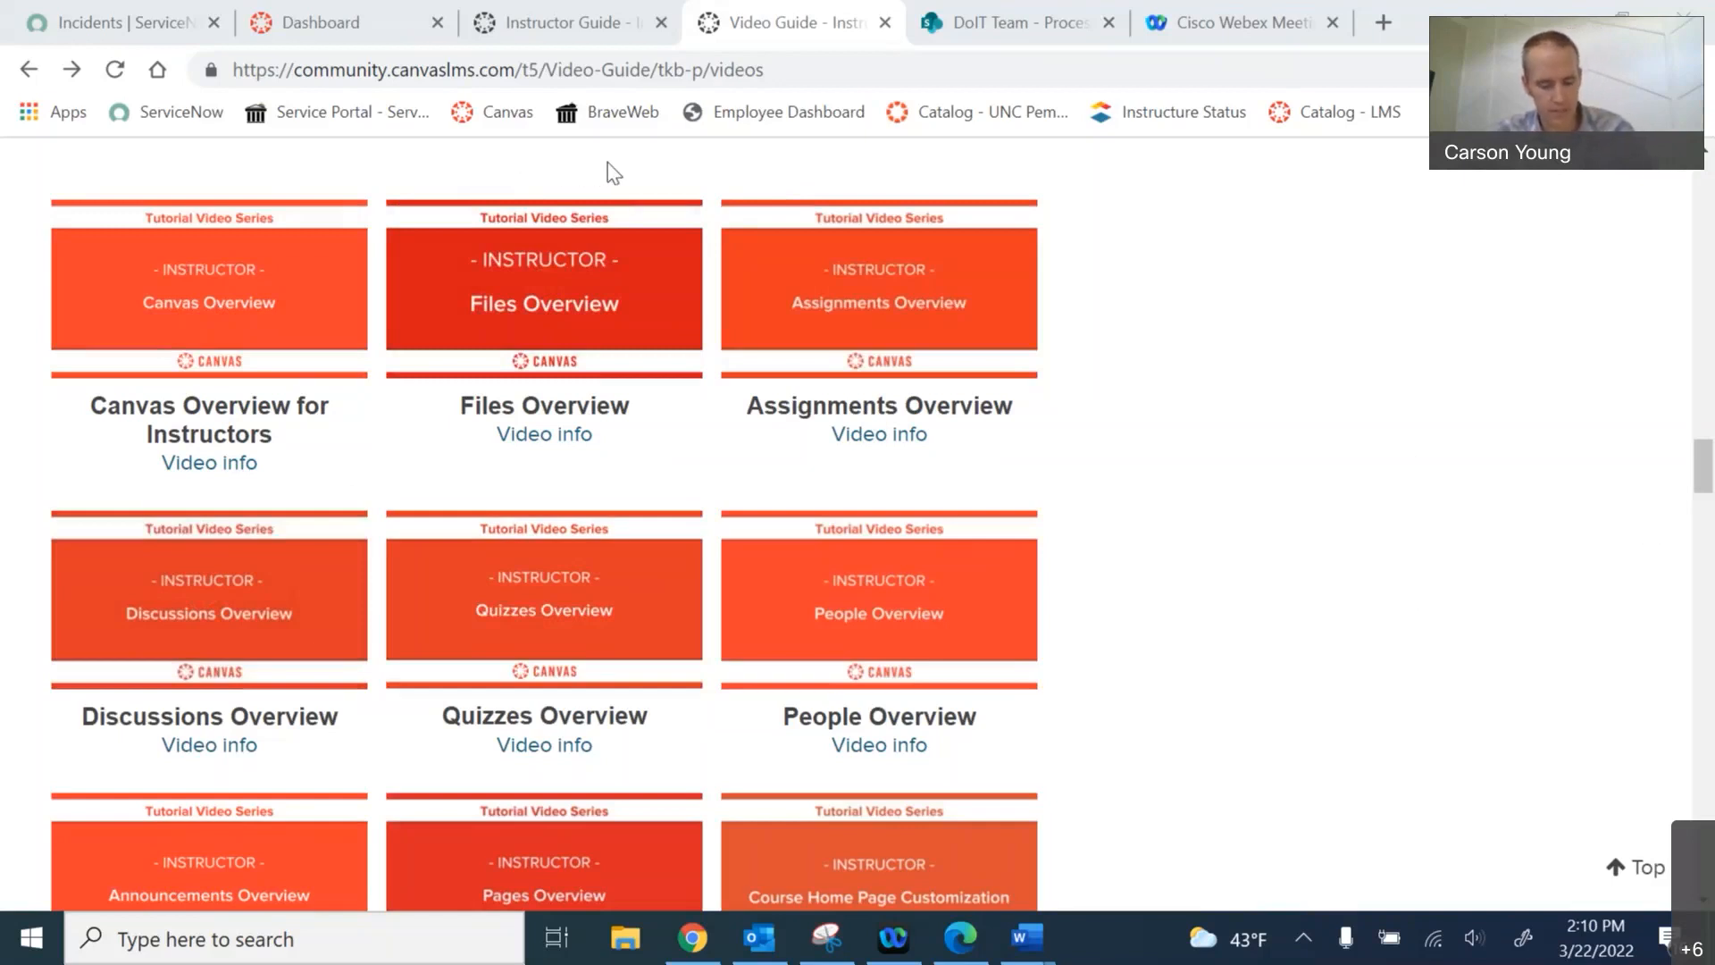
- Switch to the Canvas Dashboard and open the account's Profile page
left_click(252, 33)
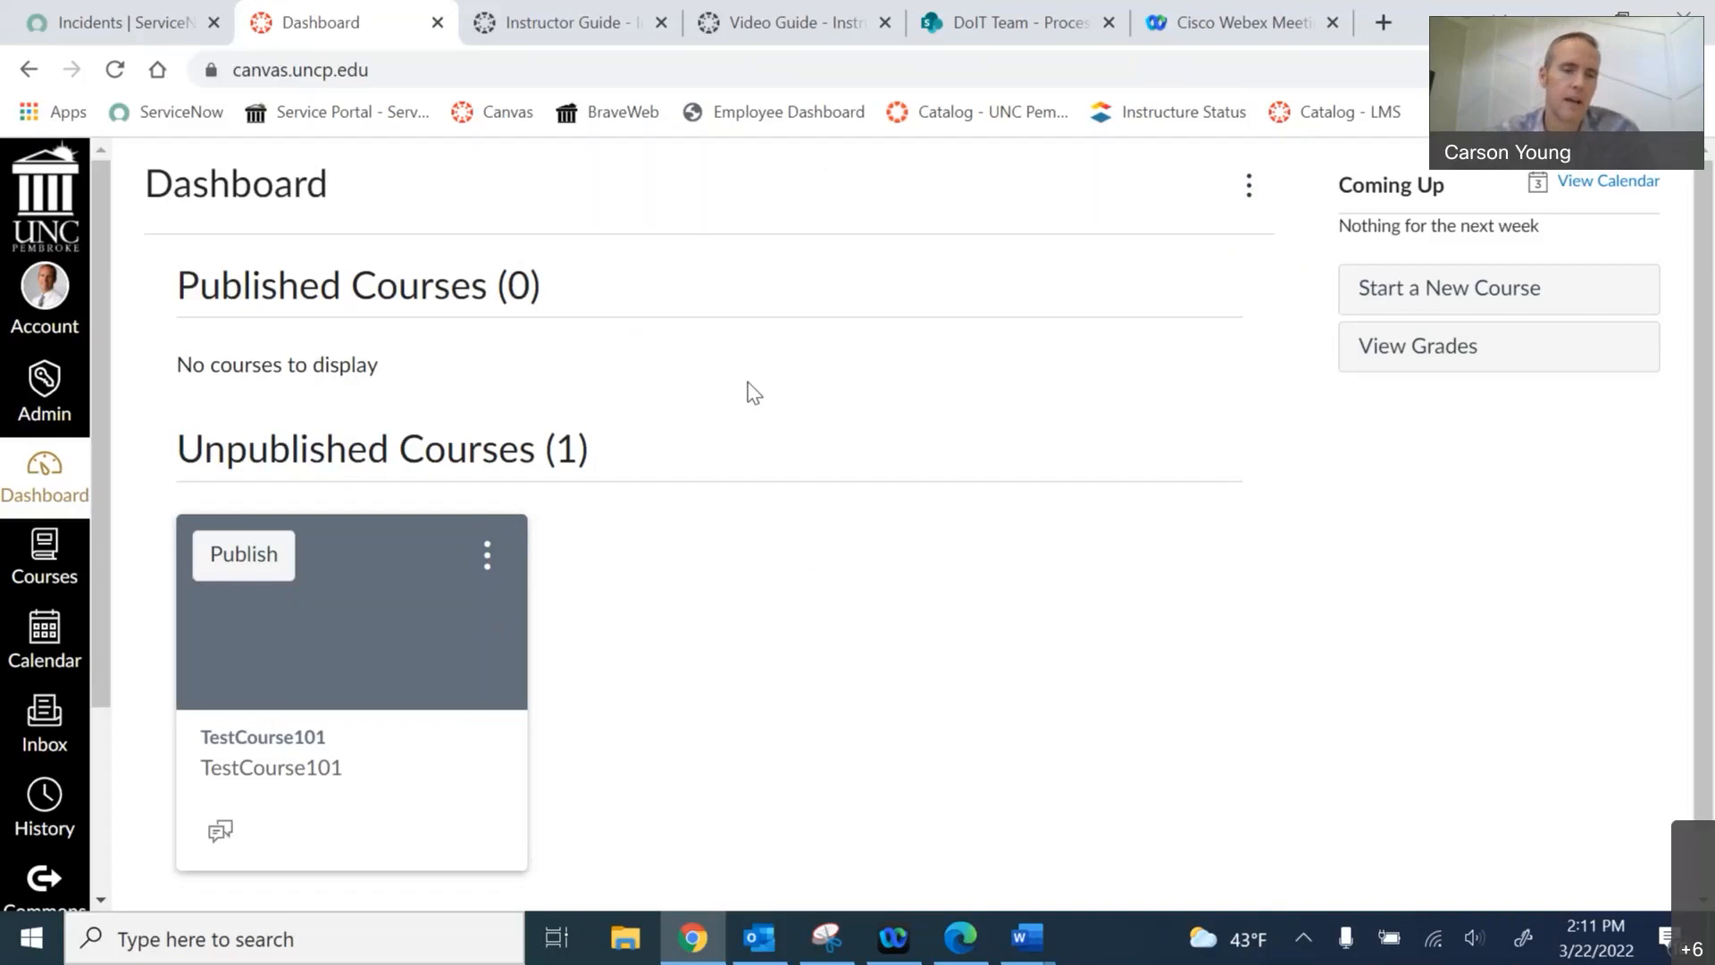
scroll(714, 429, "down", 1)
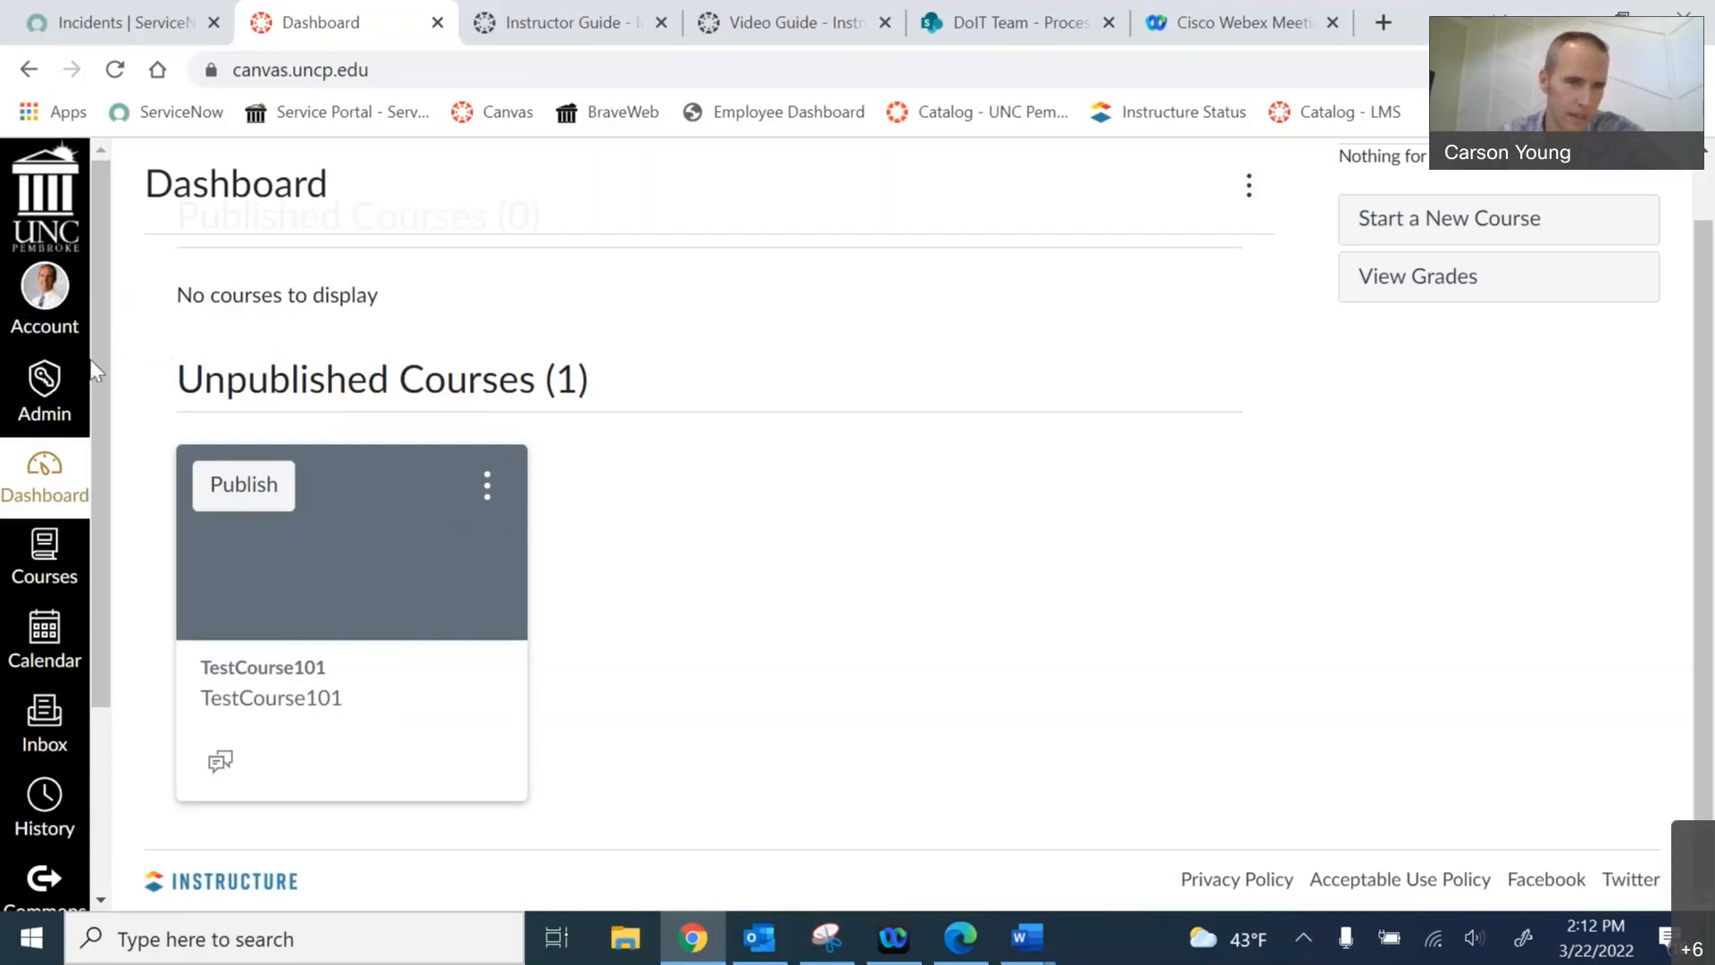
left_click(48, 292)
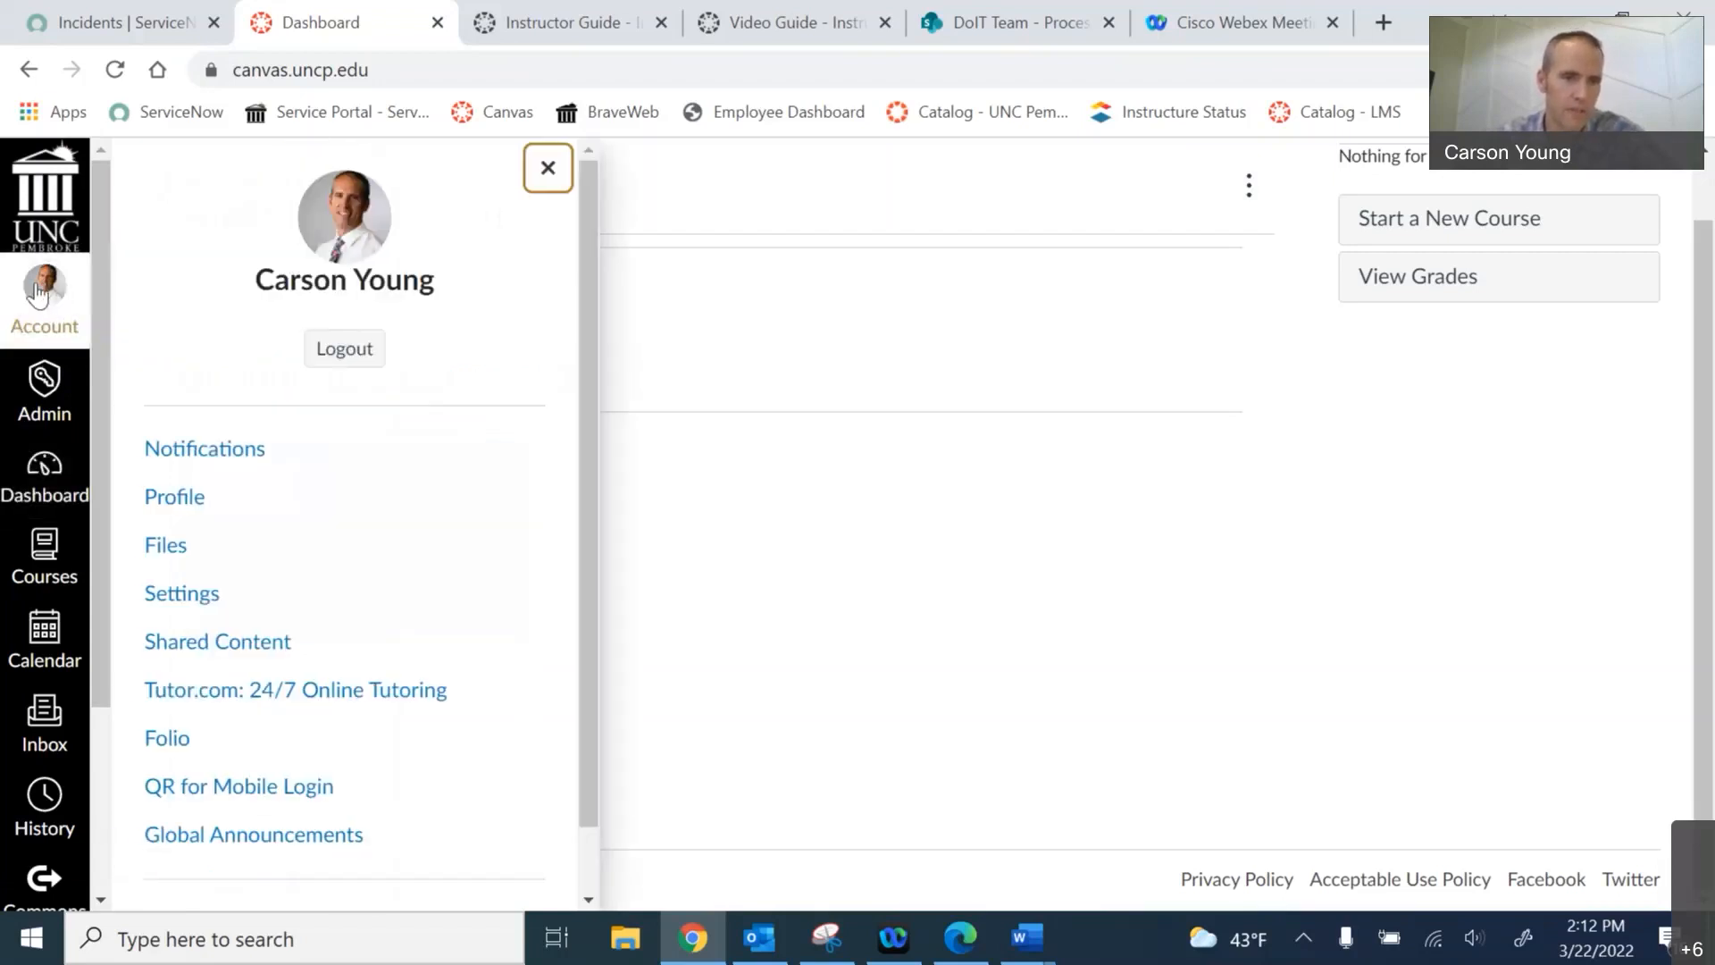
left_click(183, 502)
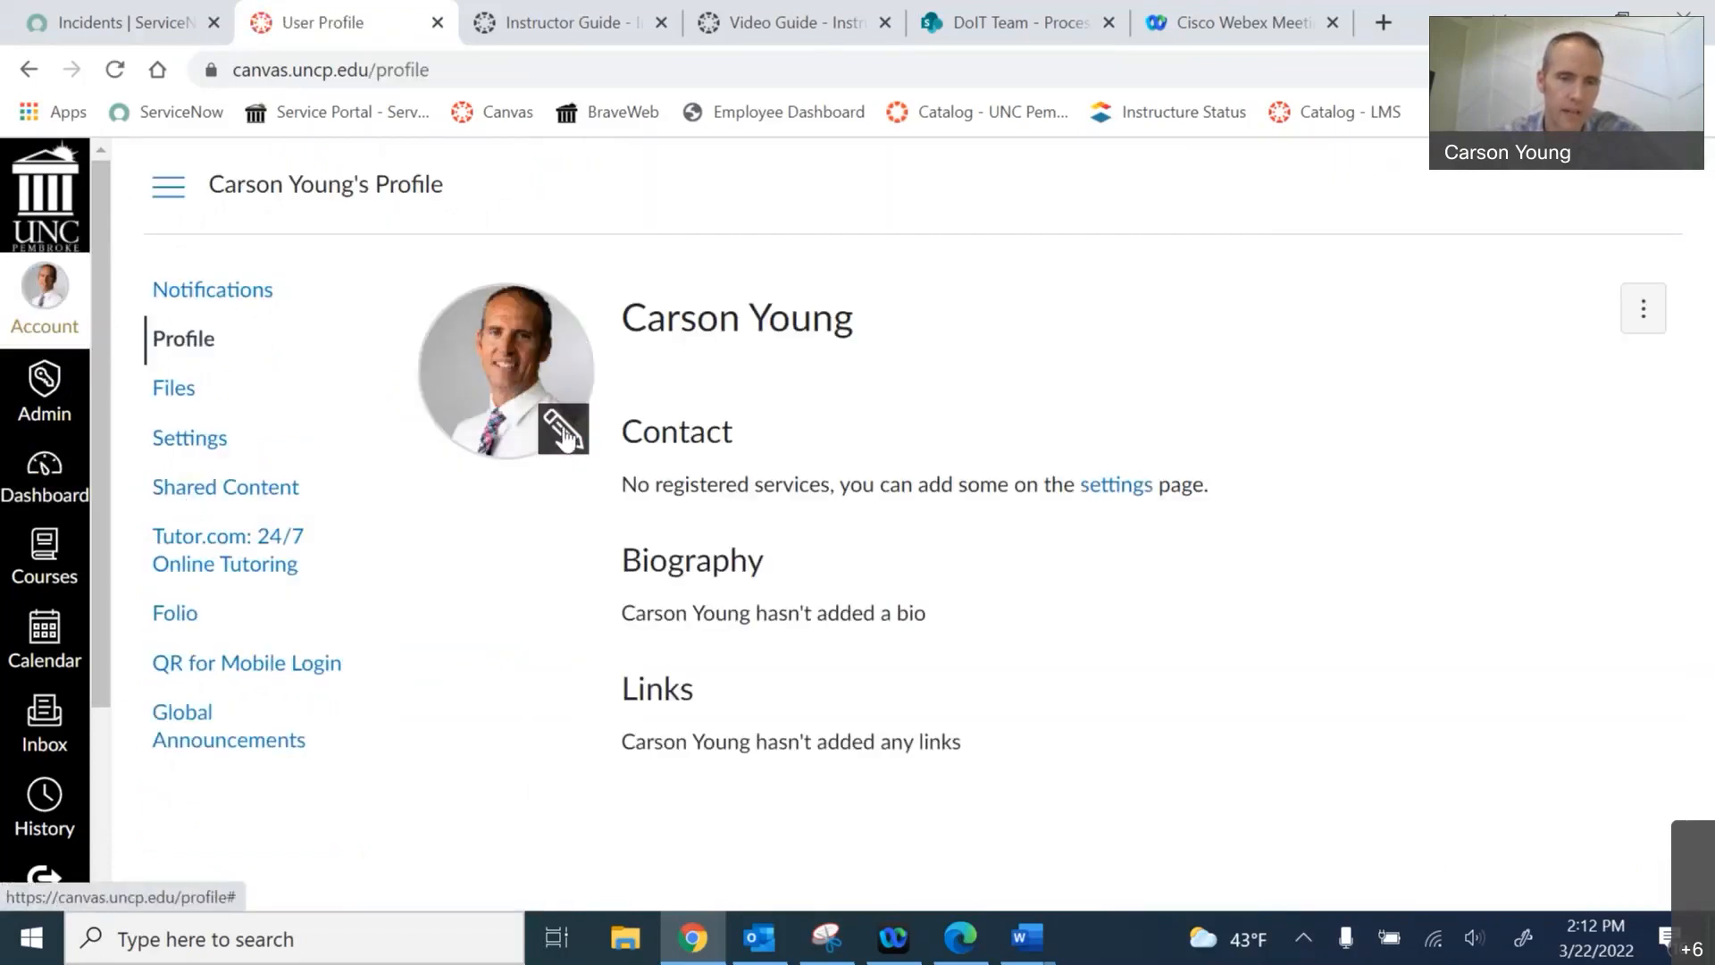
- View the profile picture options, close them, and open the profile for editing to look at the Biography and Links fields
left_click(560, 435)
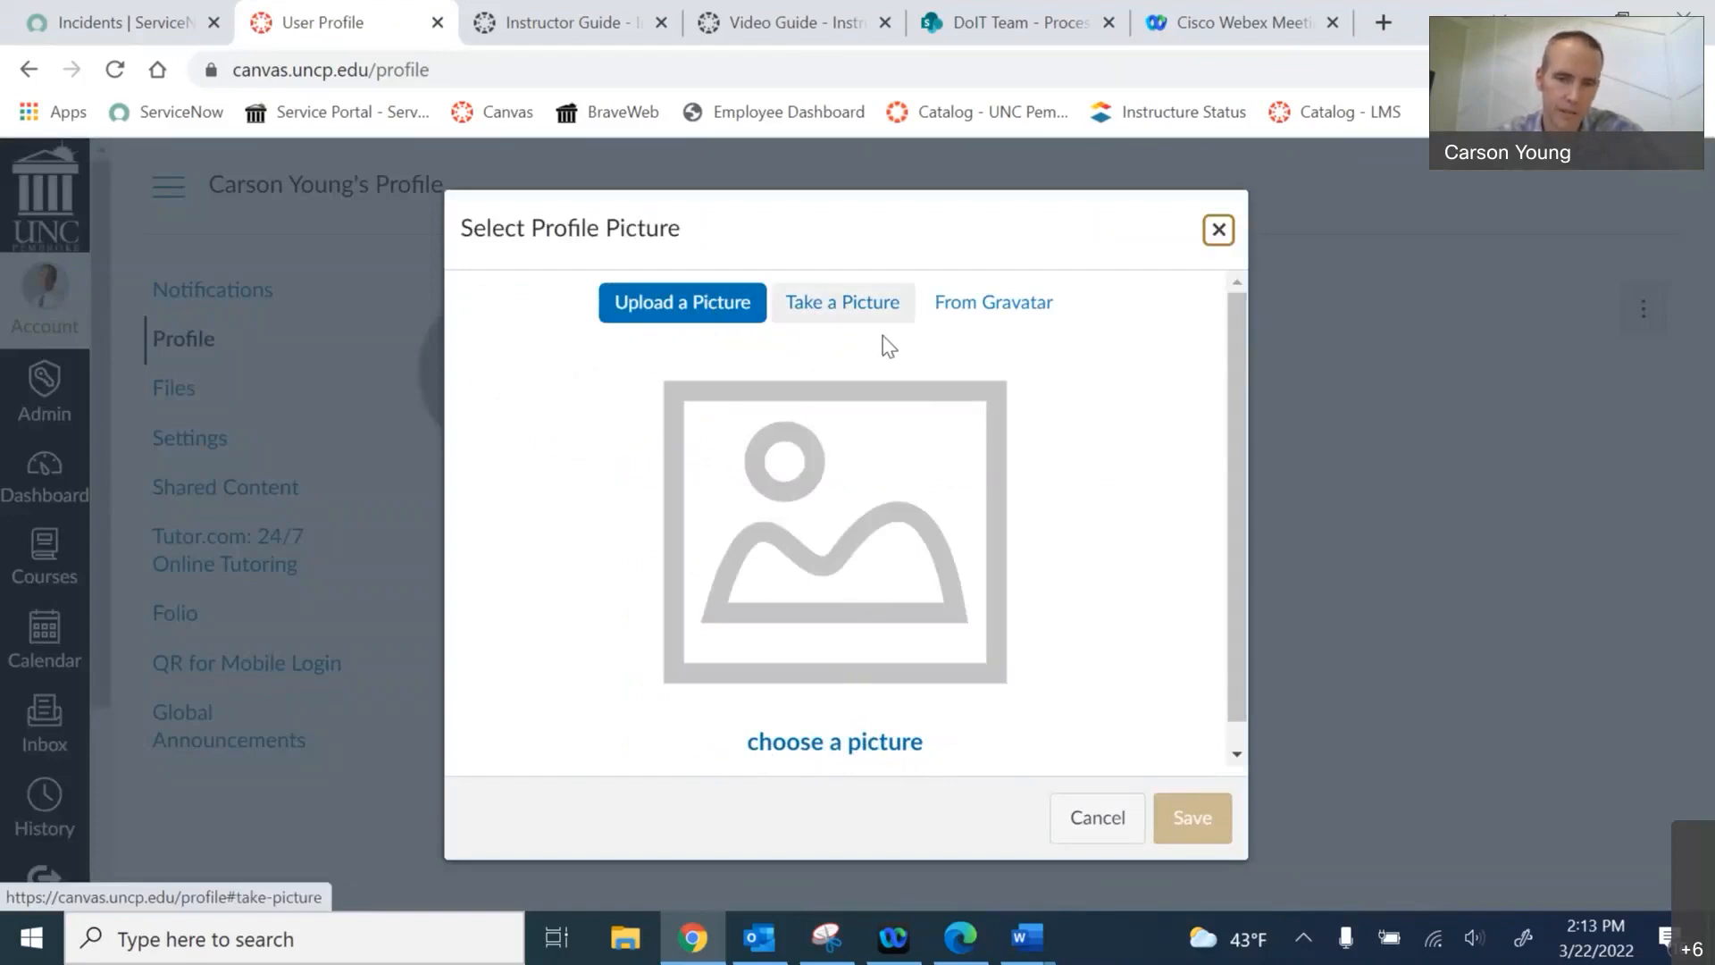
left_click(1217, 230)
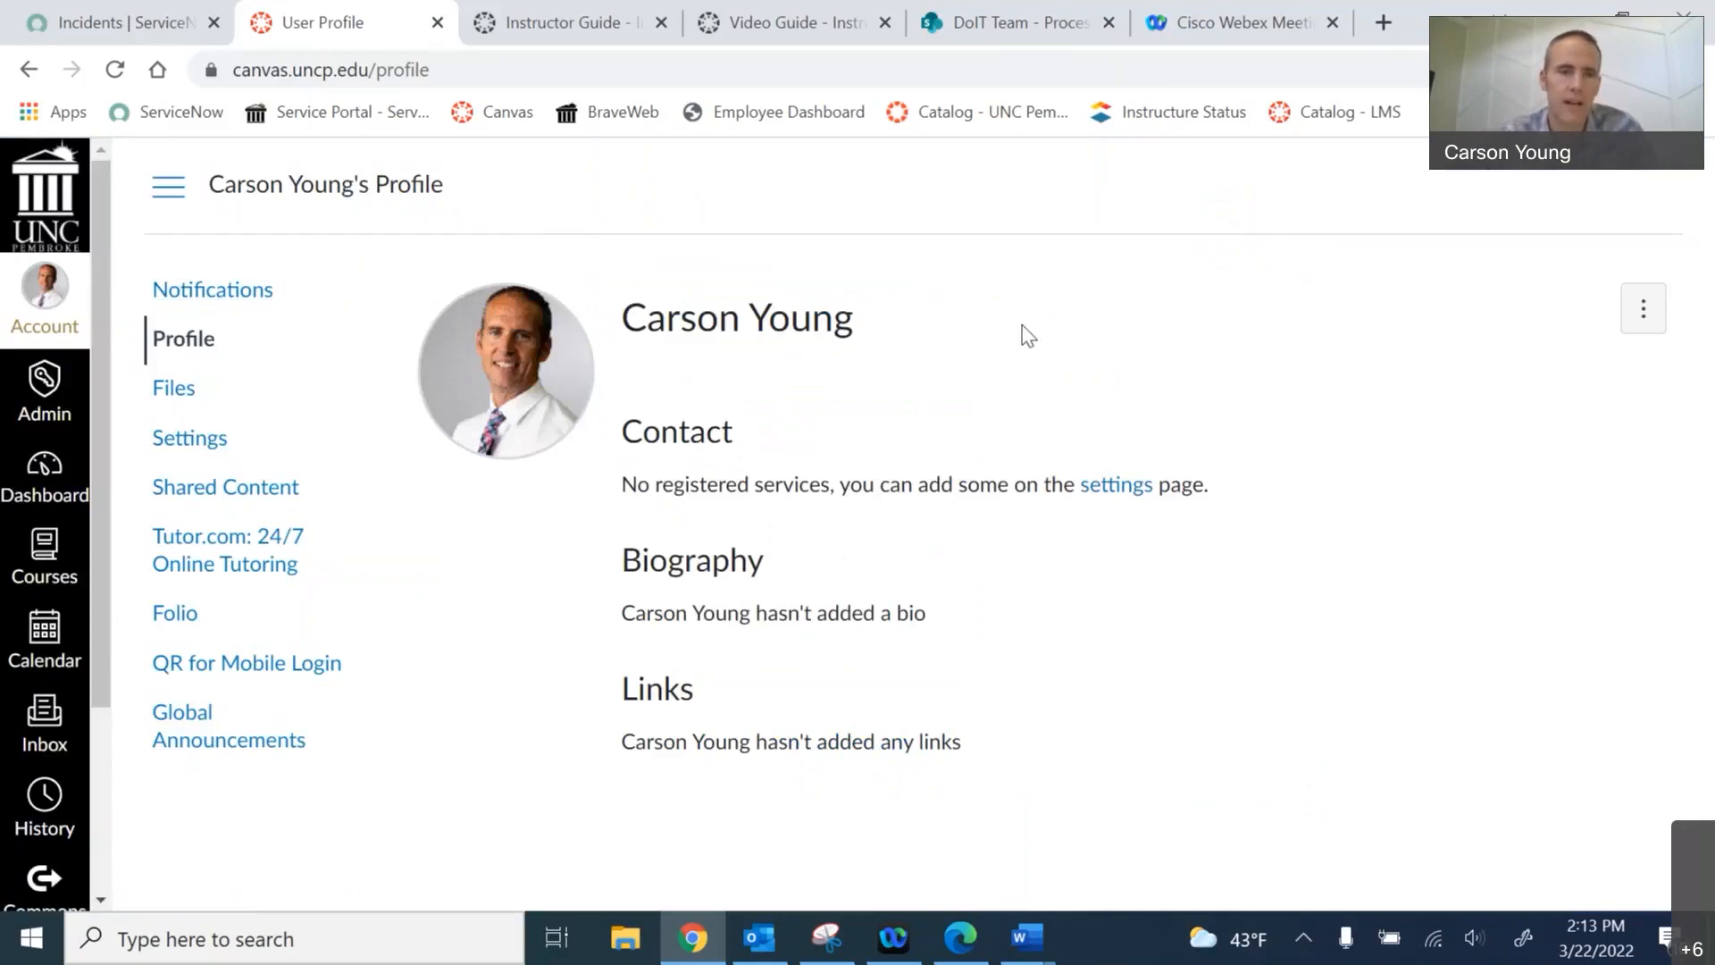
left_click(1645, 315)
left_click(1487, 314)
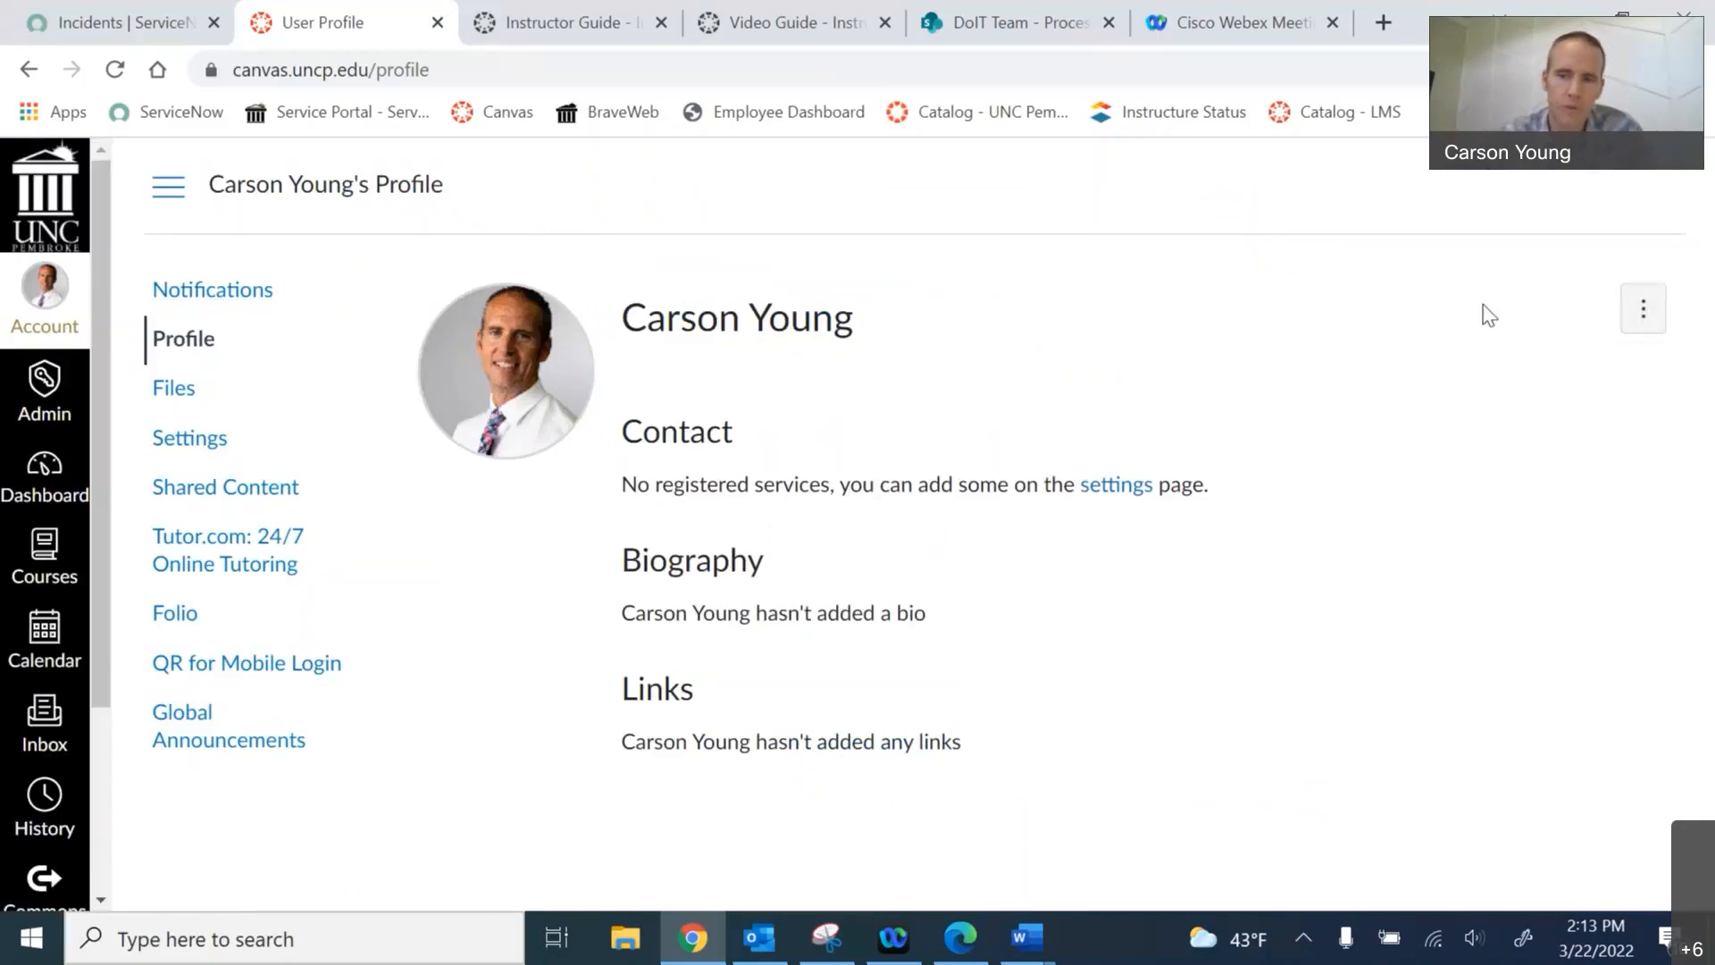
left_click(1642, 306)
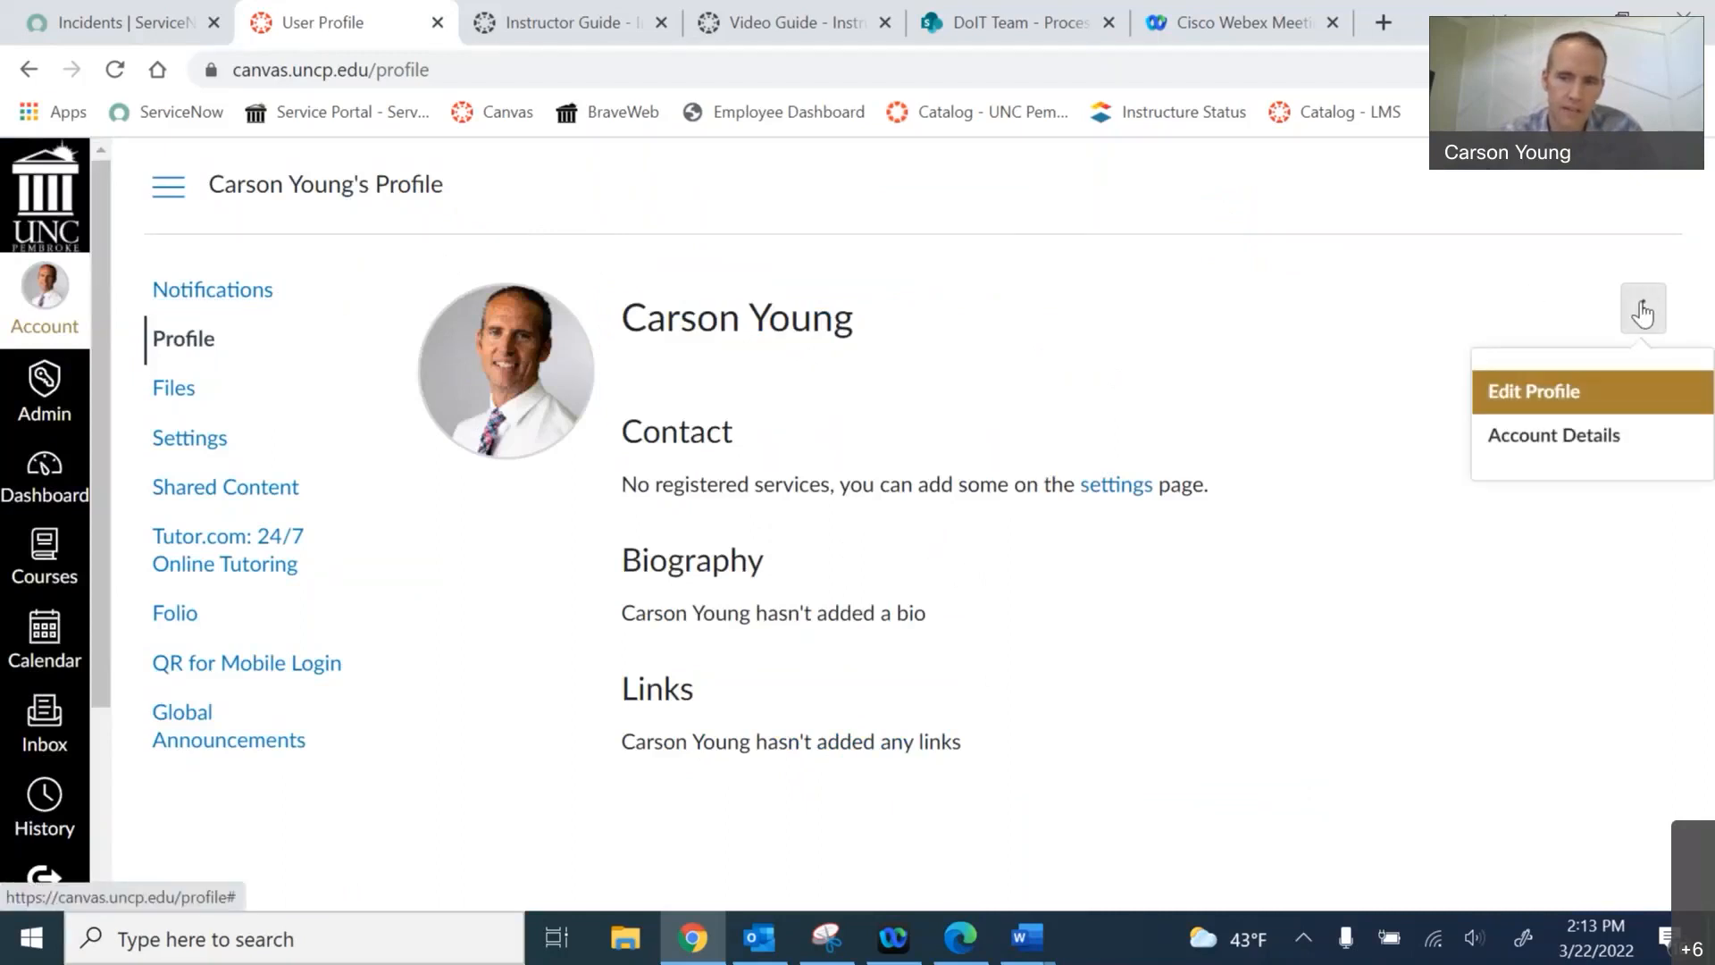
left_click(1570, 393)
scroll(1135, 384, "down", 3)
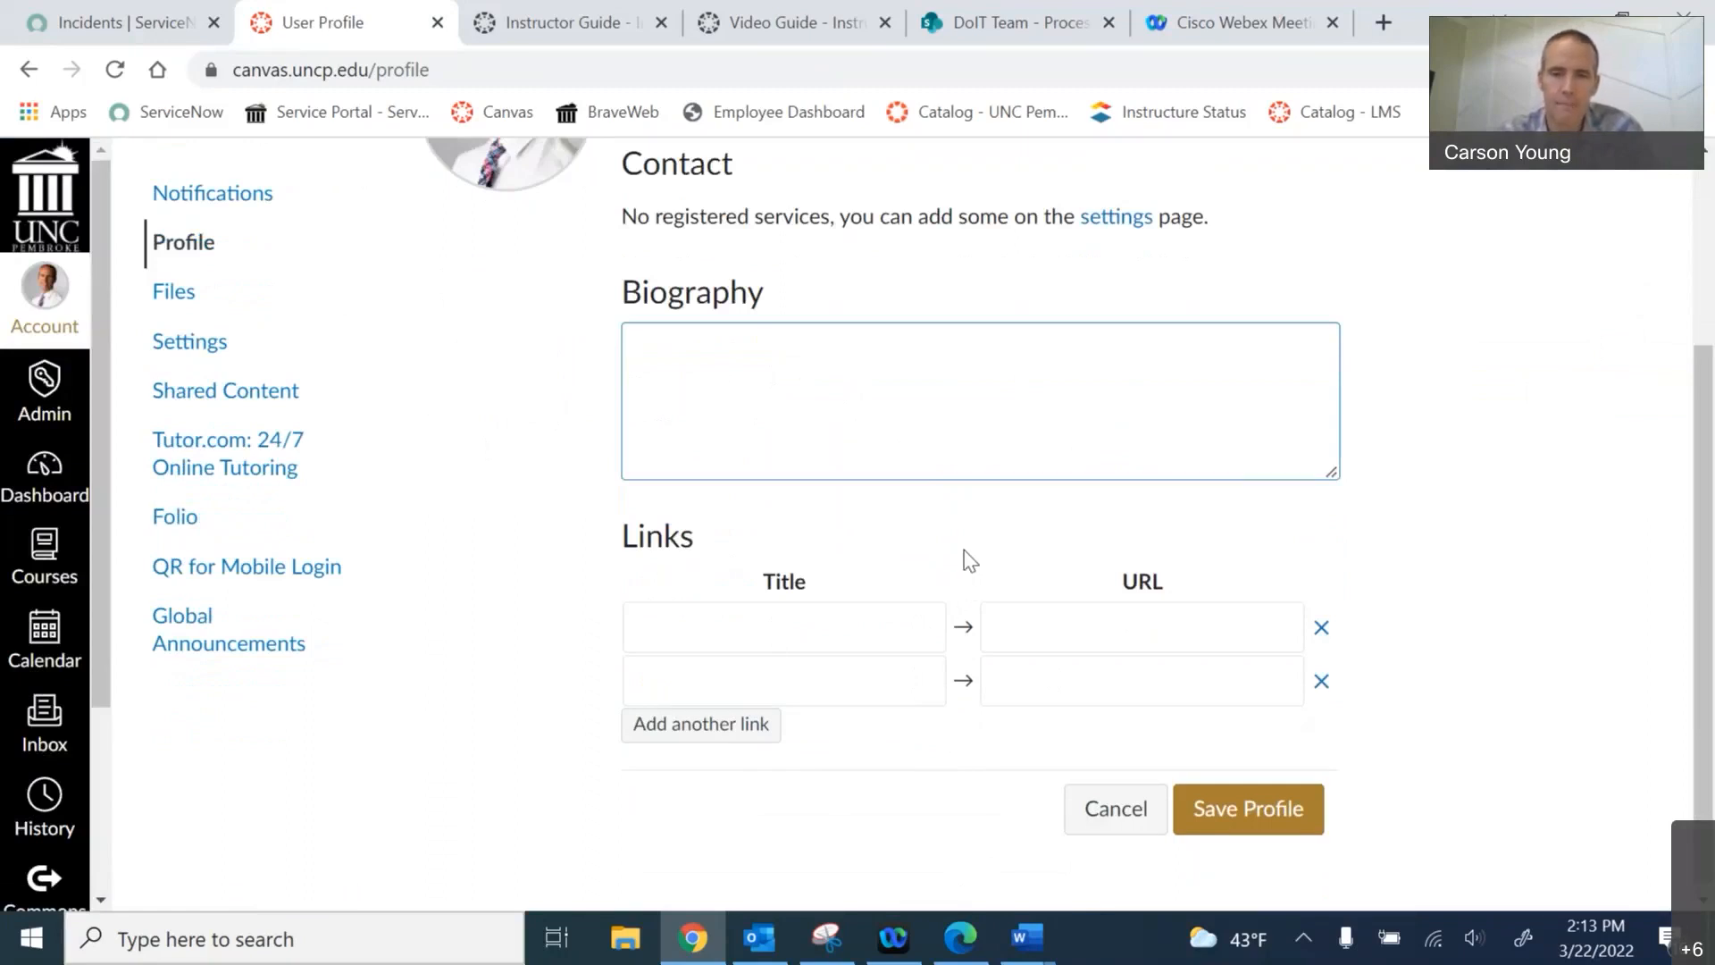
scroll(970, 562, "up", 3)
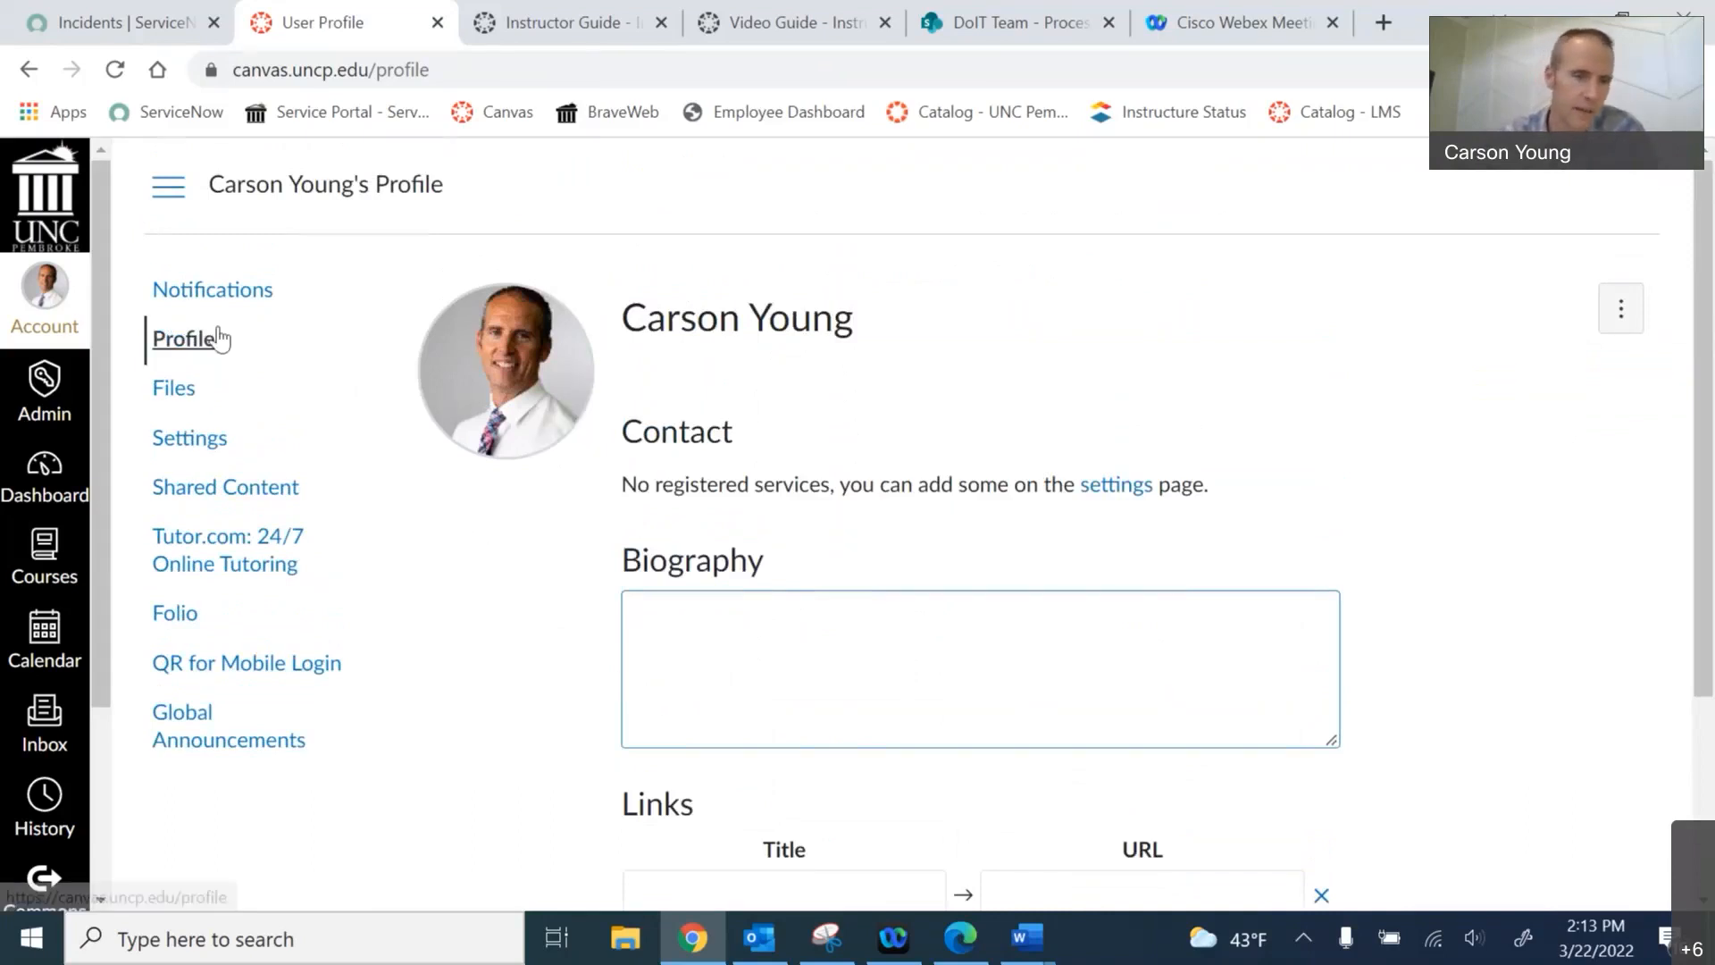
- Open TestCourse101 from the Dashboard and look through its course navigation links, including those marked as hidden from students
left_click(43, 478)
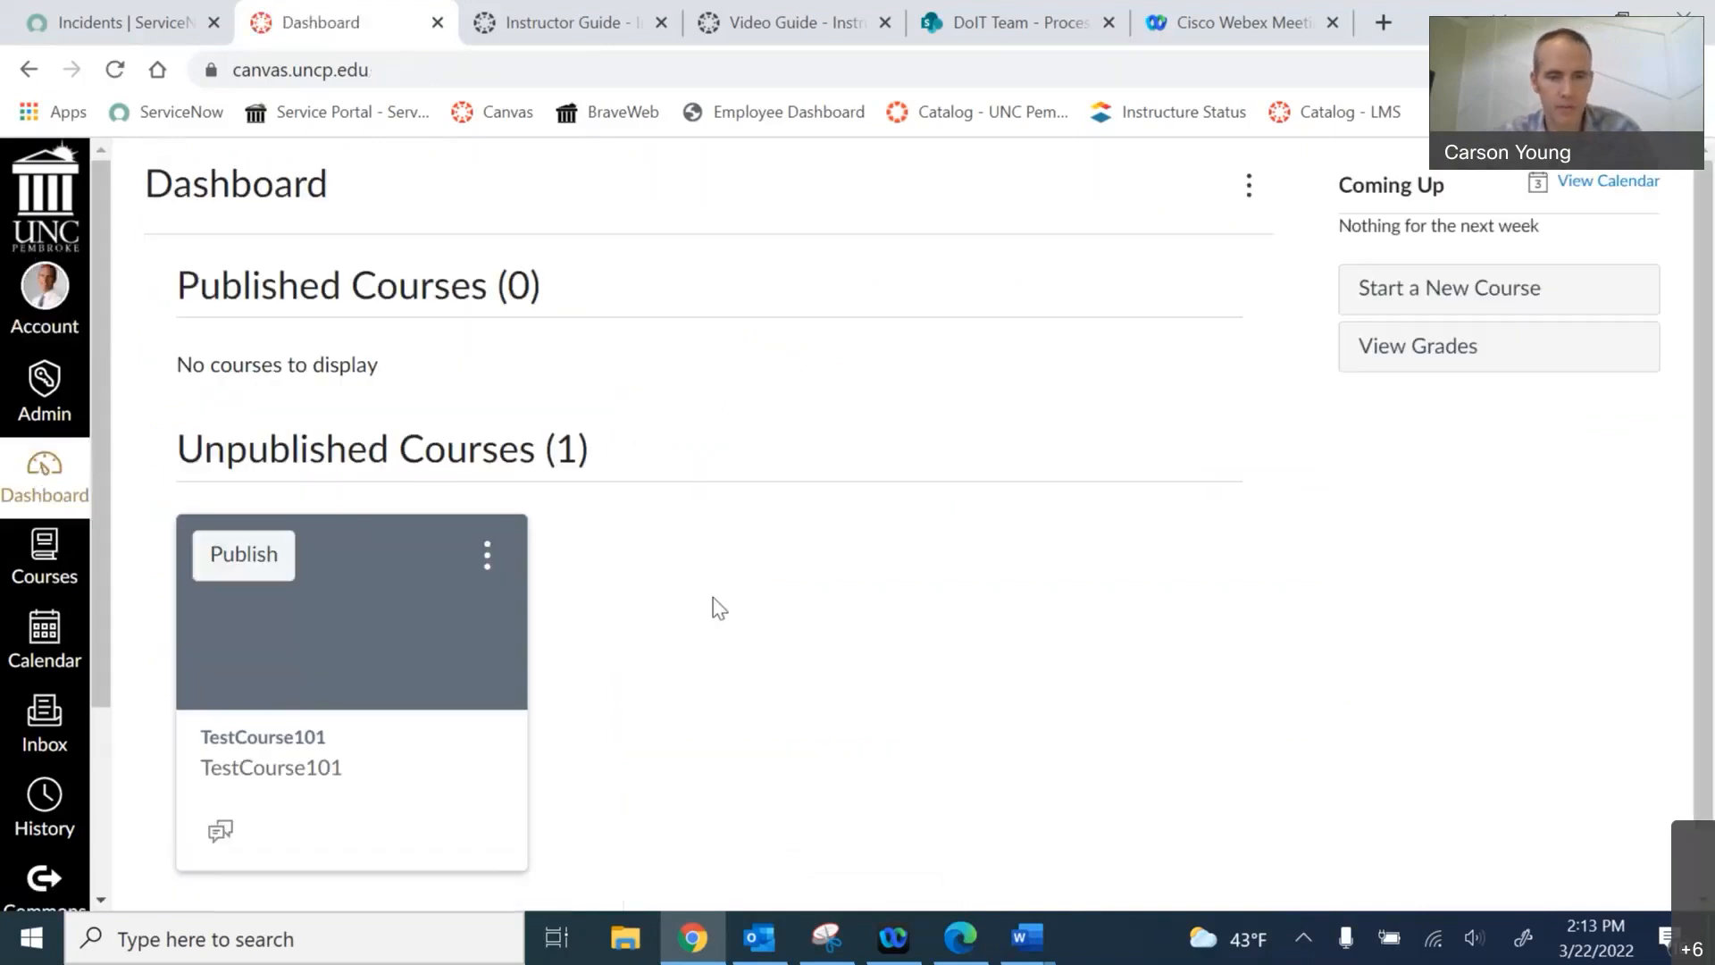
scroll(720, 607, "down", 1)
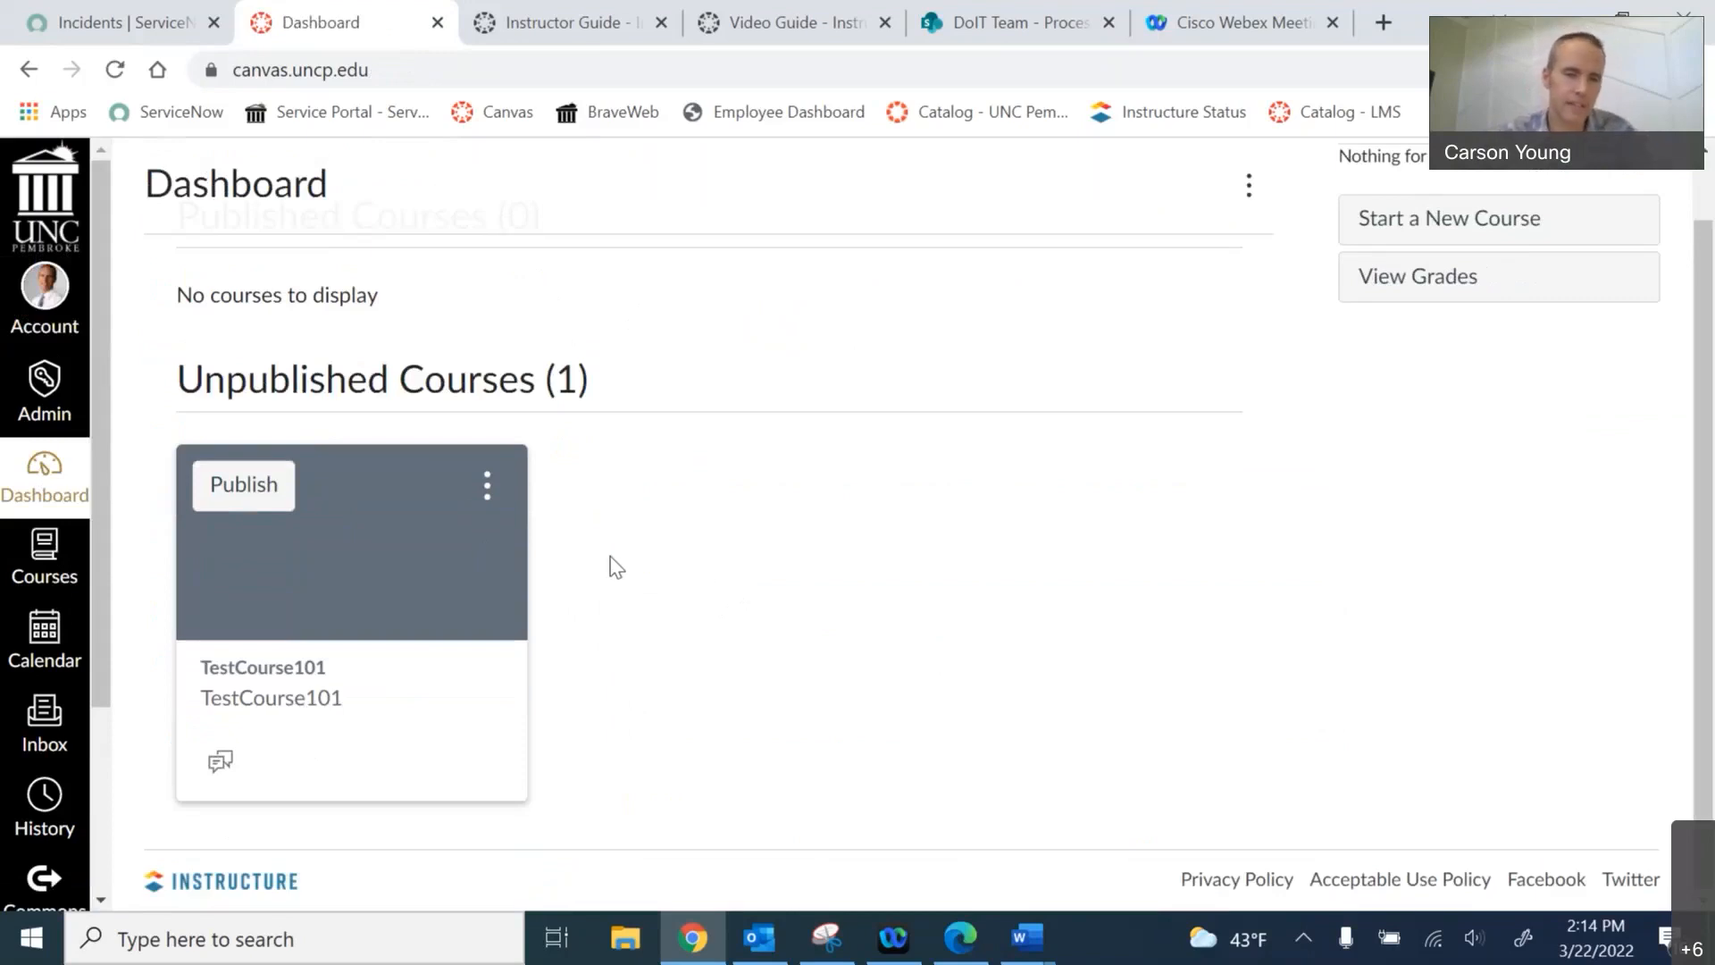
left_click(342, 587)
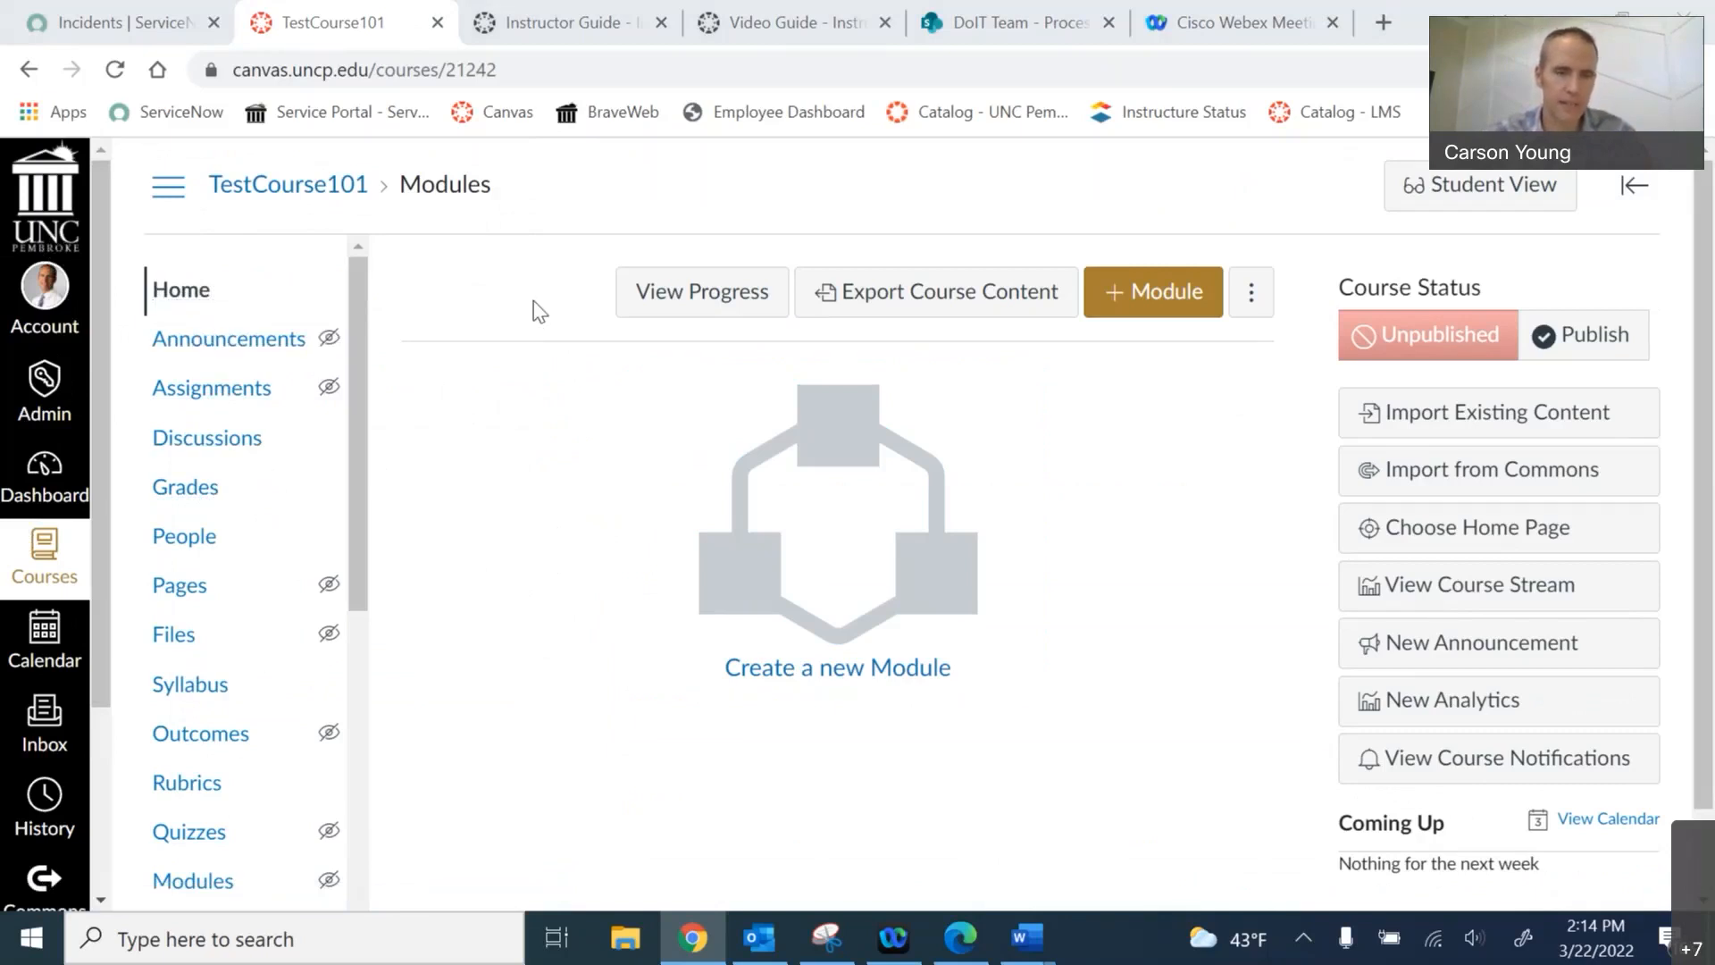
left_click_drag(357, 433, 367, 590)
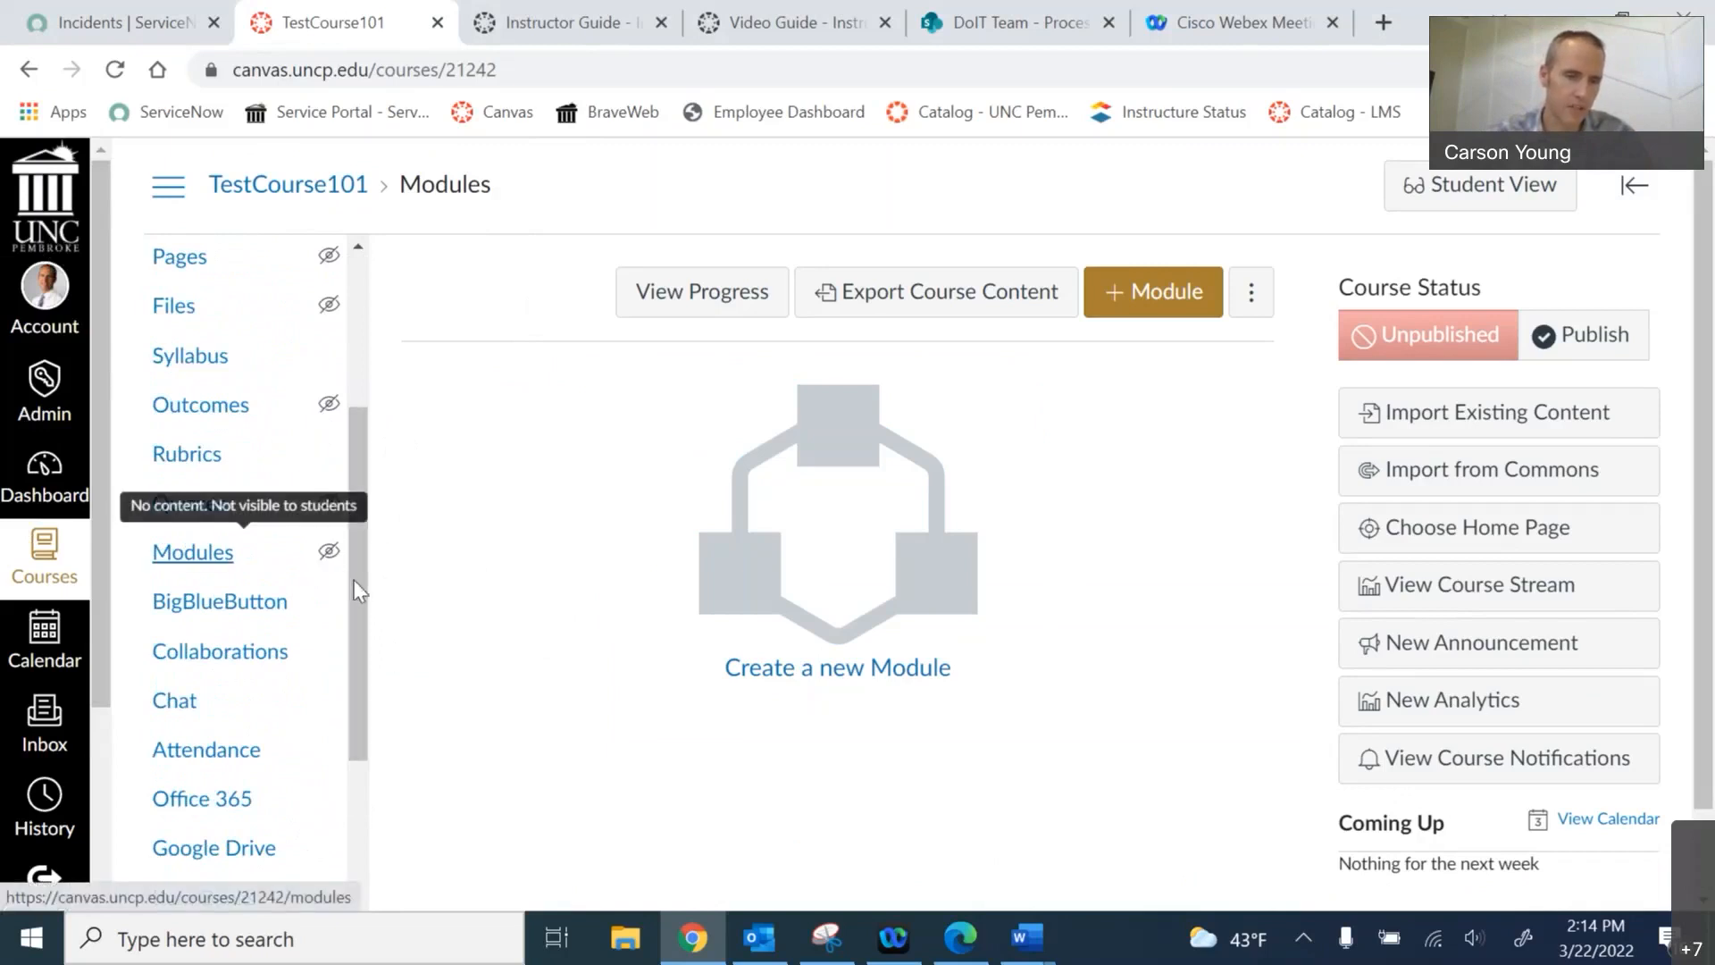
left_click_drag(356, 581, 459, 433)
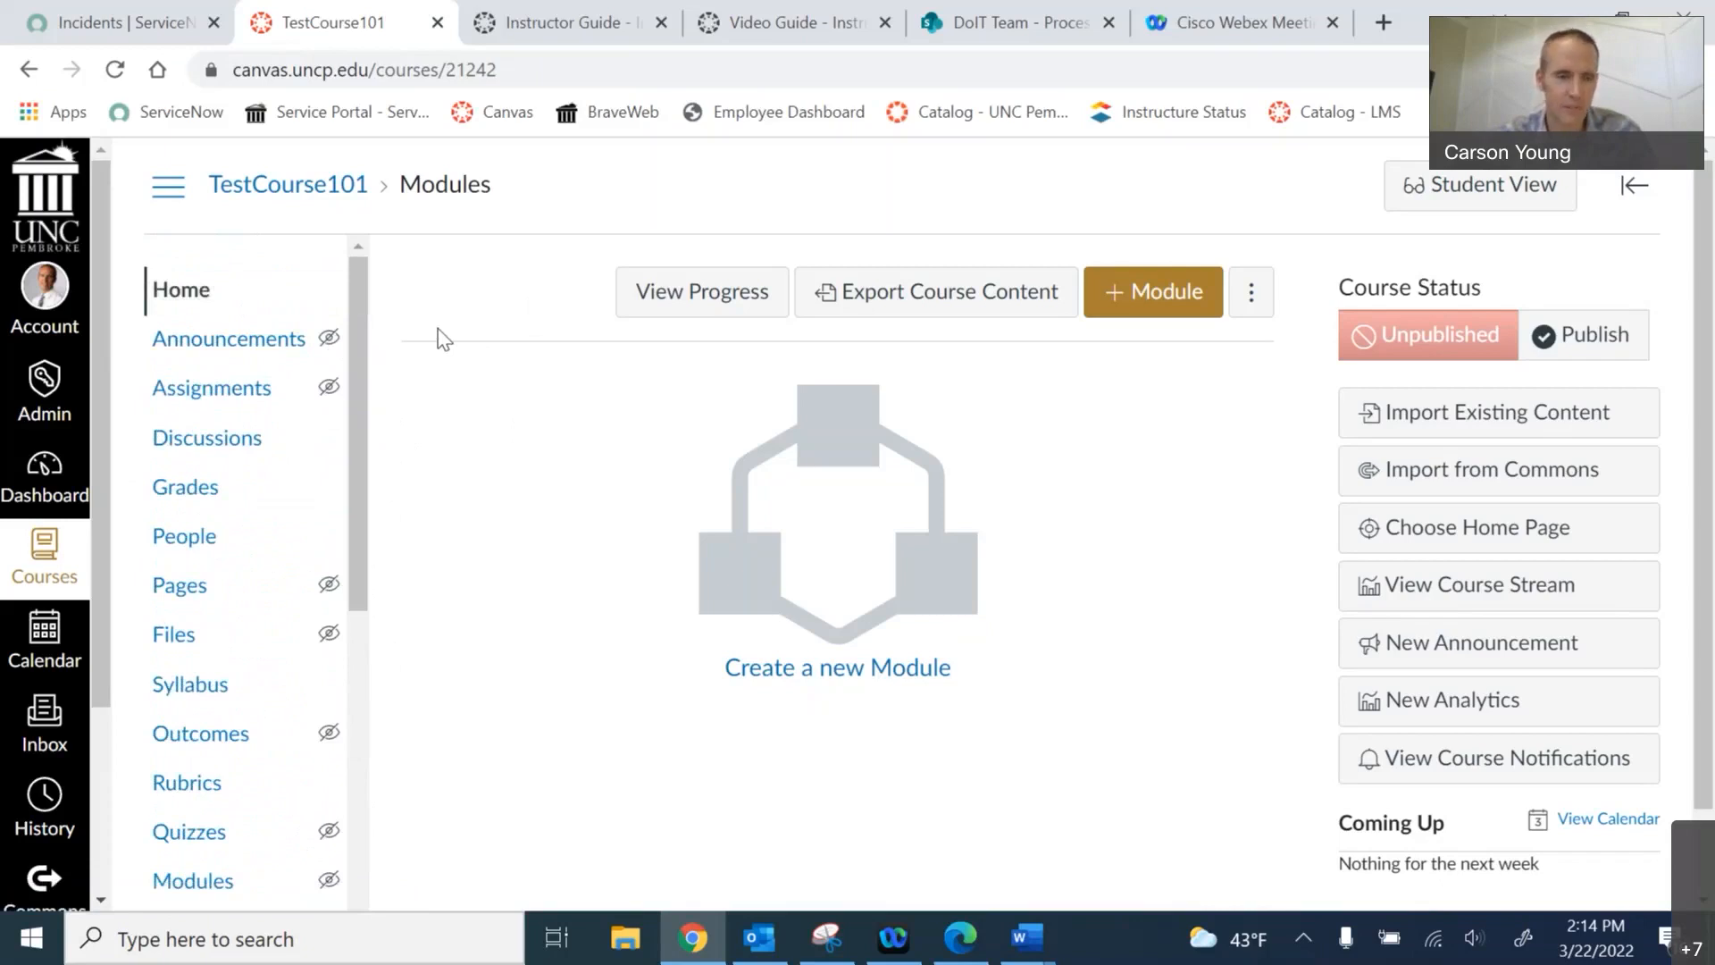
mouse_move(327, 346)
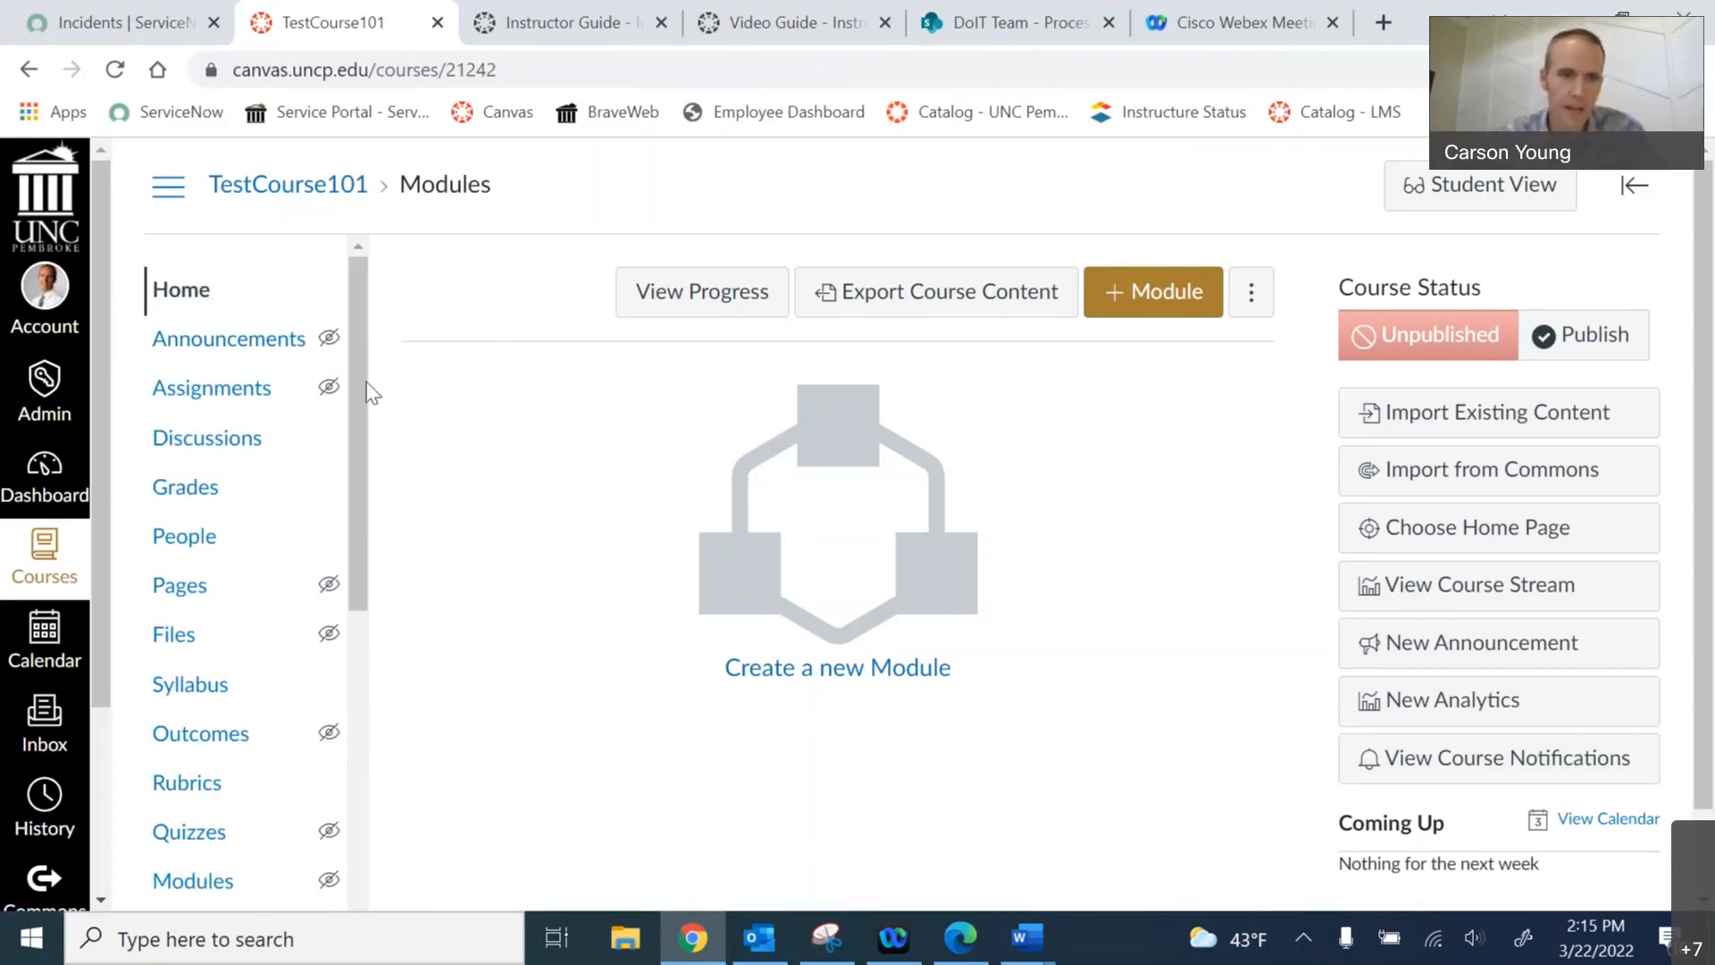
- Open the TestCourse101 settings and display the Navigation list for reordering course links
left_click_drag(364, 384, 387, 769)
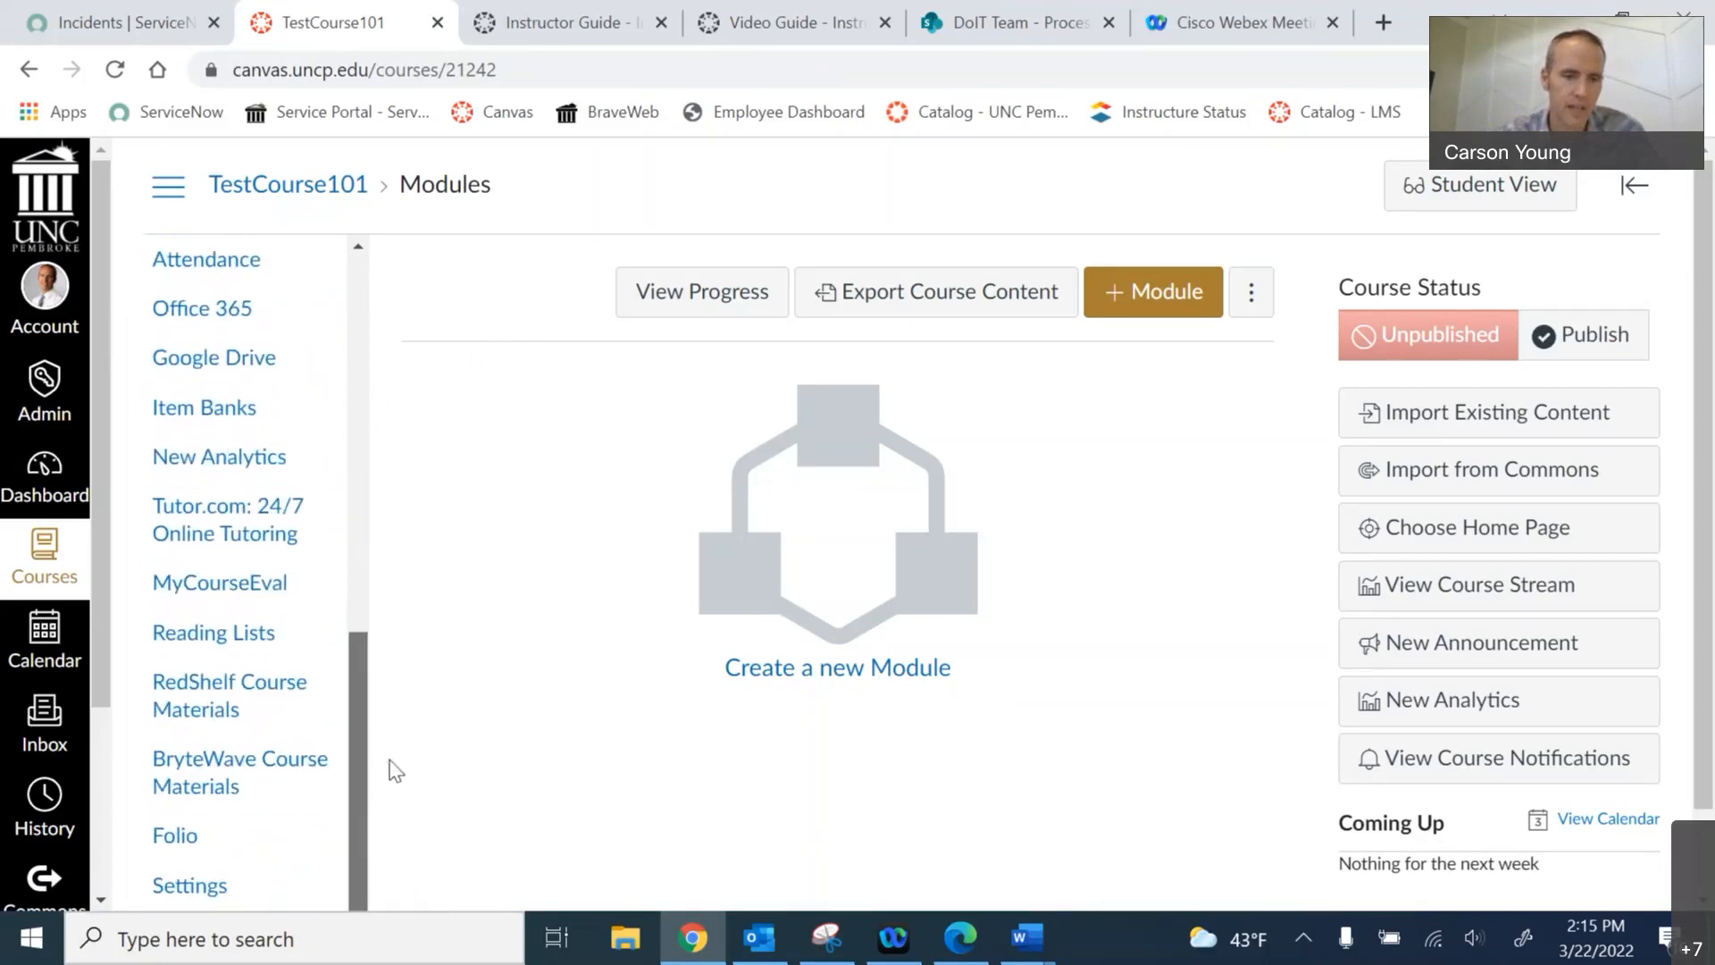
scroll(480, 522, "down", 1)
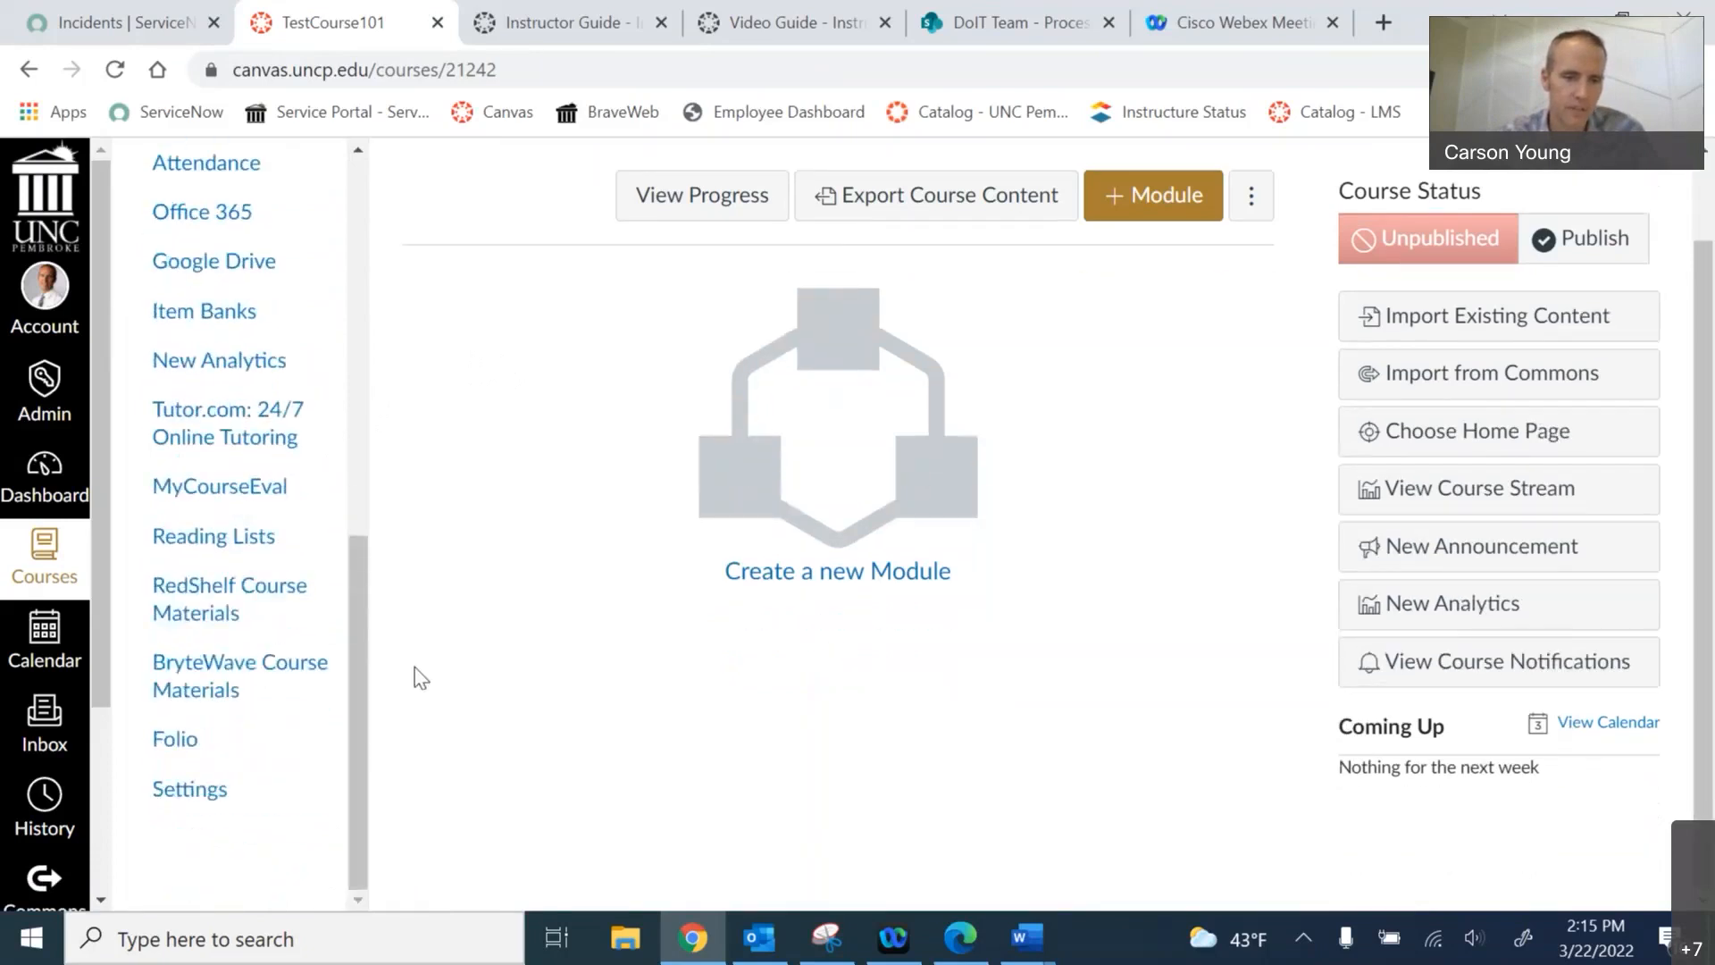
left_click(194, 795)
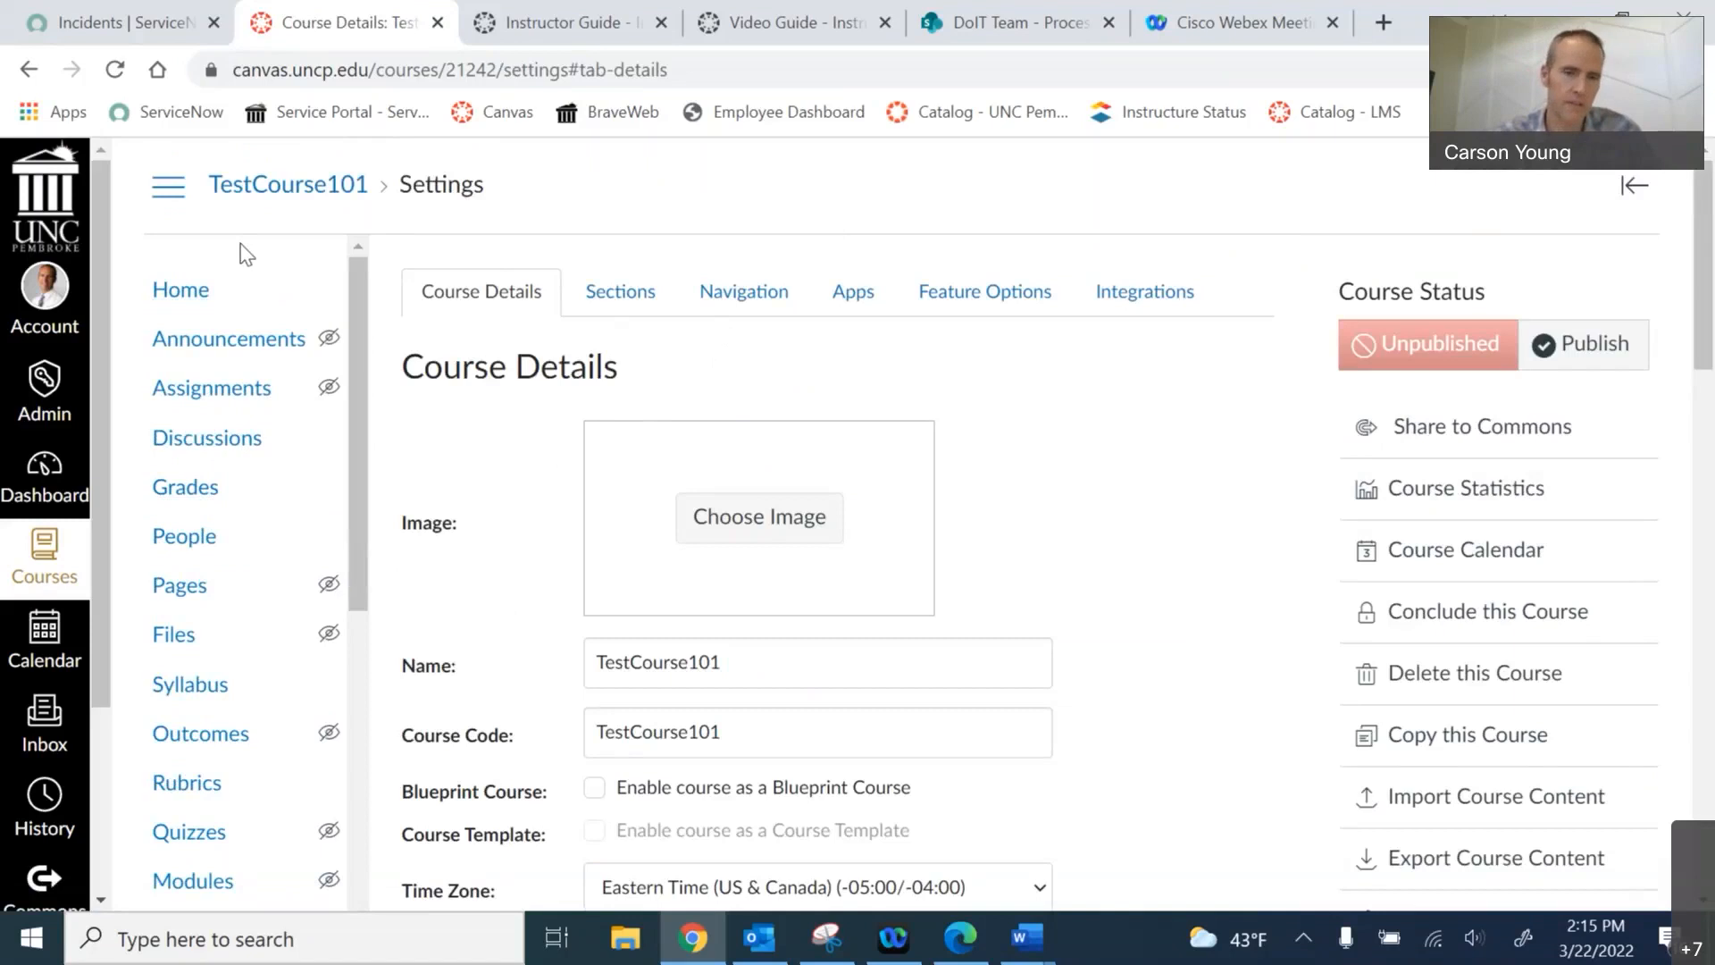
left_click_drag(366, 514, 357, 902)
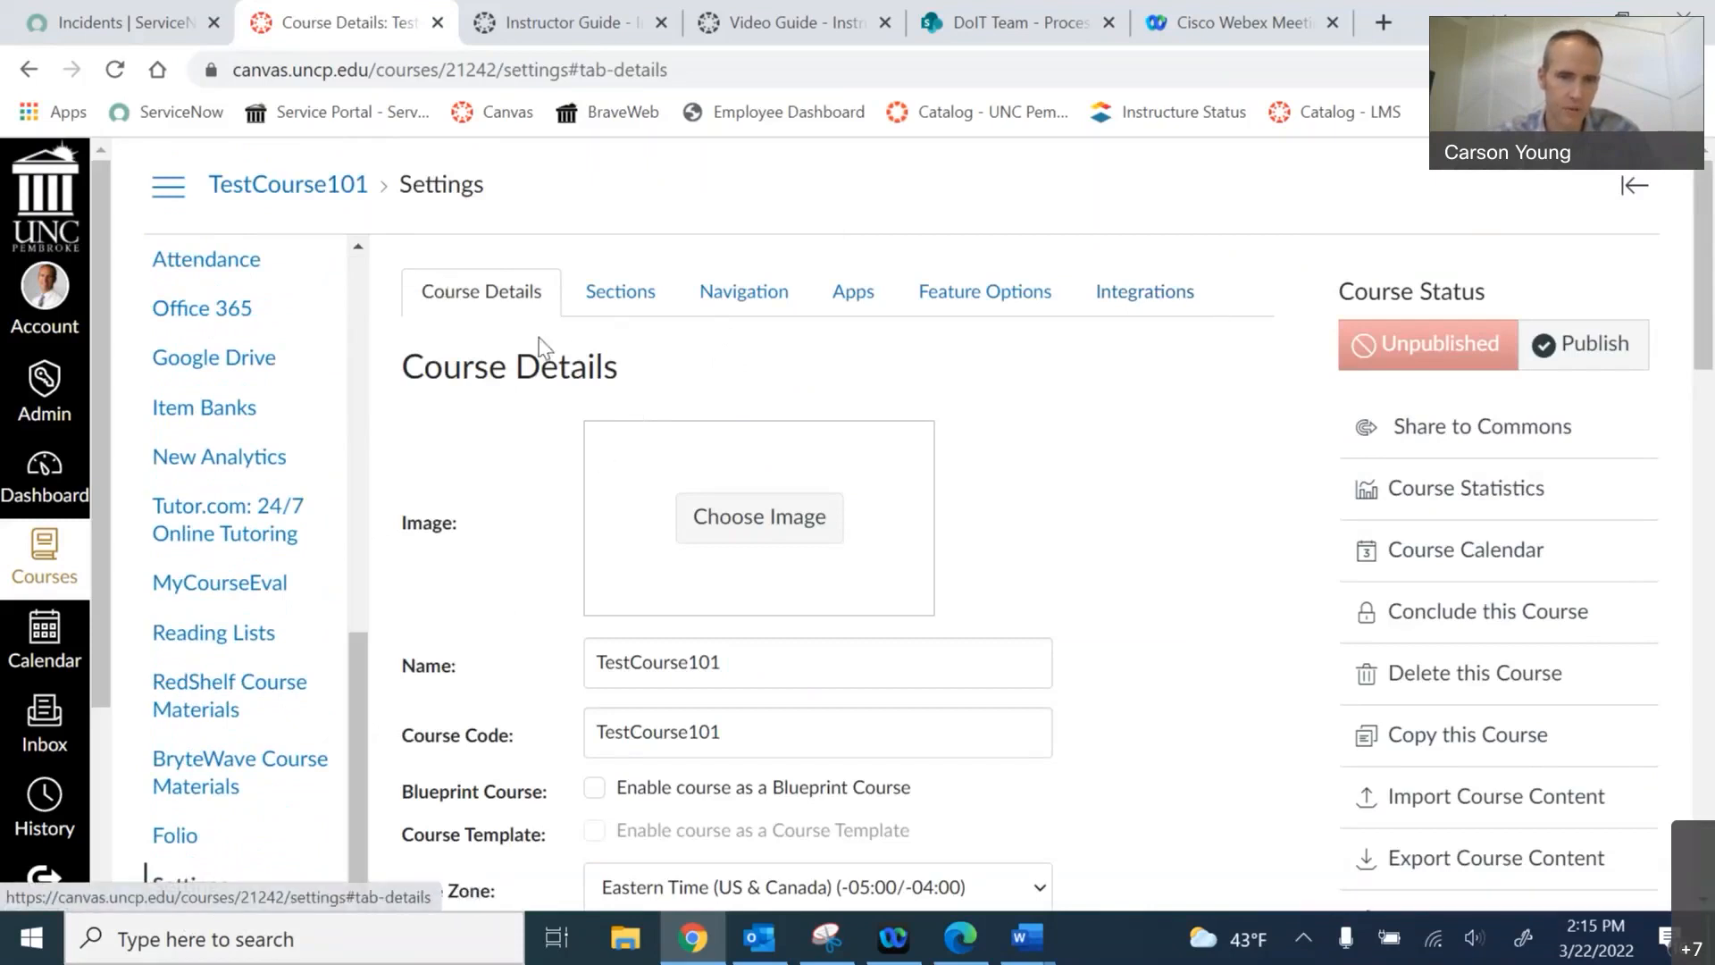
left_click(741, 302)
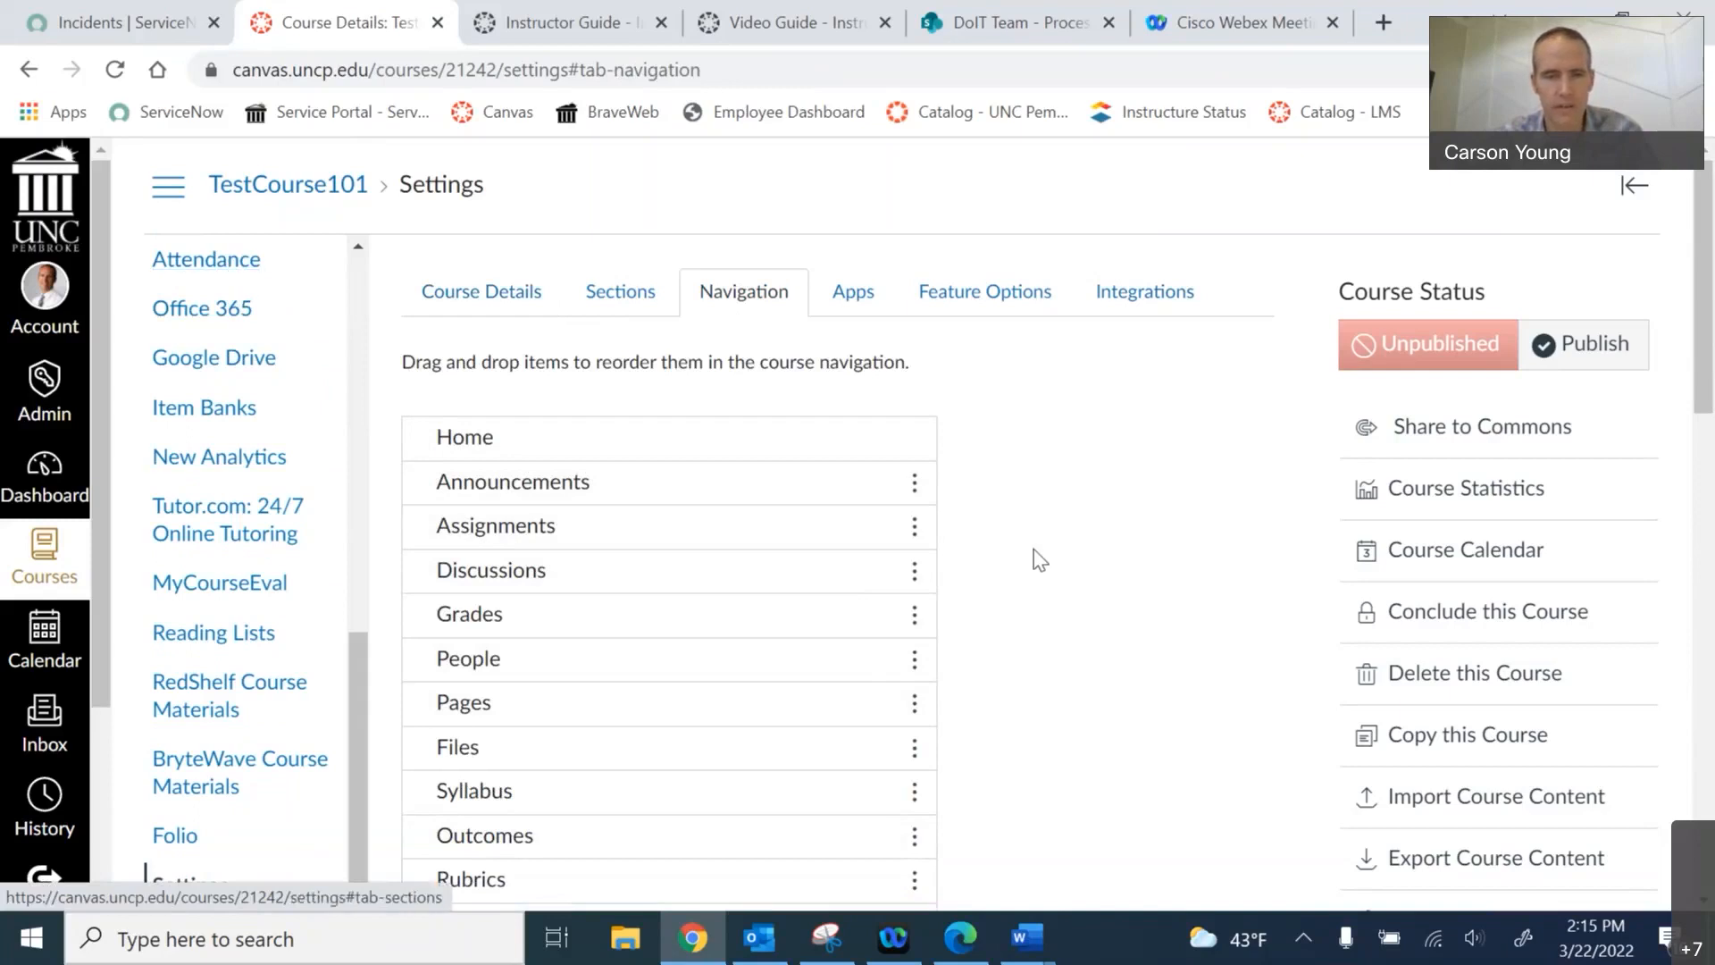
- Disable the Folio item in the course navigation list so it is hidden from students
scroll(1037, 558, "down", 3)
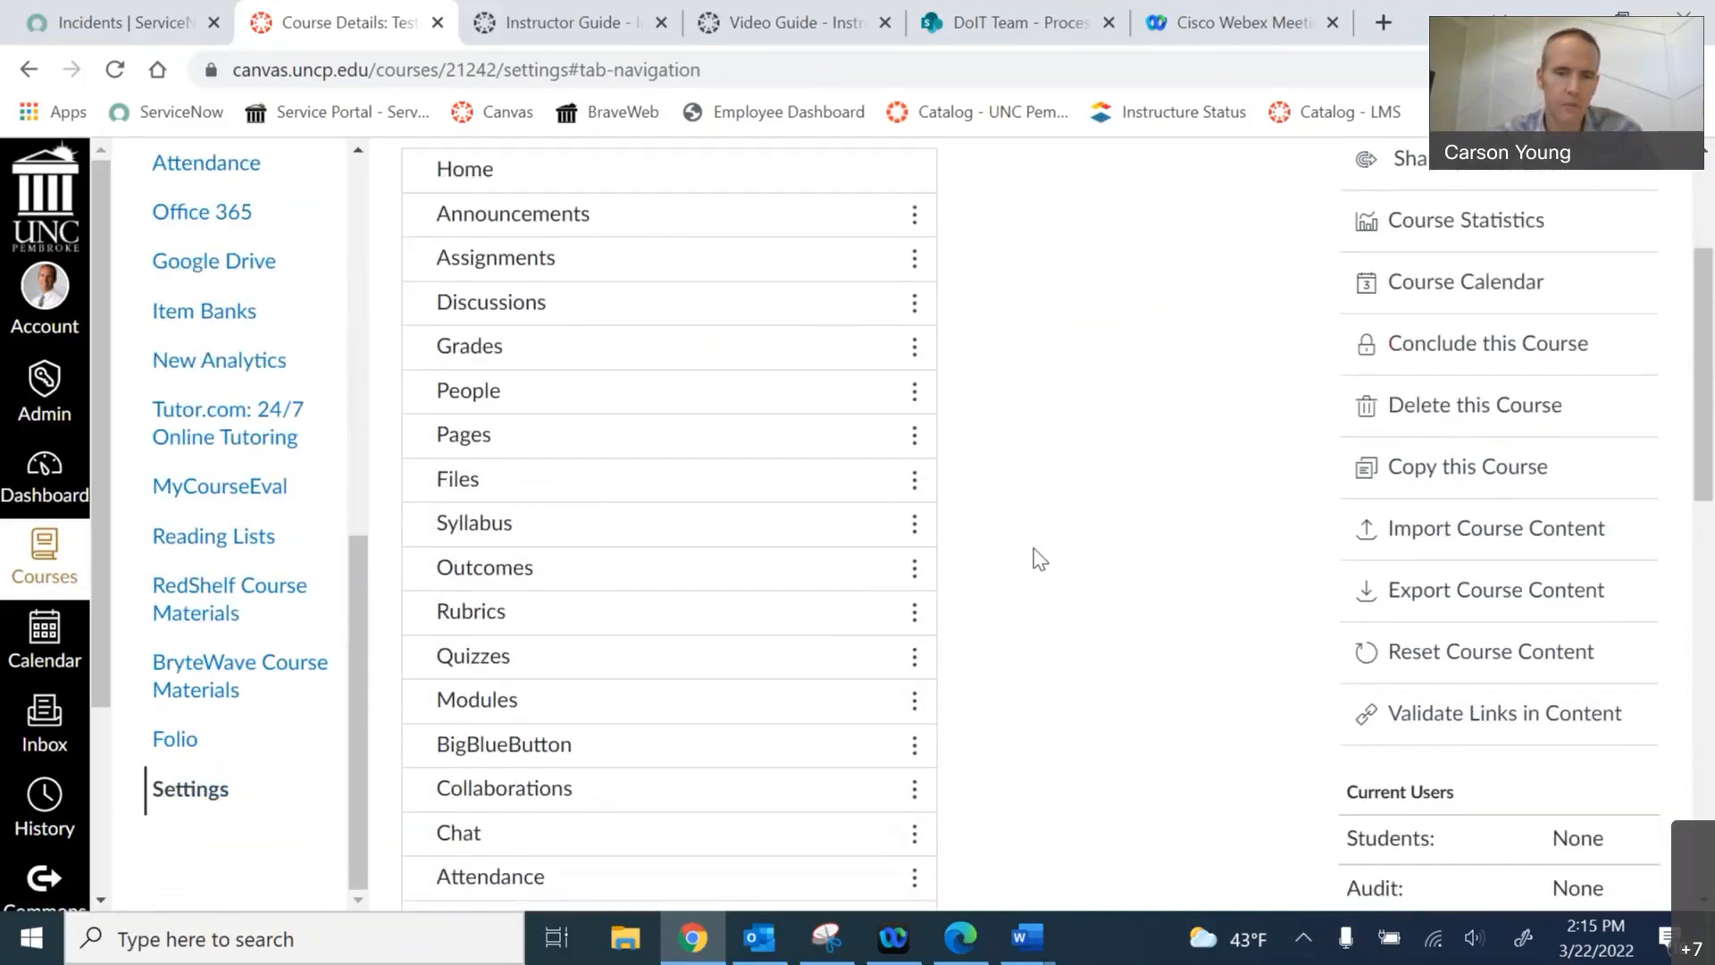
scroll(1028, 554, "up", 1)
scroll(1034, 535, "down", 7)
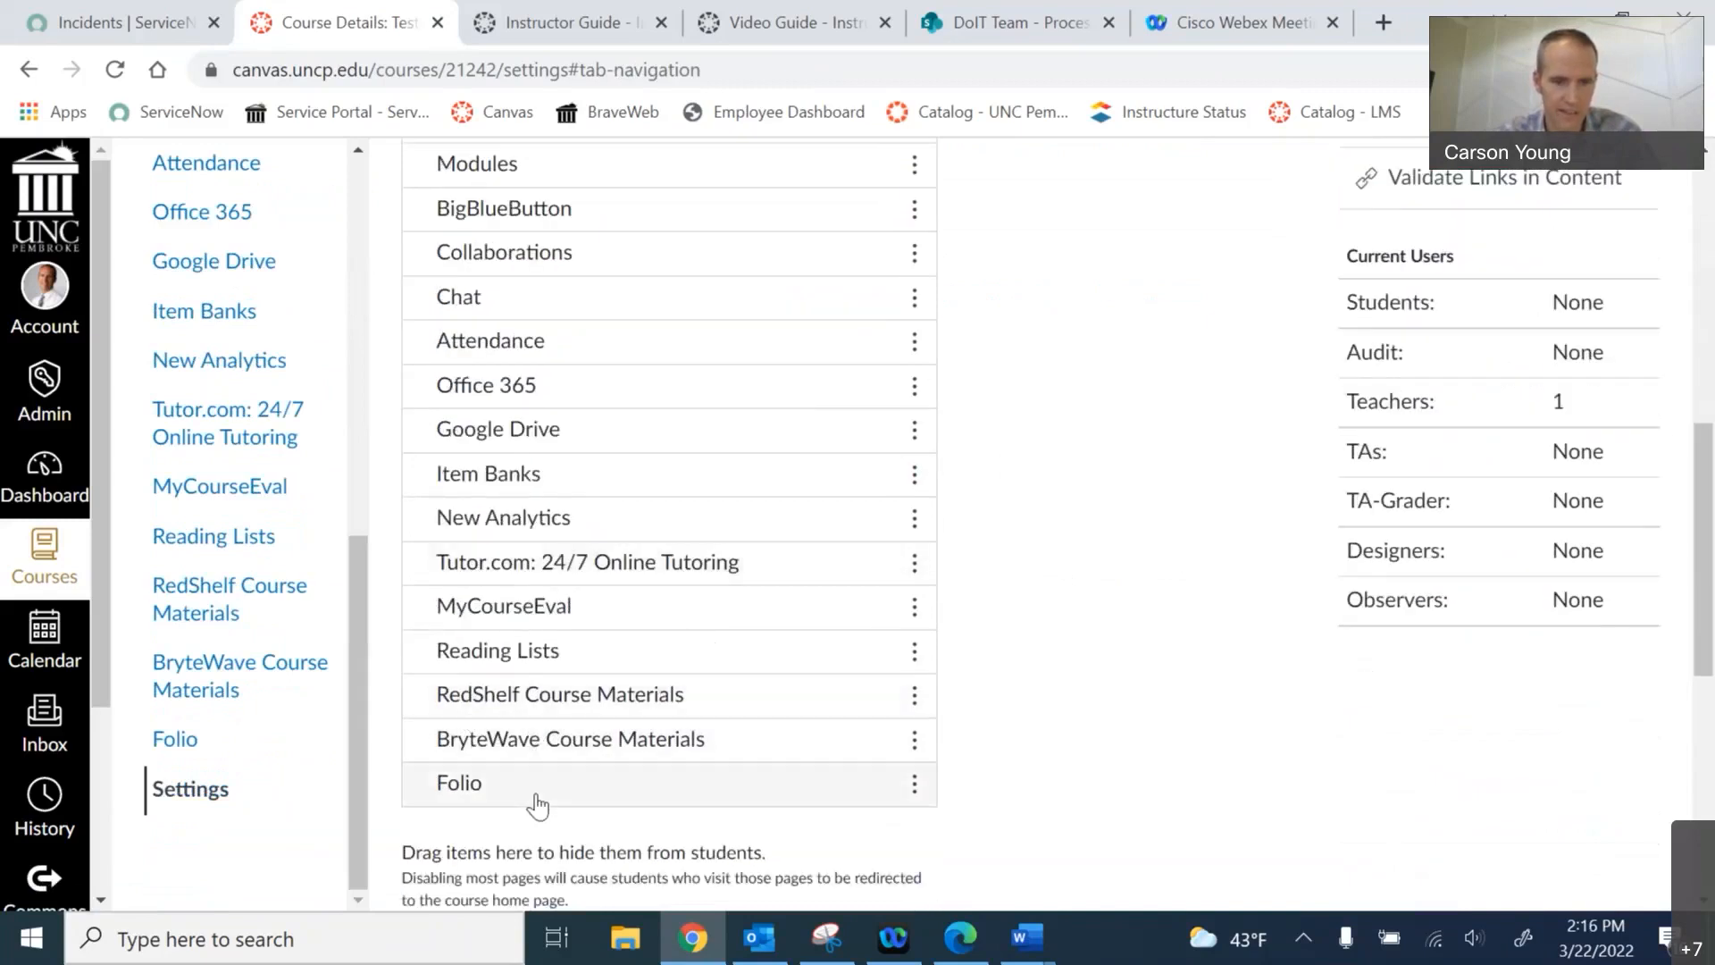
scroll(897, 802, "down", 3)
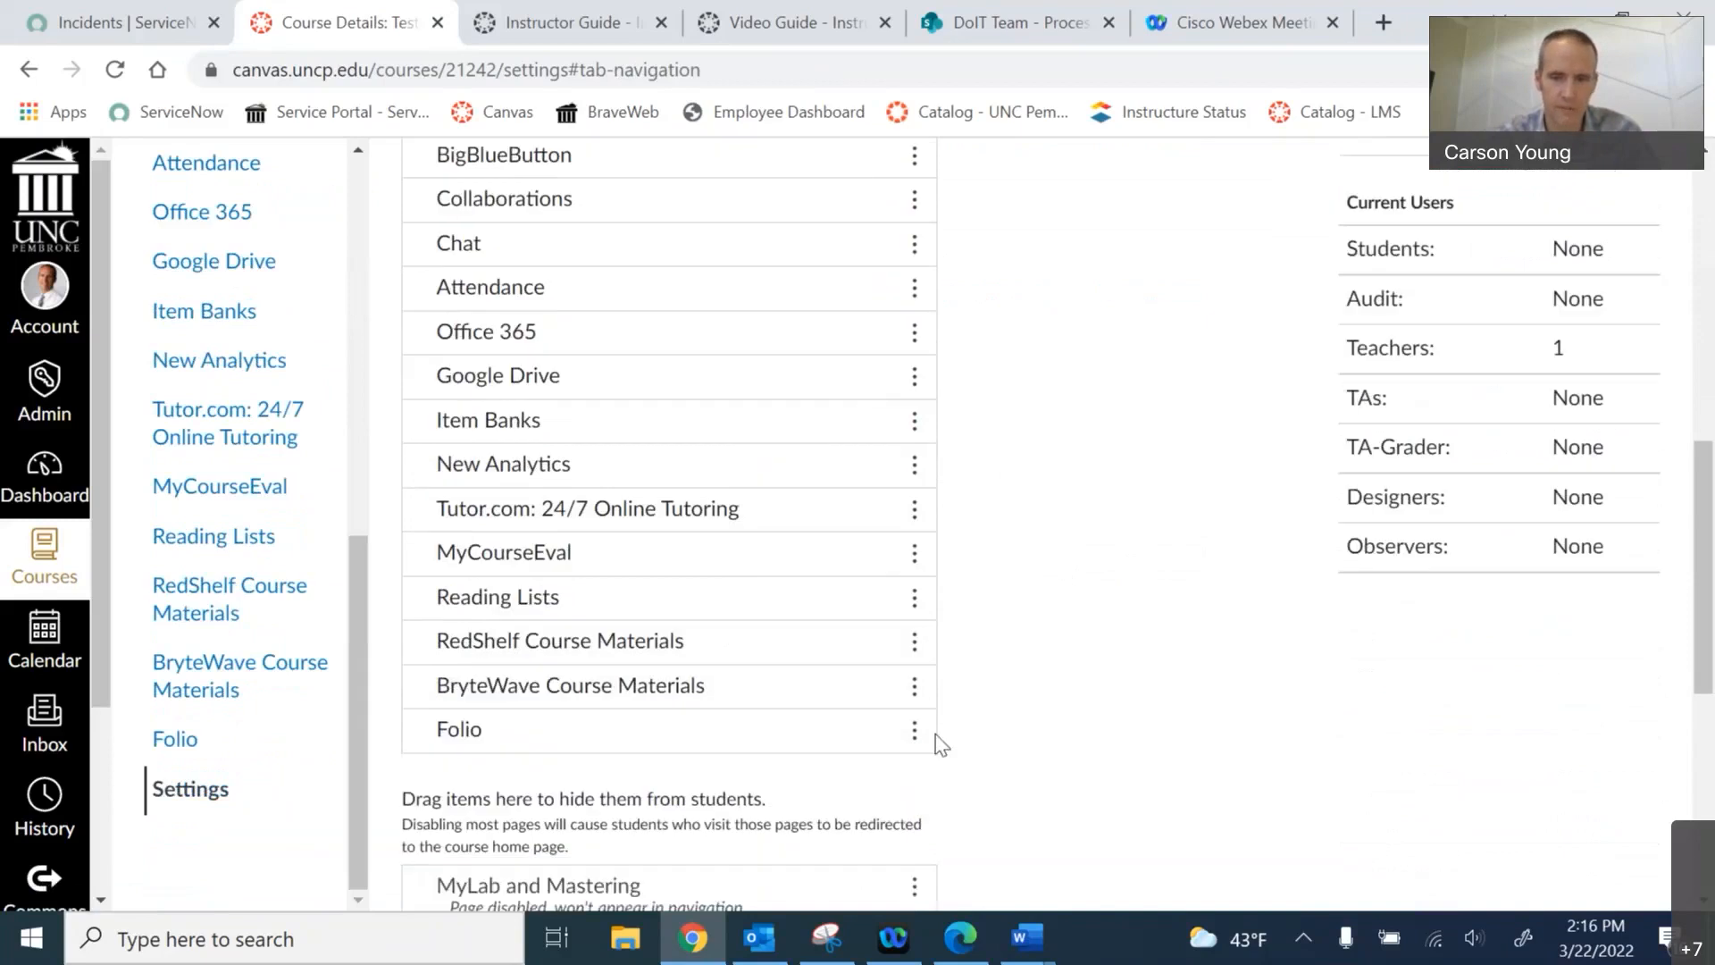
left_click(915, 523)
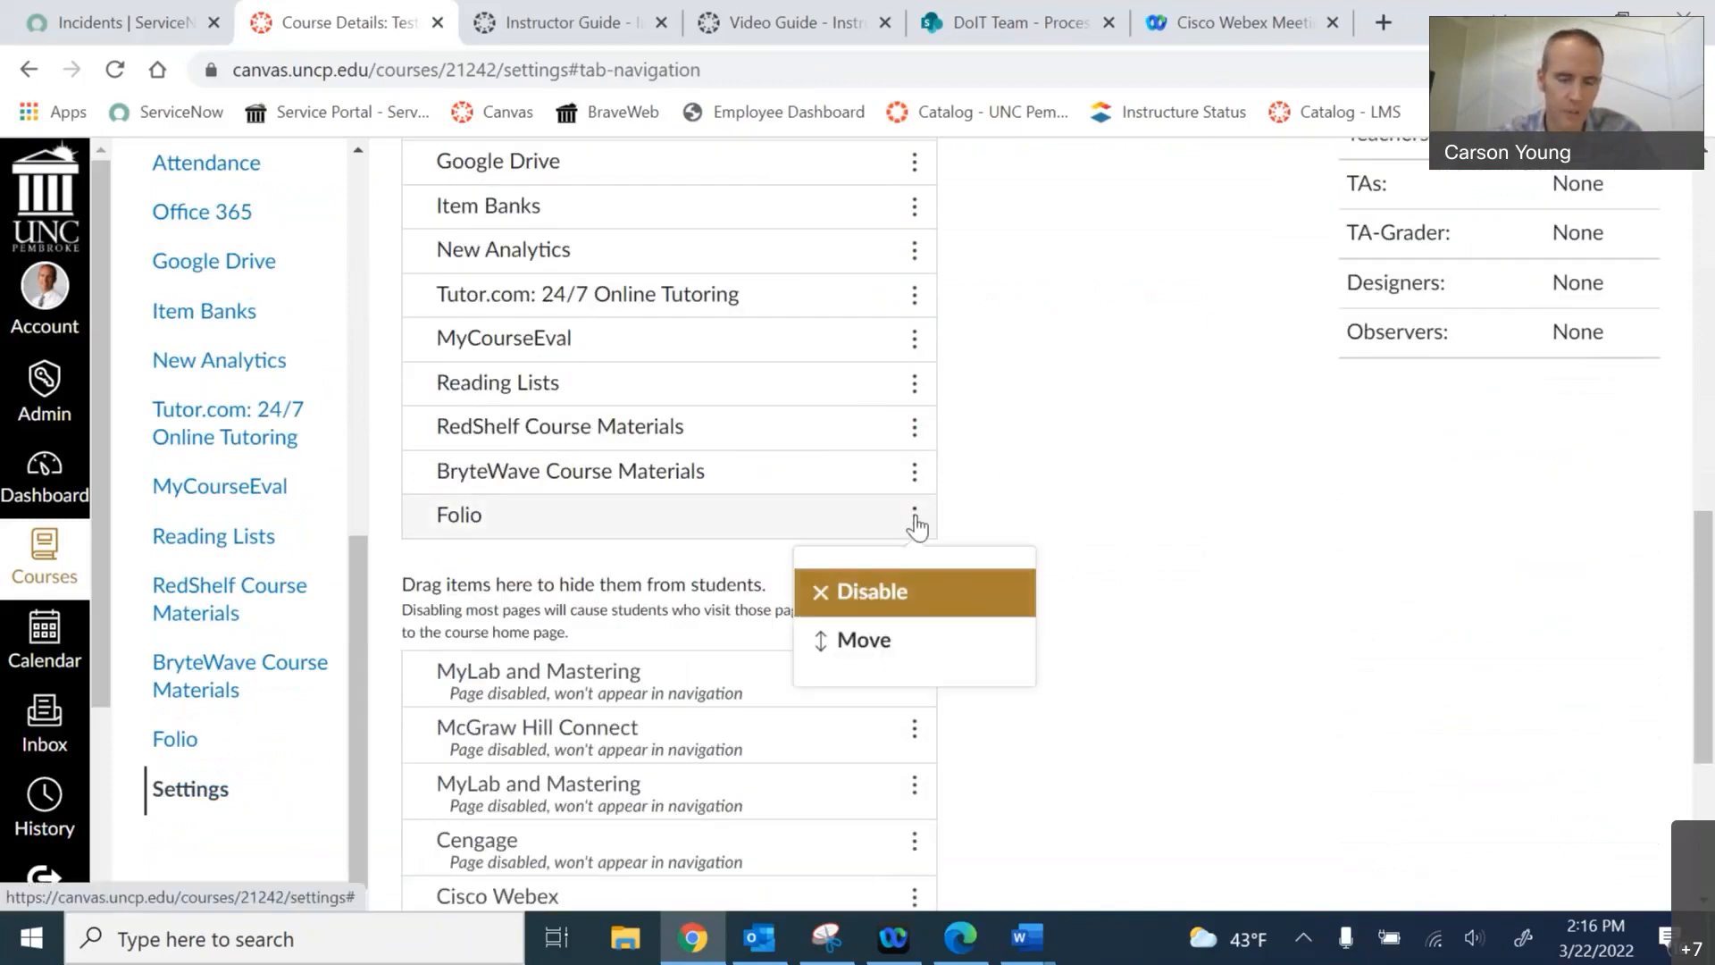
left_click(869, 593)
scroll(1015, 623, "down", 15)
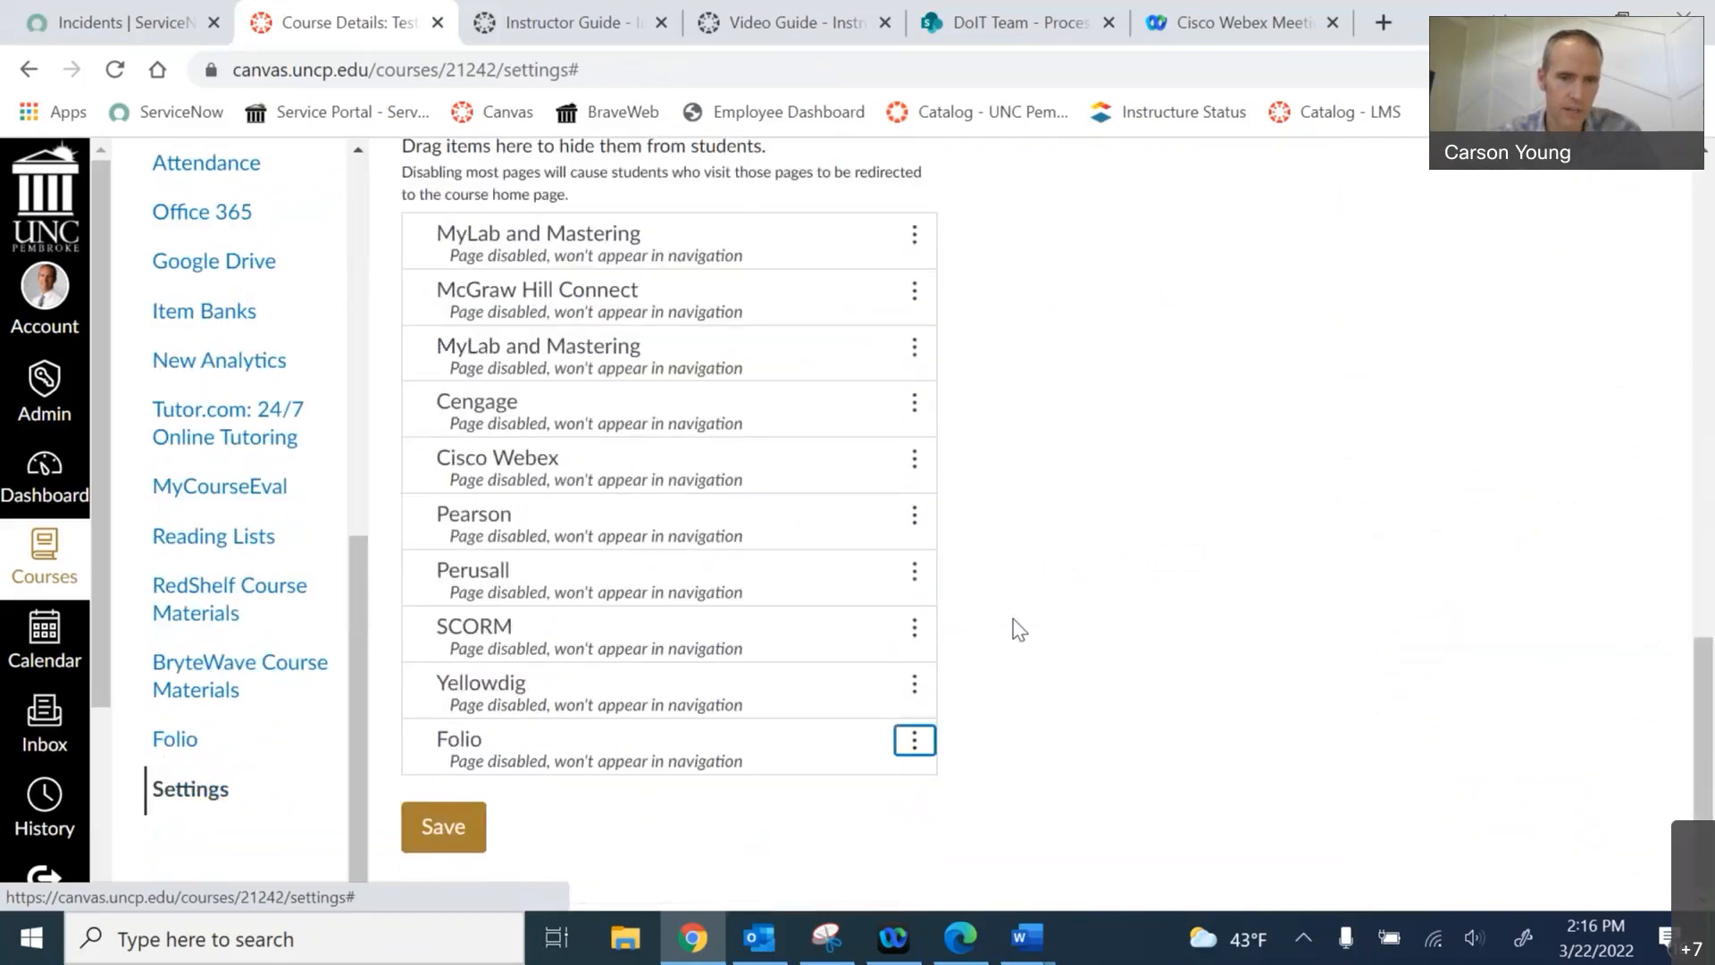
- Move BryteWave Course Materials, RedShelf Course Materials, MyCourseEval and Reading Lists into the section hidden from students
scroll(835, 525, "up", 1)
scroll(555, 559, "down", 1)
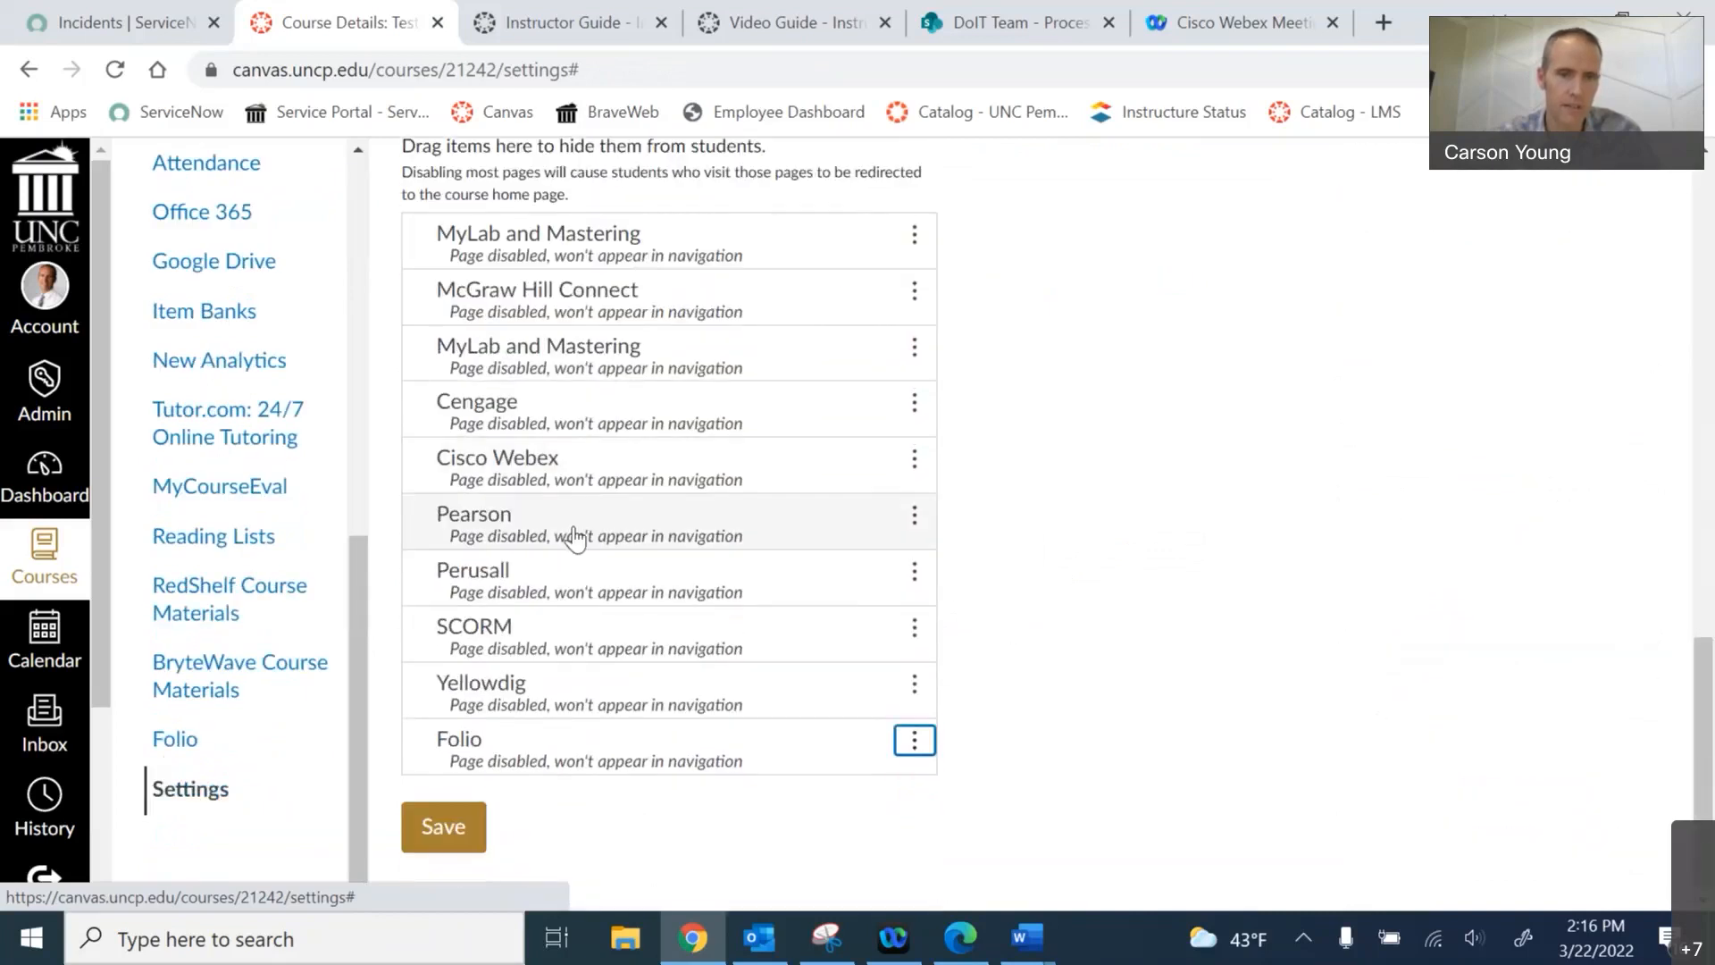
scroll(594, 371, "up", 3)
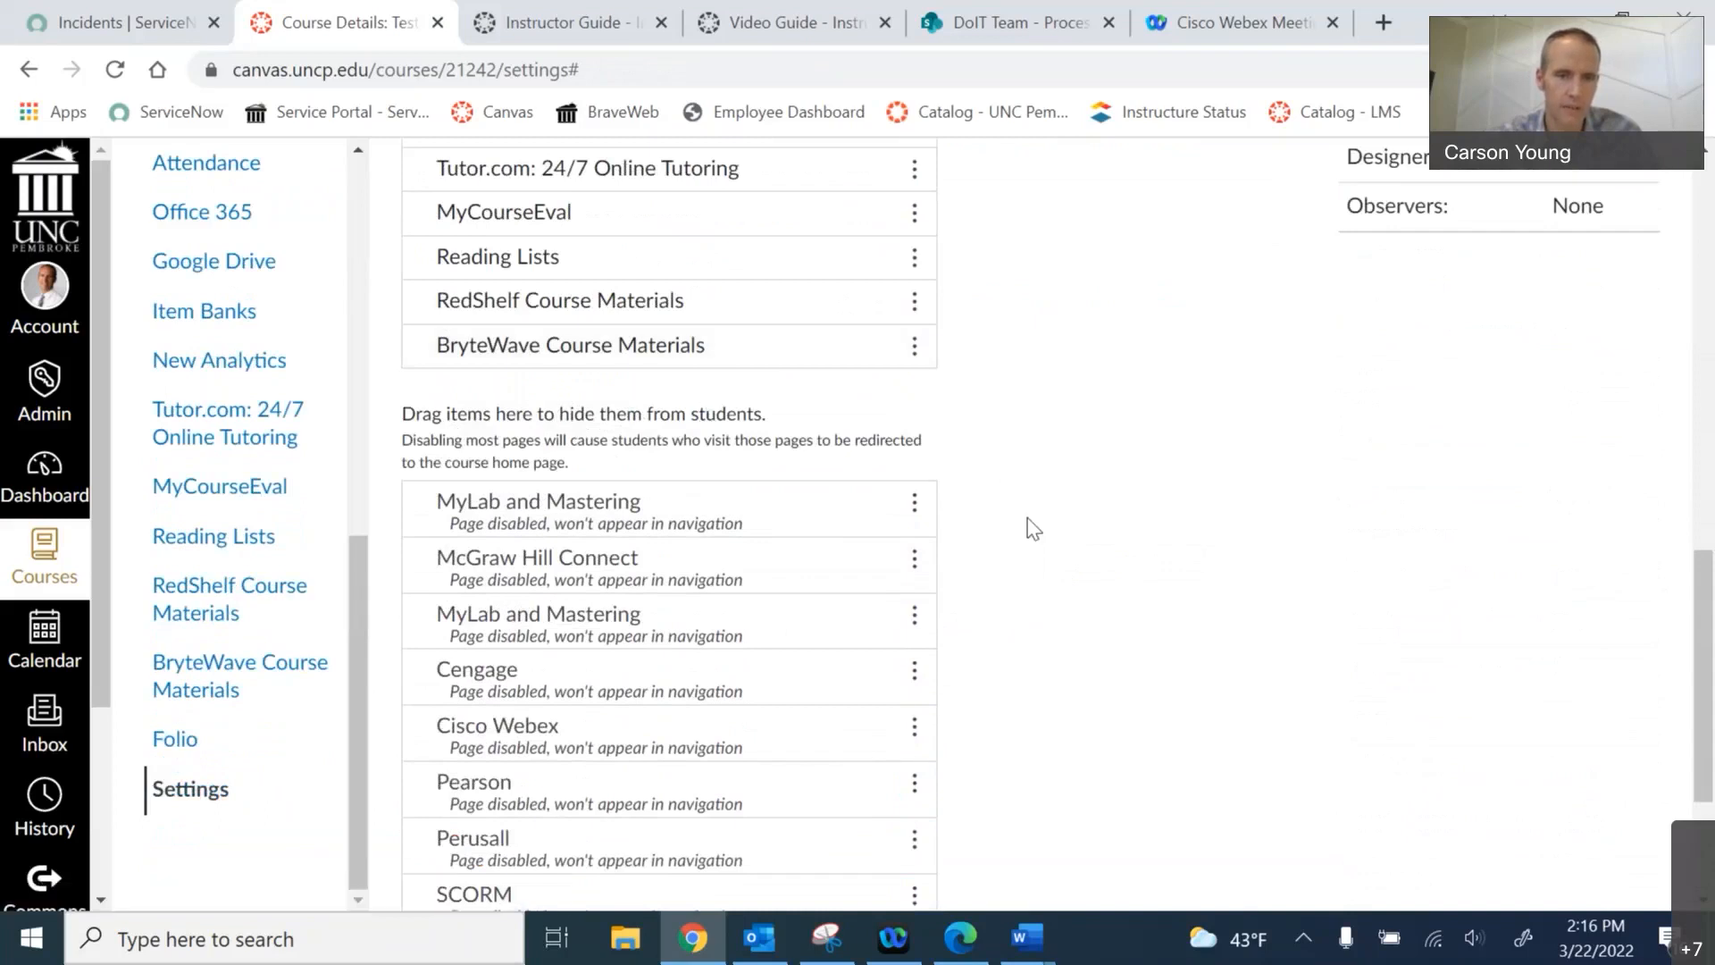
scroll(766, 520, "up", 2)
scroll(742, 372, "down", 2)
left_click_drag(743, 353, 749, 527)
left_click_drag(757, 310, 766, 500)
left_click_drag(766, 256, 771, 455)
scroll(765, 452, "up", 6)
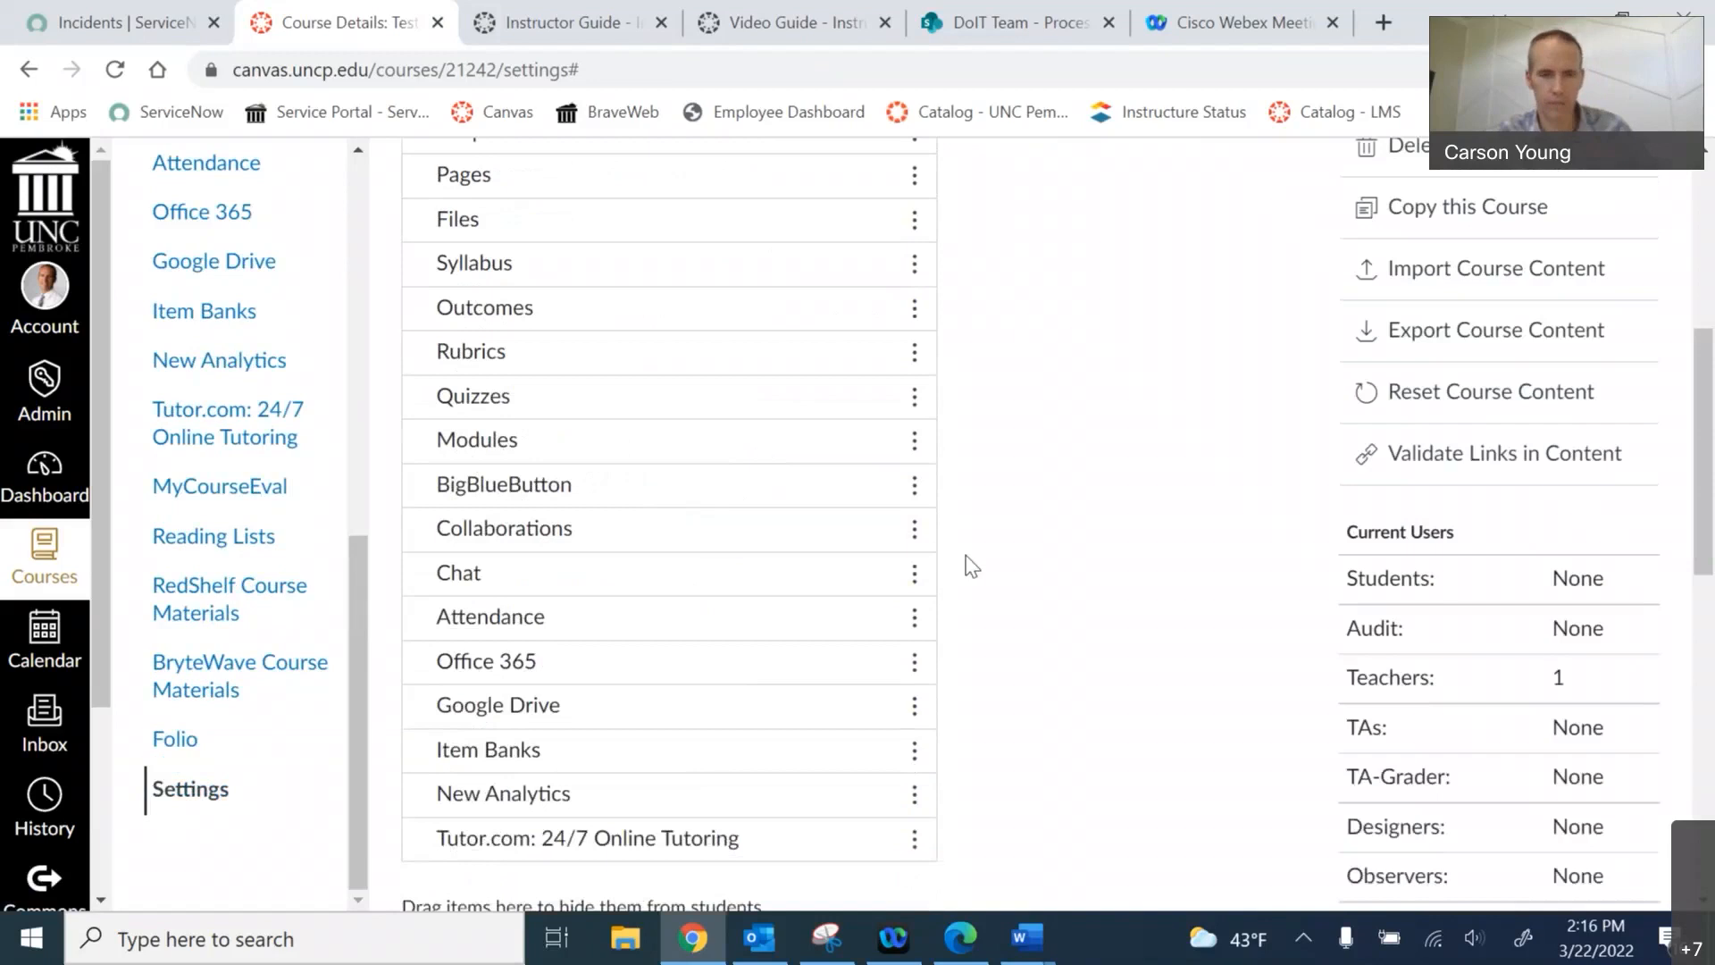
- Enable MyLab and Mastering and McGraw Hill Connect by placing them above Tutor.com: 24/7 Online Tutoring in the visible navigation list
scroll(985, 560, "down", 4)
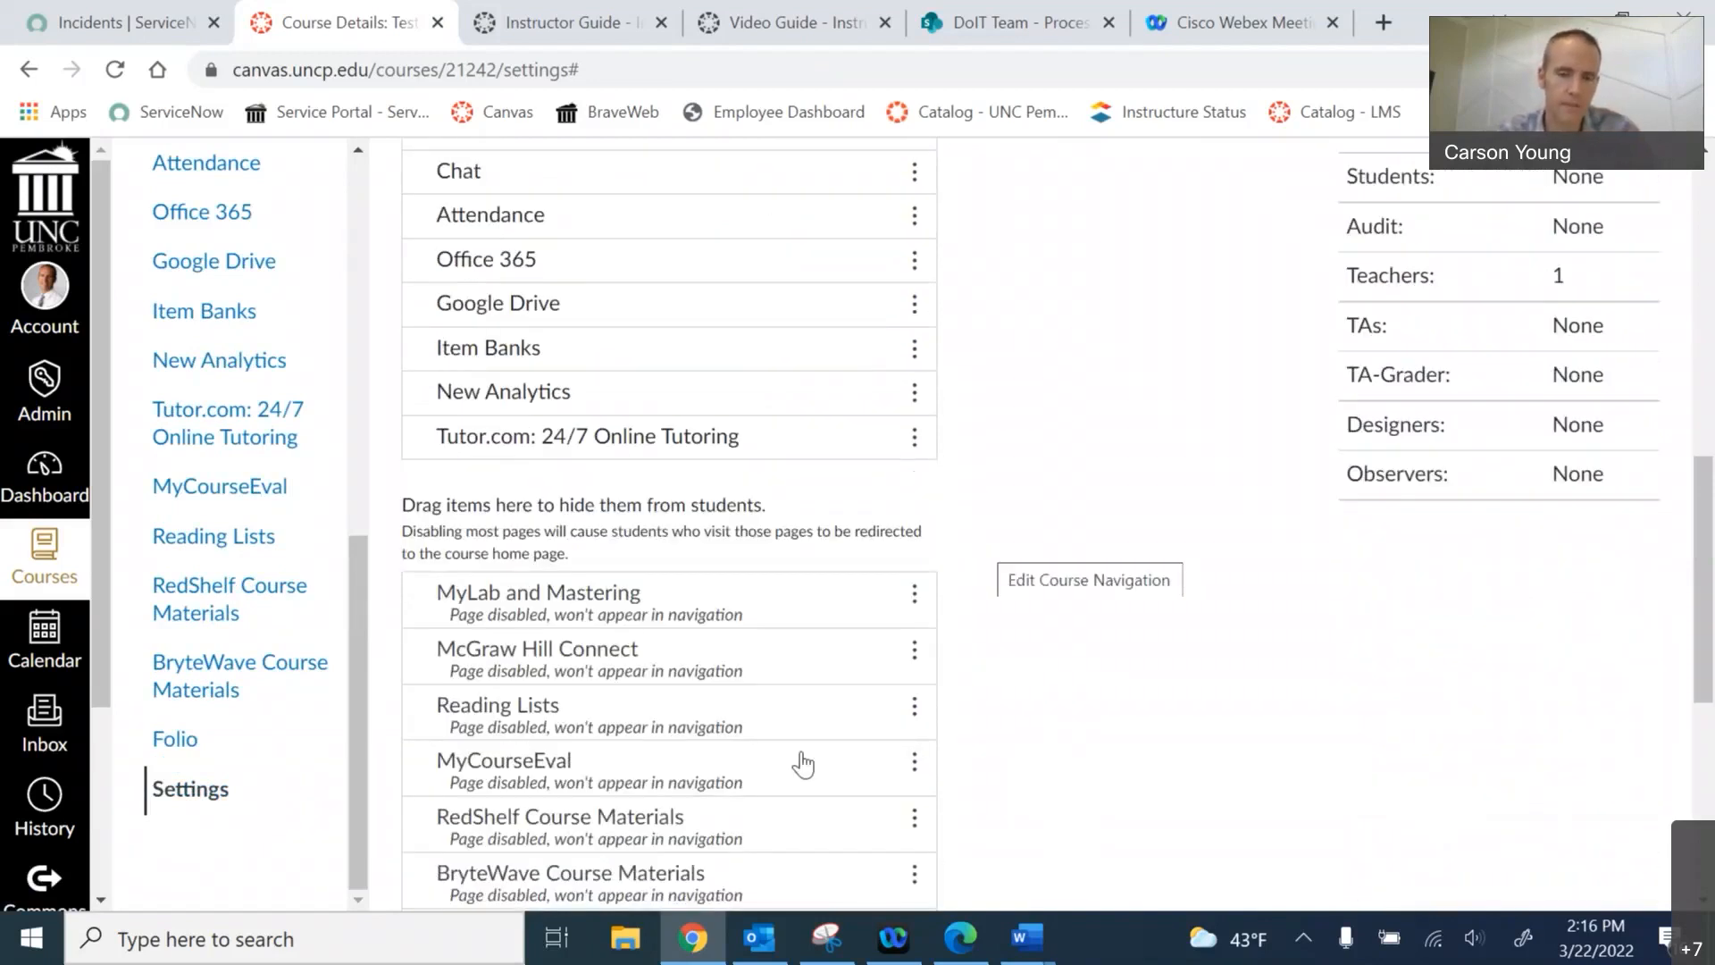
left_click_drag(803, 597, 795, 536)
left_click_drag(788, 644, 874, 566)
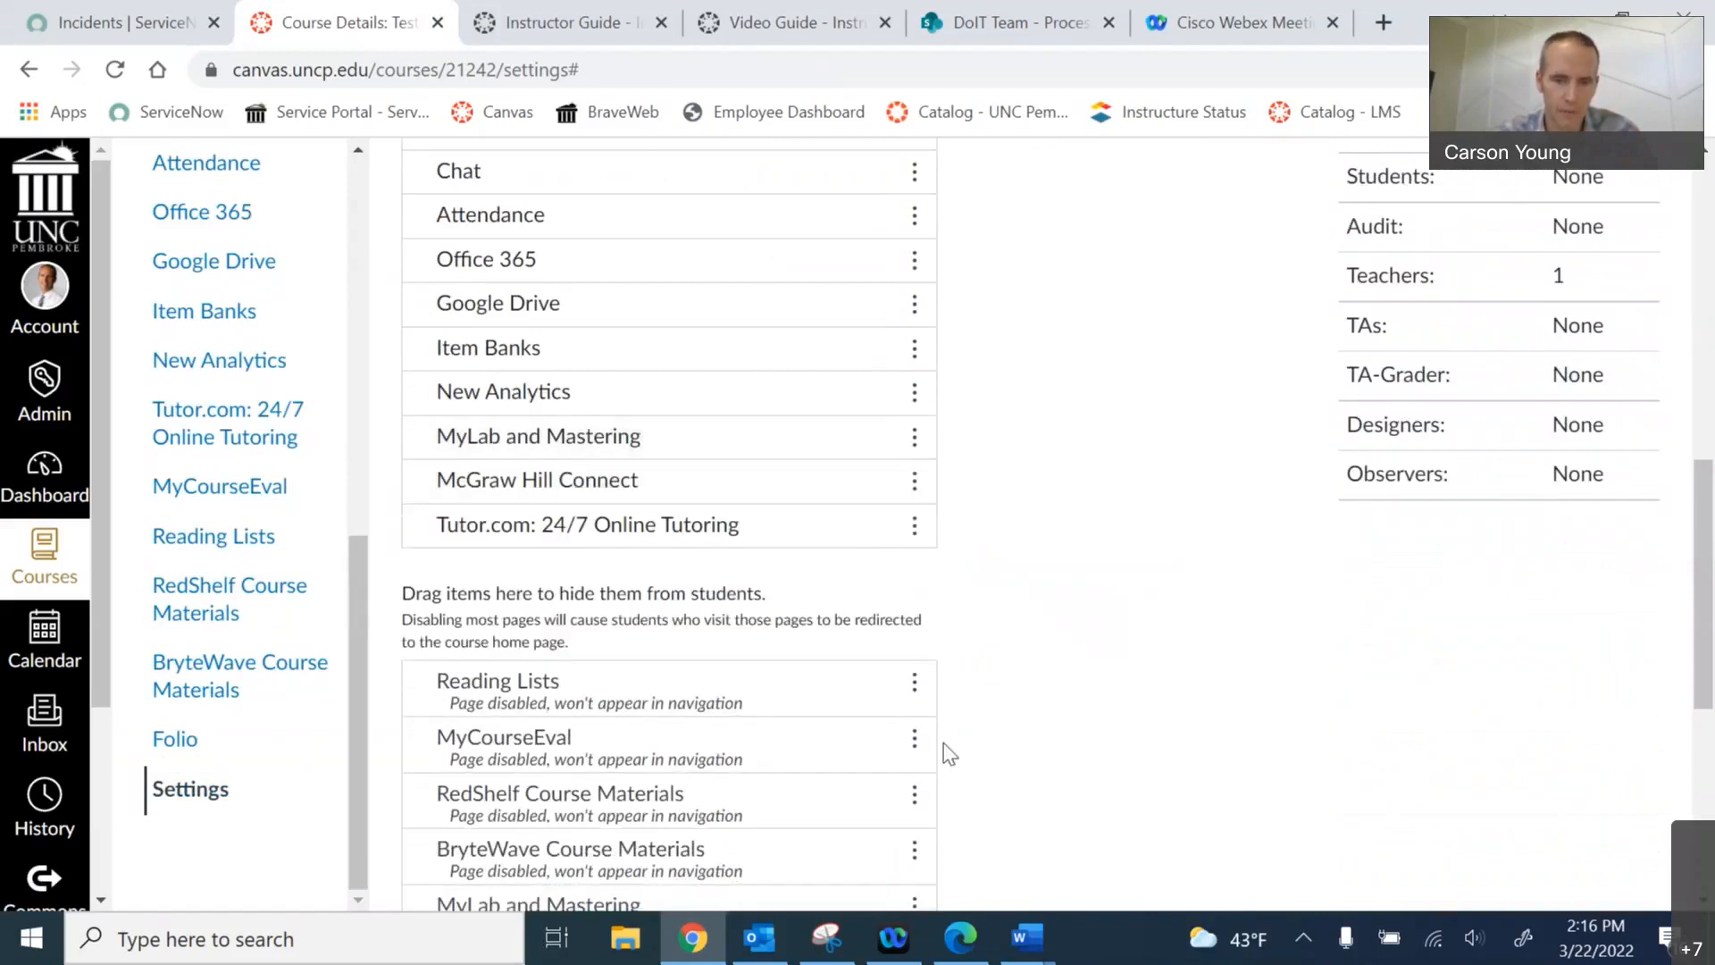
- Look at the Move placement options for the Reading Lists item and leave them without moving it
left_click(913, 689)
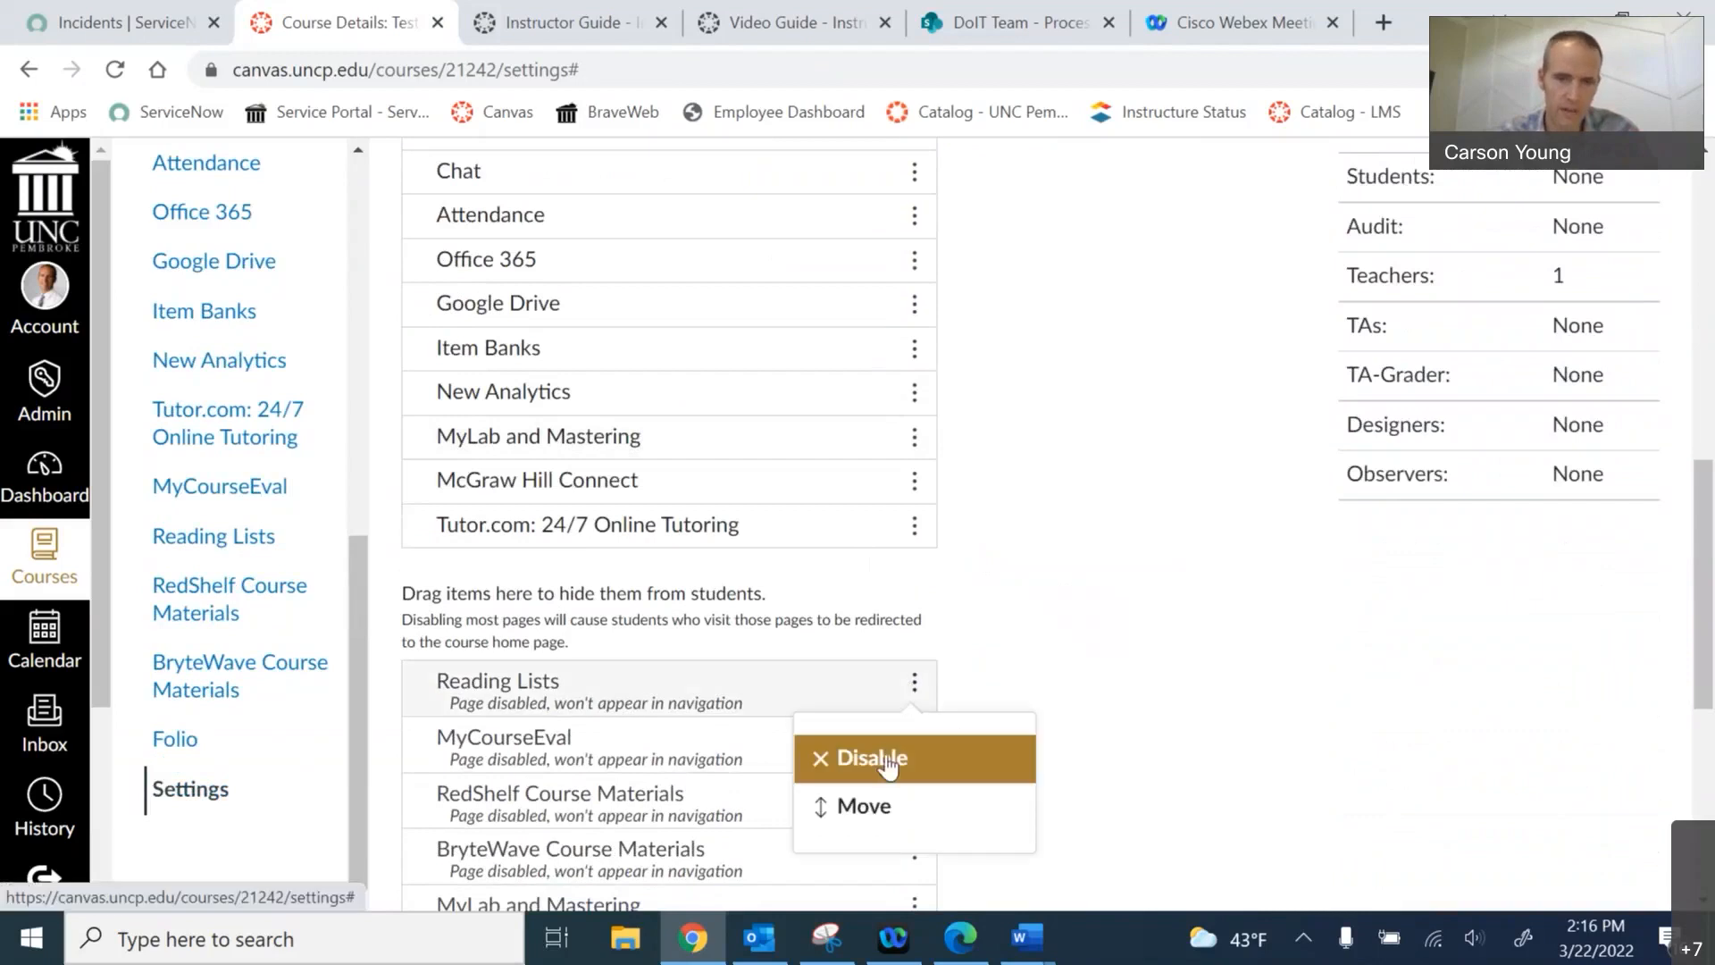
left_click(863, 807)
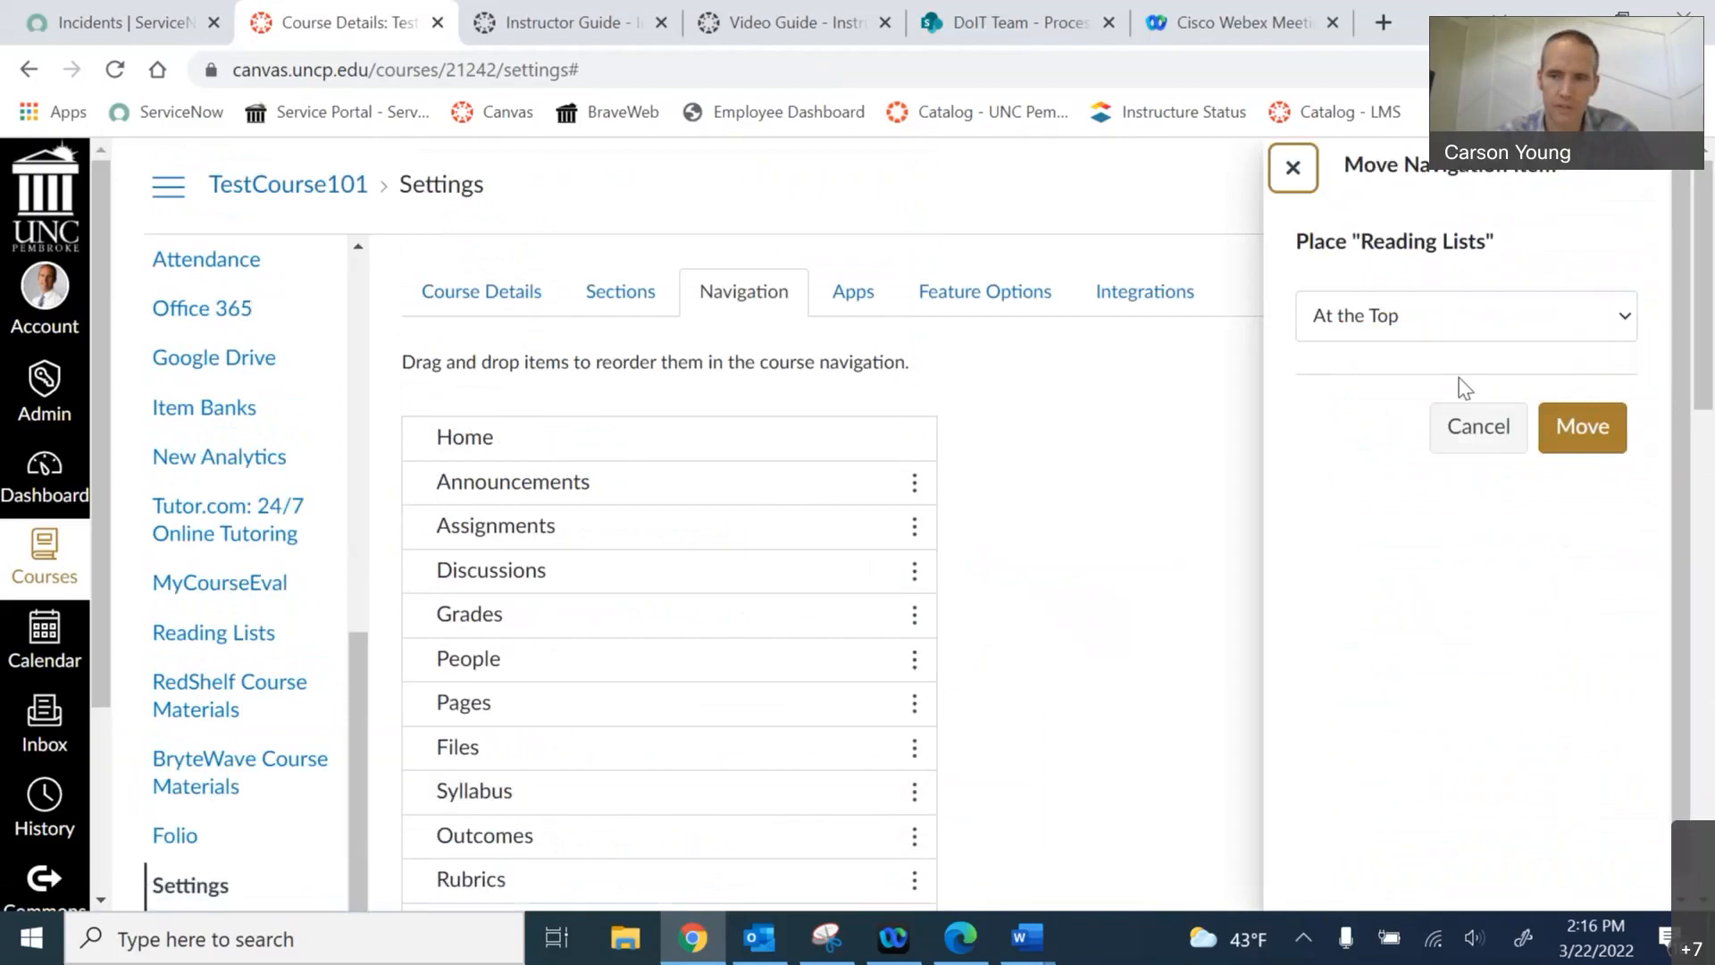
left_click(1479, 439)
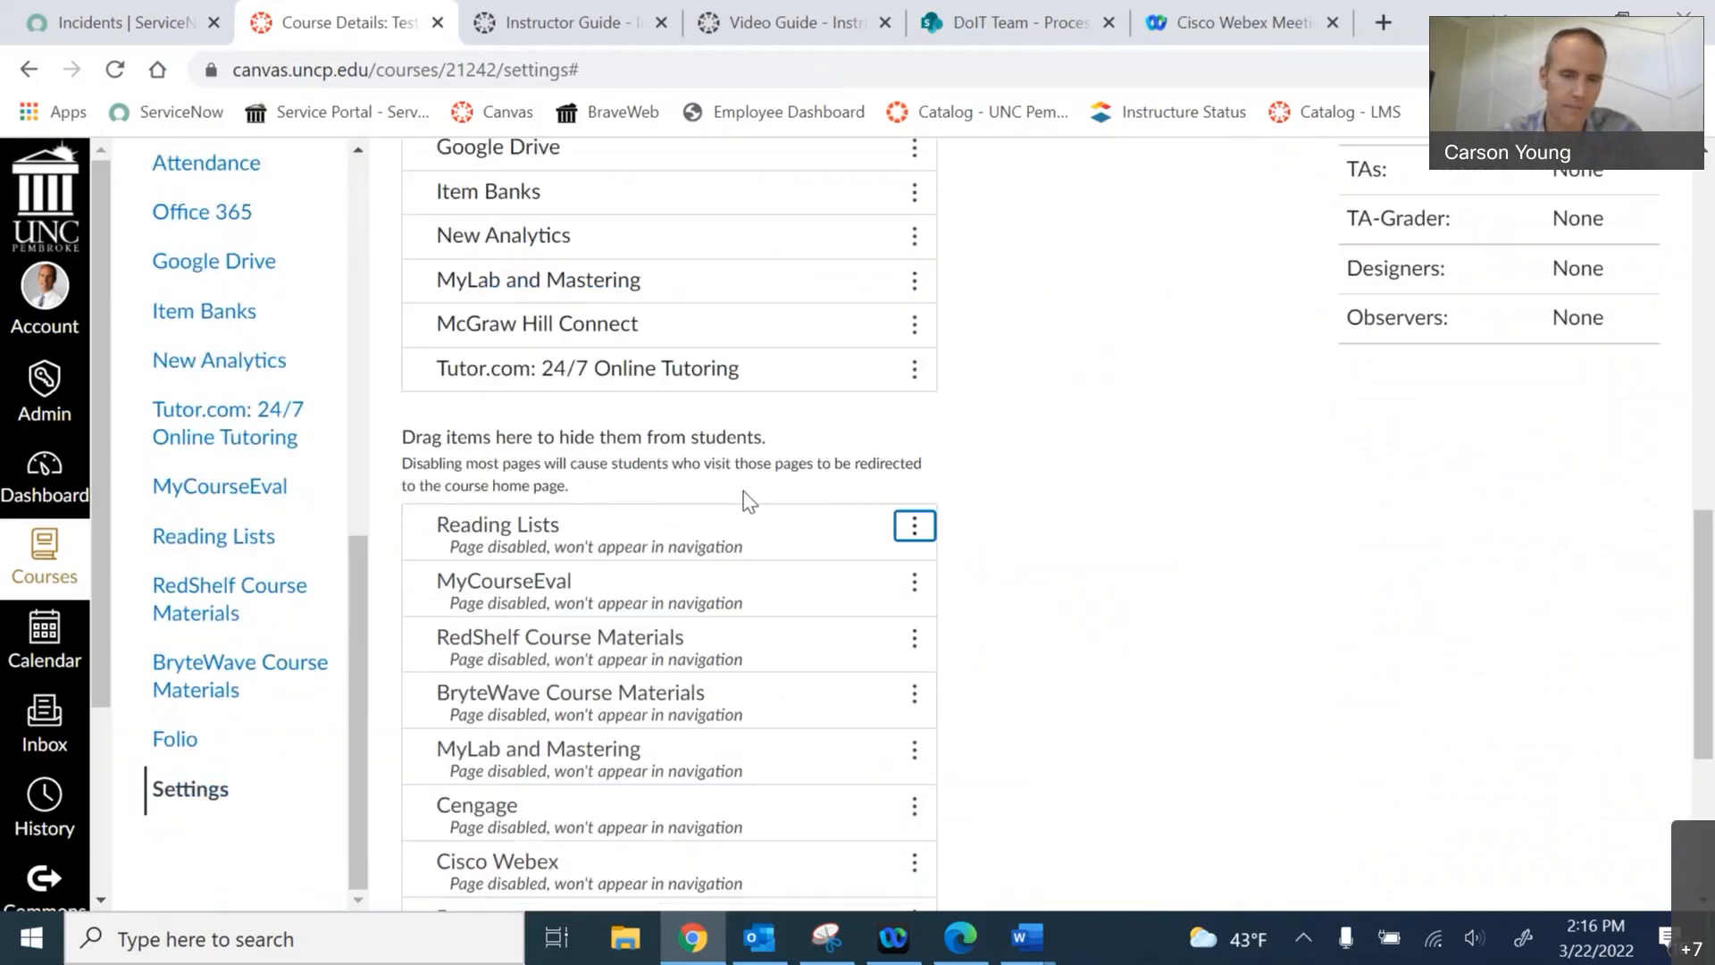
- Review the rearranged navigation list and save the course navigation changes
scroll(750, 626, "down", 4)
scroll(758, 631, "up", 15)
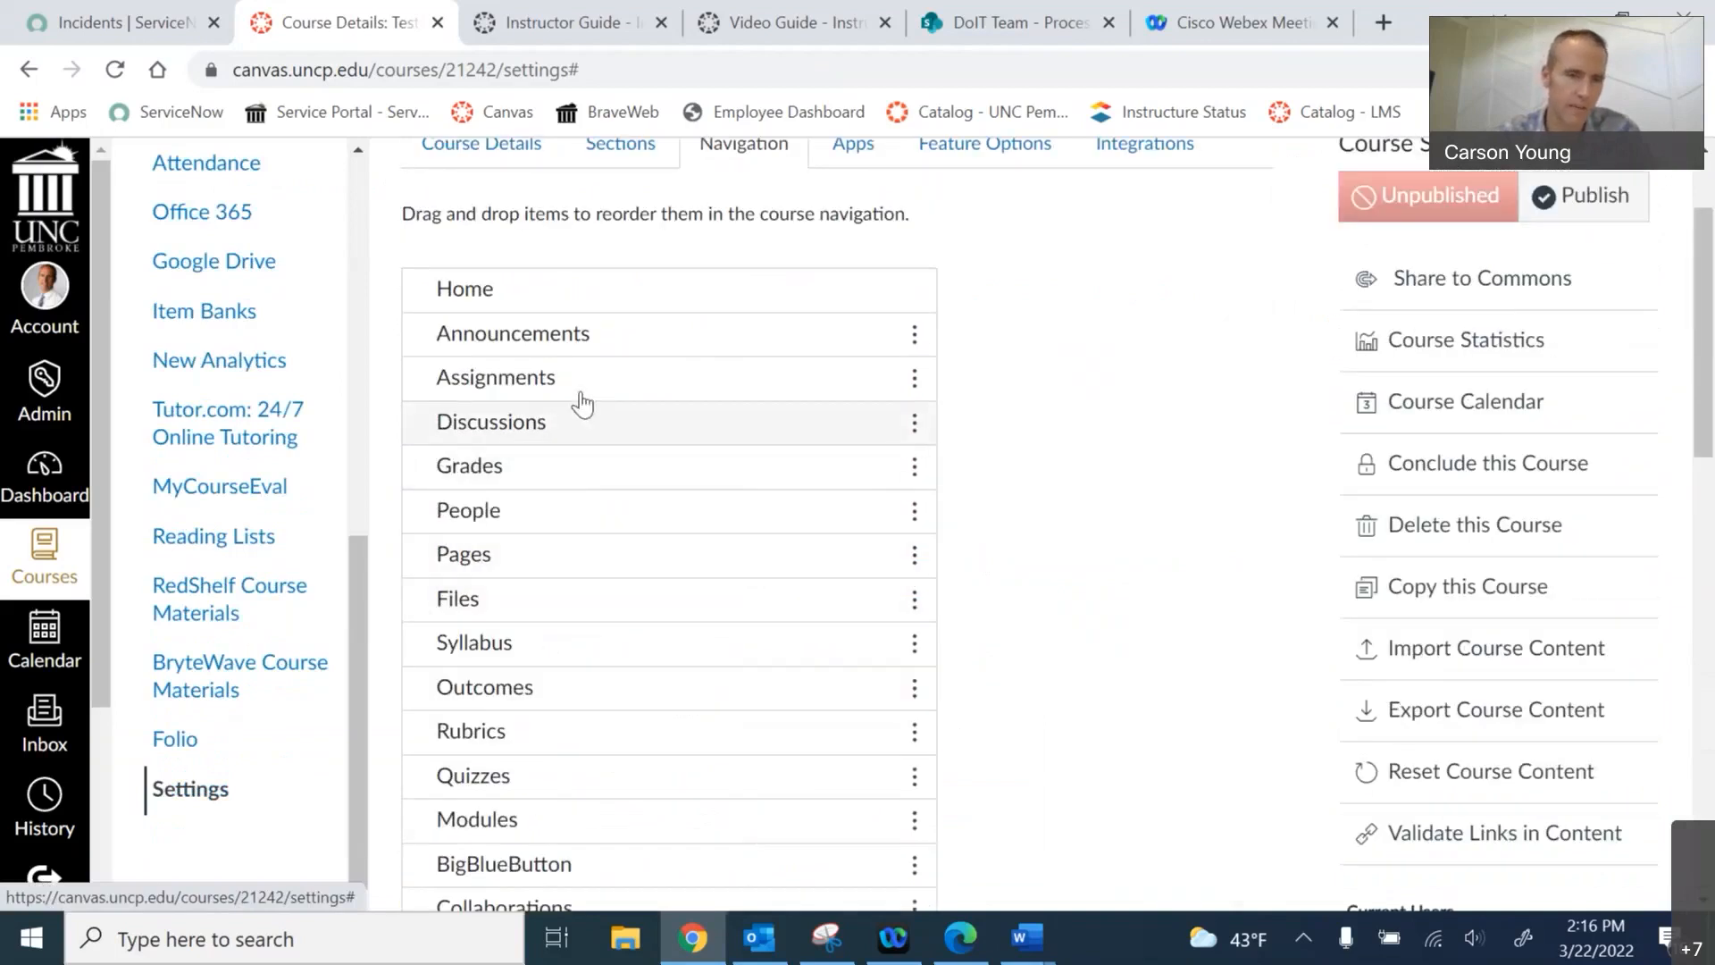
scroll(545, 375, "up", 2)
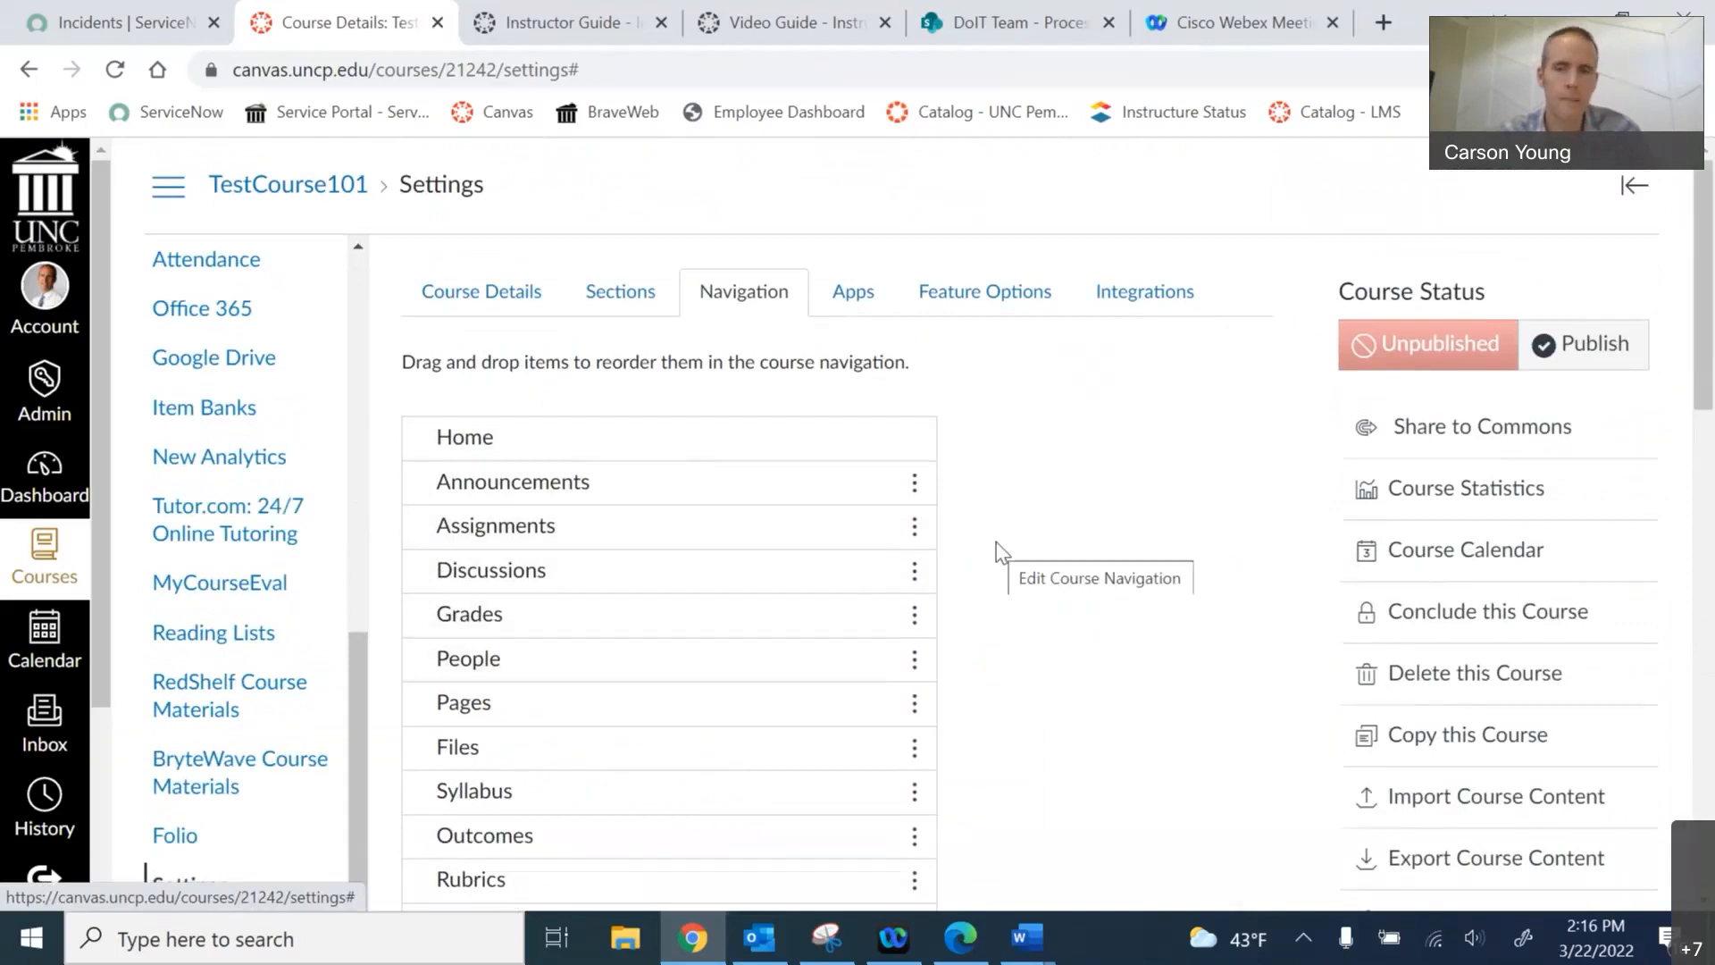
scroll(996, 542, "down", 4)
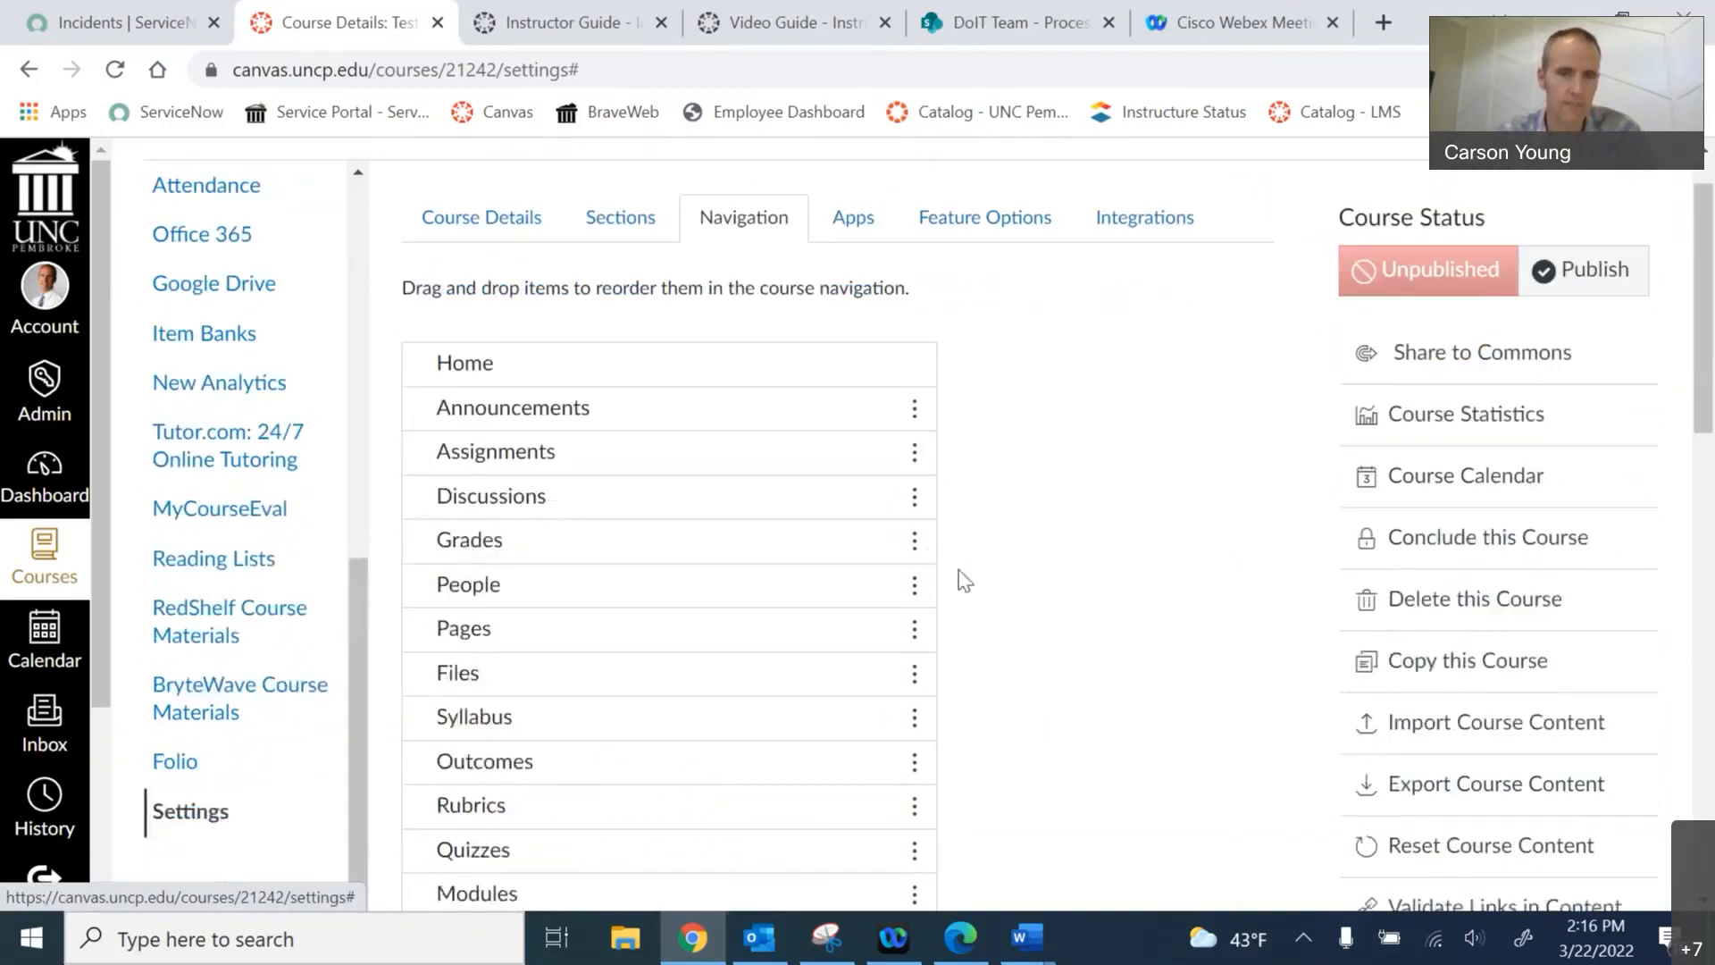
scroll(1031, 576, "up", 2)
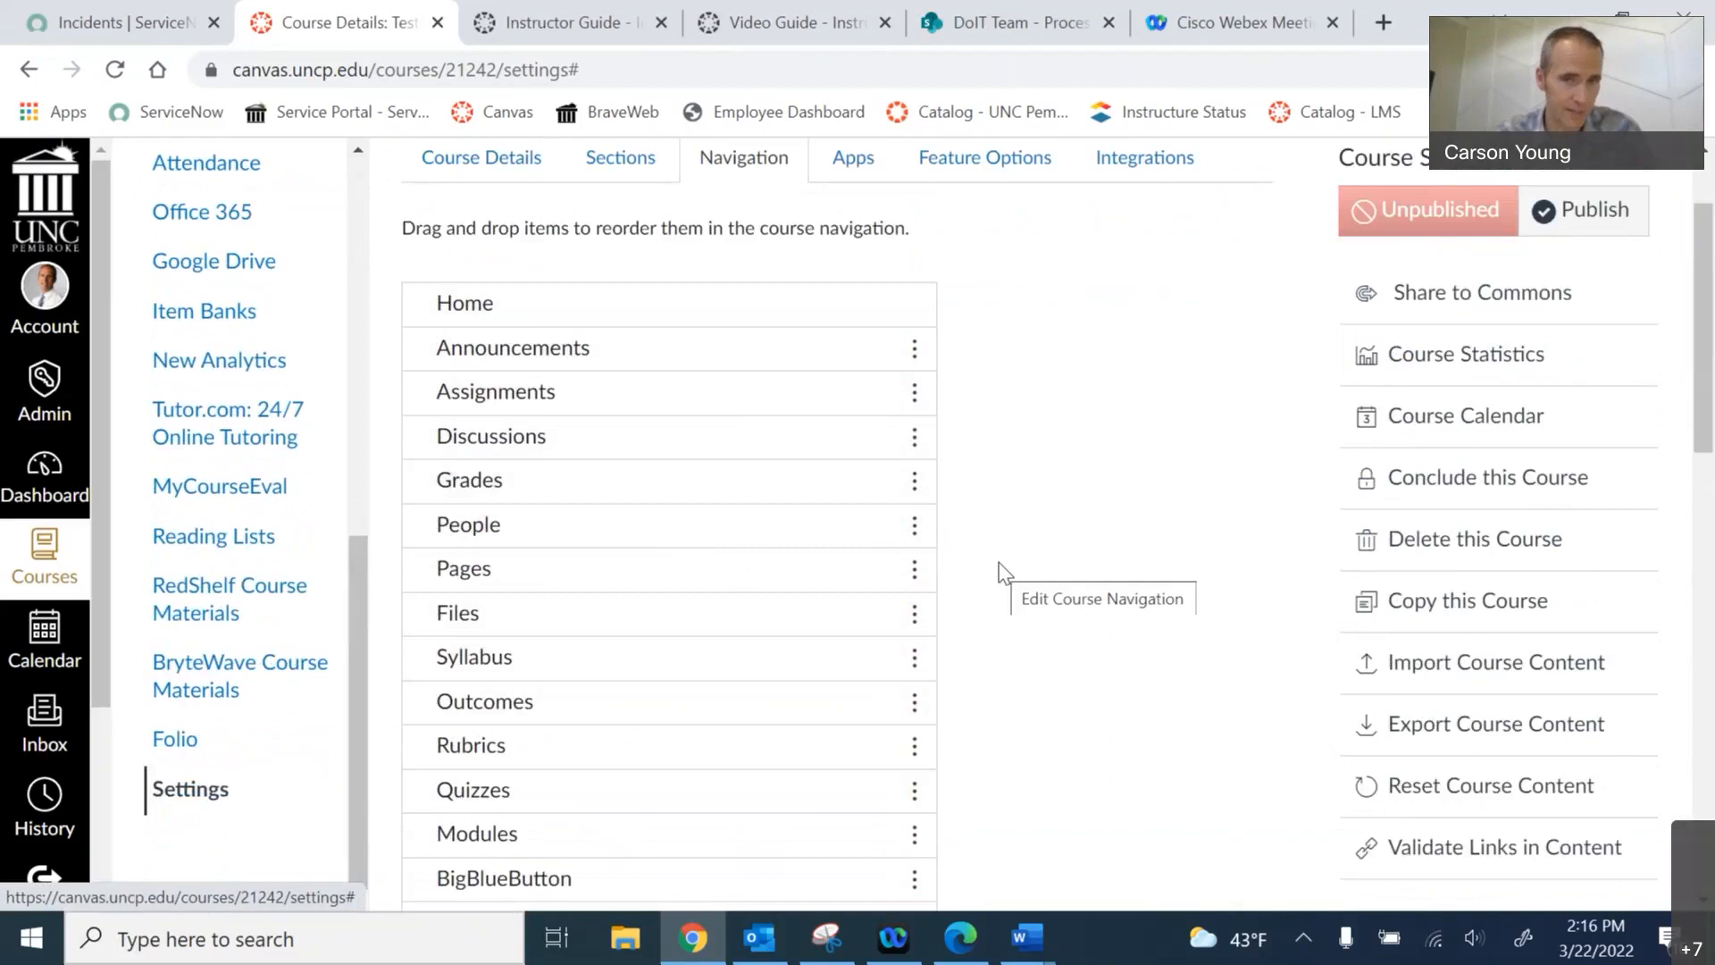
scroll(1003, 572, "down", 15)
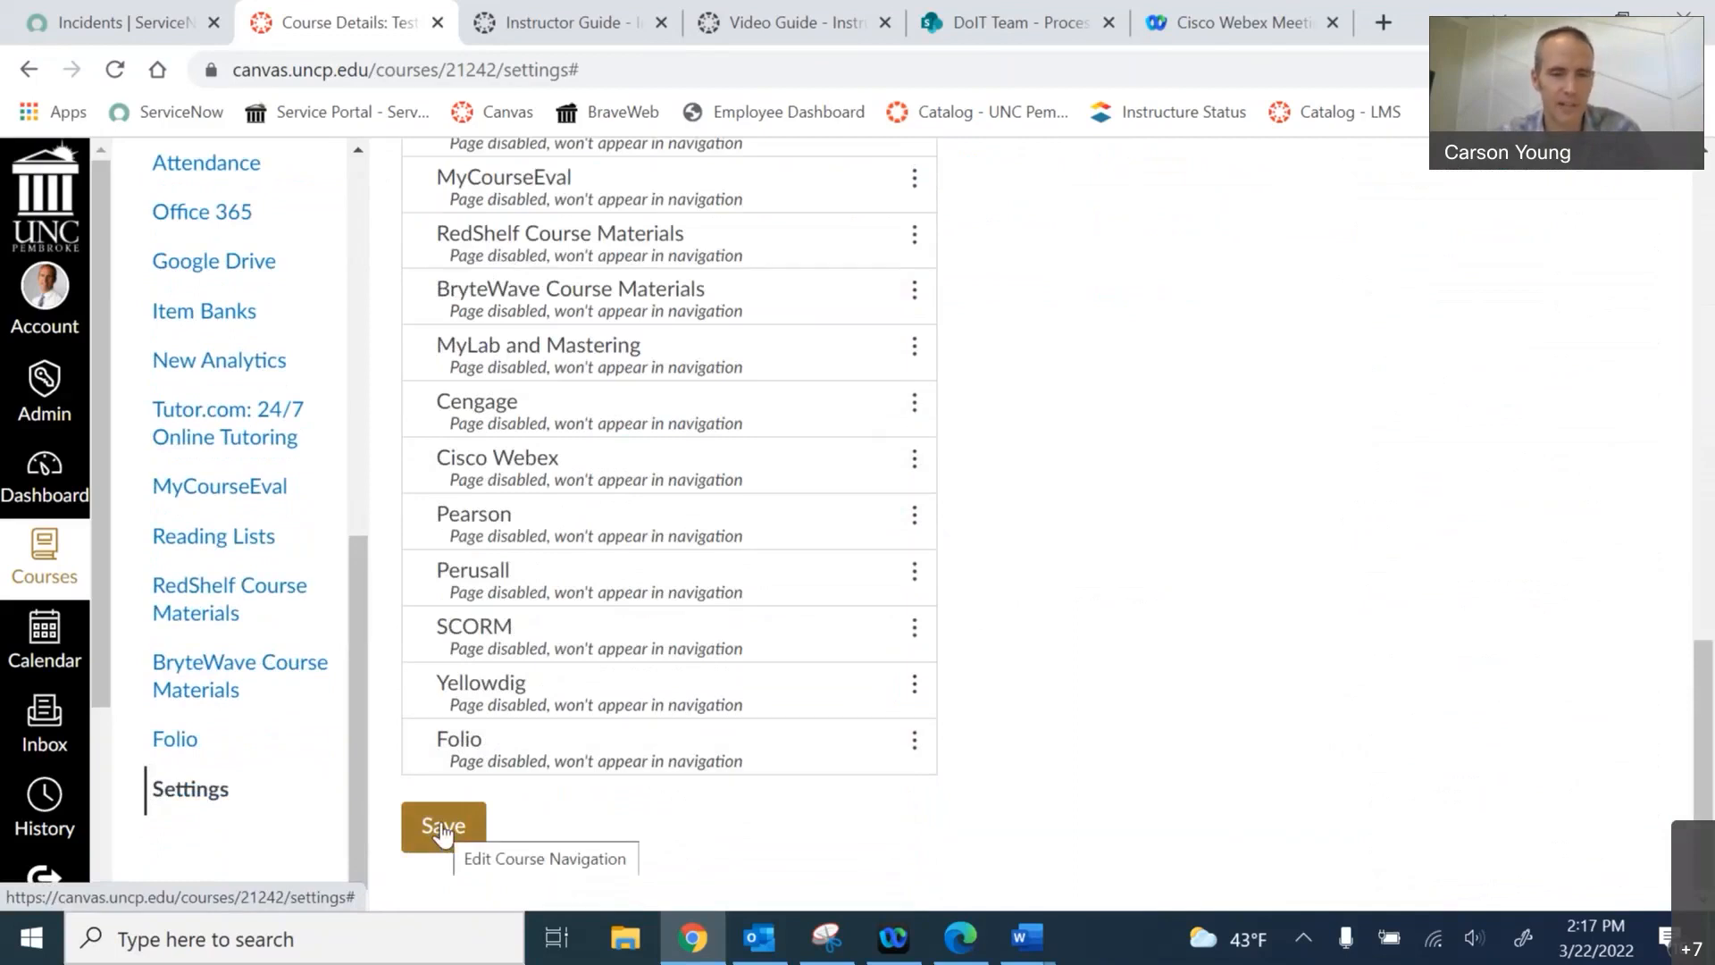
left_click(443, 831)
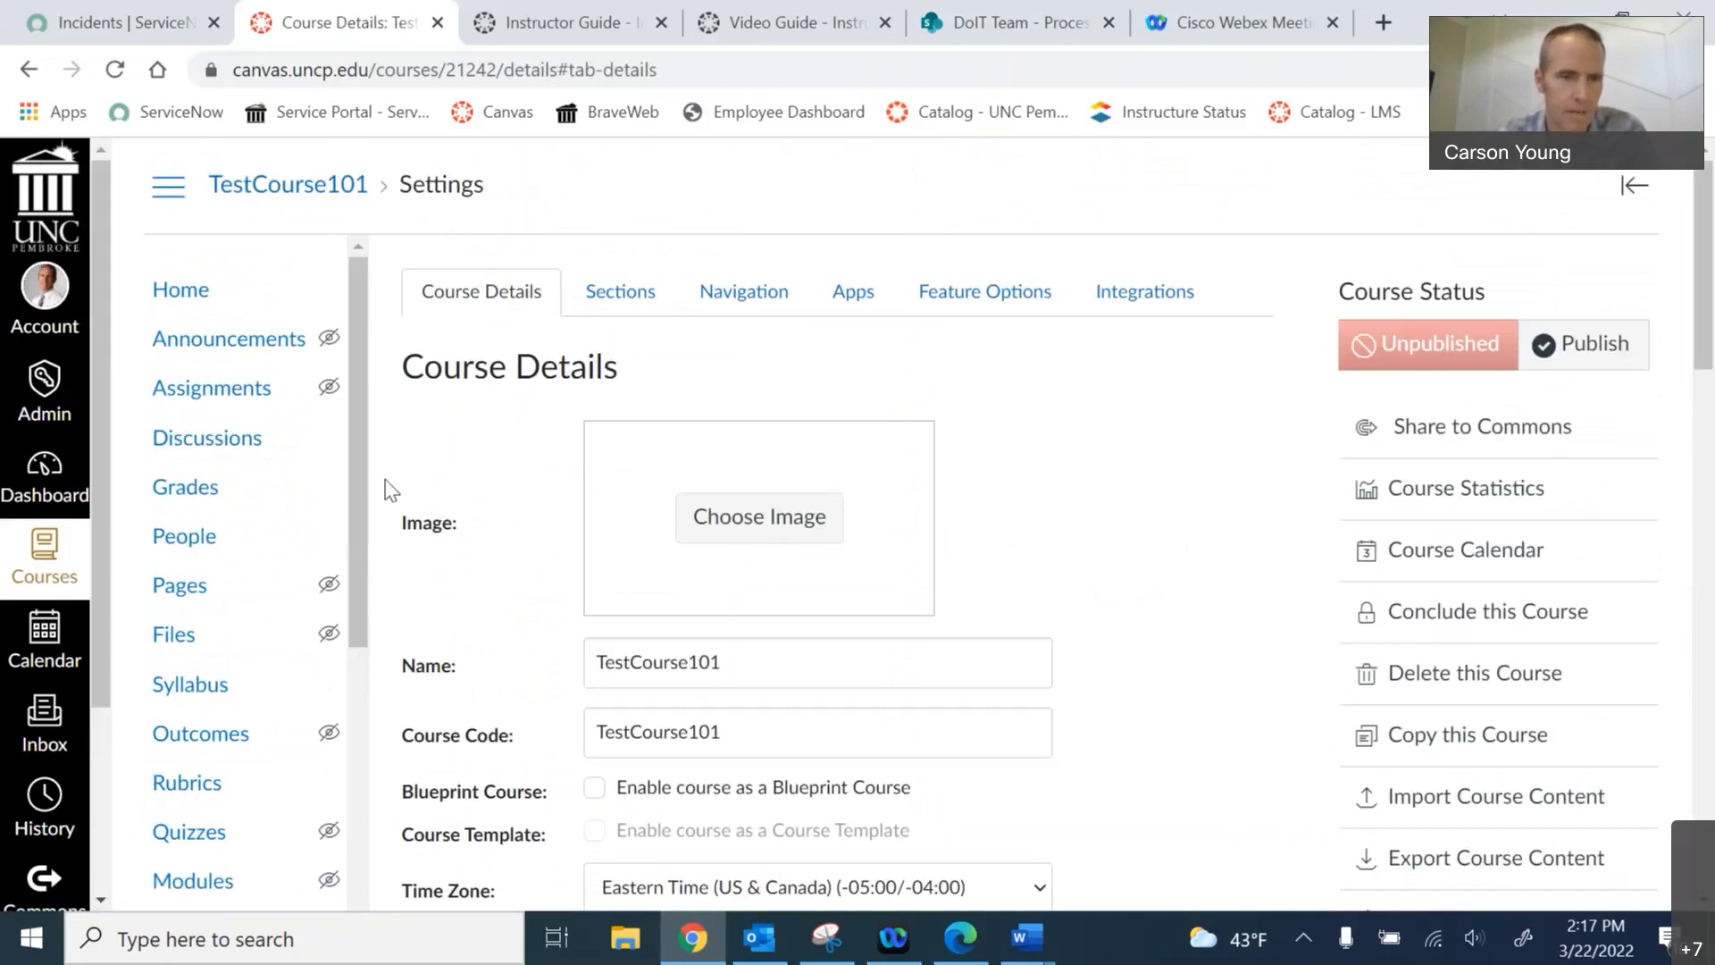
scroll(356, 441, "down", 3)
scroll(331, 523, "up", 3)
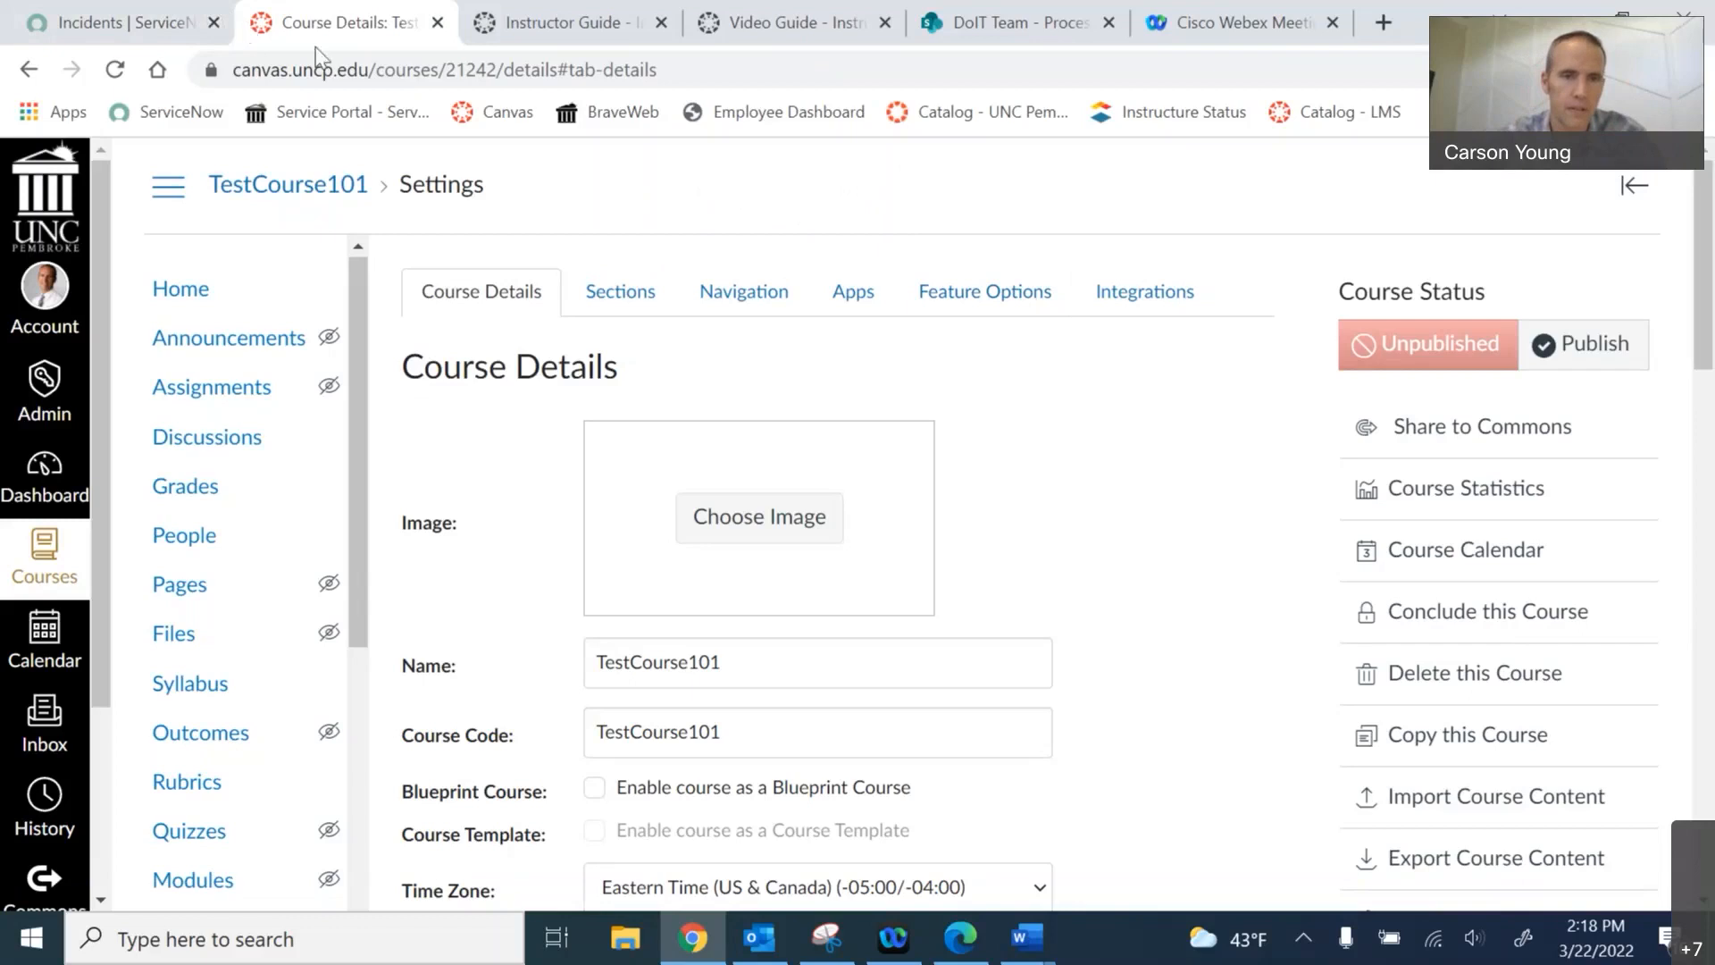
- Copy the course ID 21242 from the web address of TestCourse101
double_click(467, 69)
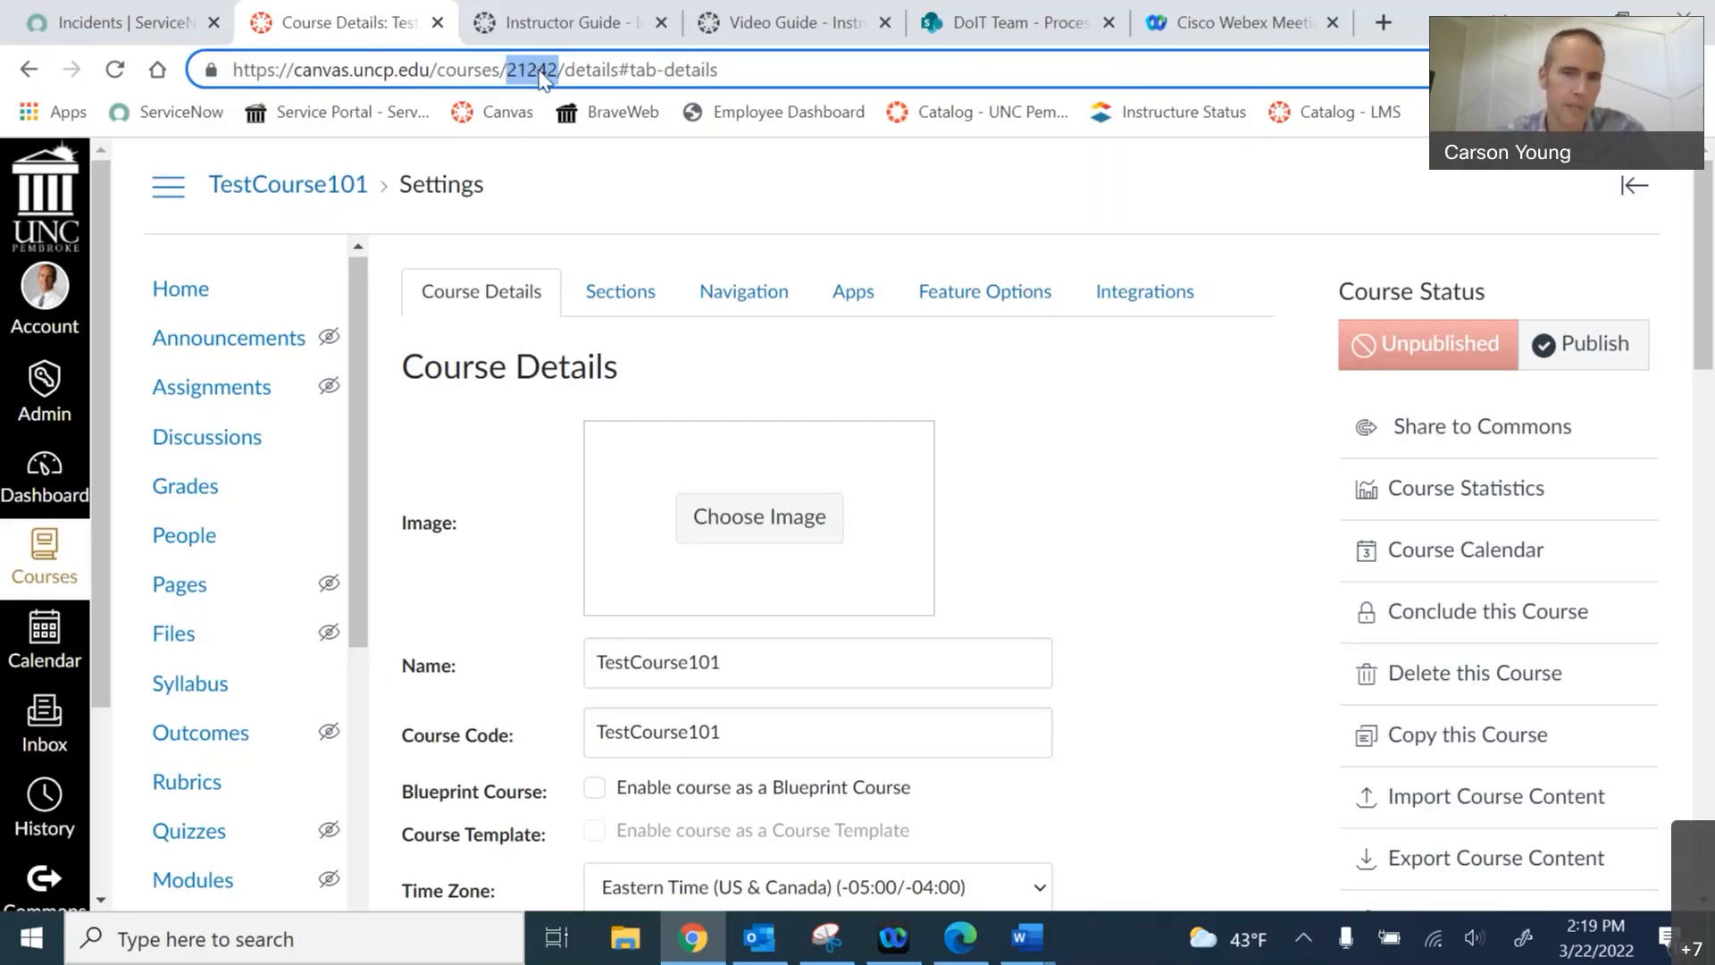
right_click(541, 77)
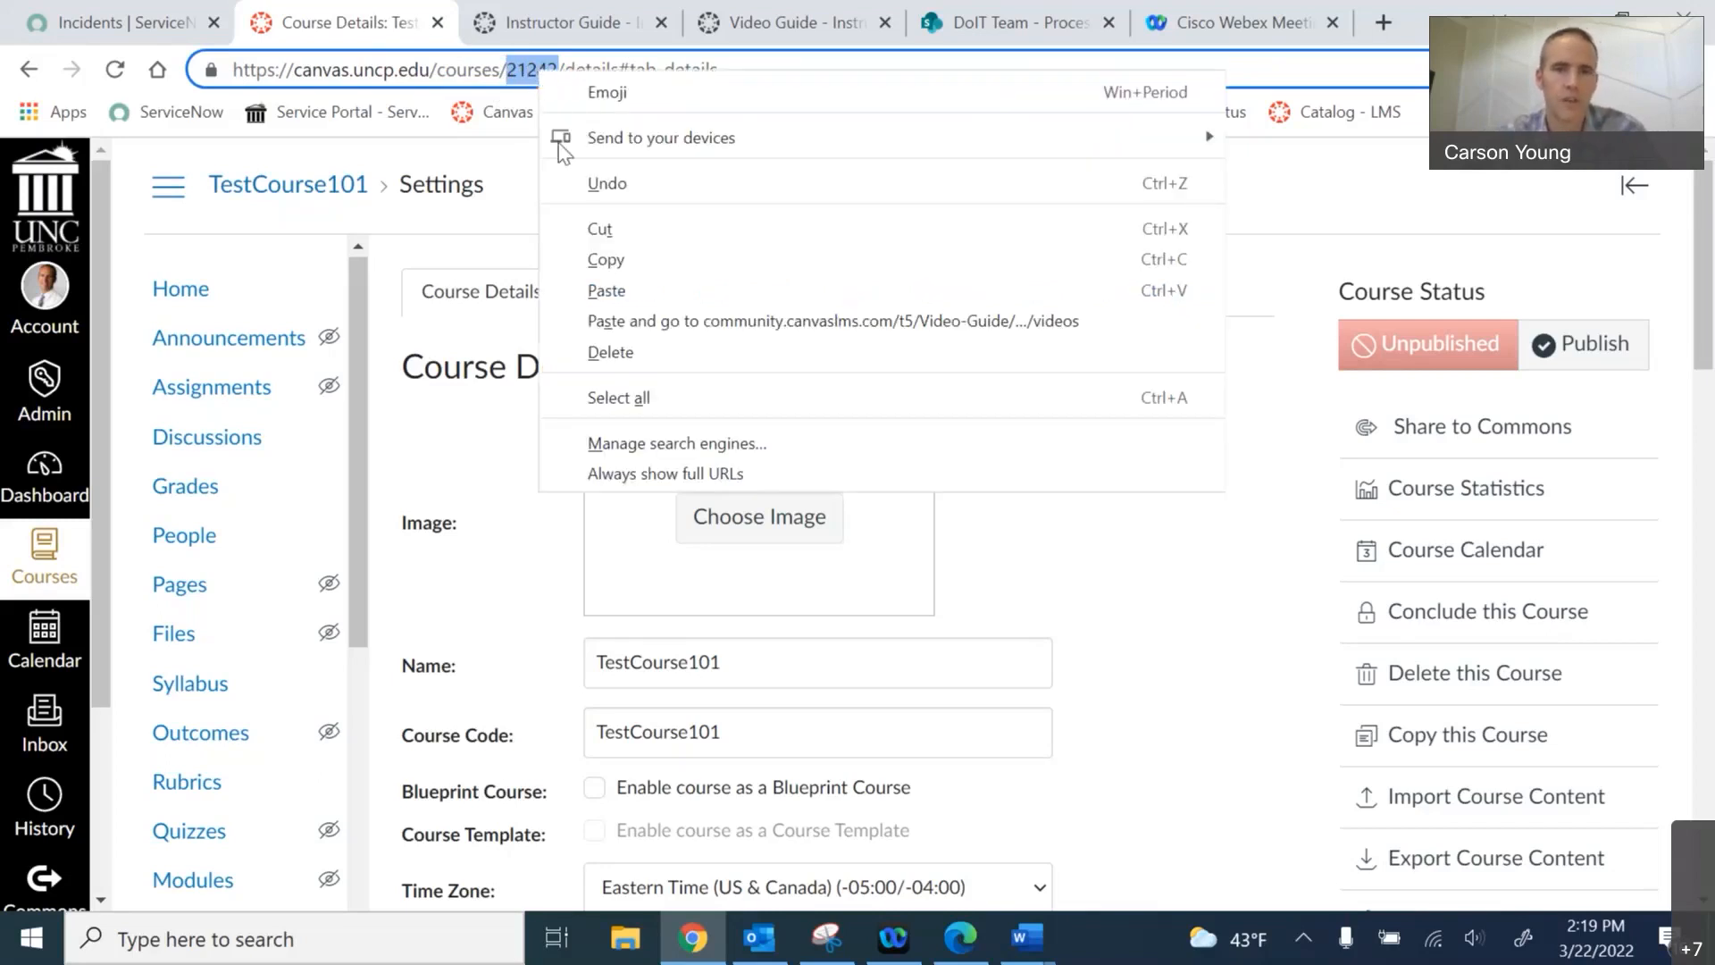
left_click(668, 257)
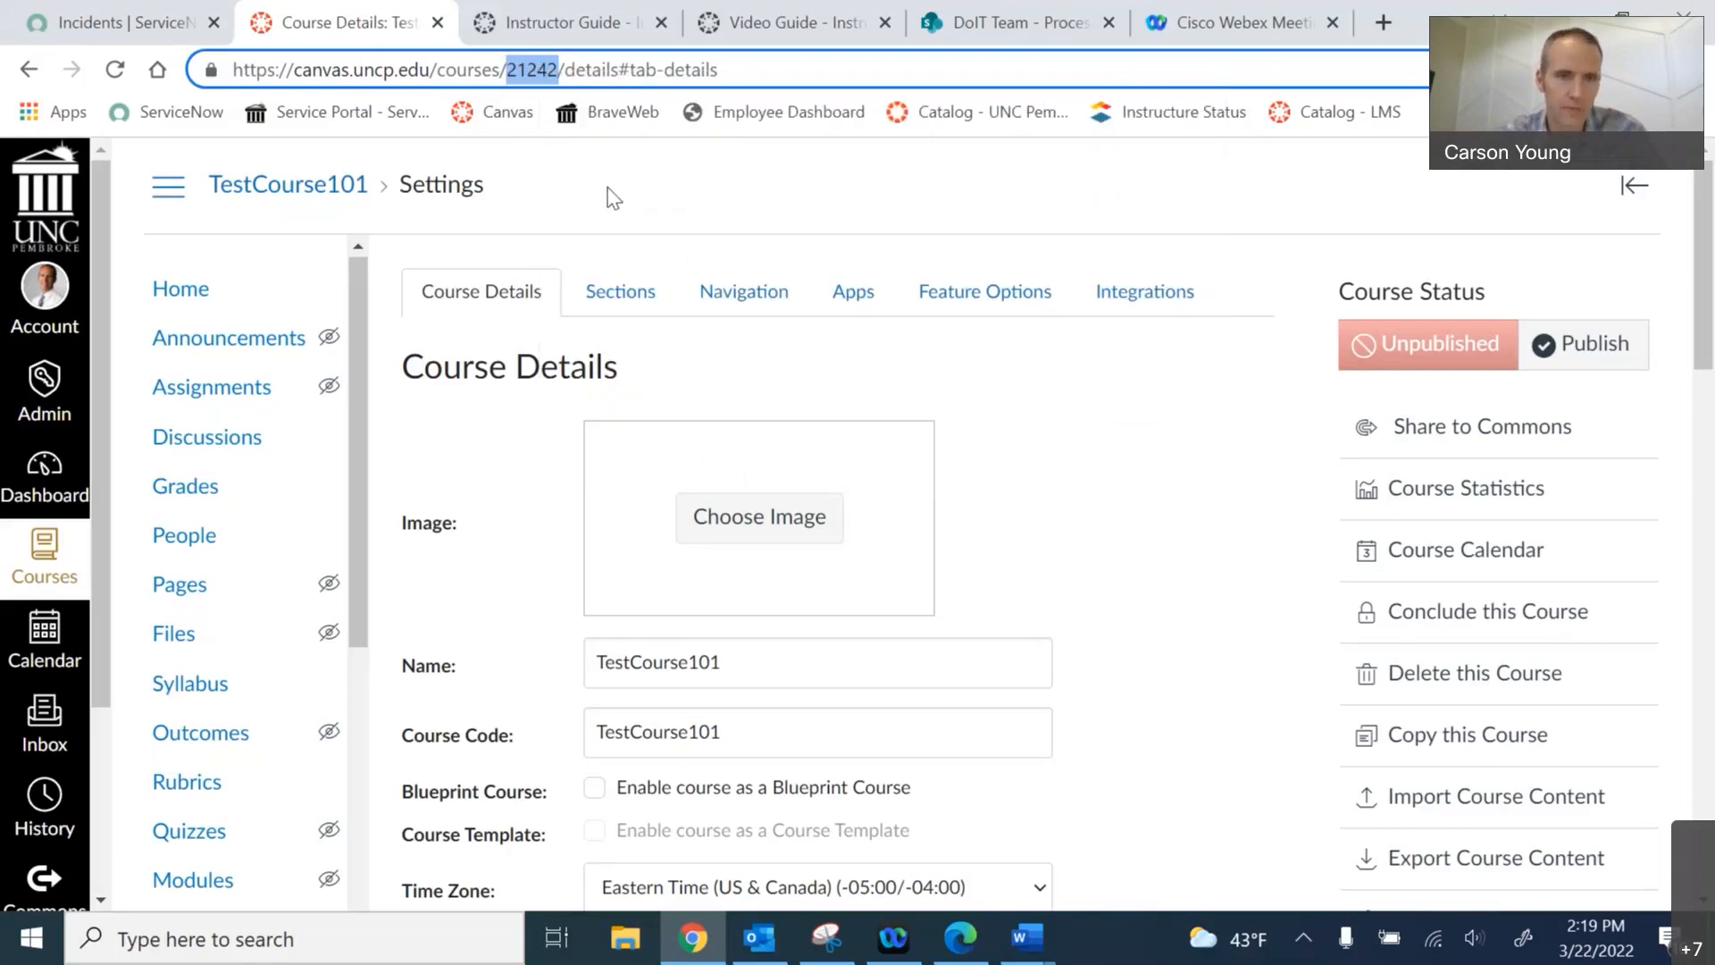
- Duplicate the TestCourse101 browser tab and open Development course 001 from the UNC Pembroke admin course list in it
right_click(337, 11)
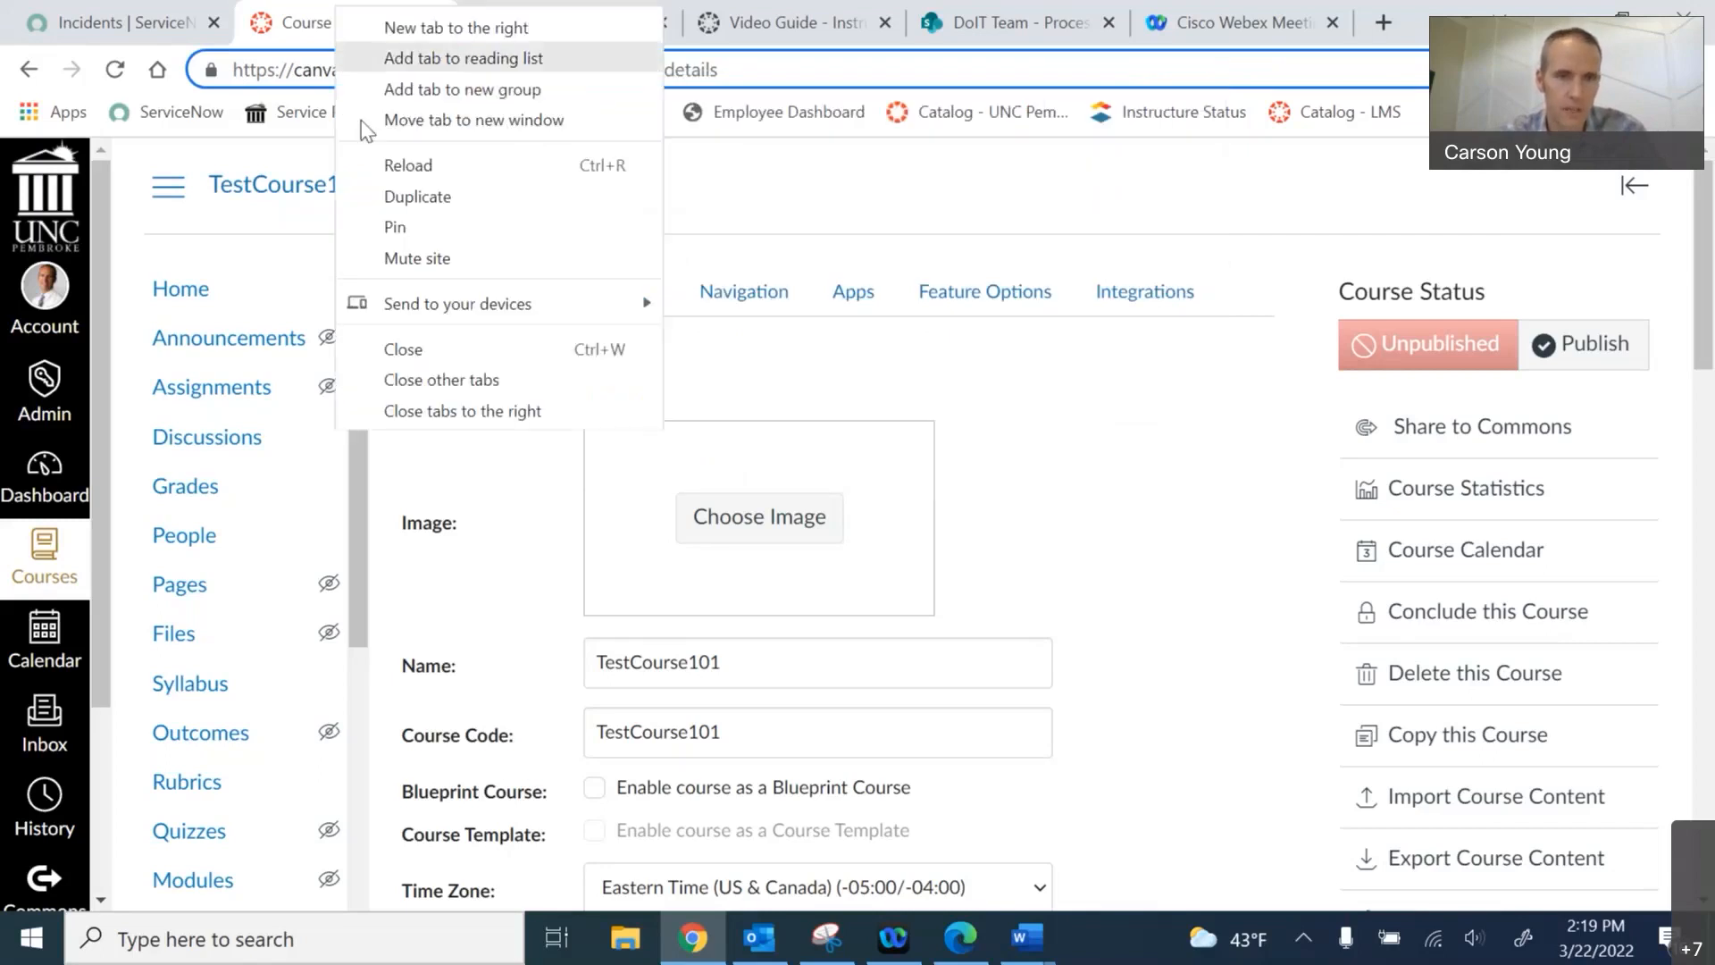
left_click(420, 199)
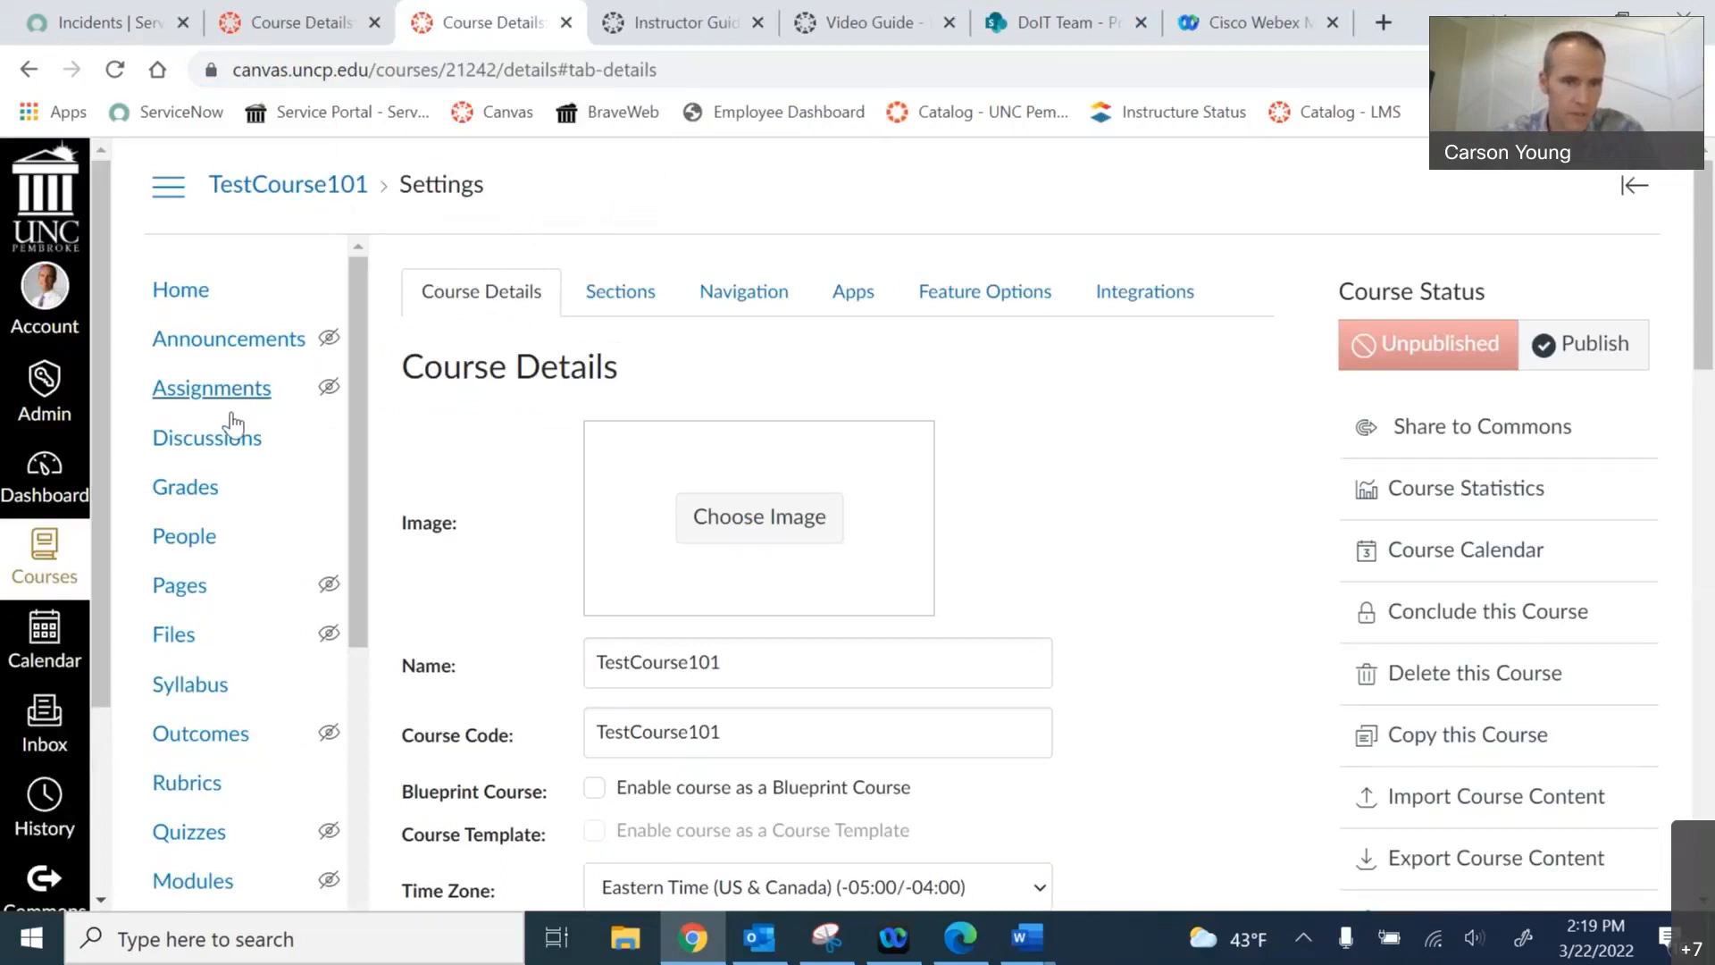
left_click(44, 374)
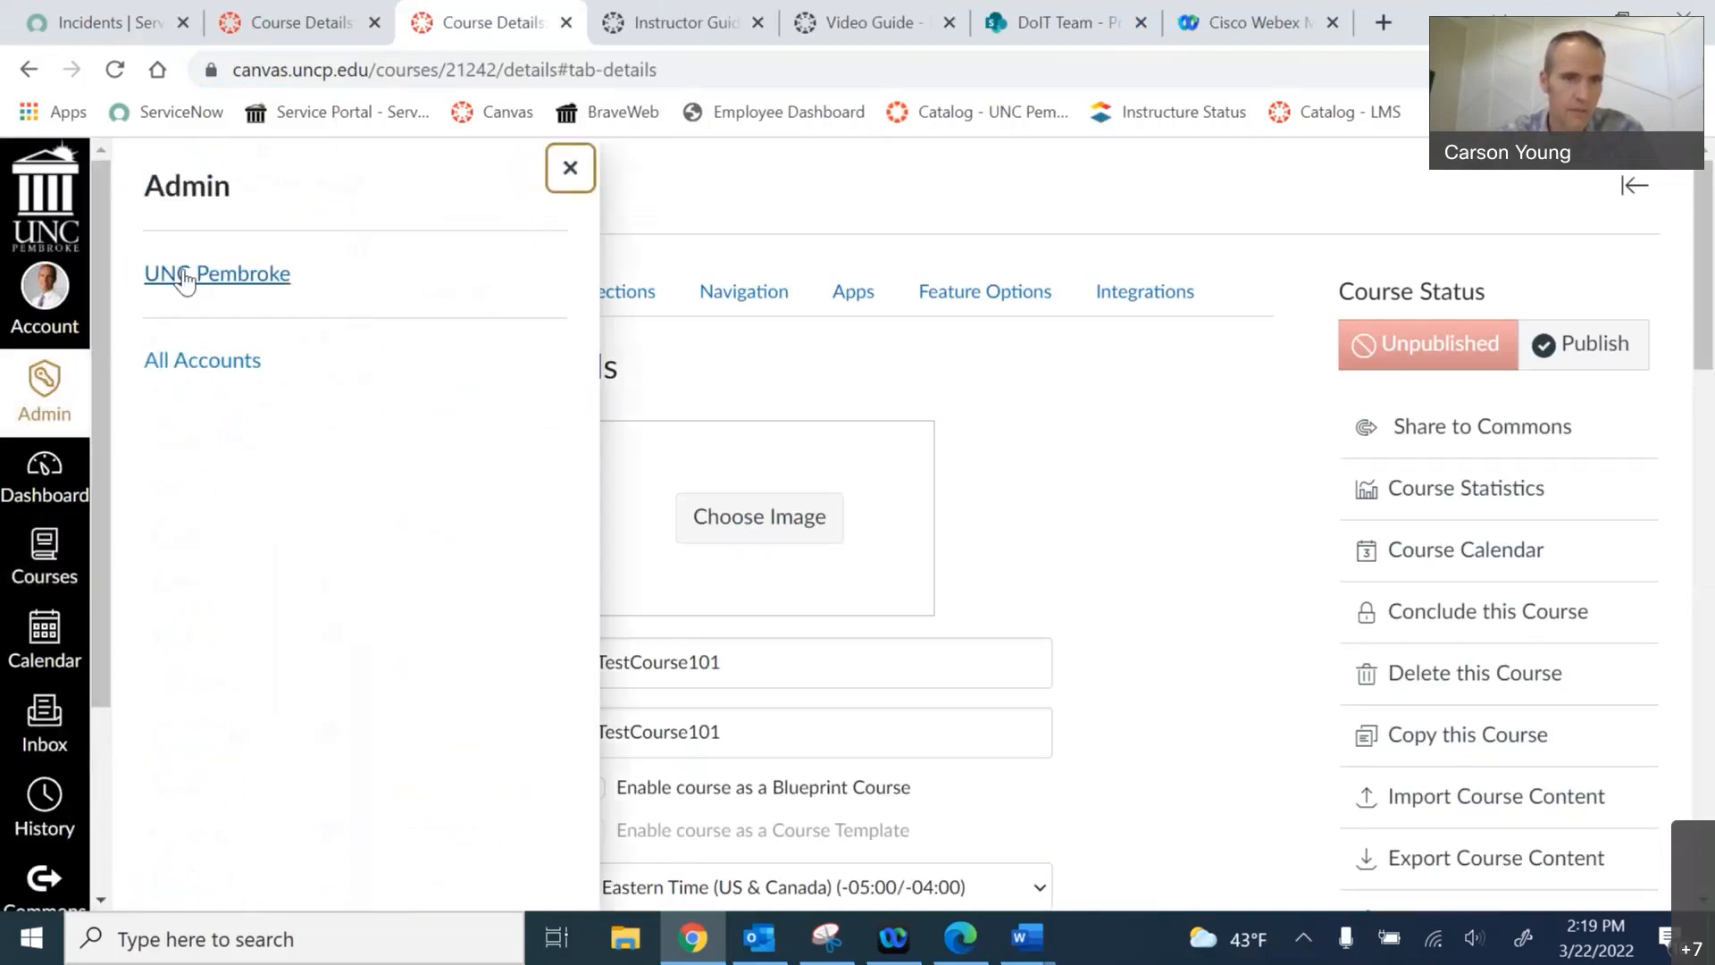
left_click(180, 277)
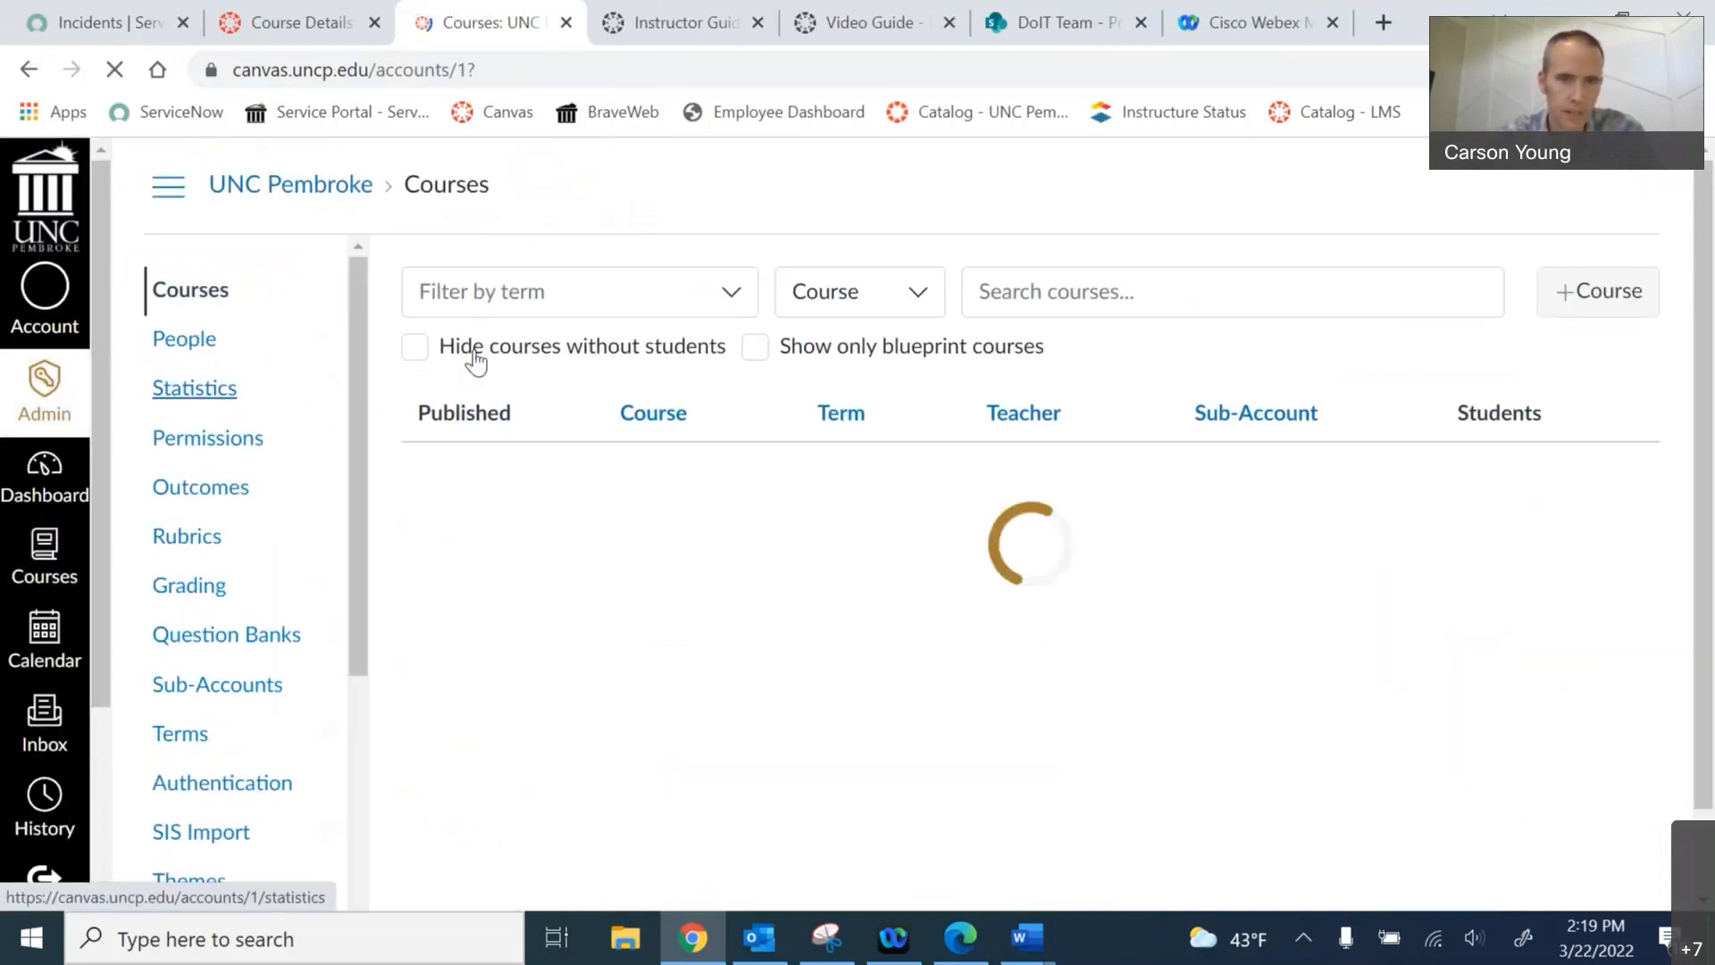
left_click(635, 273)
left_click(722, 202)
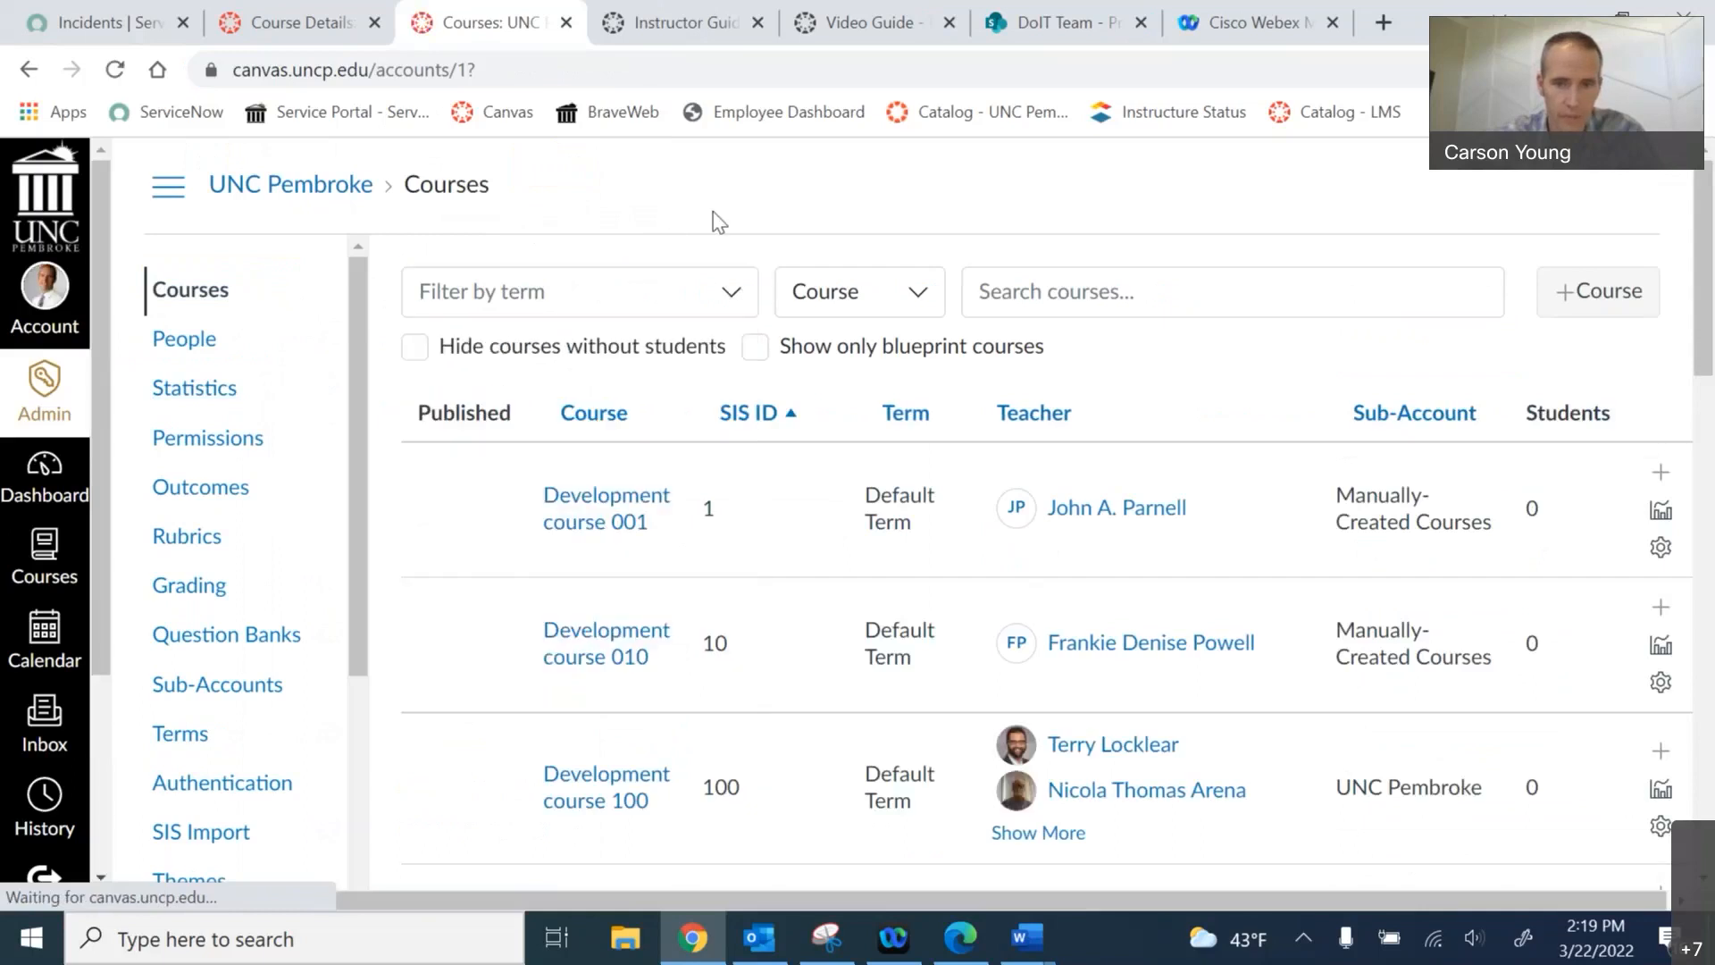
left_click(616, 507)
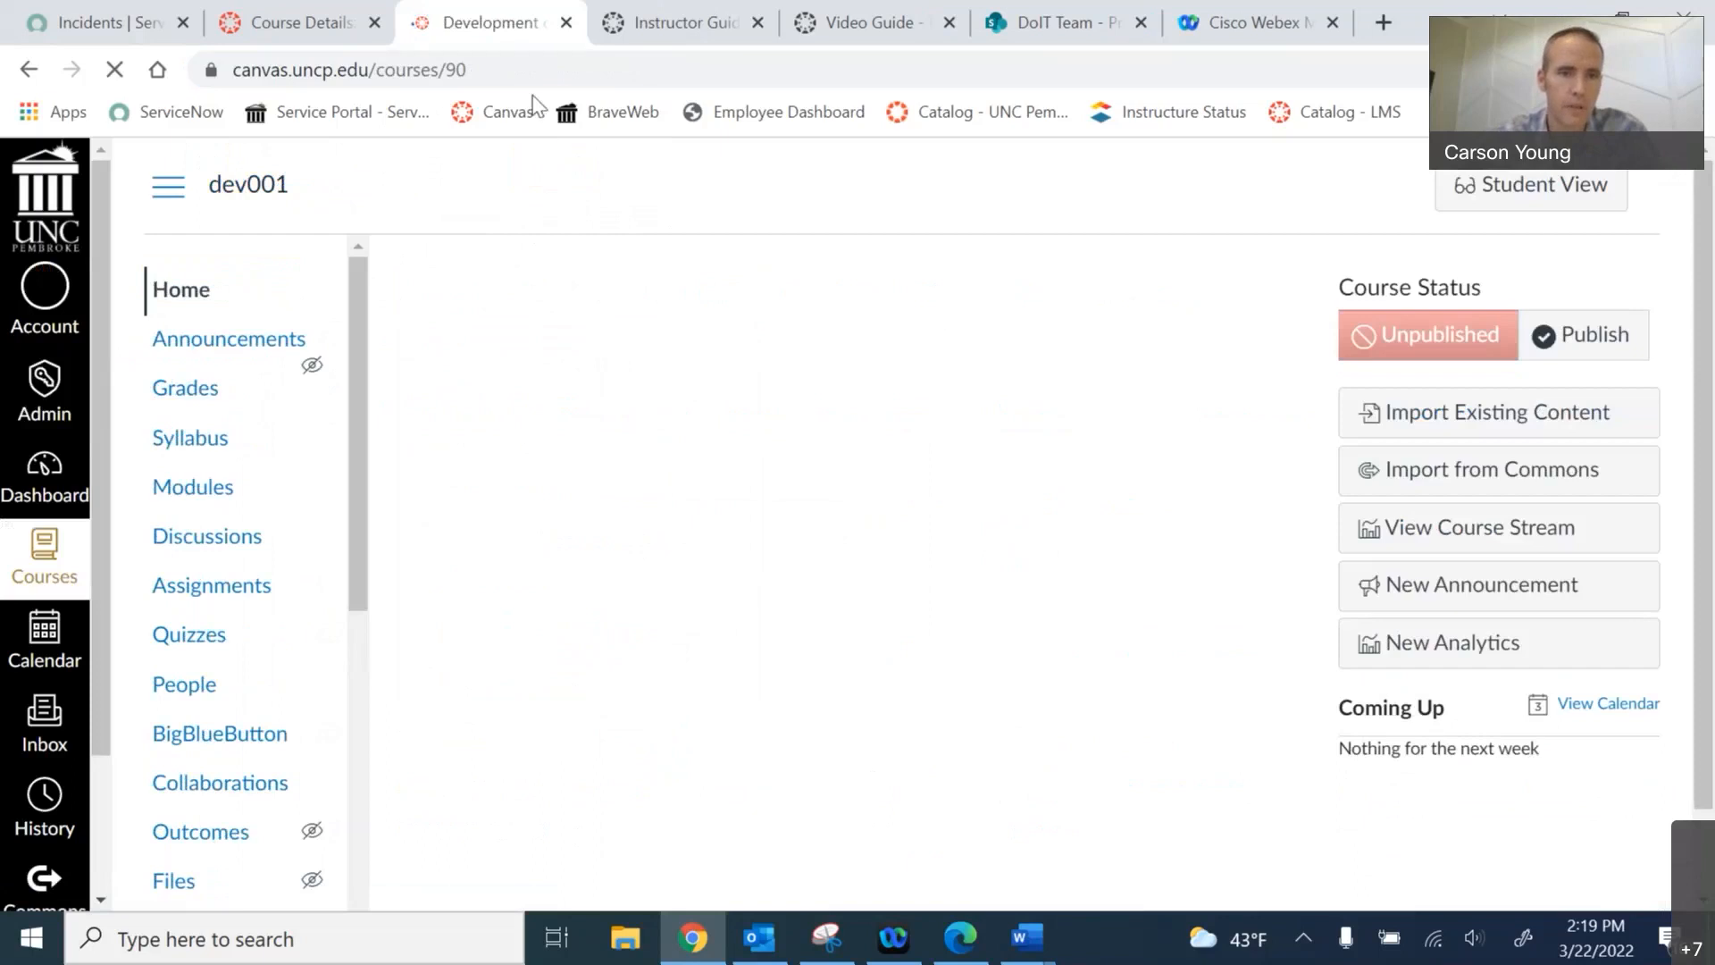
- Copy the course ID 90 from the web address of Development course 001
double_click(455, 71)
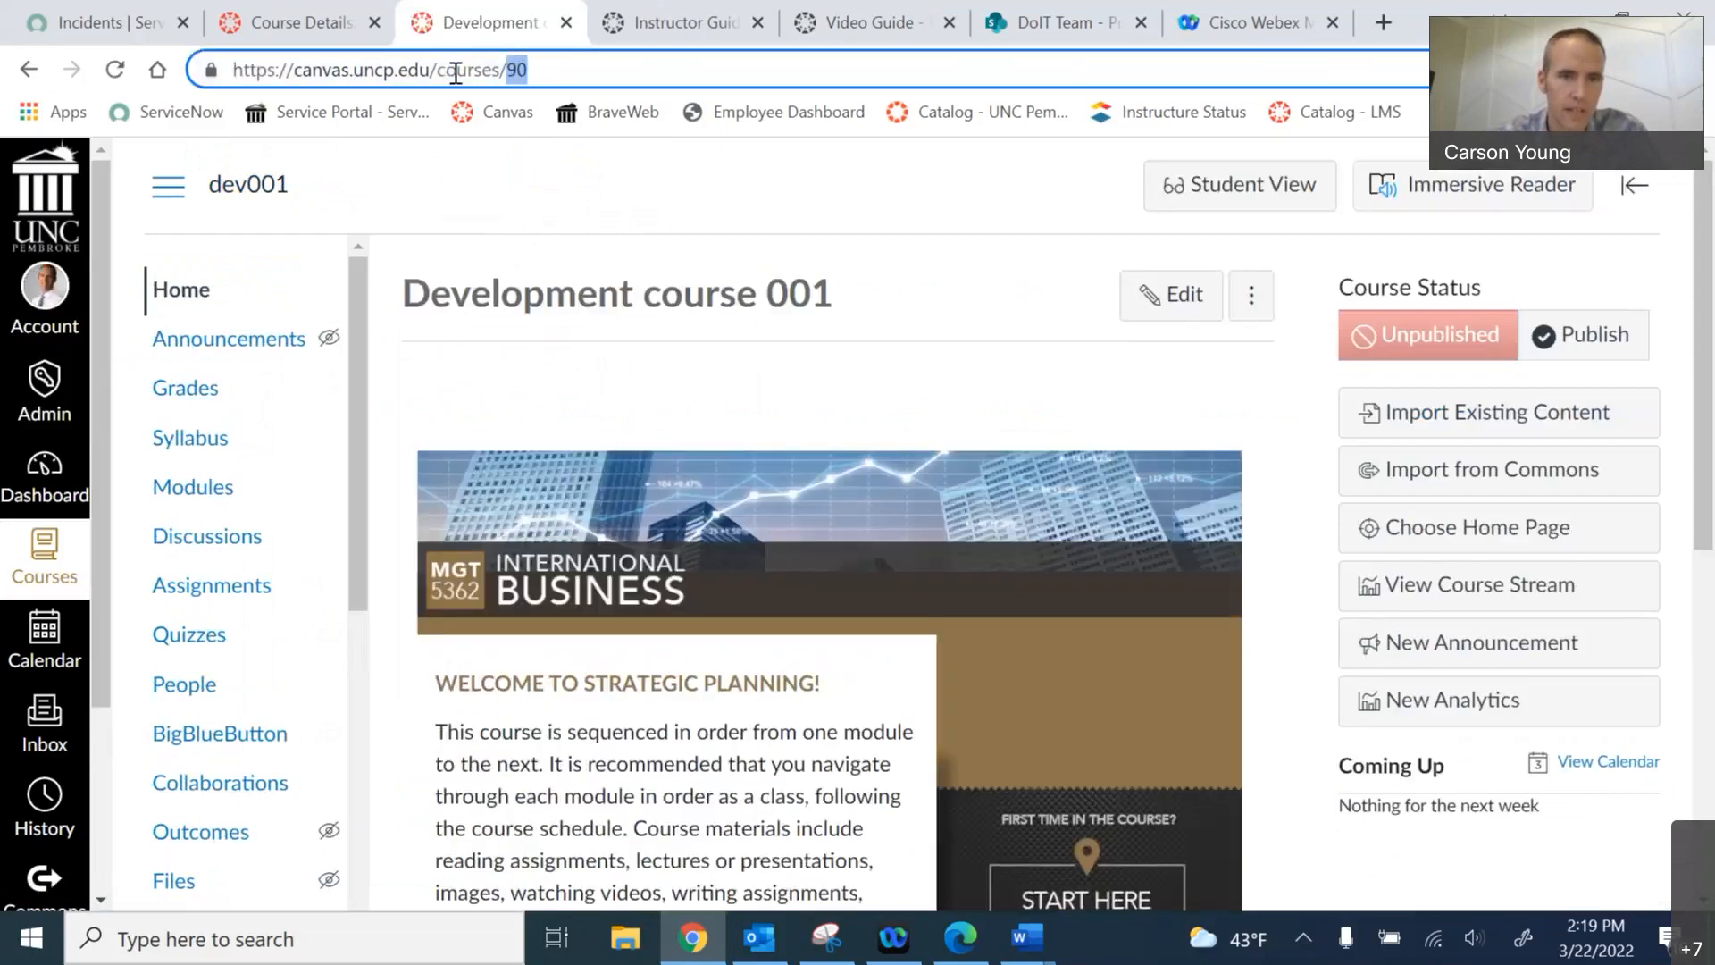
right_click(516, 72)
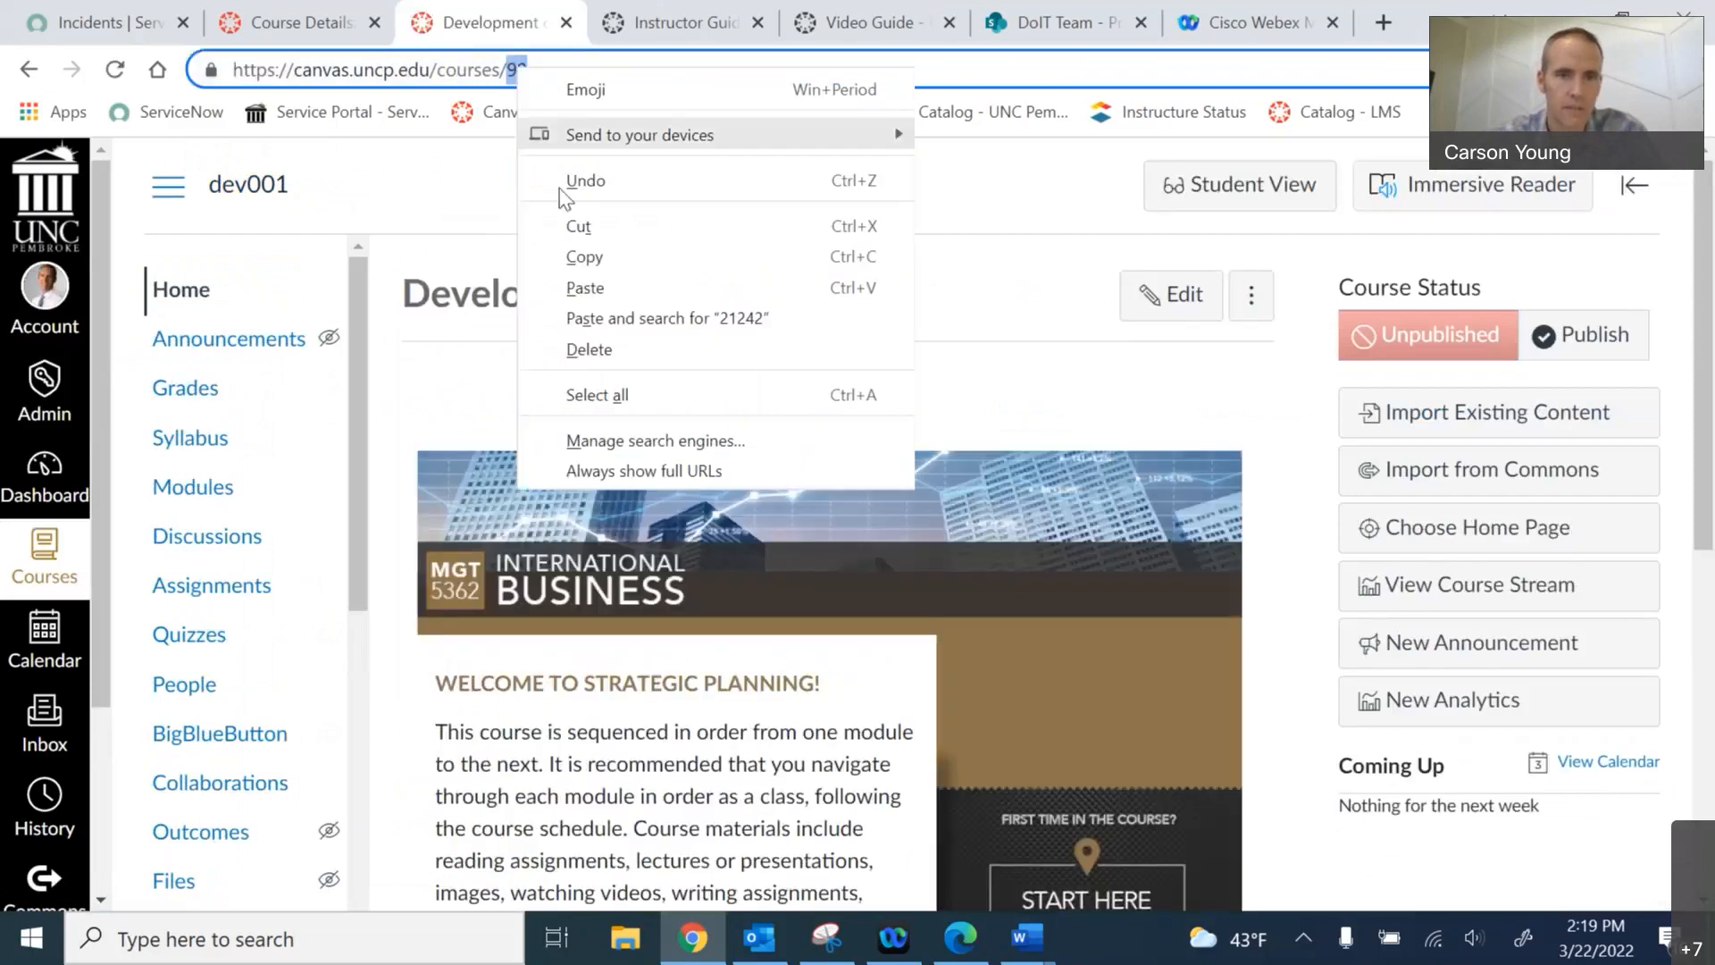
left_click(616, 259)
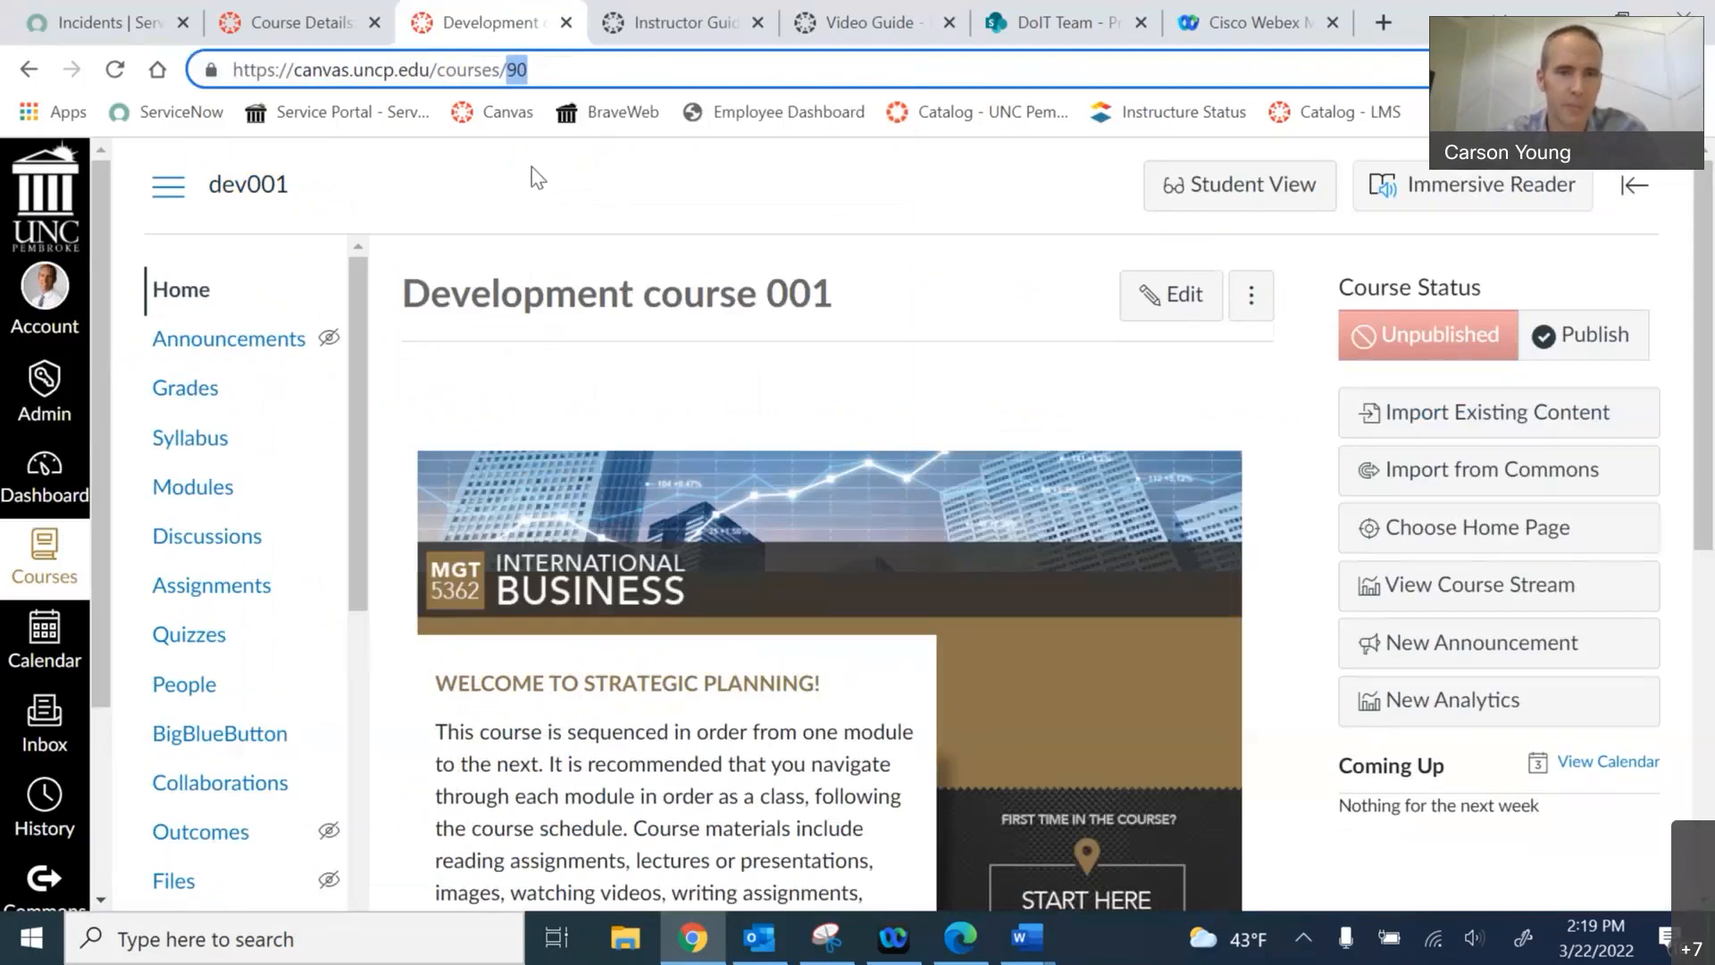
- Return to the TestCourse101 settings and open the Import Course Content page
left_click(308, 22)
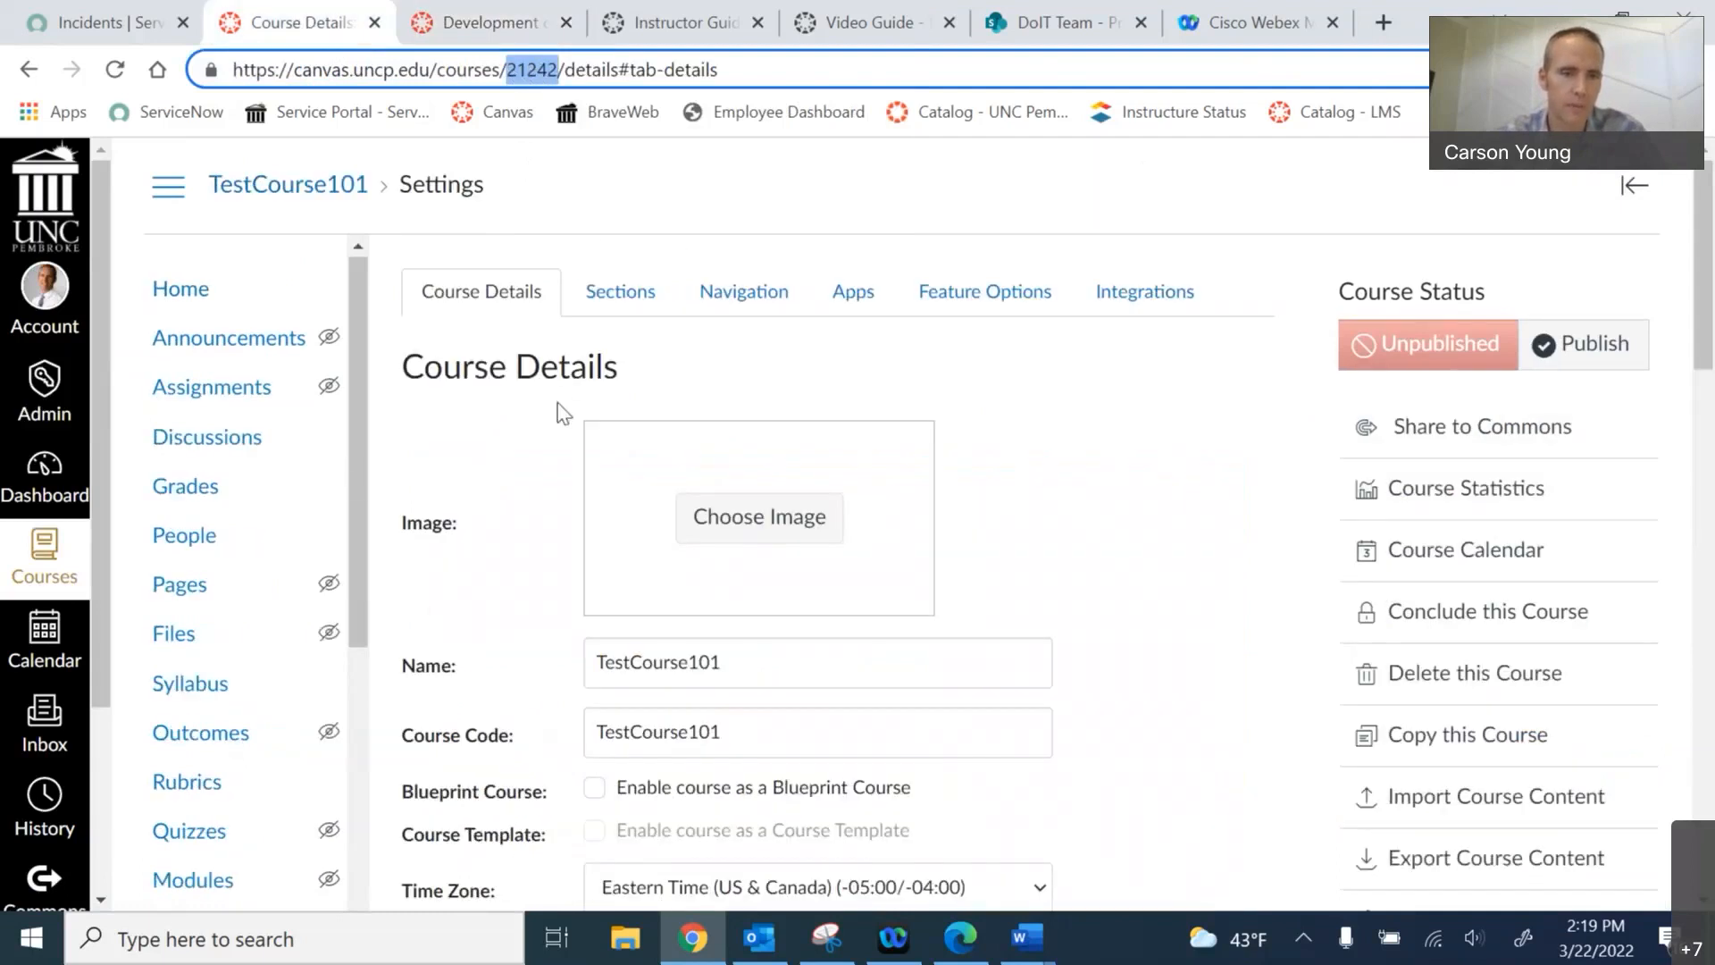
scroll(291, 498, "down", 5)
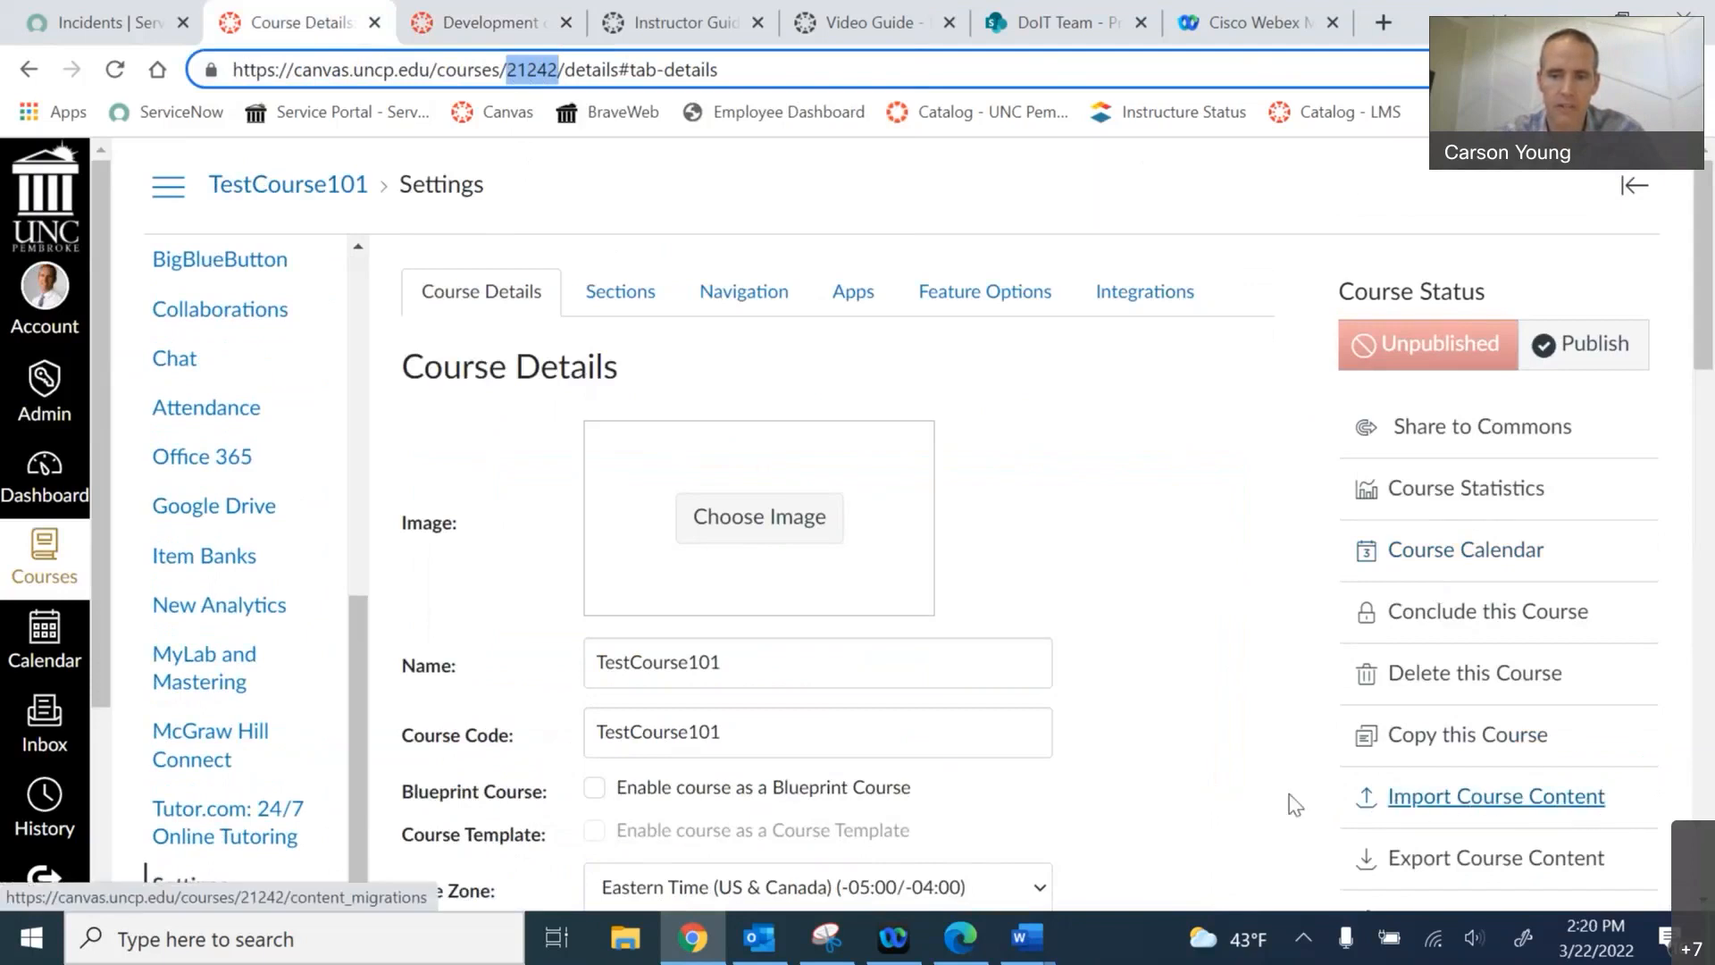
left_click(1510, 804)
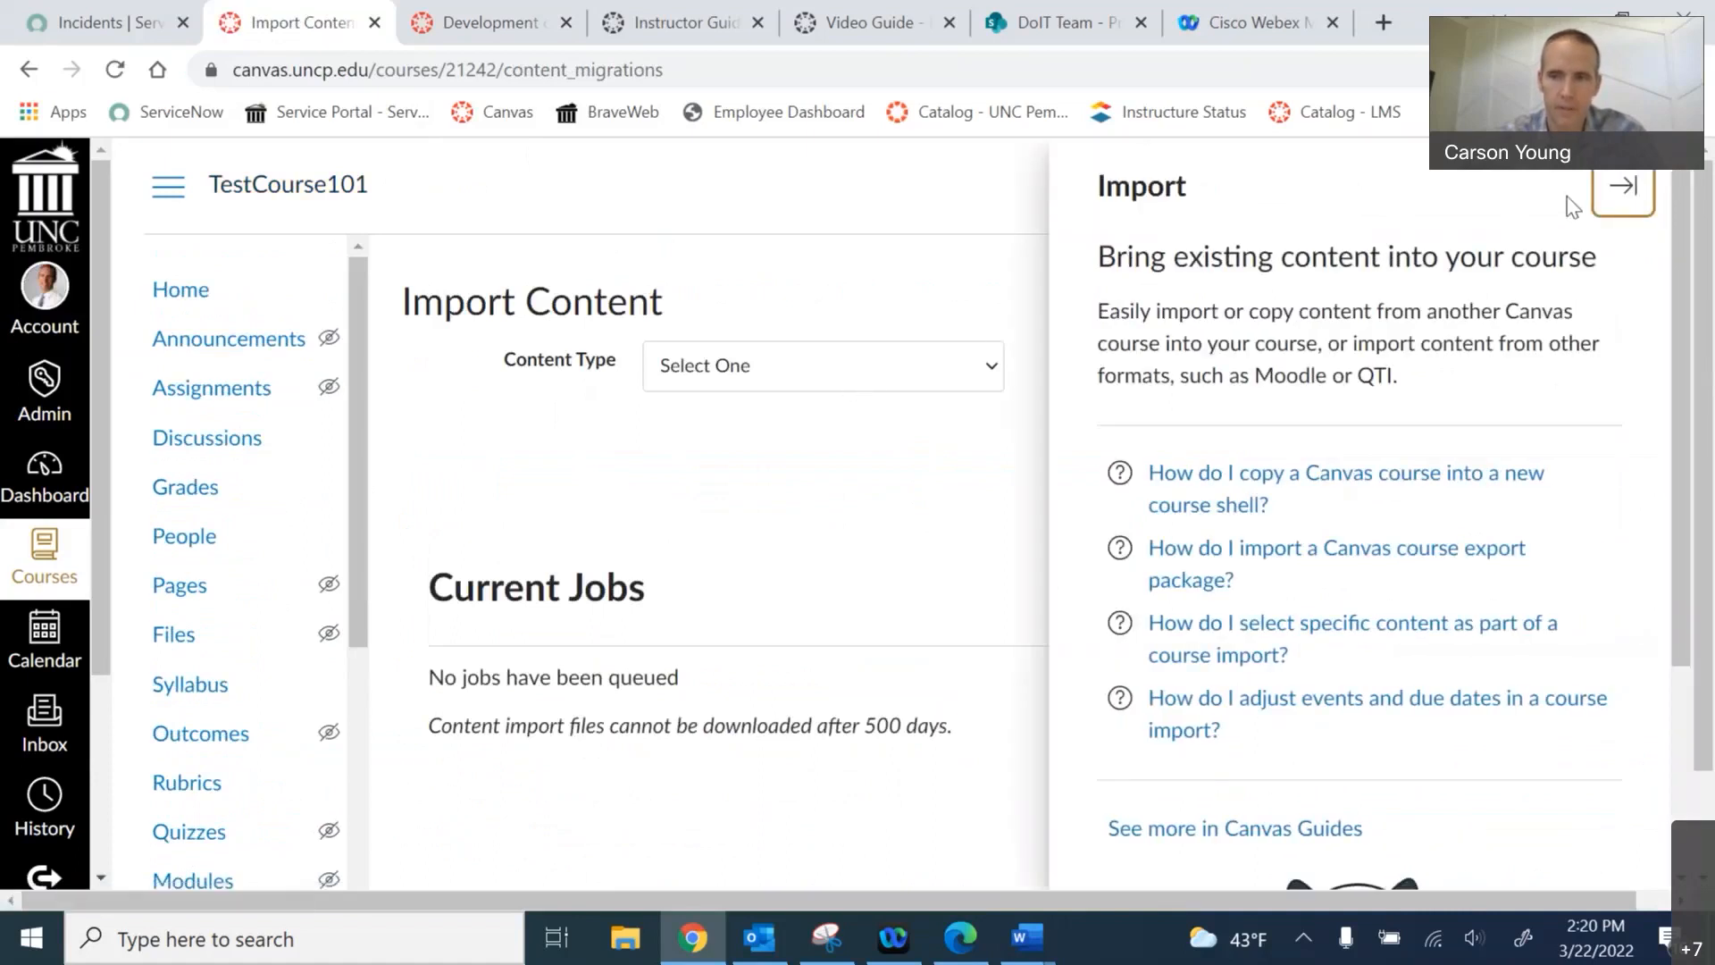
- Set the import to Copy a Canvas Course, search for course 90 and choose A Online Human Resource Management as the source
left_click(1623, 185)
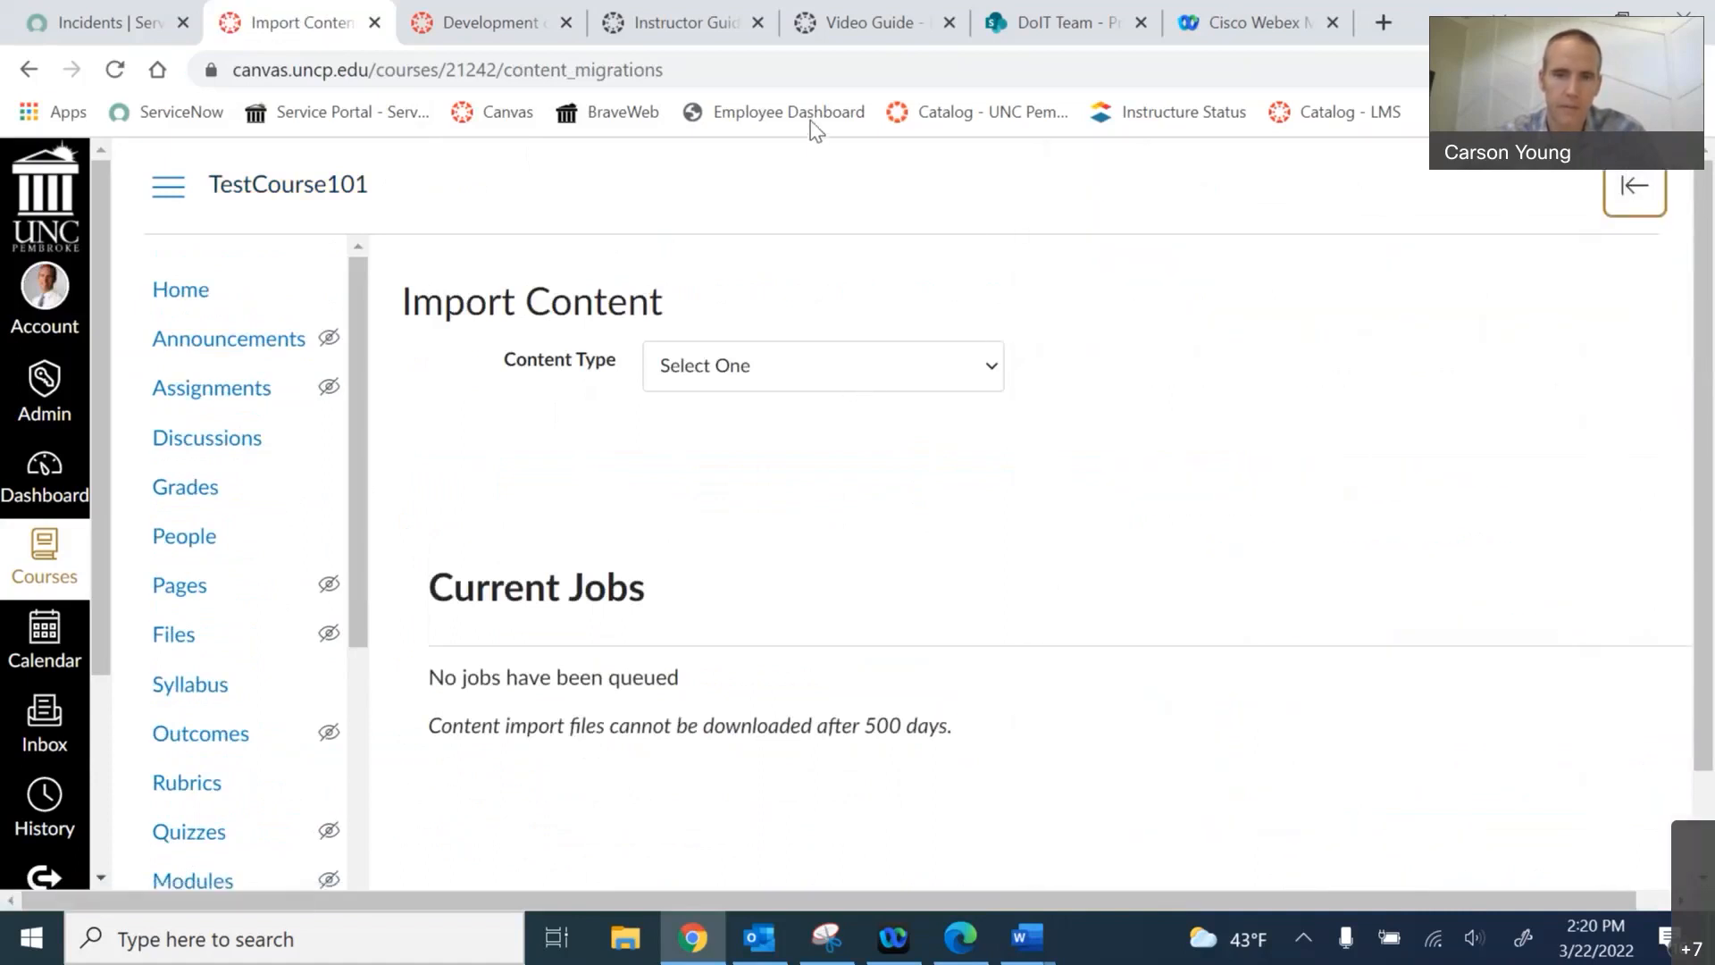
left_click(795, 368)
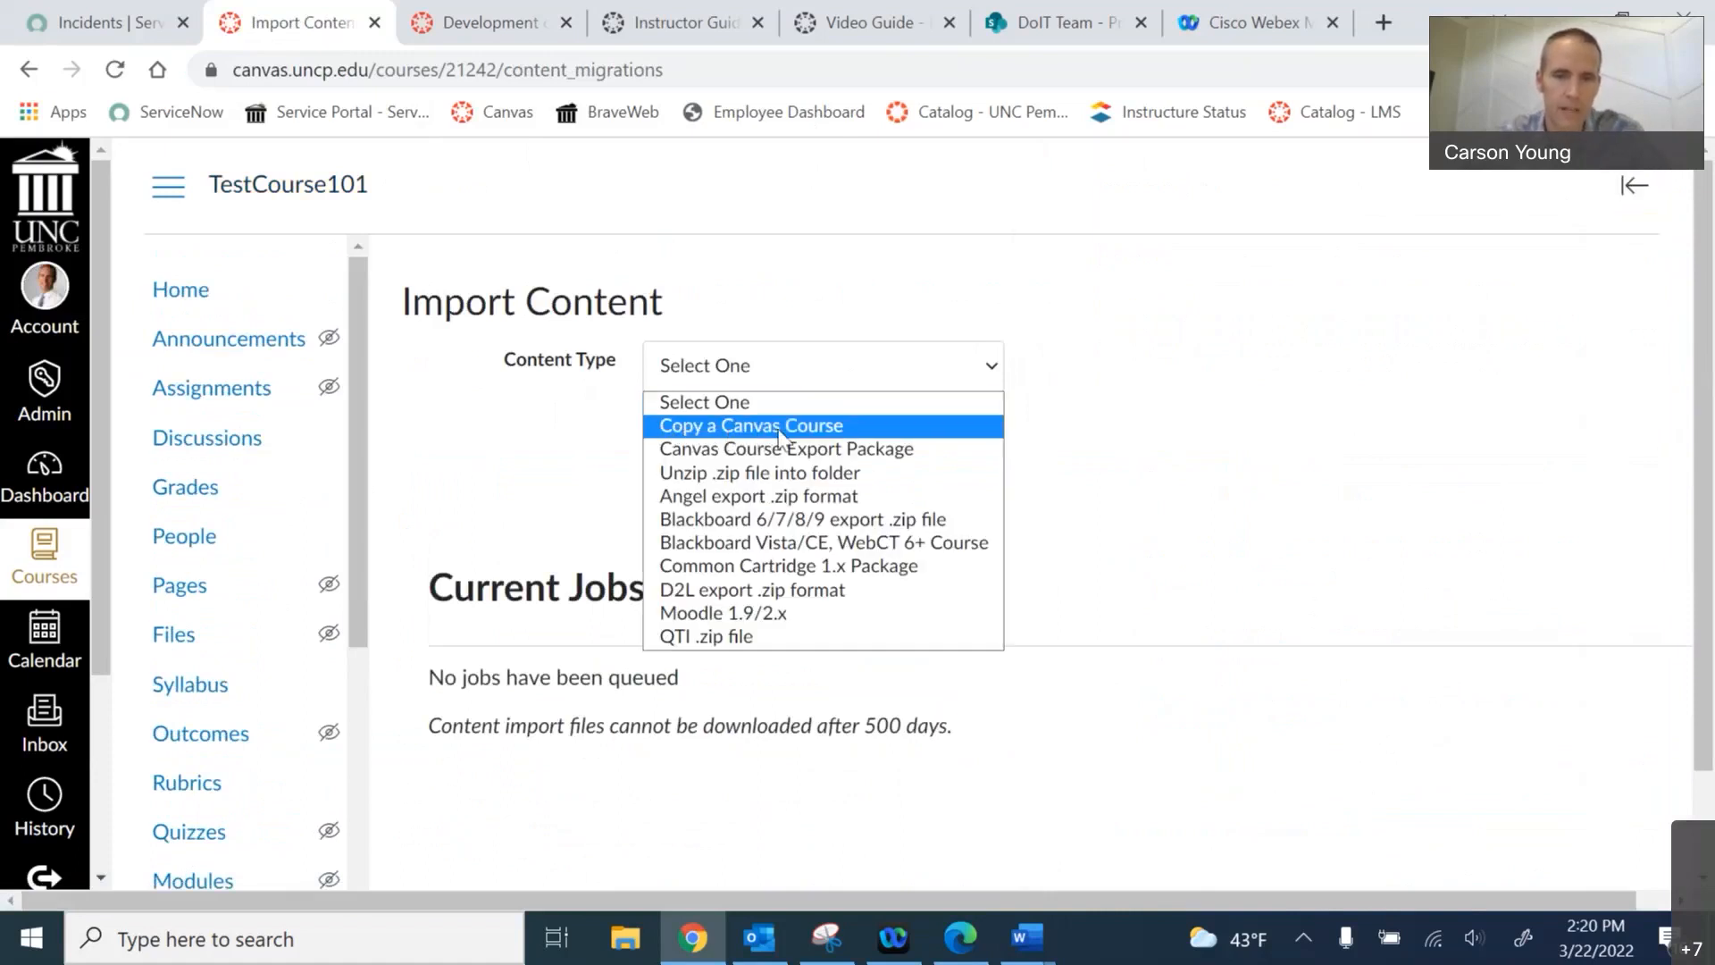
left_click(849, 423)
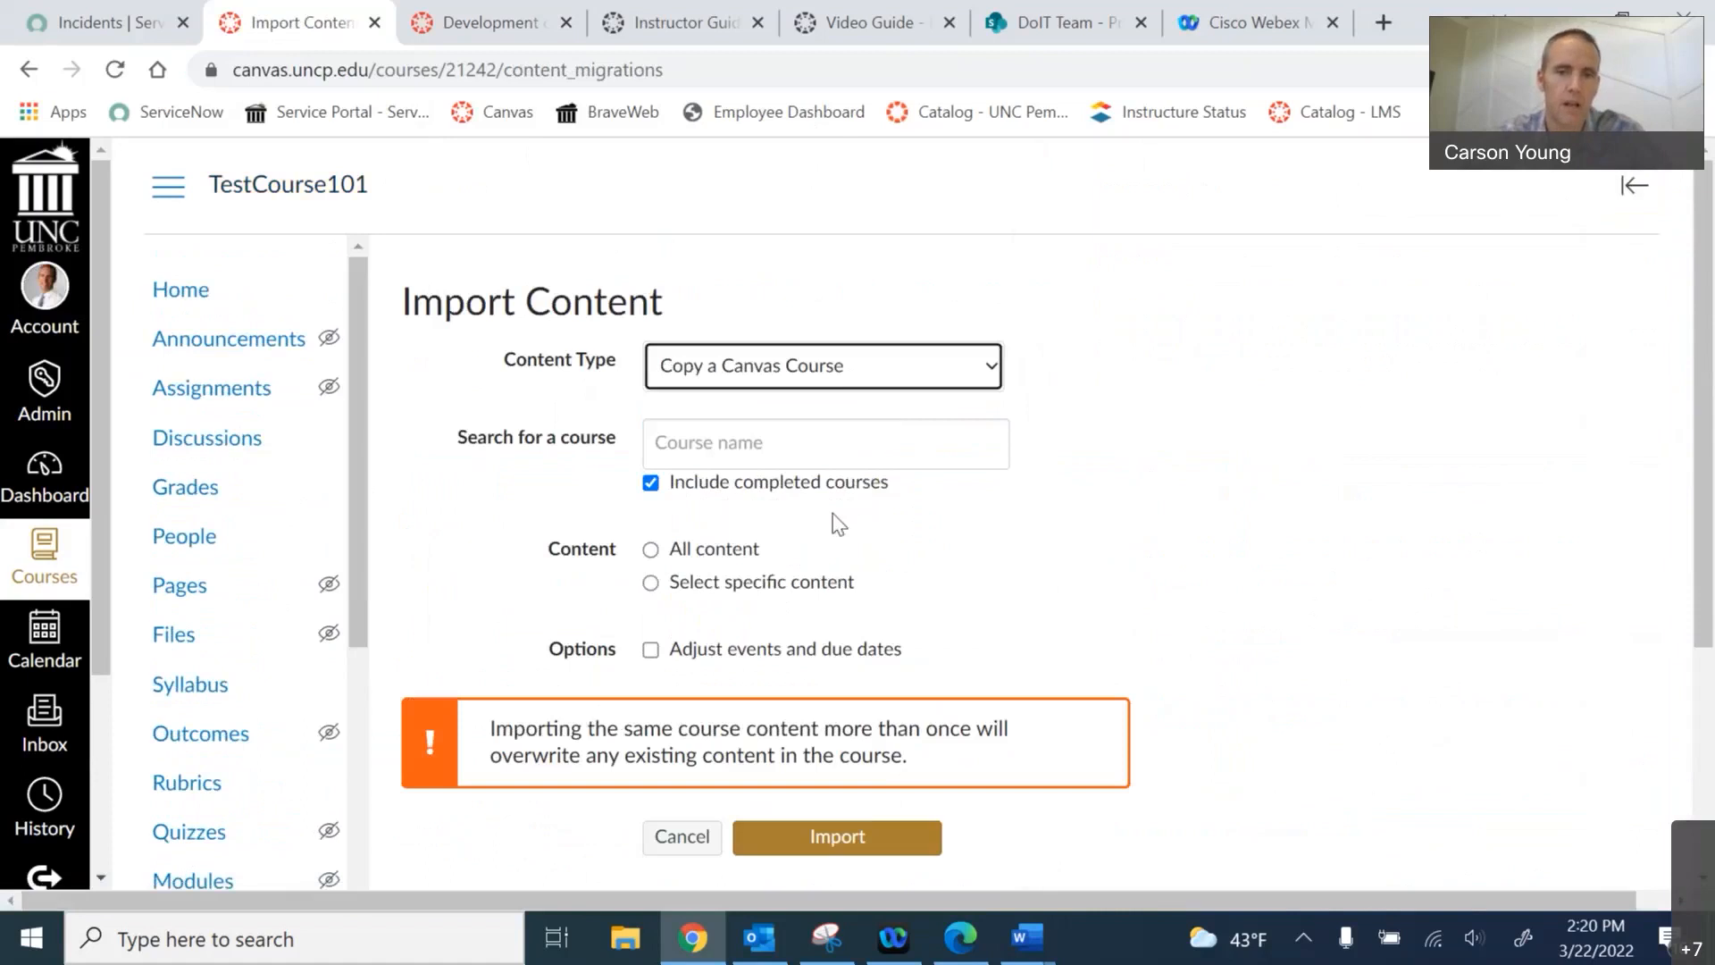
left_click(796, 444)
type("90")
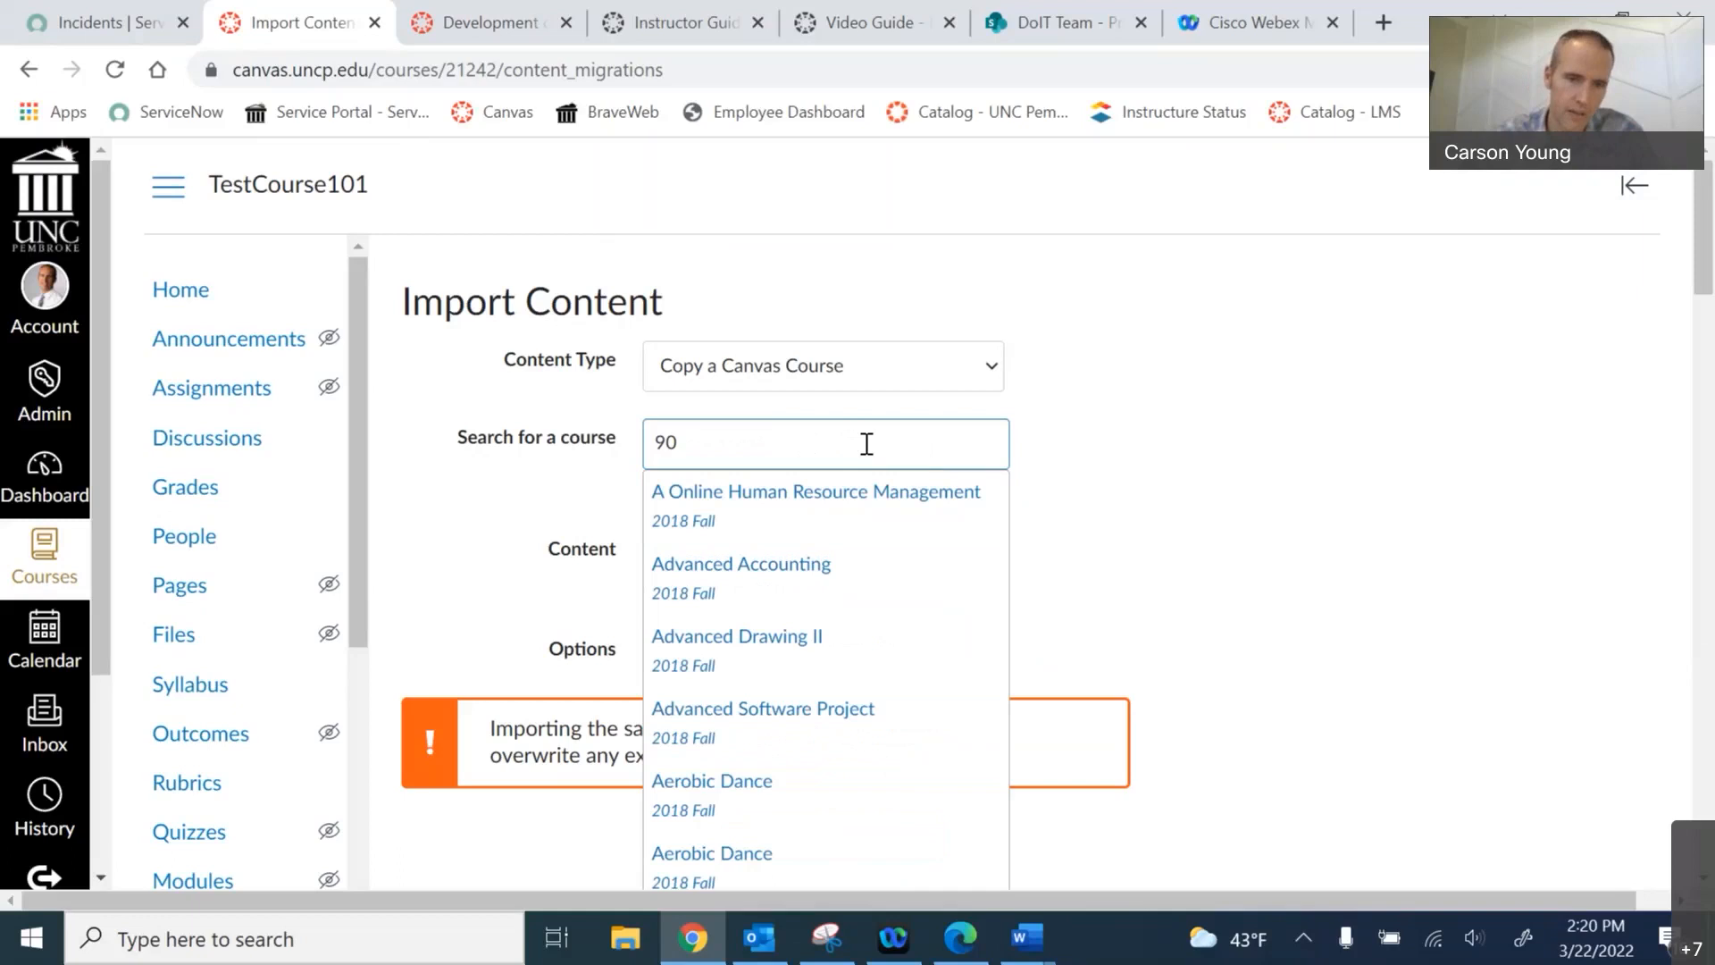
left_click(770, 489)
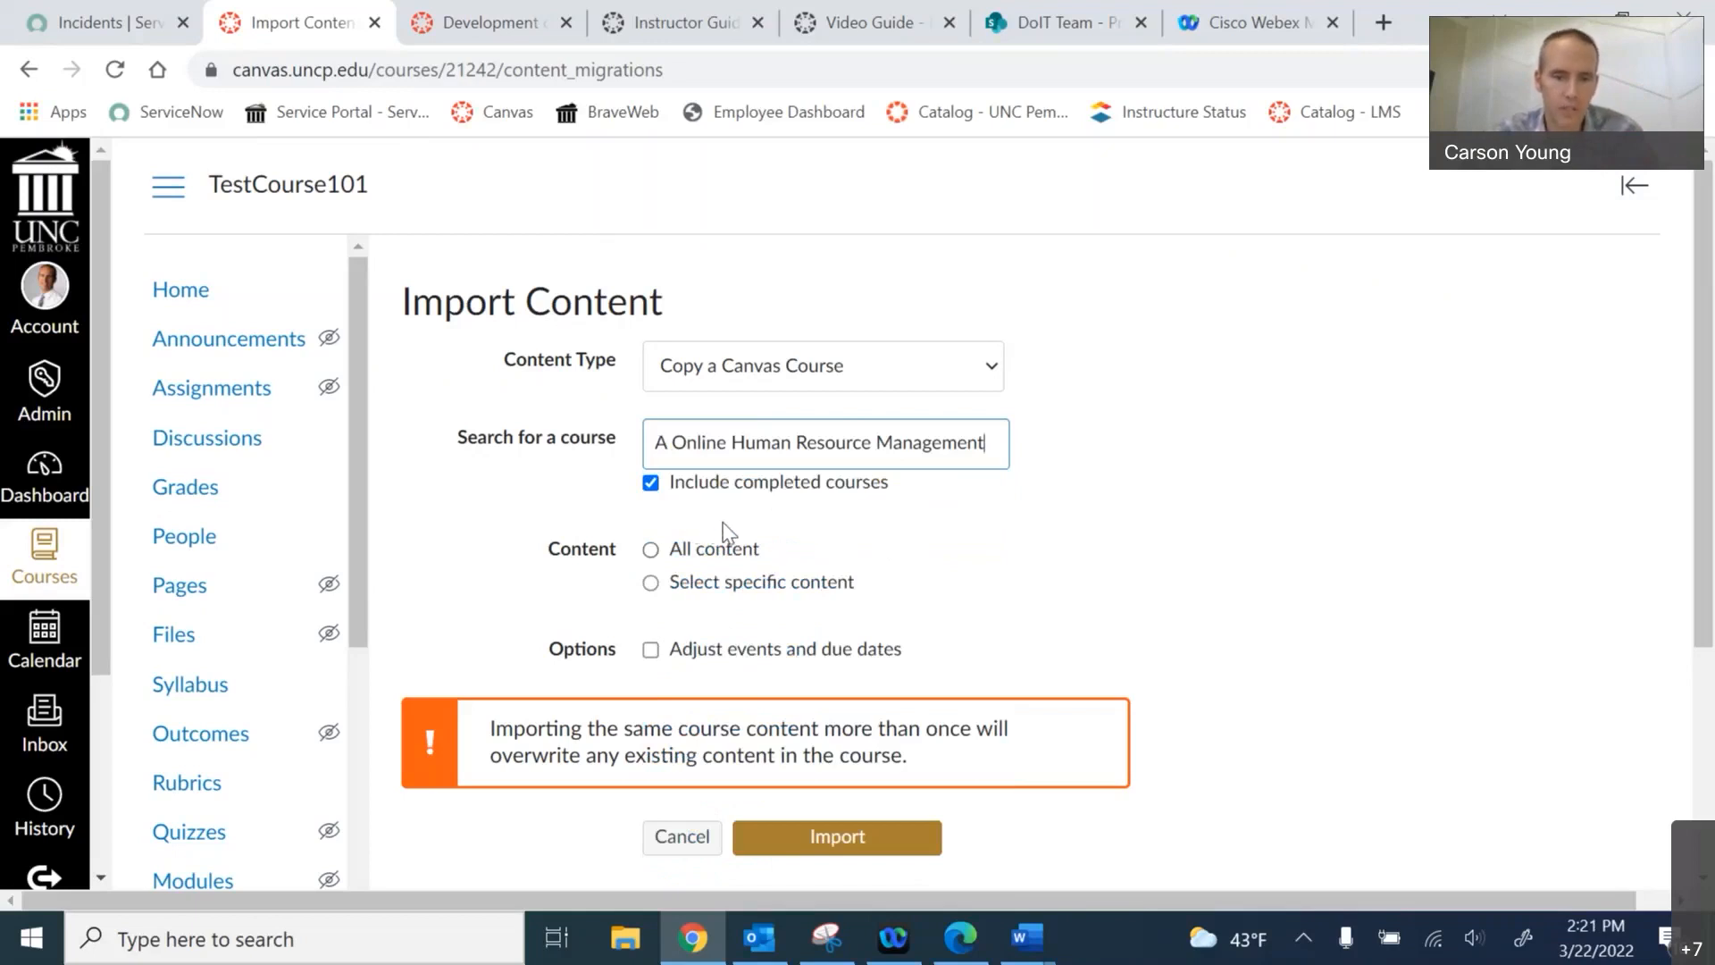
- Limit the import to specific content instead of all content and start the import
scroll(650, 576, "down", 2)
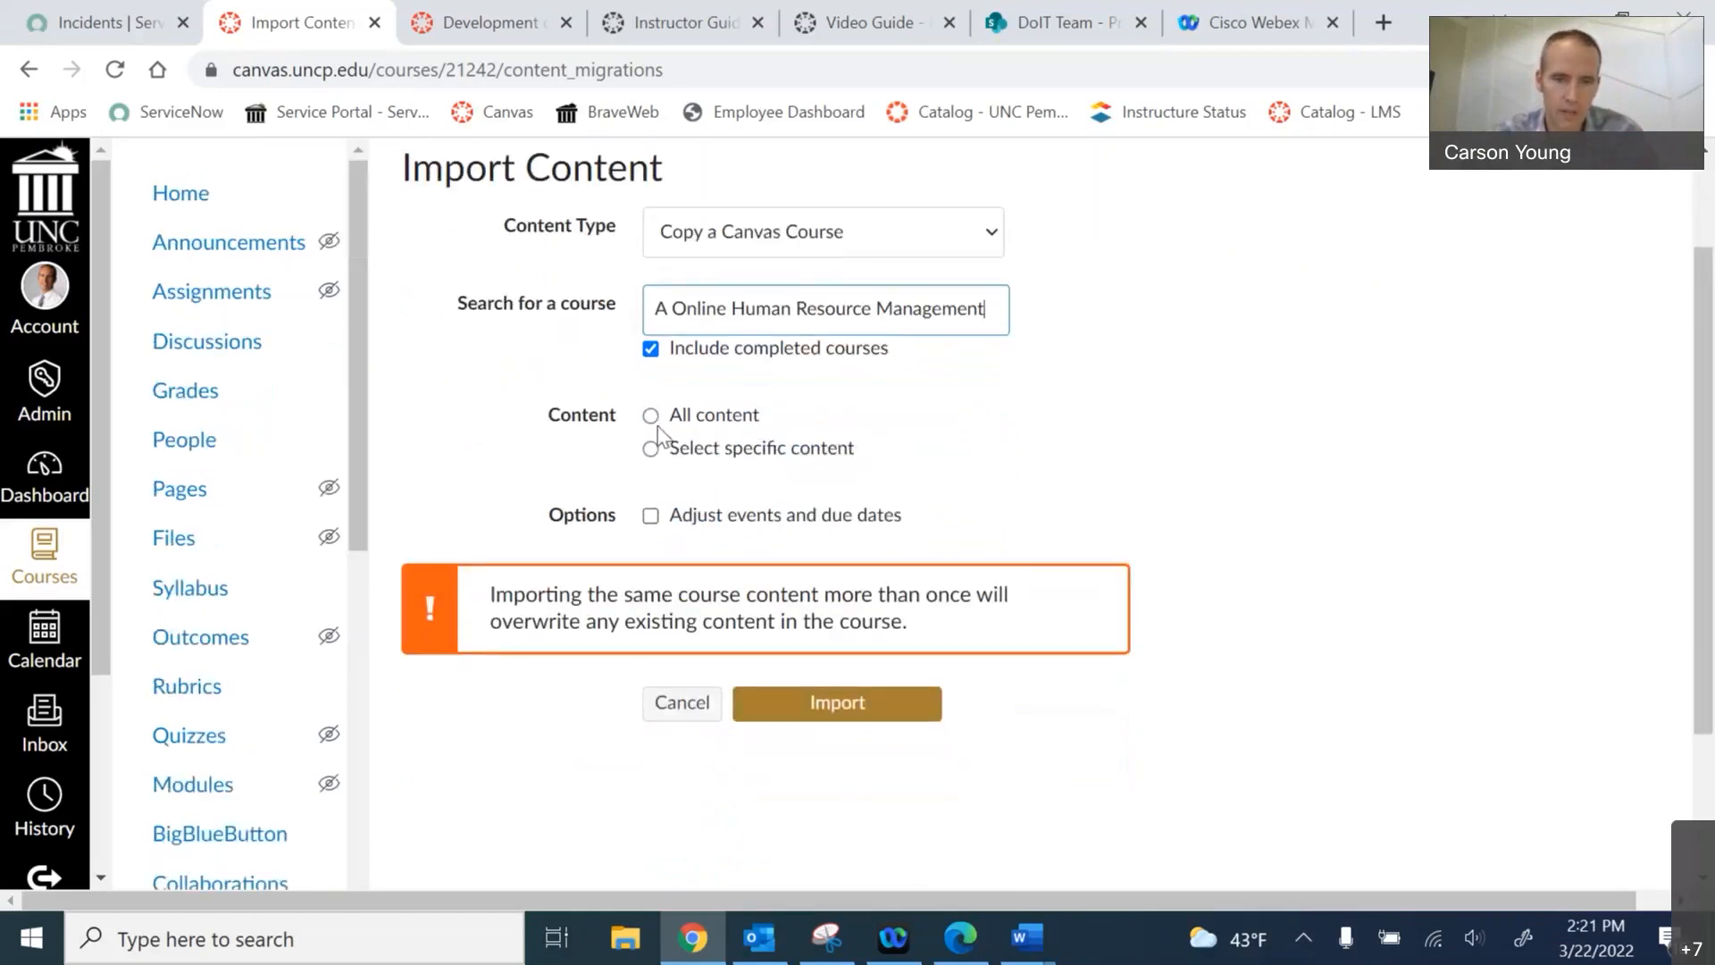
left_click(651, 416)
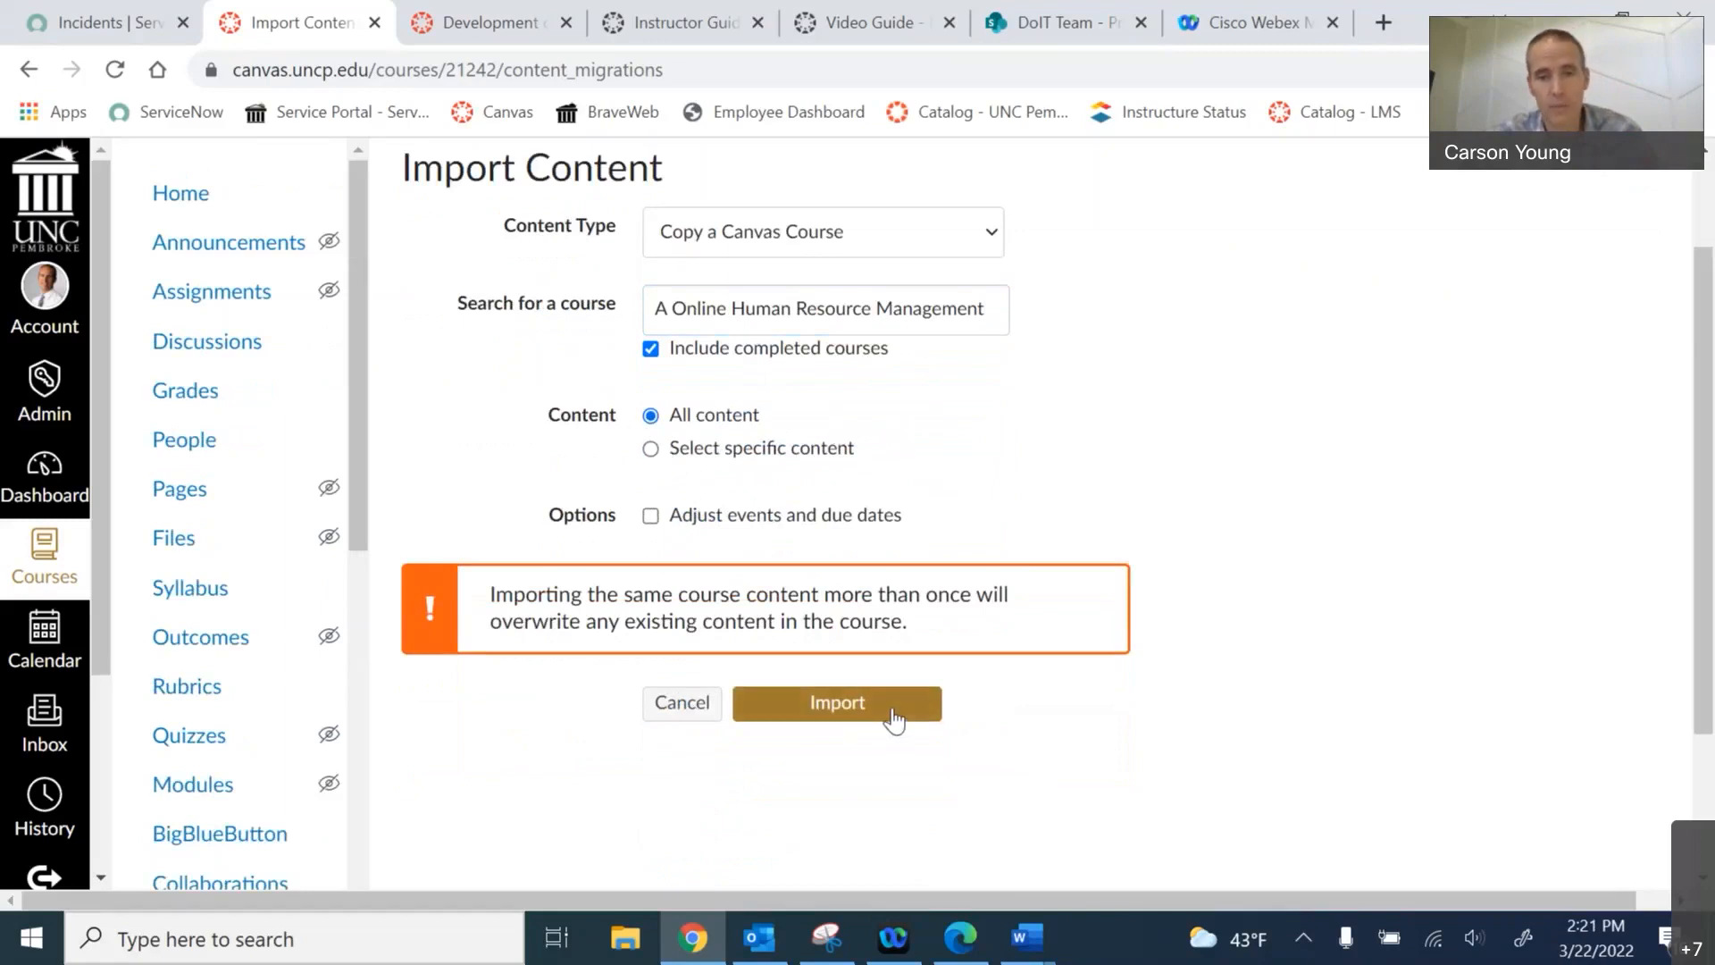
left_click(652, 451)
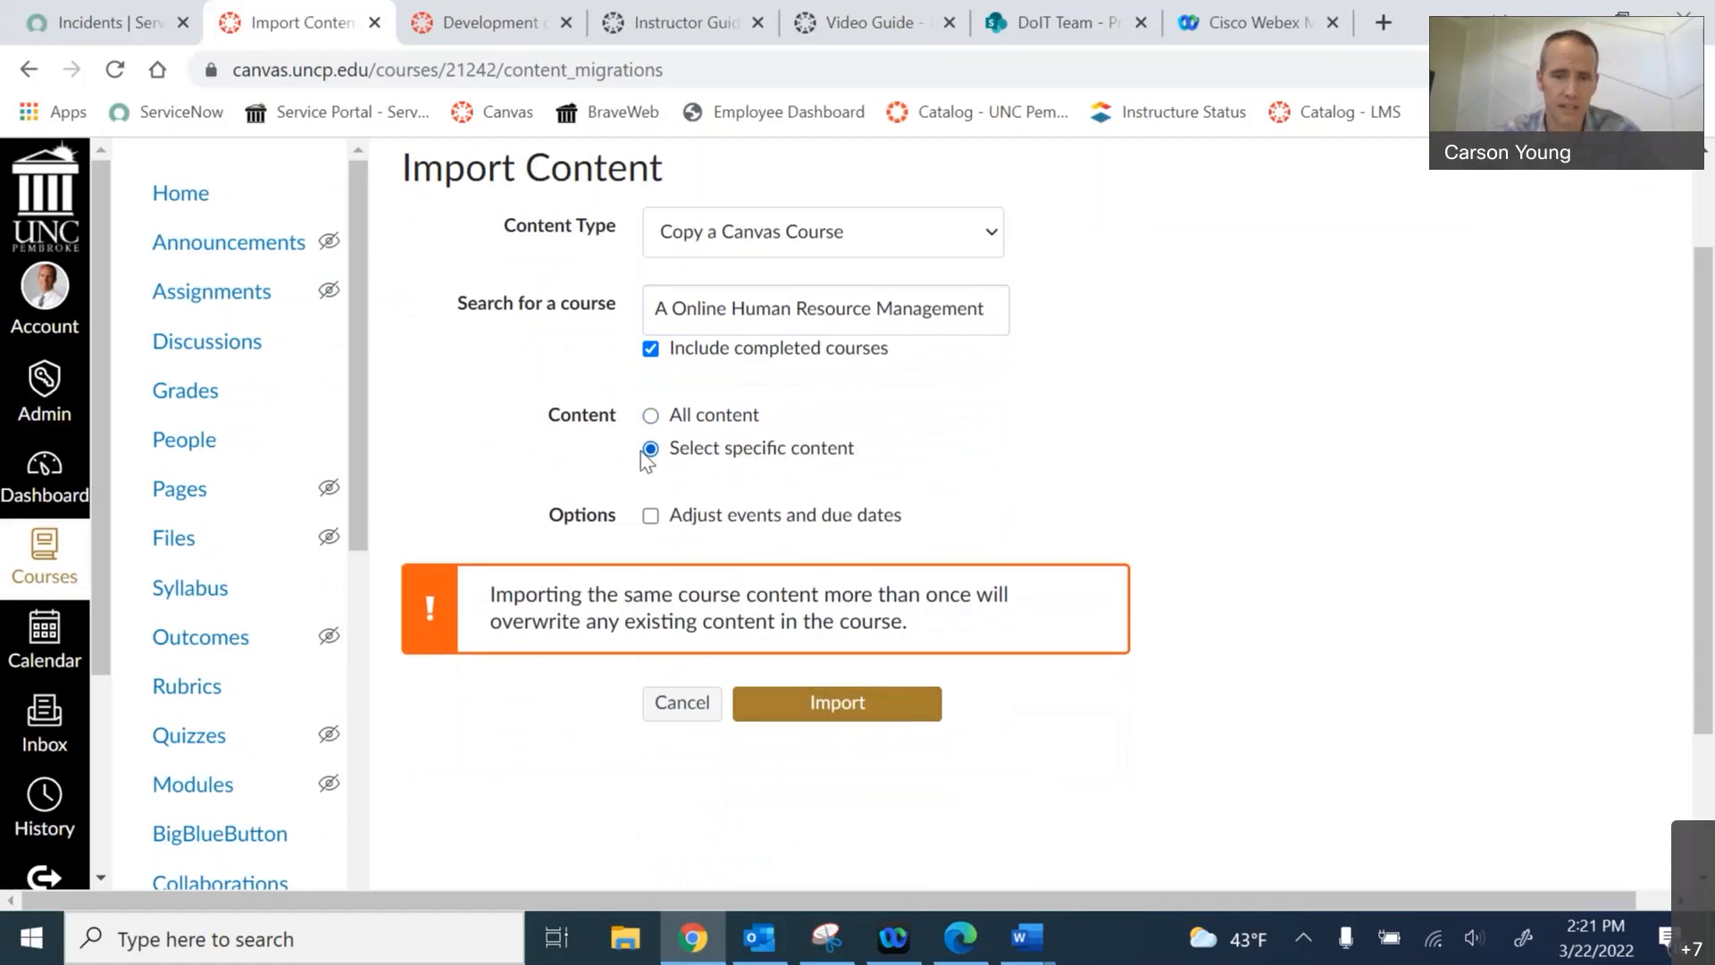
left_click(888, 708)
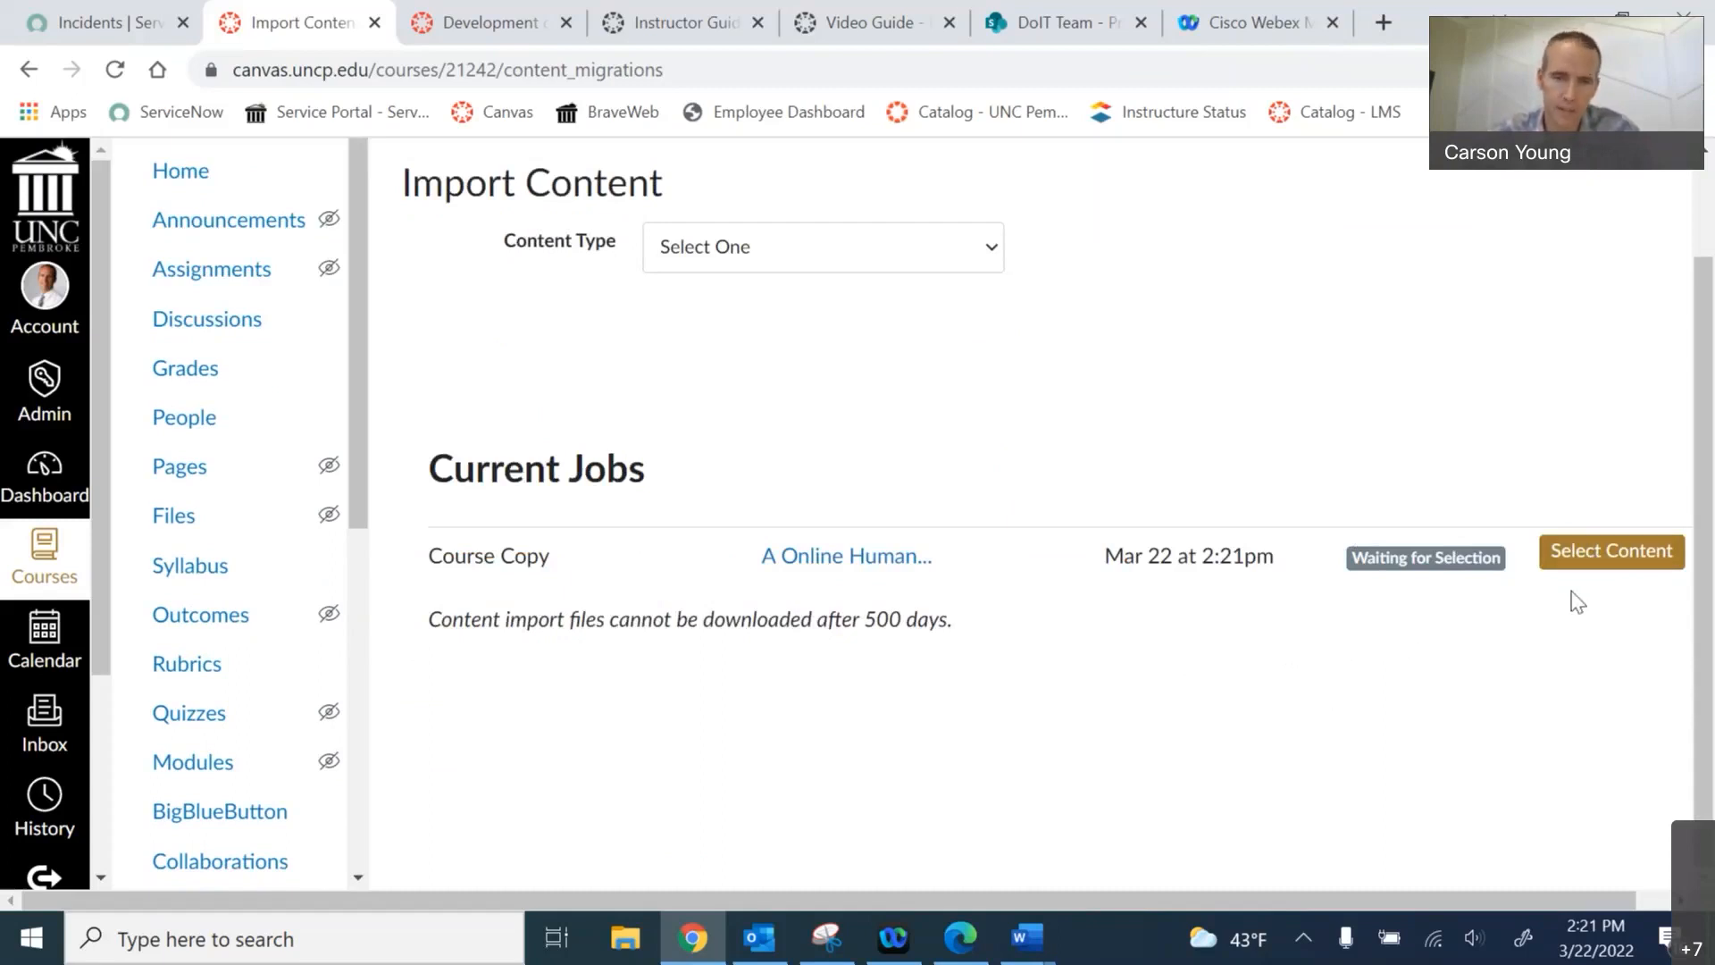
- Open the content selection for the queued course copy and include the Exams and Course Documents modules
left_click(1608, 552)
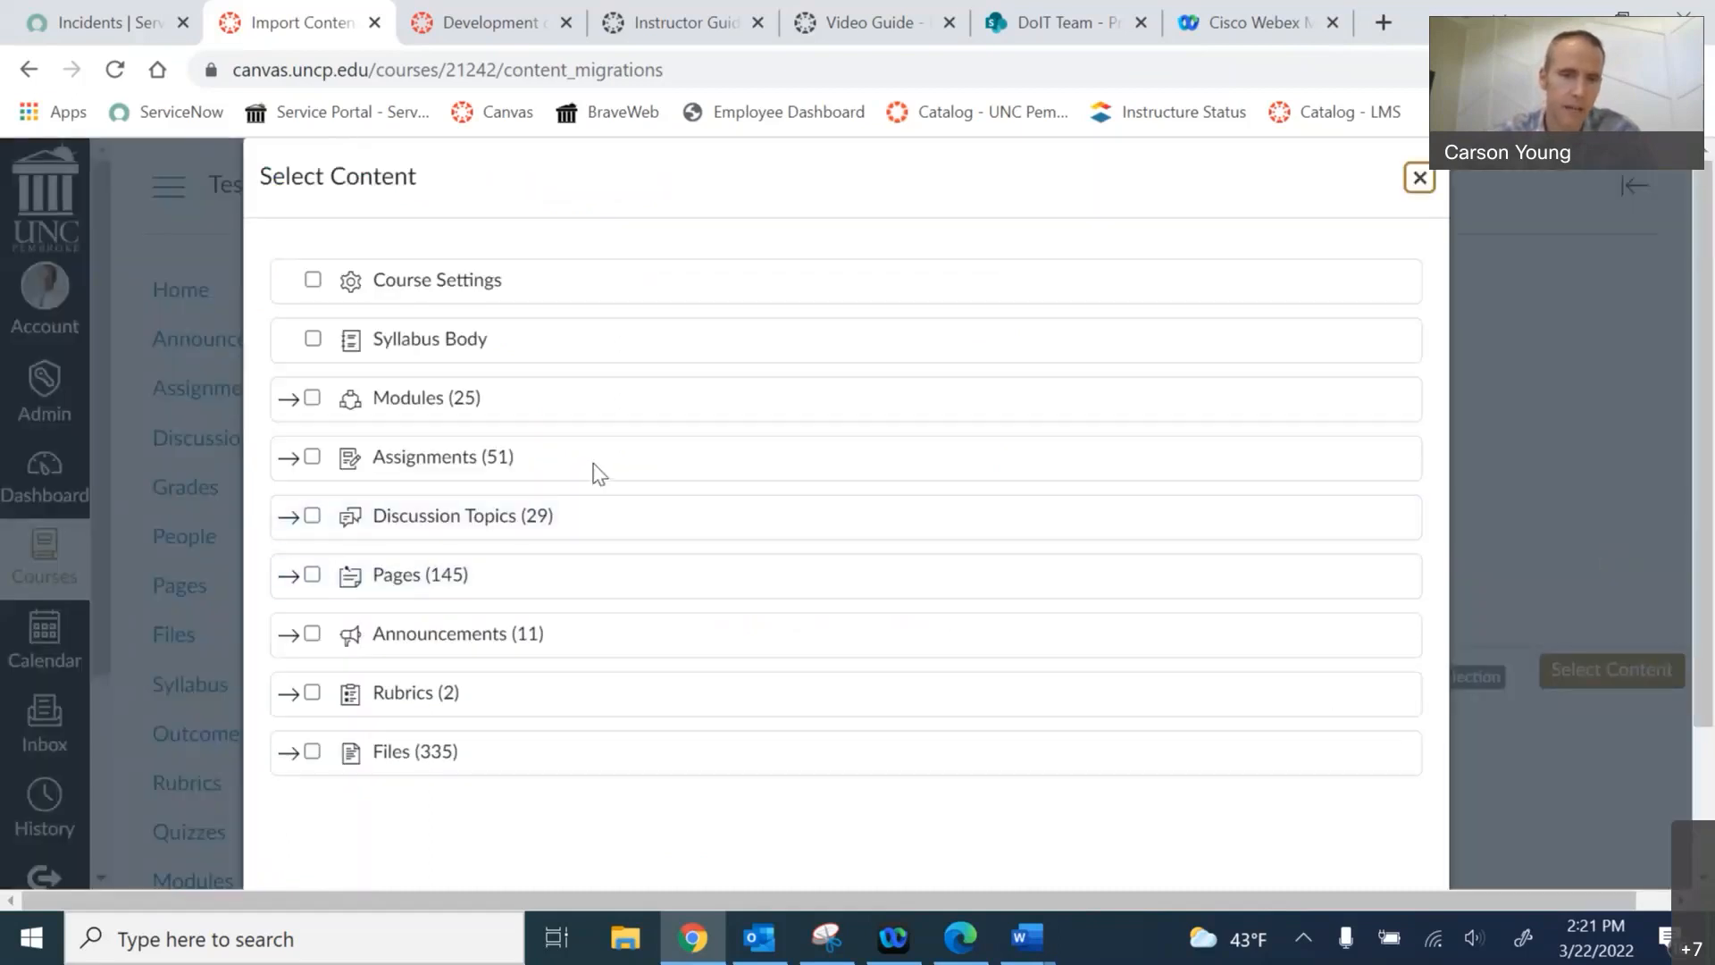
left_click(287, 400)
scroll(287, 420, "down", 3)
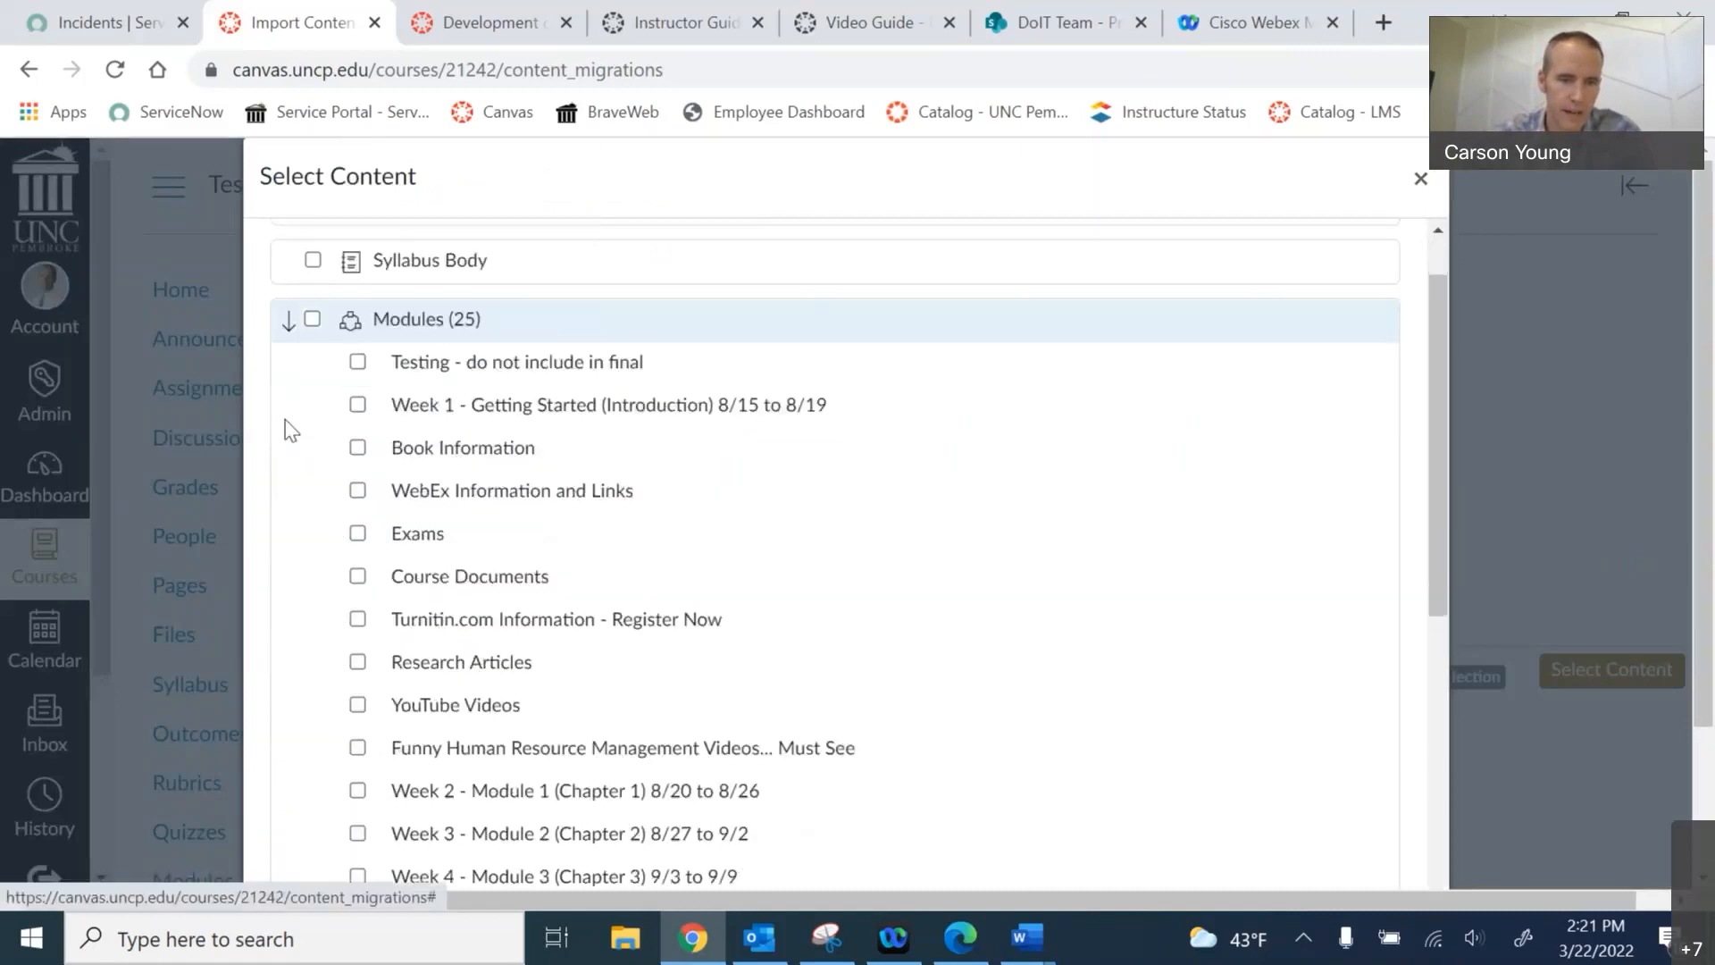
left_click(357, 345)
left_click(358, 386)
scroll(307, 421, "up", 1)
scroll(308, 424, "up", 2)
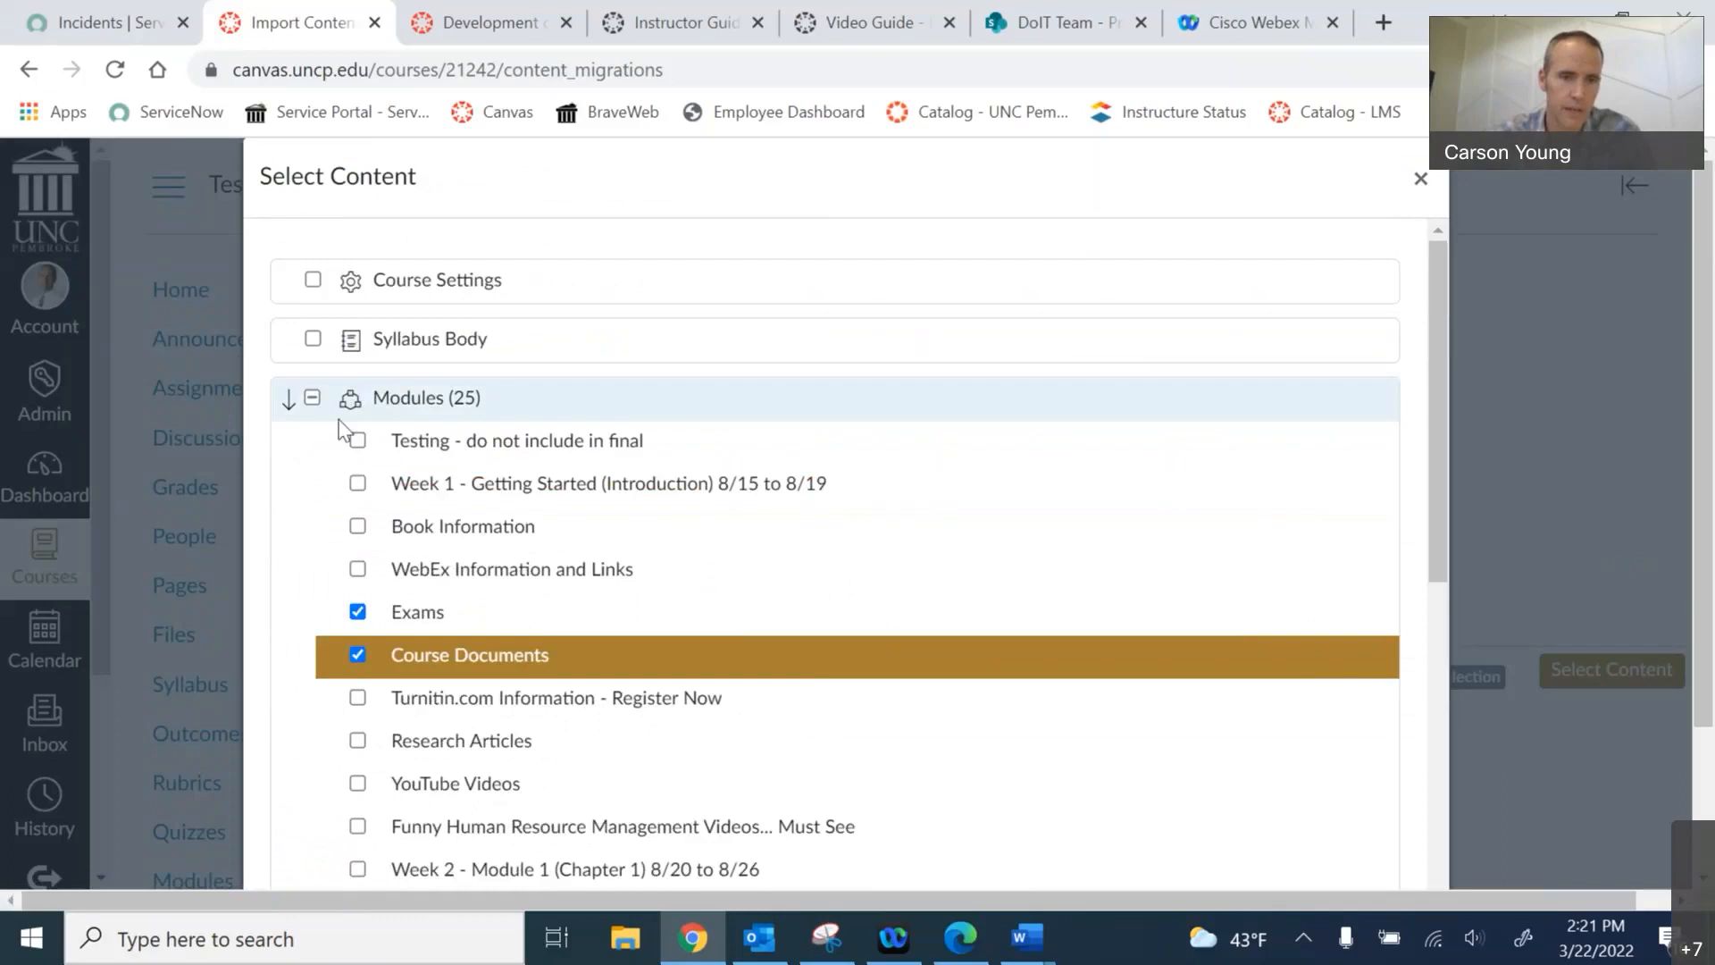
left_click(288, 400)
- Include all three Term Paper assignments: the 3 Pages, 5 Pages and Final Term Paper items
left_click(290, 461)
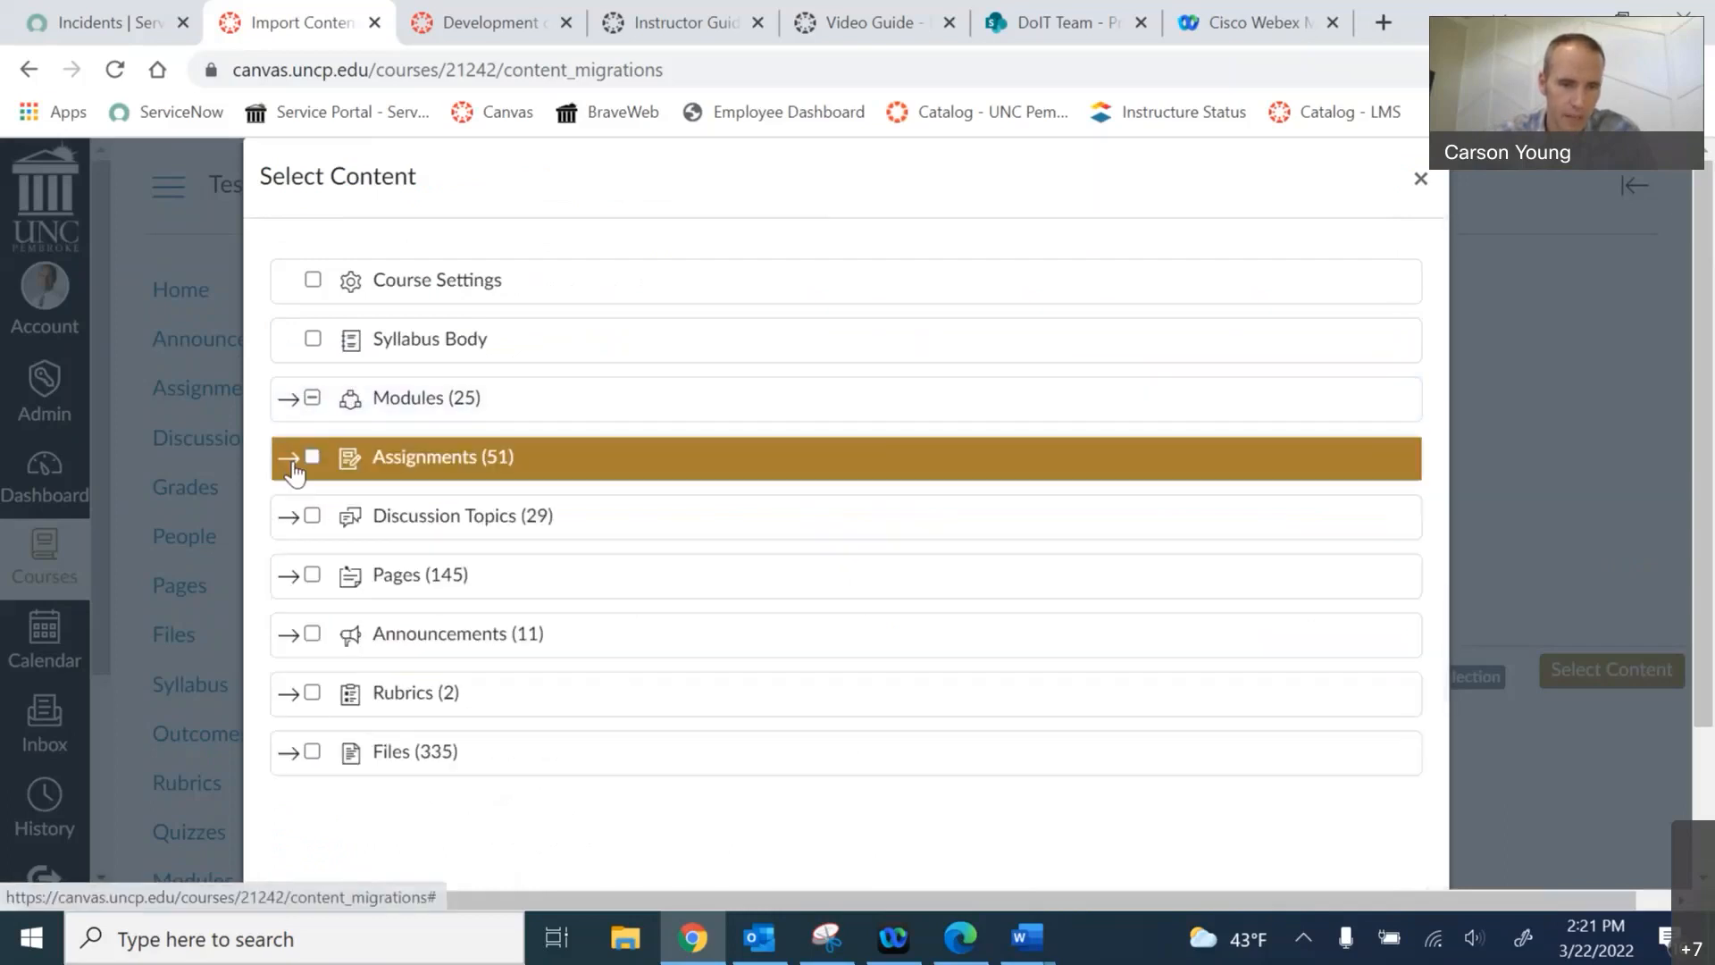
scroll(304, 518, "down", 2)
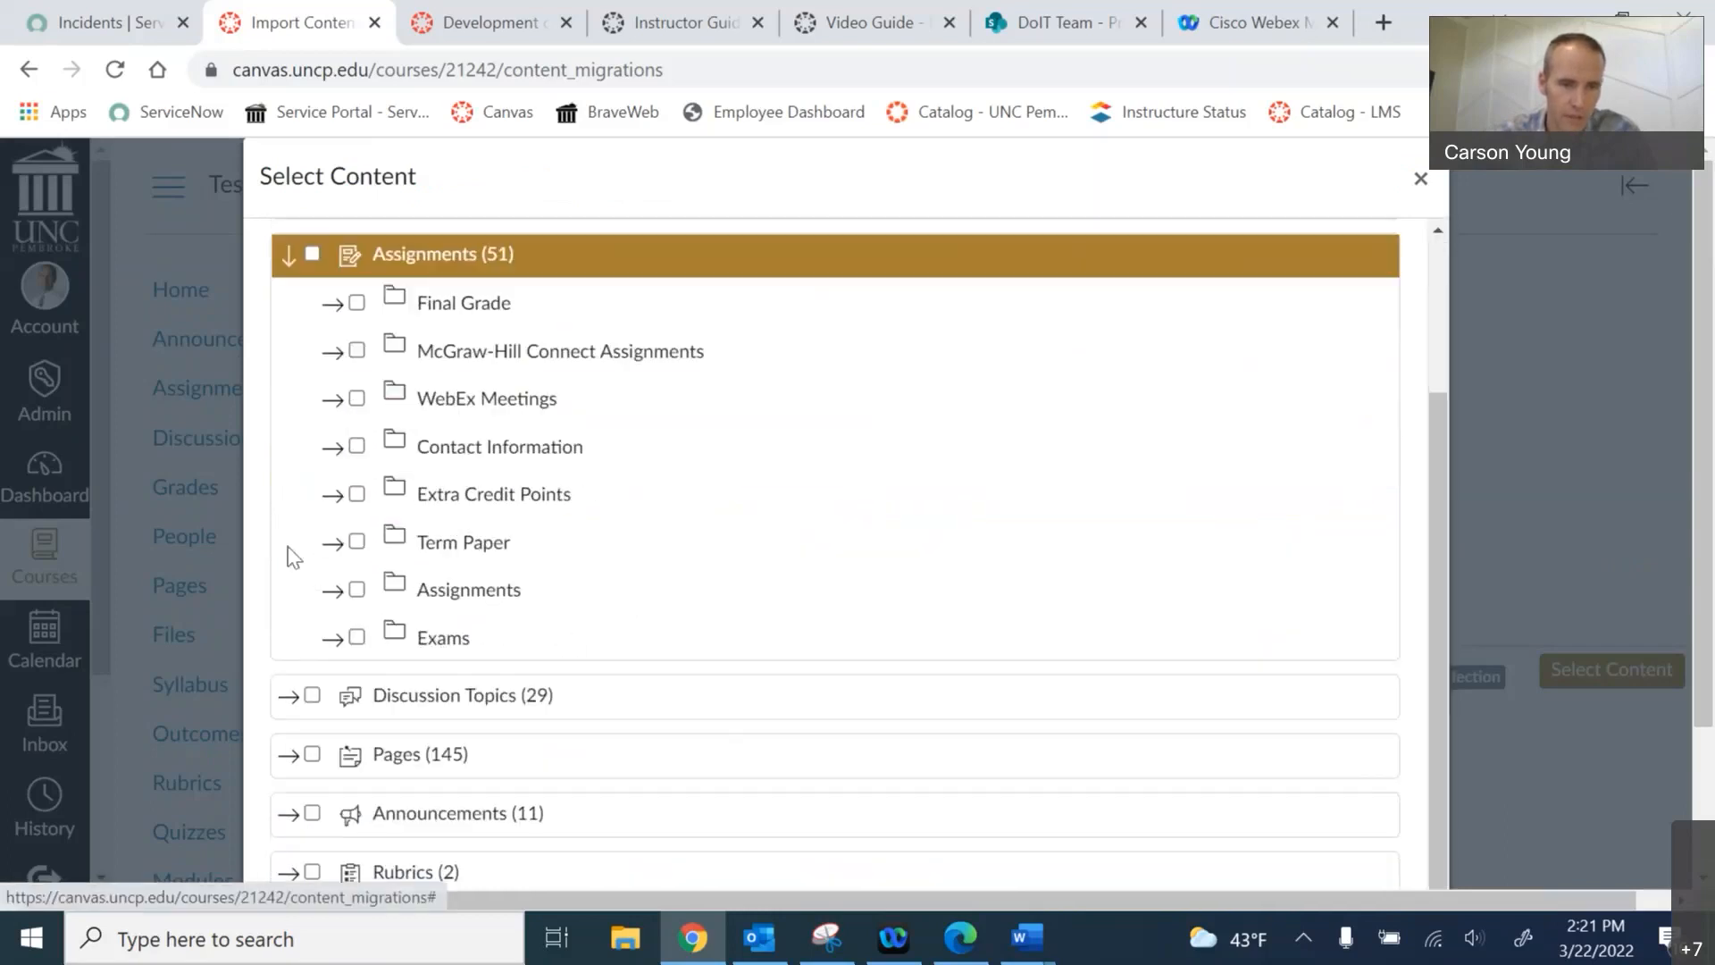
left_click(333, 547)
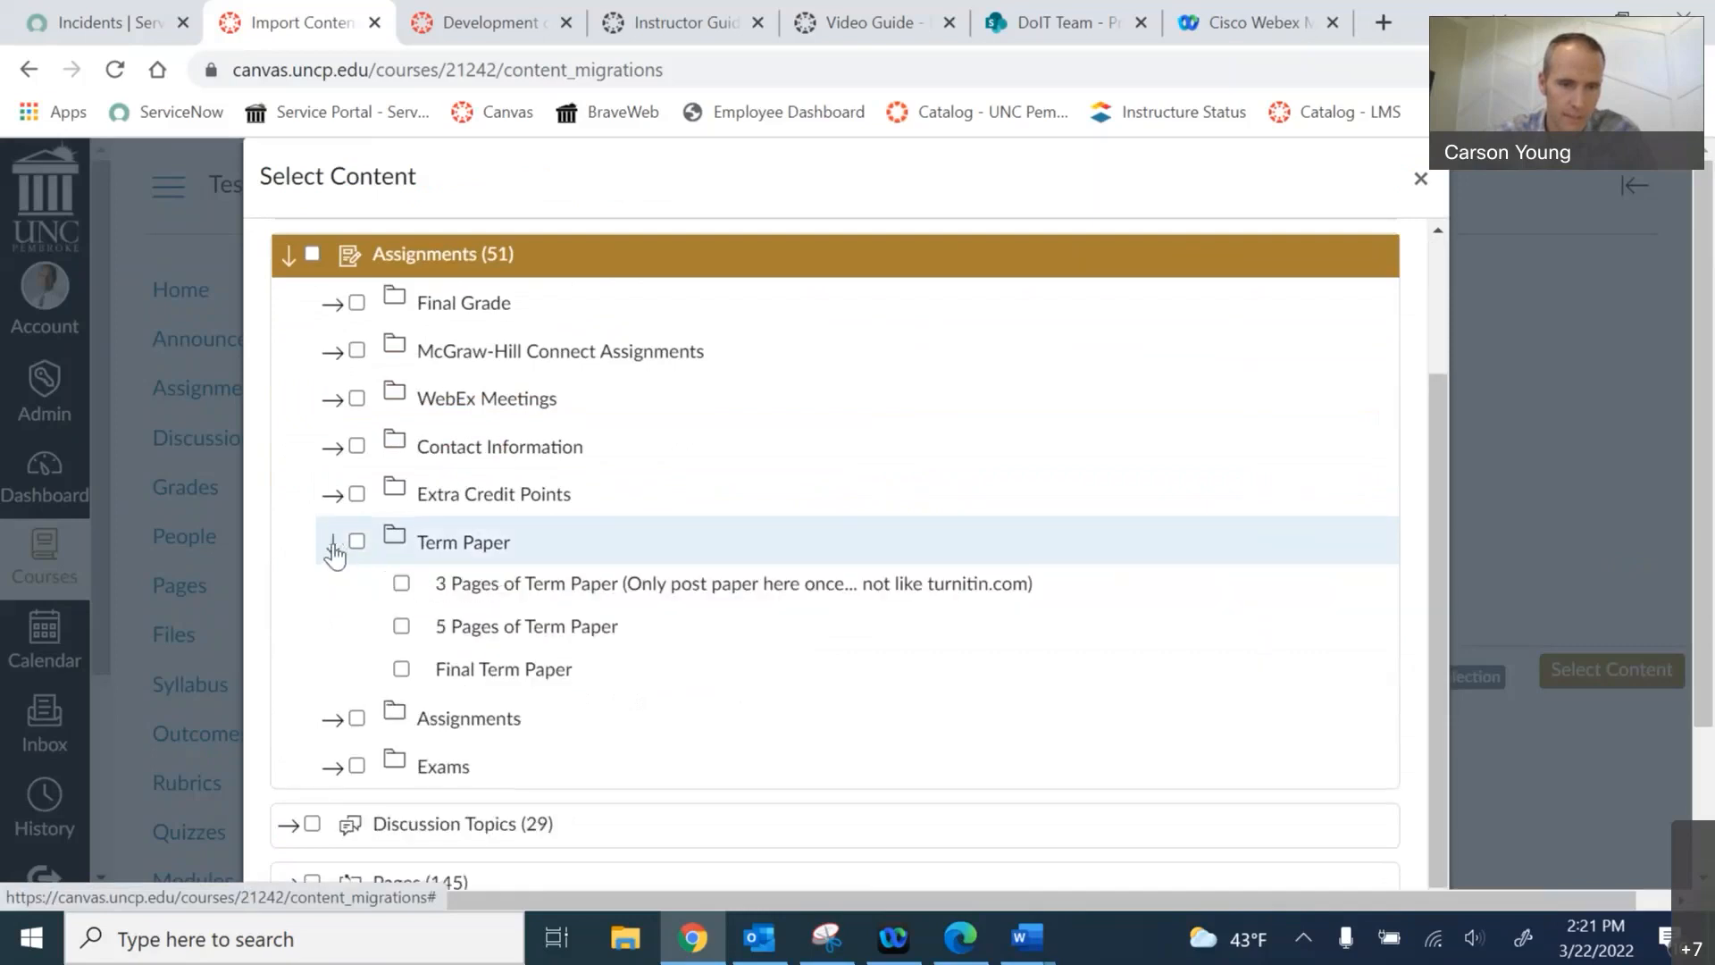
left_click(401, 583)
left_click(401, 625)
left_click(401, 668)
scroll(283, 634, "down", 1)
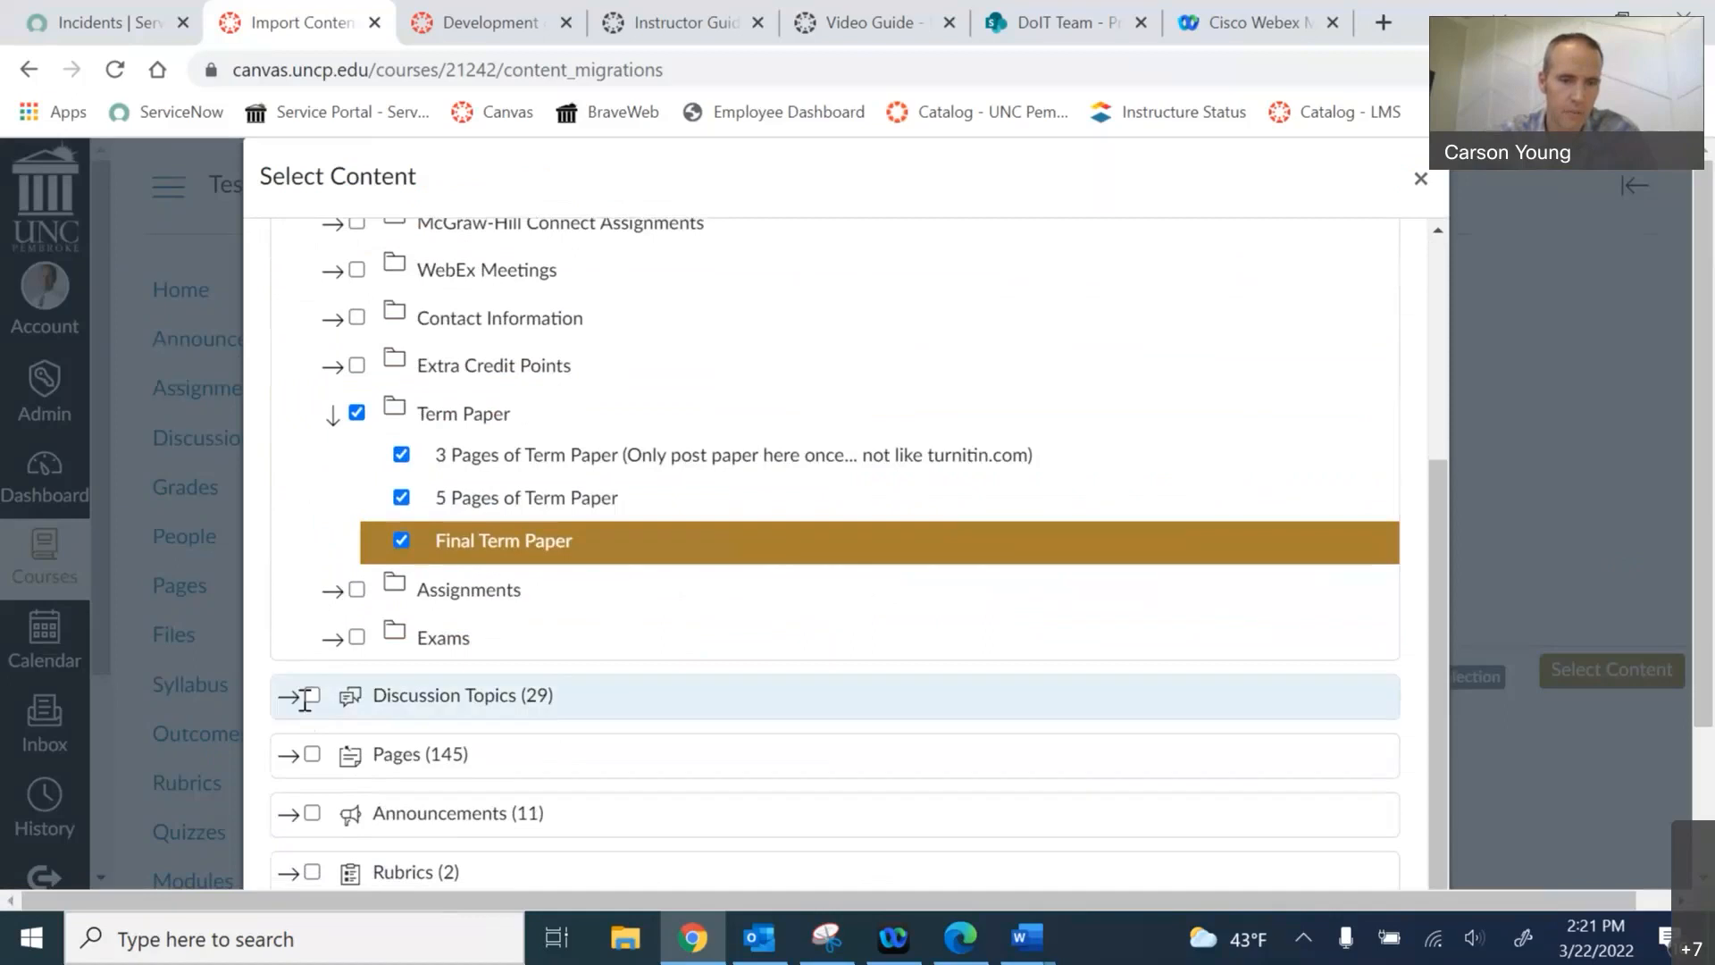
- Include the eighth discussion topic, a student-named Term Paper Topic, and submit the content selection
left_click(293, 697)
scroll(299, 706, "down", 3)
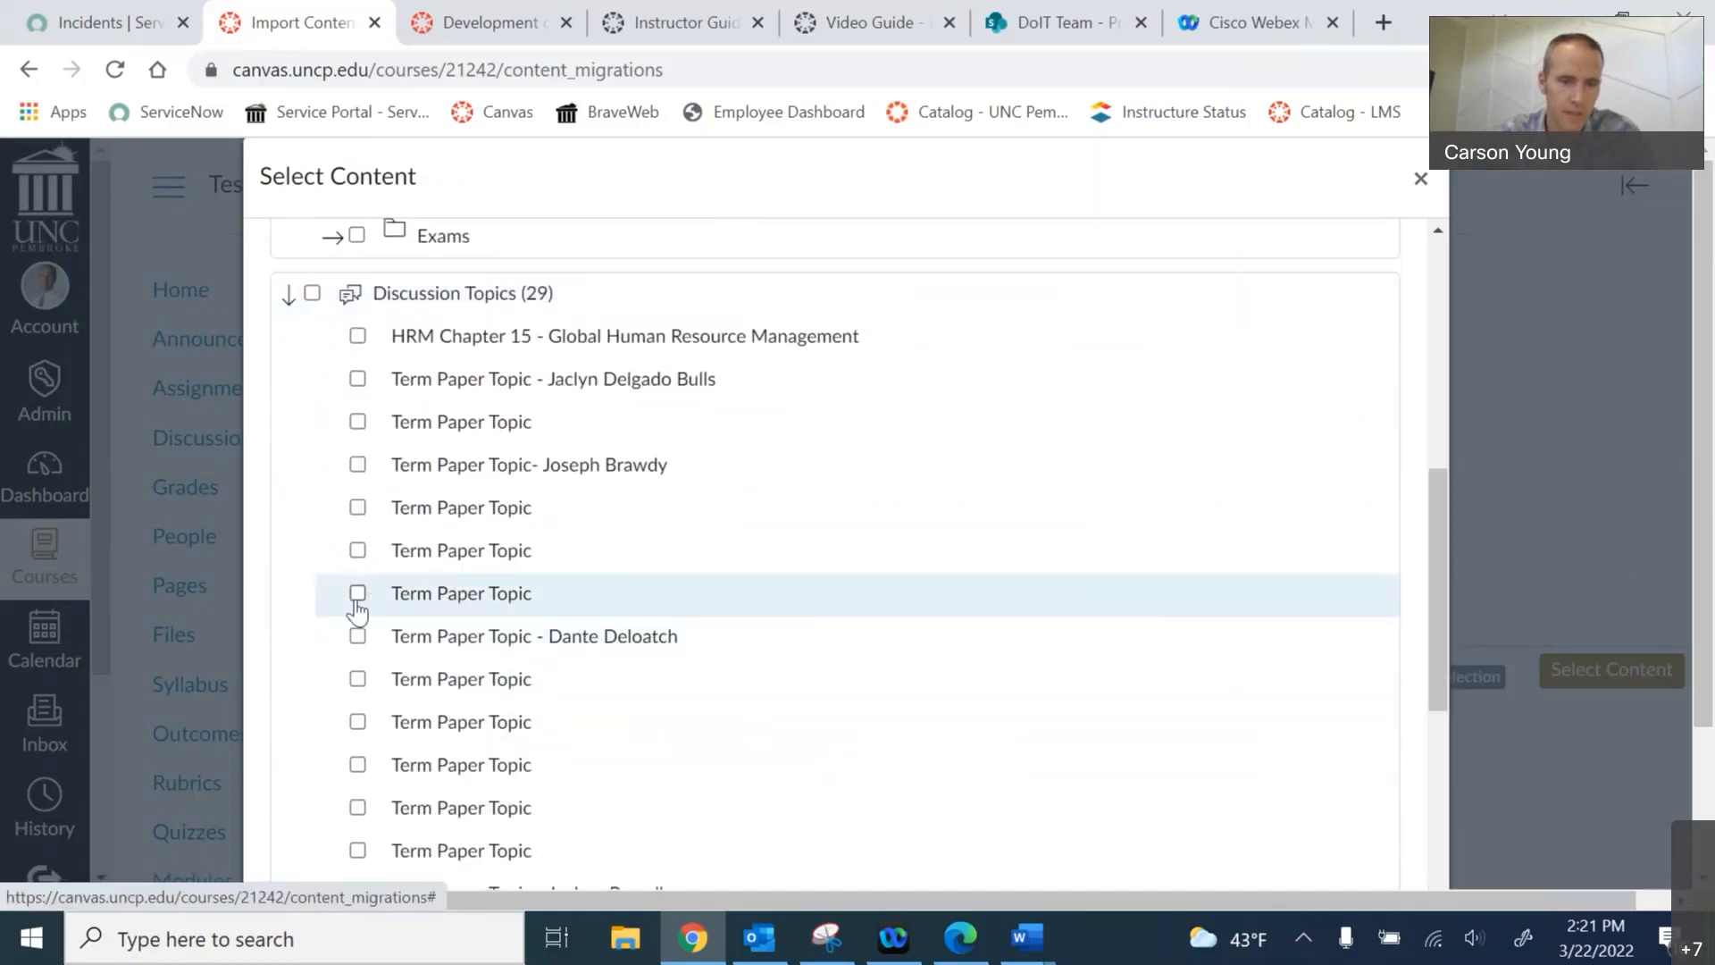
left_click(358, 637)
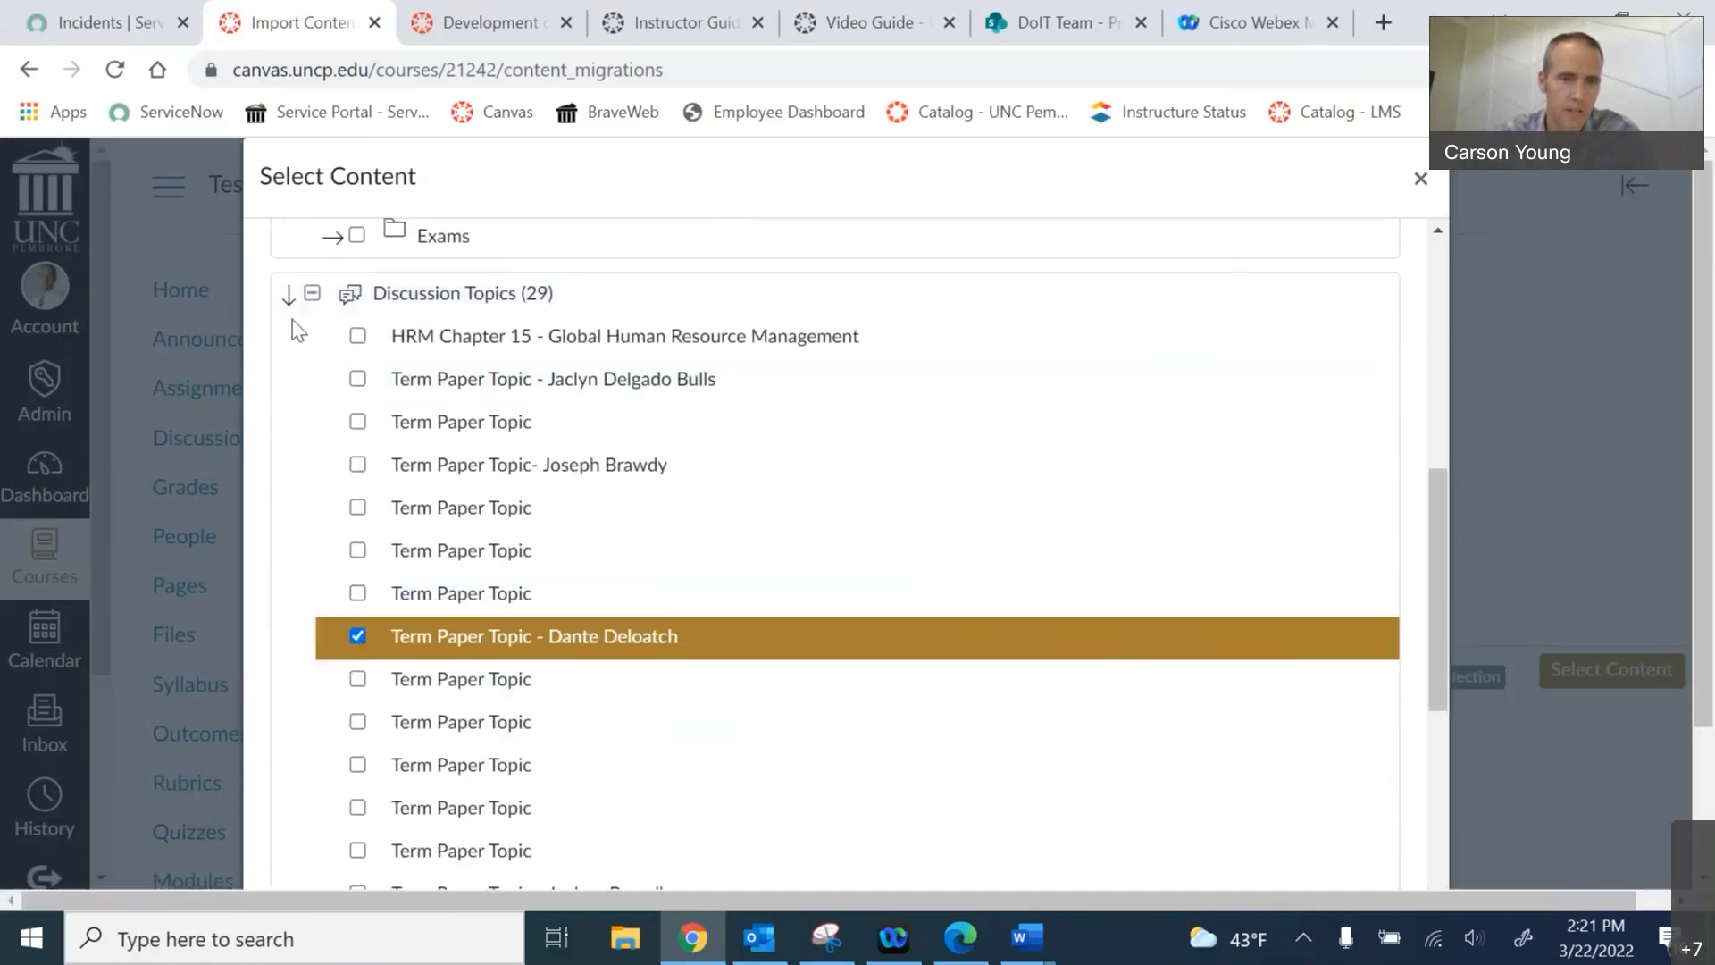
left_click(287, 297)
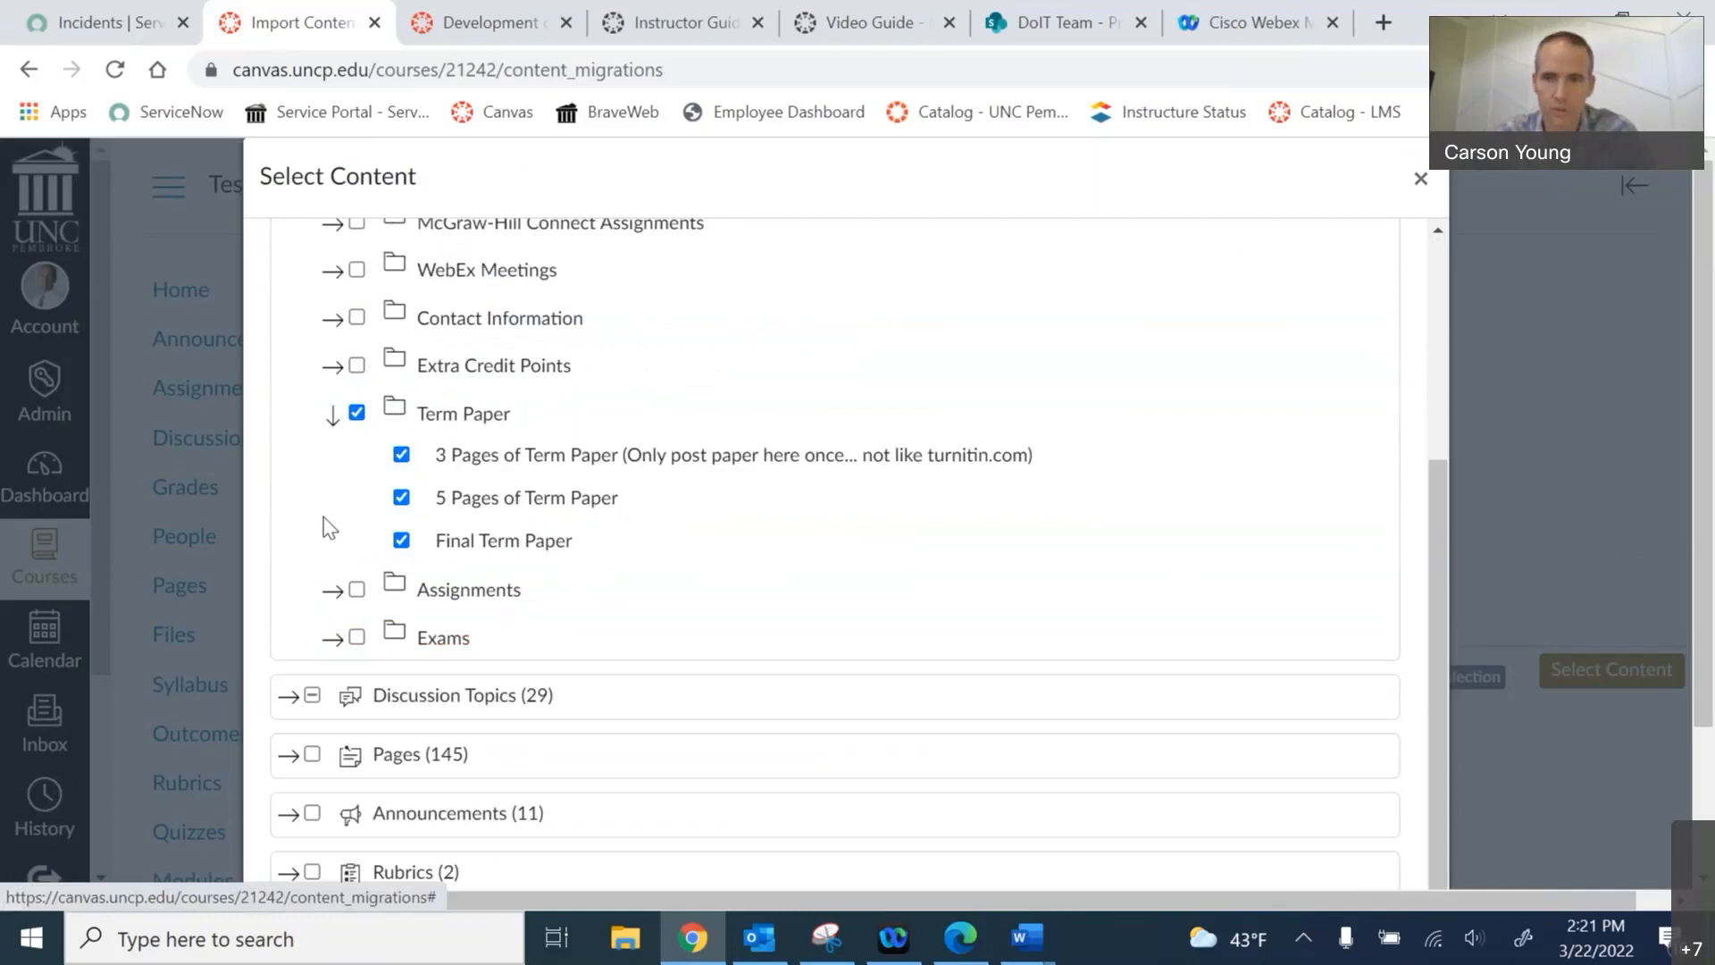
scroll(997, 586, "down", 3)
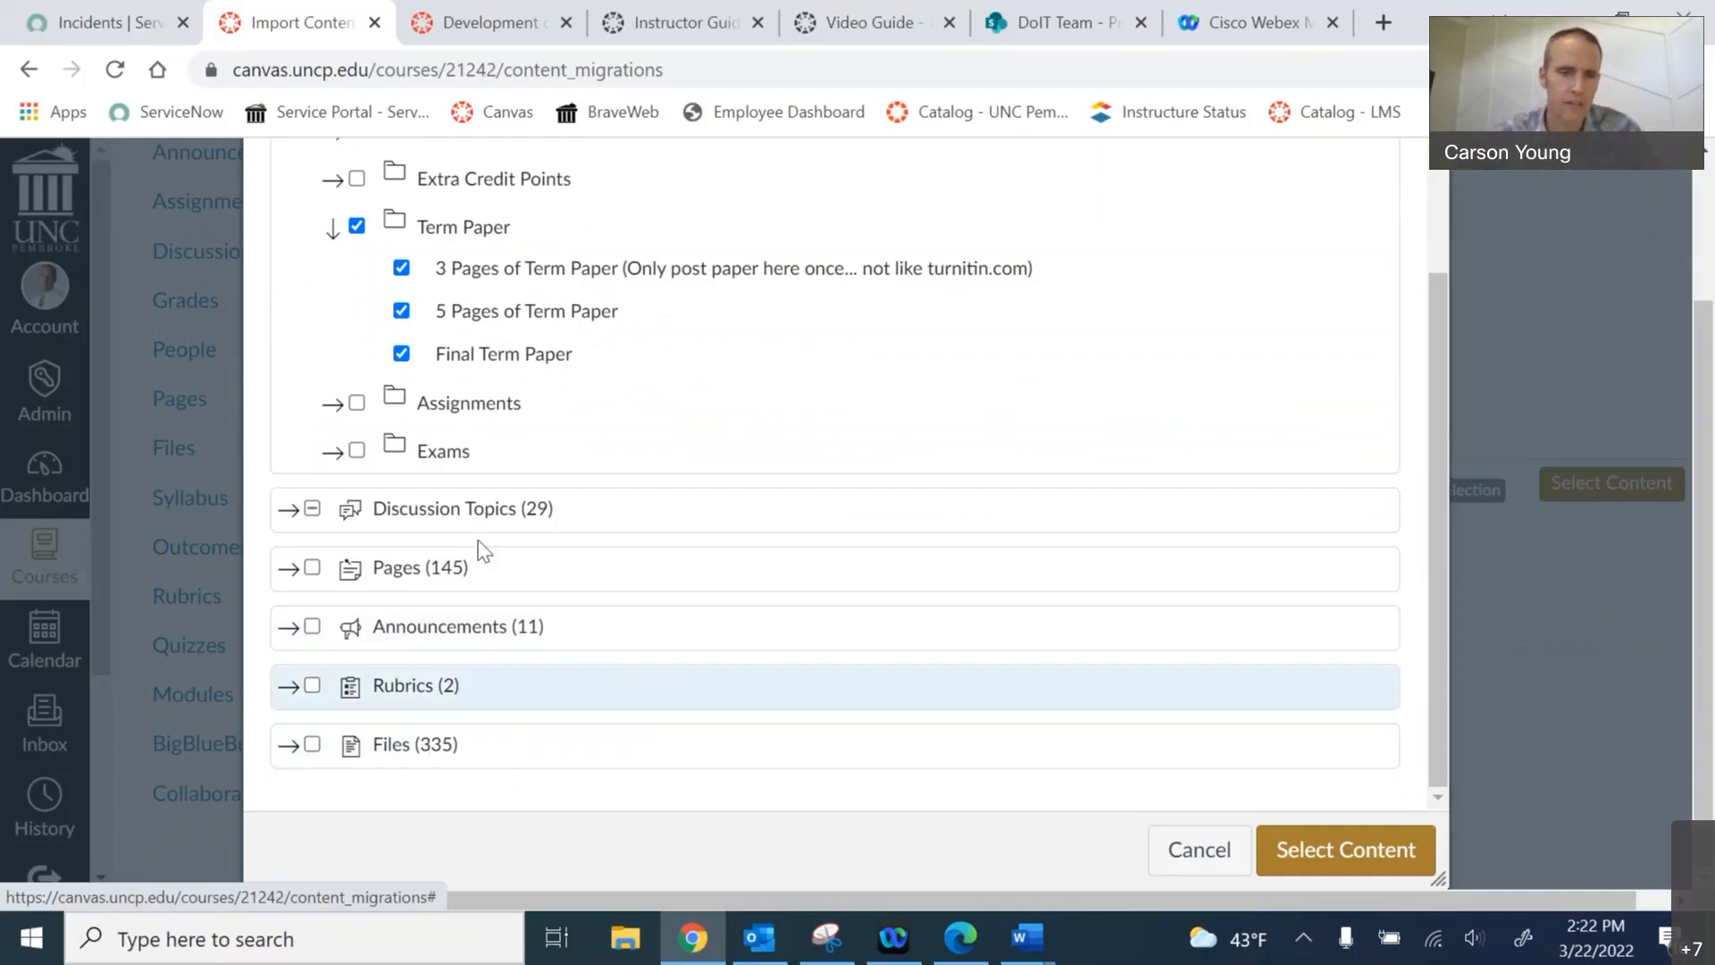
left_click(1333, 854)
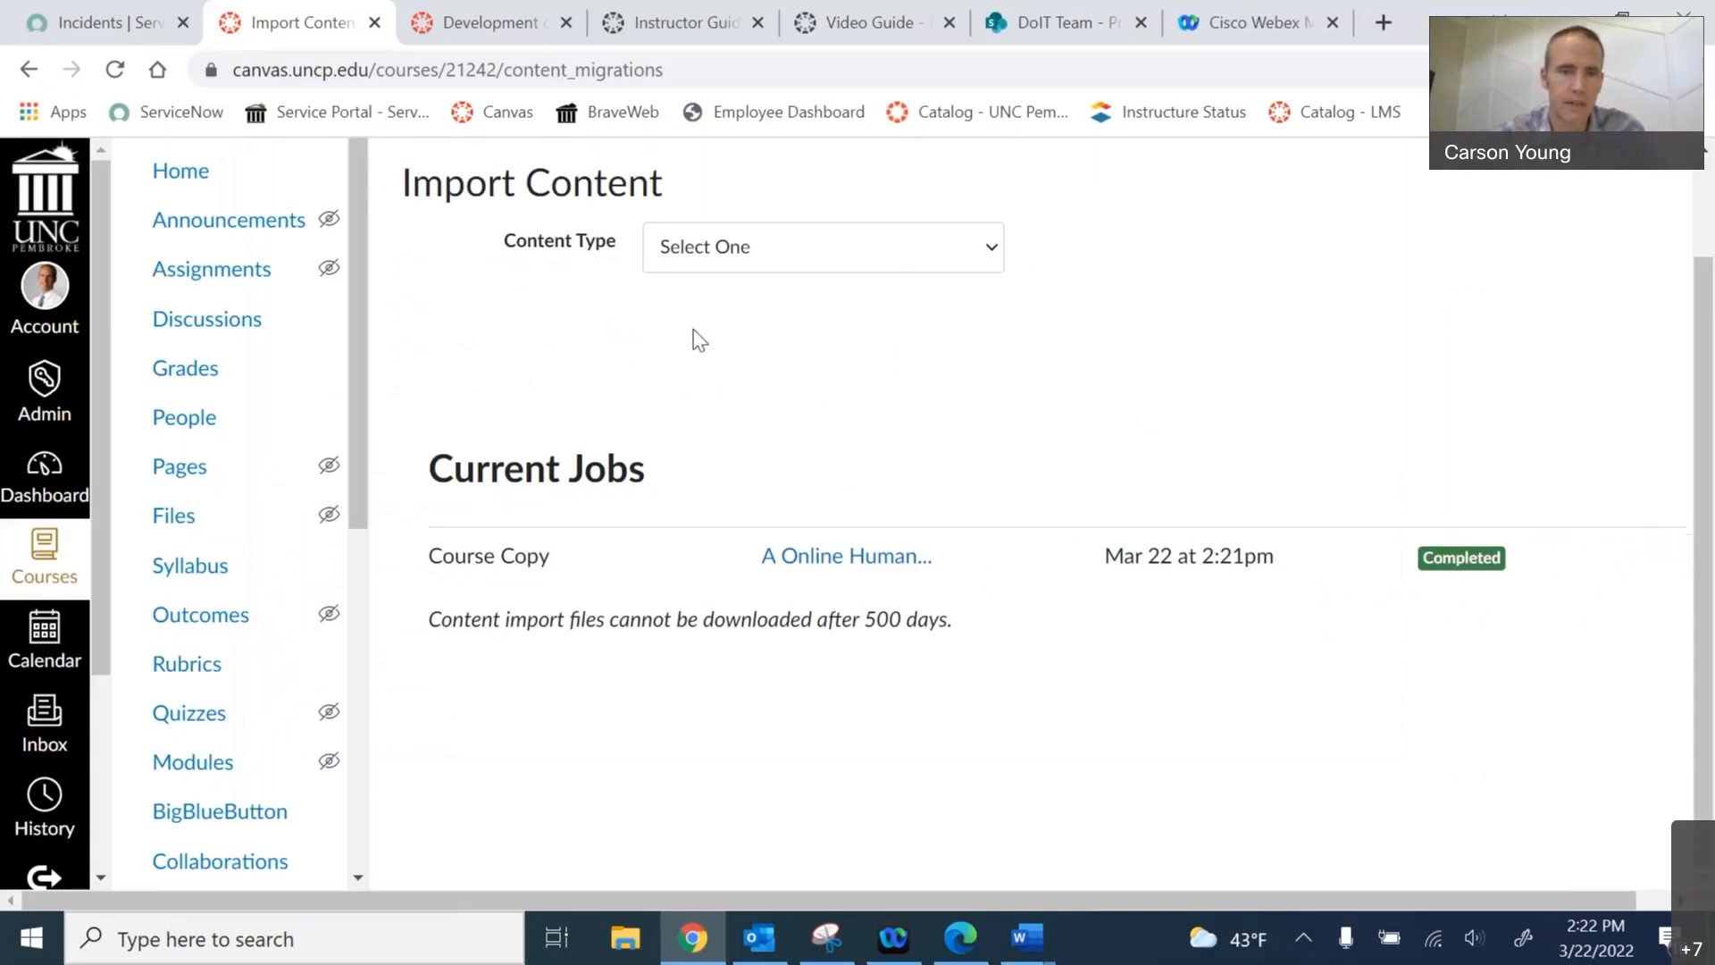
- Open the TestCourse101 home page and review the imported Exams and Course Documents modules
scroll(679, 339, "up", 2)
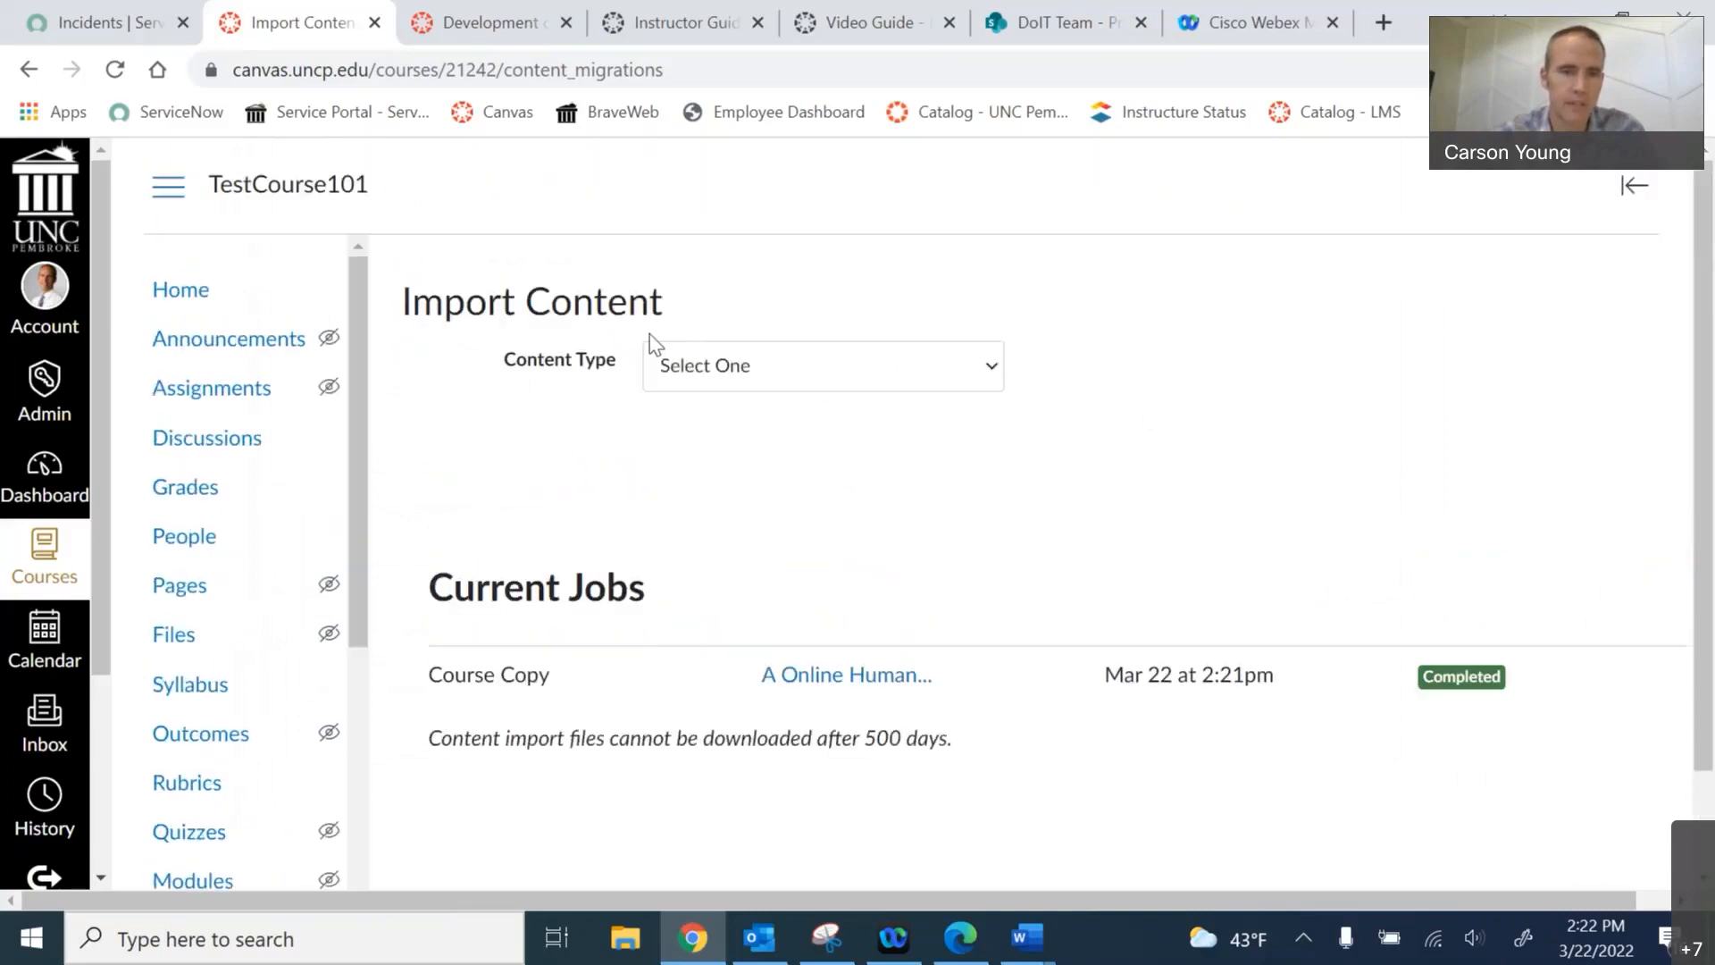
left_click(184, 298)
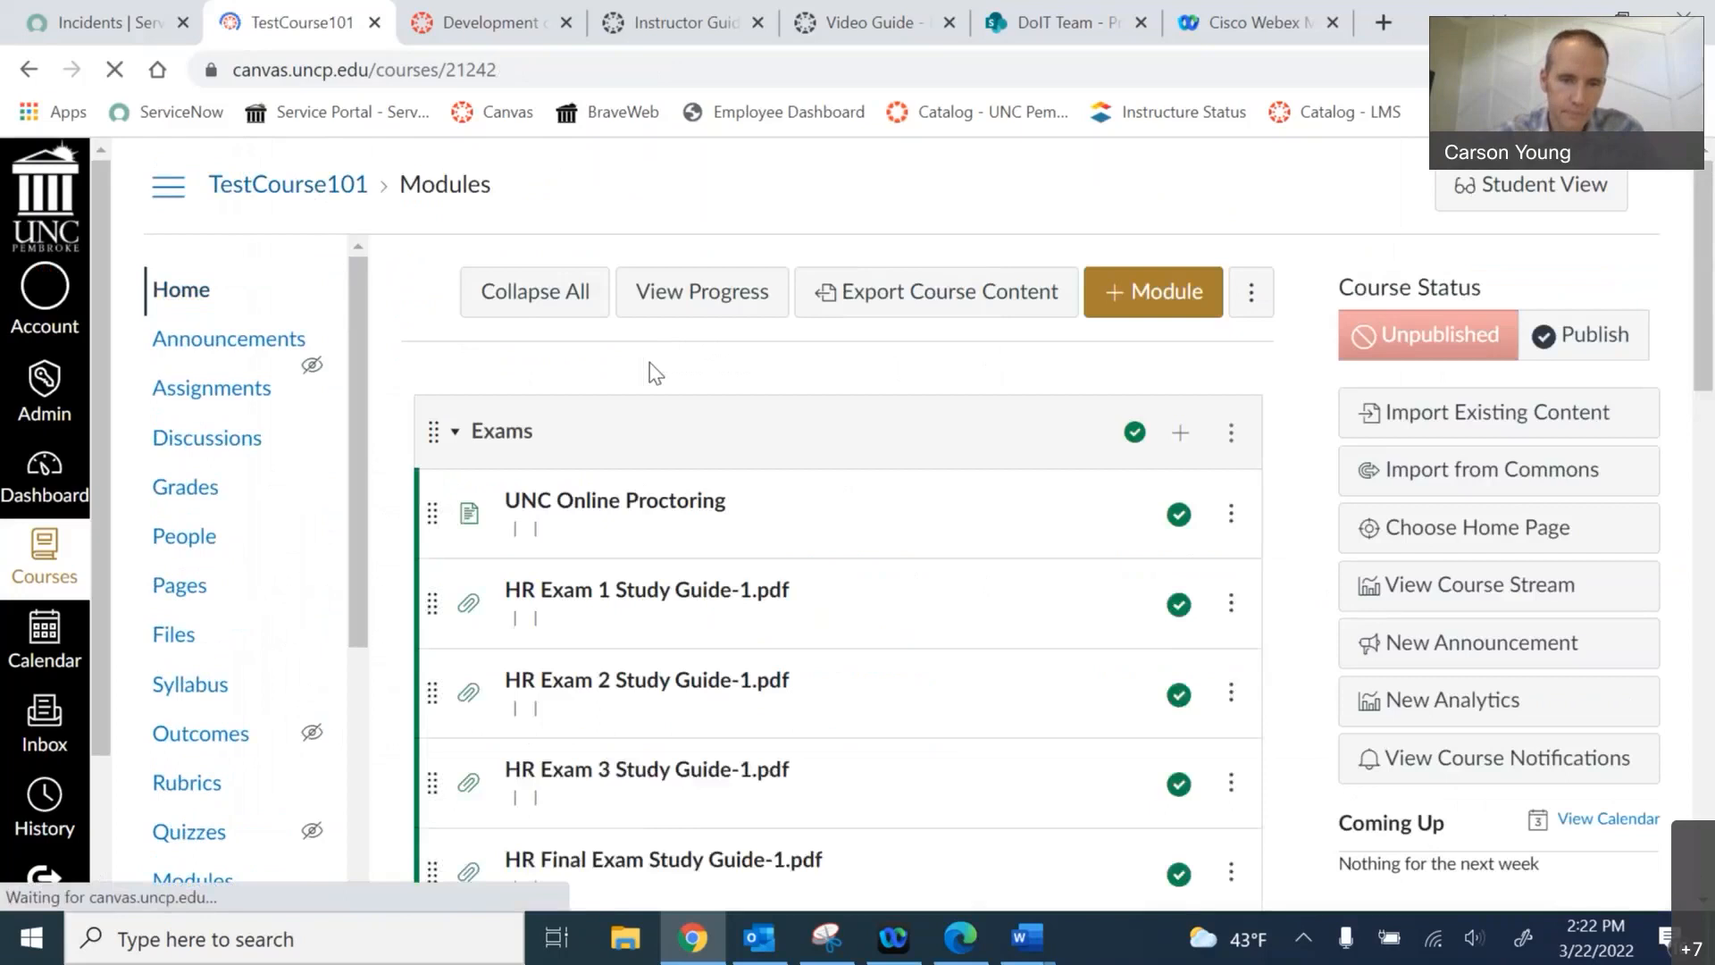
scroll(787, 430, "down", 15)
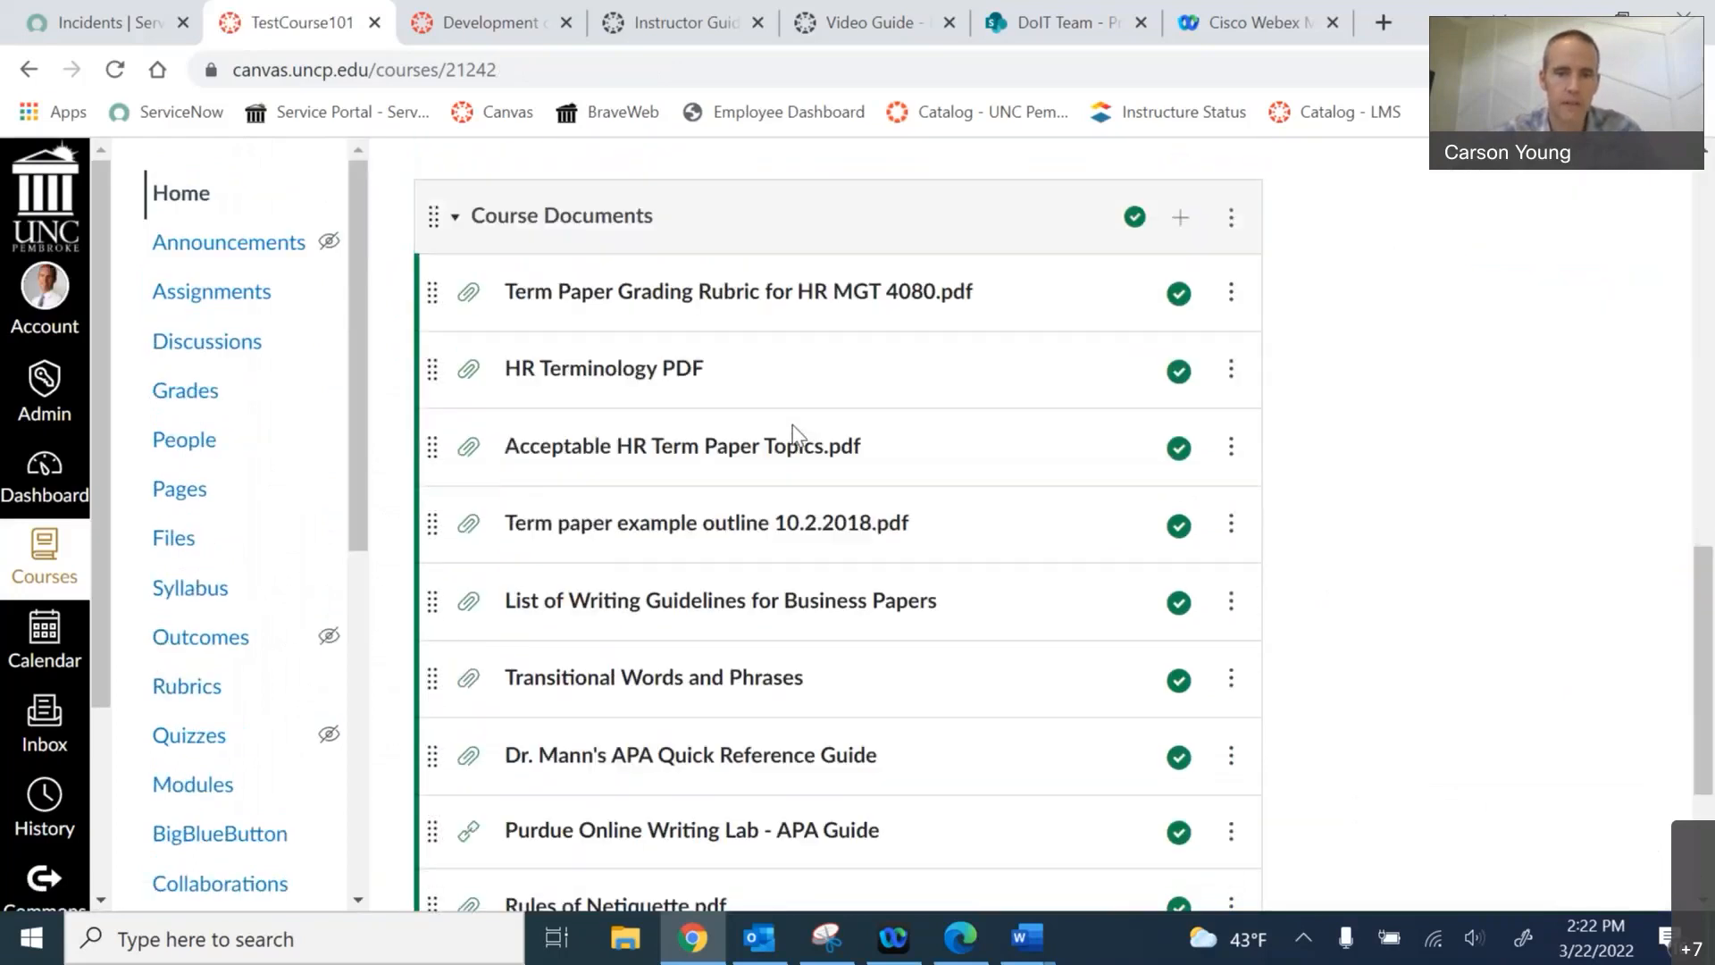
scroll(800, 439, "up", 15)
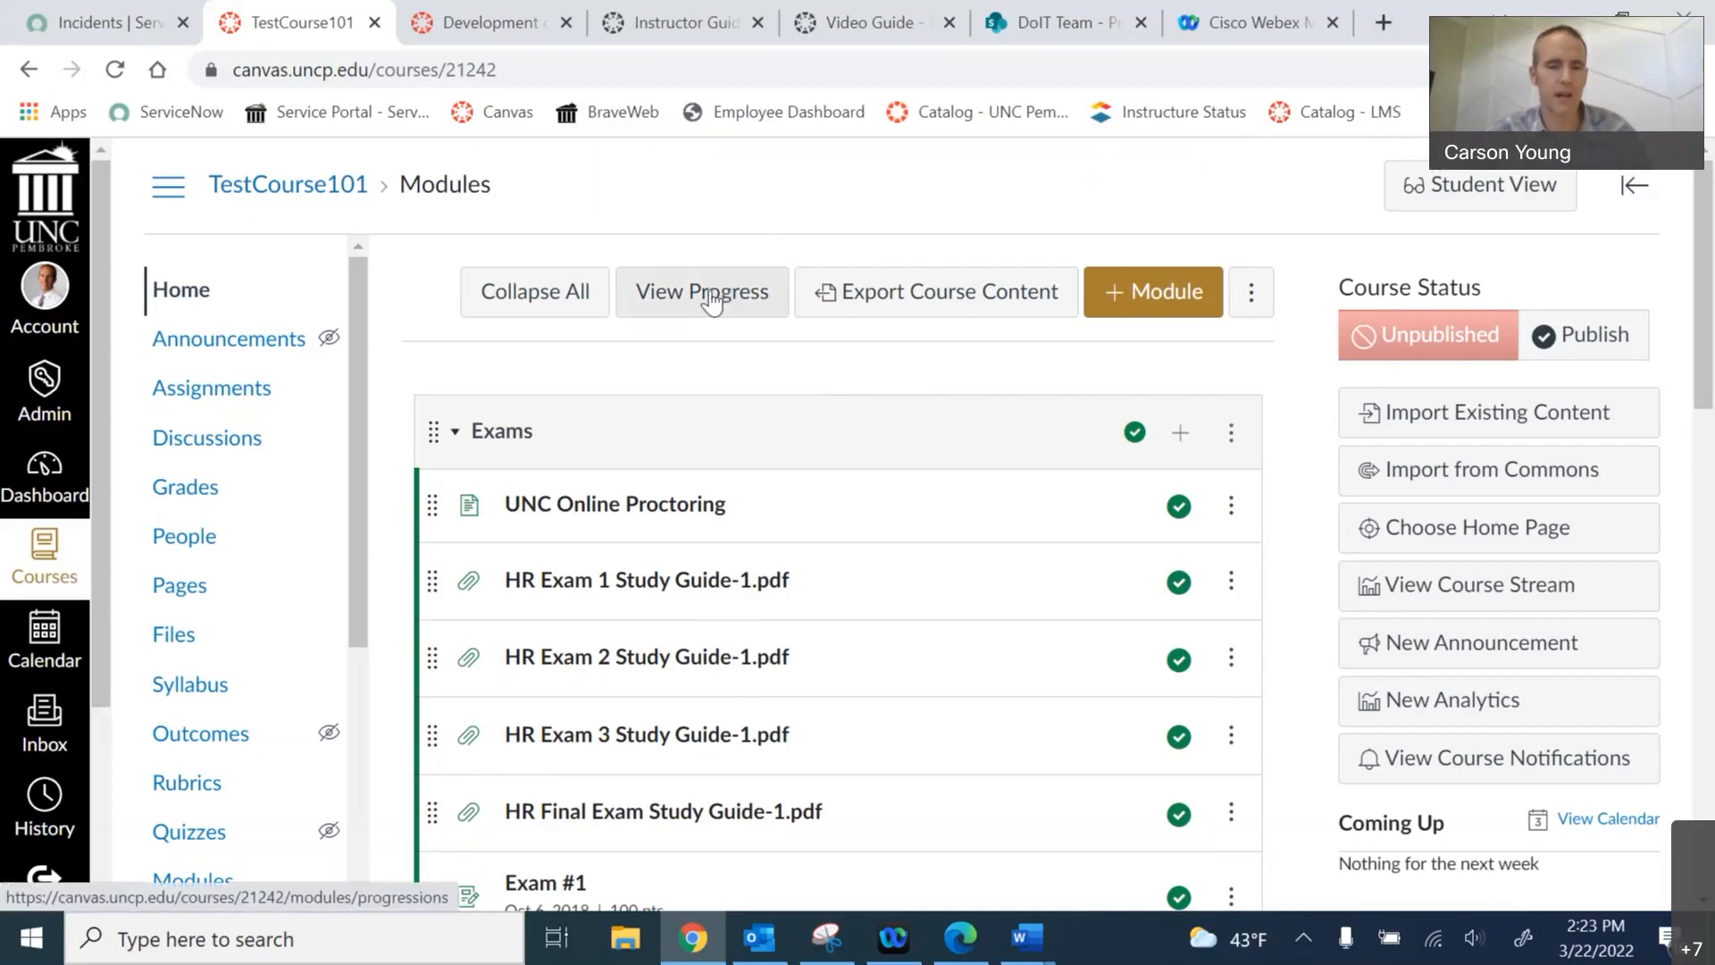
- Open the settings of TestCourse101
scroll(420, 315, "down", 9)
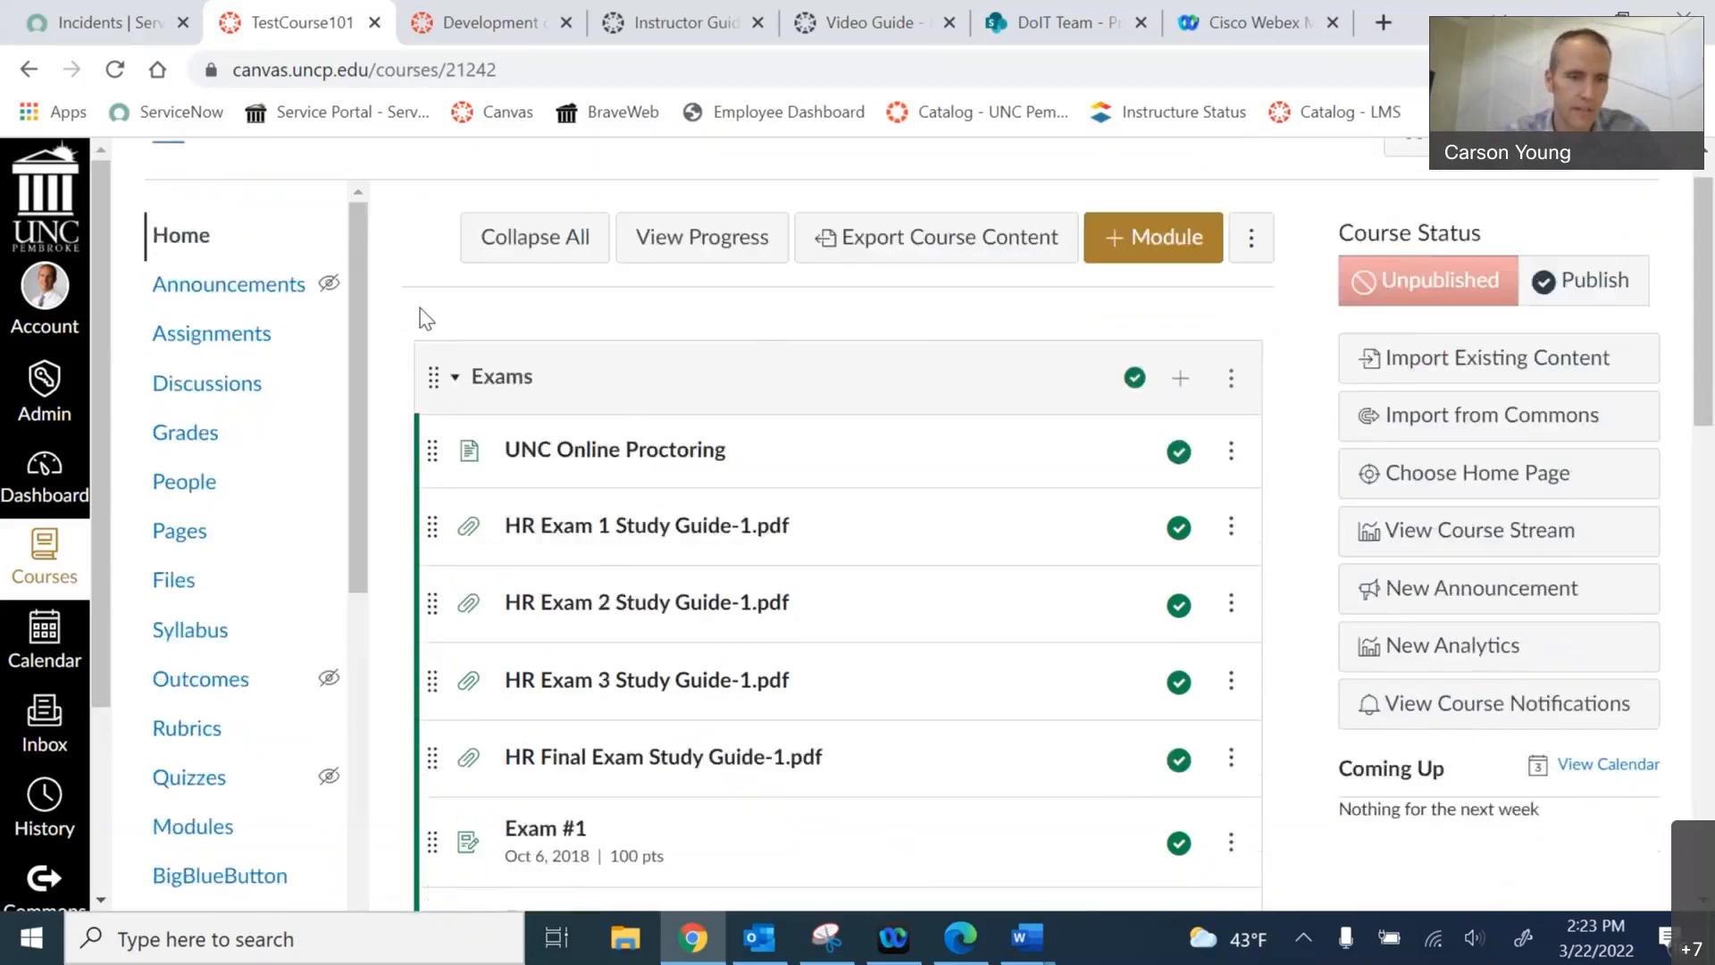
scroll(304, 737, "down", 4)
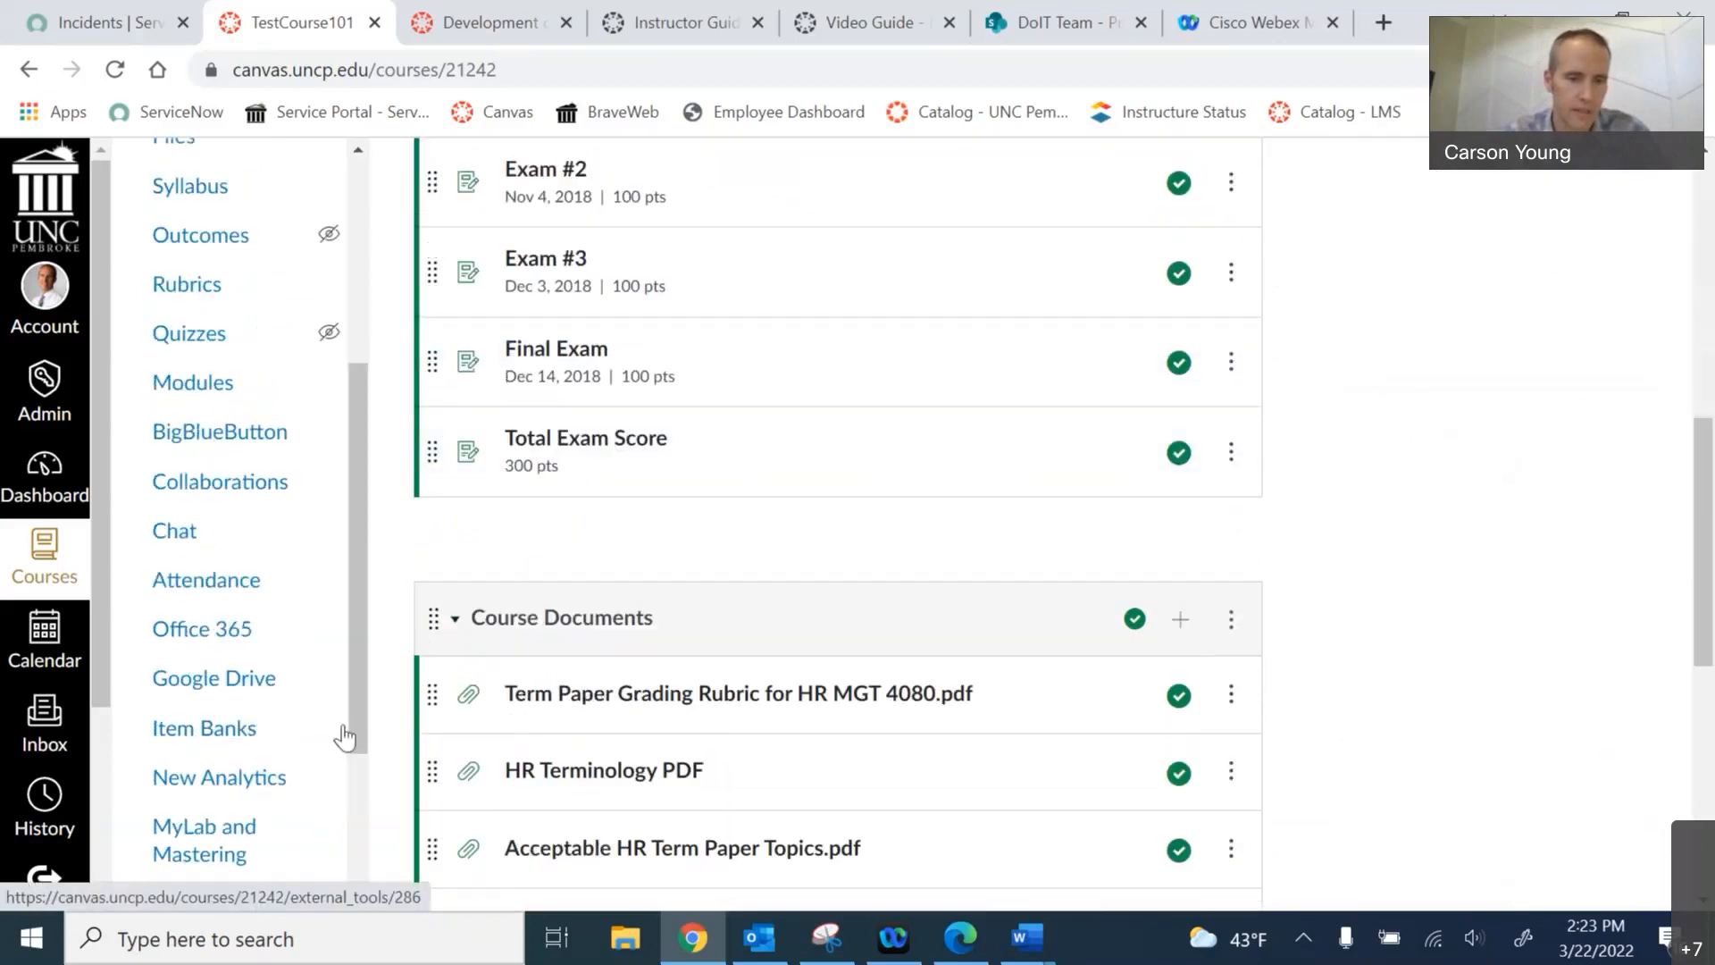
scroll(241, 741, "down", 3)
left_click(185, 791)
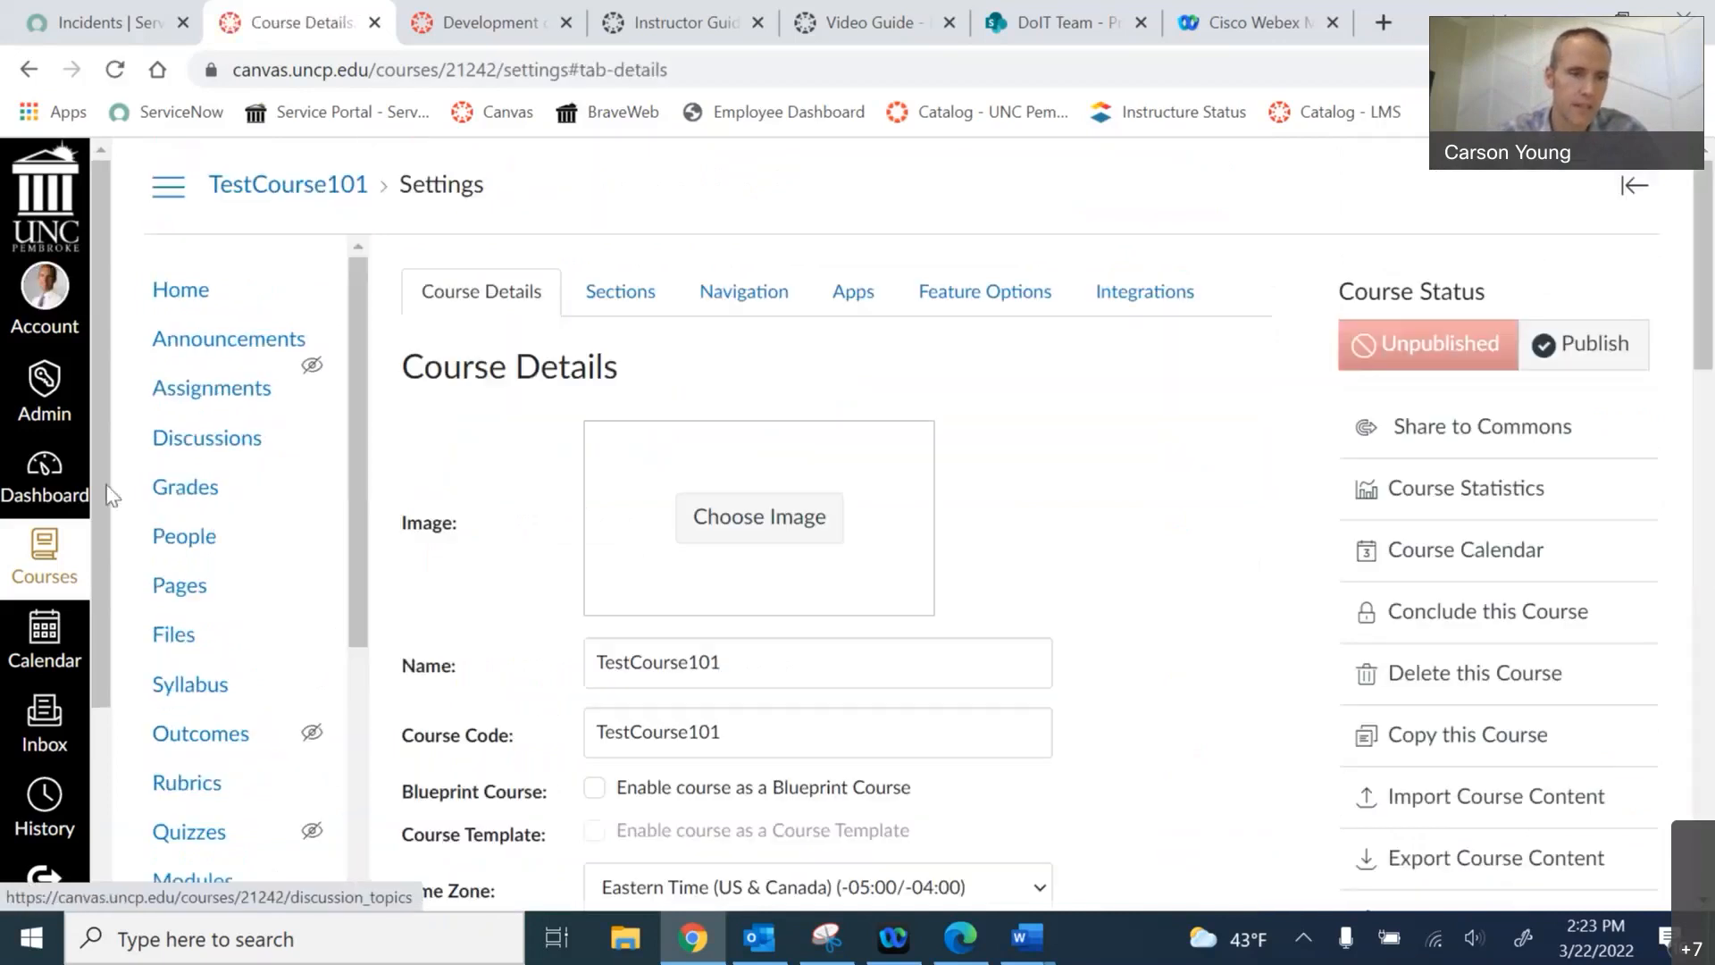
- View the TestCourse101 card on the Dashboard and return through it to the course's settings
left_click(46, 479)
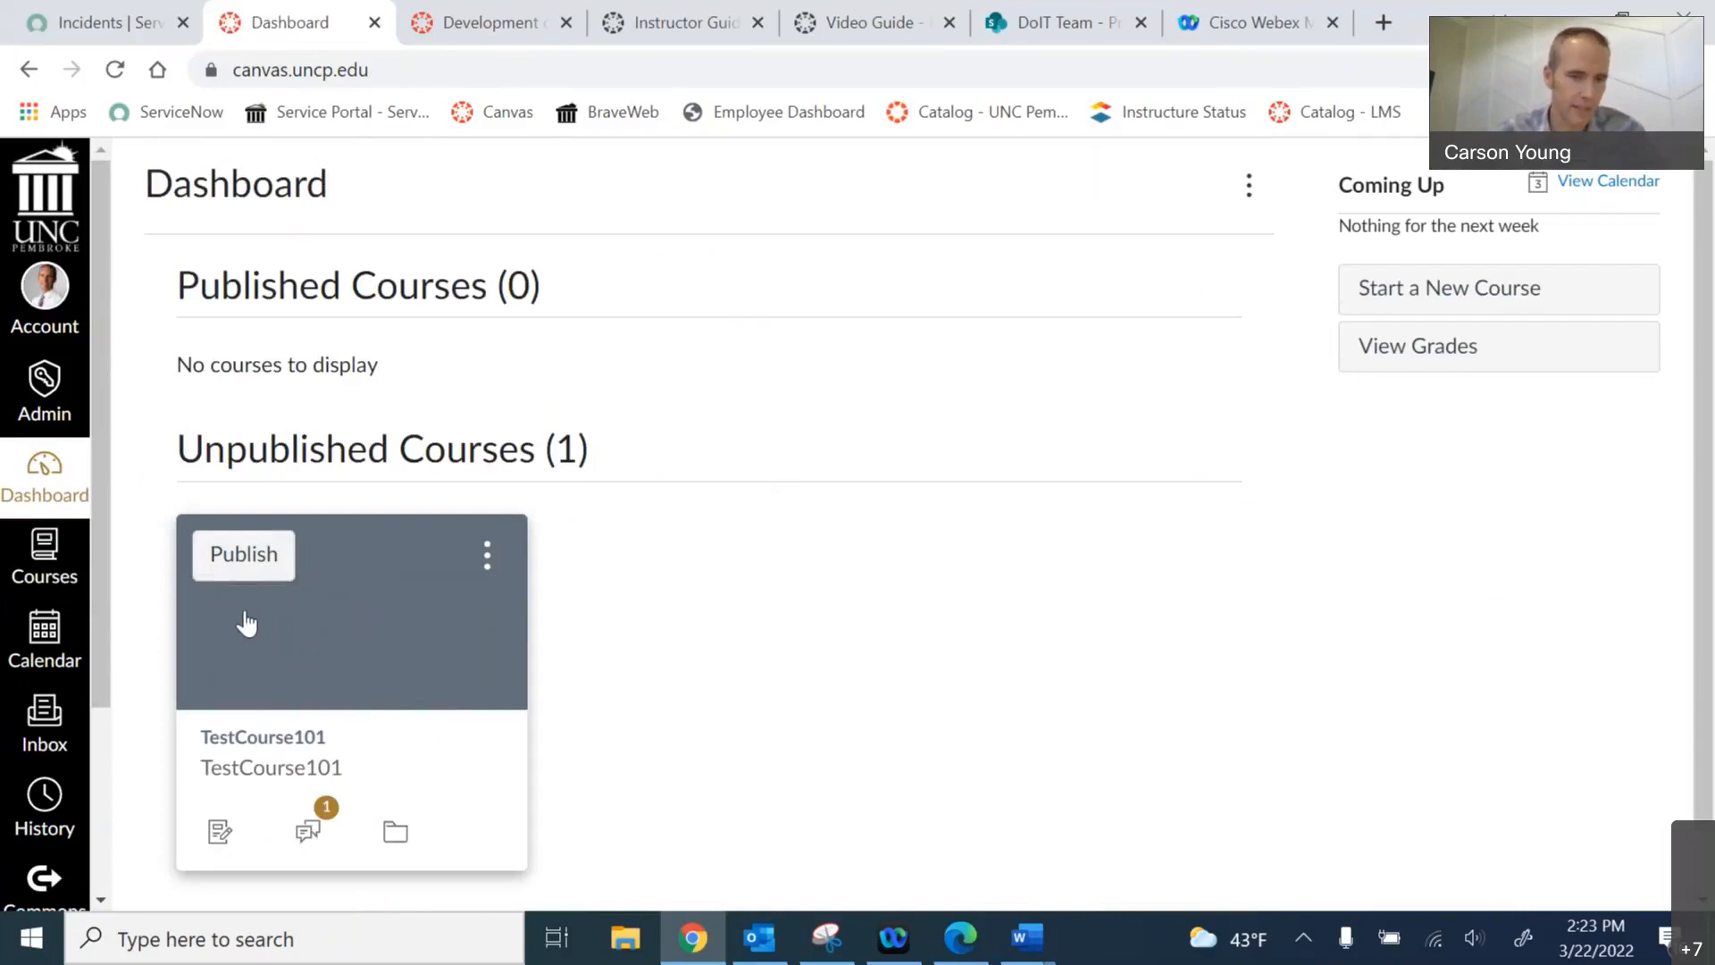
left_click(379, 649)
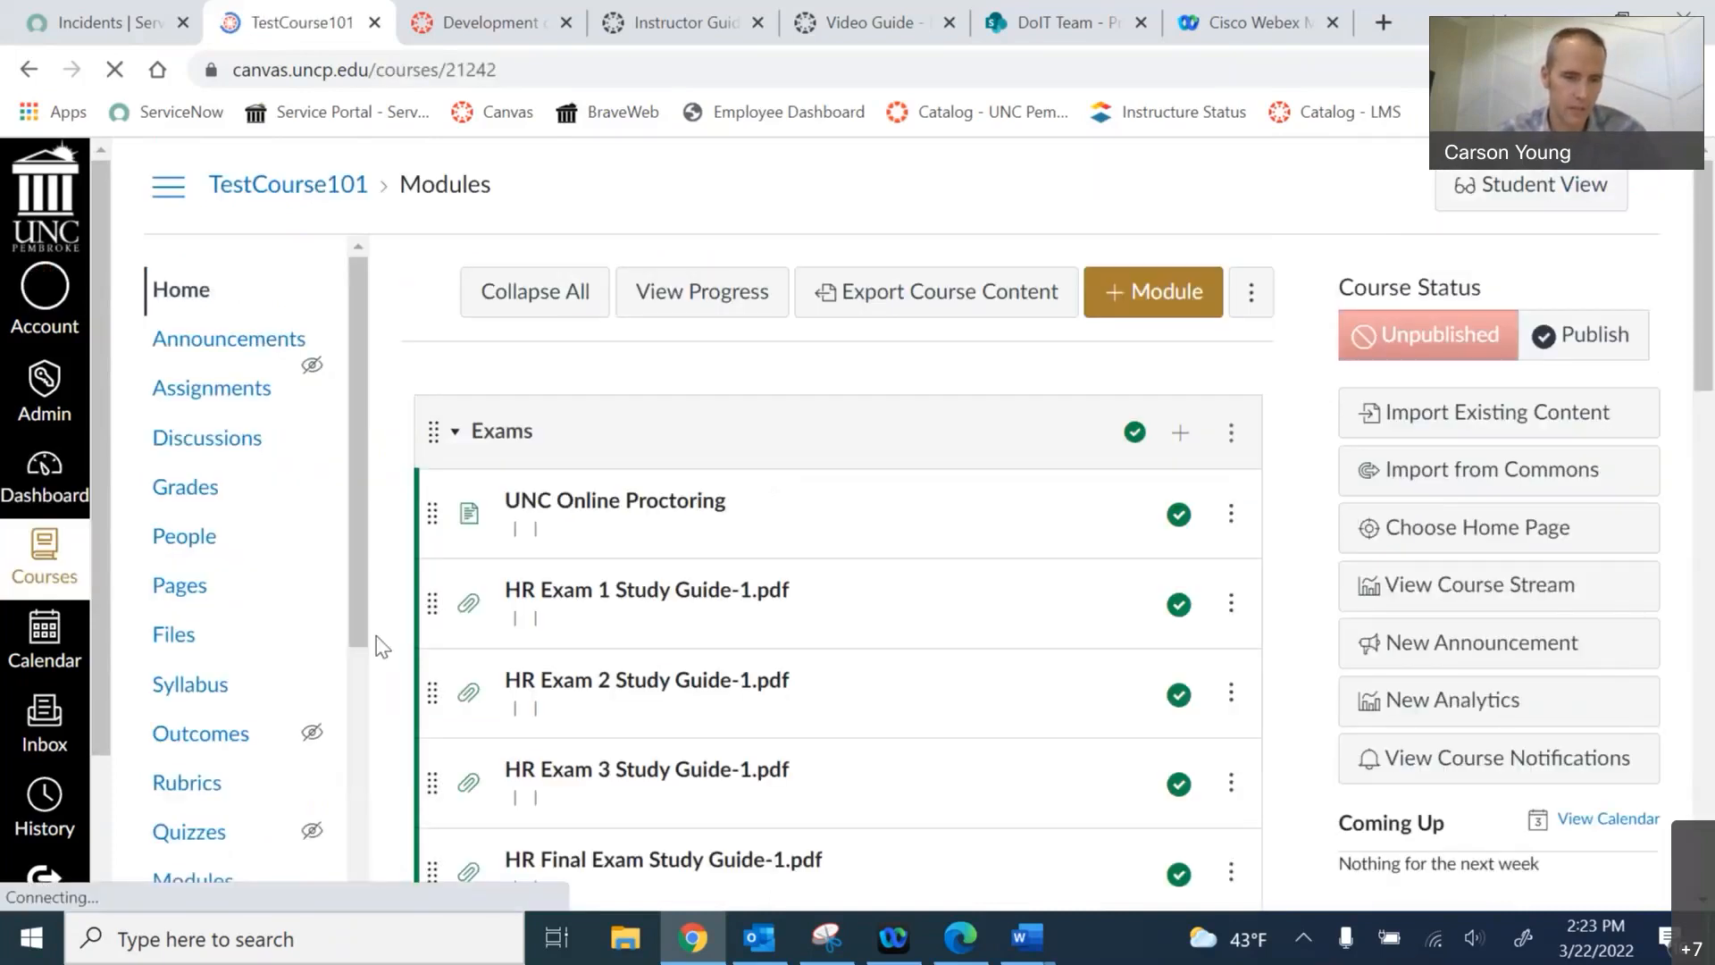
scroll(314, 593, "down", 5)
left_click(186, 886)
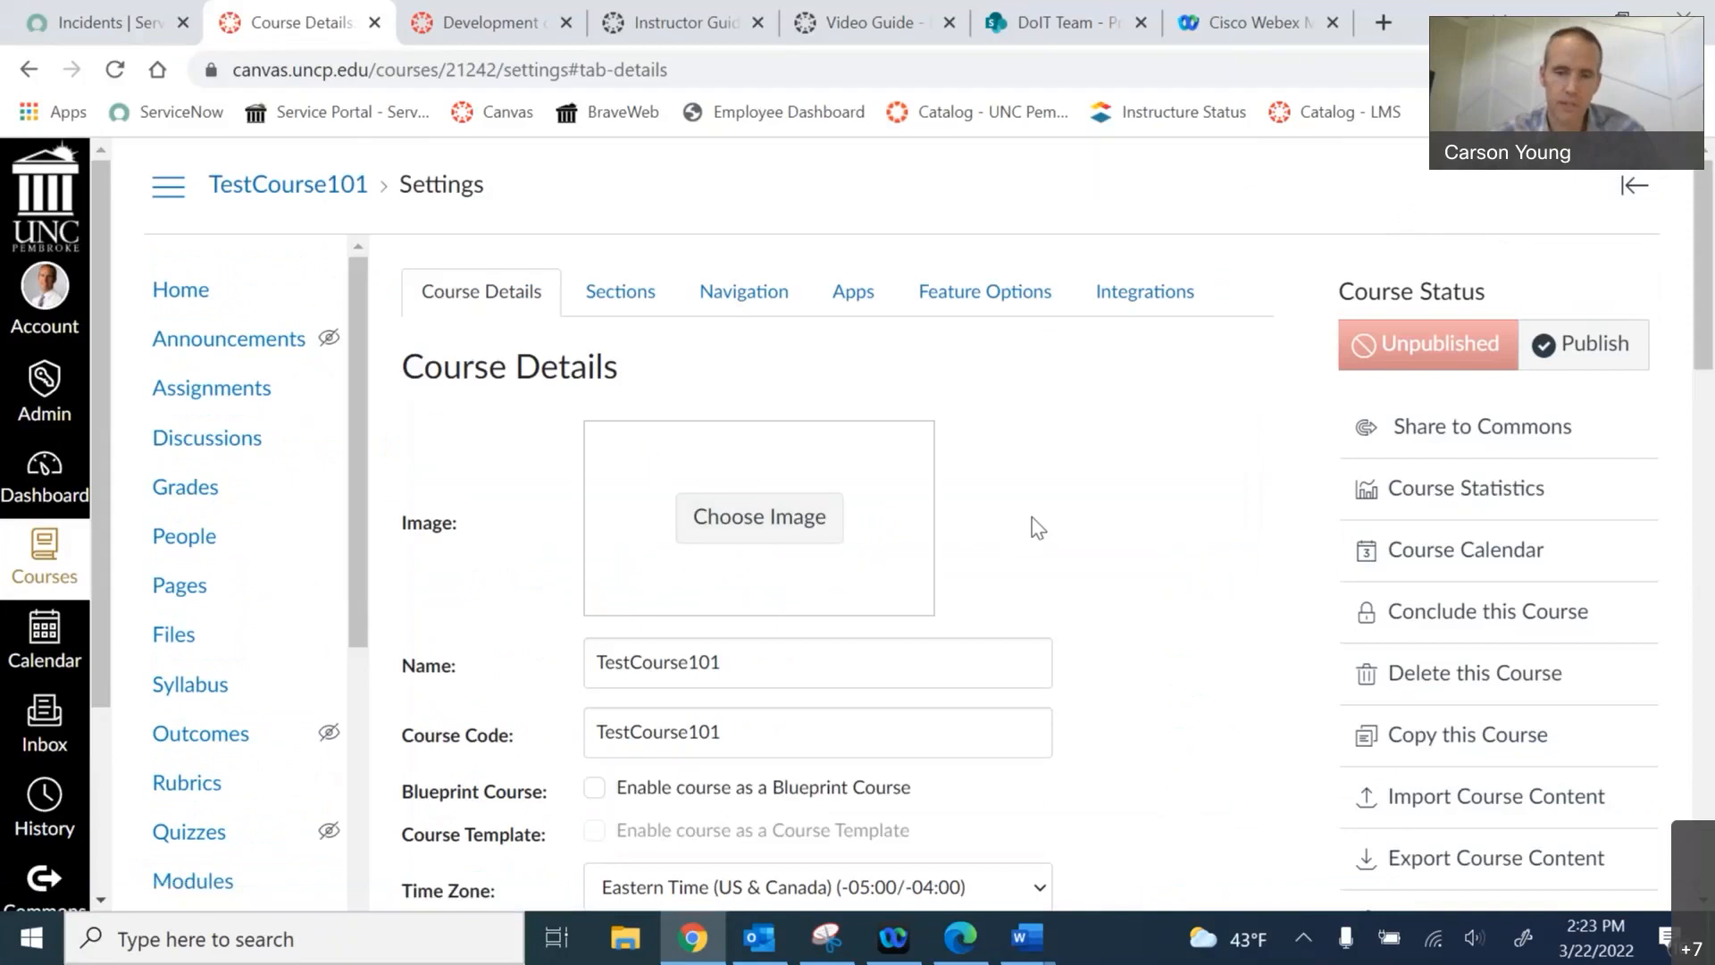
- Upload the Butterfly Gif file from the Pictures folder as the image for TestCourse101
left_click(750, 522)
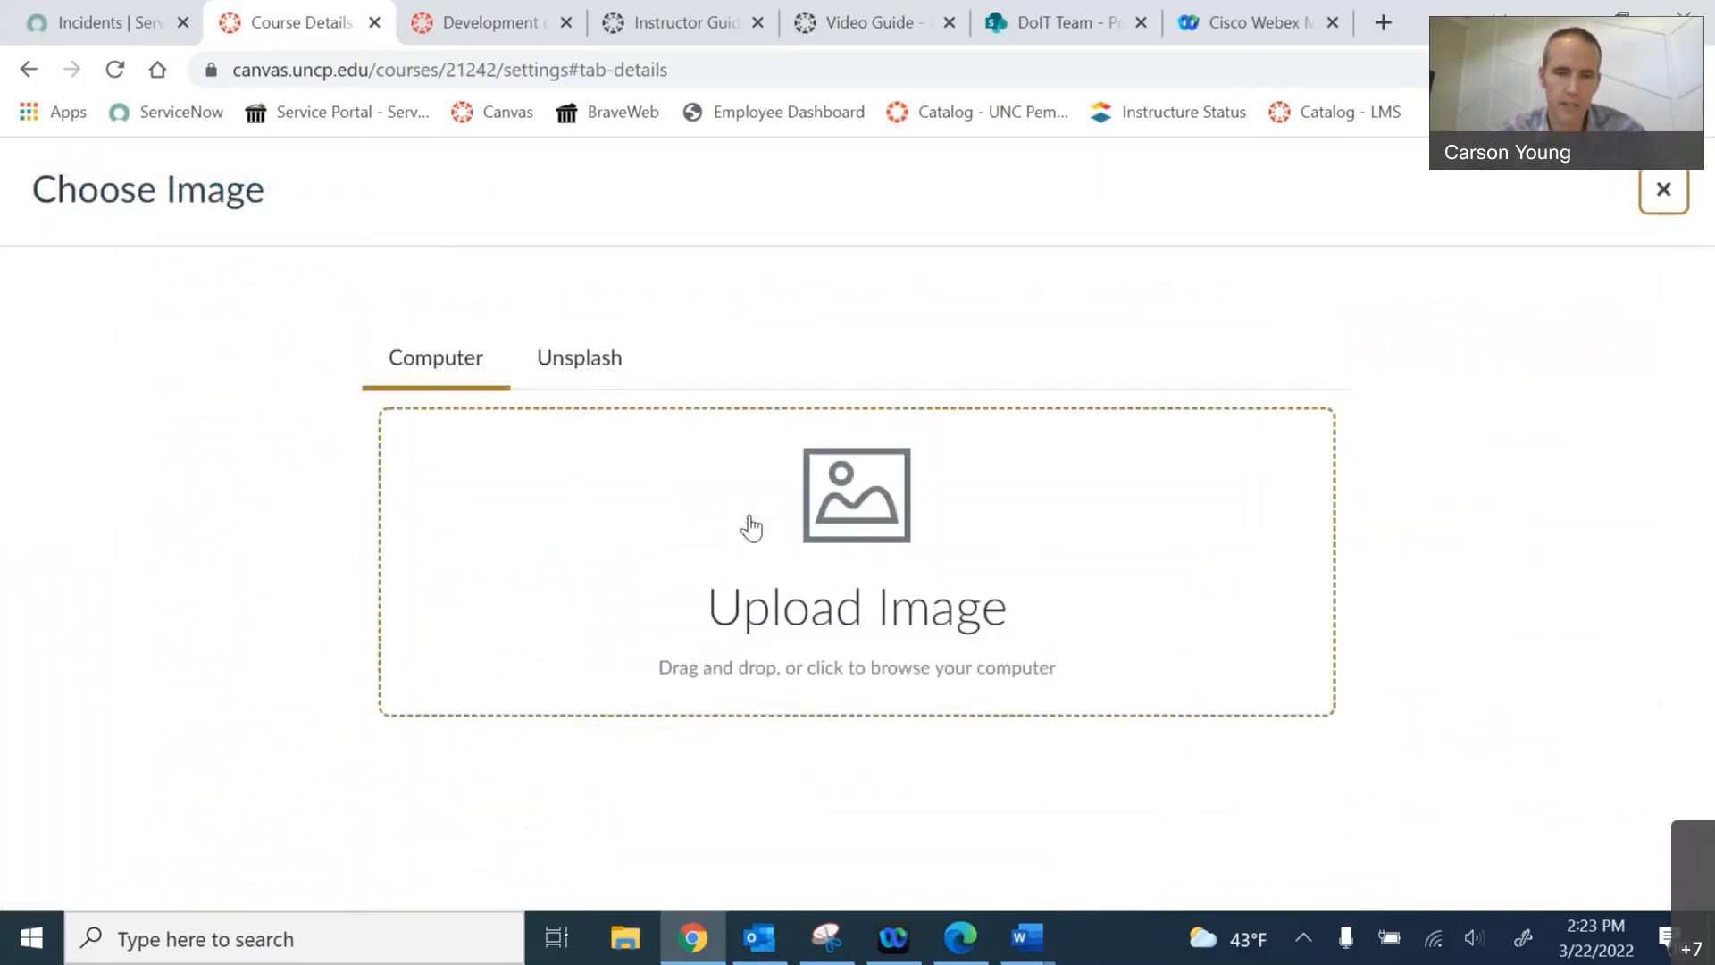
left_click(849, 494)
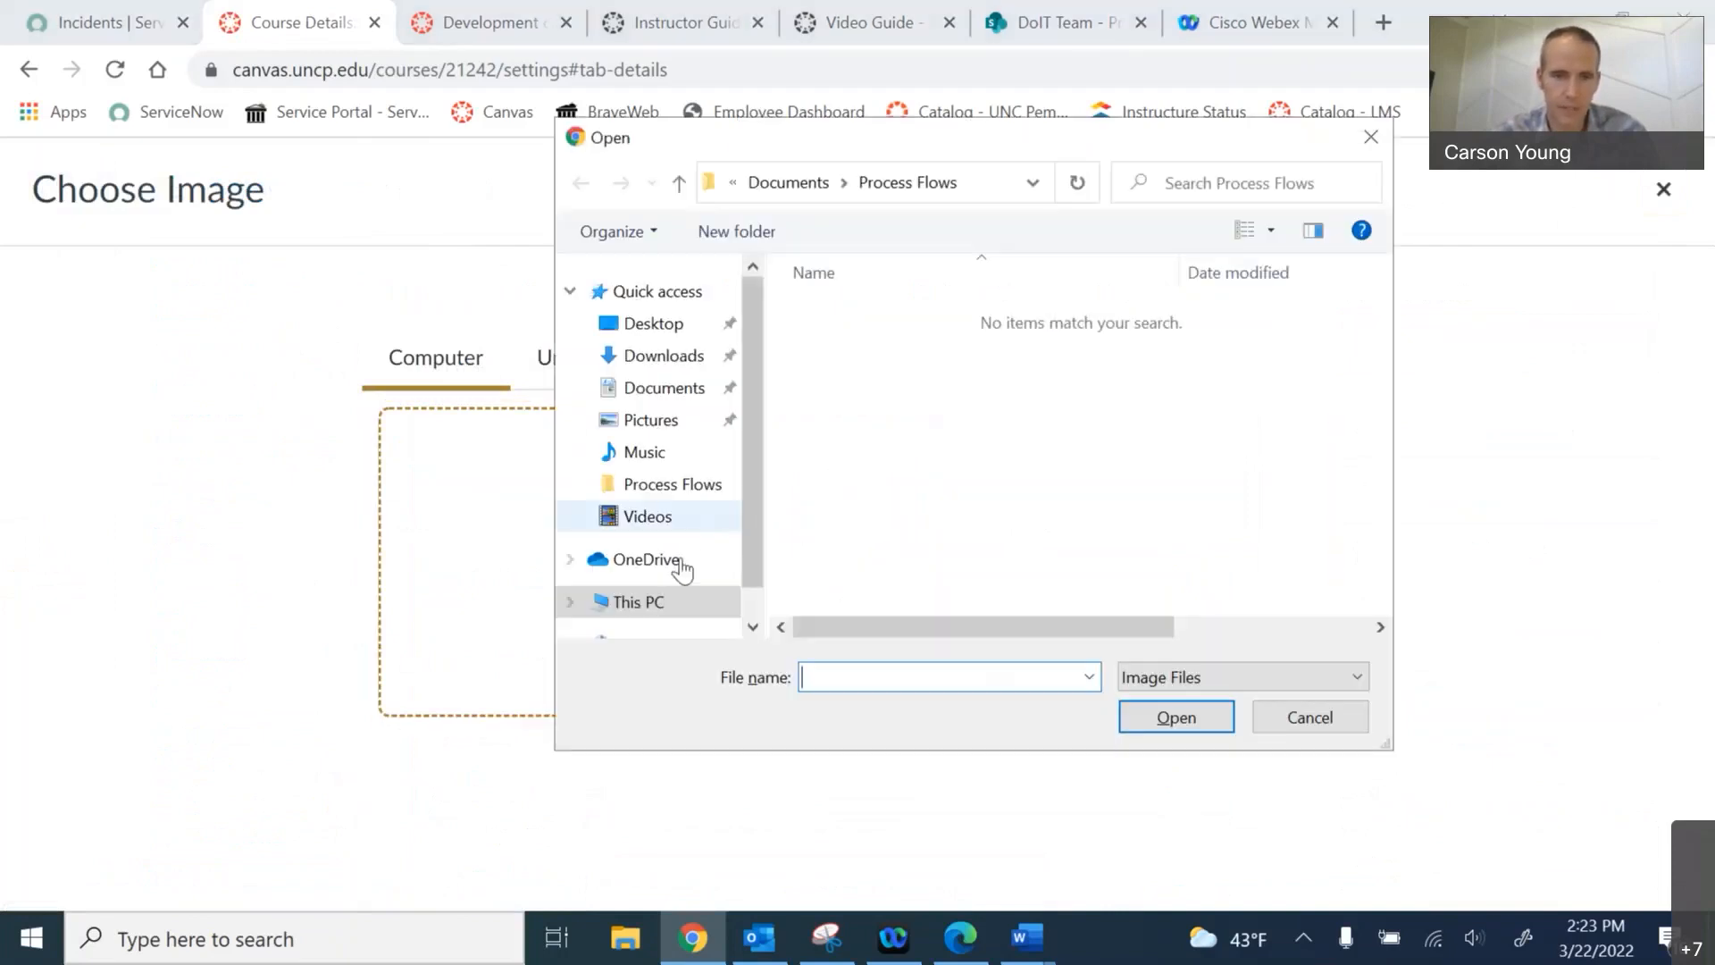
left_click(655, 422)
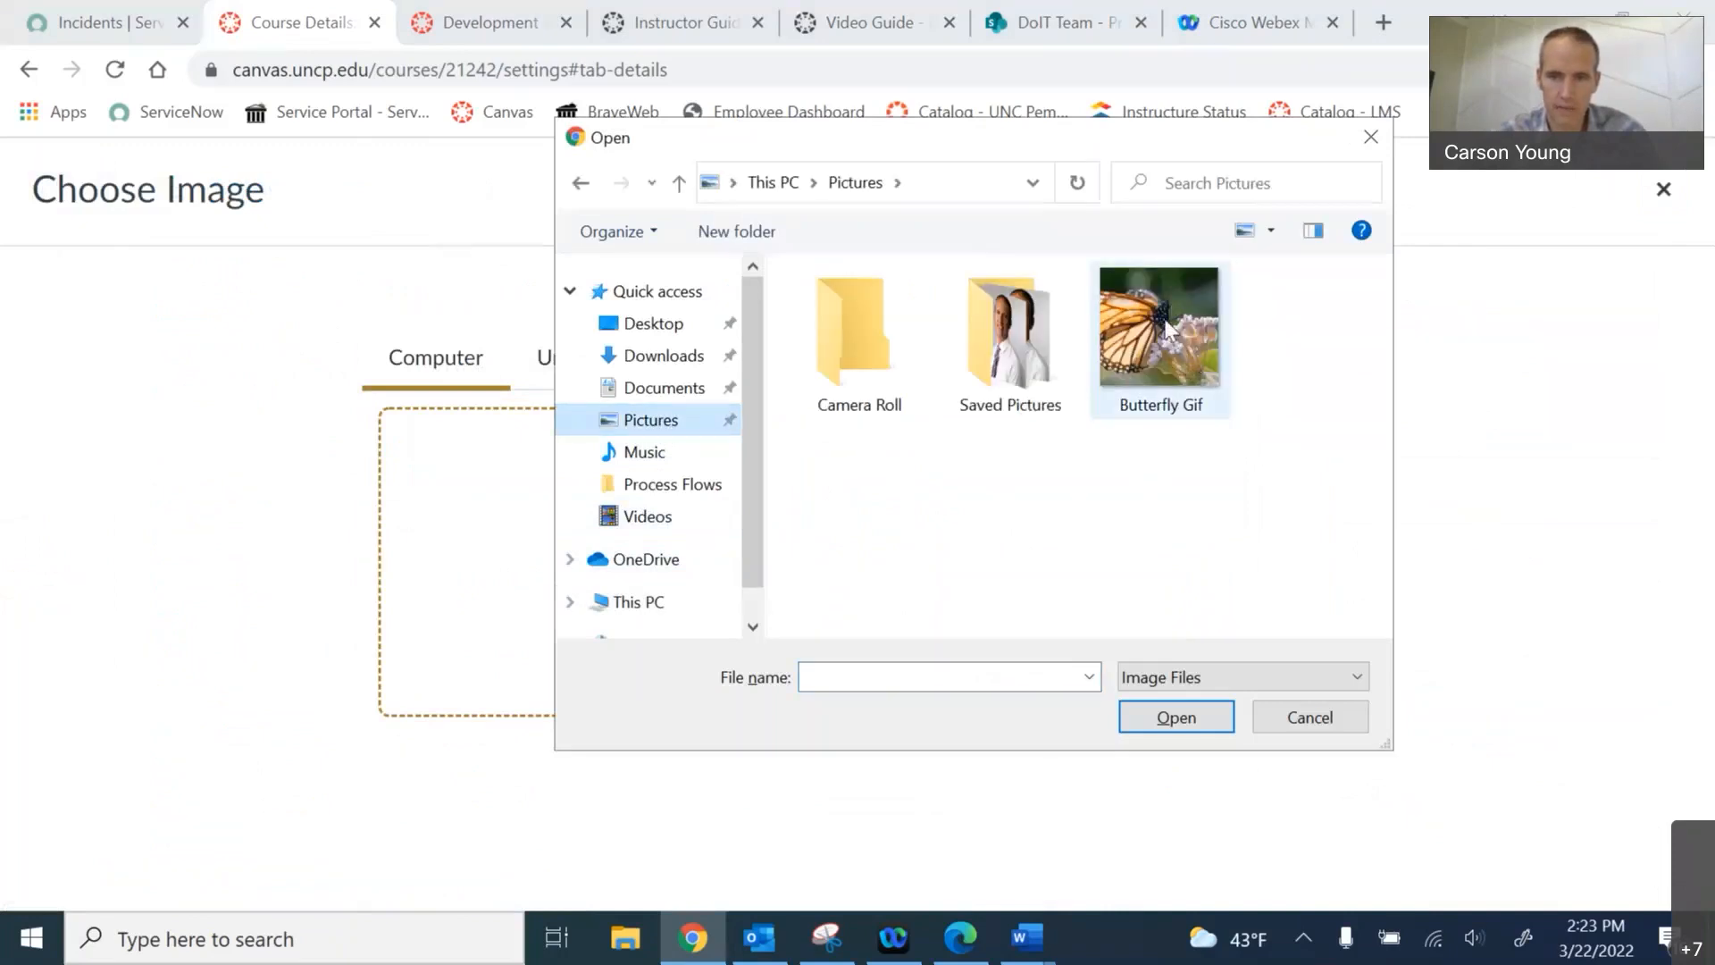
double_click(1164, 319)
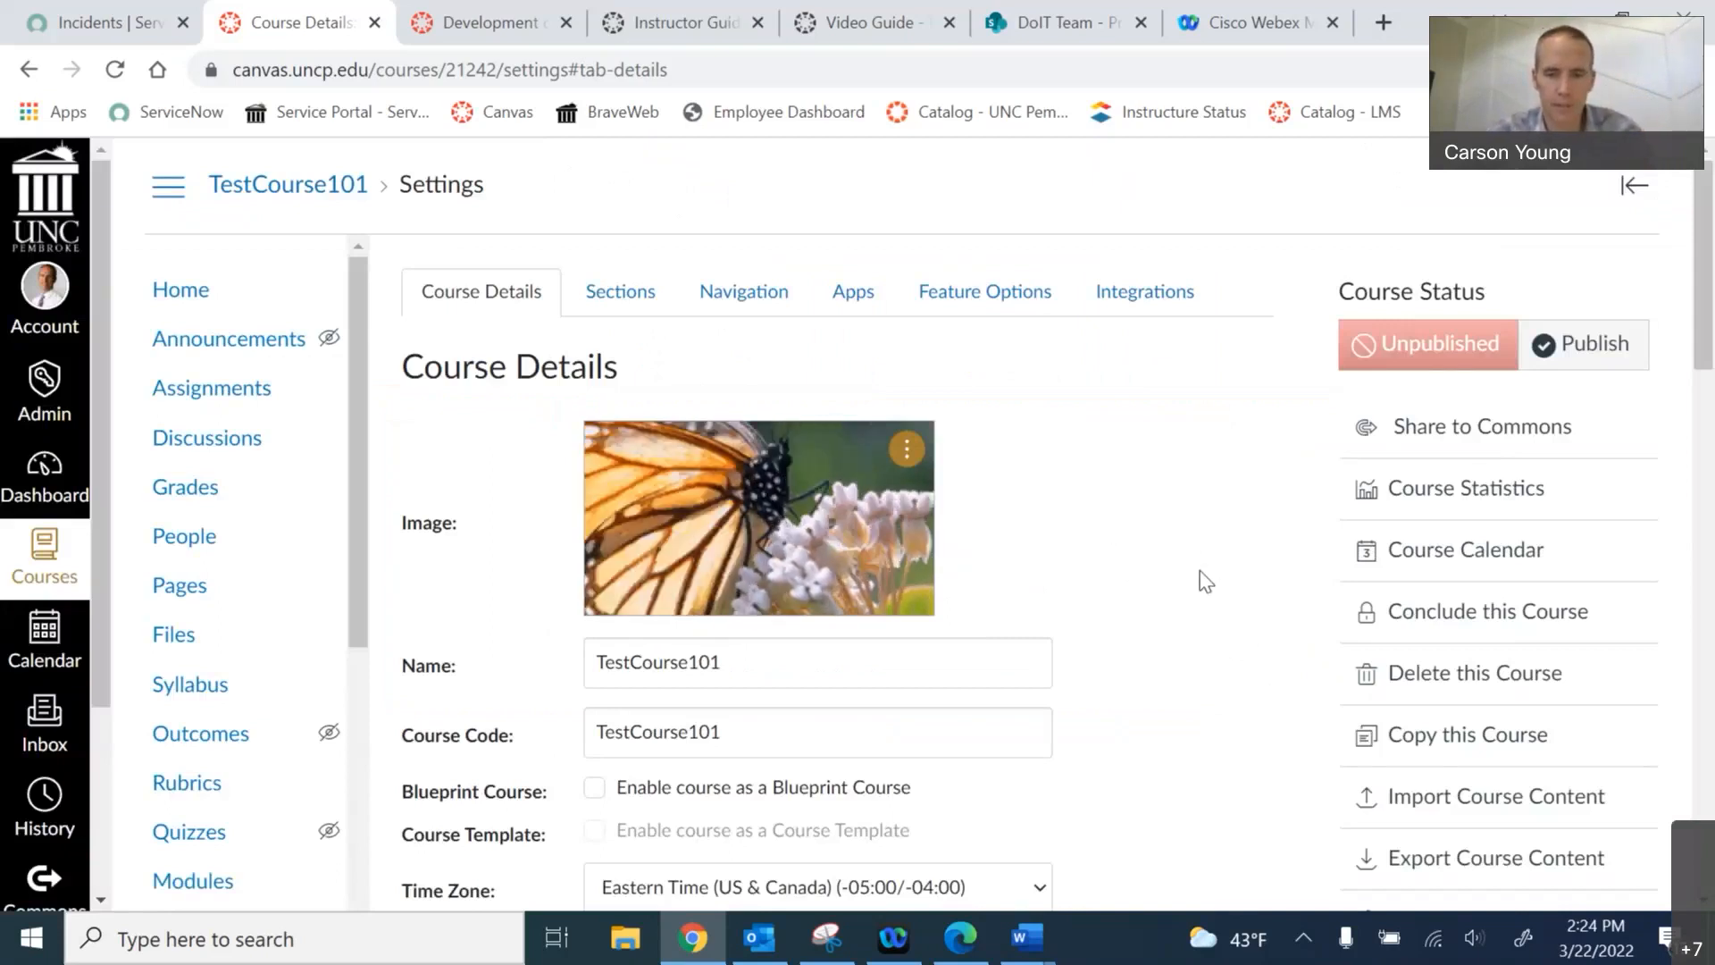
- Save the updated course details of TestCourse101 and return to the Dashboard
scroll(1199, 581, "down", 10)
scroll(1215, 585, "down", 6)
left_click(1111, 781)
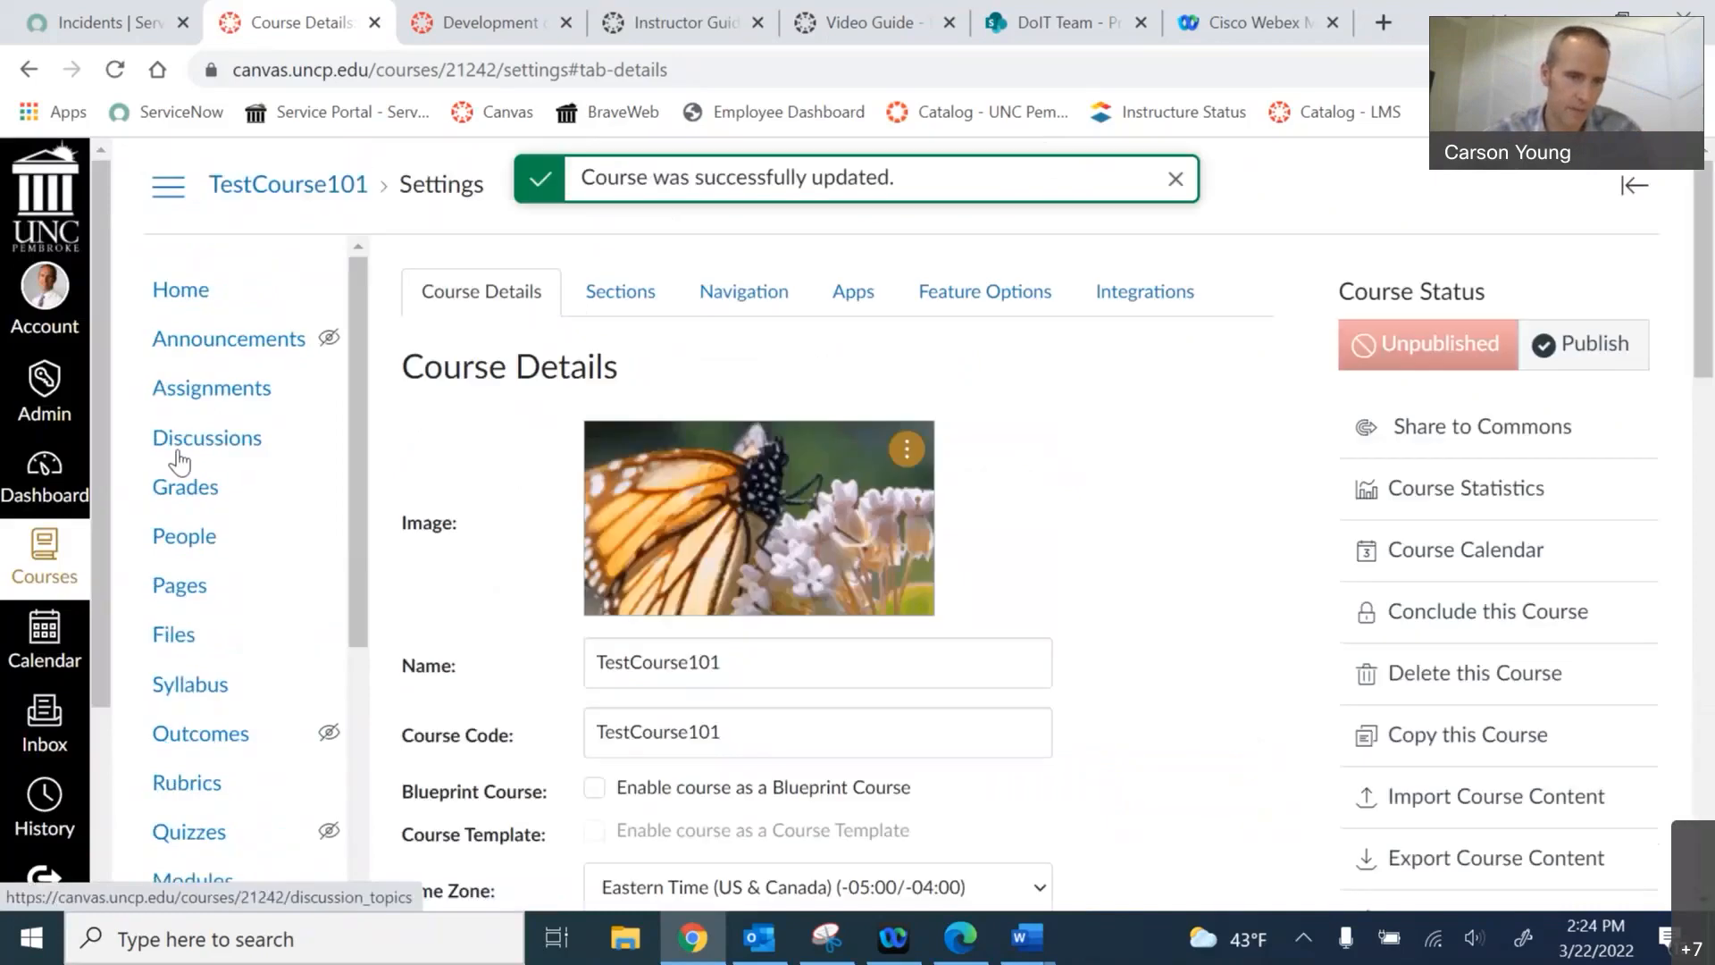
left_click(46, 475)
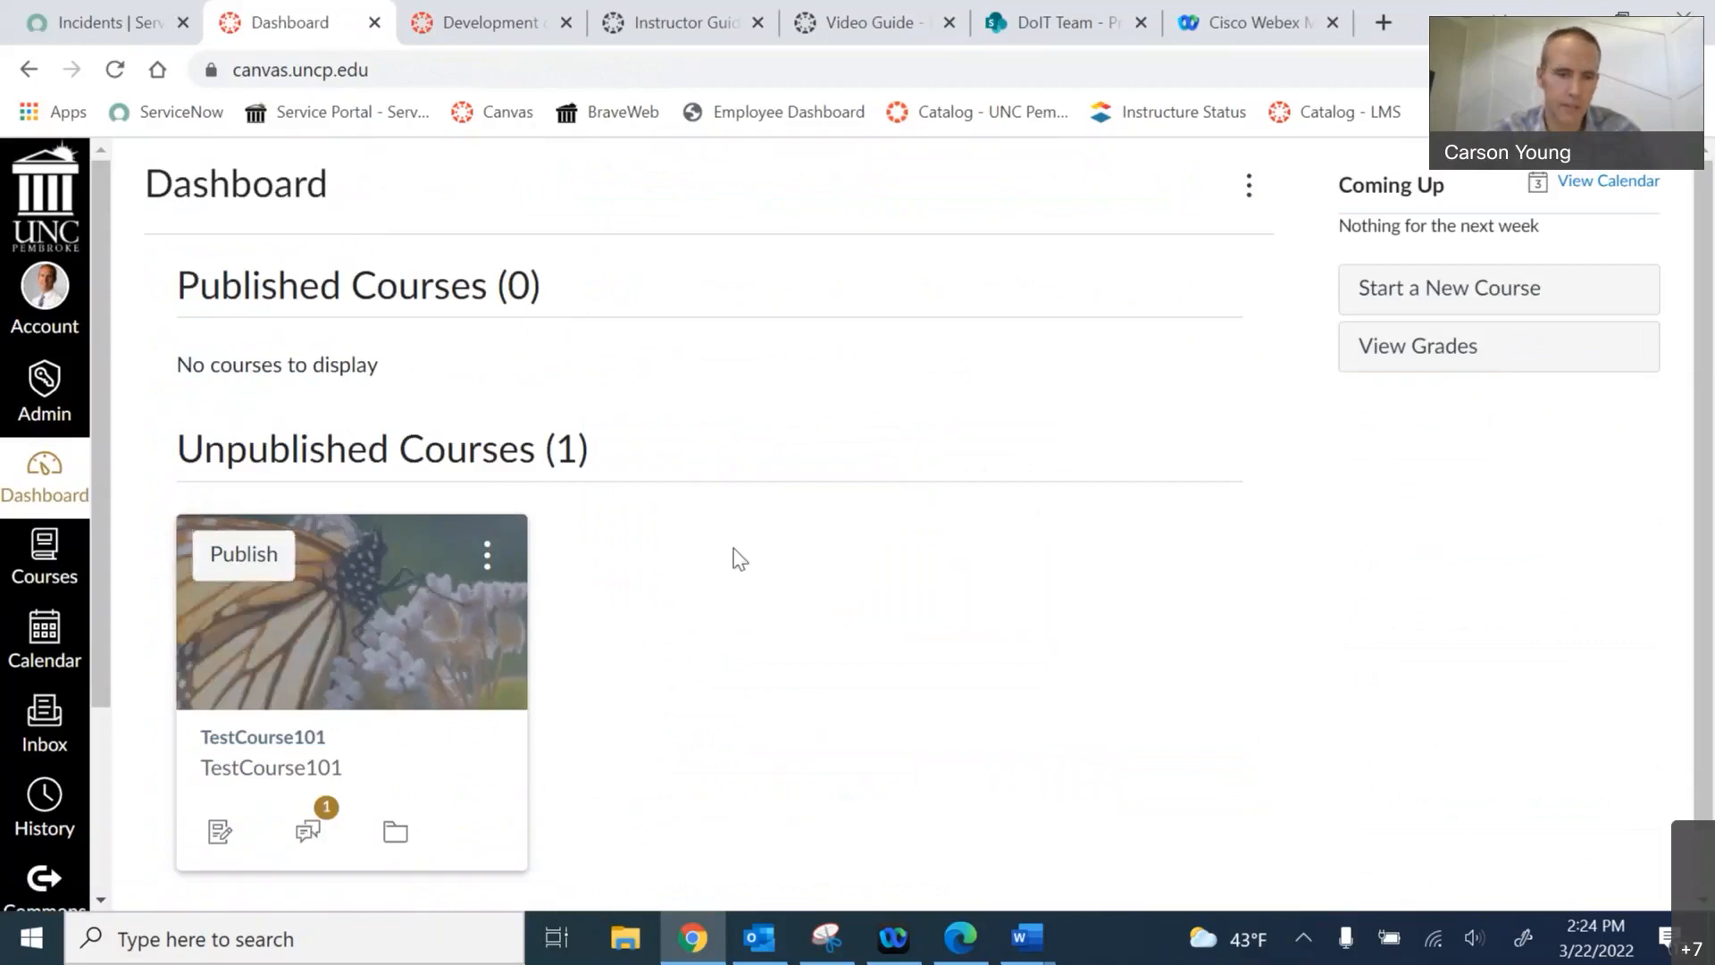
- Examine the TestCourse101 card's nickname and color options and the Dashboard view options
left_click(487, 556)
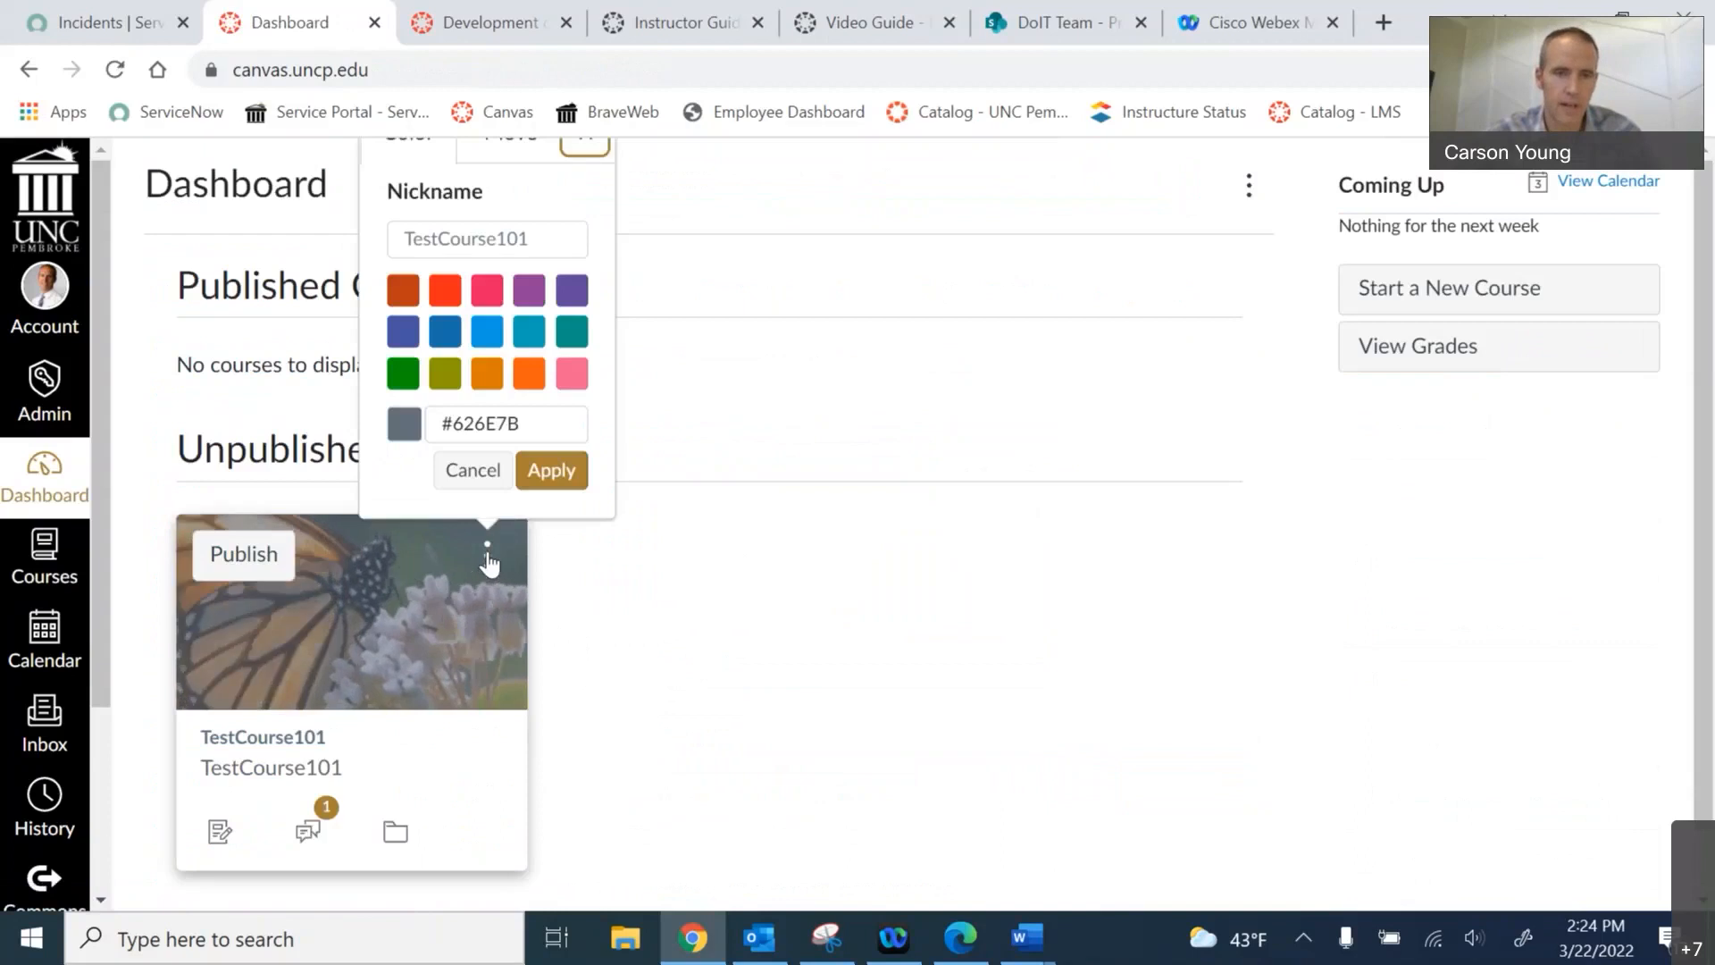
left_click(586, 146)
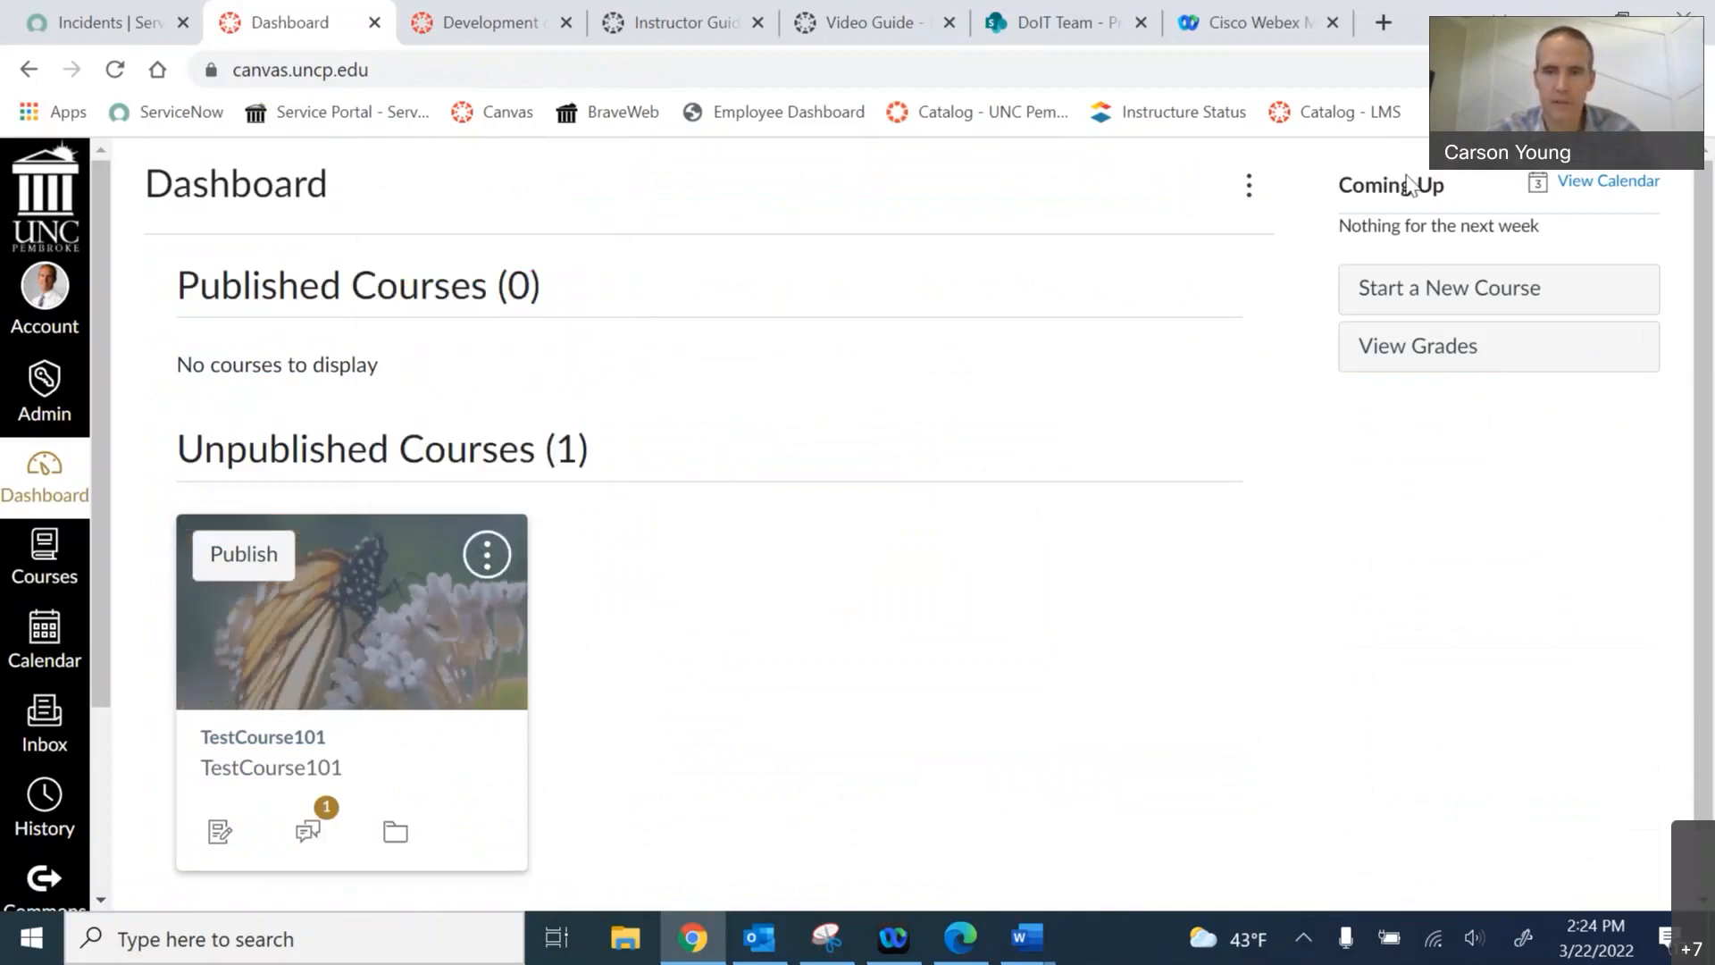
left_click(1248, 188)
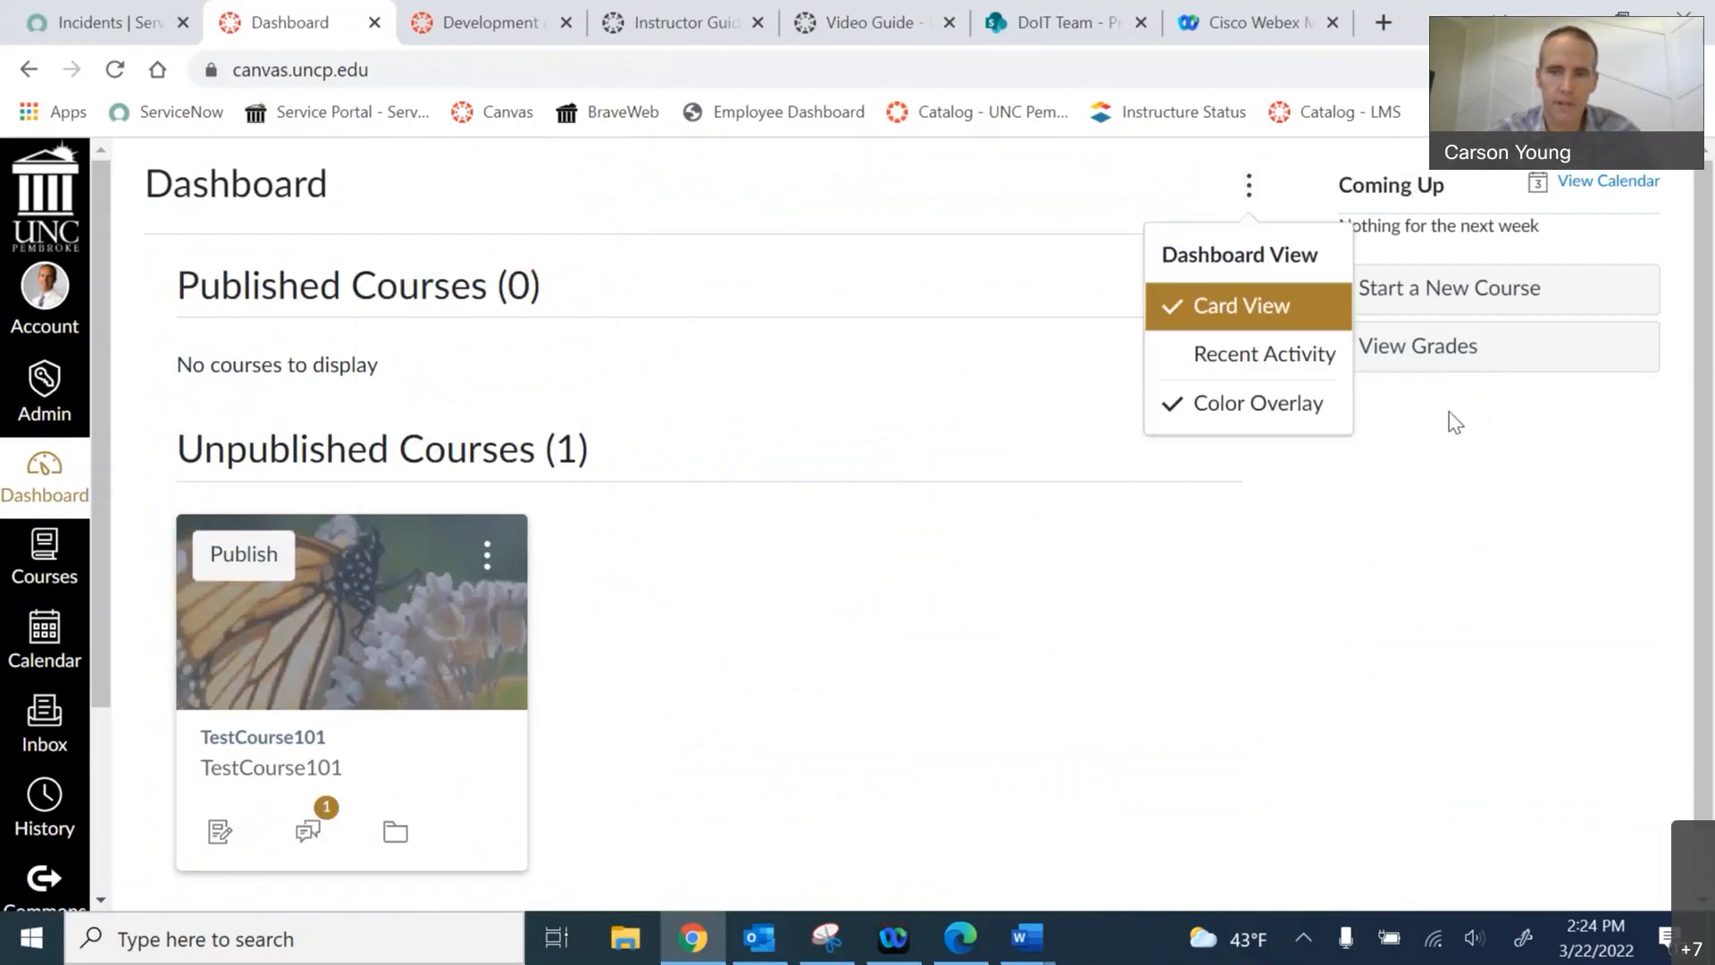
left_click(1248, 189)
left_click(1248, 190)
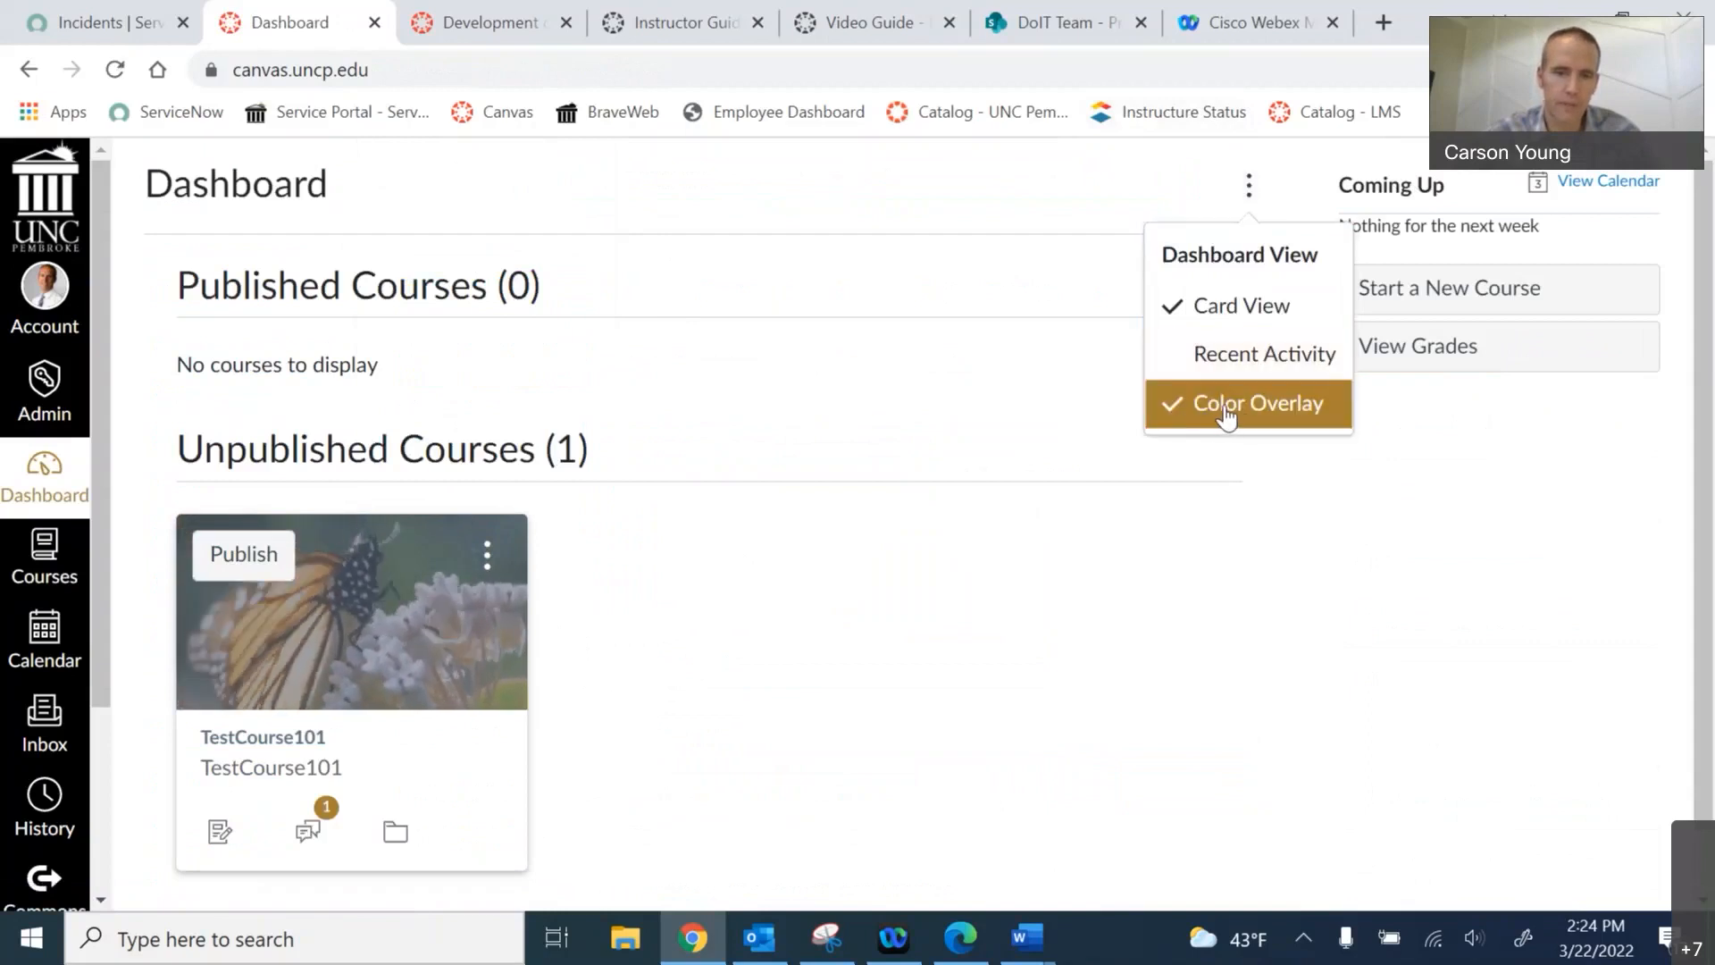
- Change the color of the TestCourse101 card to olive green and apply it
left_click(493, 566)
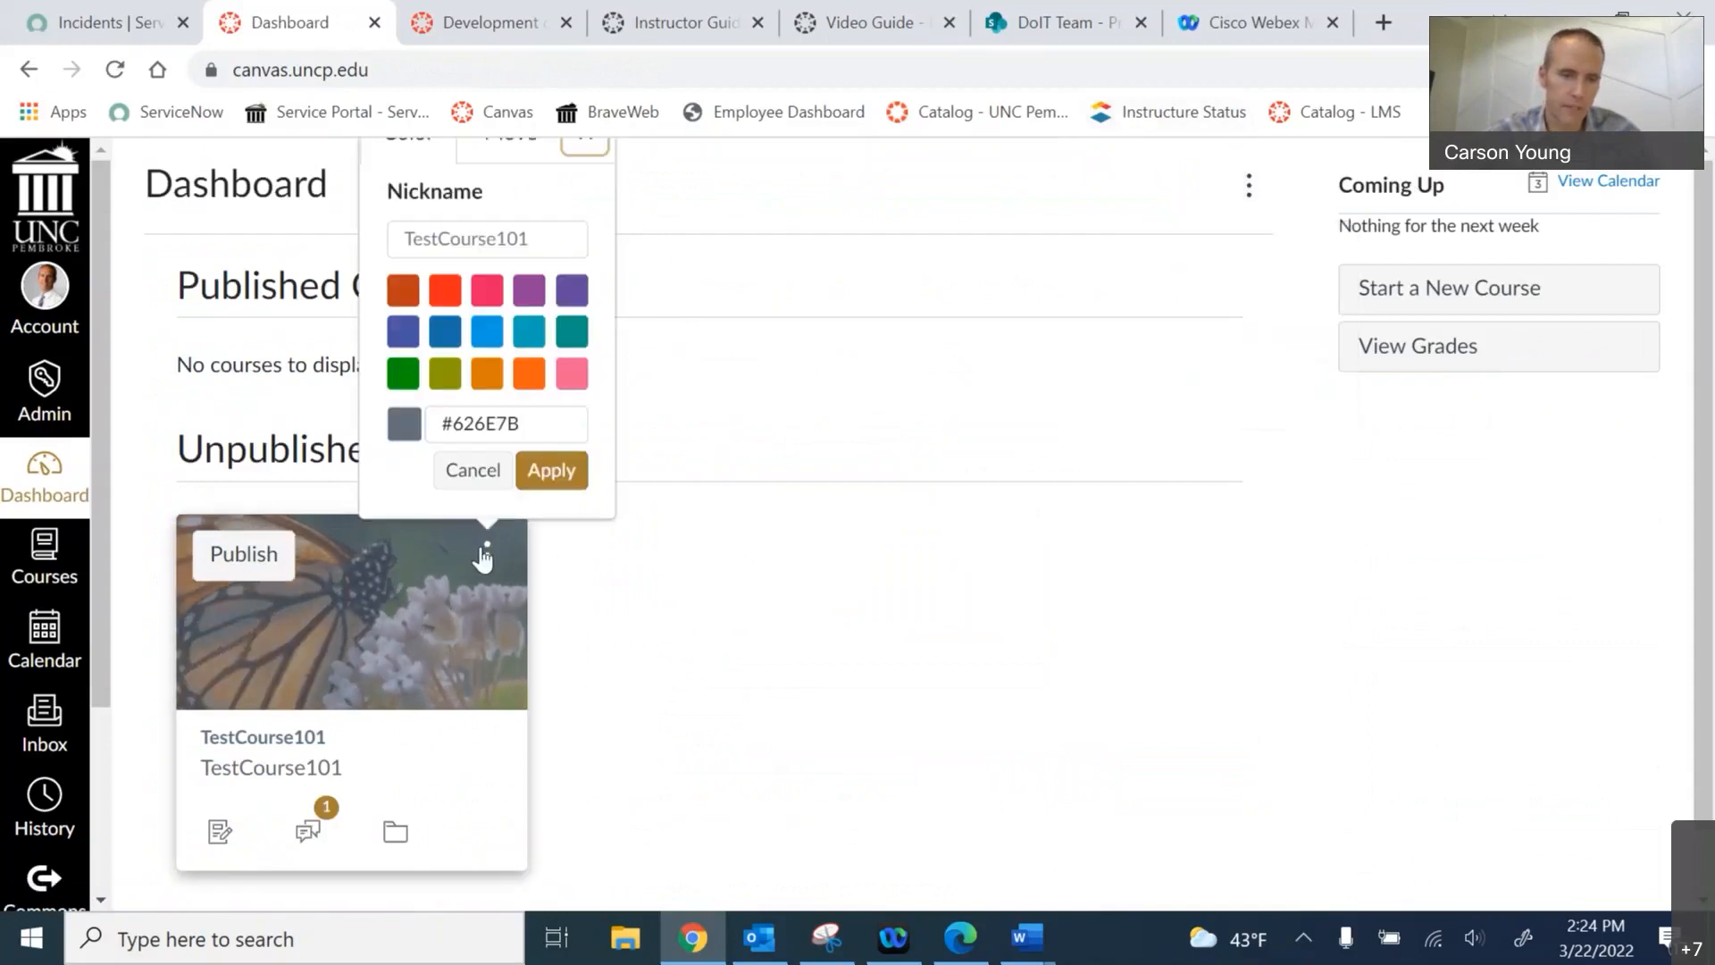
left_click(444, 375)
left_click(550, 471)
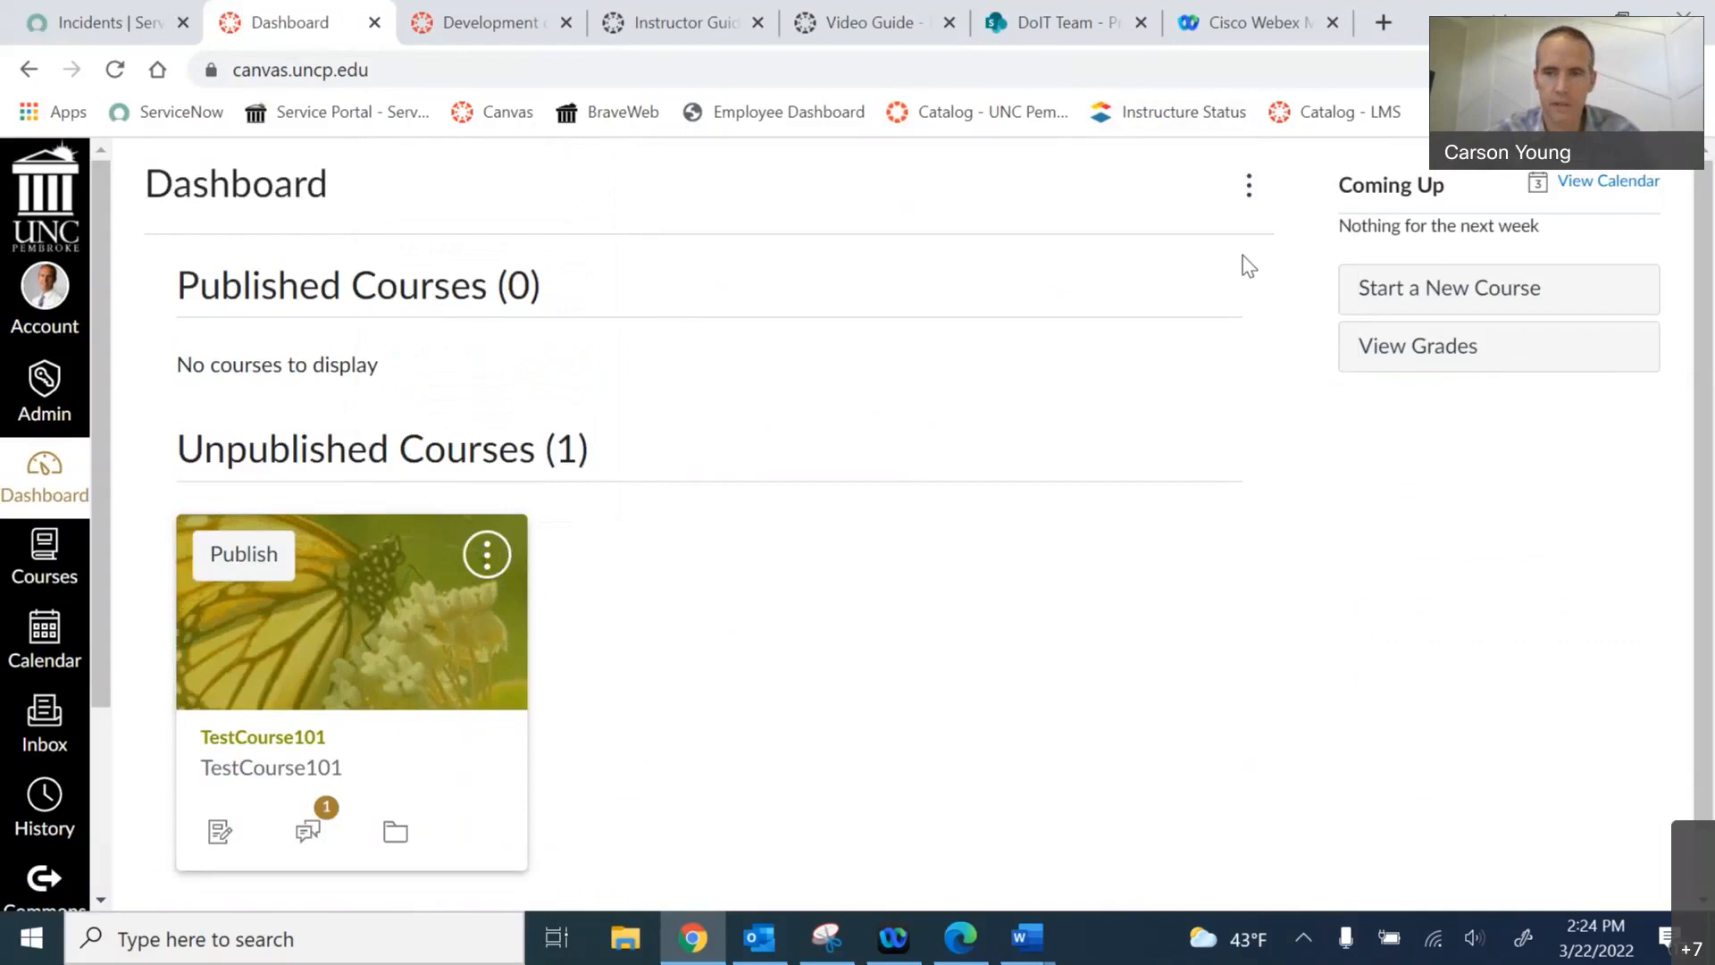
- Turn off the Color Overlay on the Dashboard course cards
left_click(1250, 188)
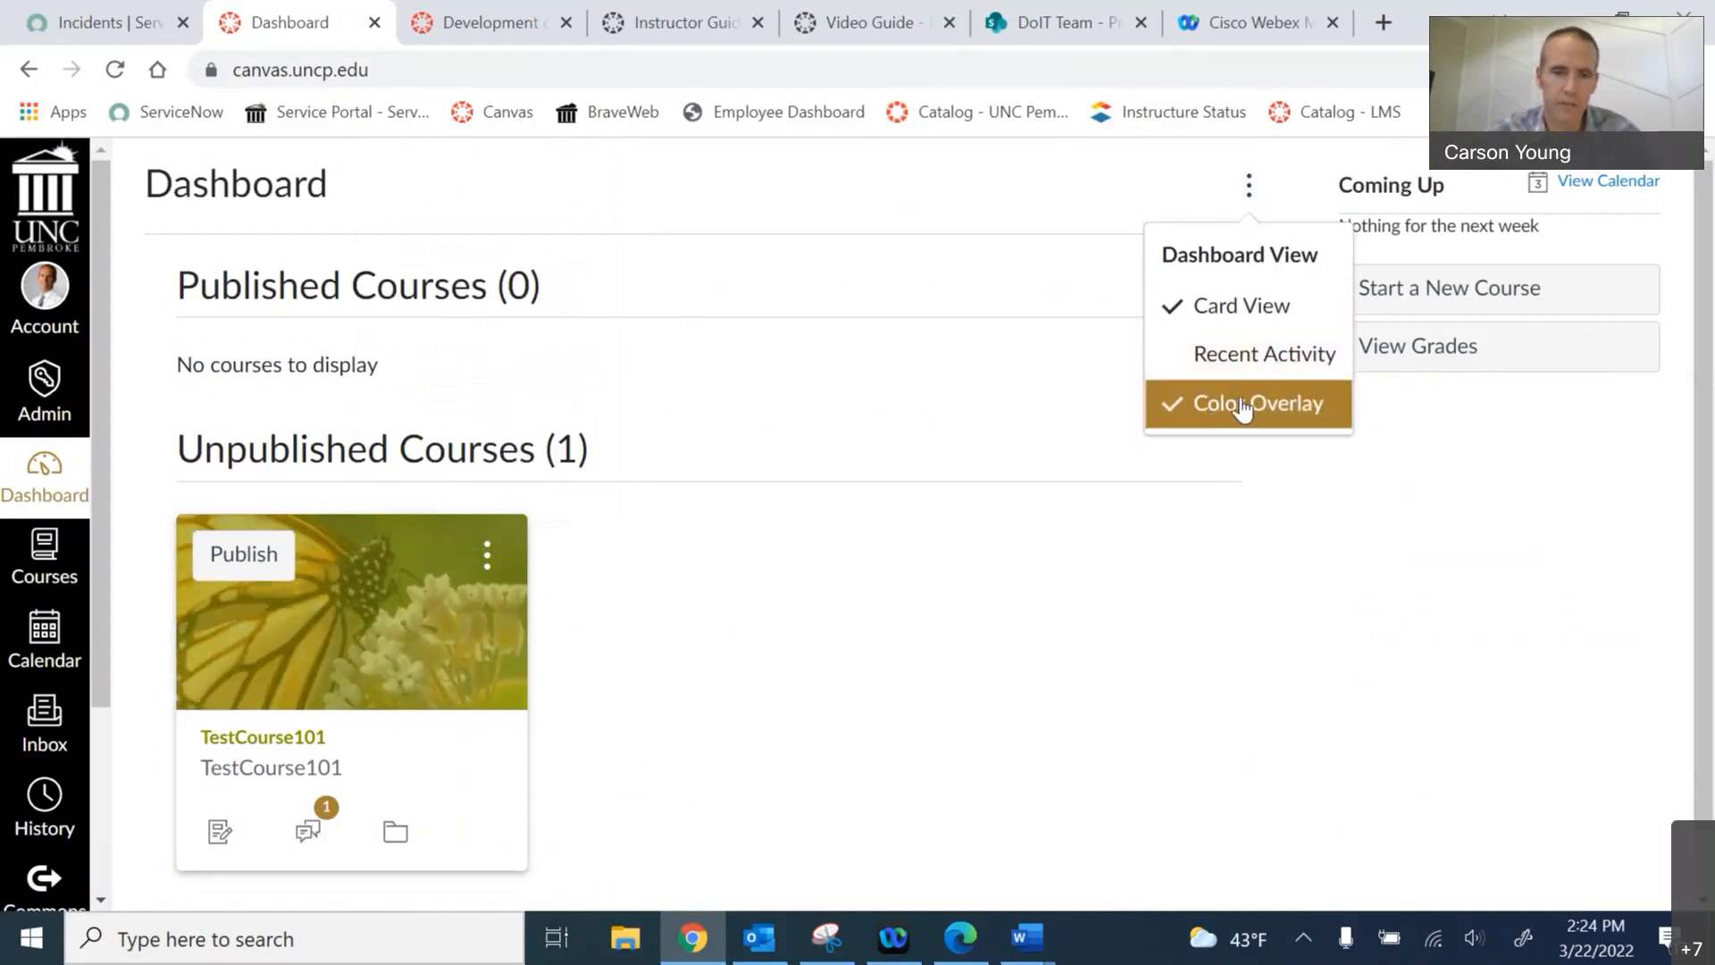
left_click(1244, 404)
left_click(1249, 185)
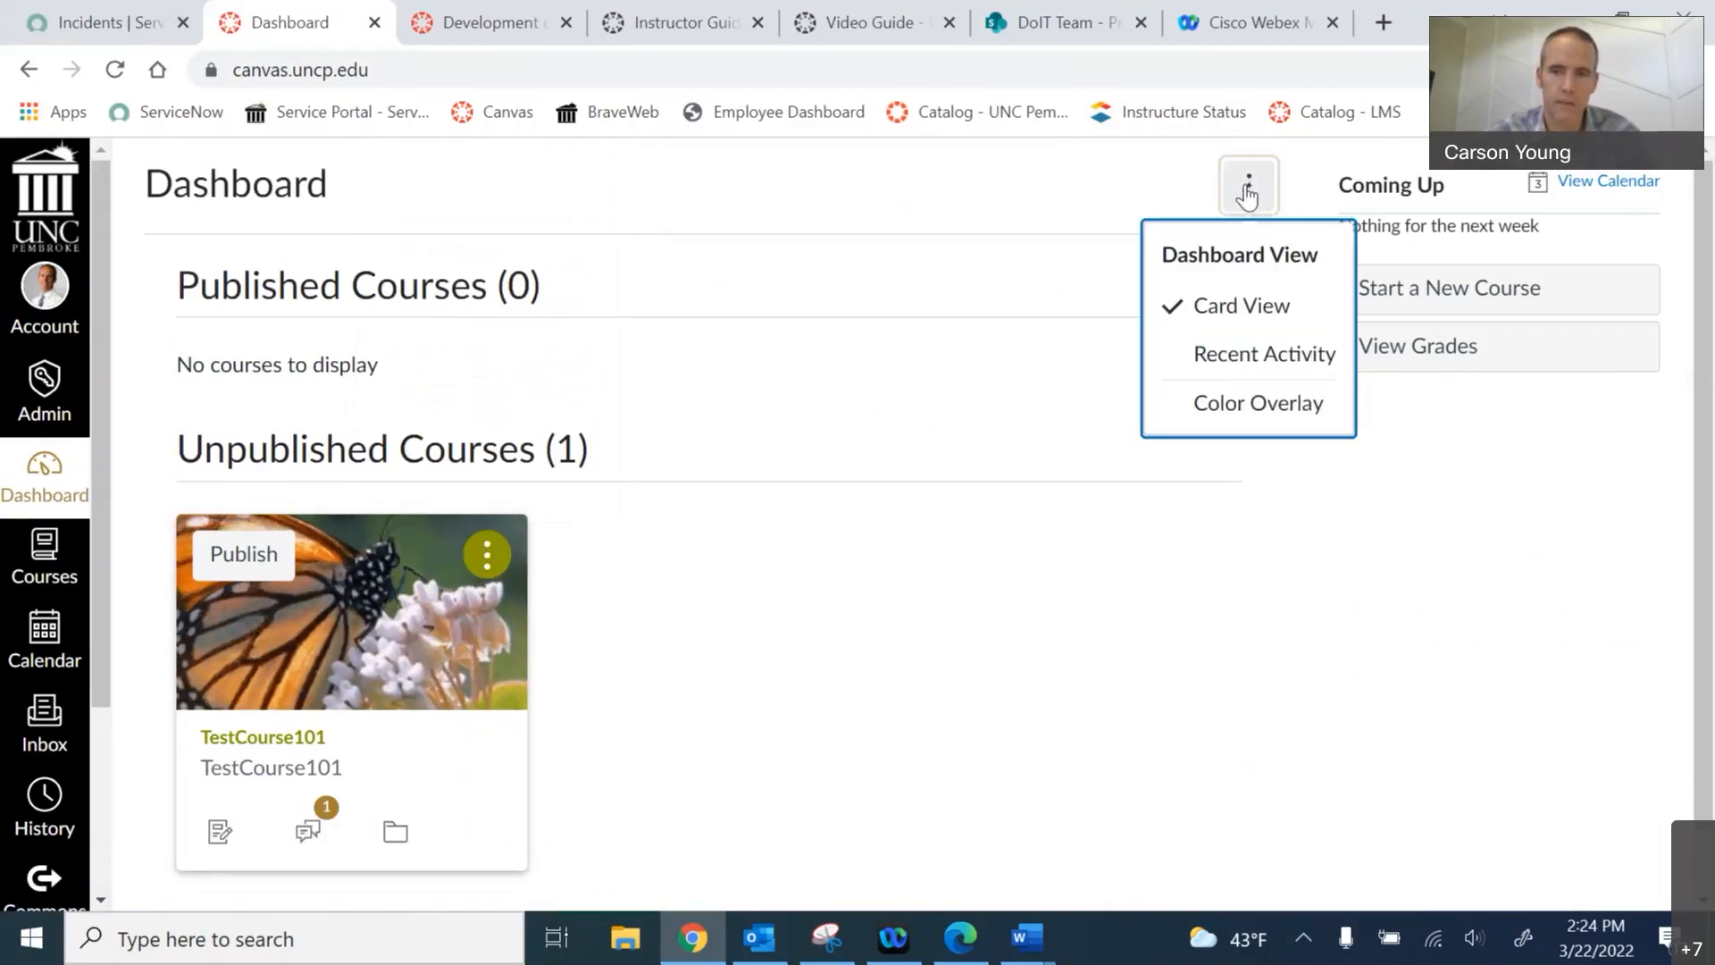
left_click(940, 573)
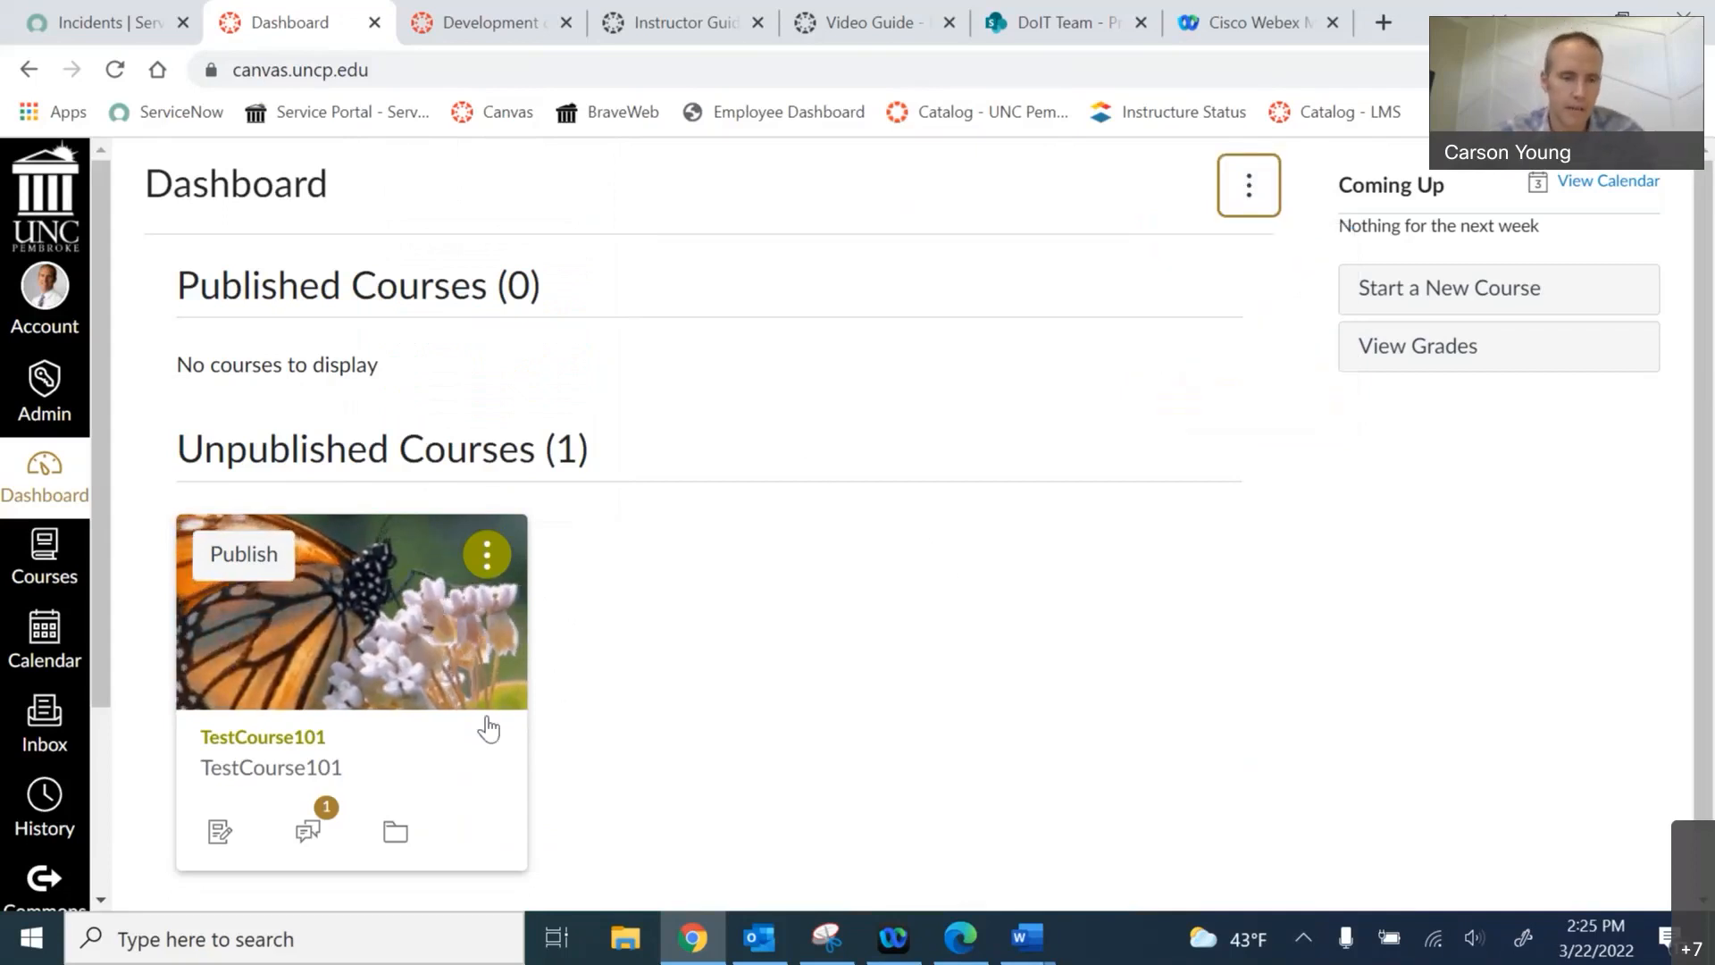
- Open TestCourse101 from its Dashboard card and look through the modules on its home page
left_click(389, 628)
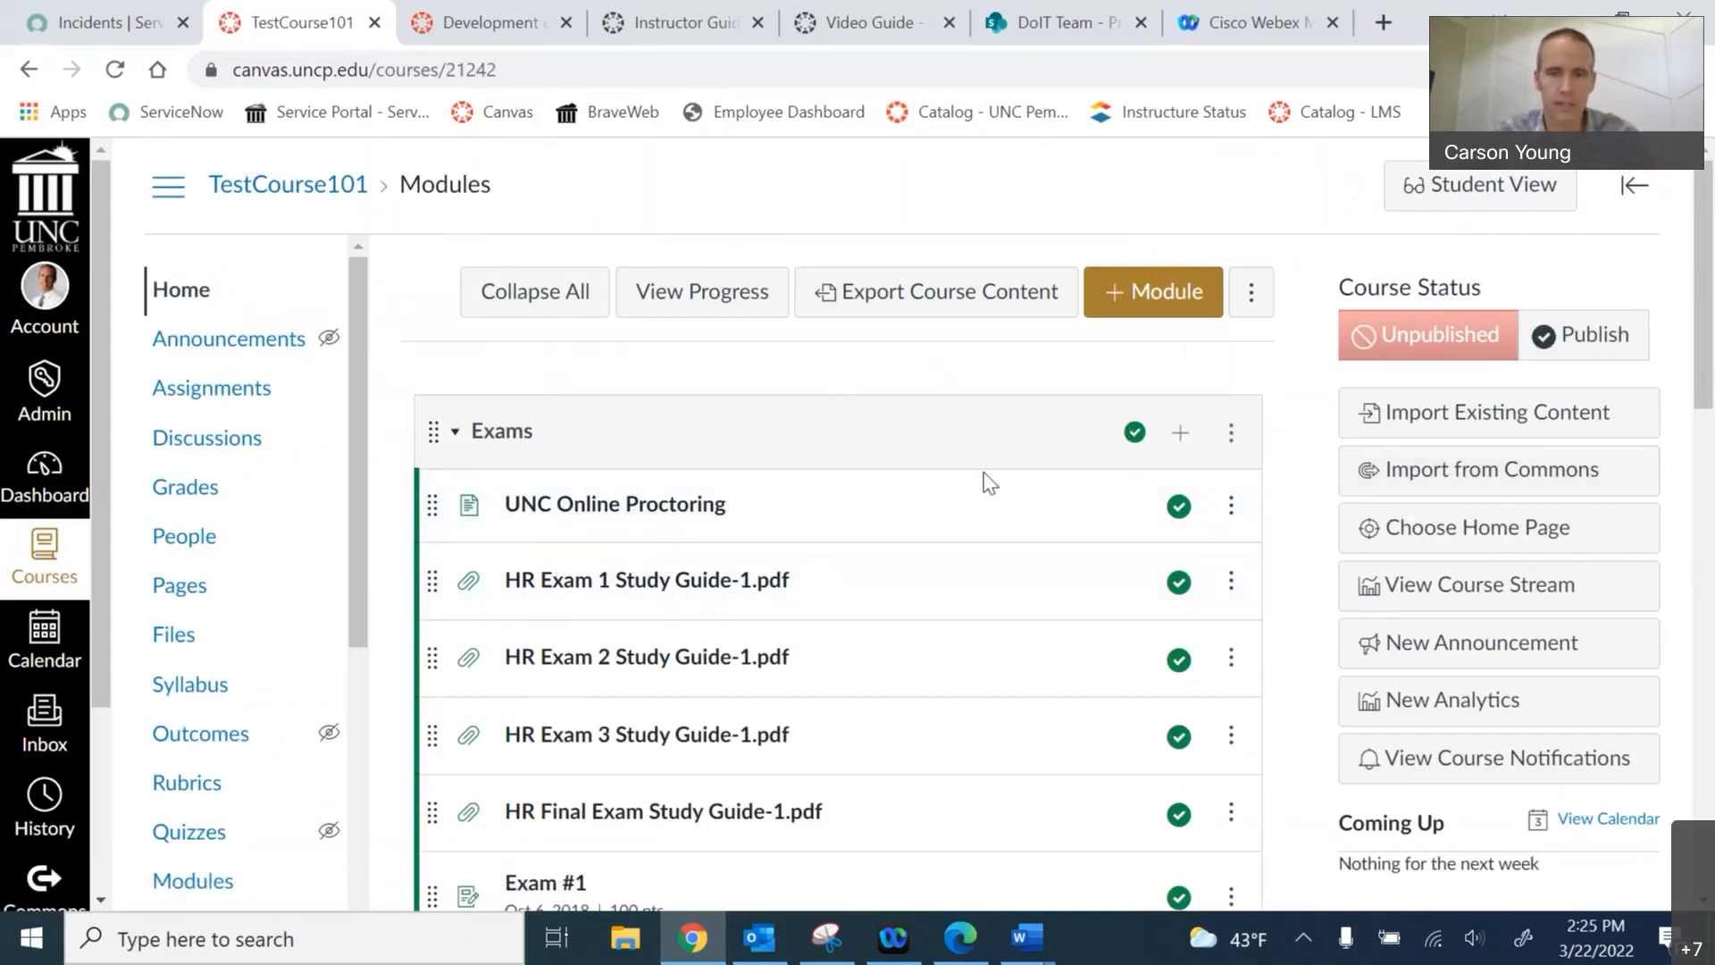
scroll(962, 563, "down", 10)
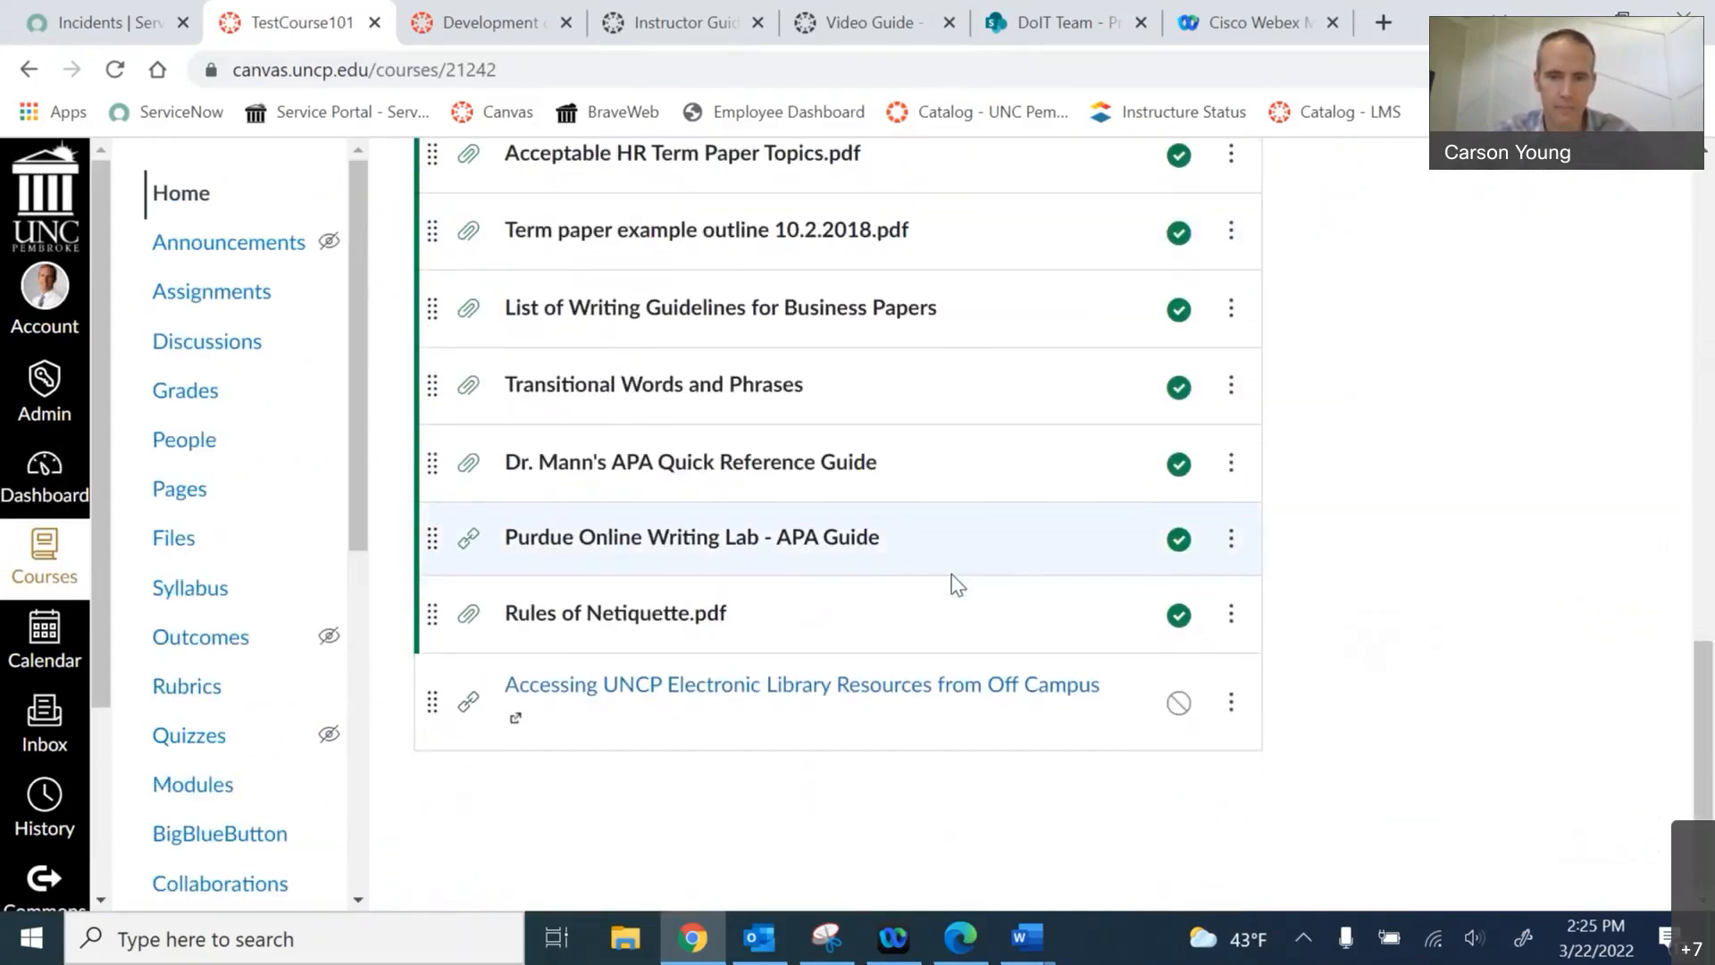
scroll(952, 582, "up", 10)
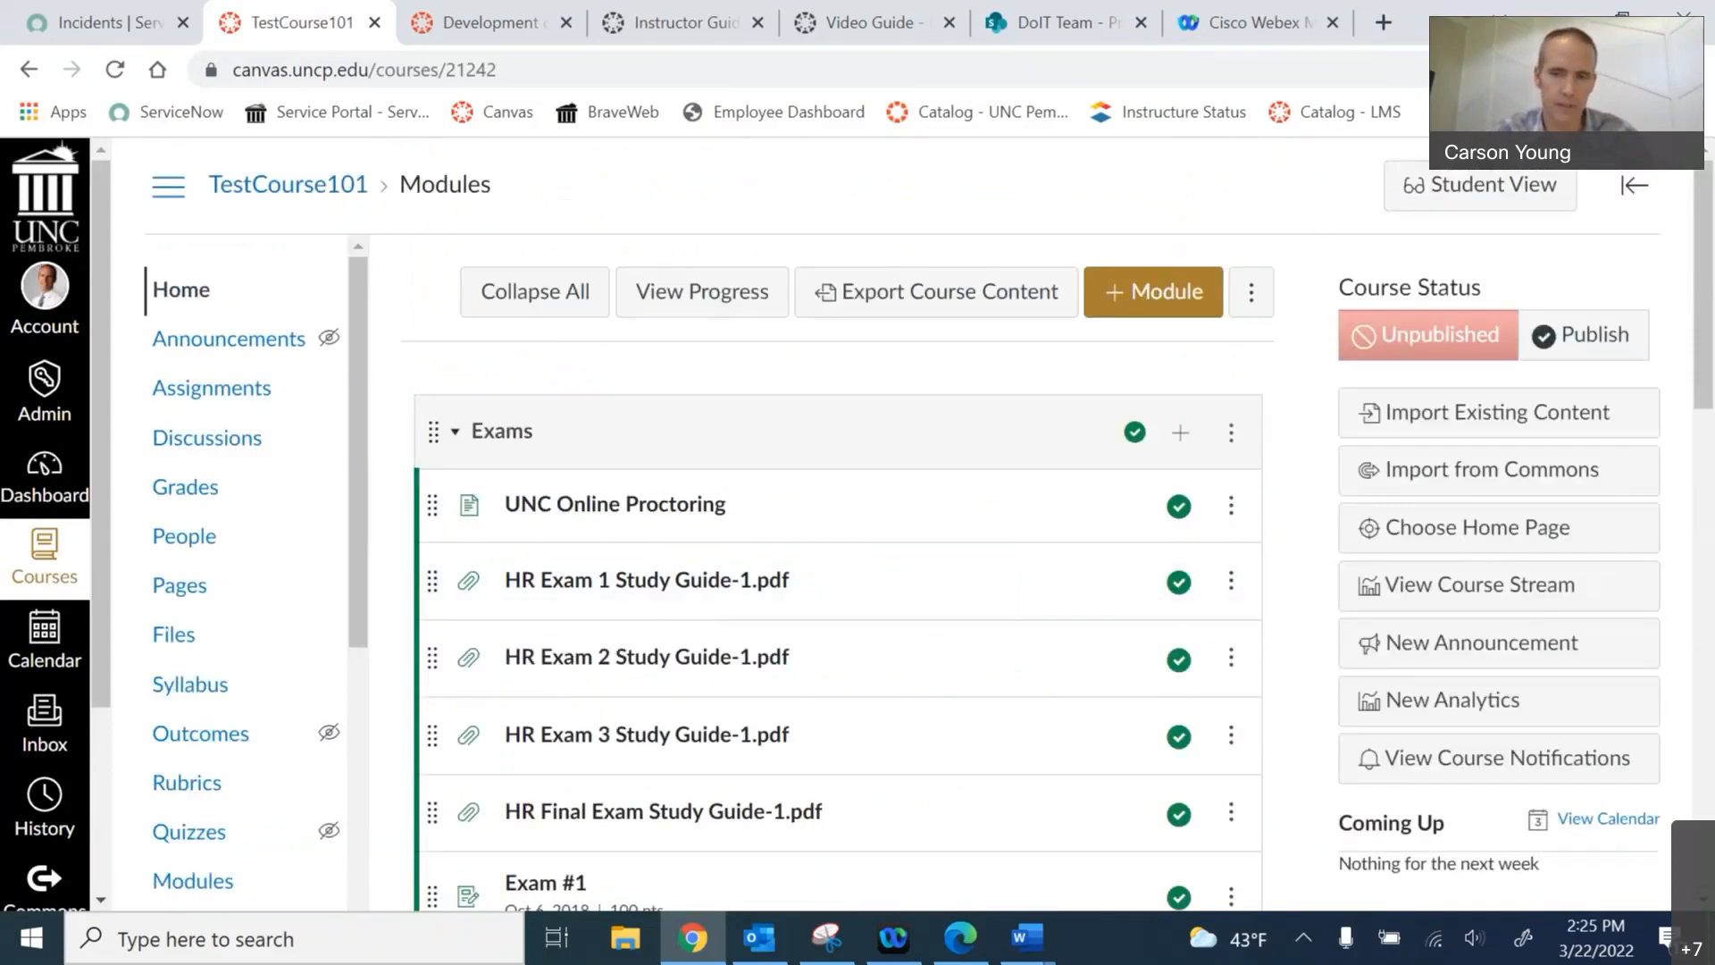
- Add a new module named "Test module" to TestCourse101
left_click(1150, 295)
left_click(694, 400)
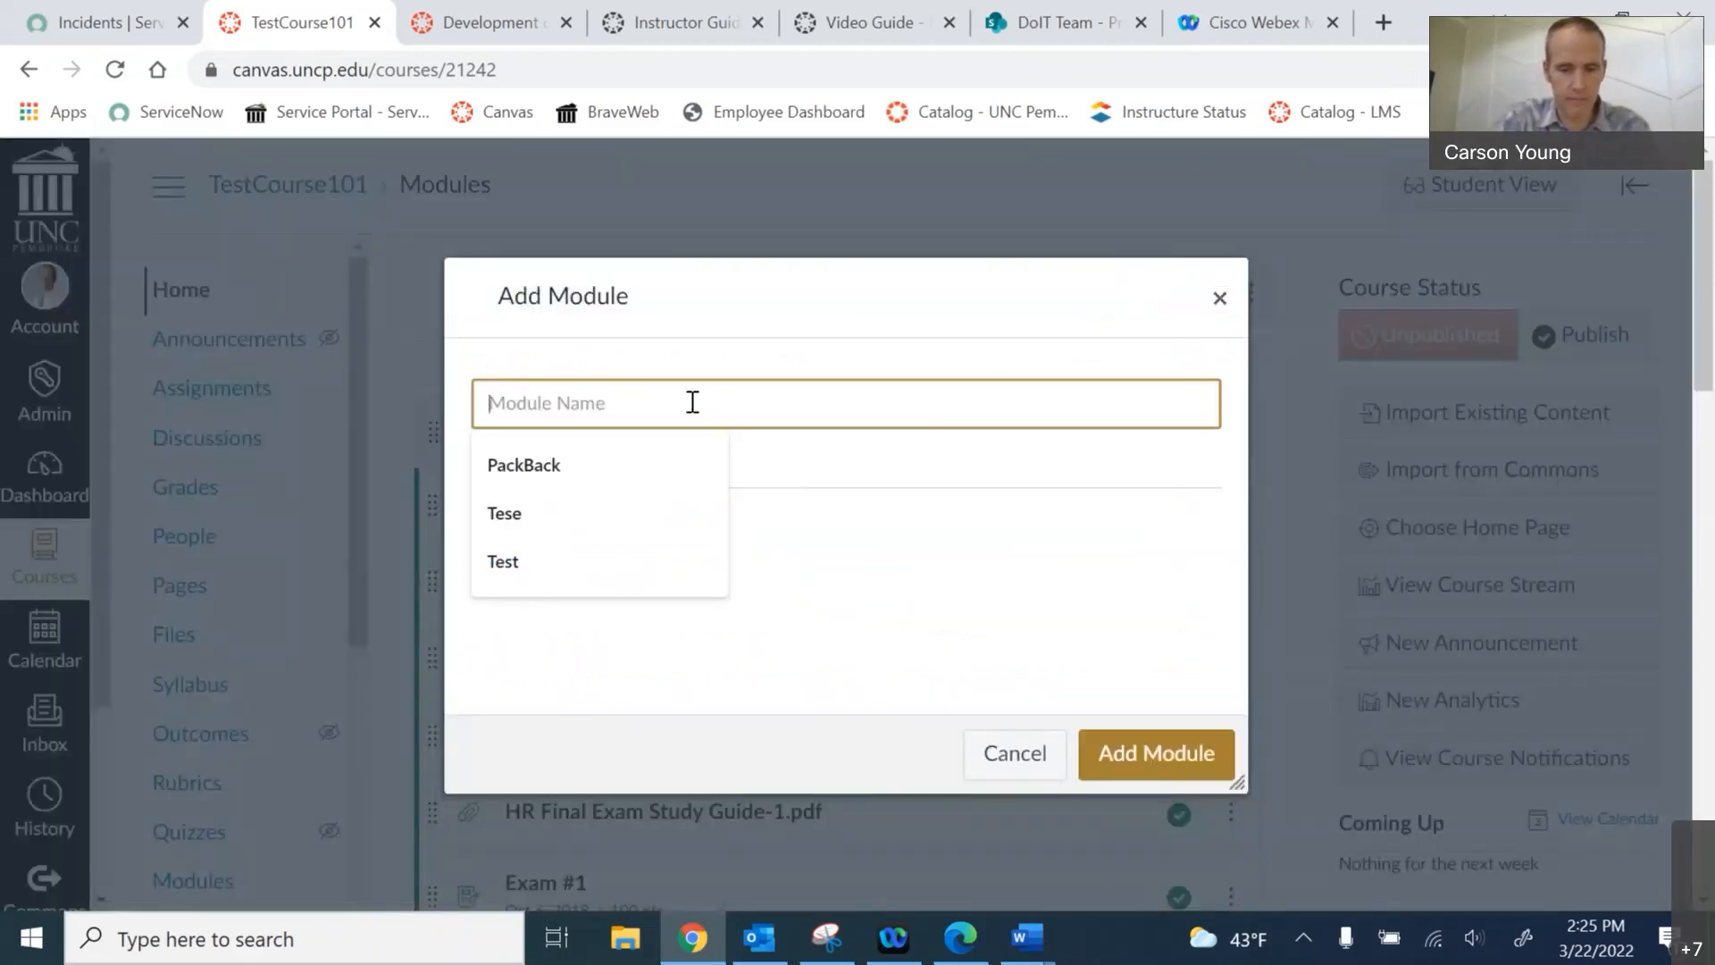
type("Test ")
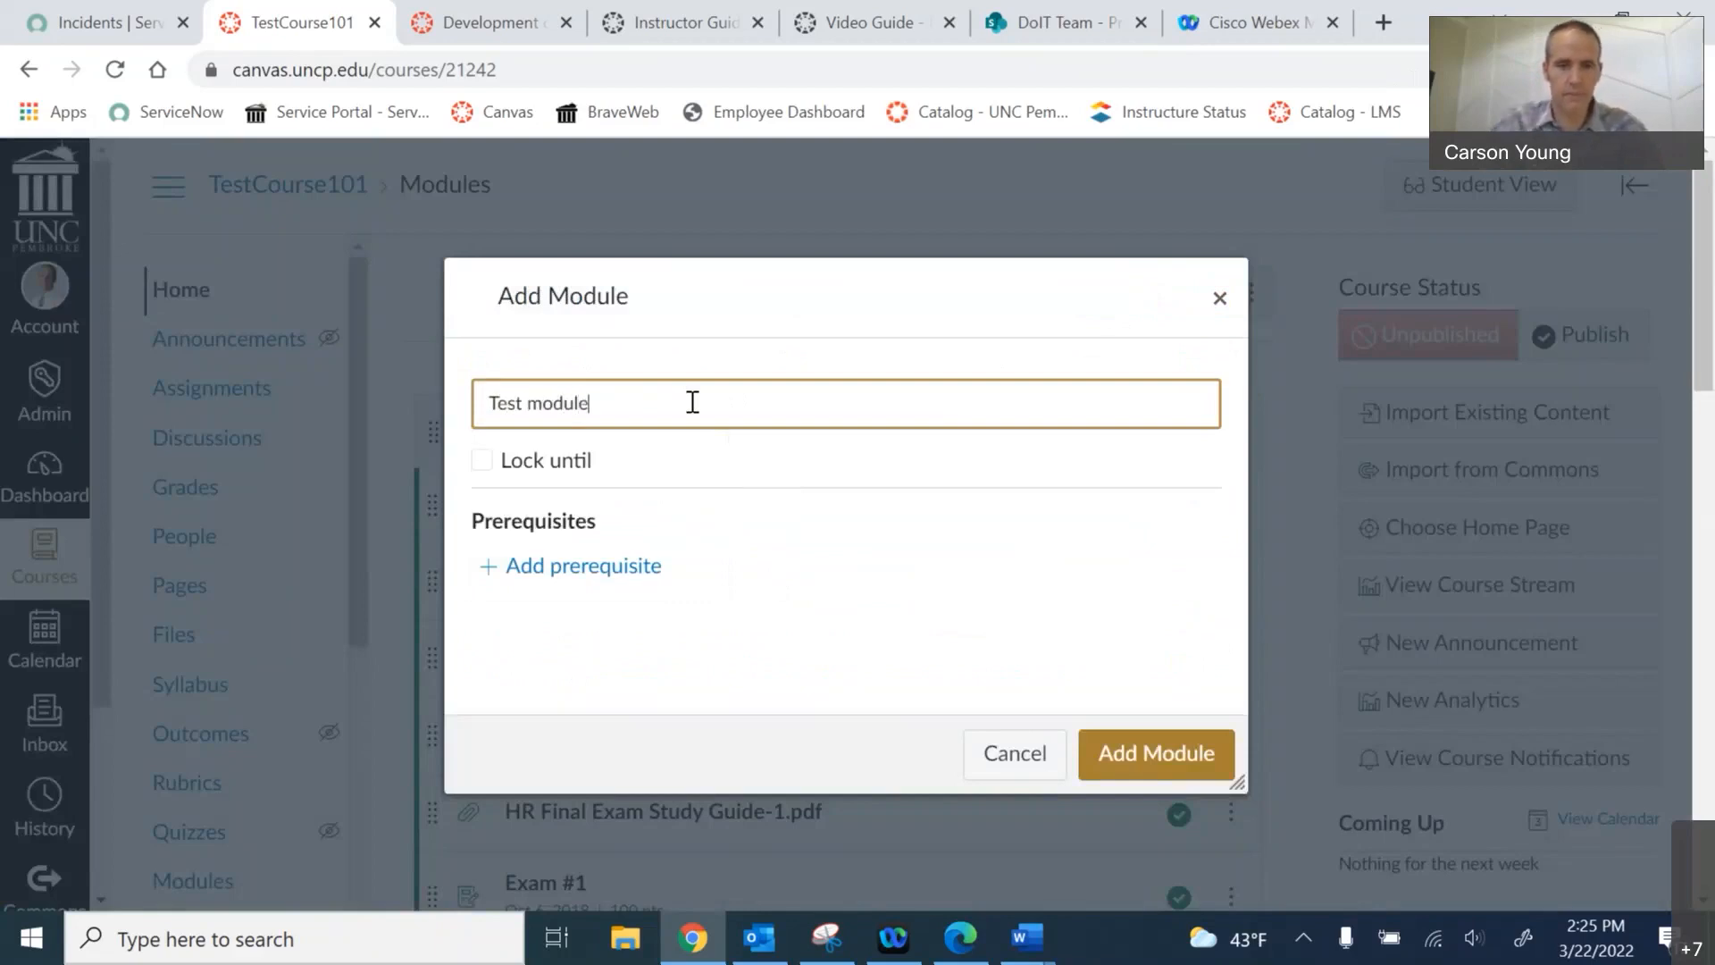
type("module")
left_click(1157, 753)
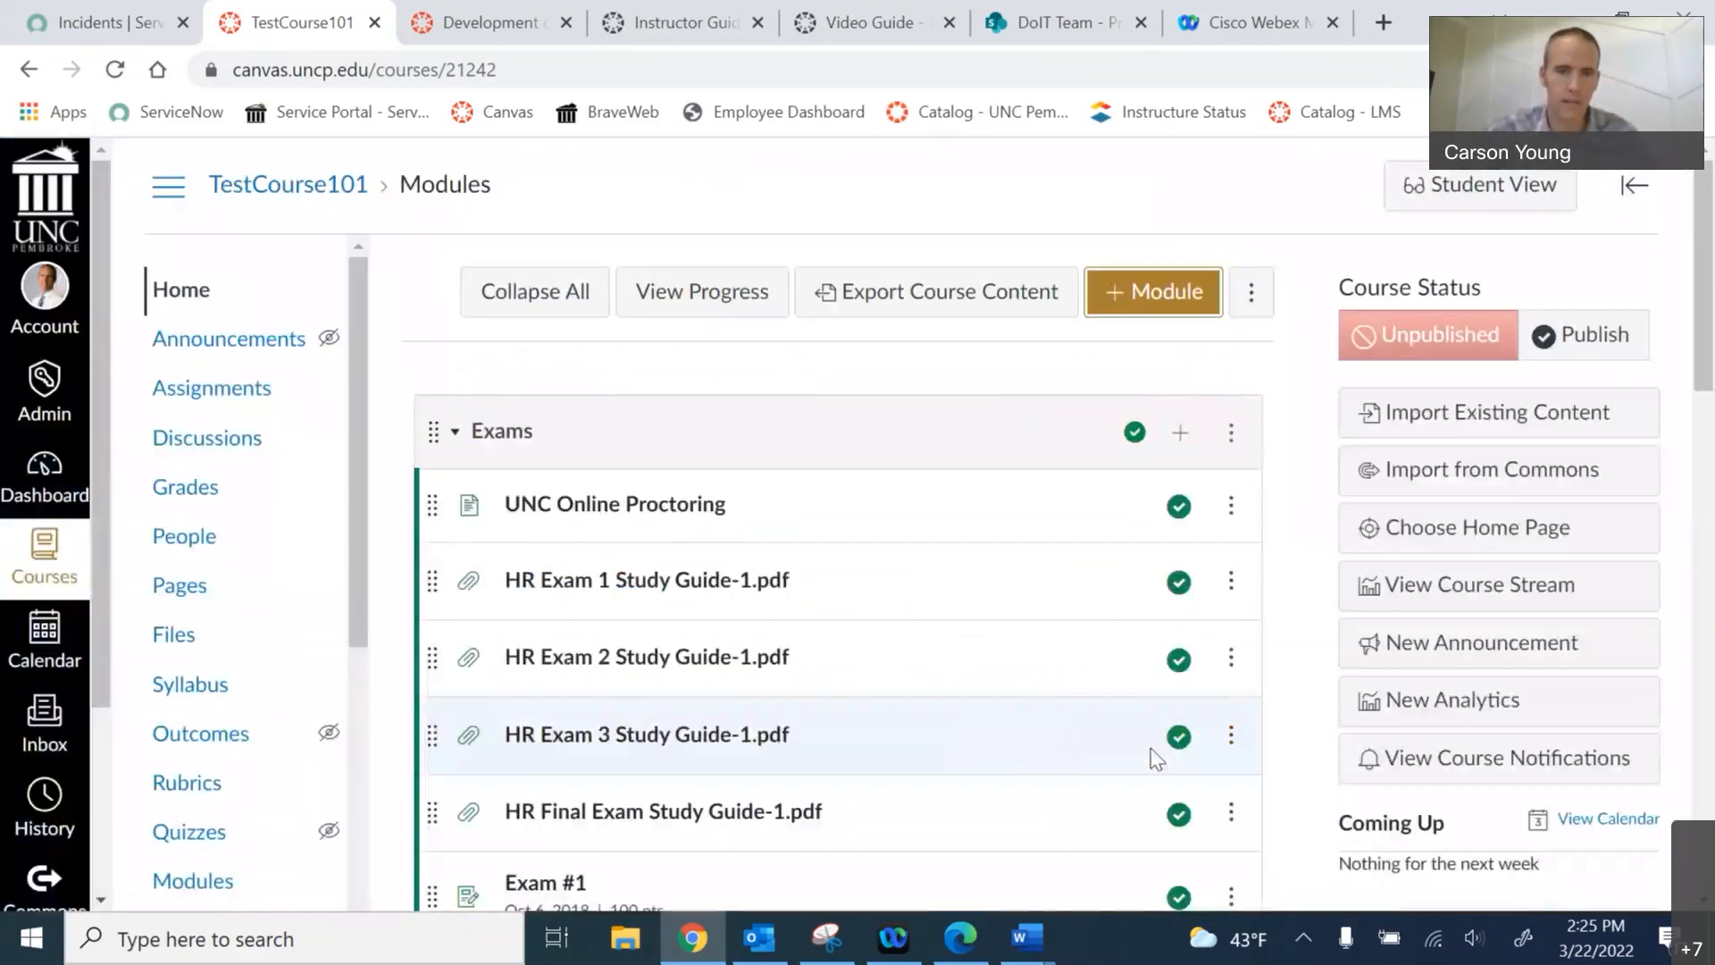
- Move Test module to the start of the module list, above the Exams module
scroll(822, 617, "down", 8)
scroll(817, 615, "down", 10)
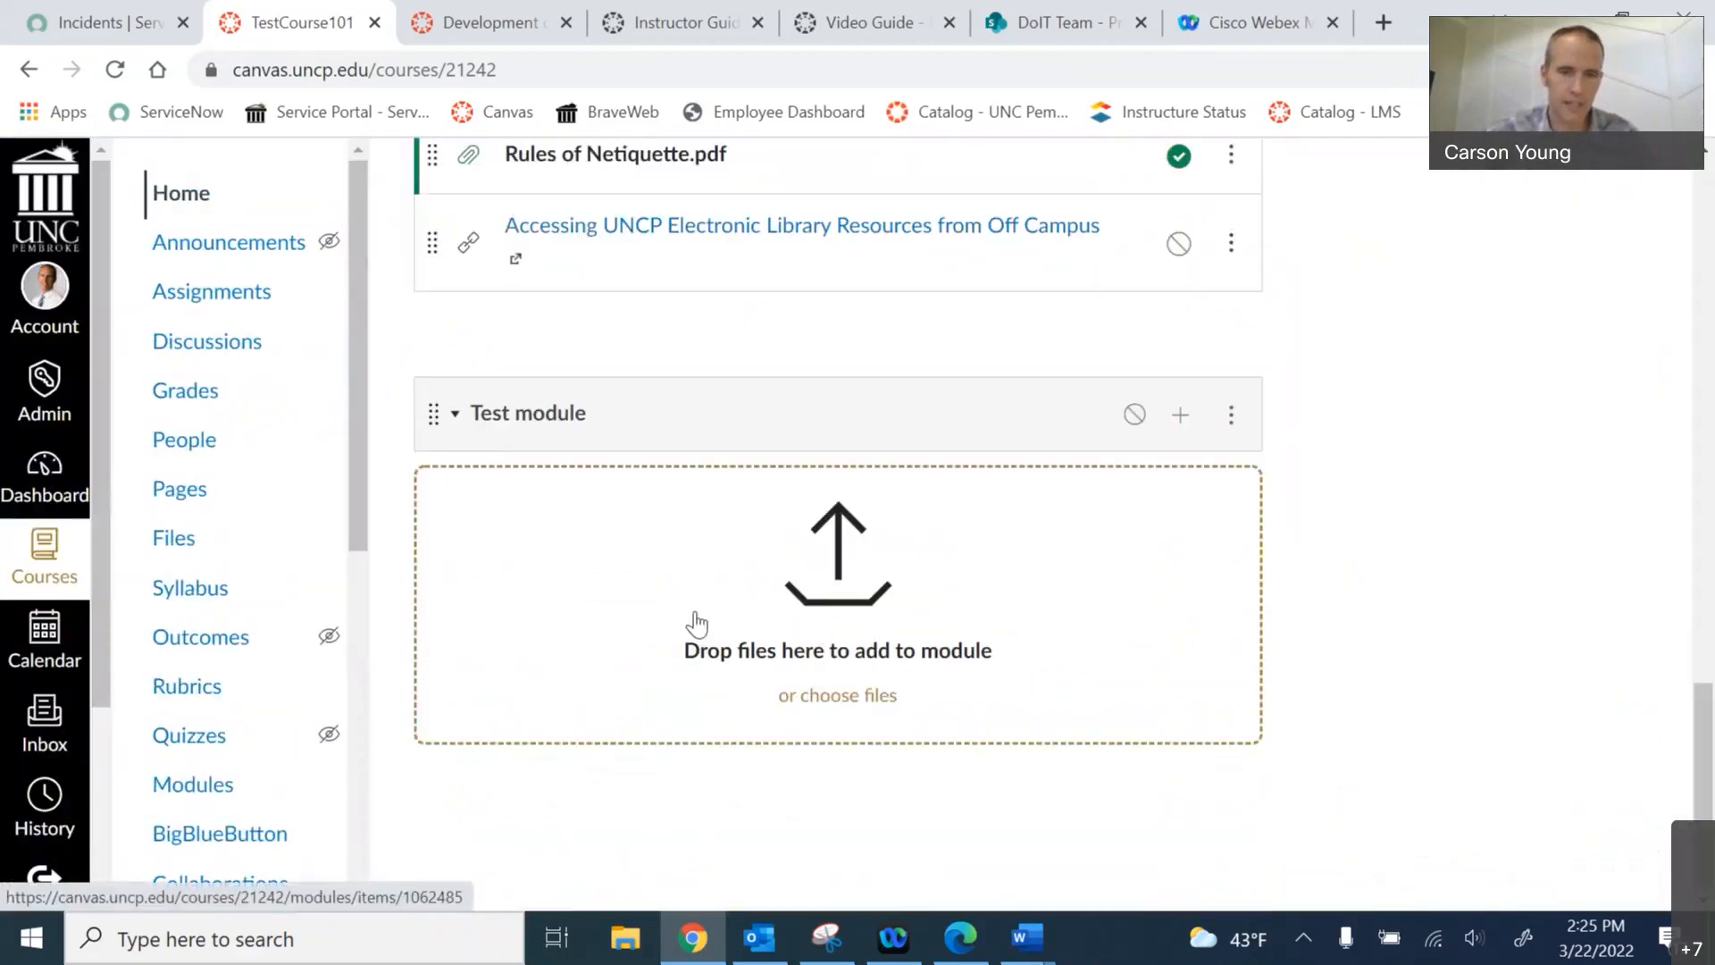
mouse_move(436, 427)
left_mouse_down()
mouse_move(478, 31)
mouse_move(455, 446)
left_mouse_up()
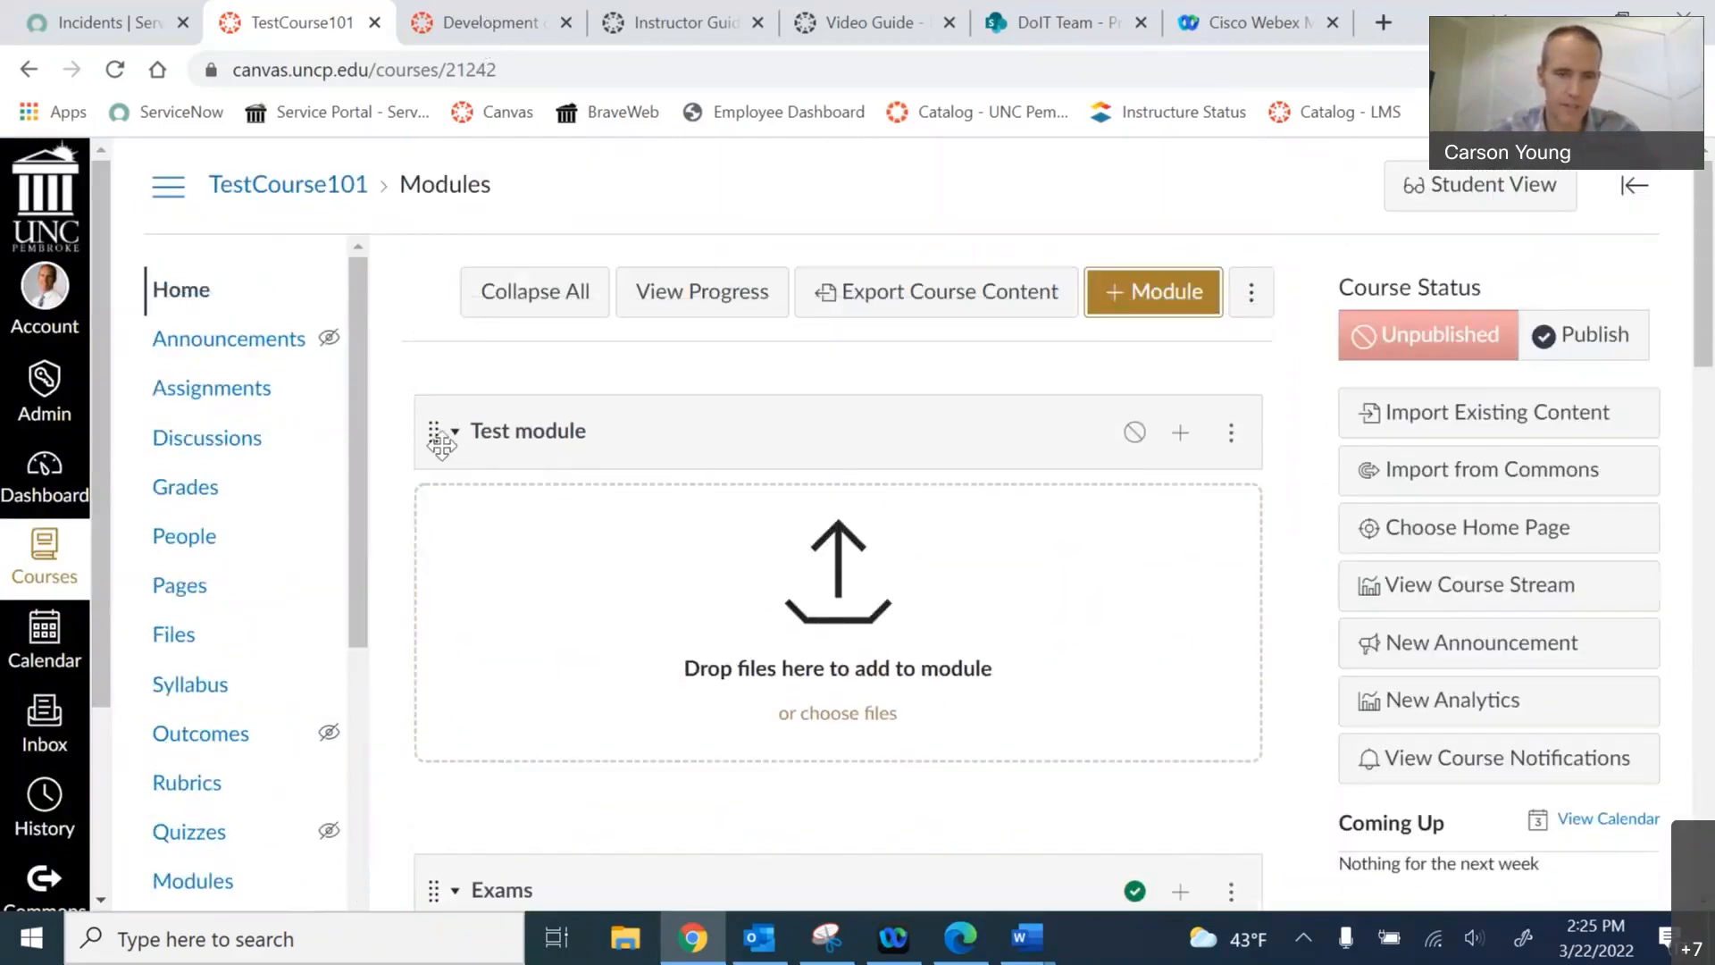
left_click_drag(436, 434, 479, 474)
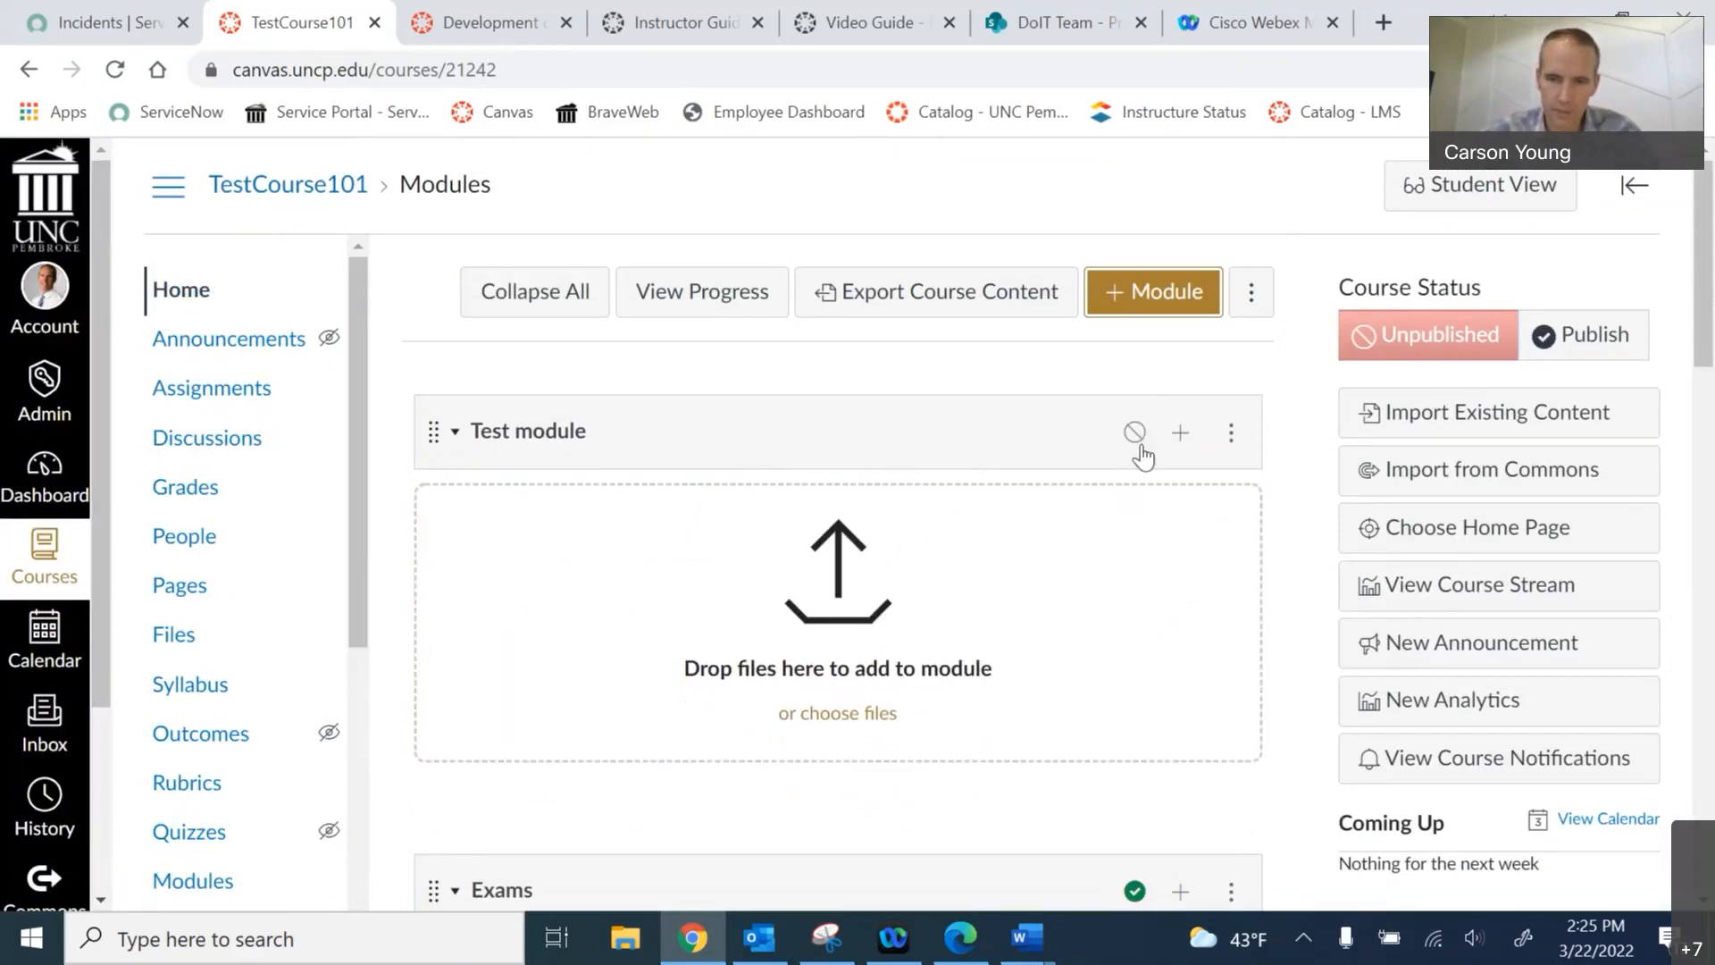
- Publish TestCourse101 and set it back to unpublished
scroll(1161, 500, "down", 5)
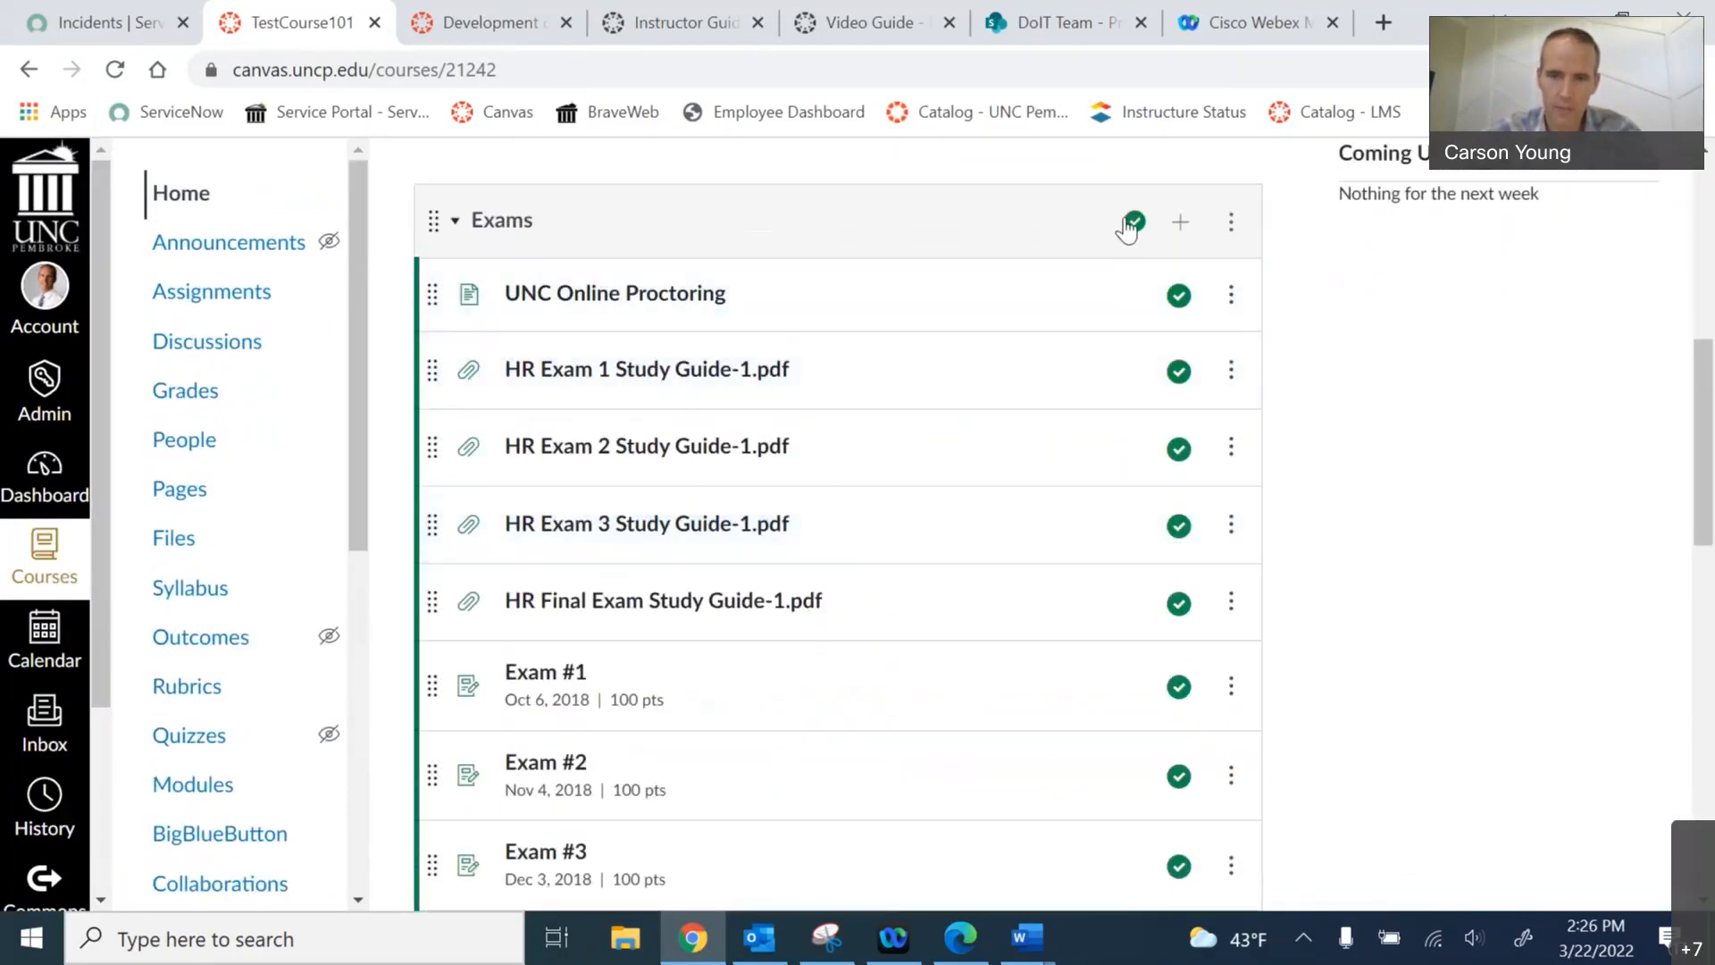
scroll(1135, 425, "up", 4)
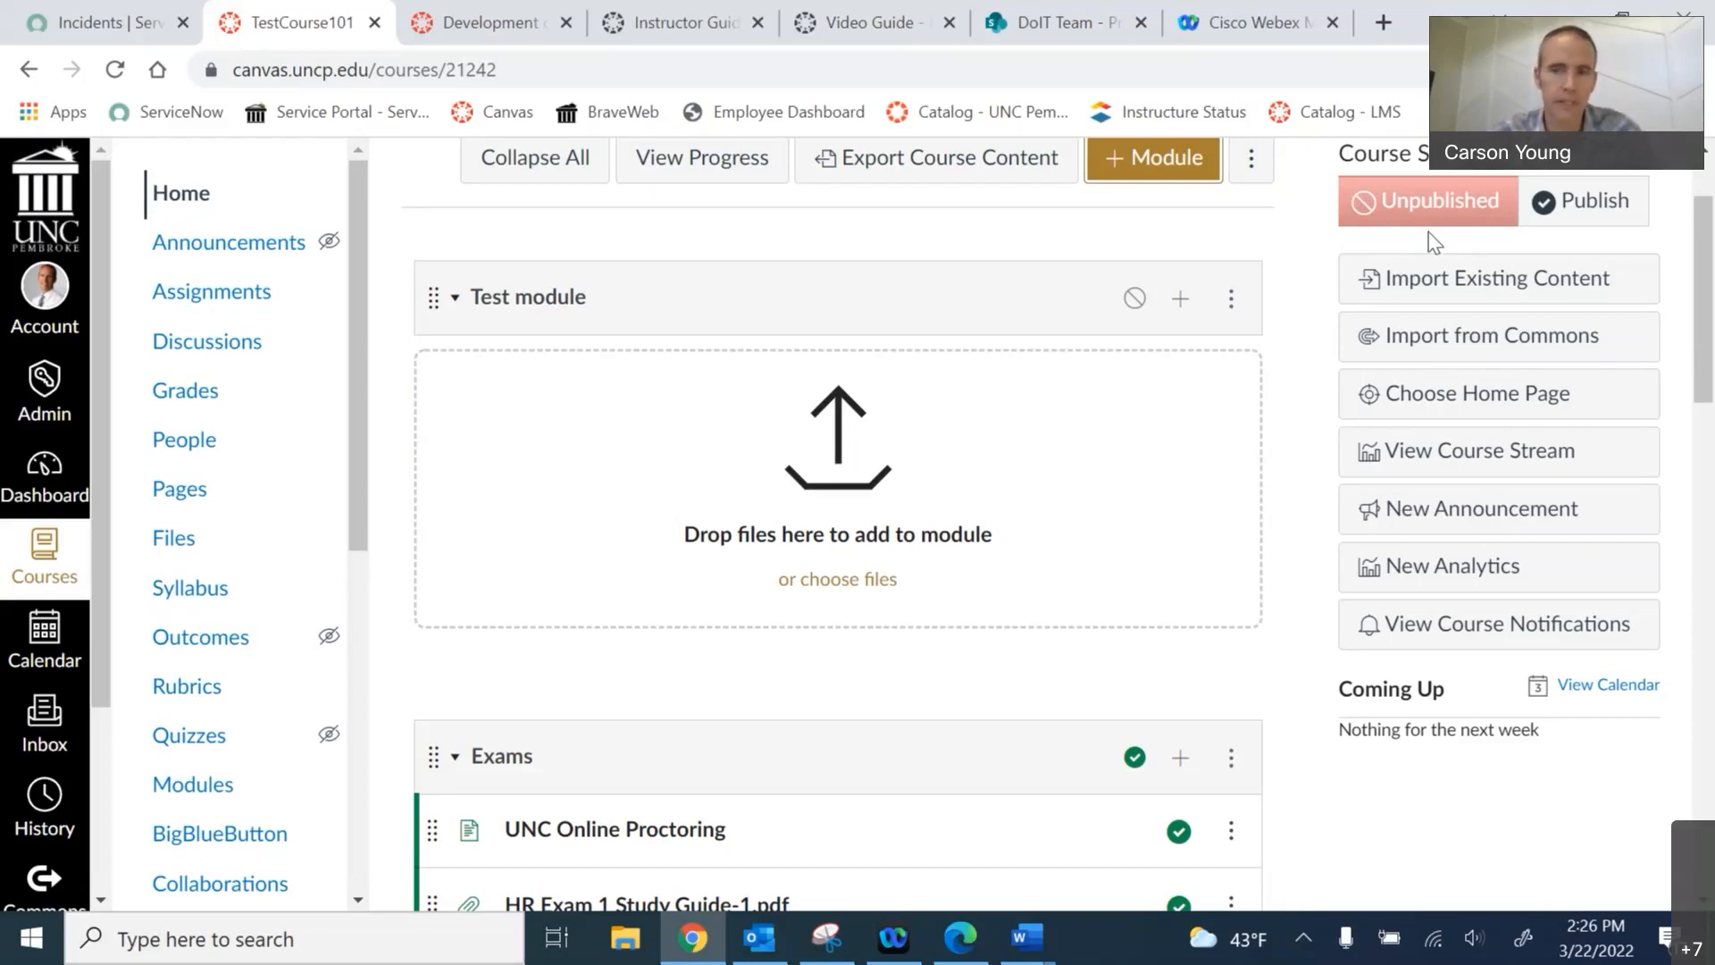
left_click(1594, 207)
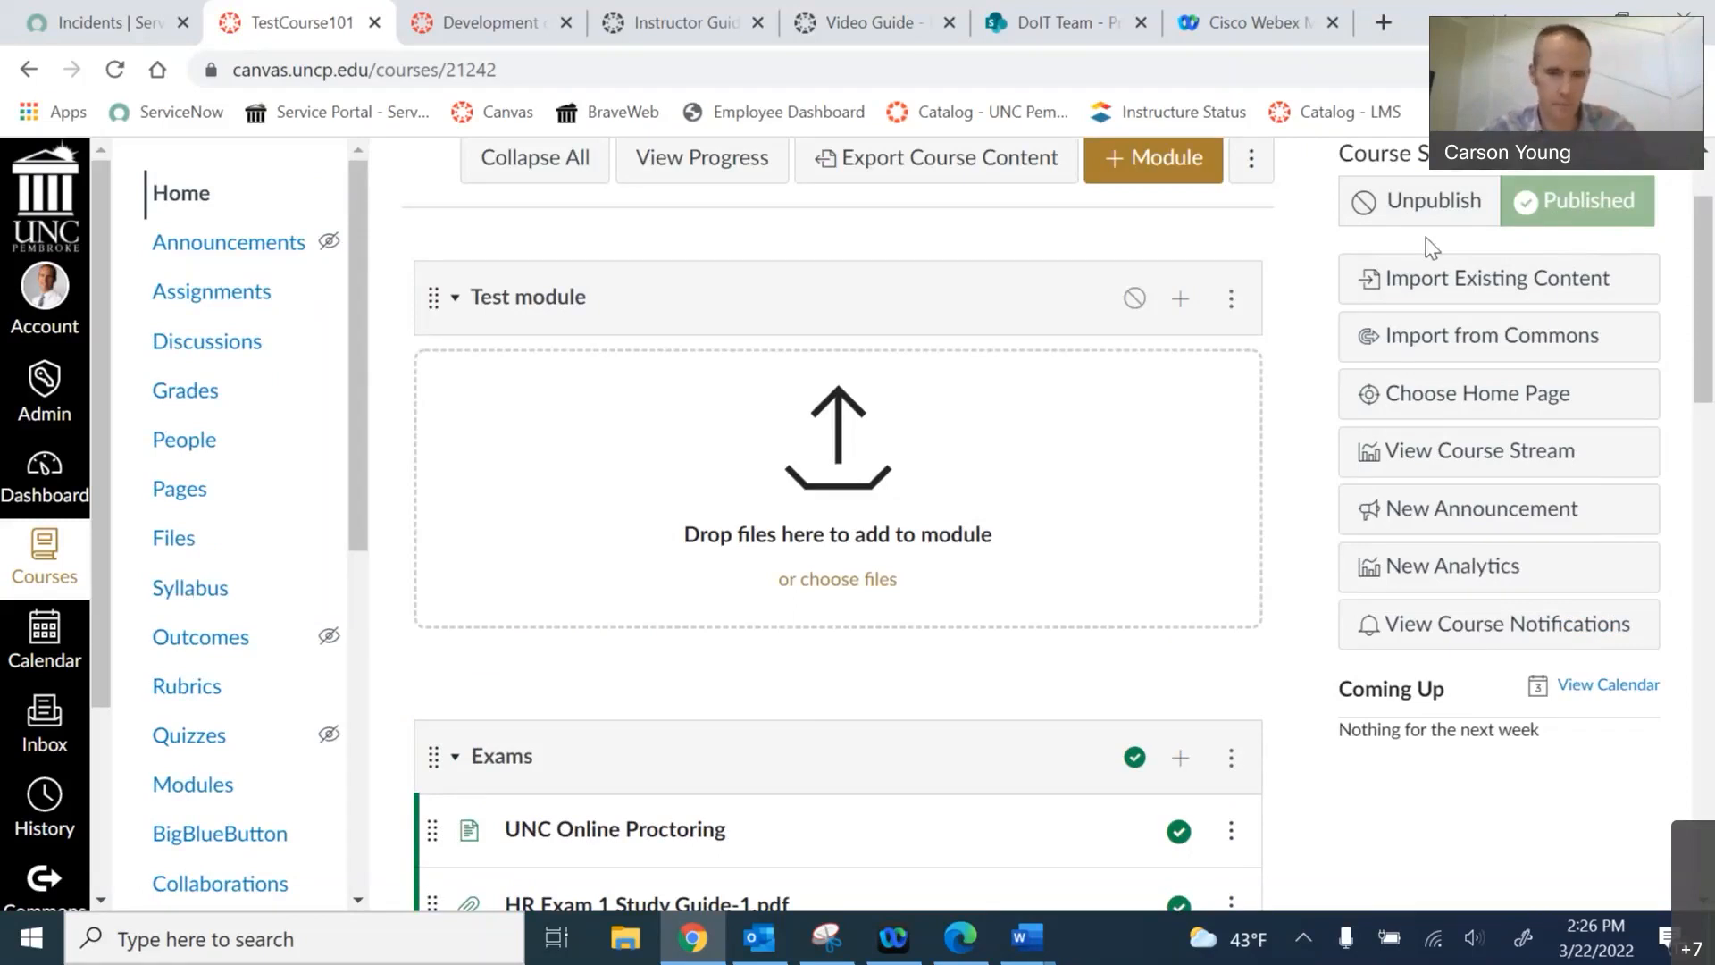
left_click(1428, 203)
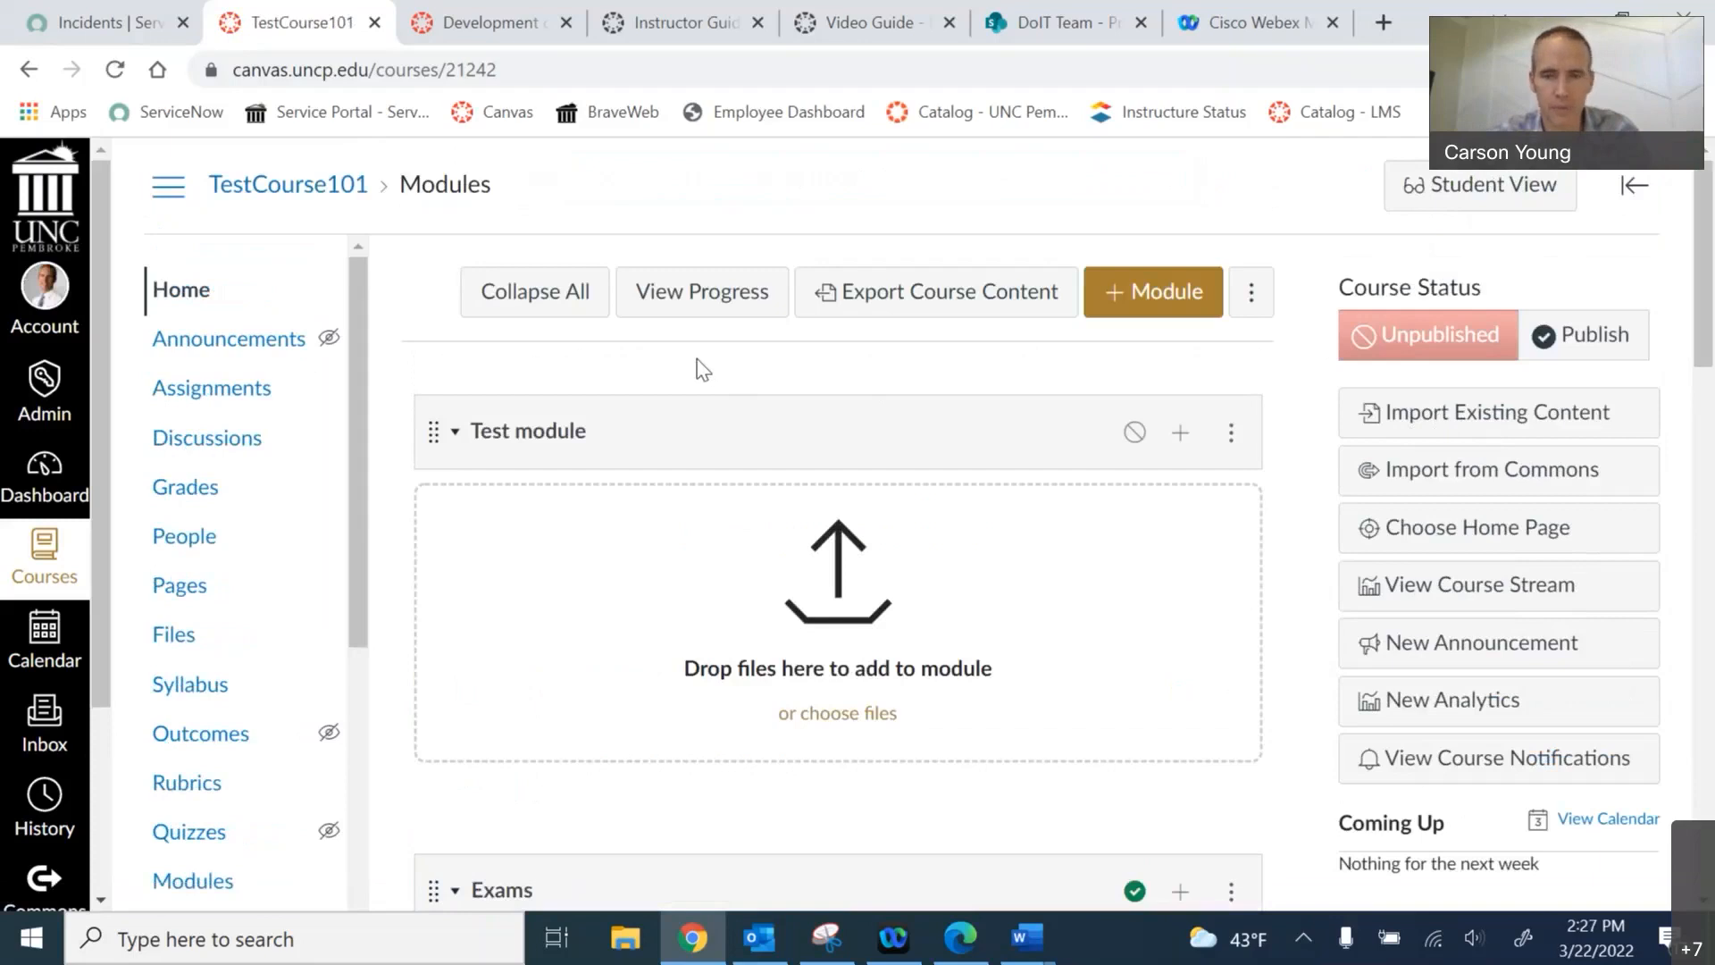
- Unpublish the Exams module and publish it again
scroll(703, 368, "down", 3)
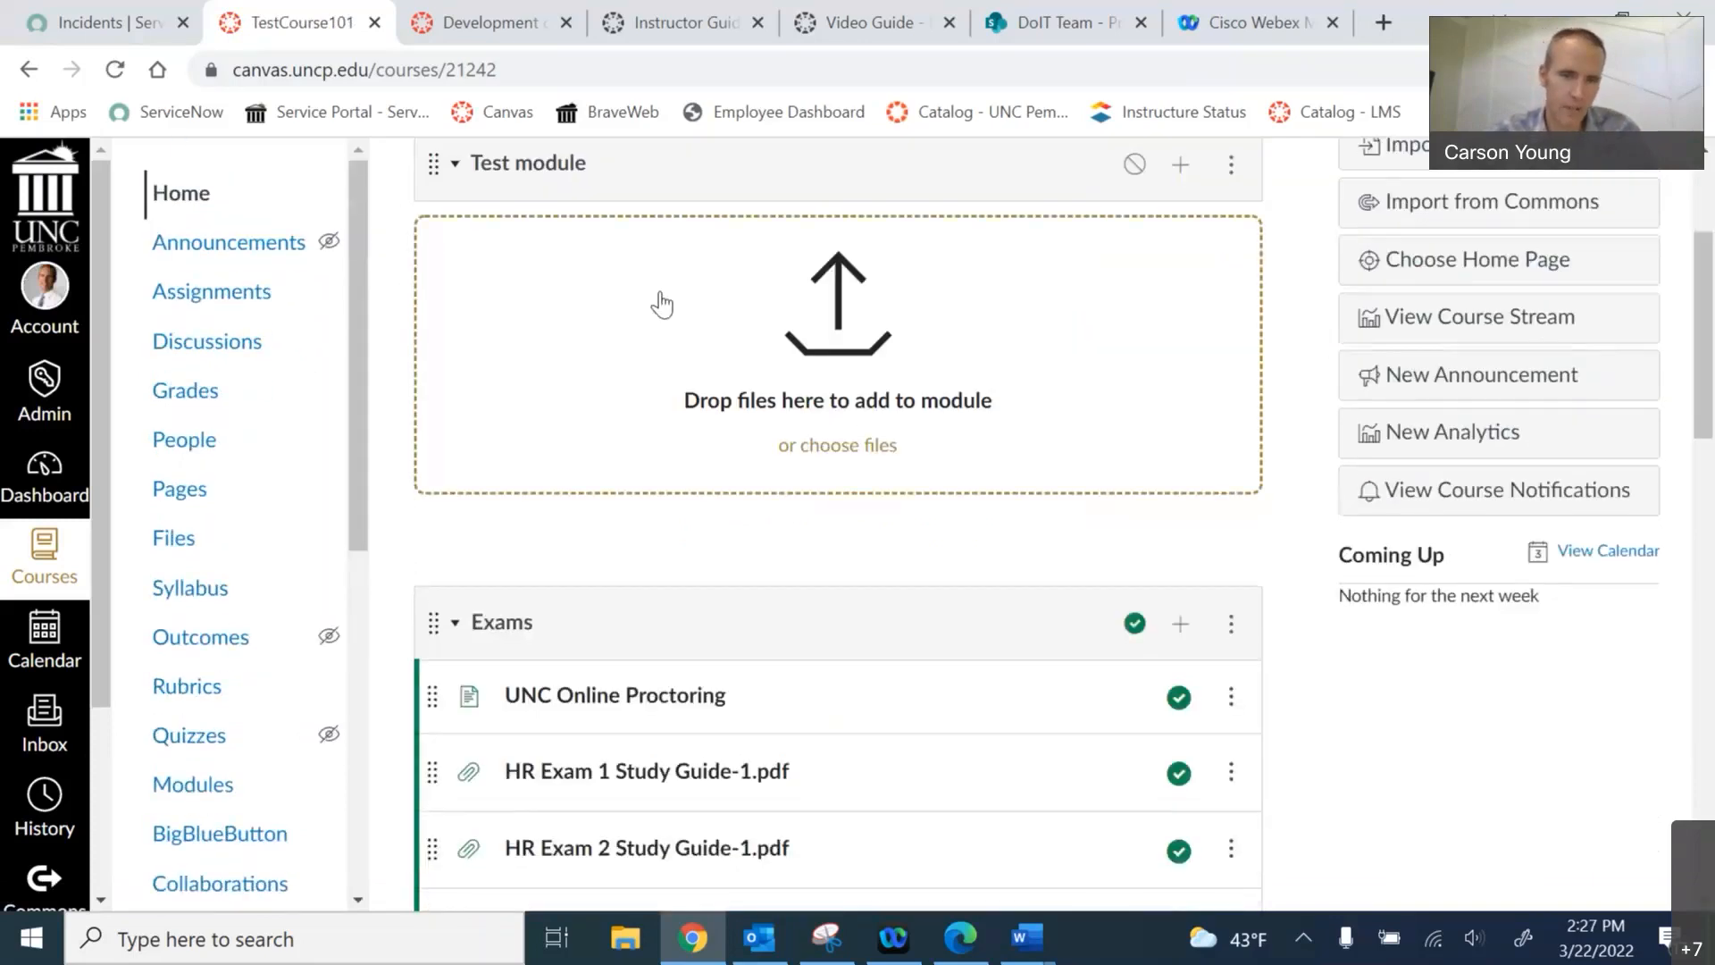
scroll(444, 364, "up", 1)
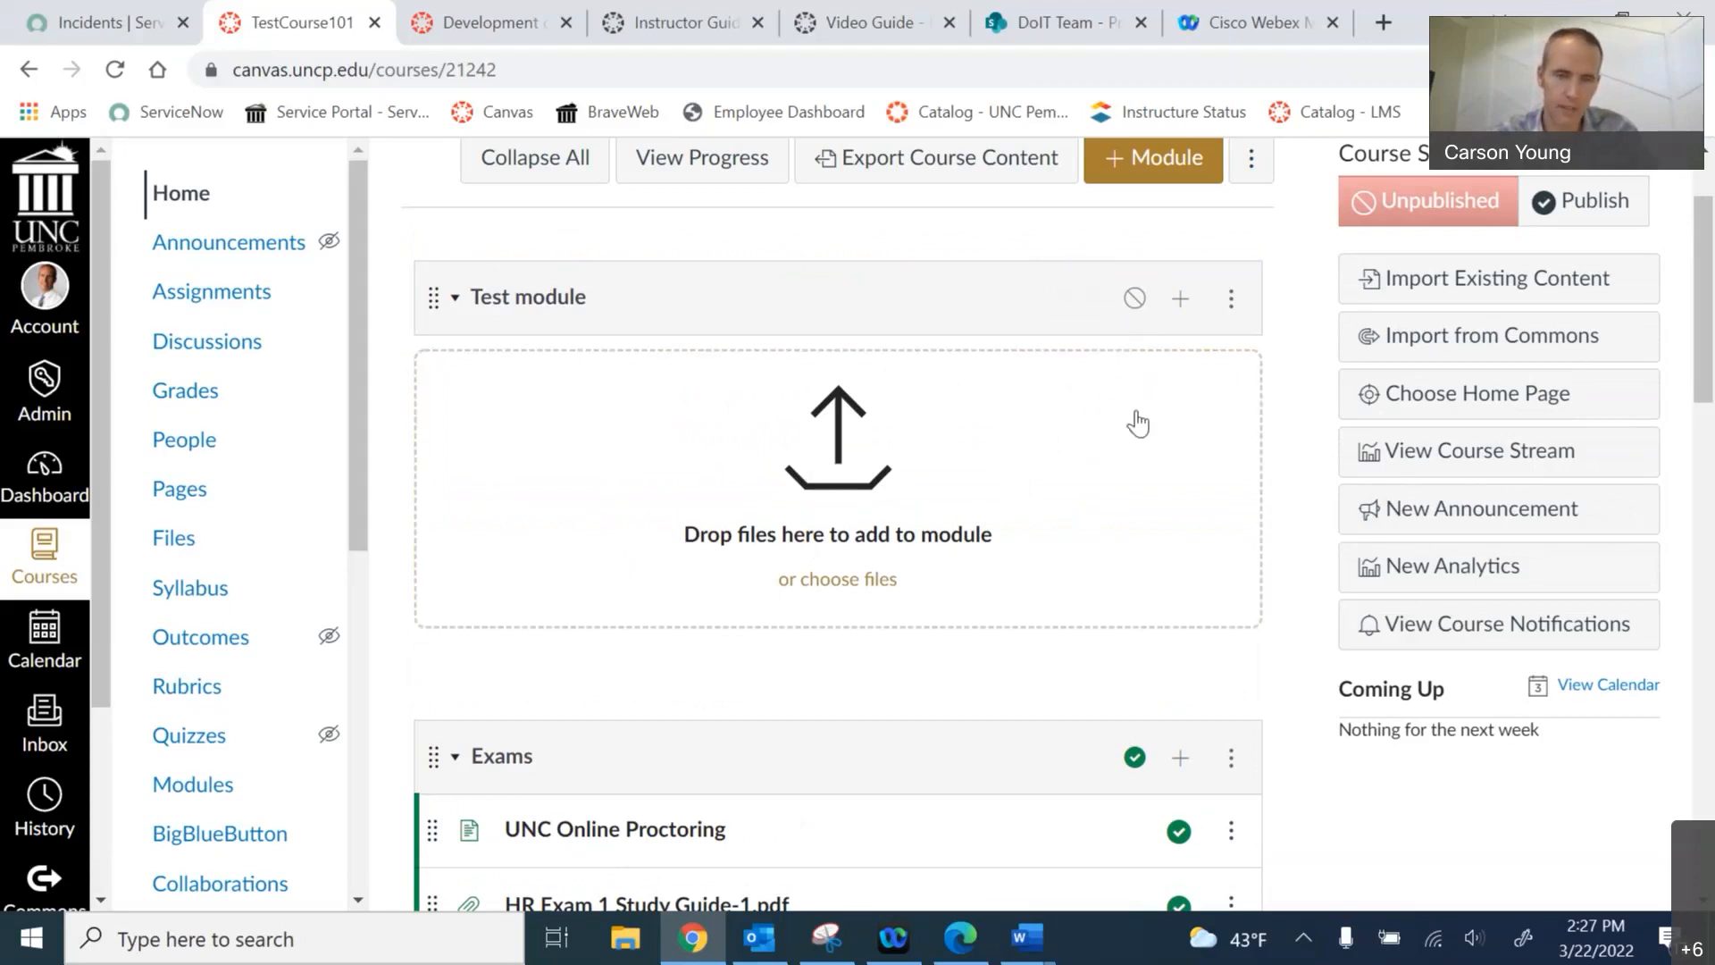
scroll(1137, 423, "down", 4)
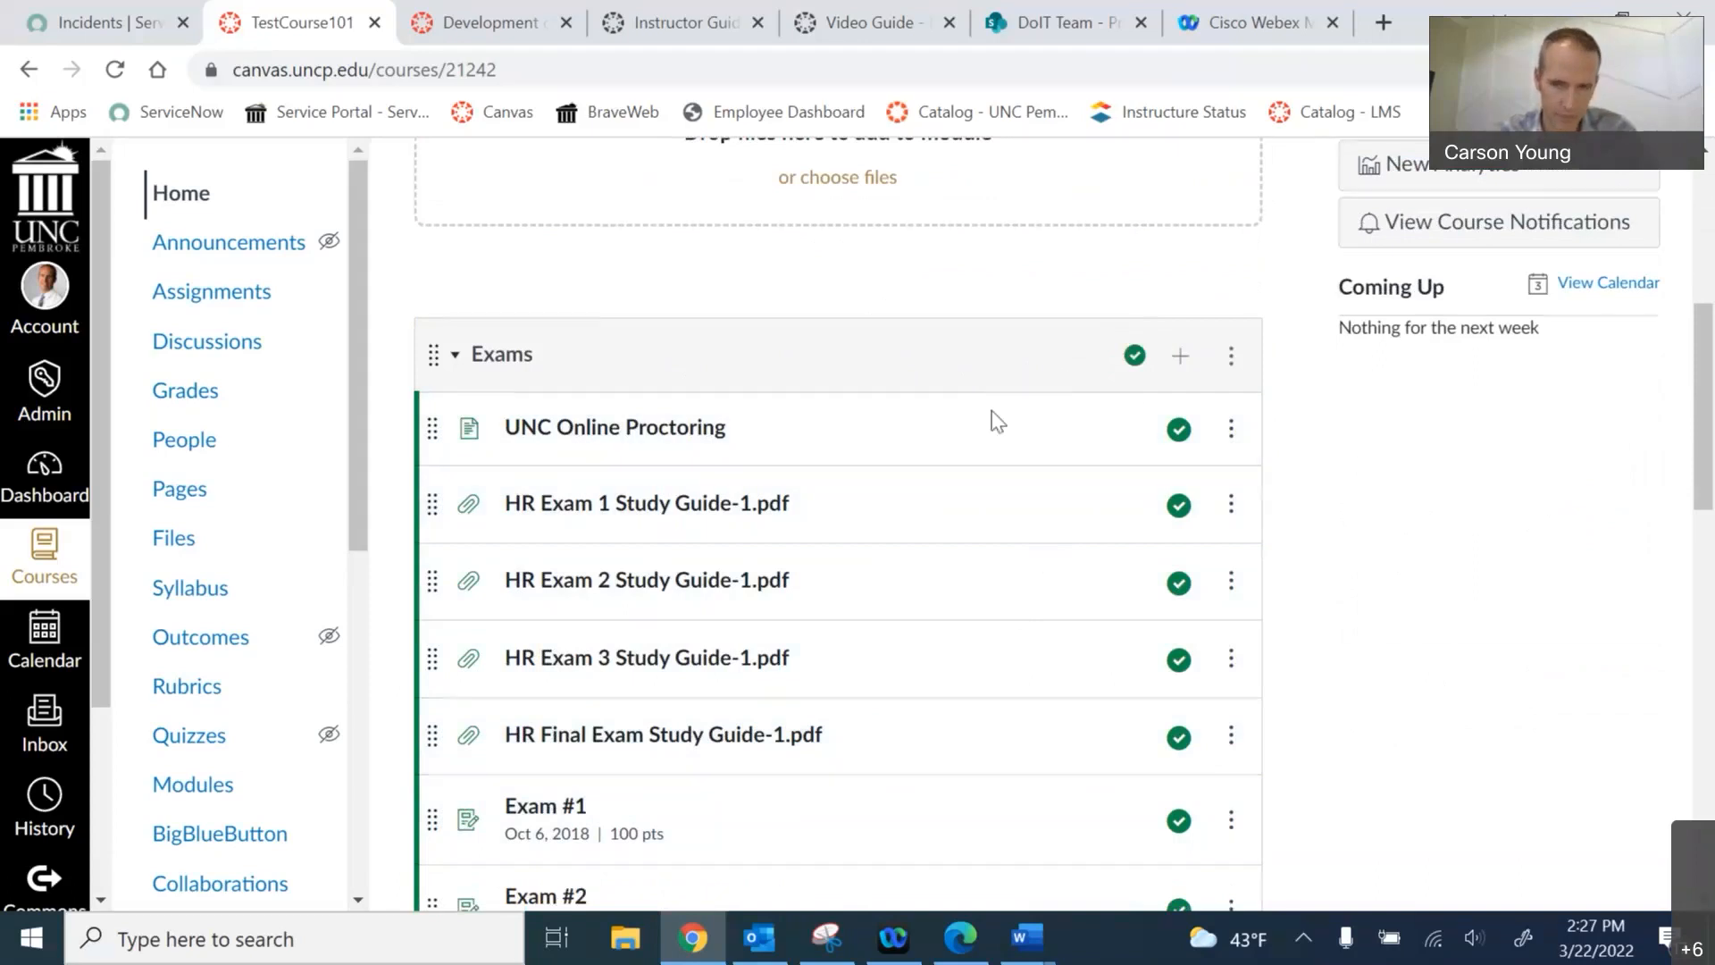
left_click(1133, 361)
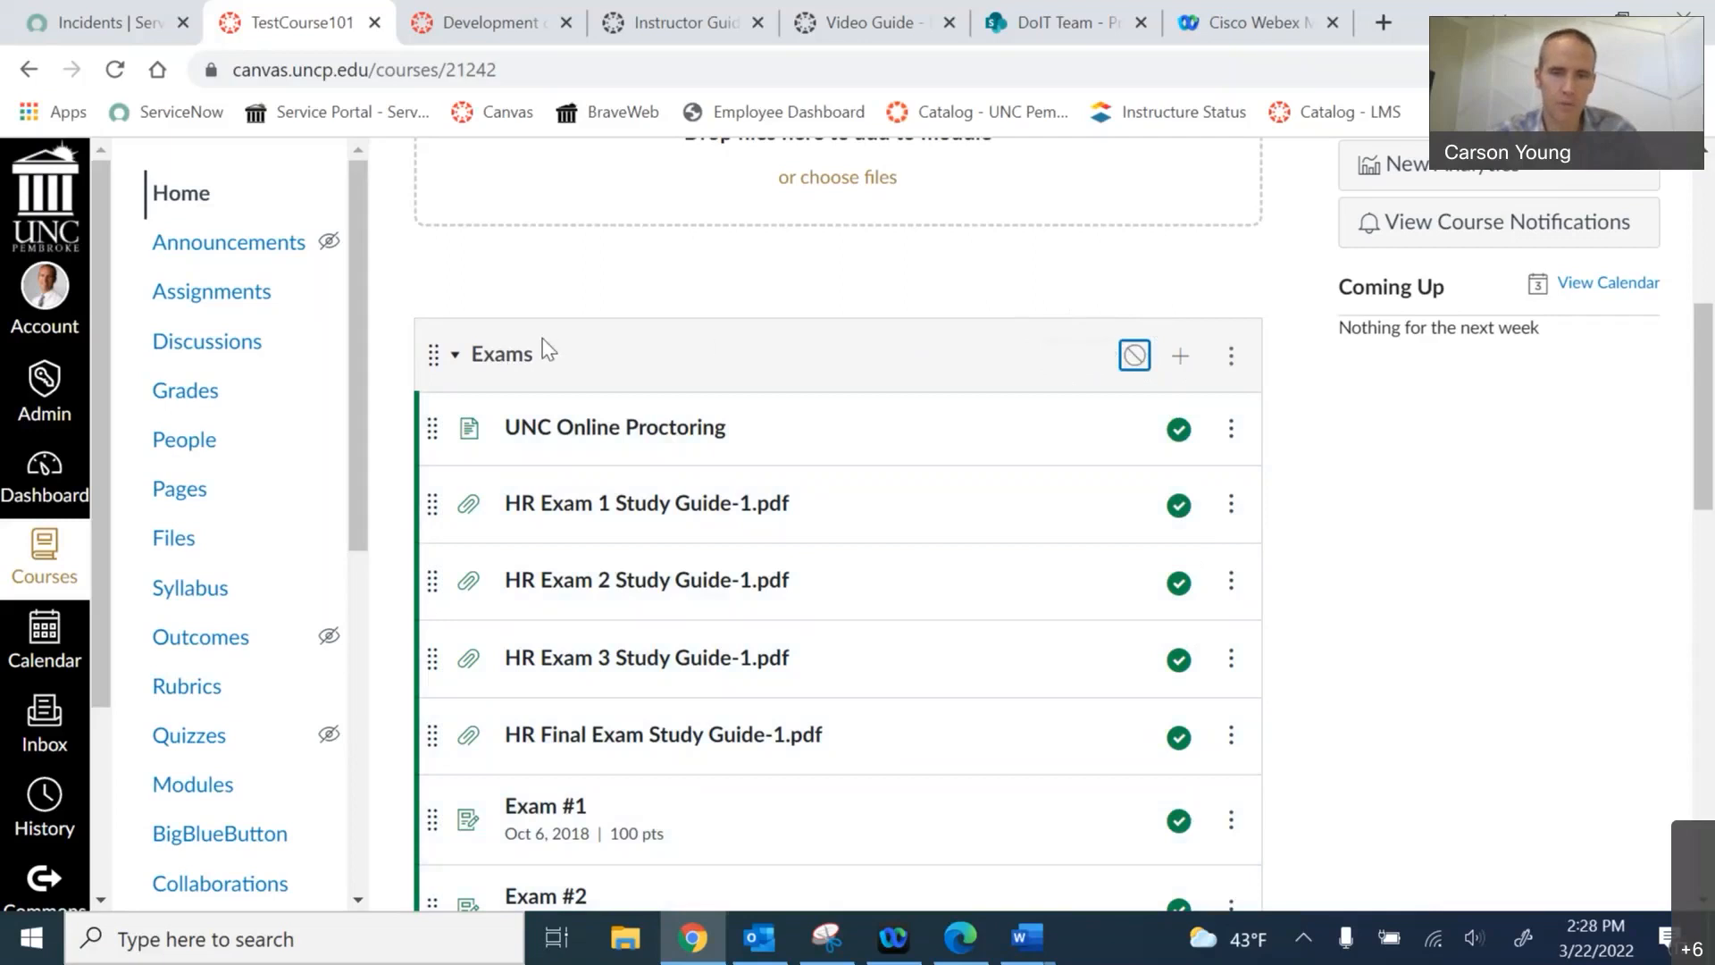
left_click(1179, 429)
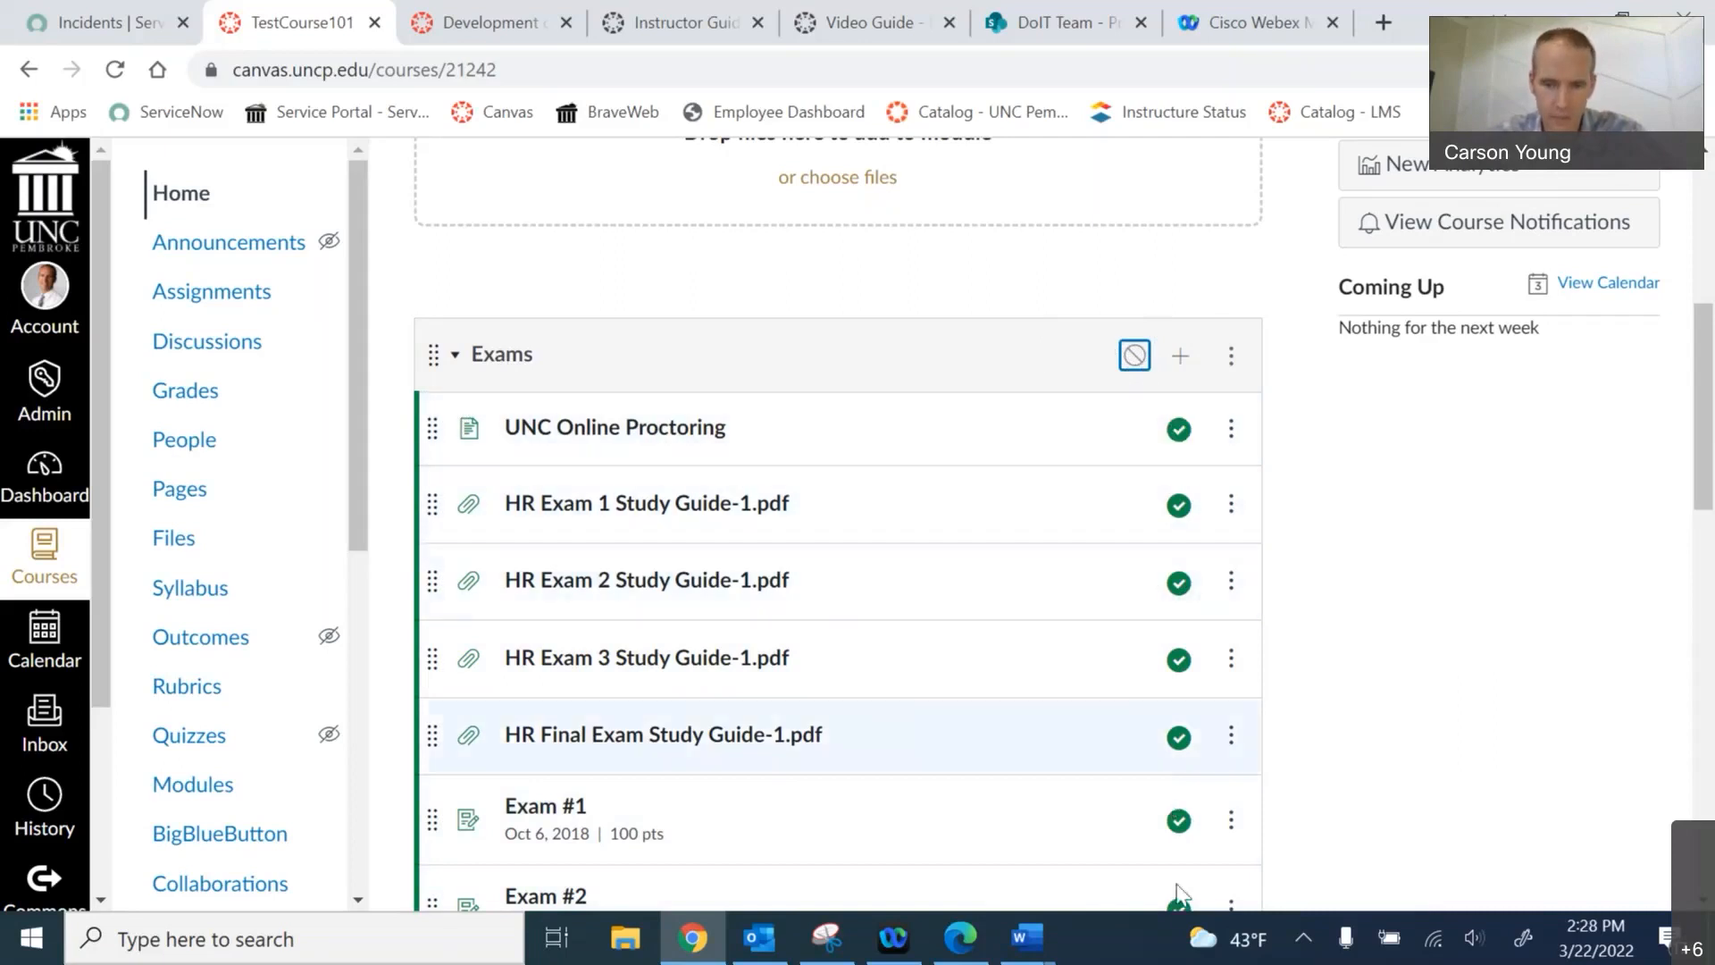
left_click(1133, 359)
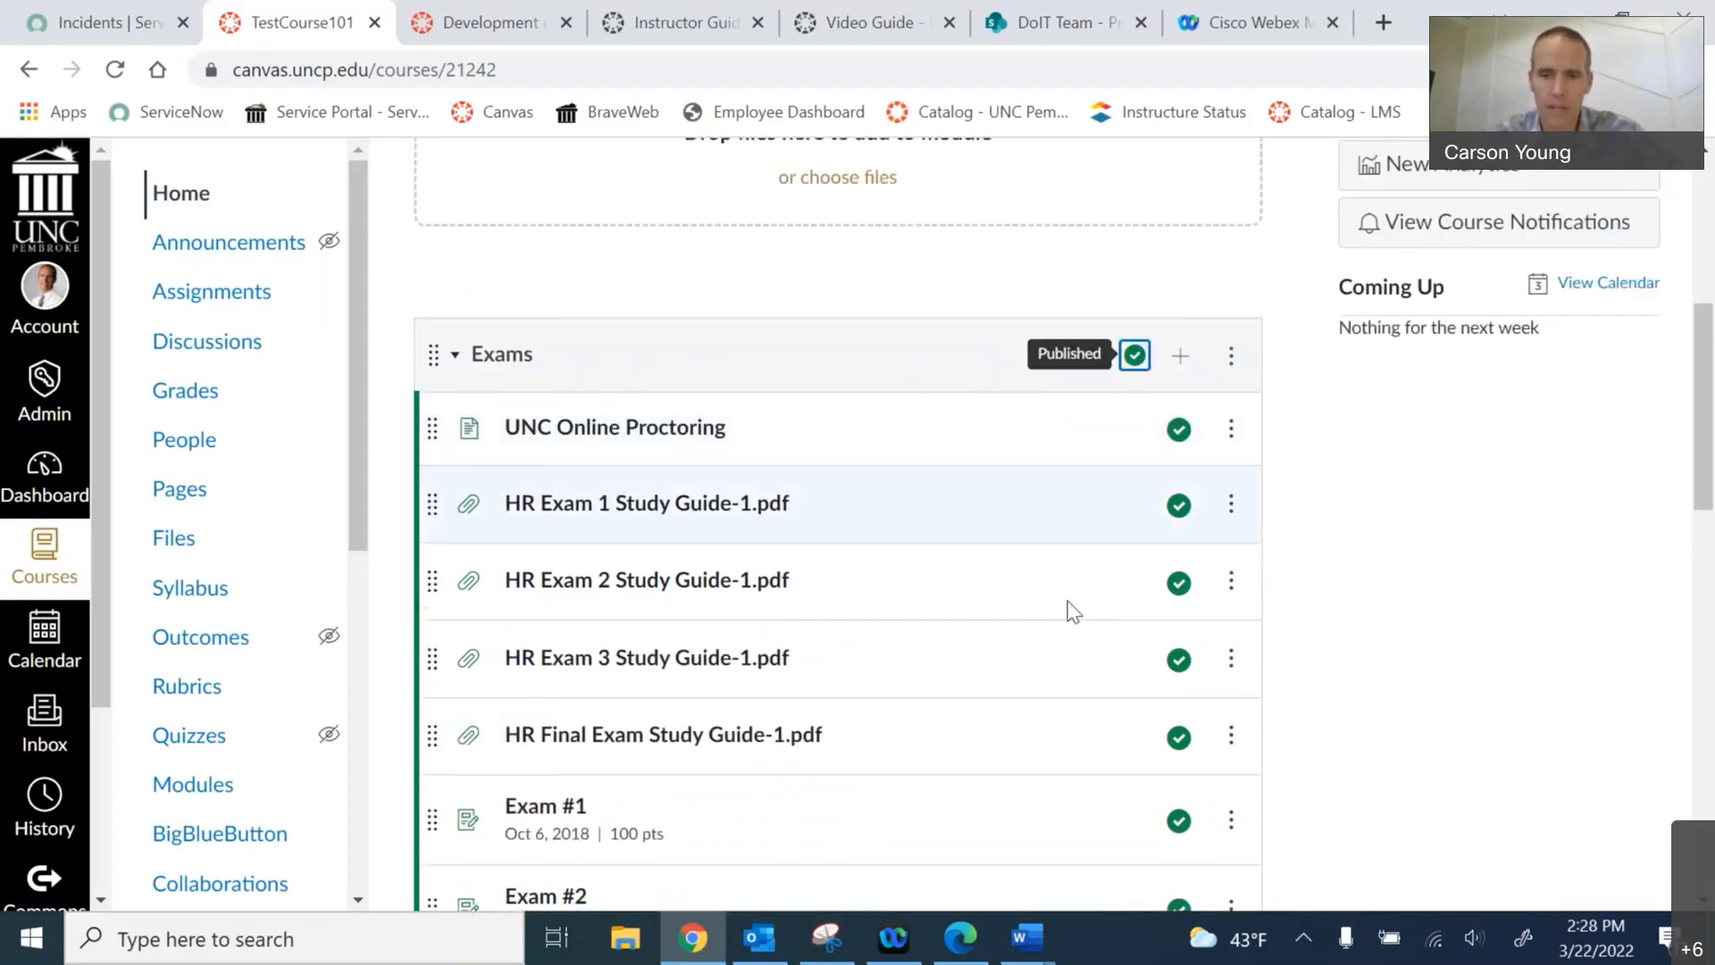
- Unpublish the file HR Exam 2 Study Guide-1.pdf in the Exams module through its permissions
left_click(1179, 584)
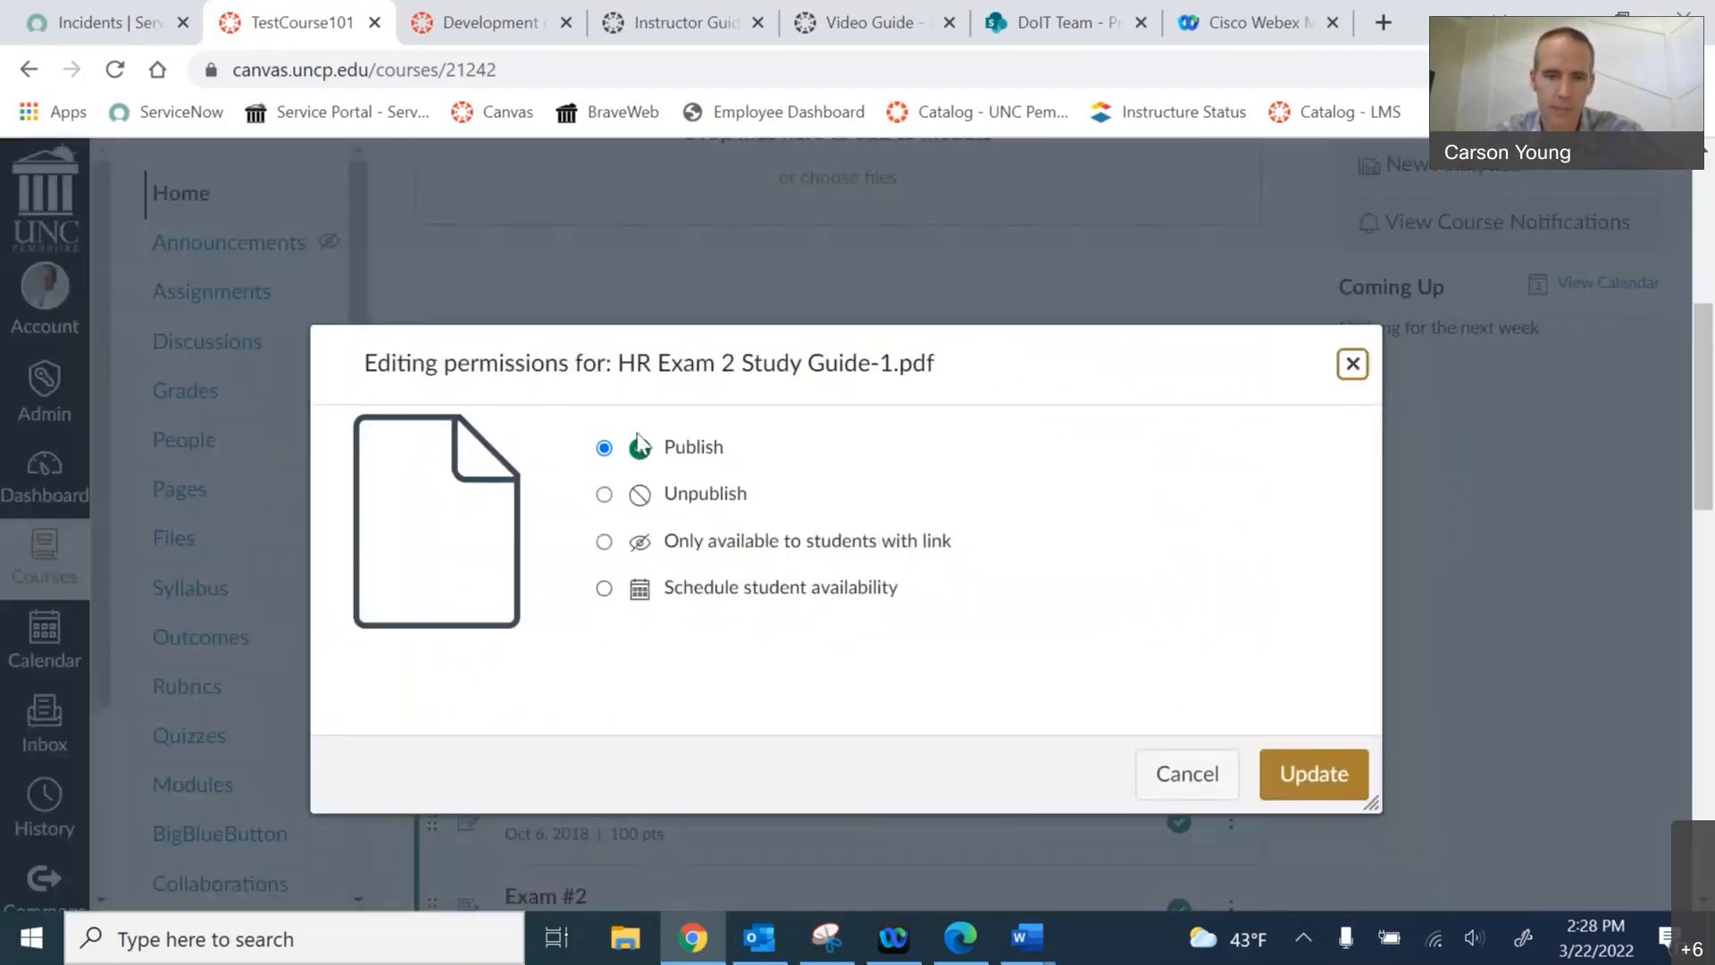
left_click(605, 497)
left_click(1314, 777)
scroll(983, 544, "down", 2)
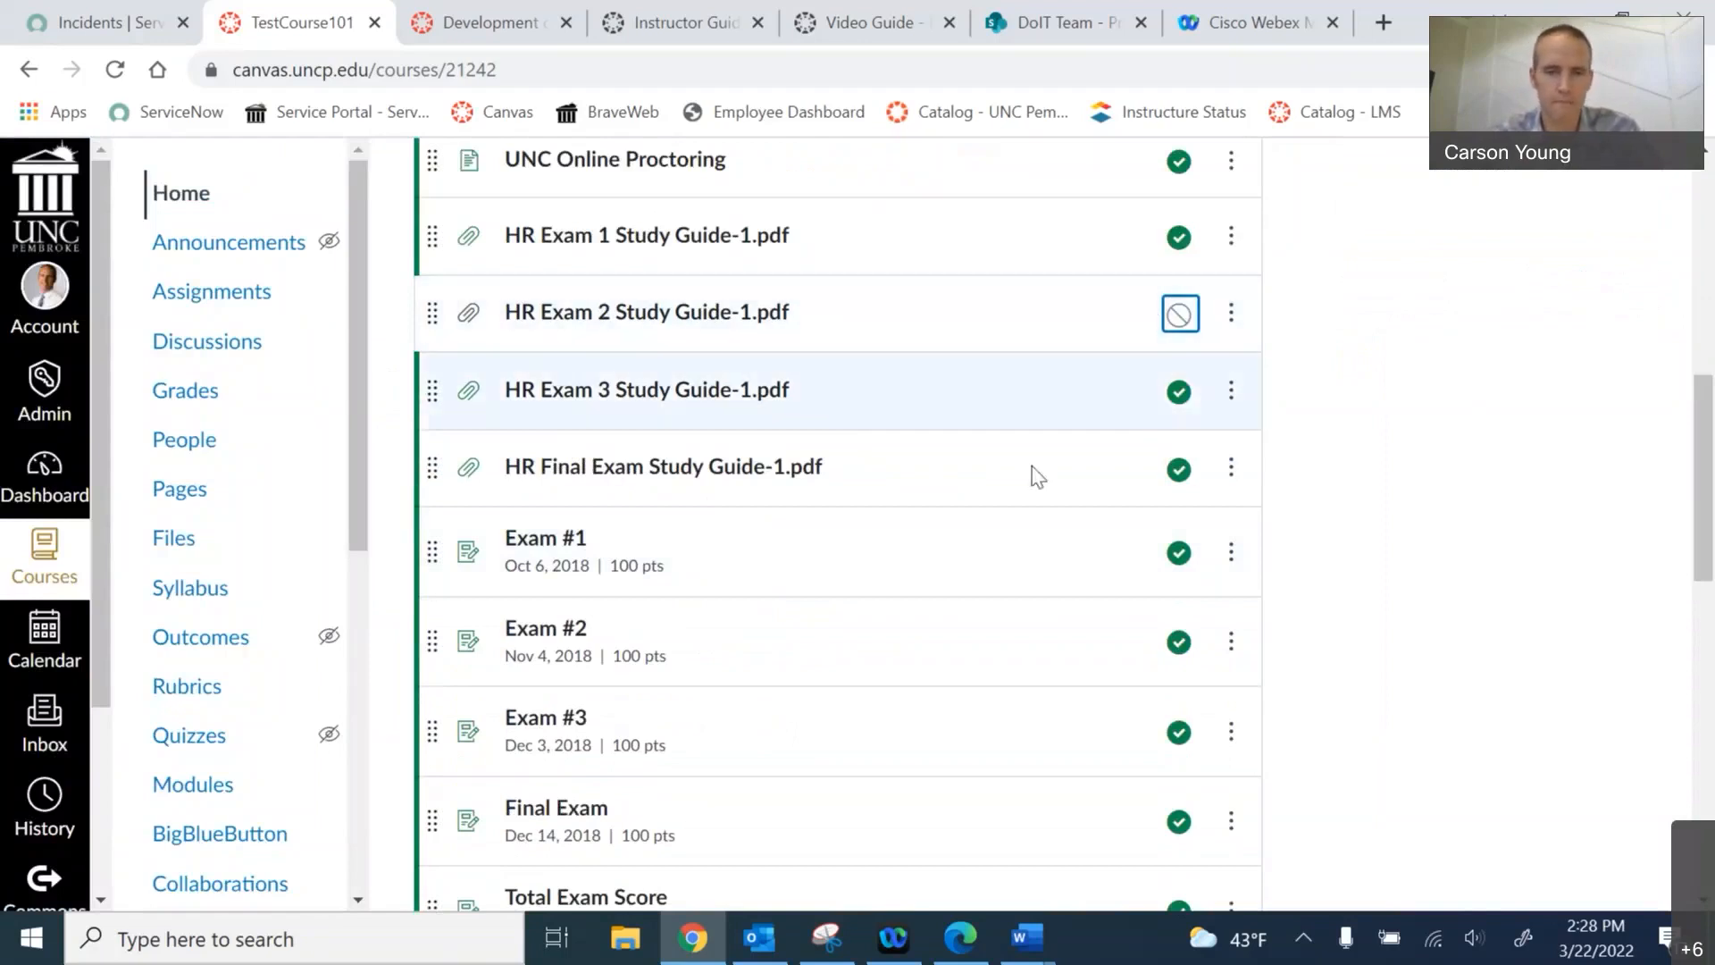
- Review the student availability options of HR Exam 2 Study Guide-1.pdf, close them without changes and return to Test module
left_click(1180, 313)
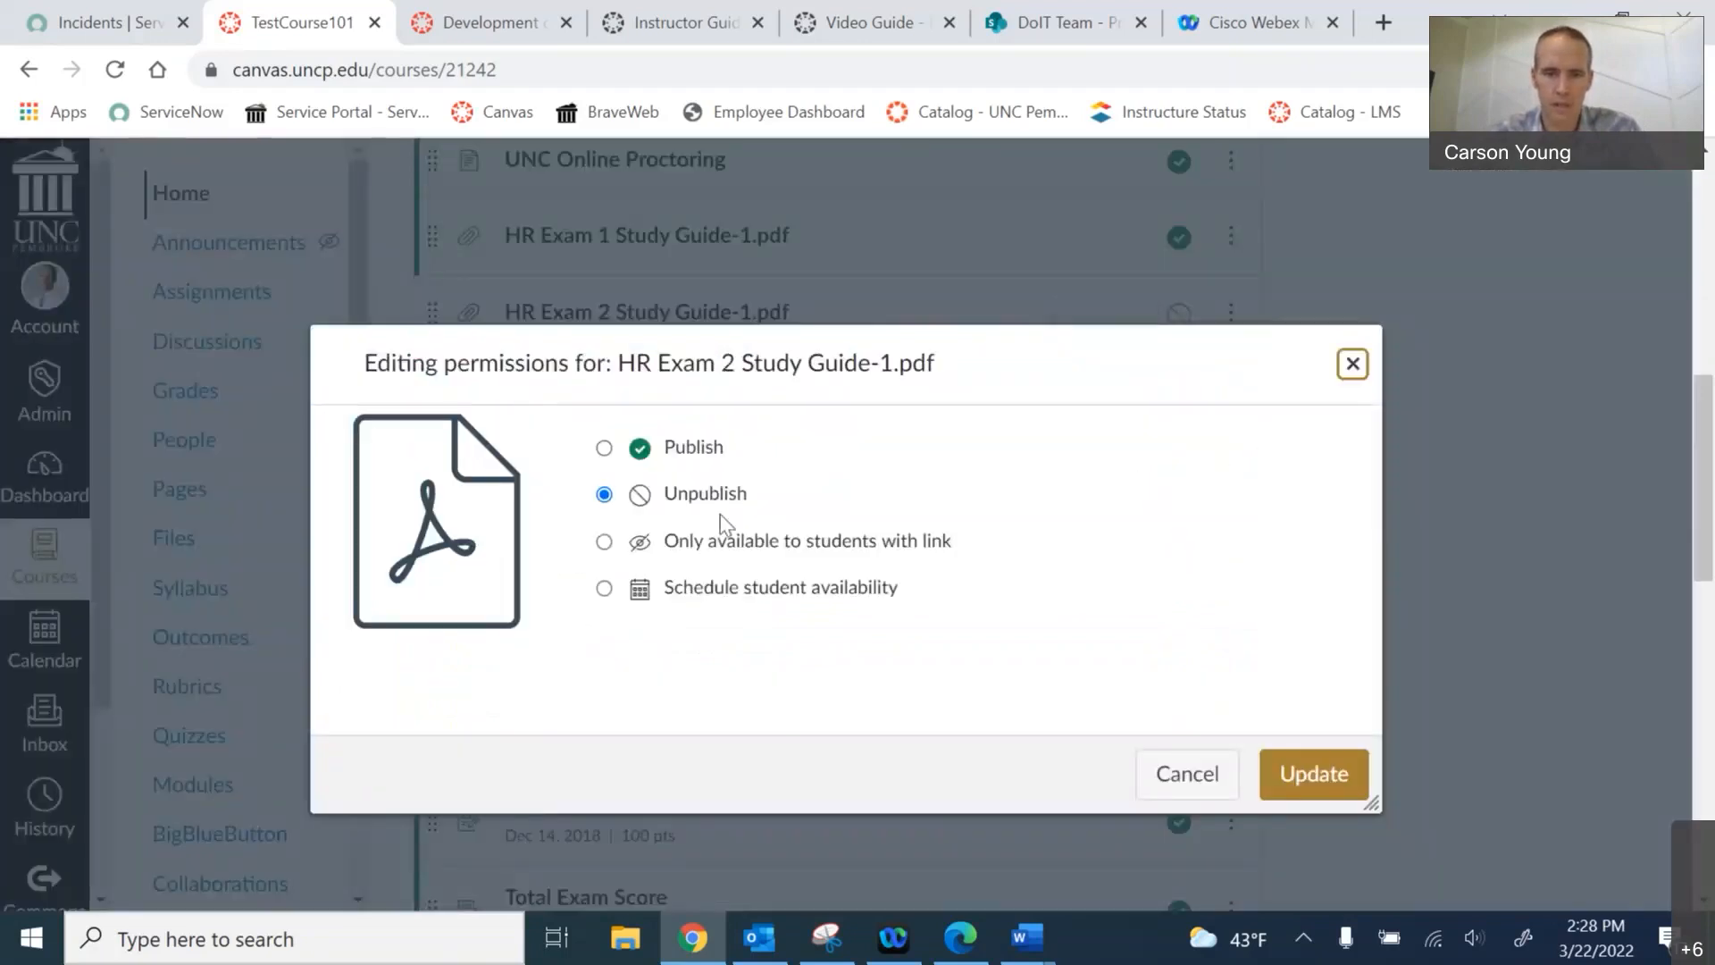
left_click(1352, 363)
scroll(1345, 368, "up", 5)
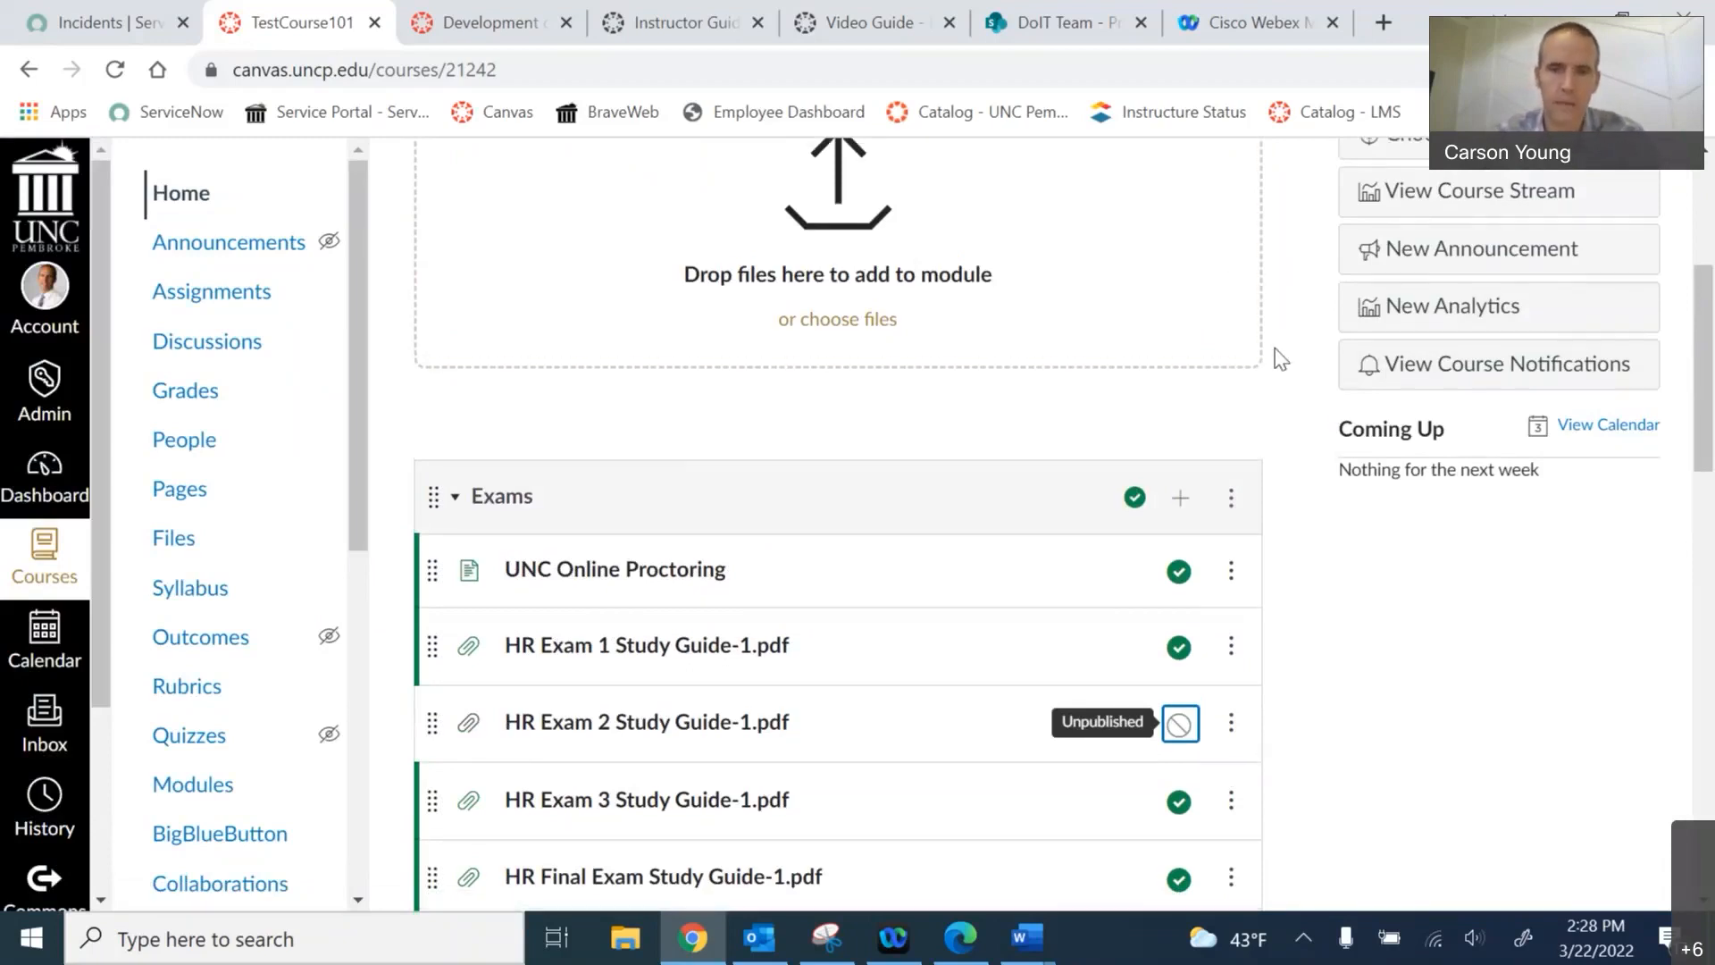
scroll(1269, 362, "up", 4)
scroll(1251, 380, "down", 2)
scroll(1242, 375, "up", 1)
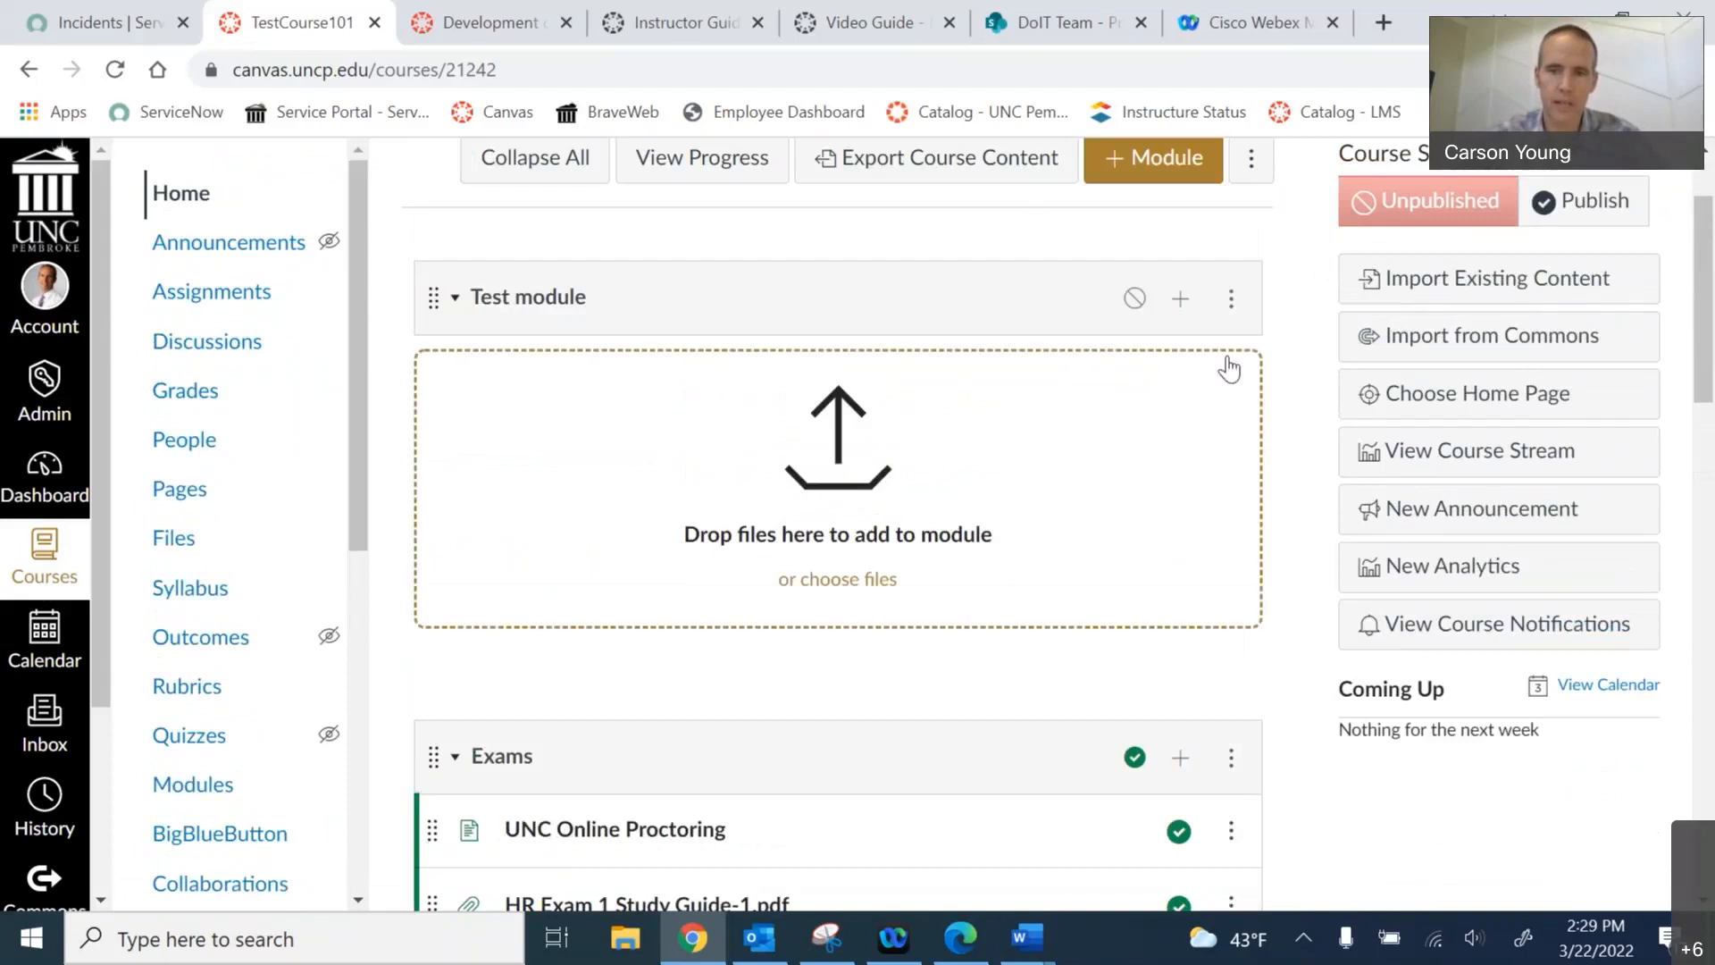
- Add the existing imported assignment Exam #1 to Test module without indentation
left_click(1184, 301)
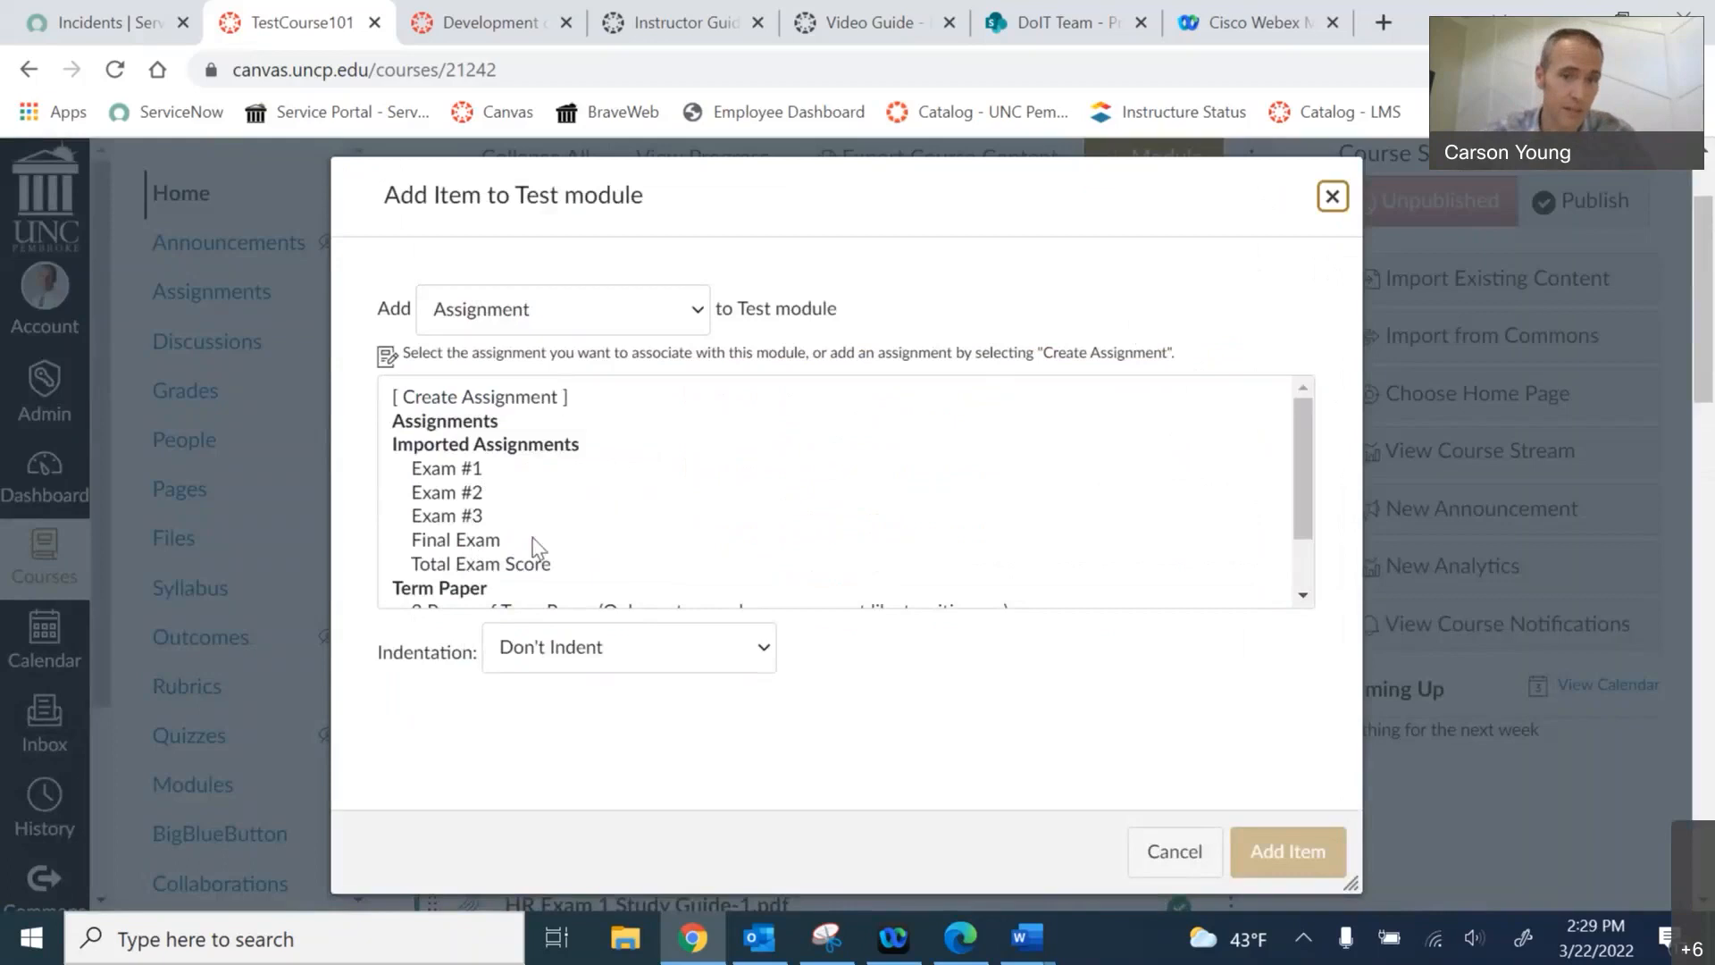
left_click(440, 474)
left_click(1278, 851)
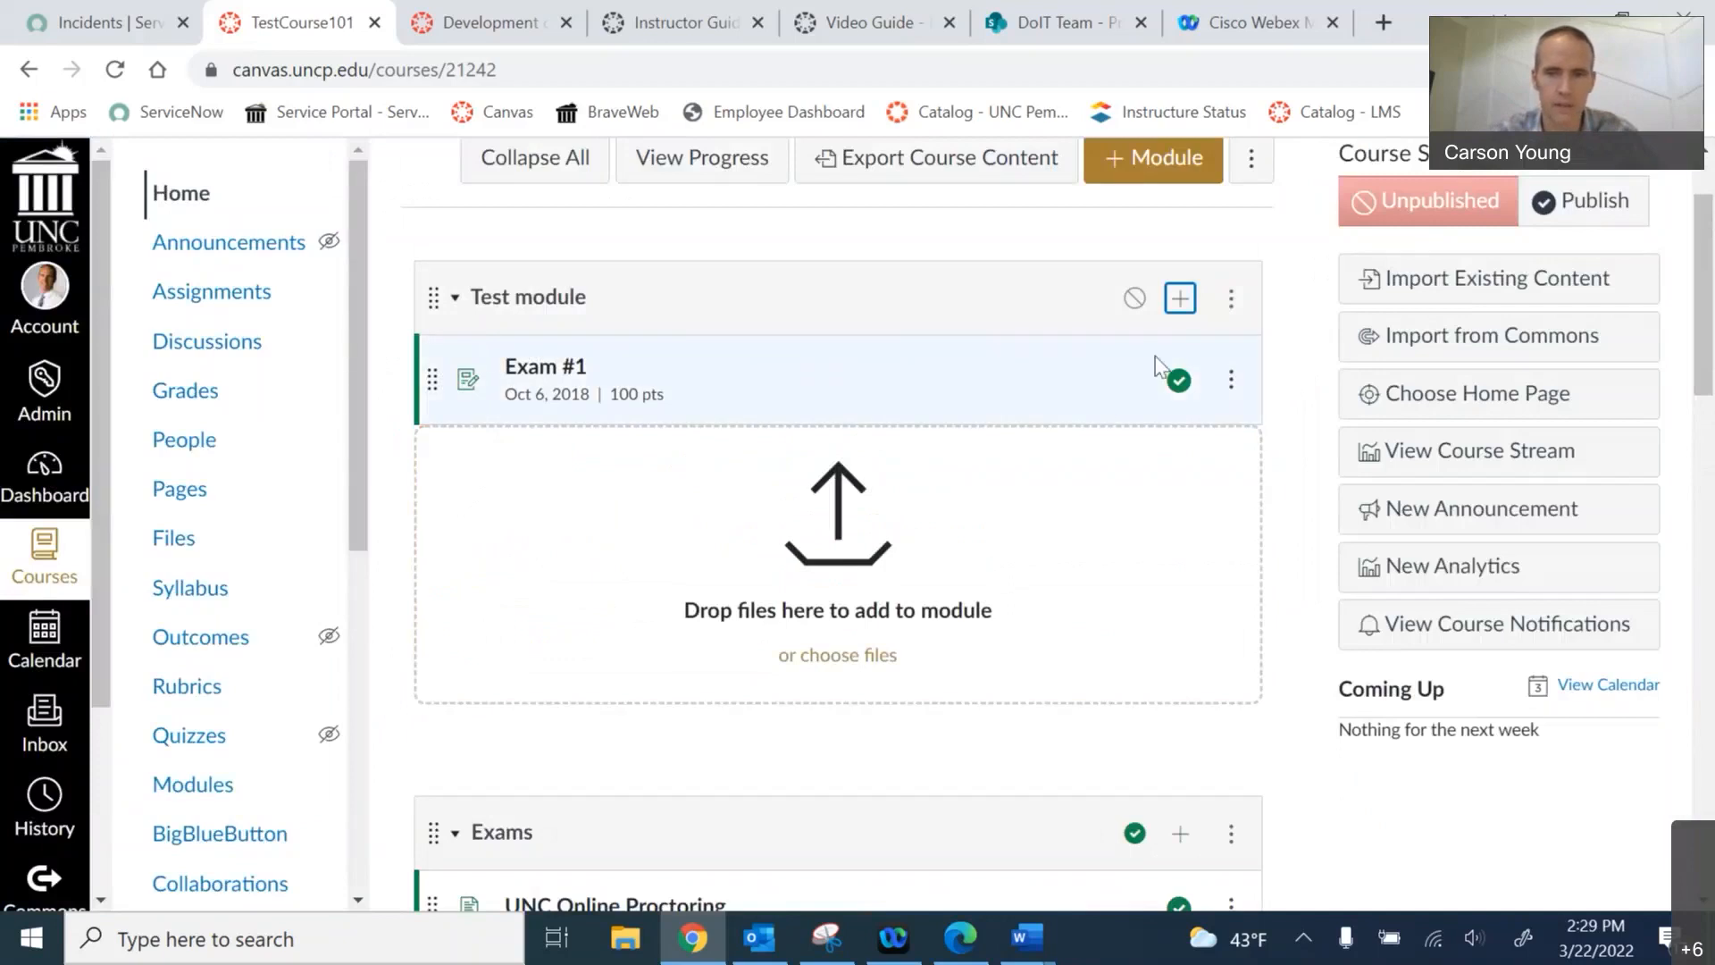
- Create a new assignment named A1 in Test module without indentation
left_click(1182, 300)
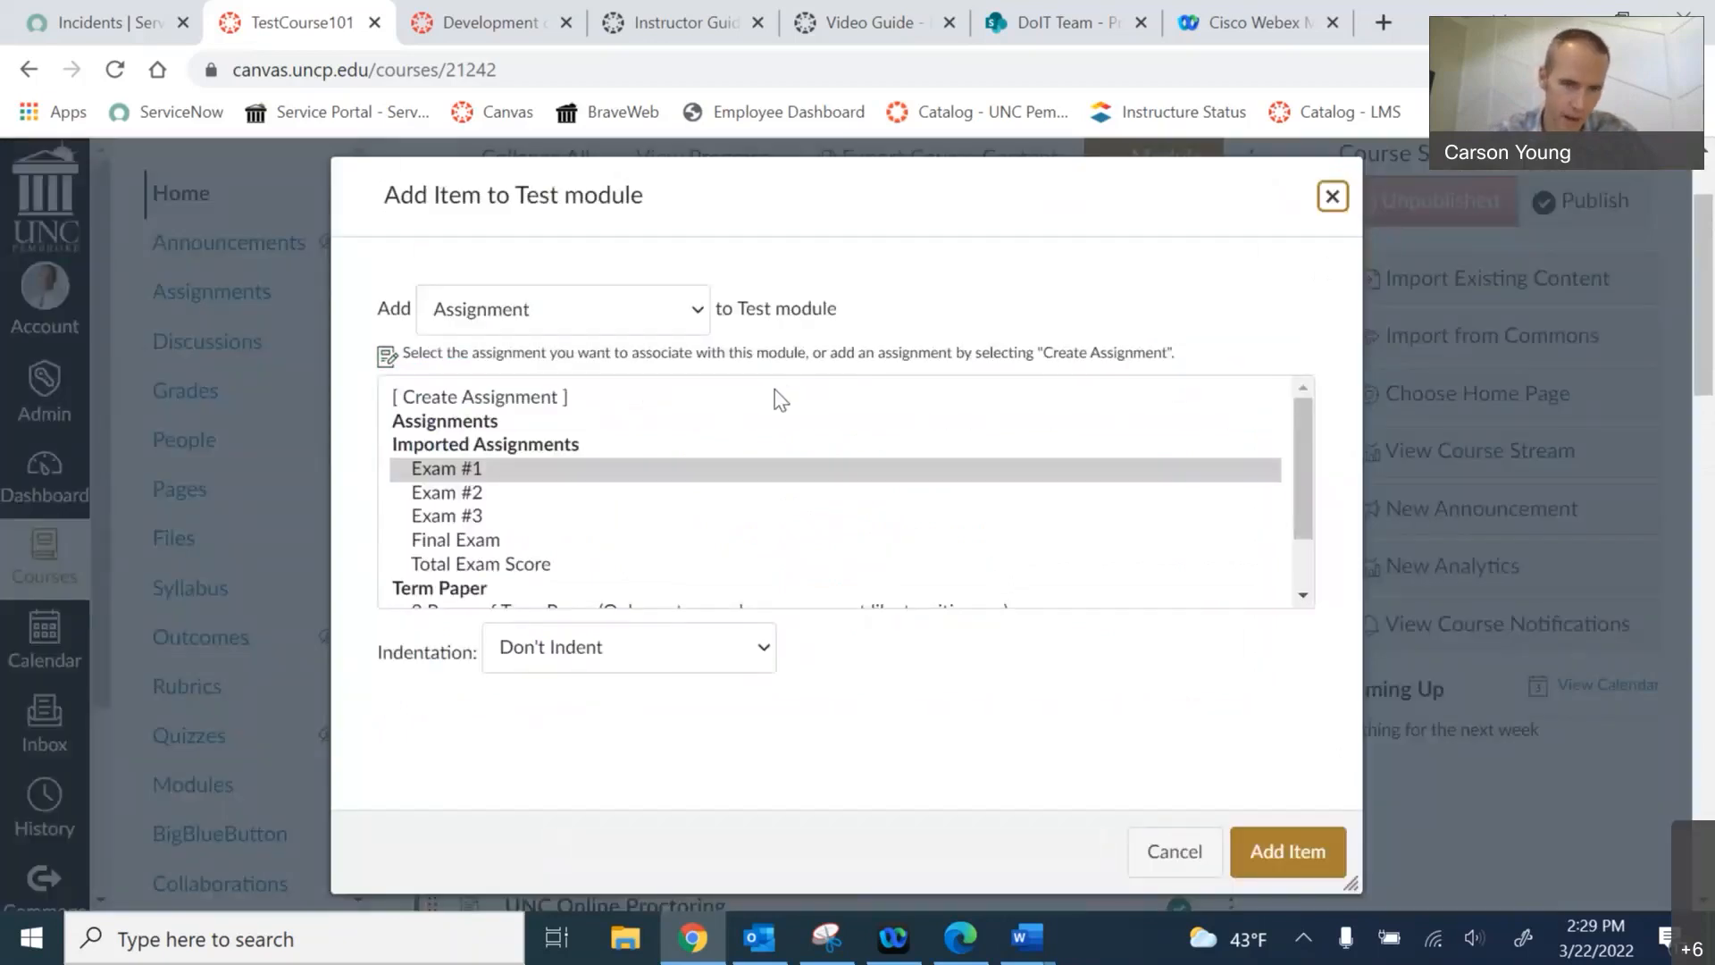
left_click(633, 314)
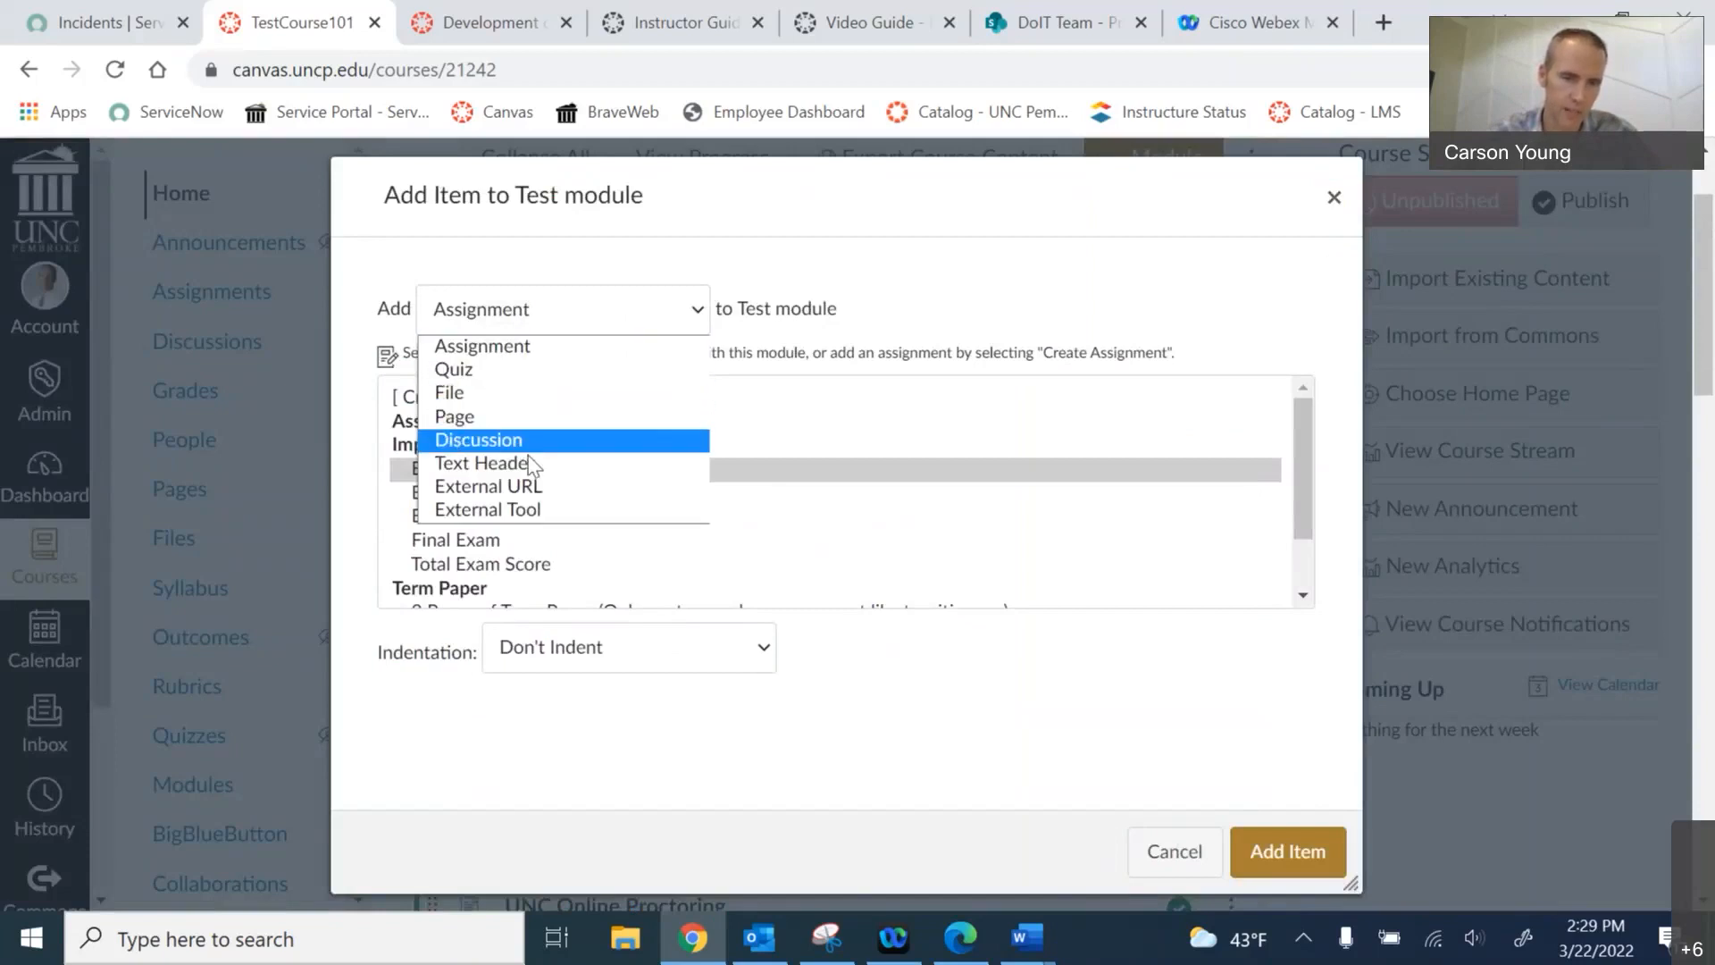
left_click(548, 349)
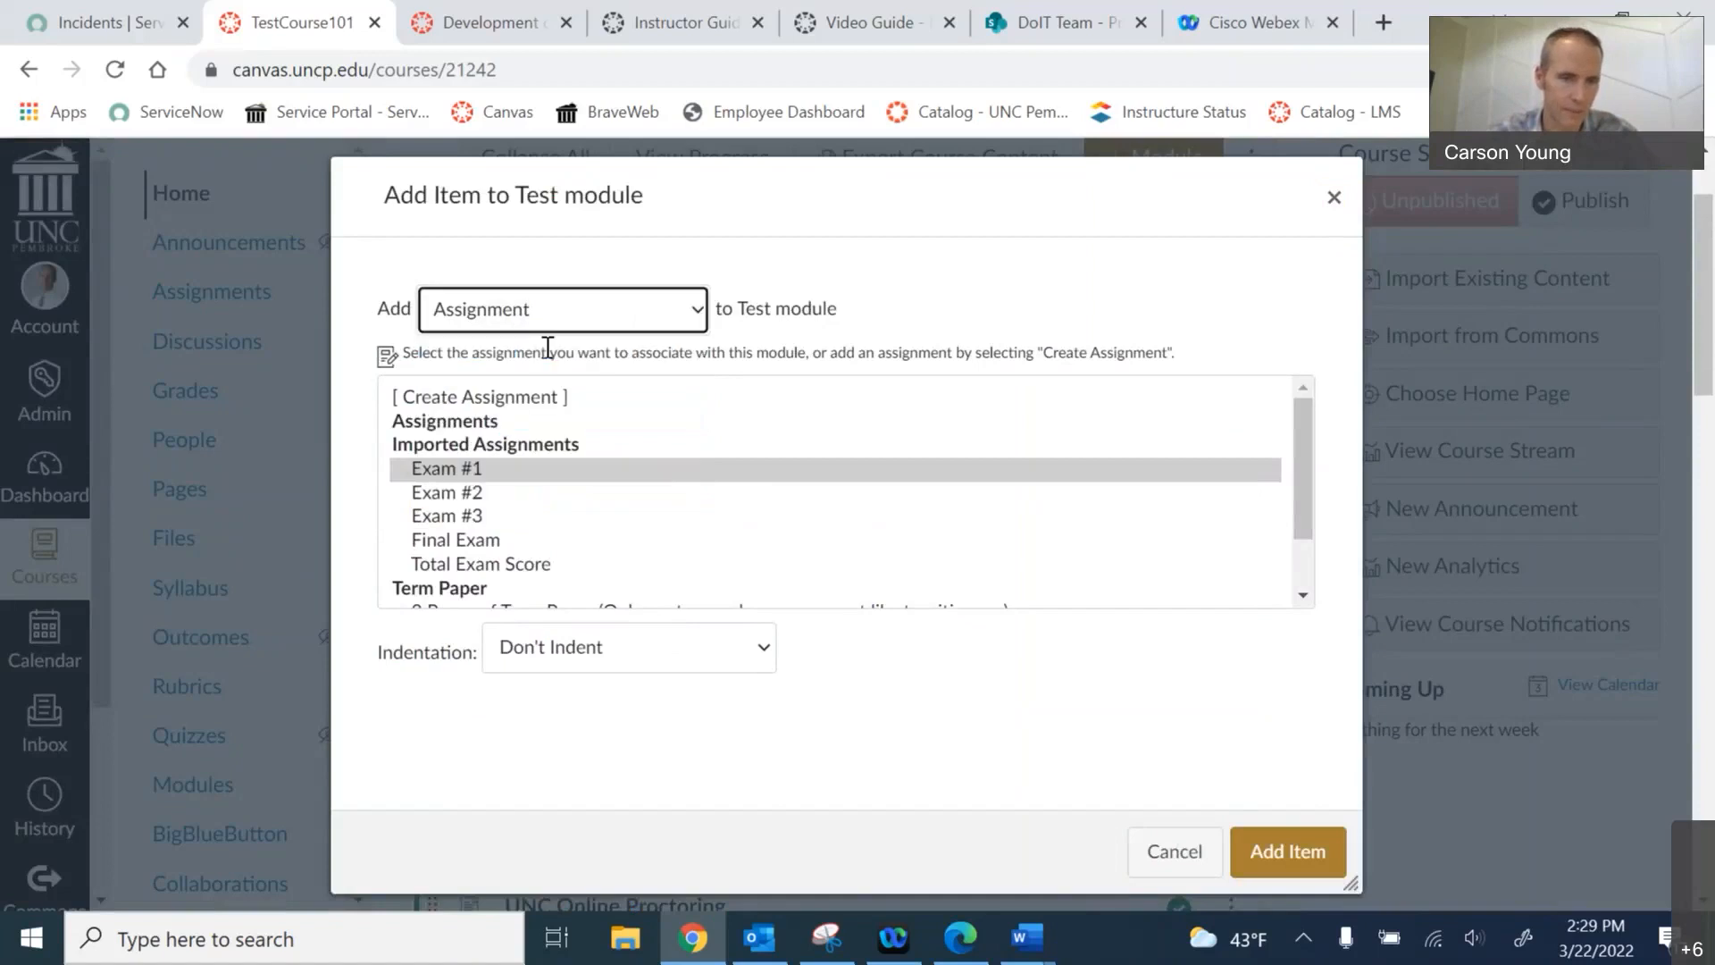
left_click(511, 402)
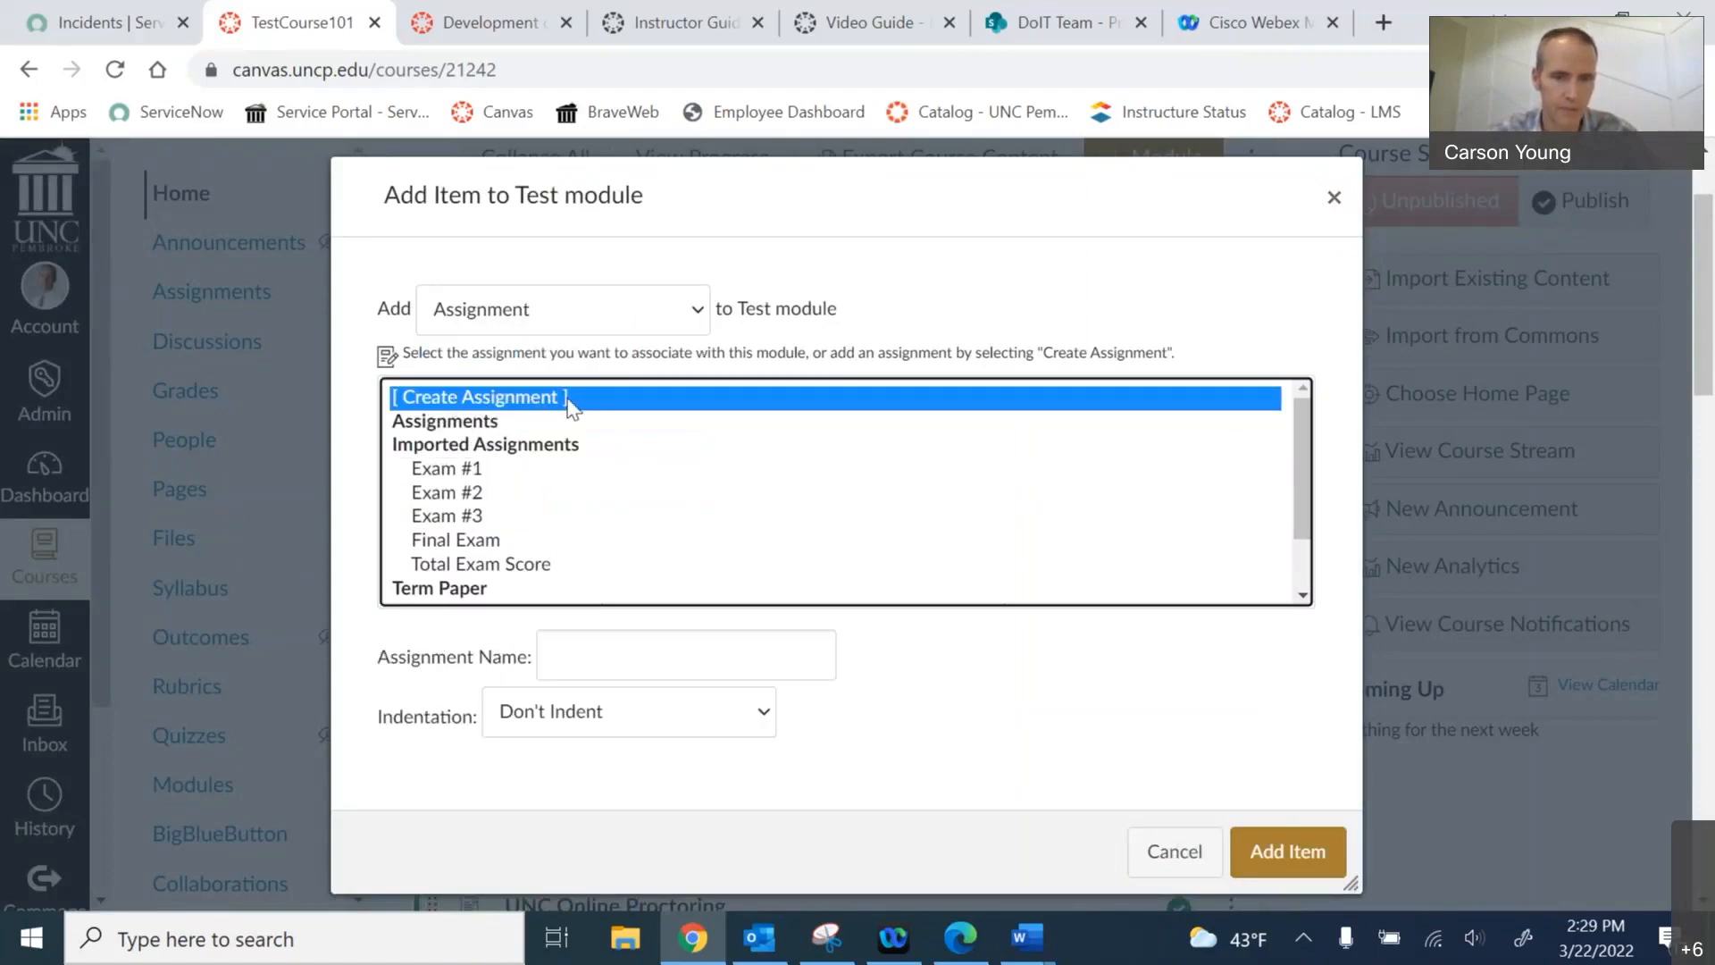
left_click(641, 645)
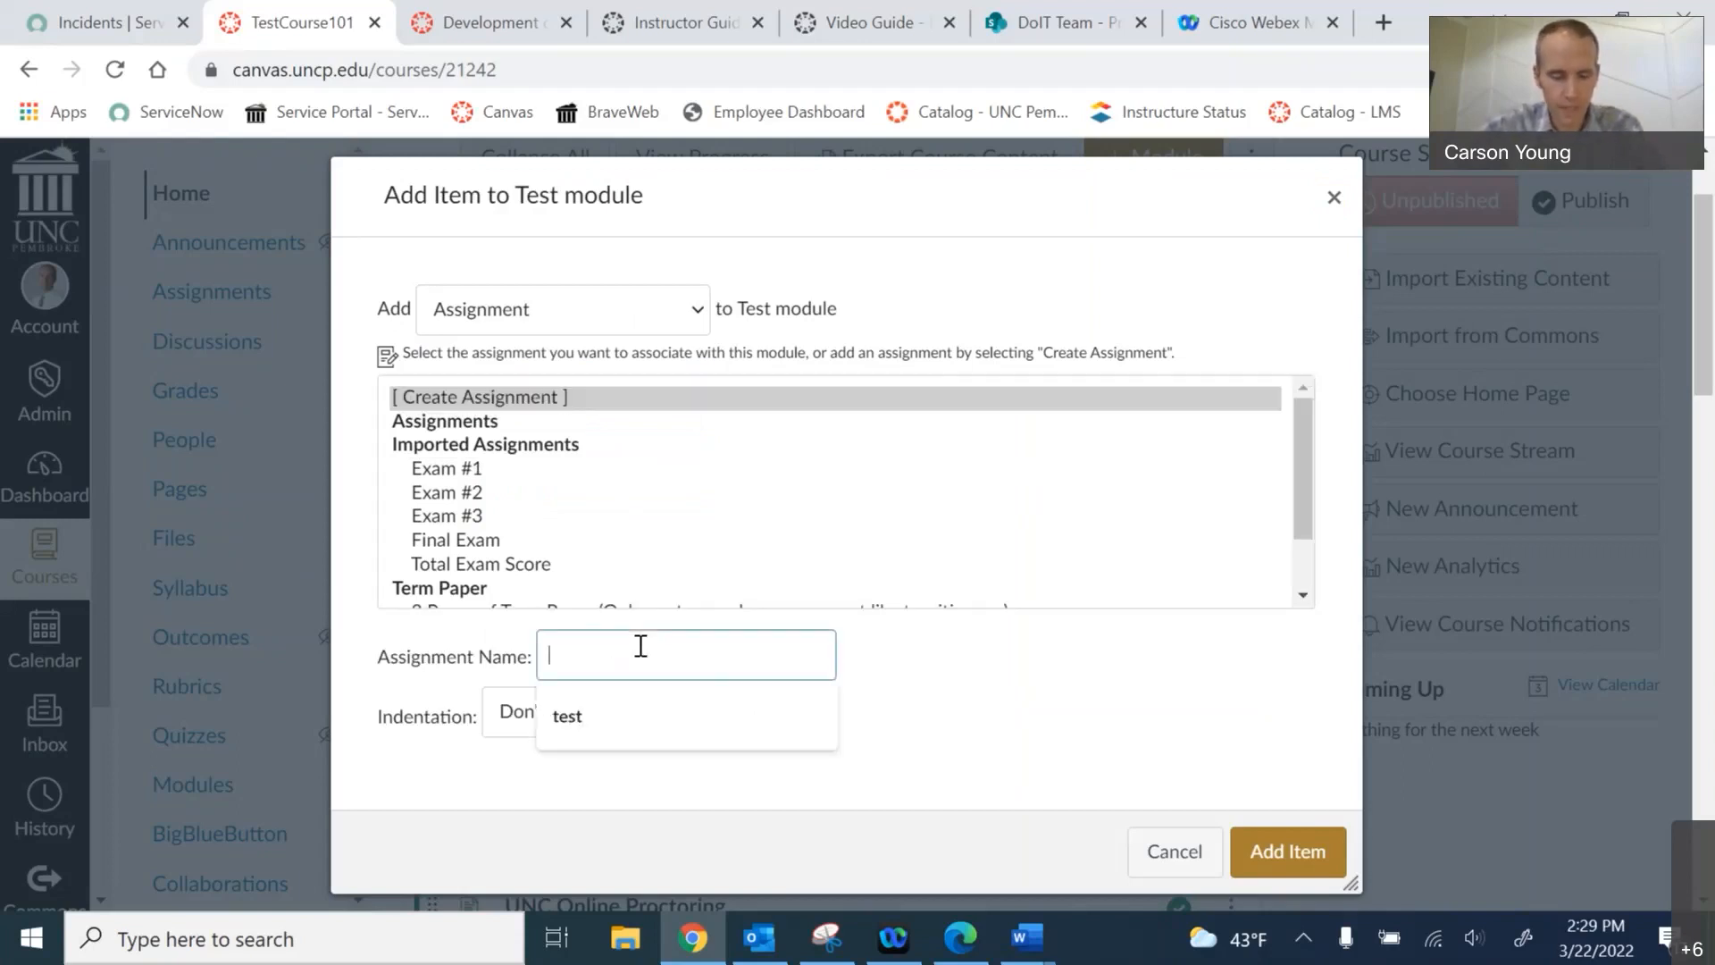
type("A1")
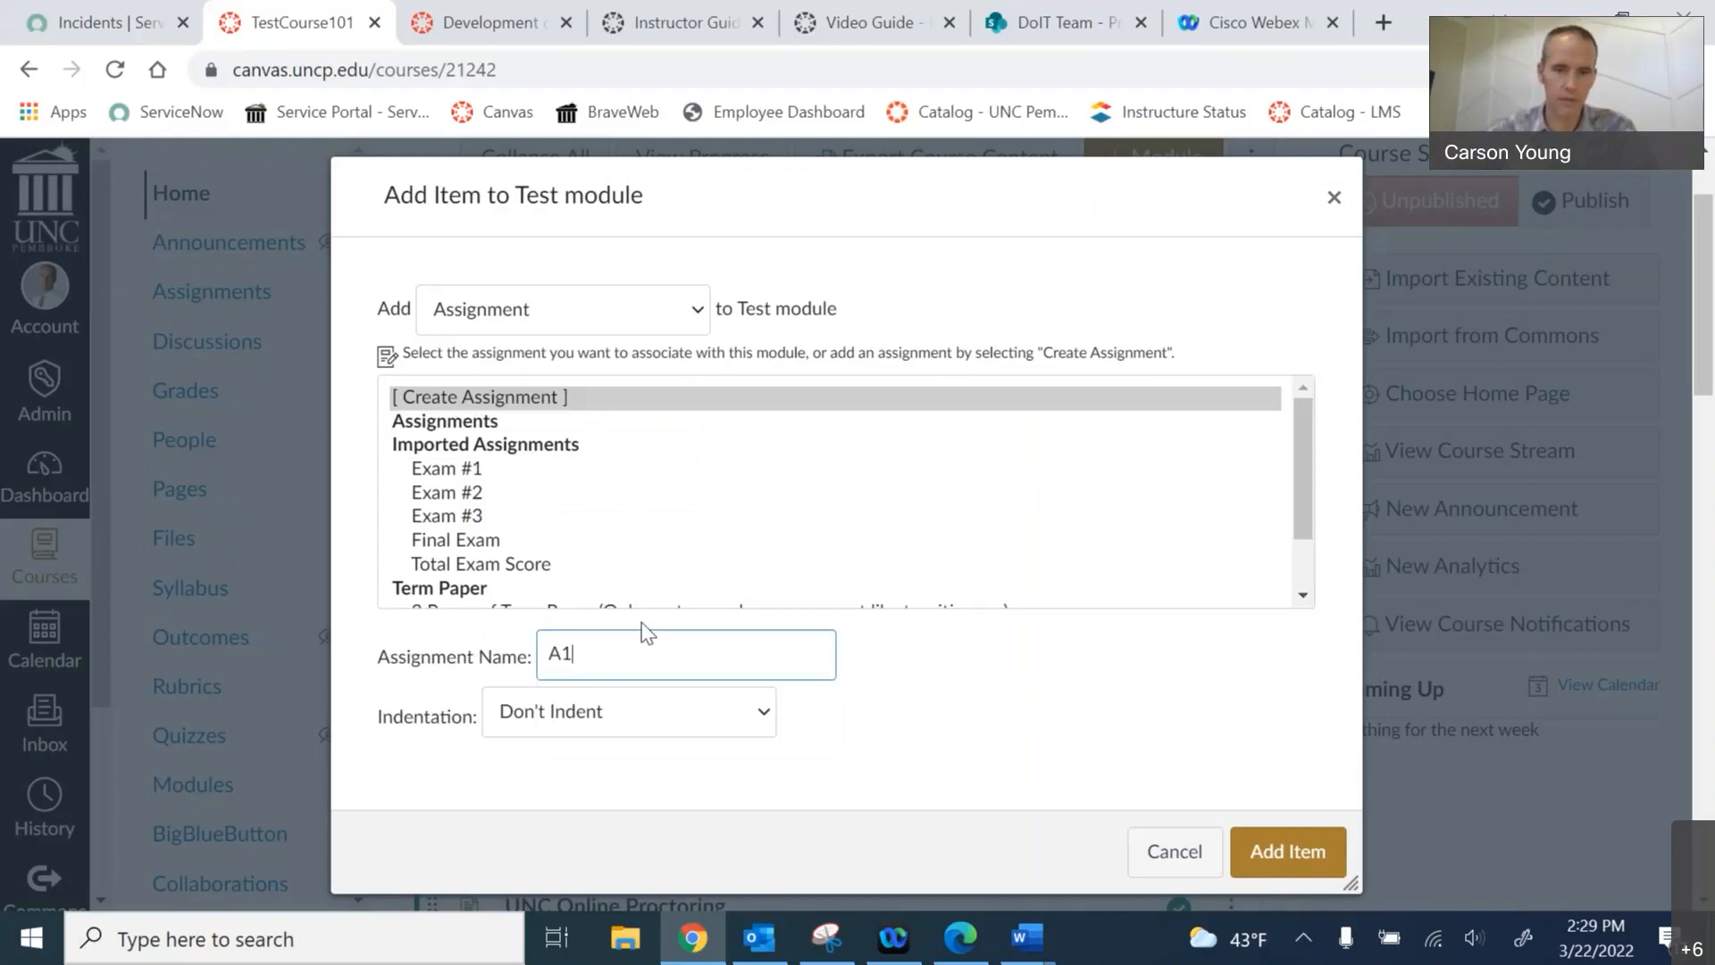
left_click(891, 710)
scroll(747, 731, "down", 2)
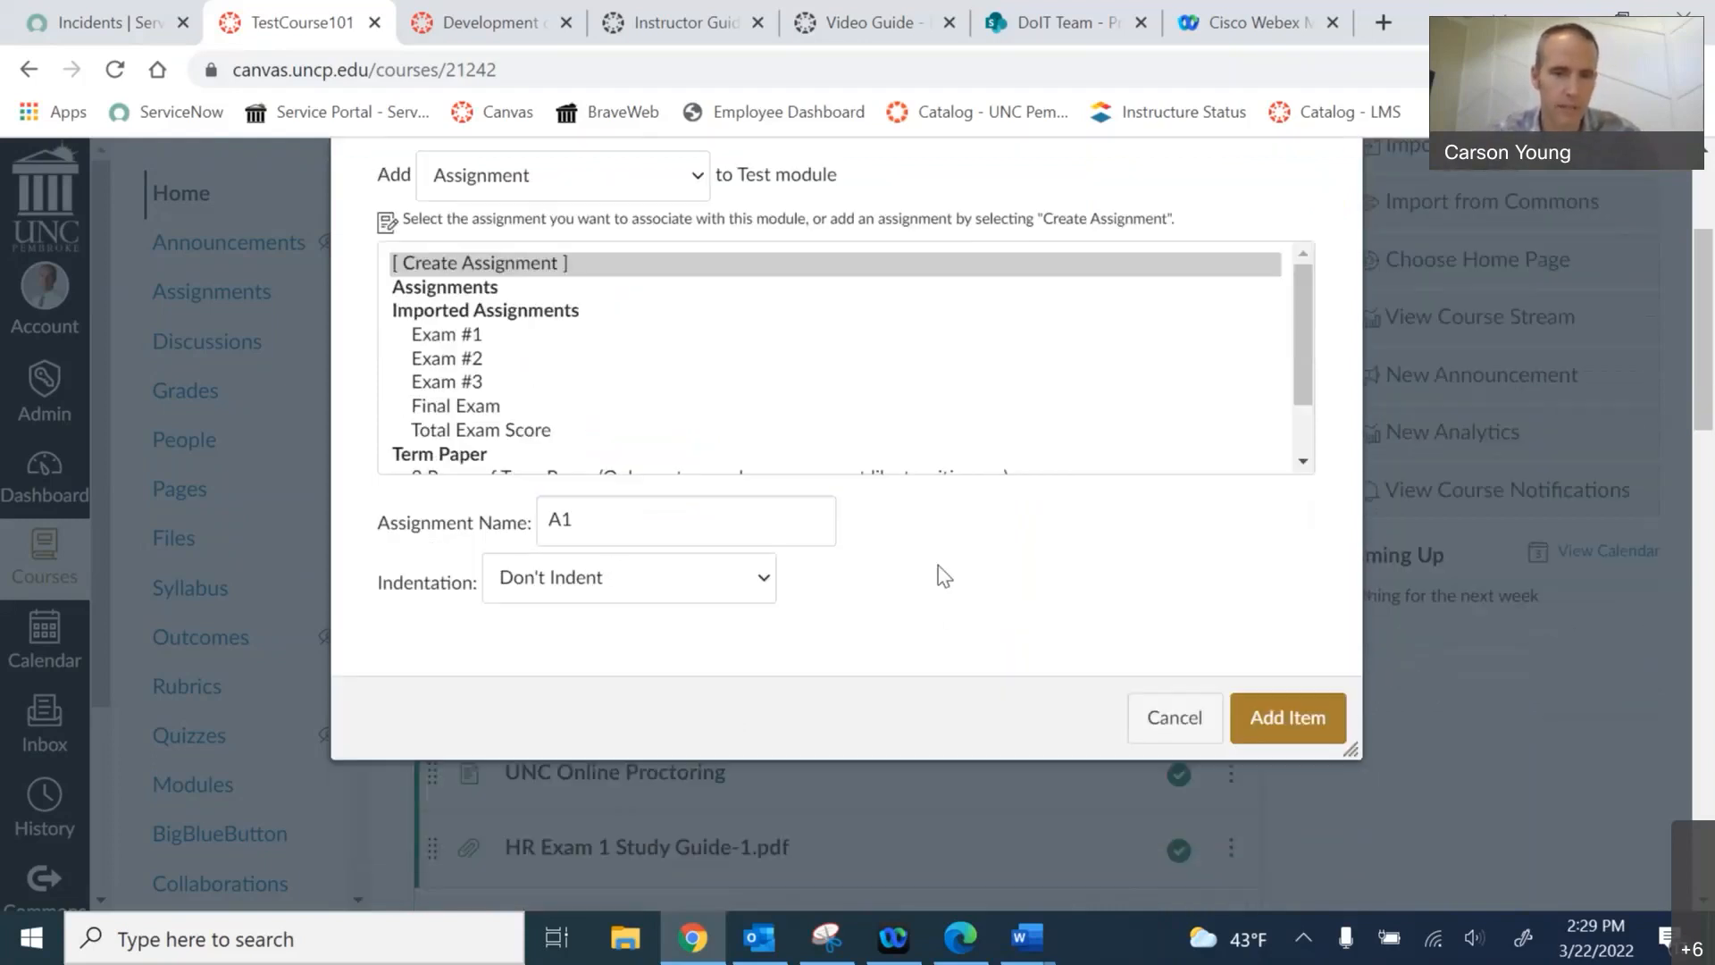
scroll(978, 700, "up", 2)
left_click(1264, 844)
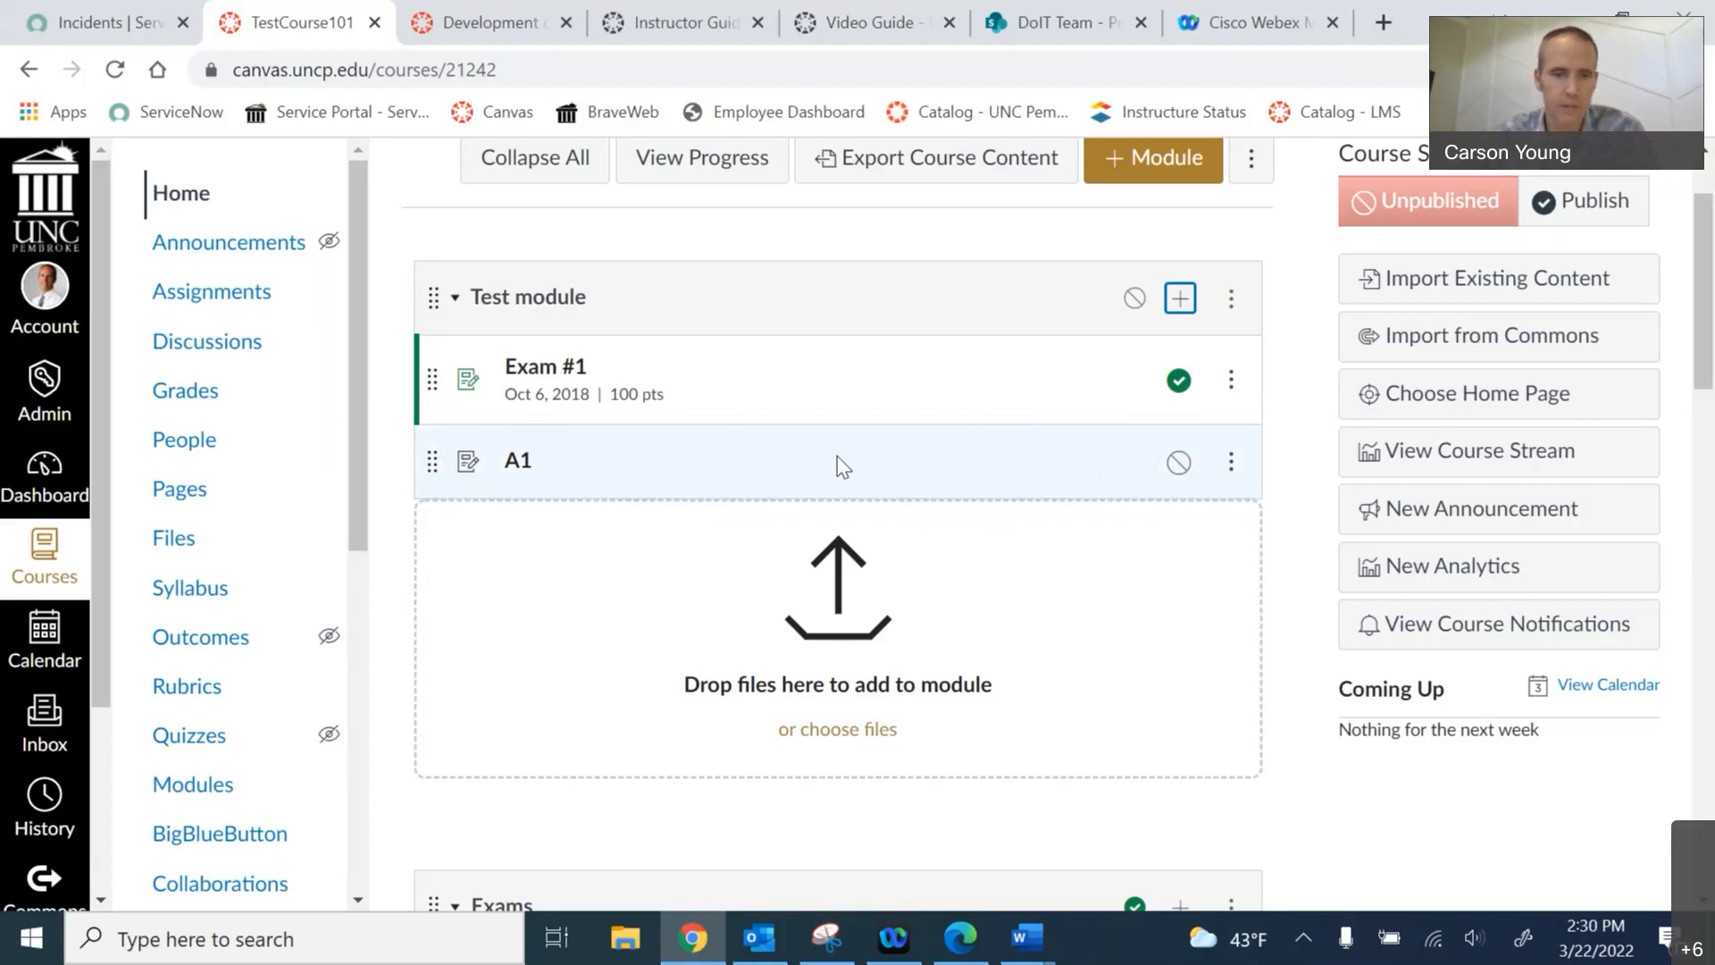
- Create a new discussion topic named D1 in Test module without indentation
left_click(1180, 297)
left_click(595, 314)
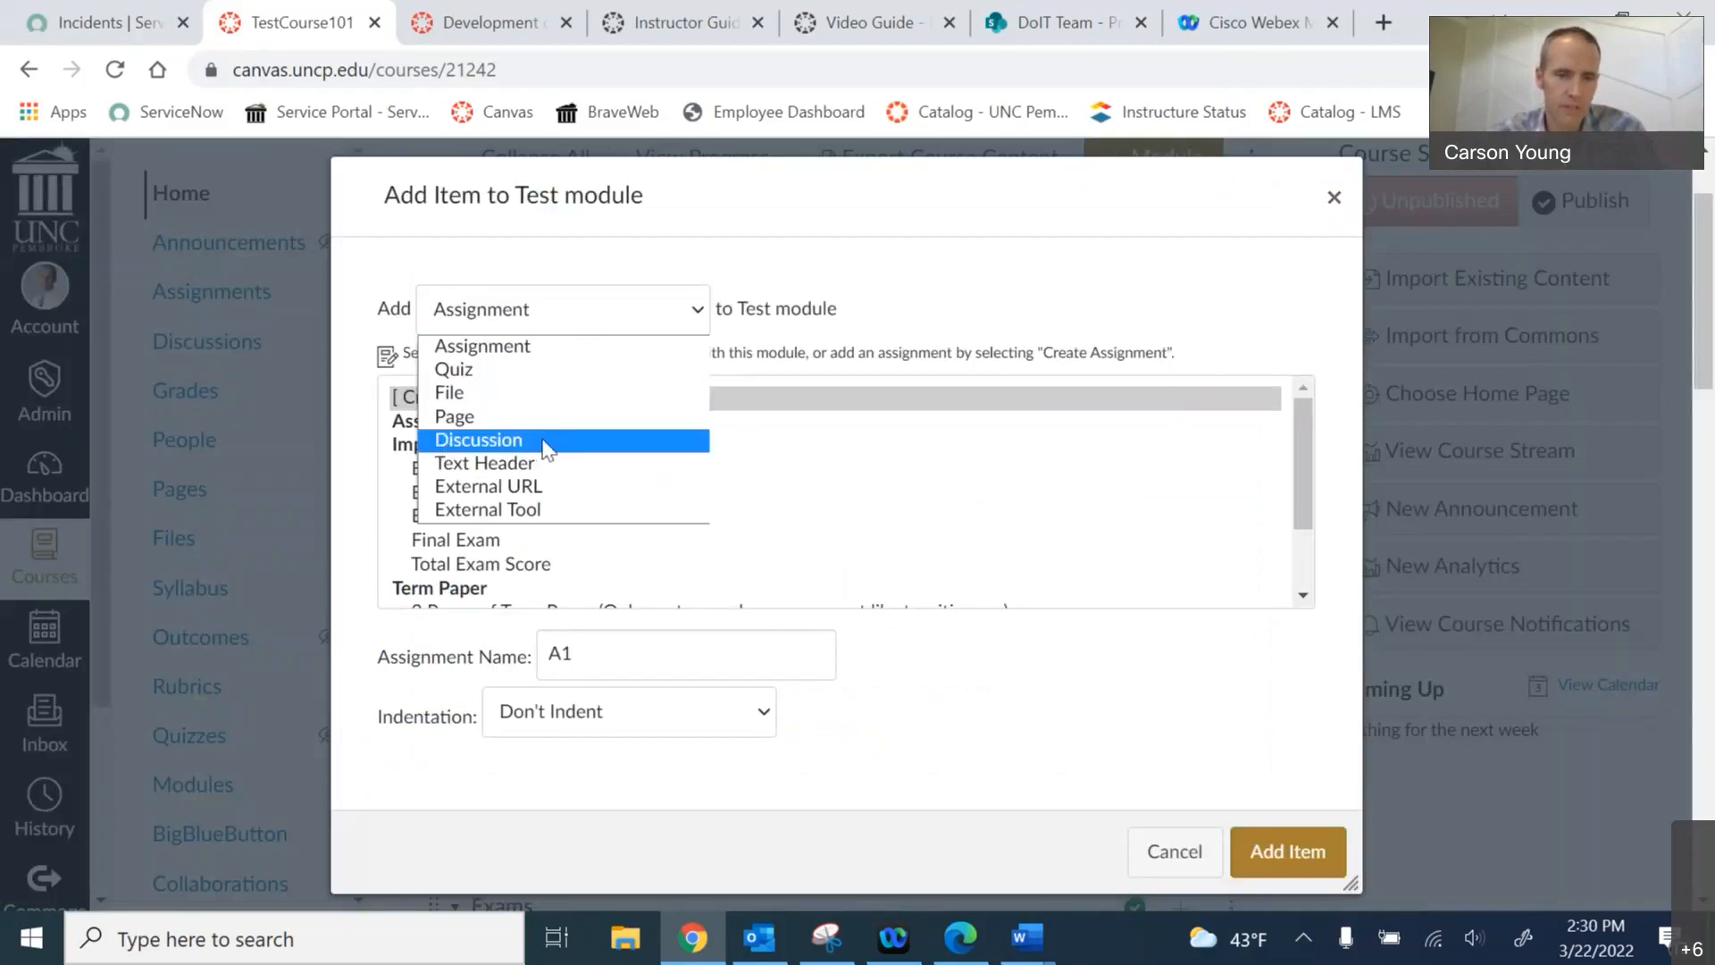
left_click(497, 442)
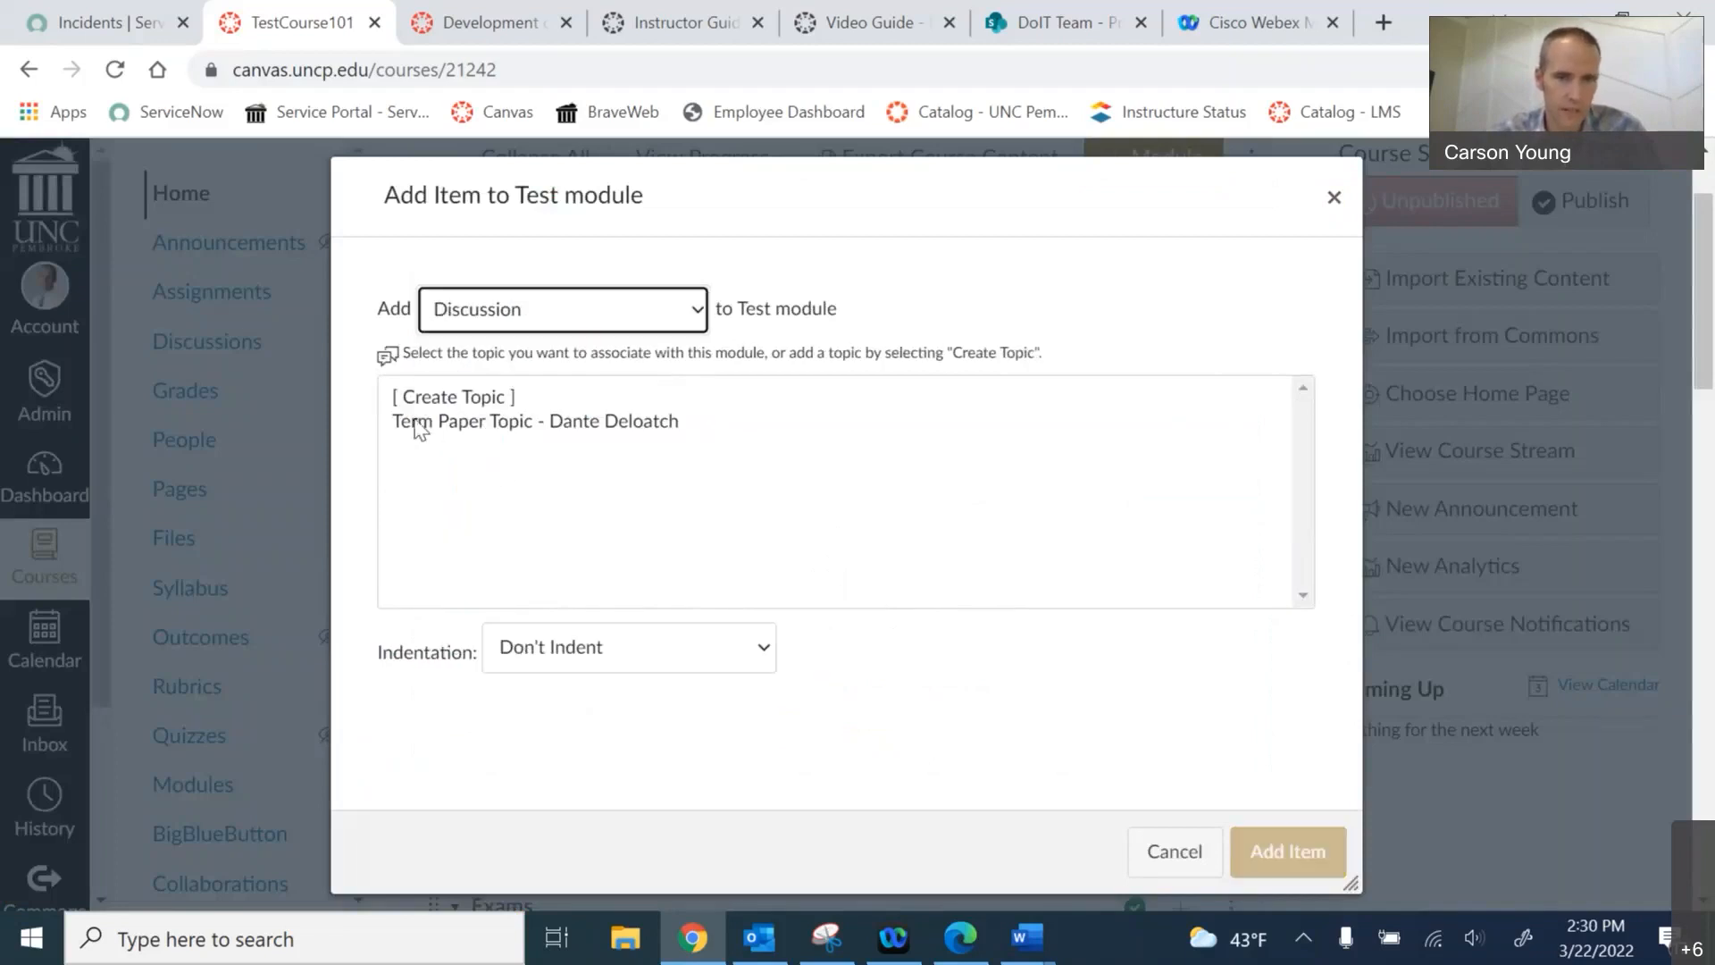
left_click(476, 406)
left_click(571, 656)
type("/d1")
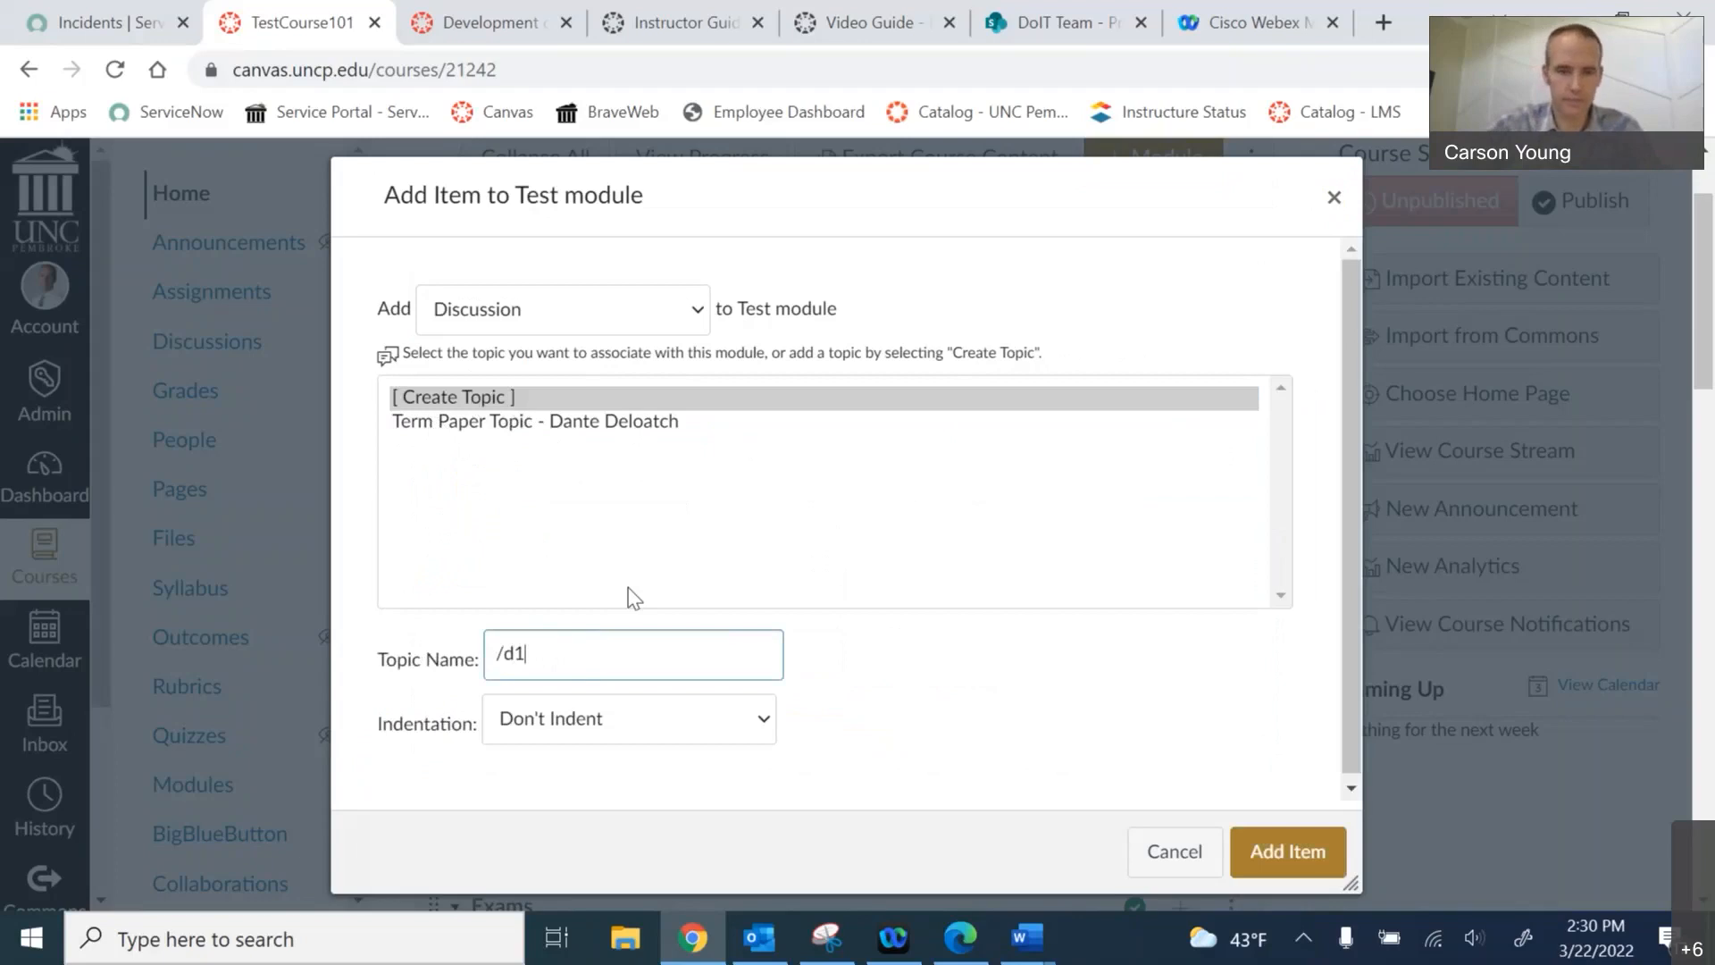
key("BackSpace")
key("BackSpace")
key("BackSpace")
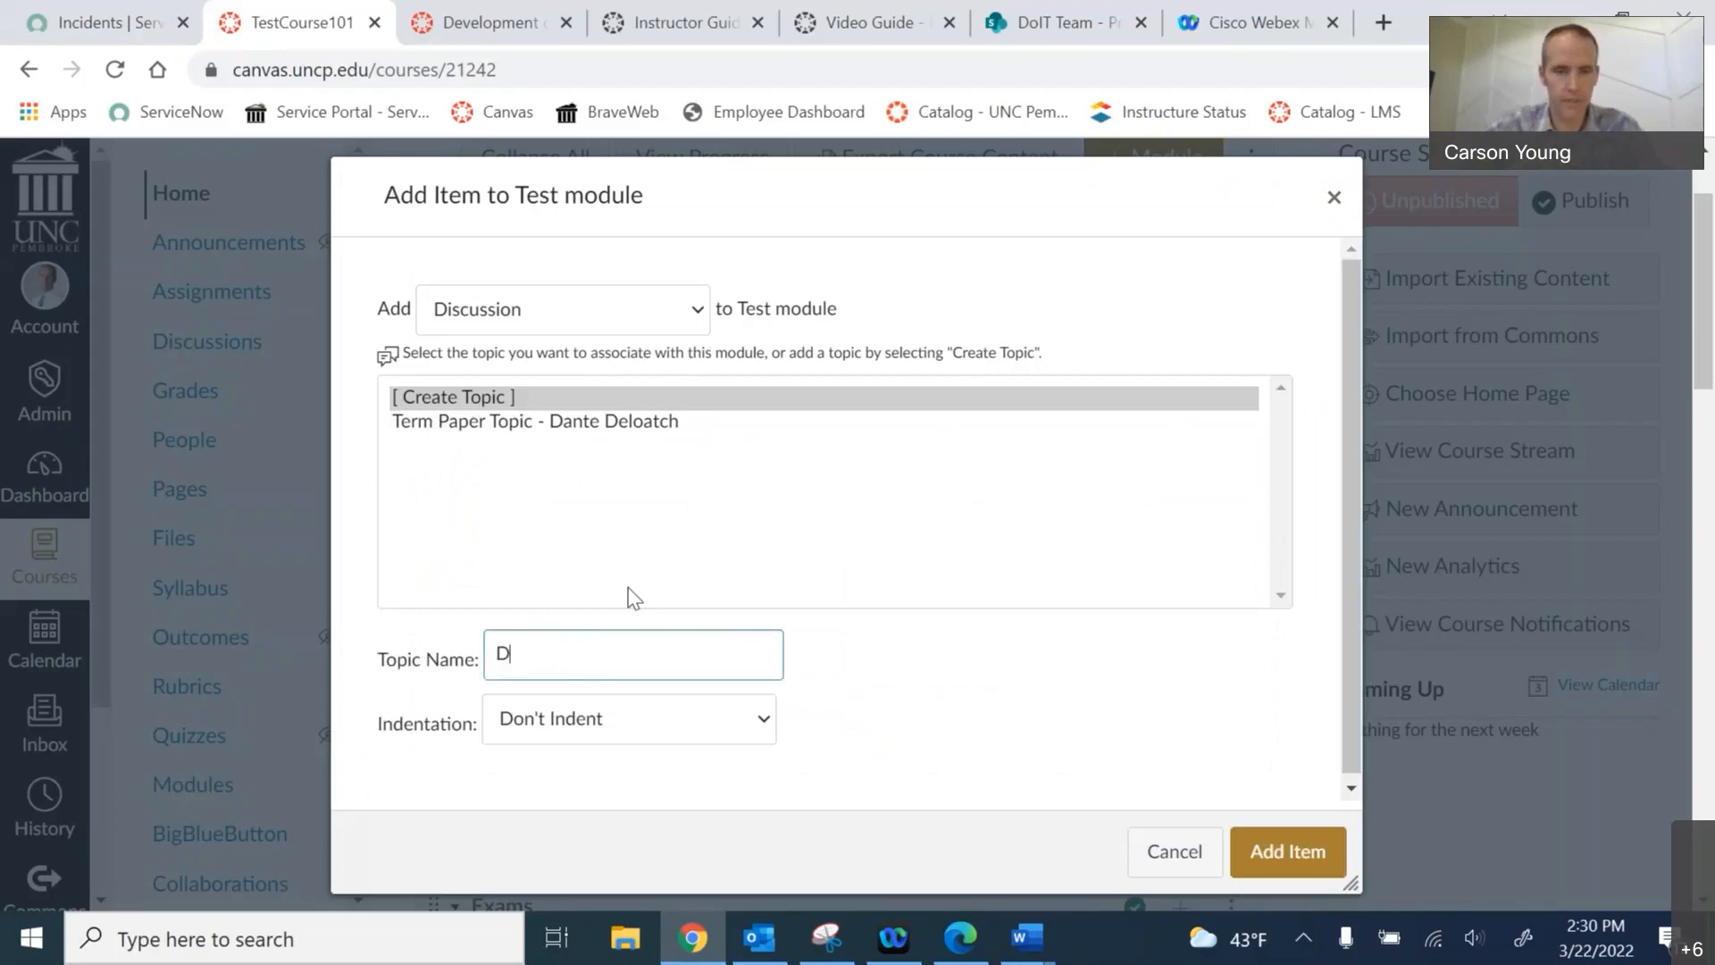
left_click(1293, 859)
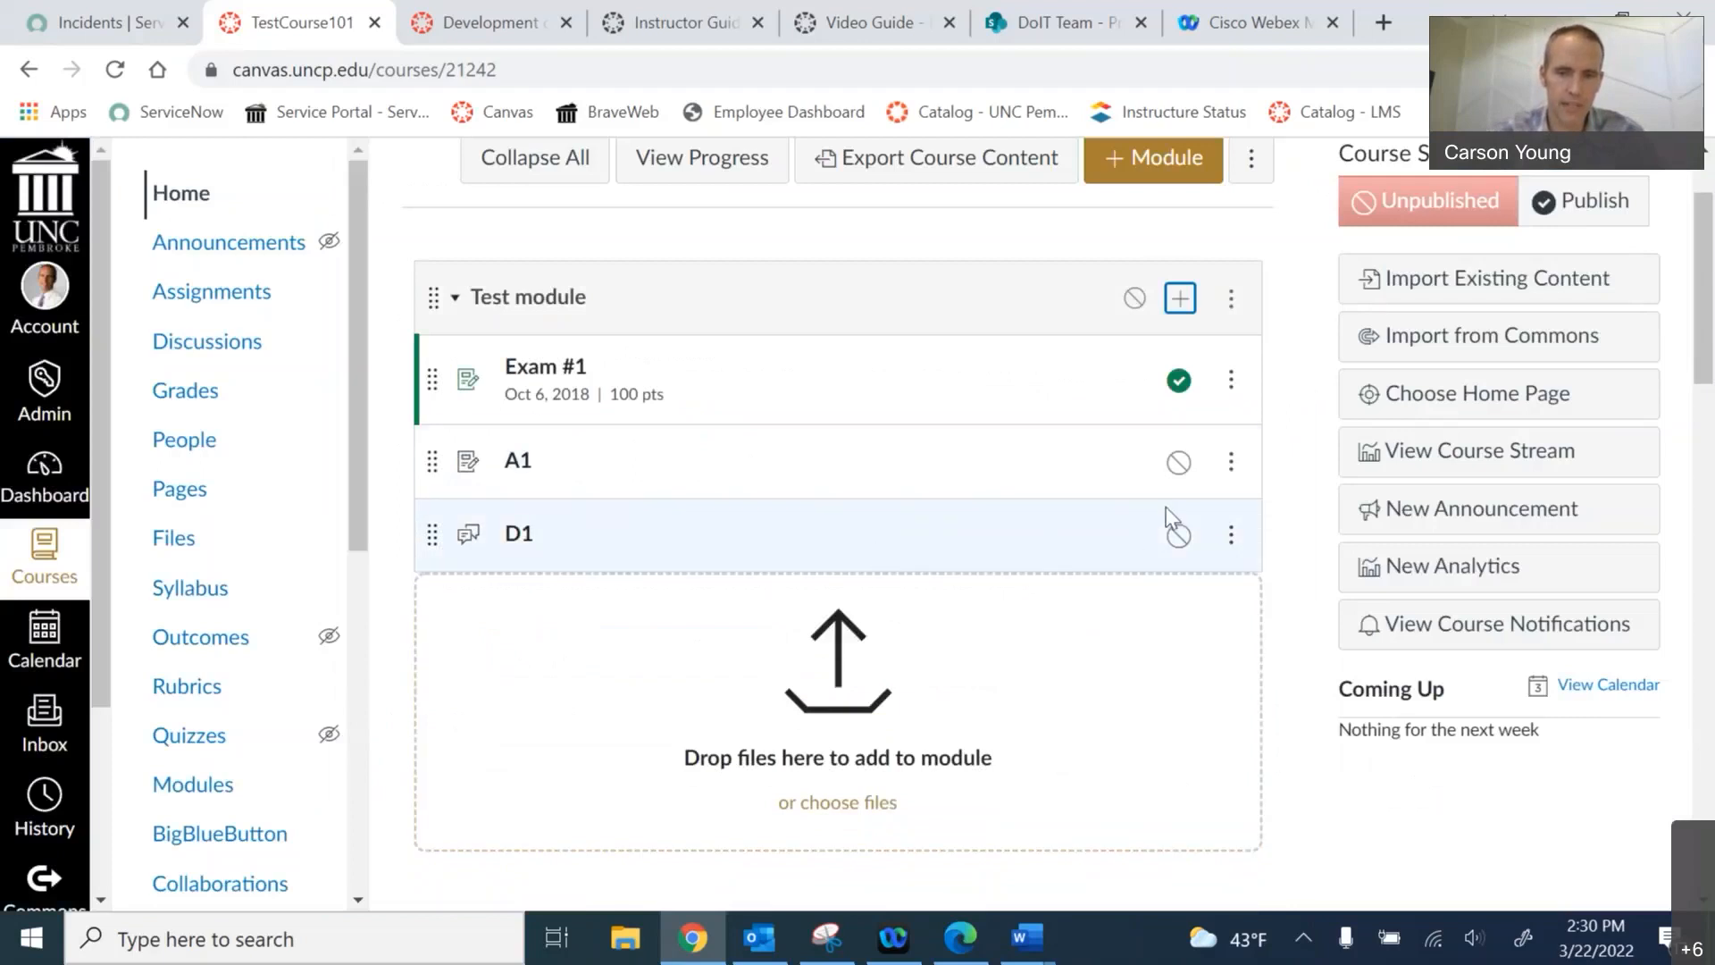
- Increase the indent of assignment A1 in Test module and decrease it again
left_click(1231, 462)
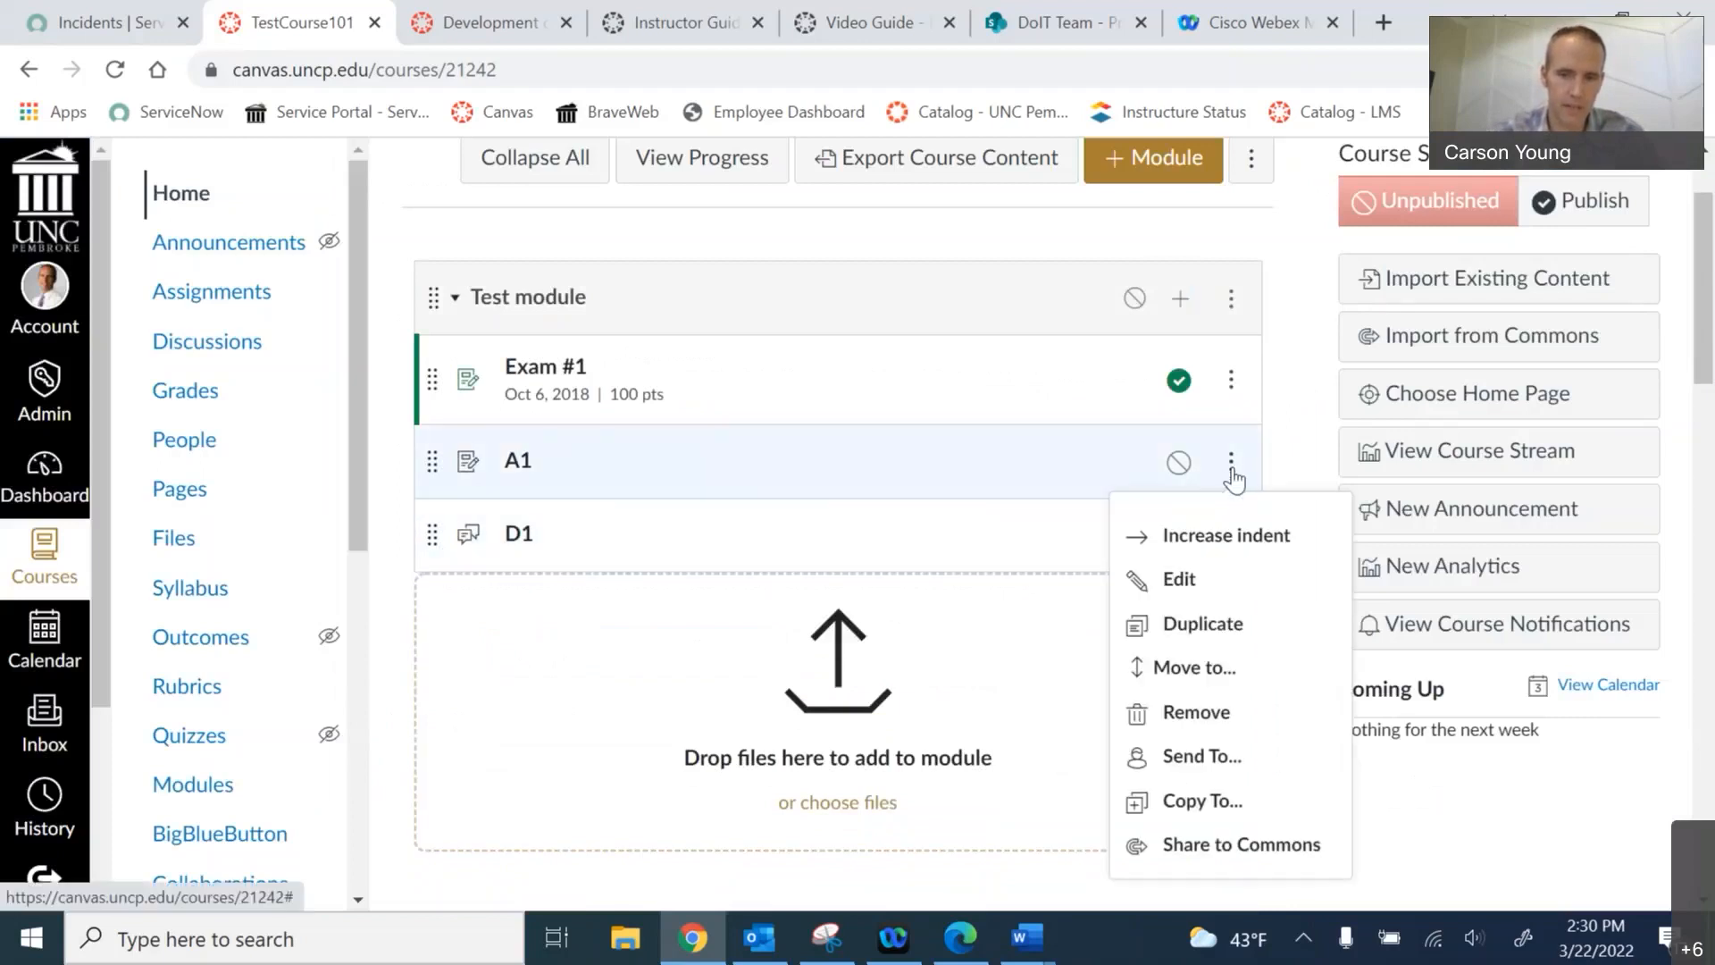
left_click(1188, 541)
left_click(1233, 465)
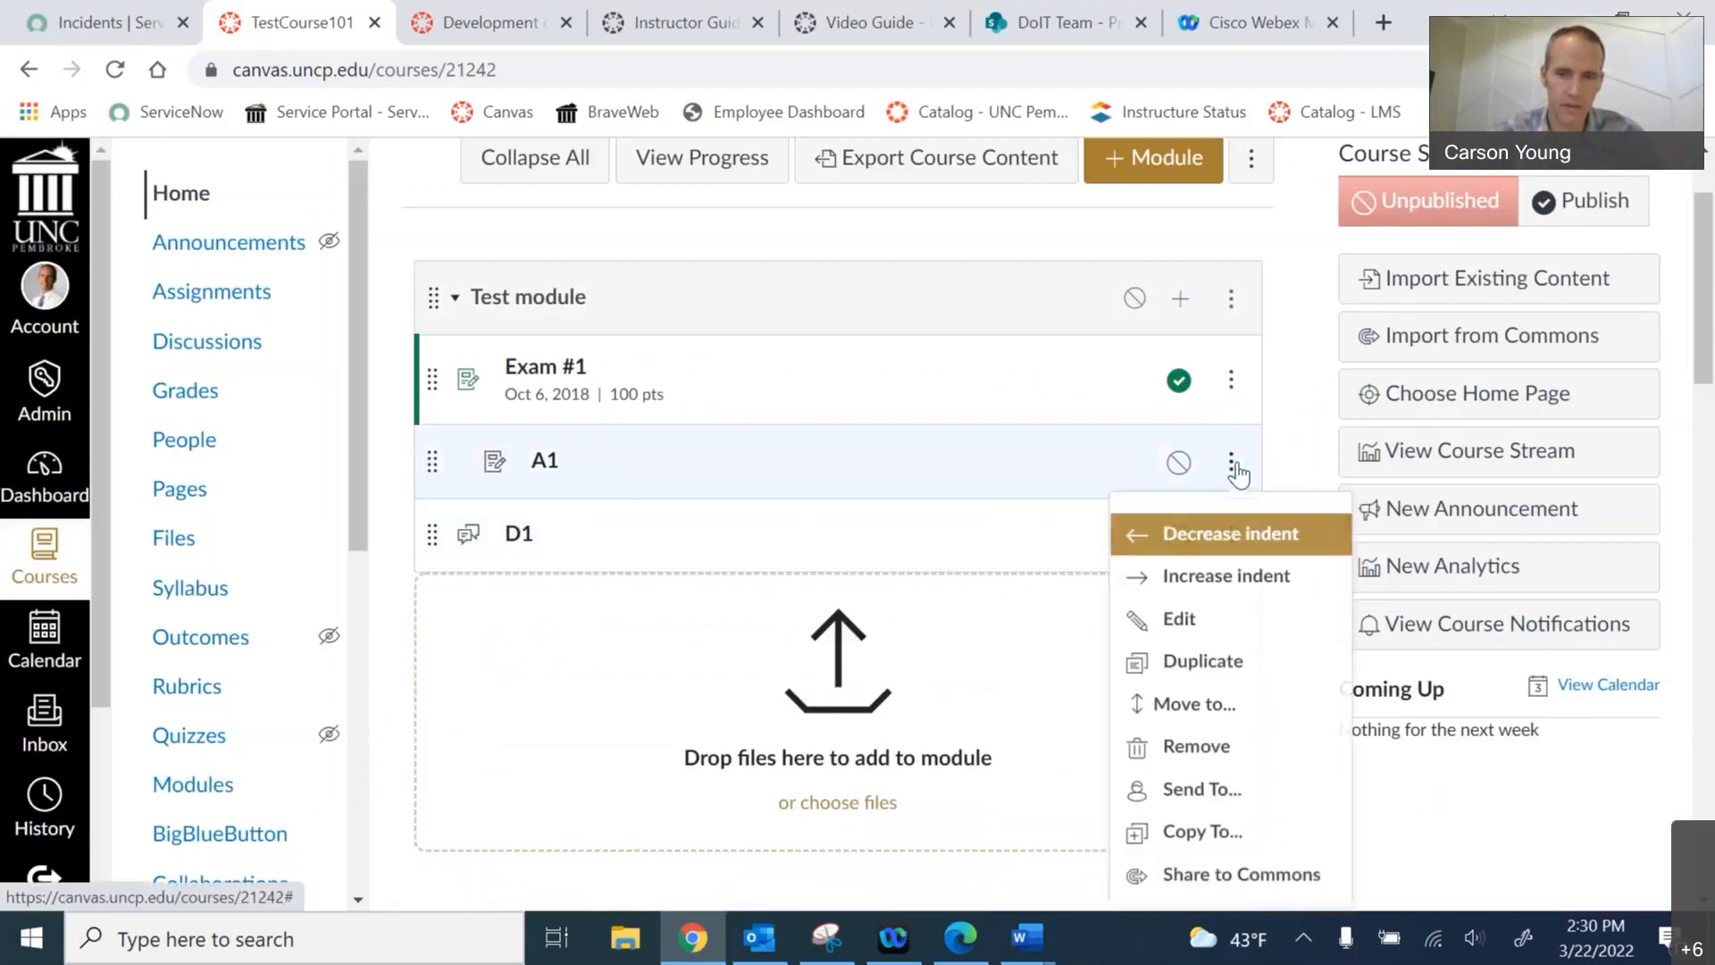
left_click(1189, 536)
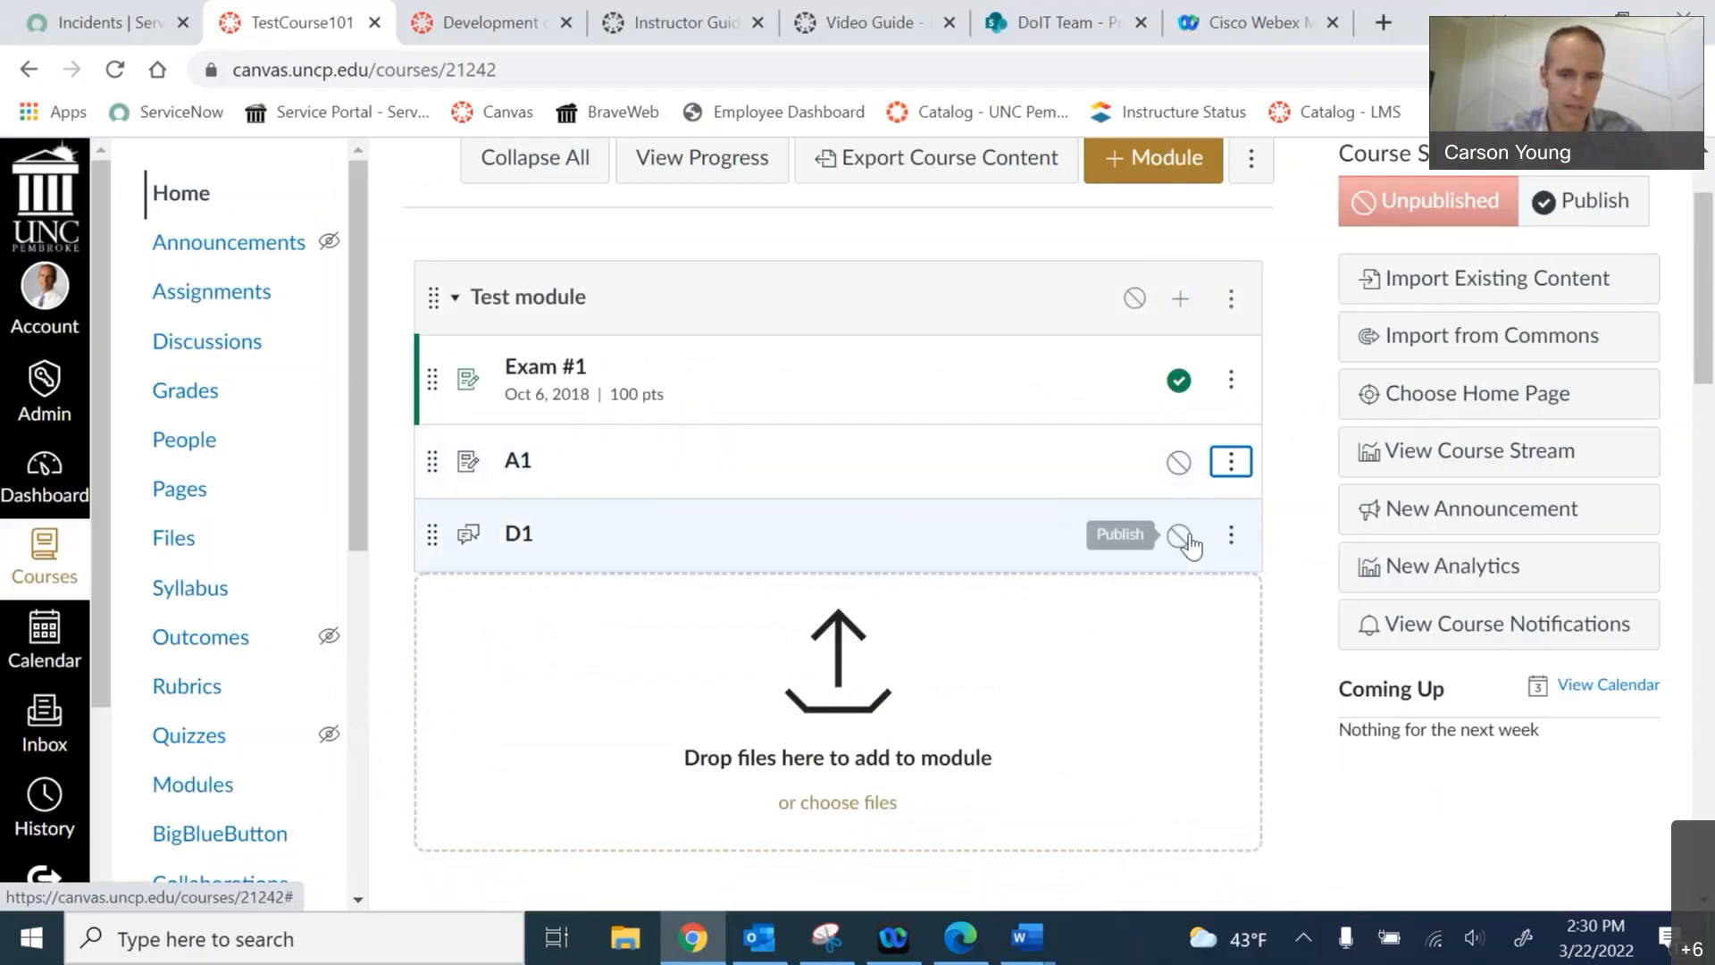
- Check the move option of assignment A1, reorder A1 below discussion D1 and put it back above D1
left_click(1233, 463)
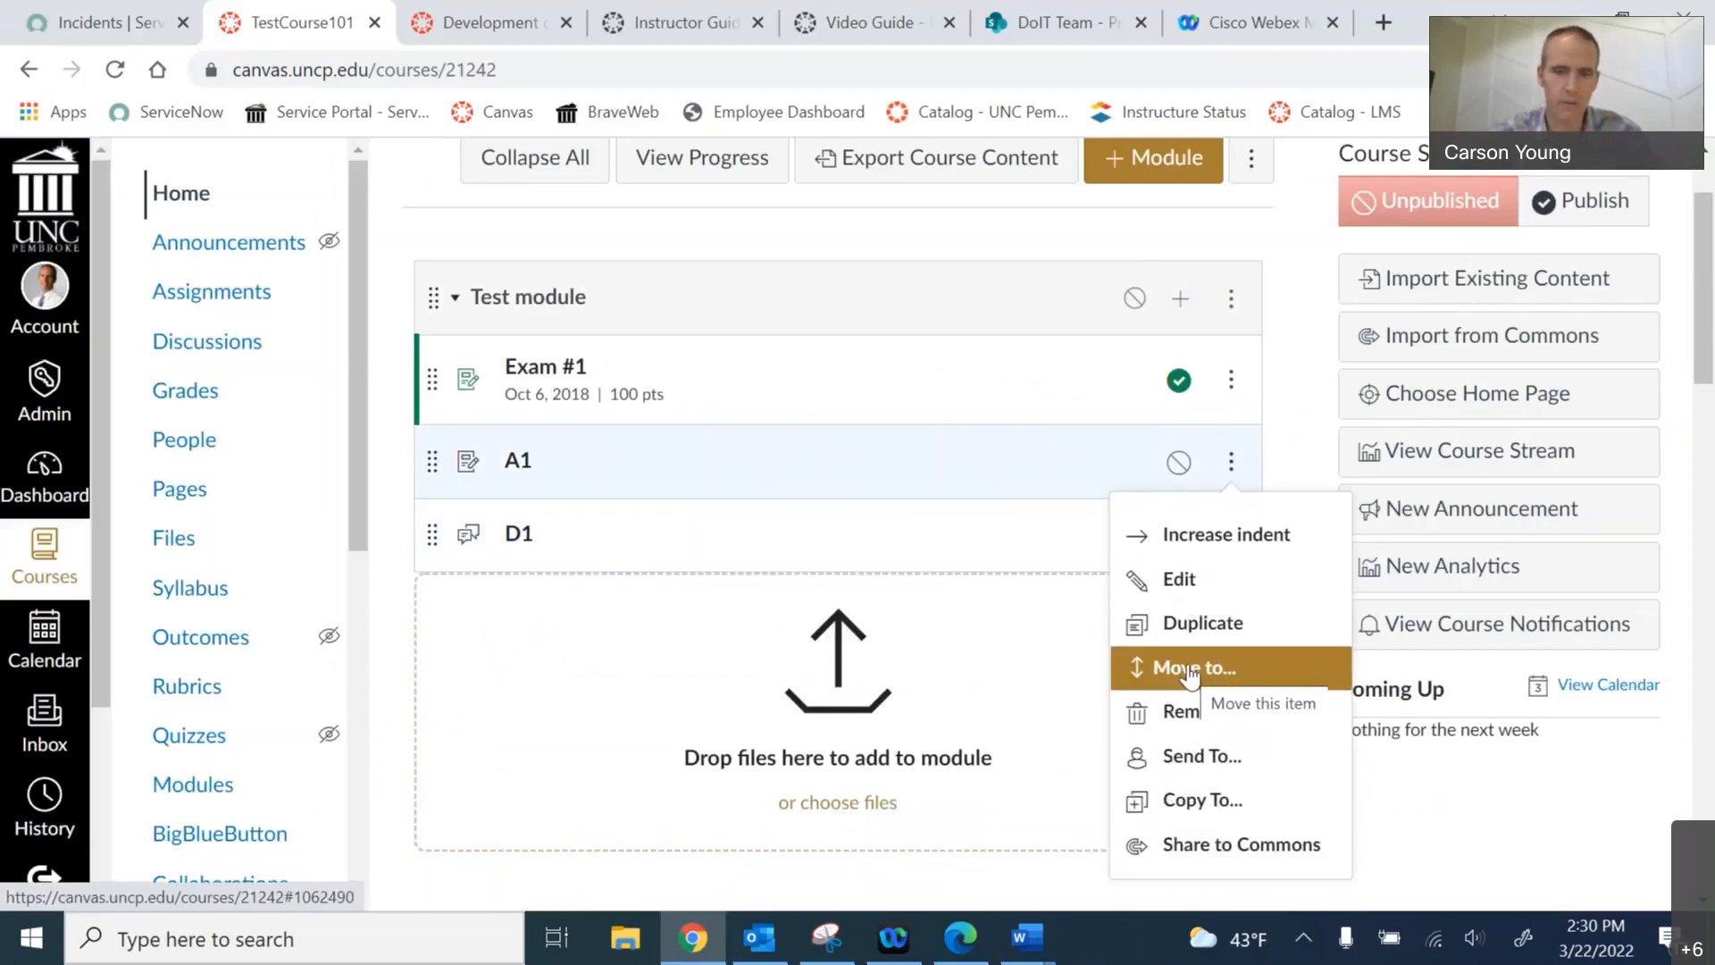
left_click(873, 237)
left_click_drag(437, 460, 433, 536)
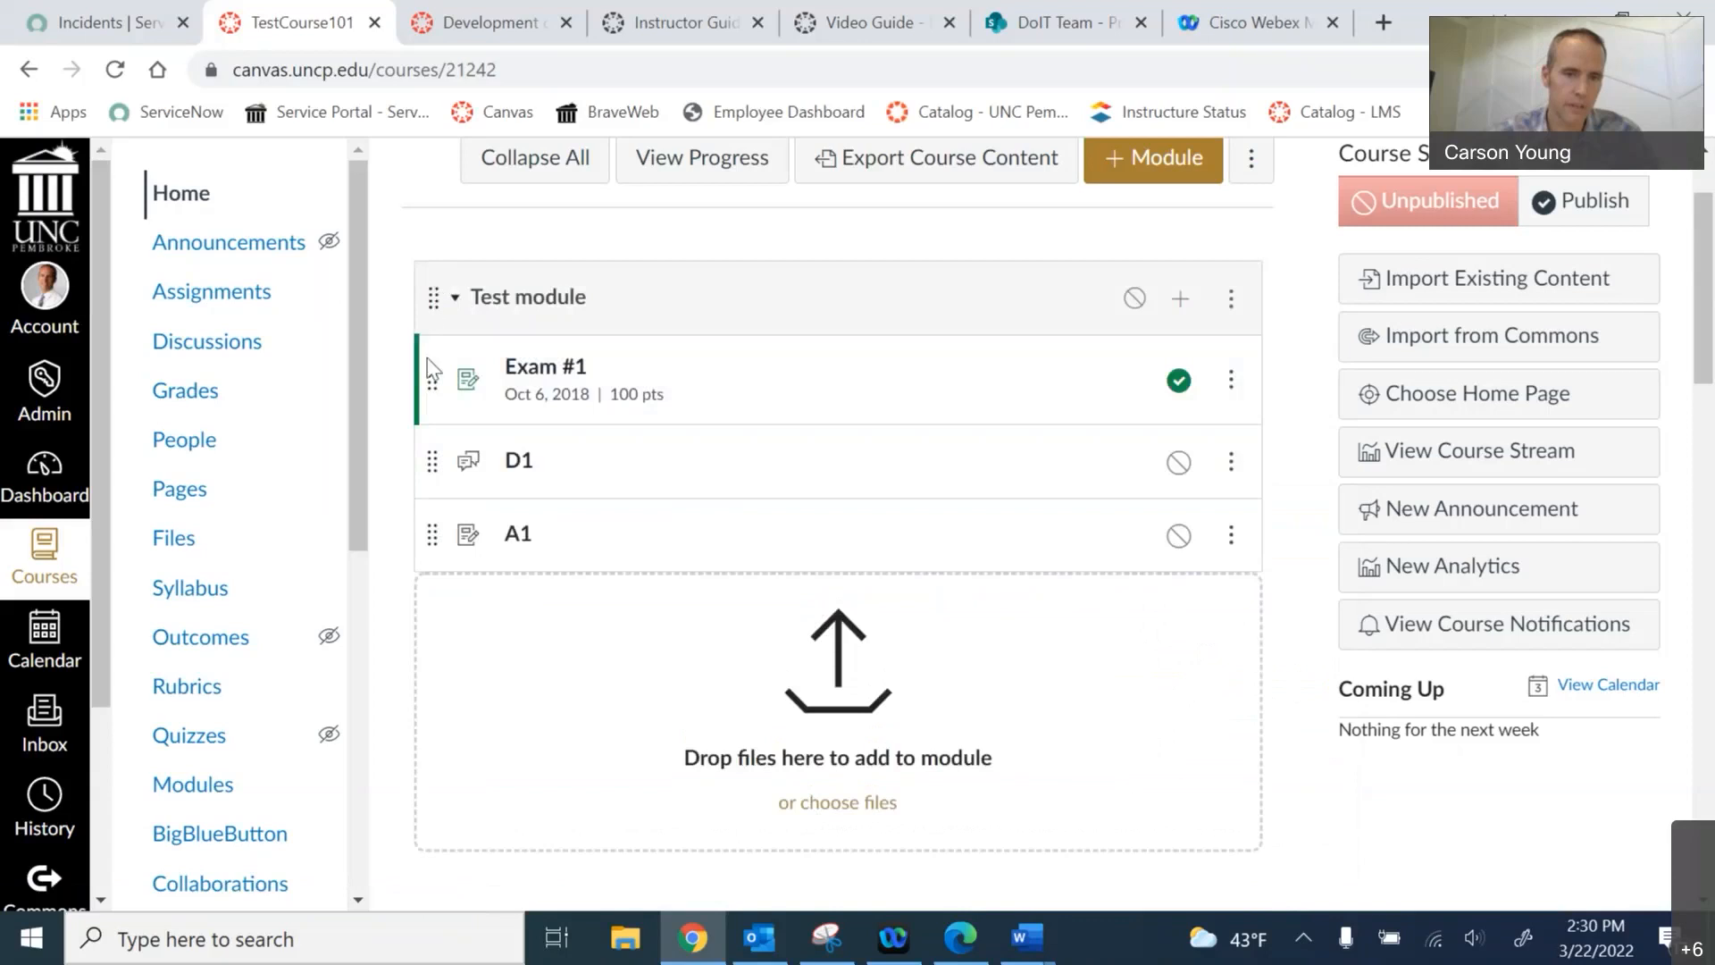
left_click_drag(437, 541, 437, 446)
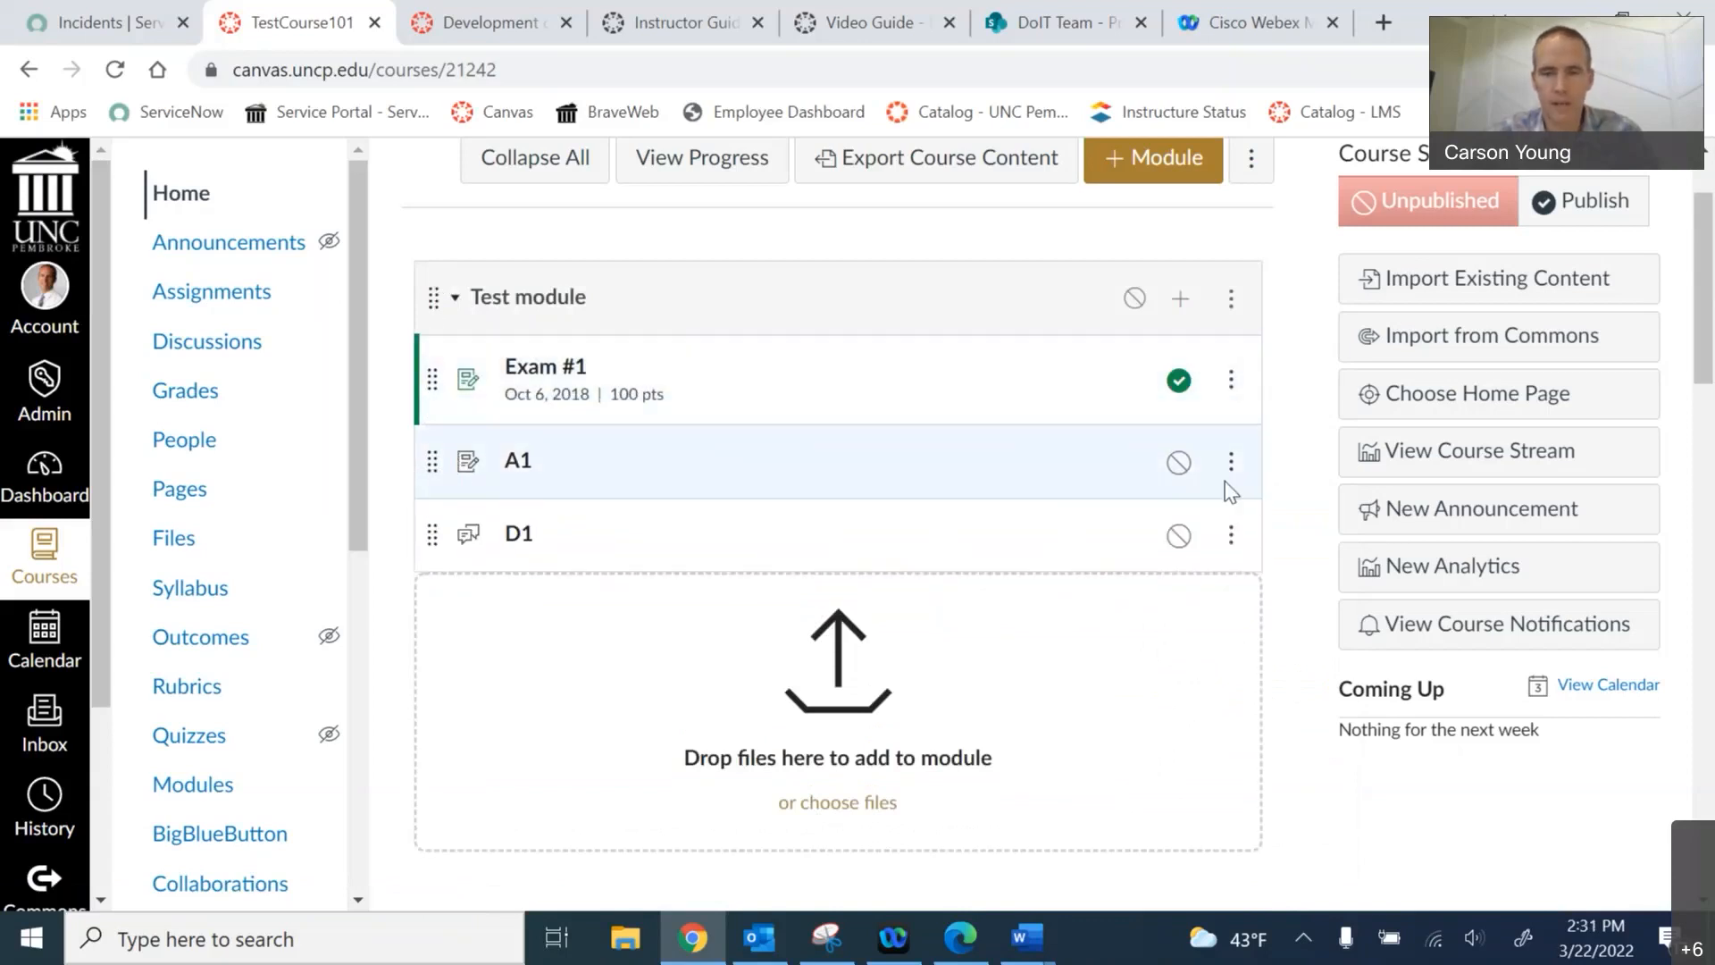
- Duplicate discussion D1 and assignment A1 within Test module
left_click(1232, 537)
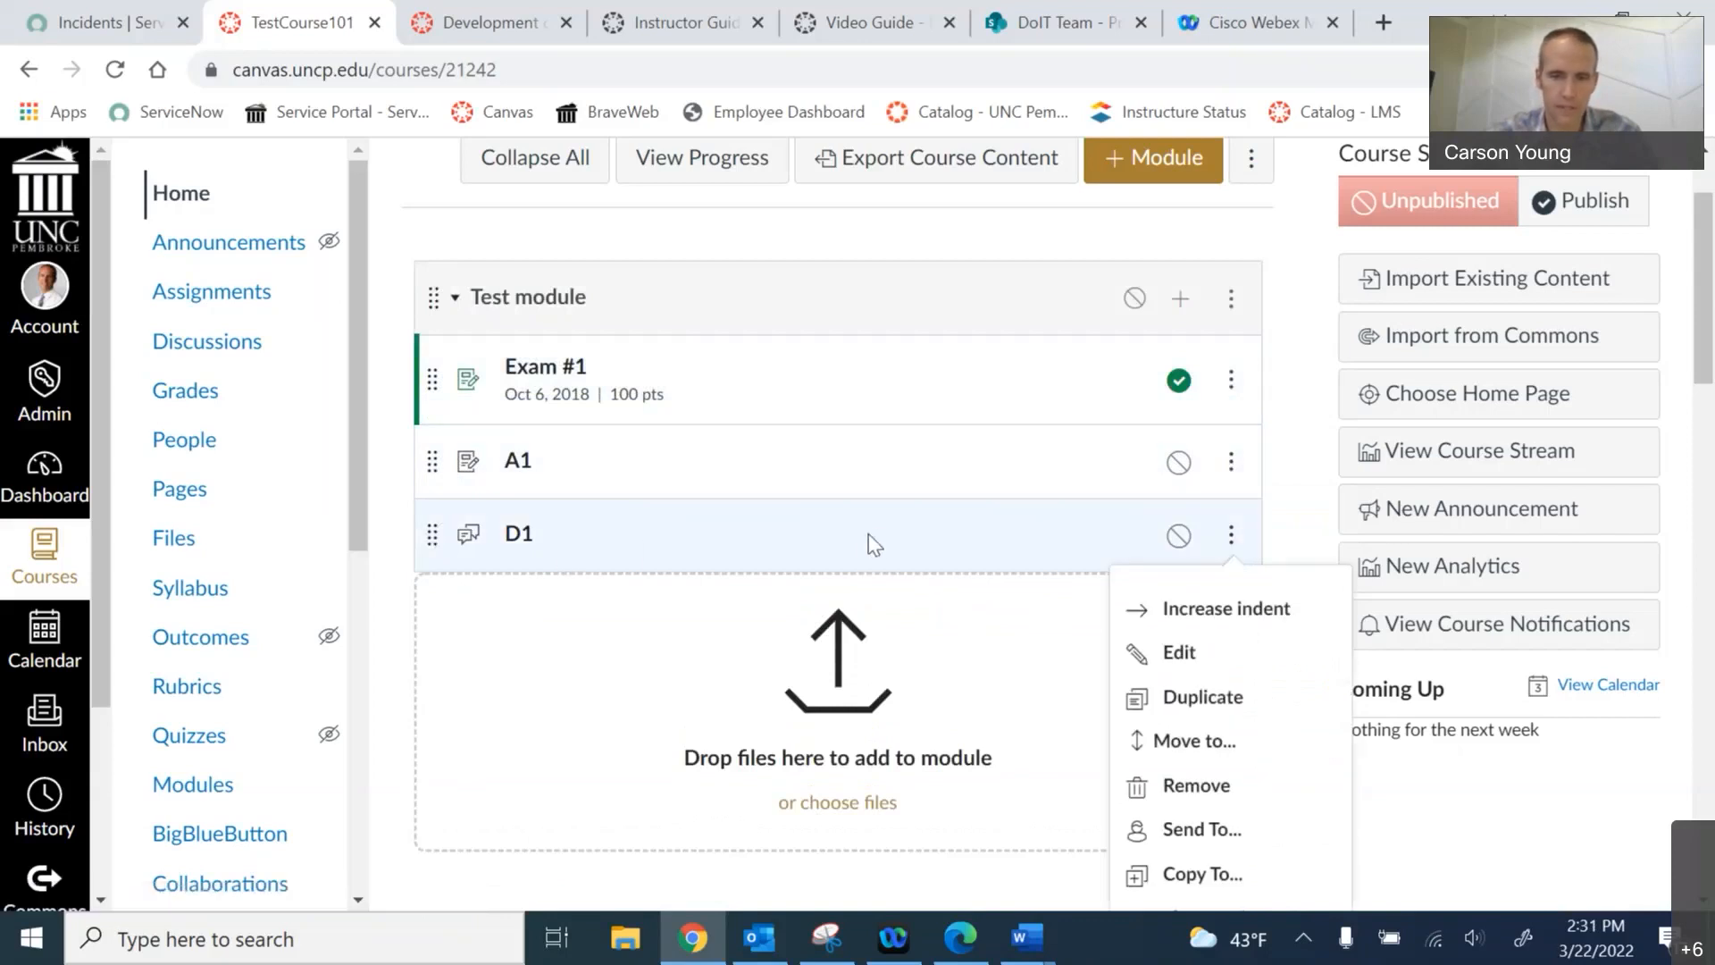
left_click(1196, 699)
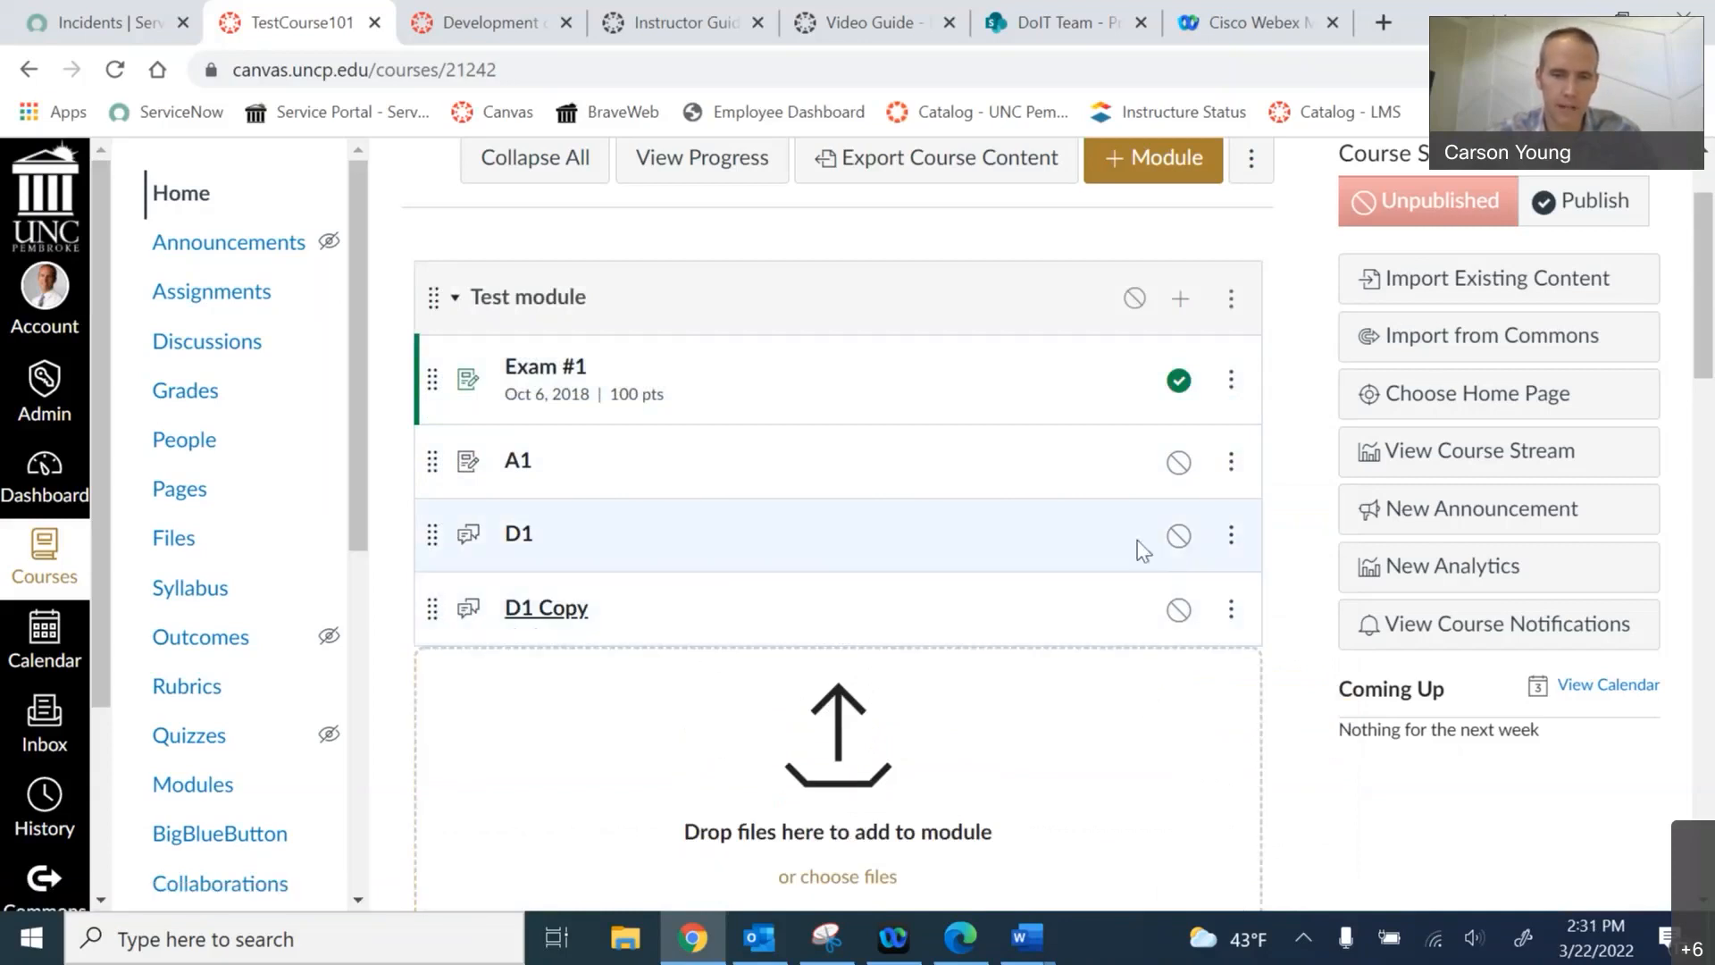
left_click(1231, 462)
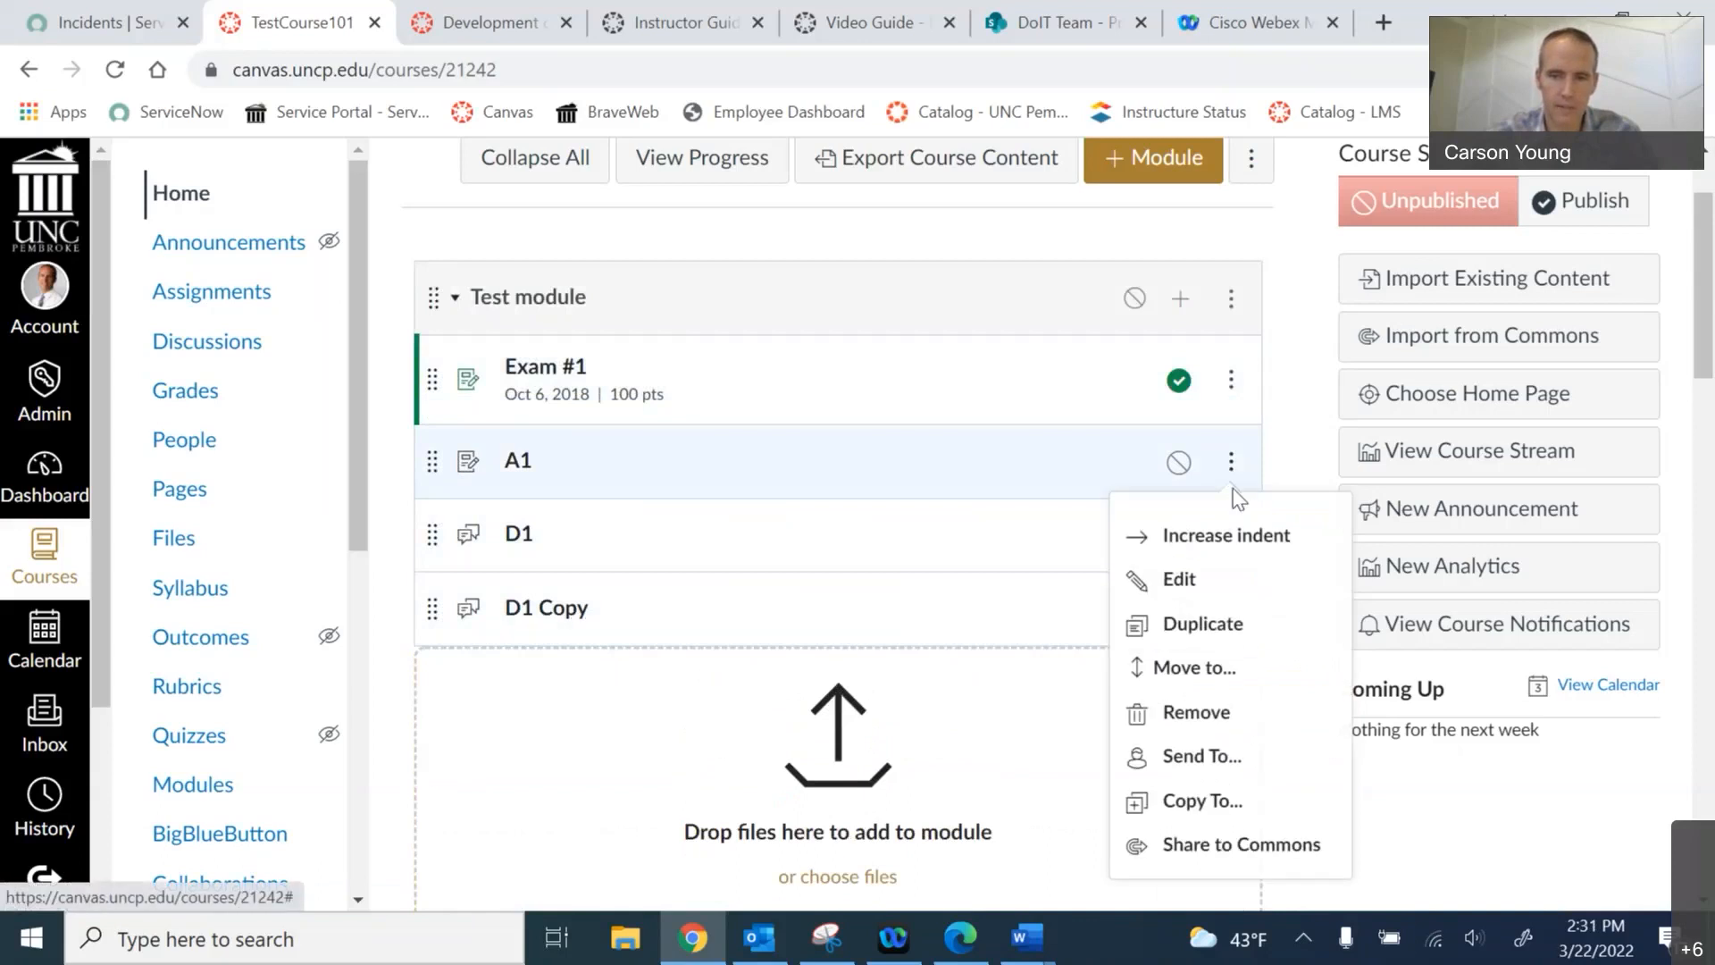
left_click(1176, 620)
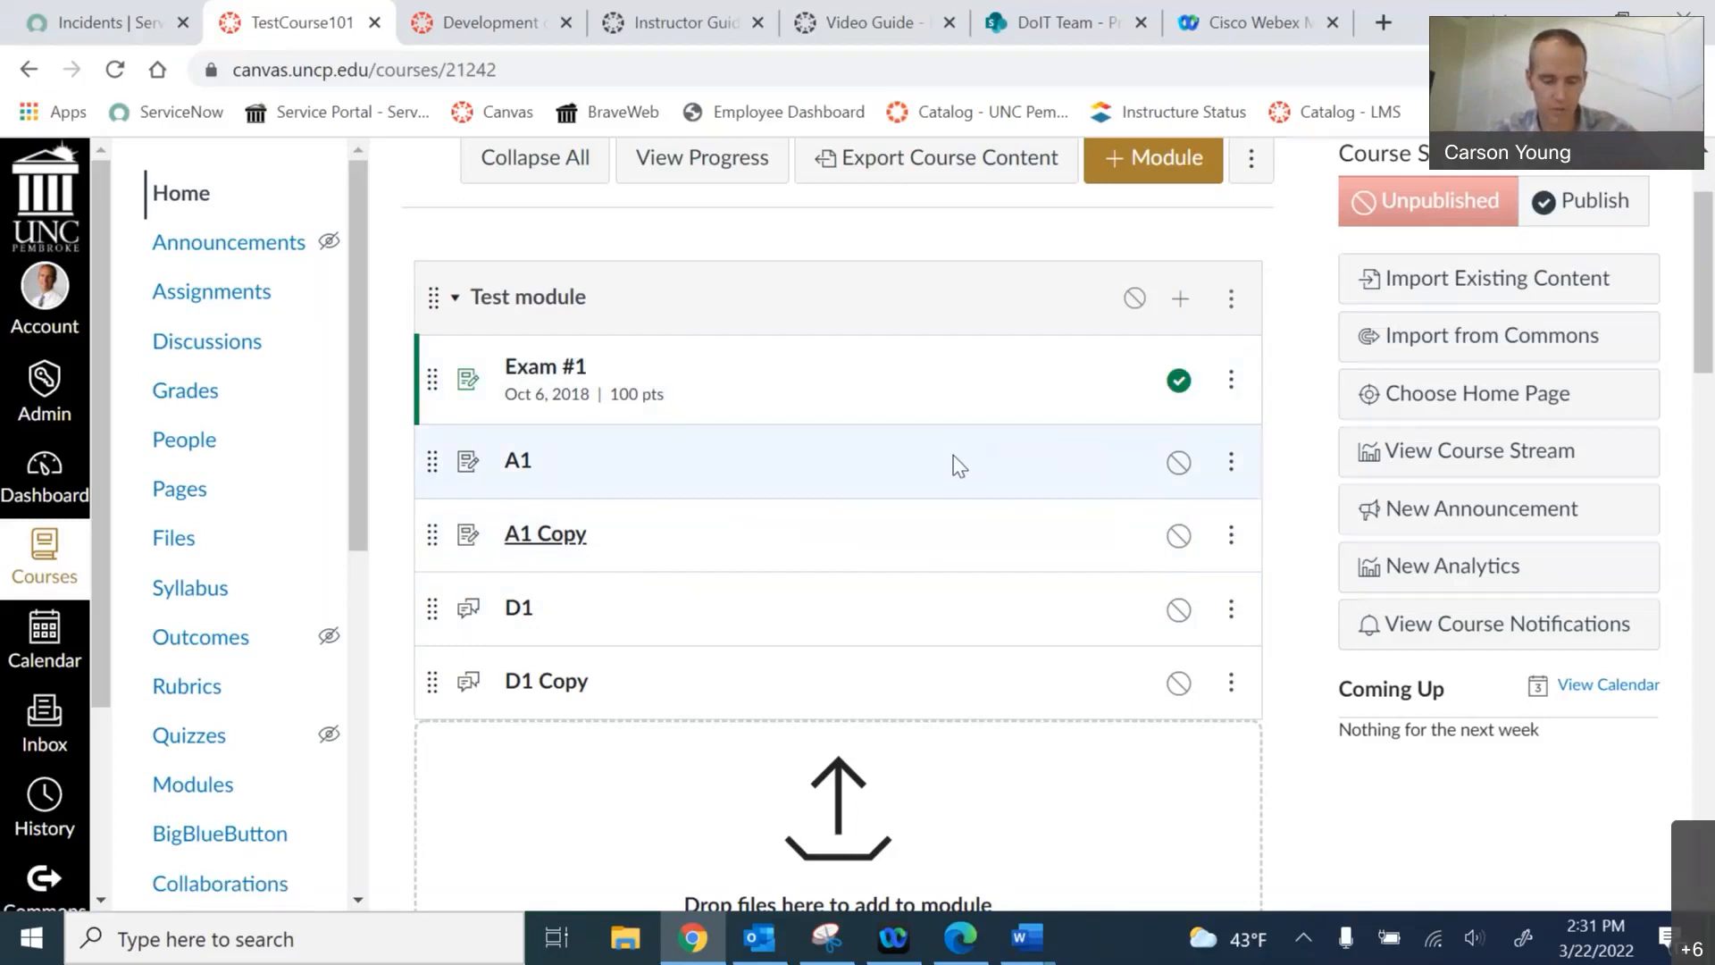
- Start a new quiz for Test module, choose Classic Quizzes as the quiz engine and close the dialog without adding it
left_click(1180, 297)
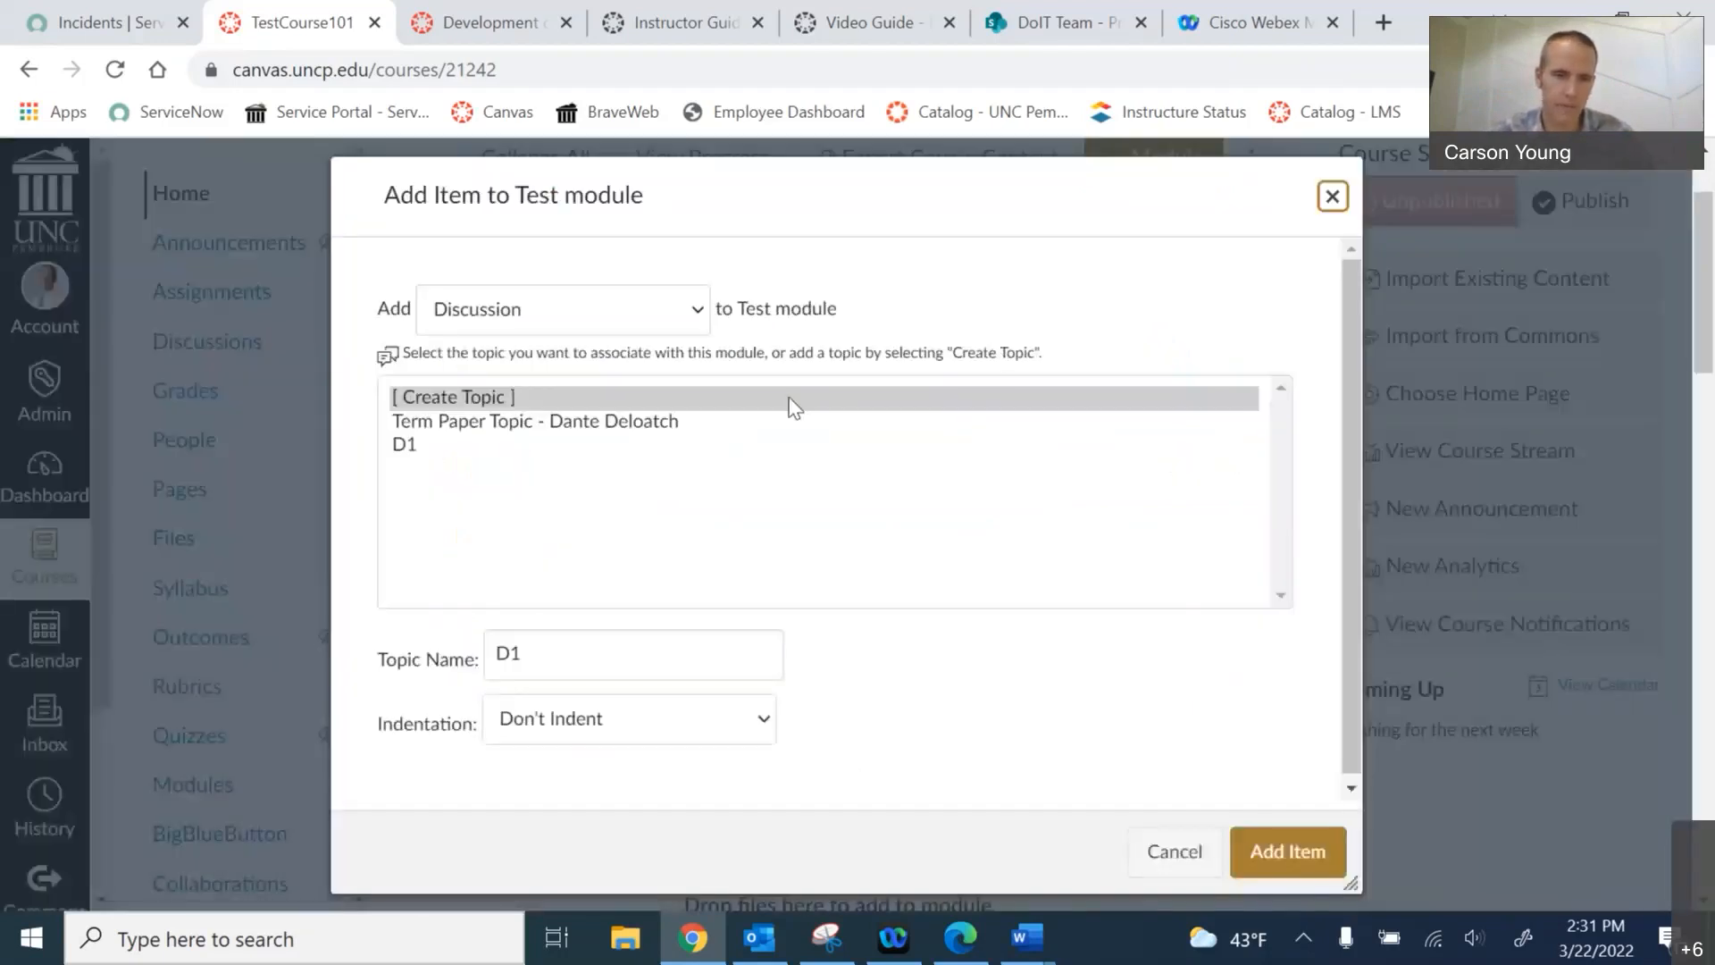
left_click(699, 317)
left_click(525, 368)
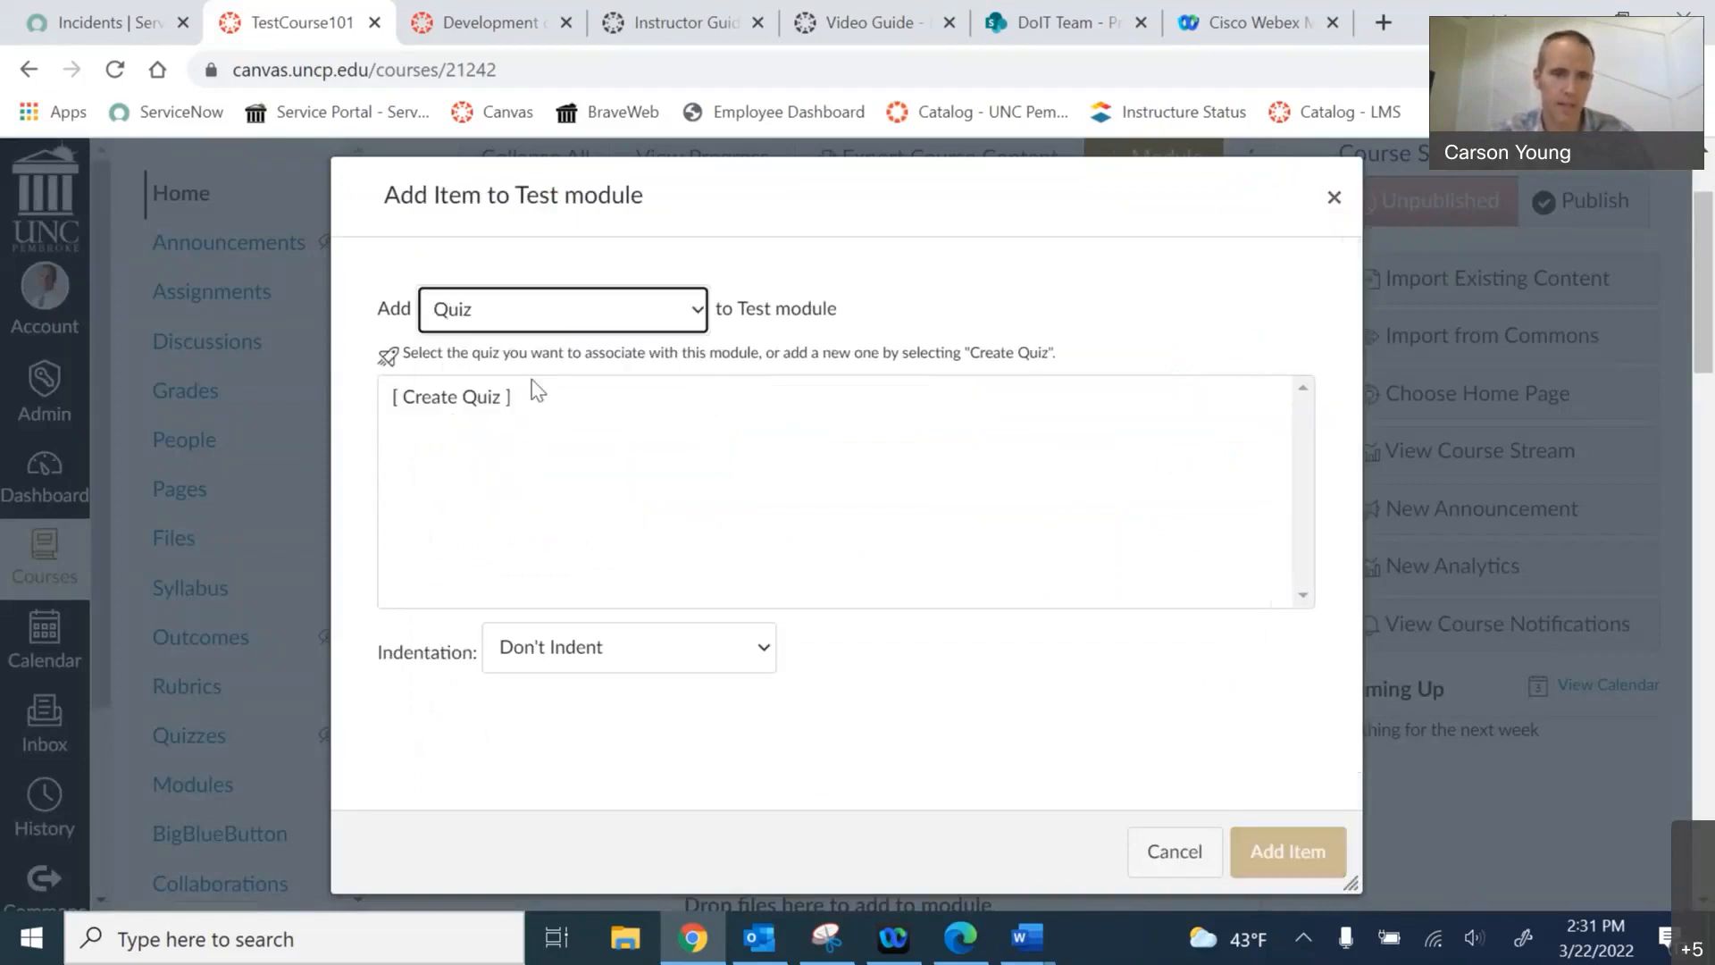
left_click(473, 401)
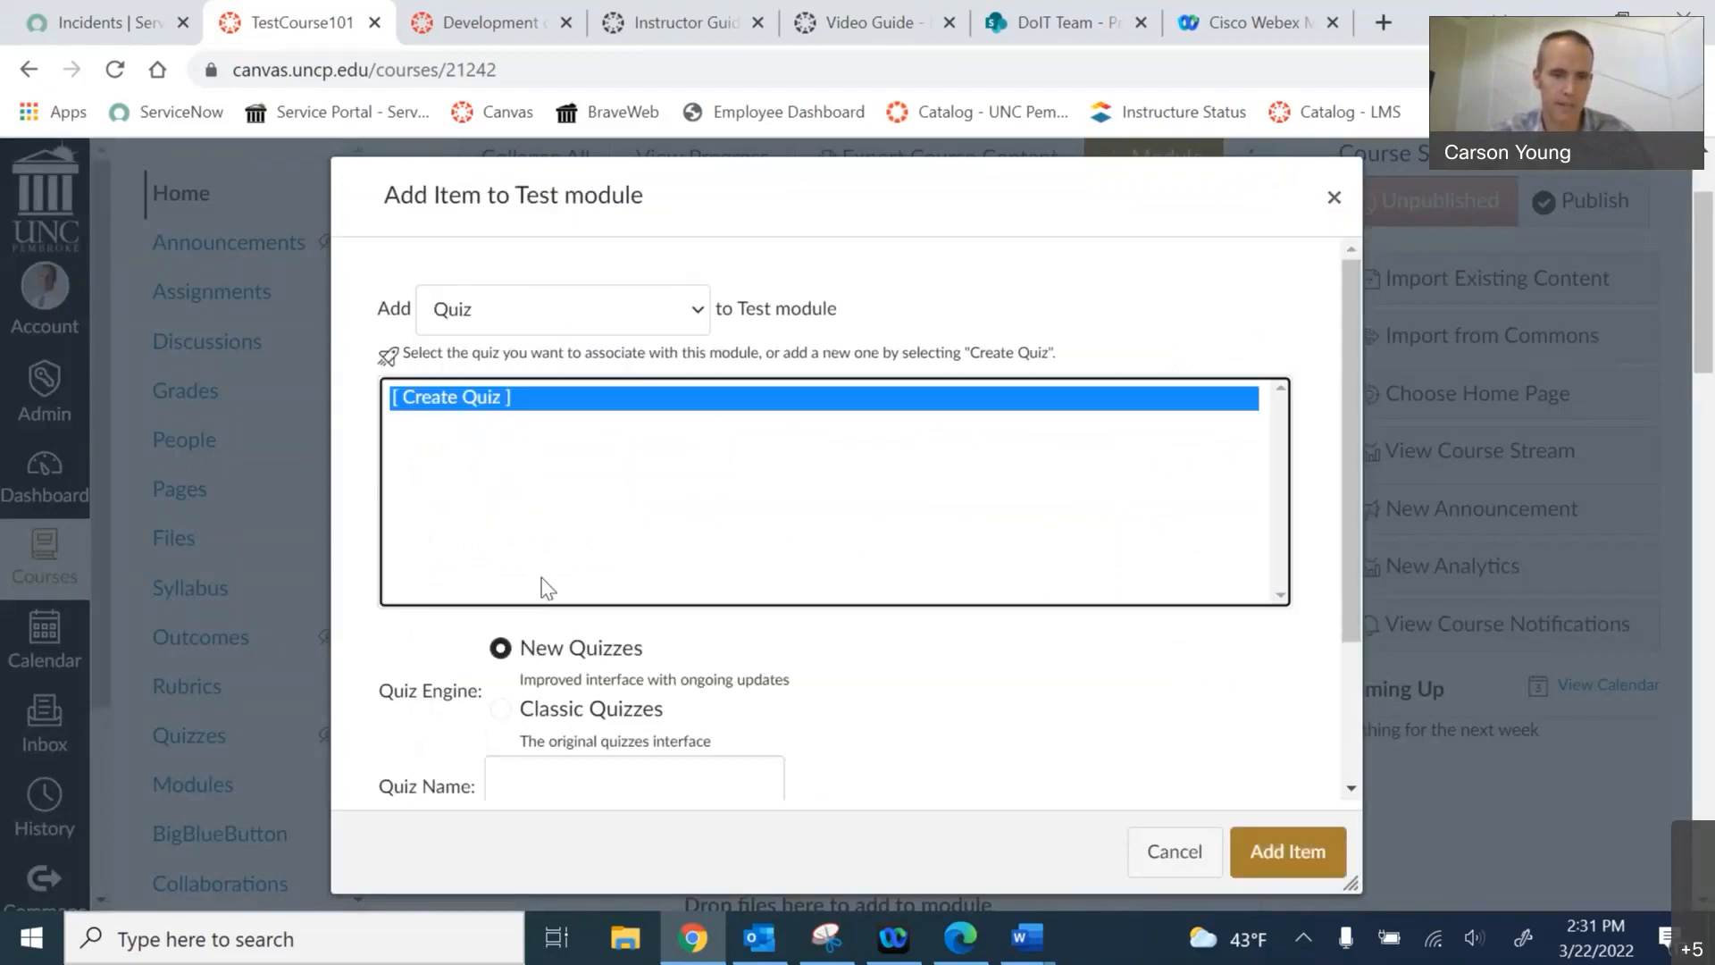
left_click(564, 783)
scroll(694, 643, "down", 2)
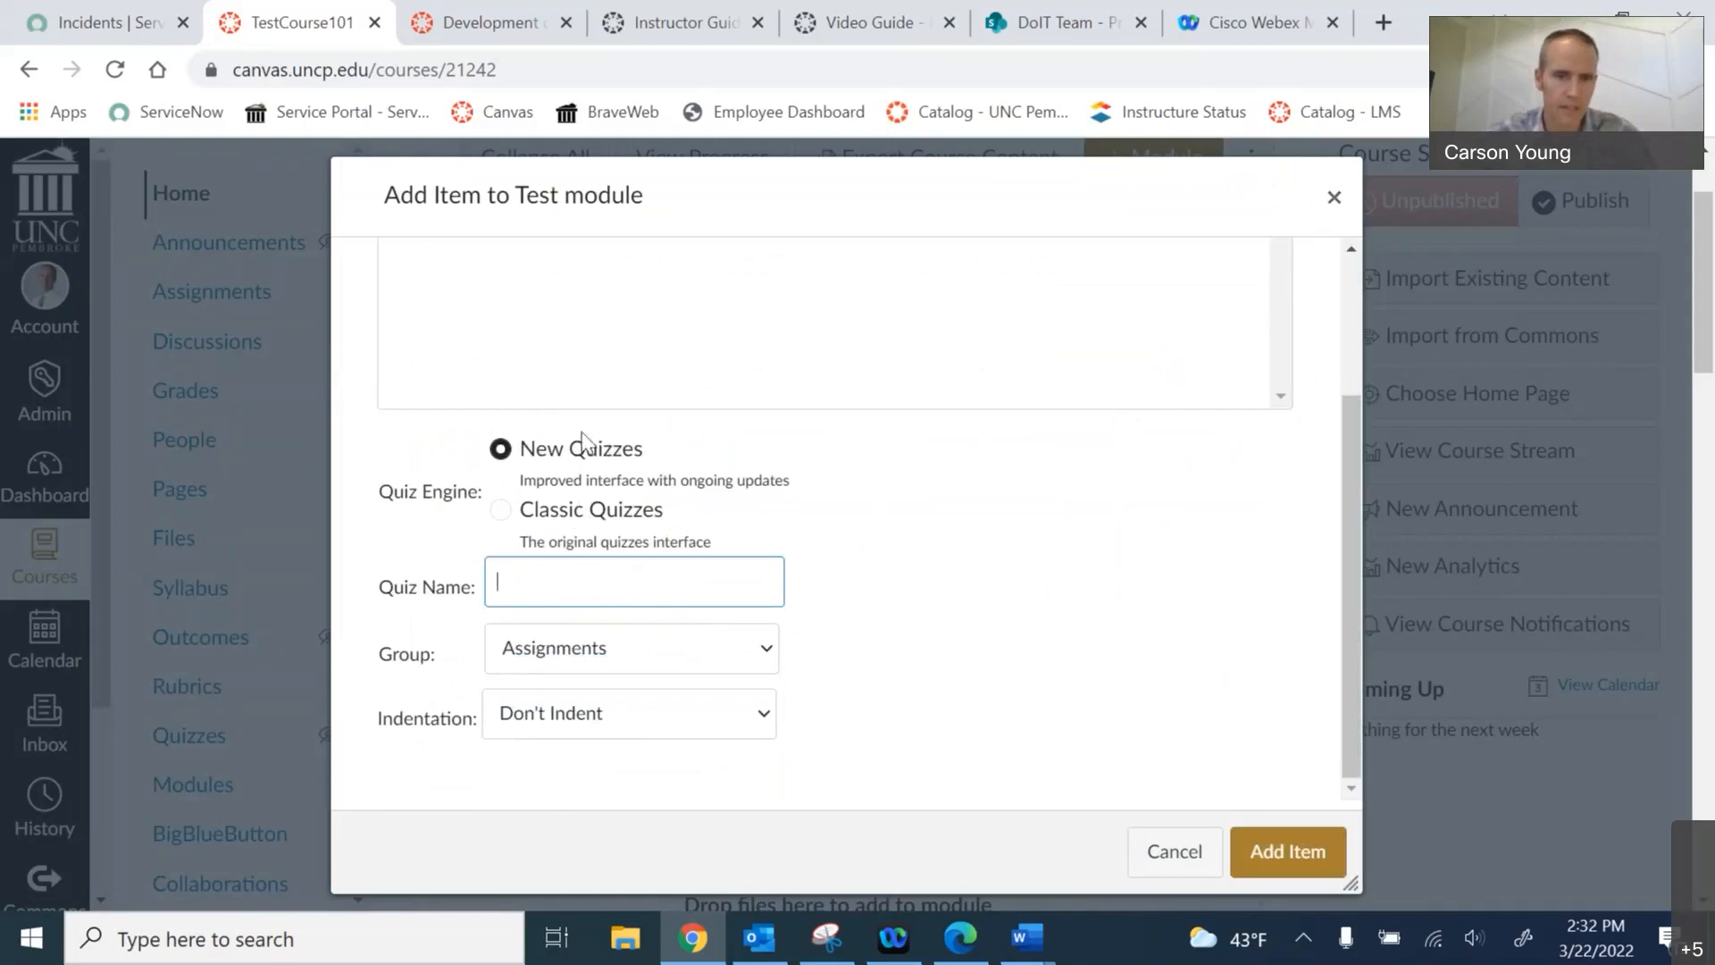
left_click(503, 510)
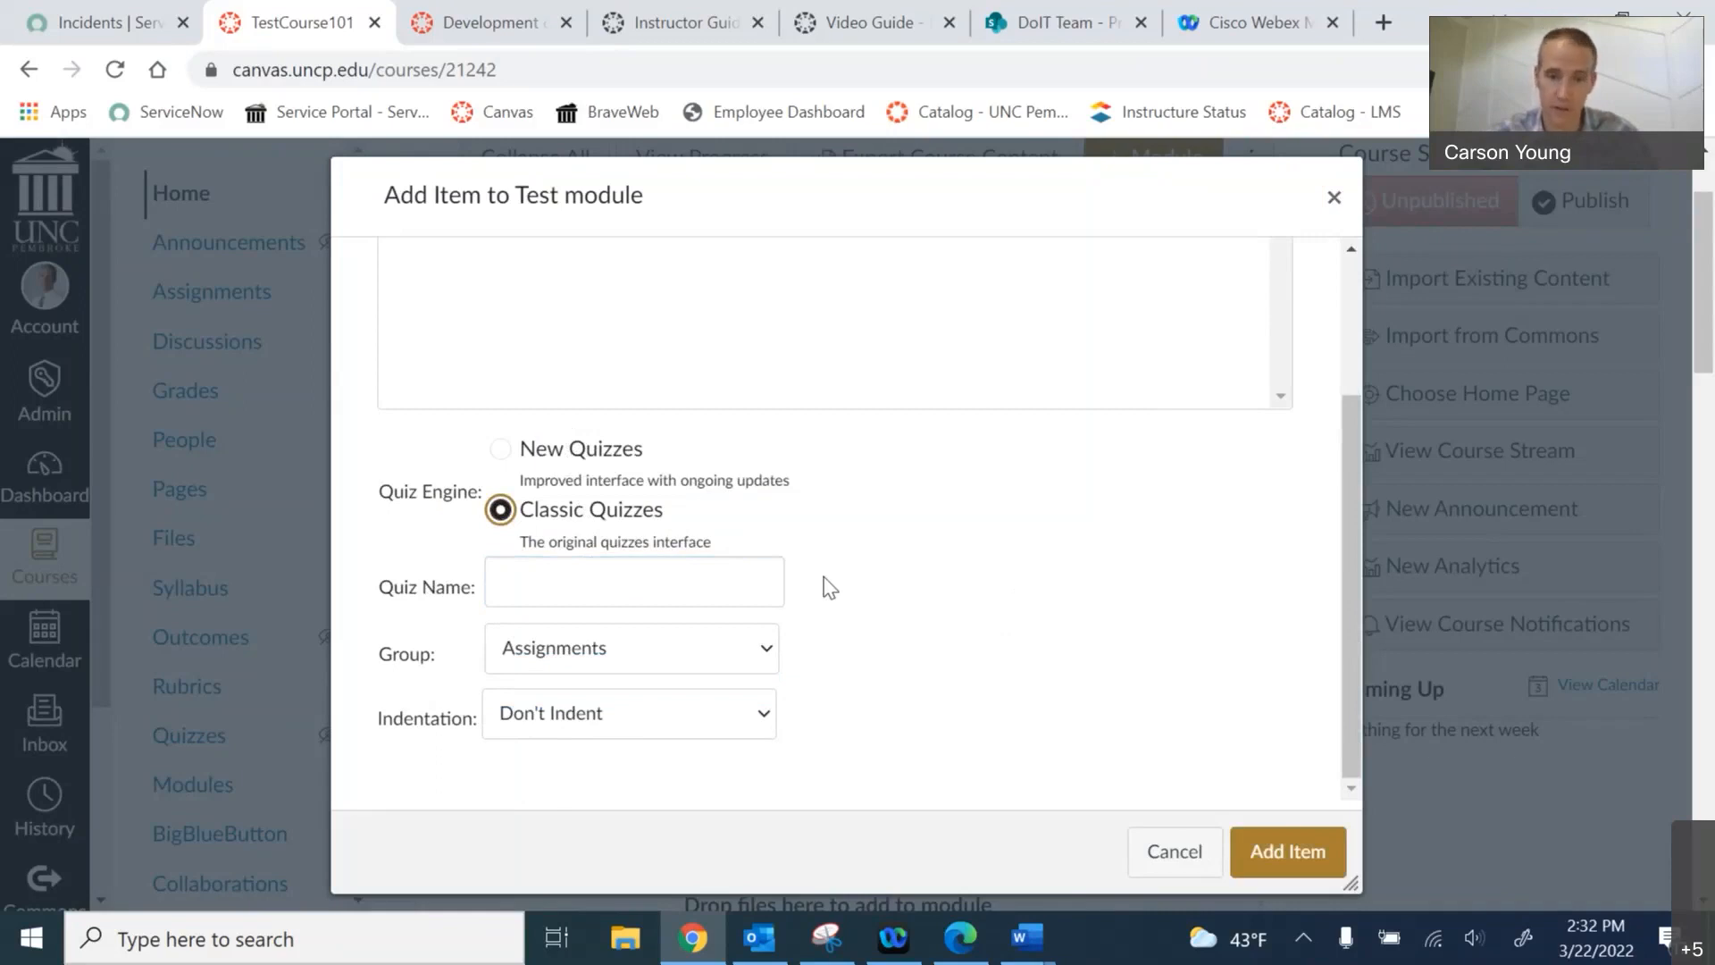
left_click(1333, 196)
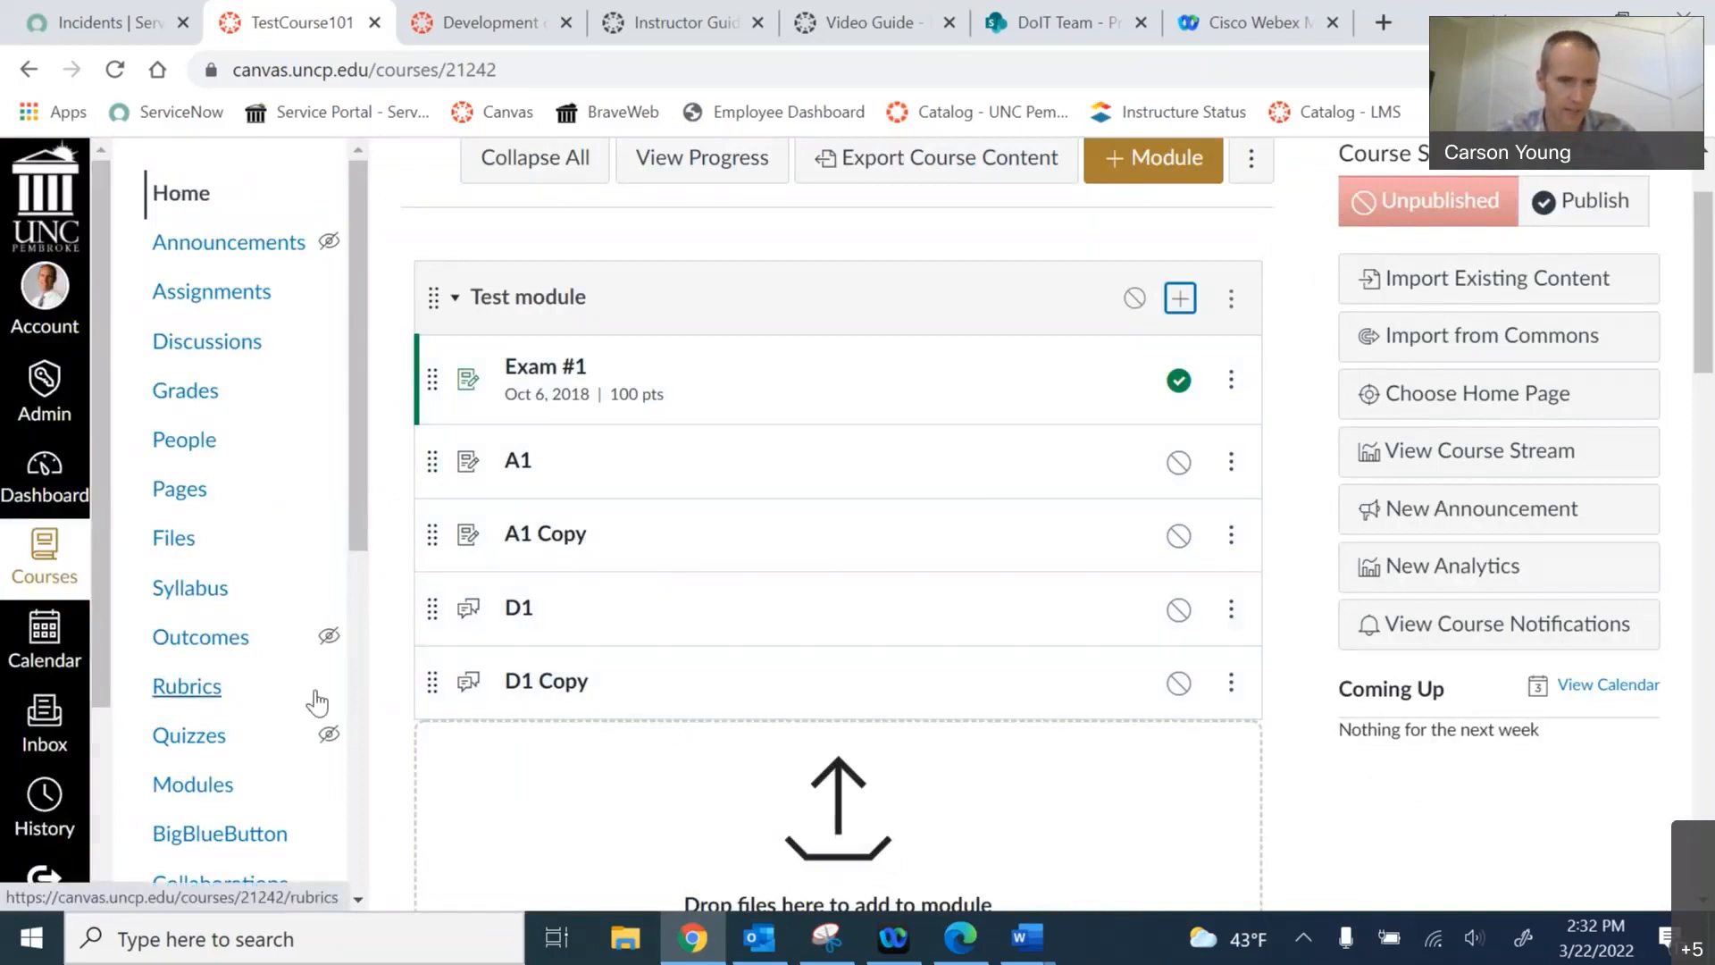
- Open the settings of TestCourse101 and examine the course details, including the term and participation dates
scroll(314, 700, "down", 5)
left_click(188, 789)
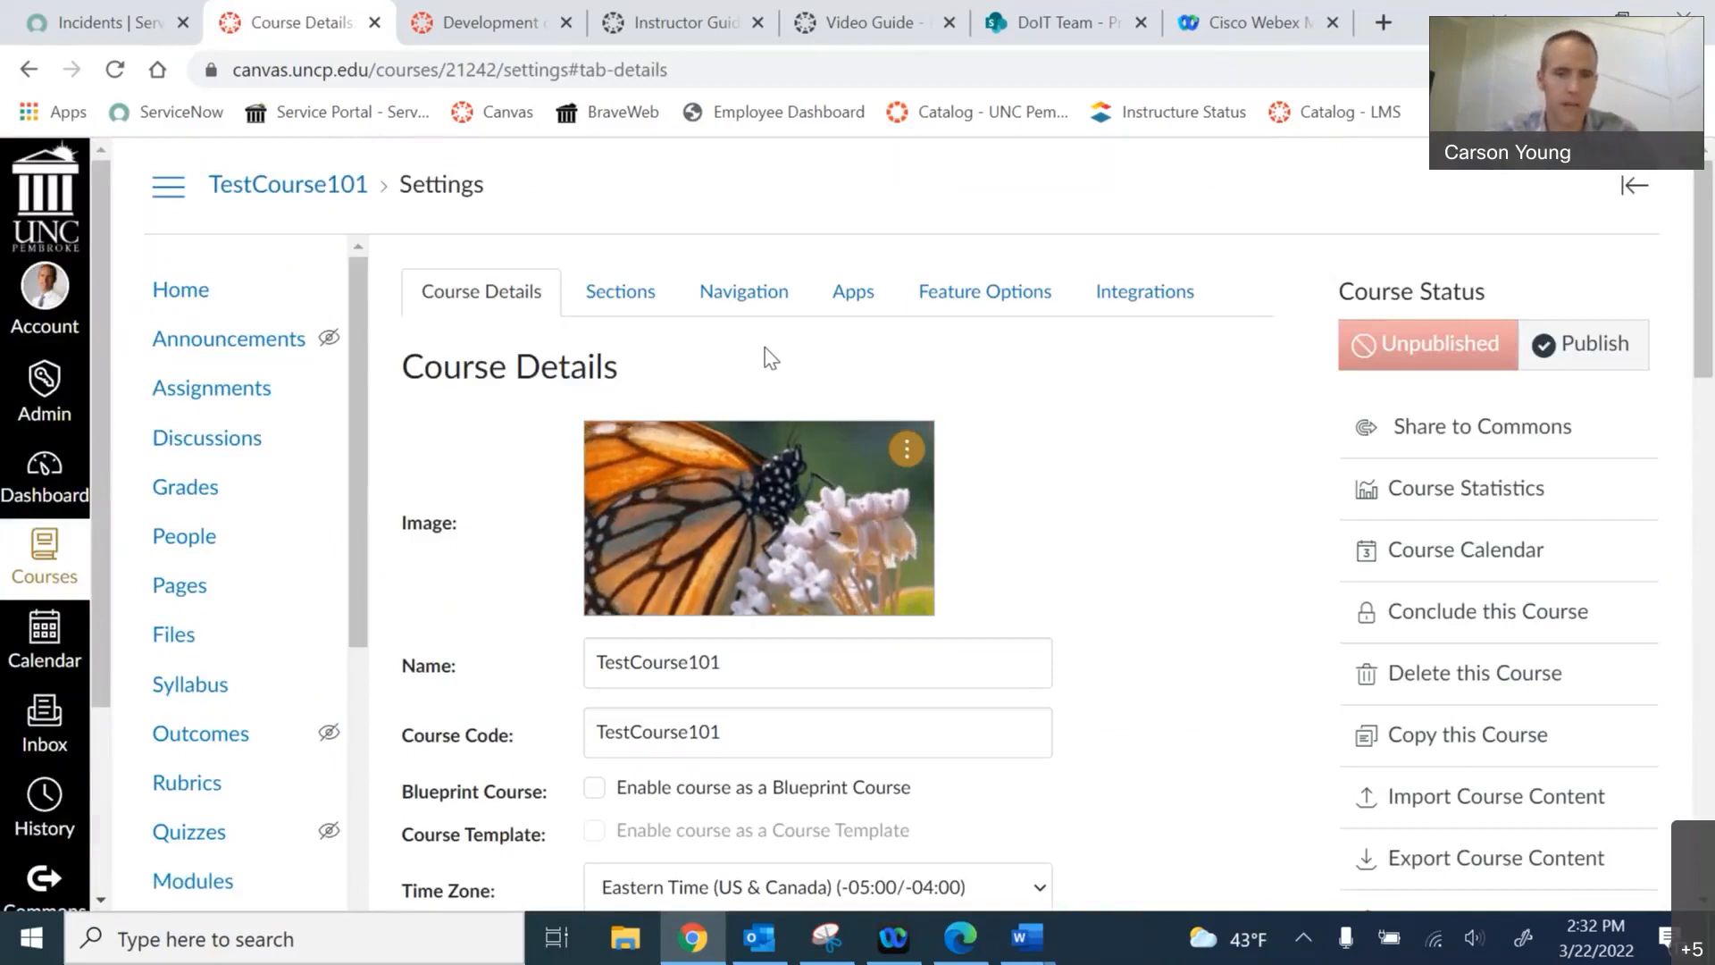
scroll(1026, 420, "down", 8)
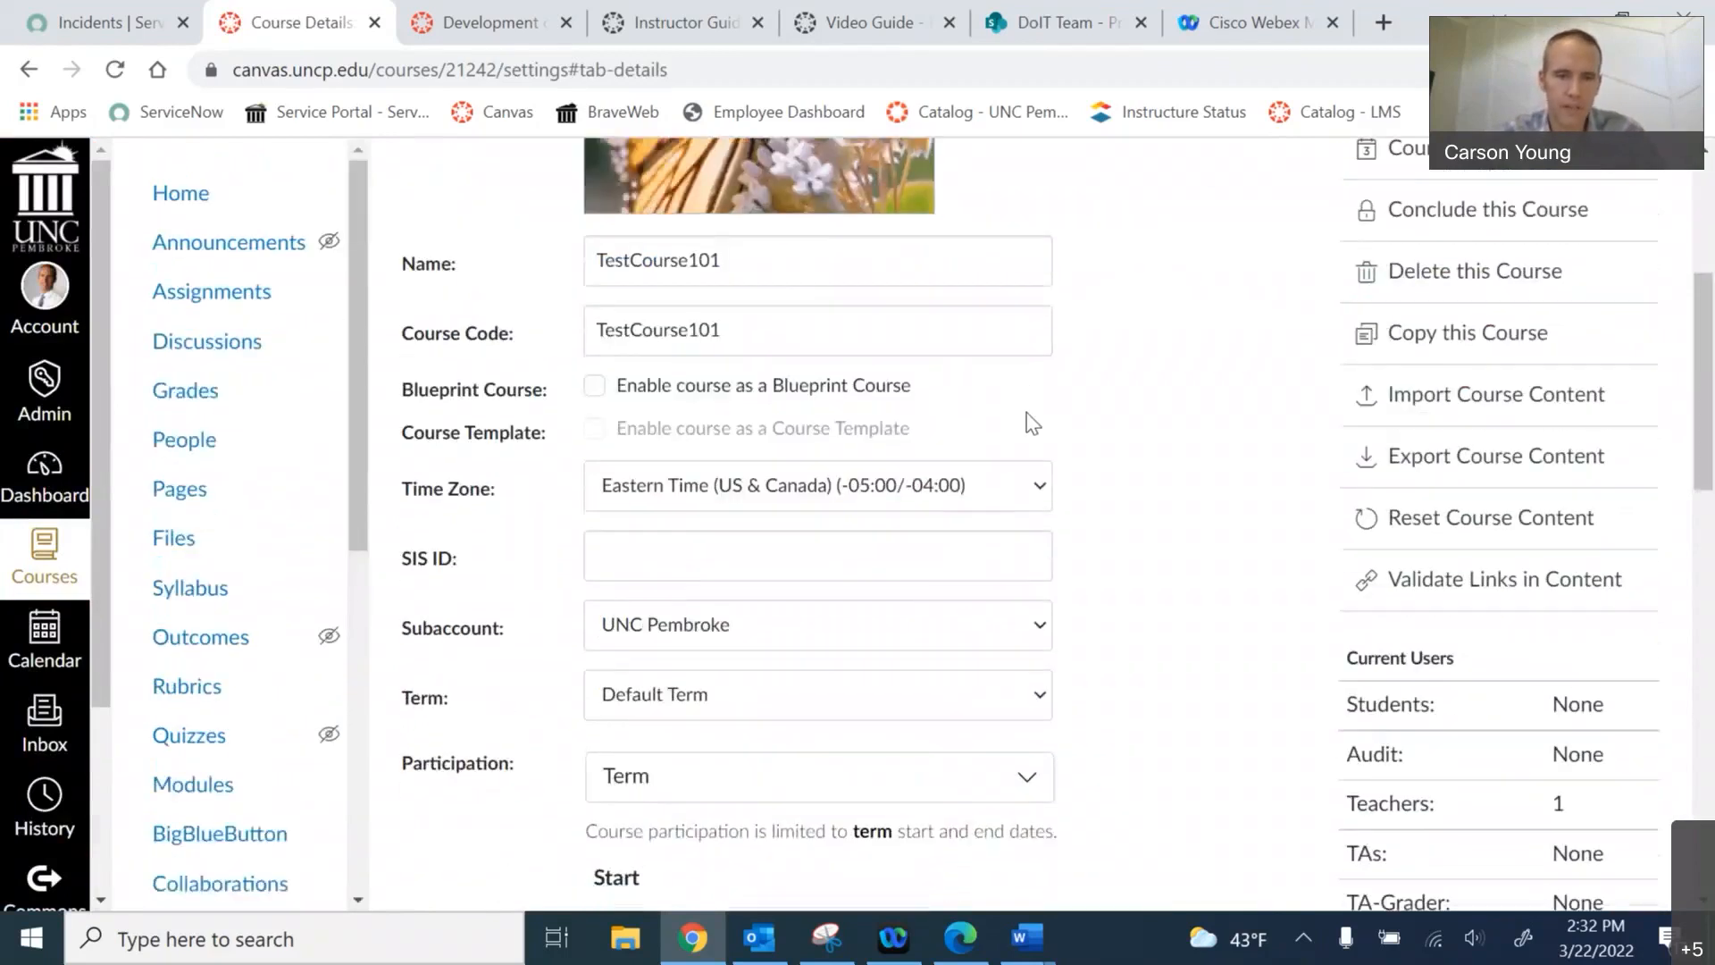
scroll(1032, 420, "down", 1)
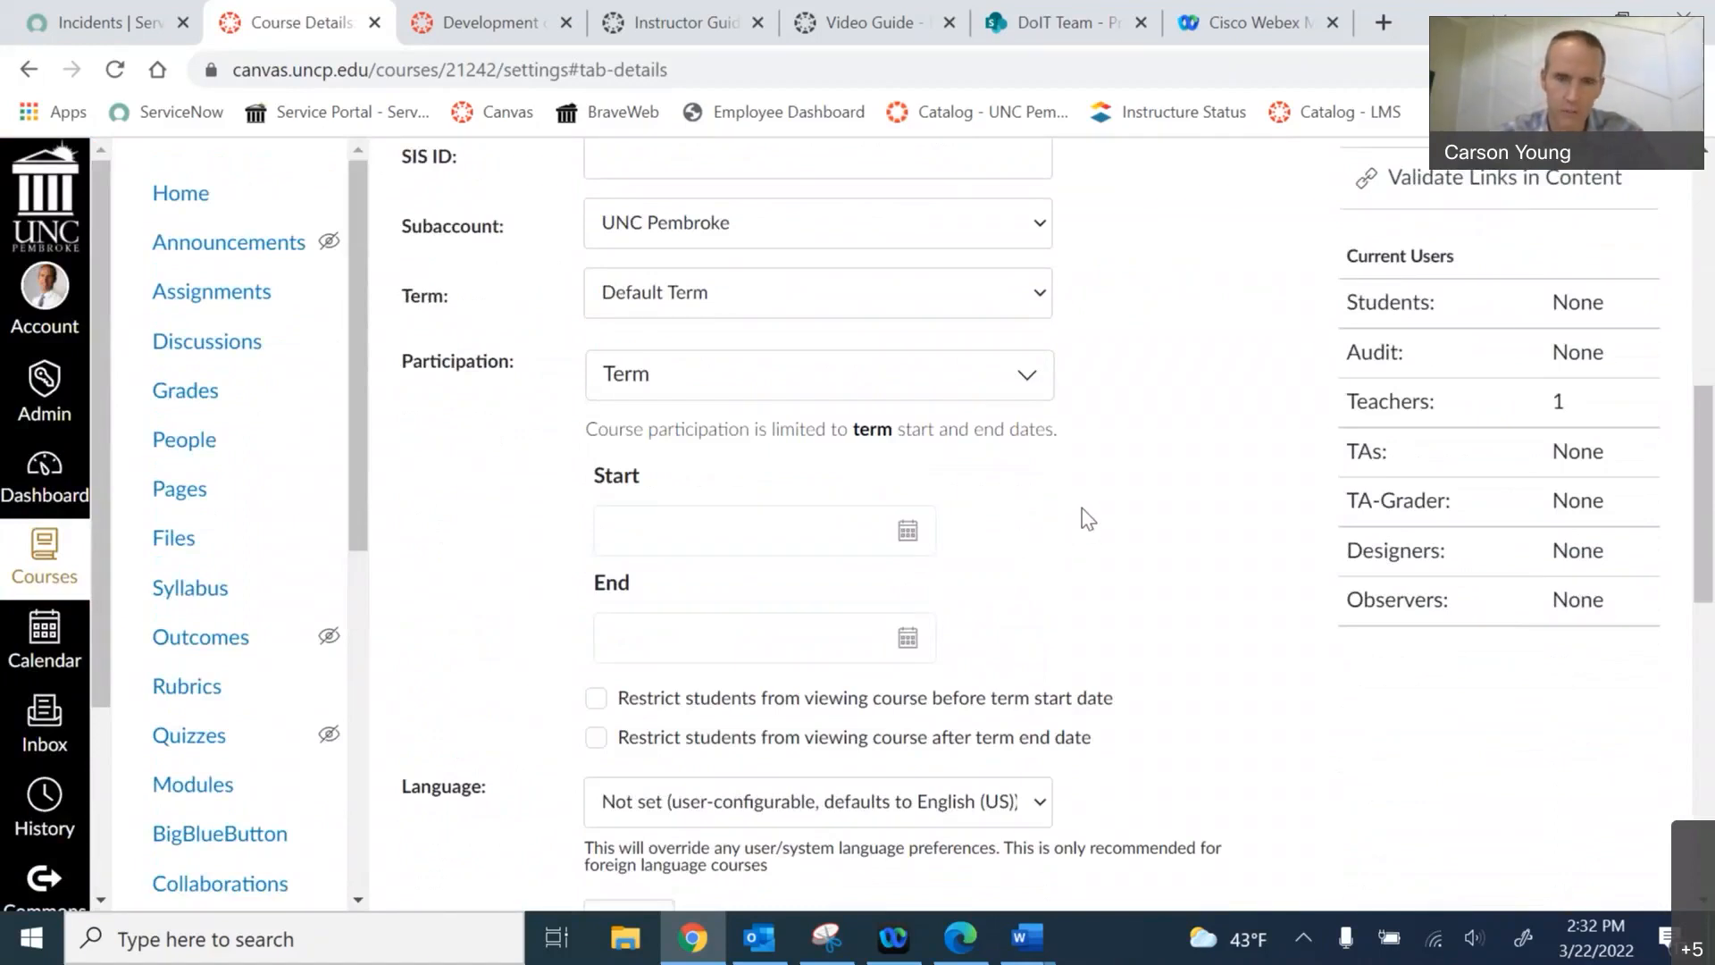
scroll(1091, 522, "up", 2)
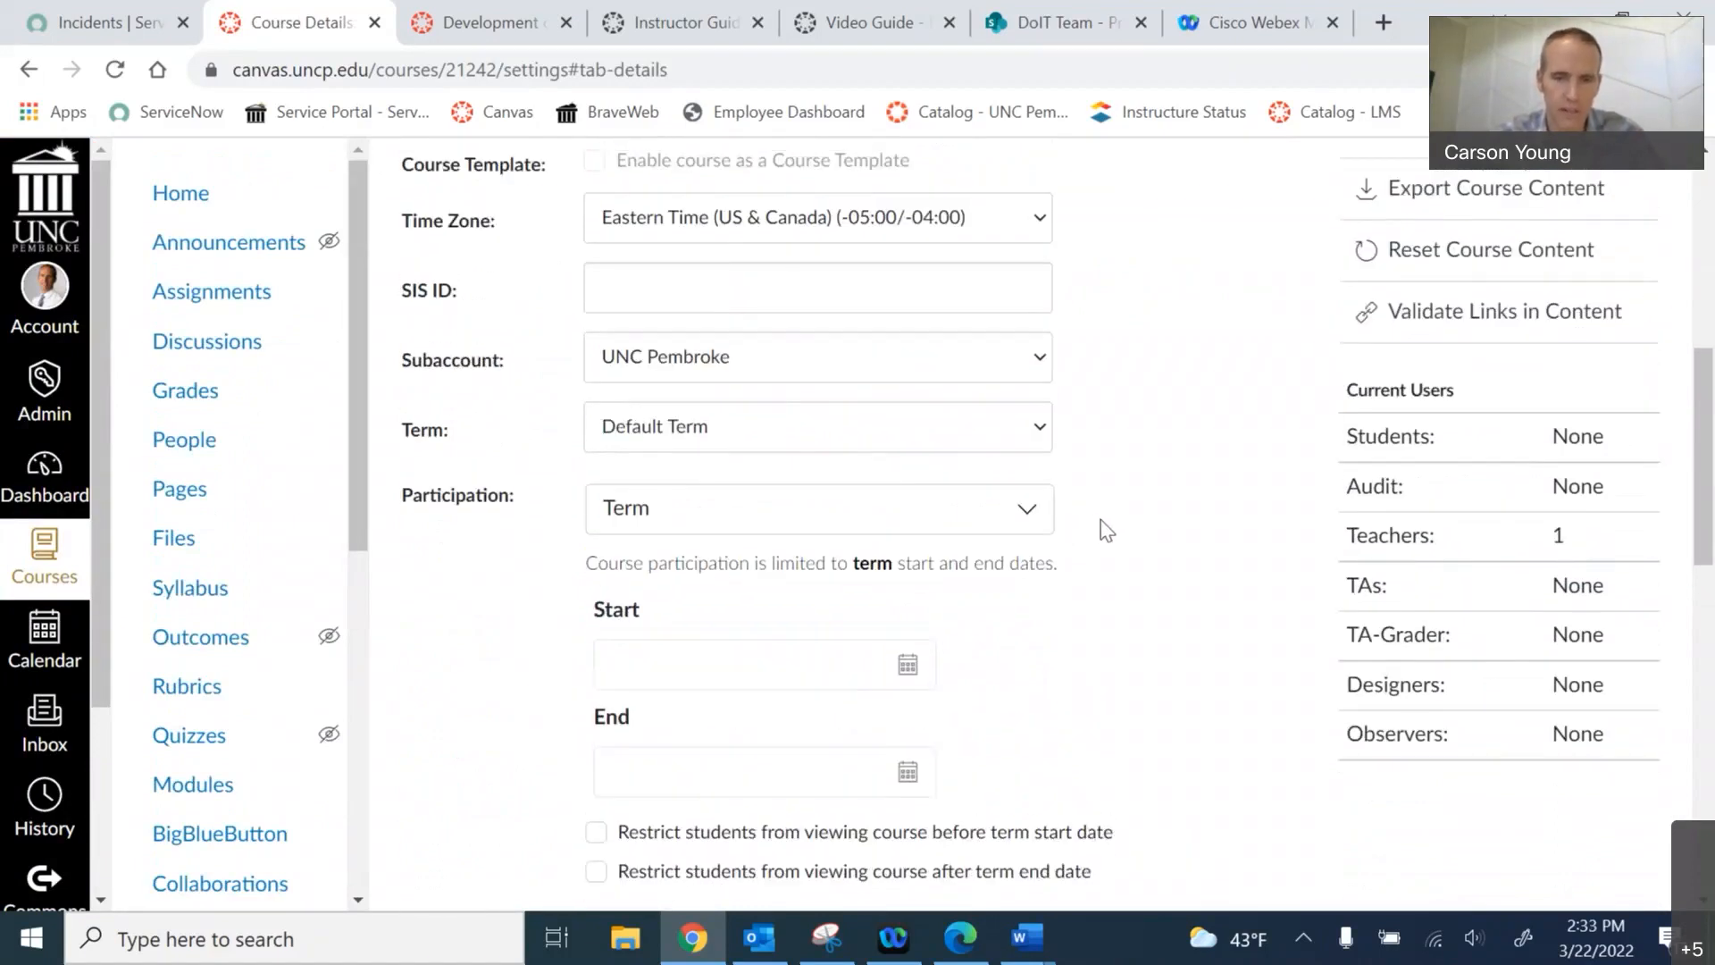
- Switch the course participation between Term and Course to compare their date options, ending on Term
left_click(1030, 518)
left_click(1032, 518)
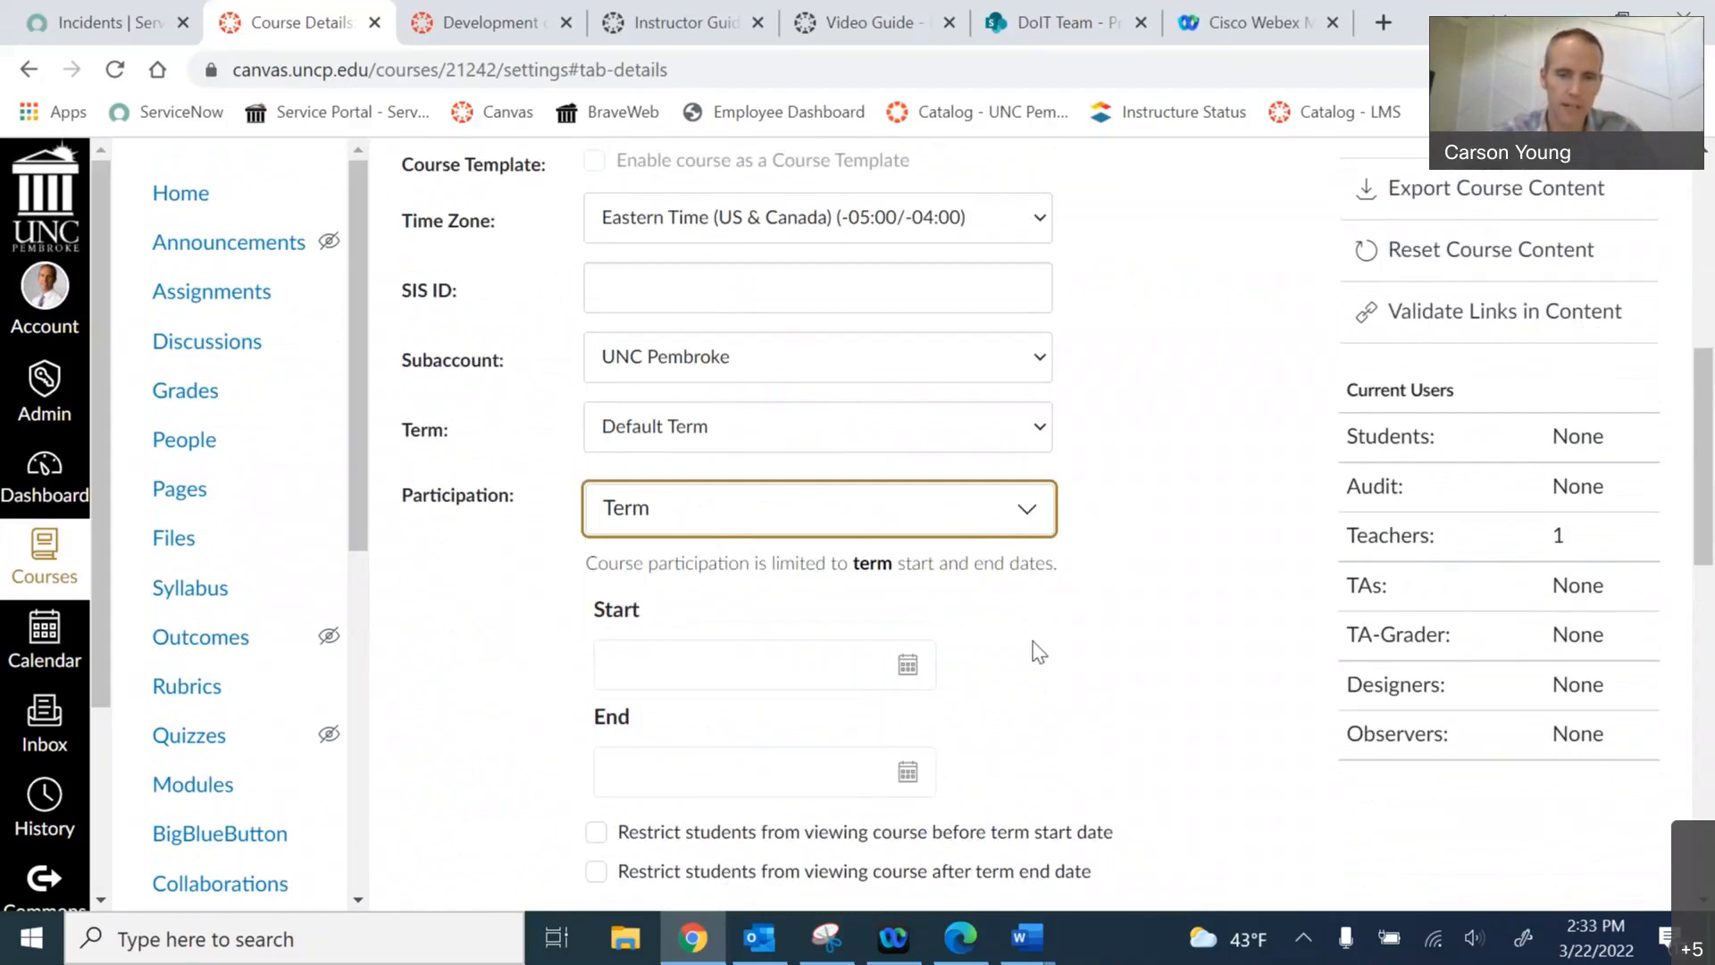
scroll(1021, 326, "down", 3)
left_click(1026, 239)
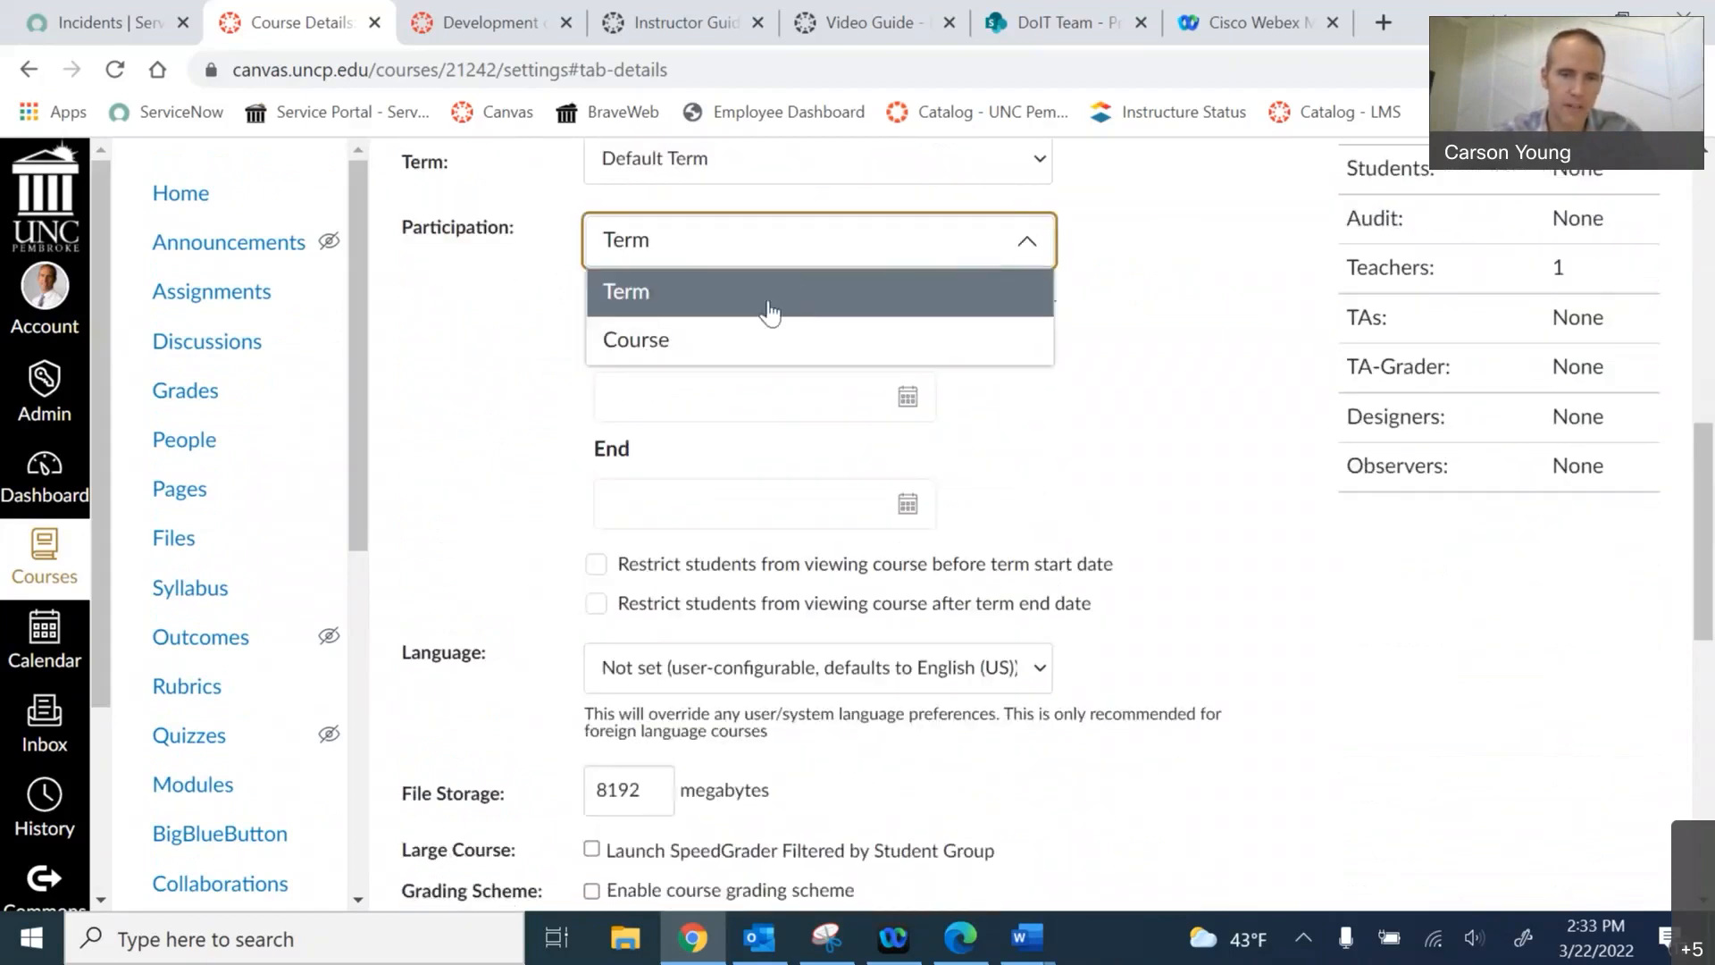
left_click(700, 340)
left_click(1025, 243)
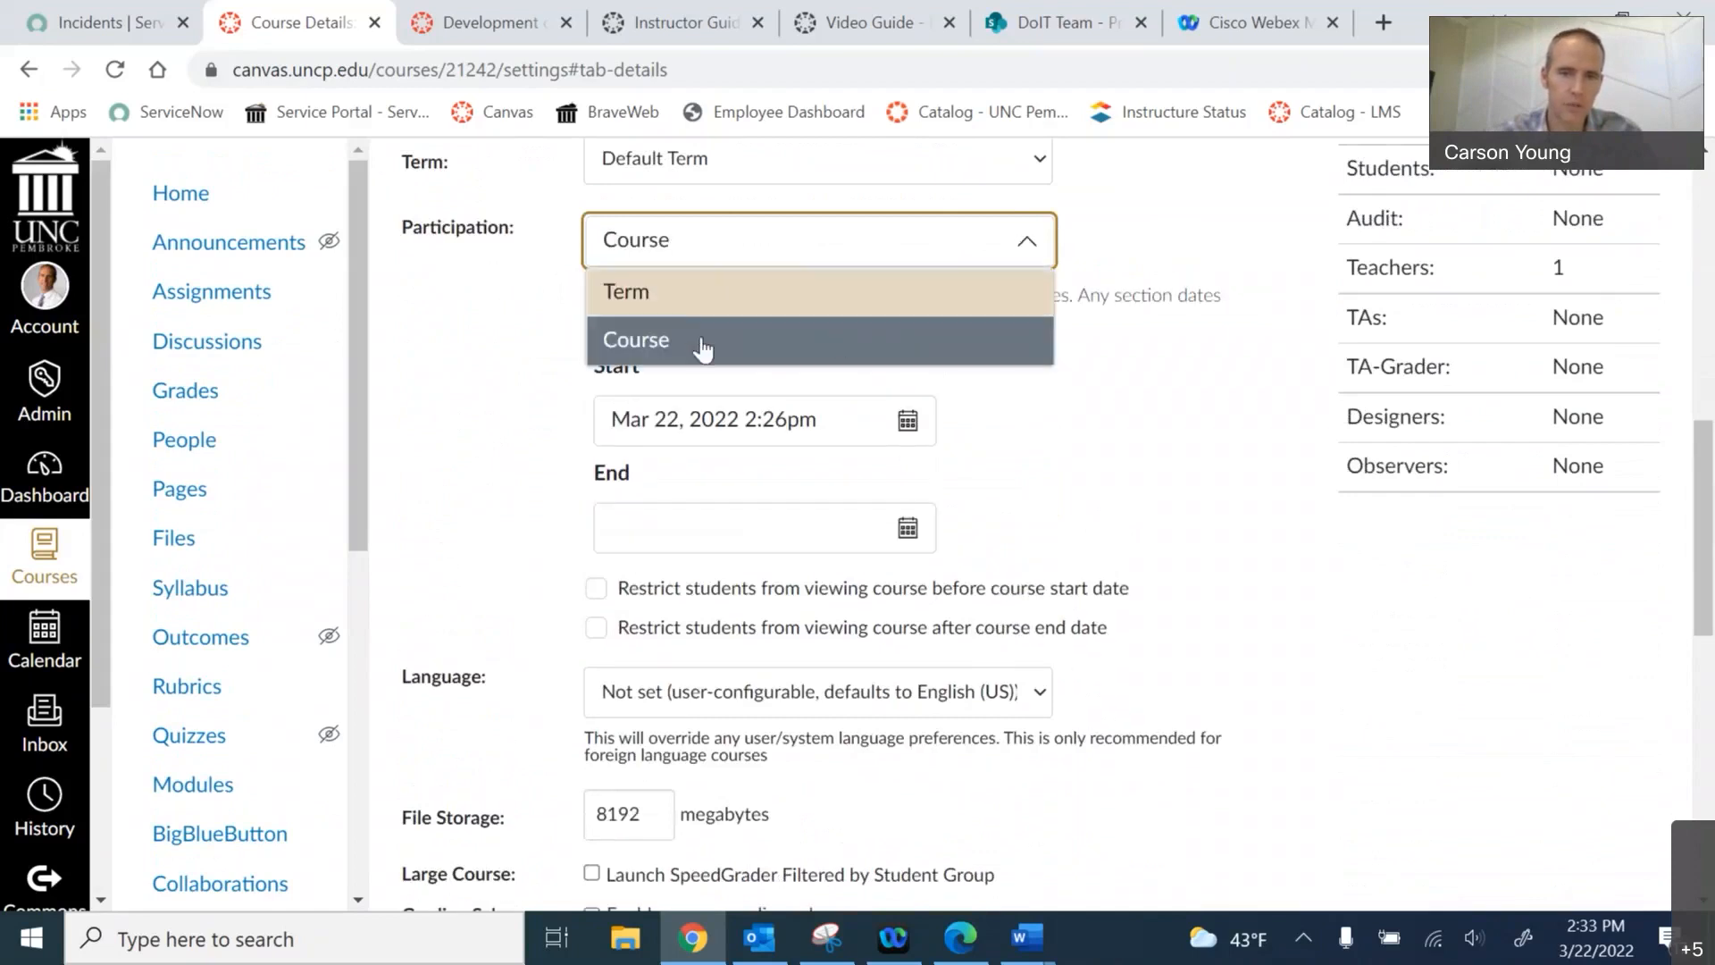
left_click(701, 289)
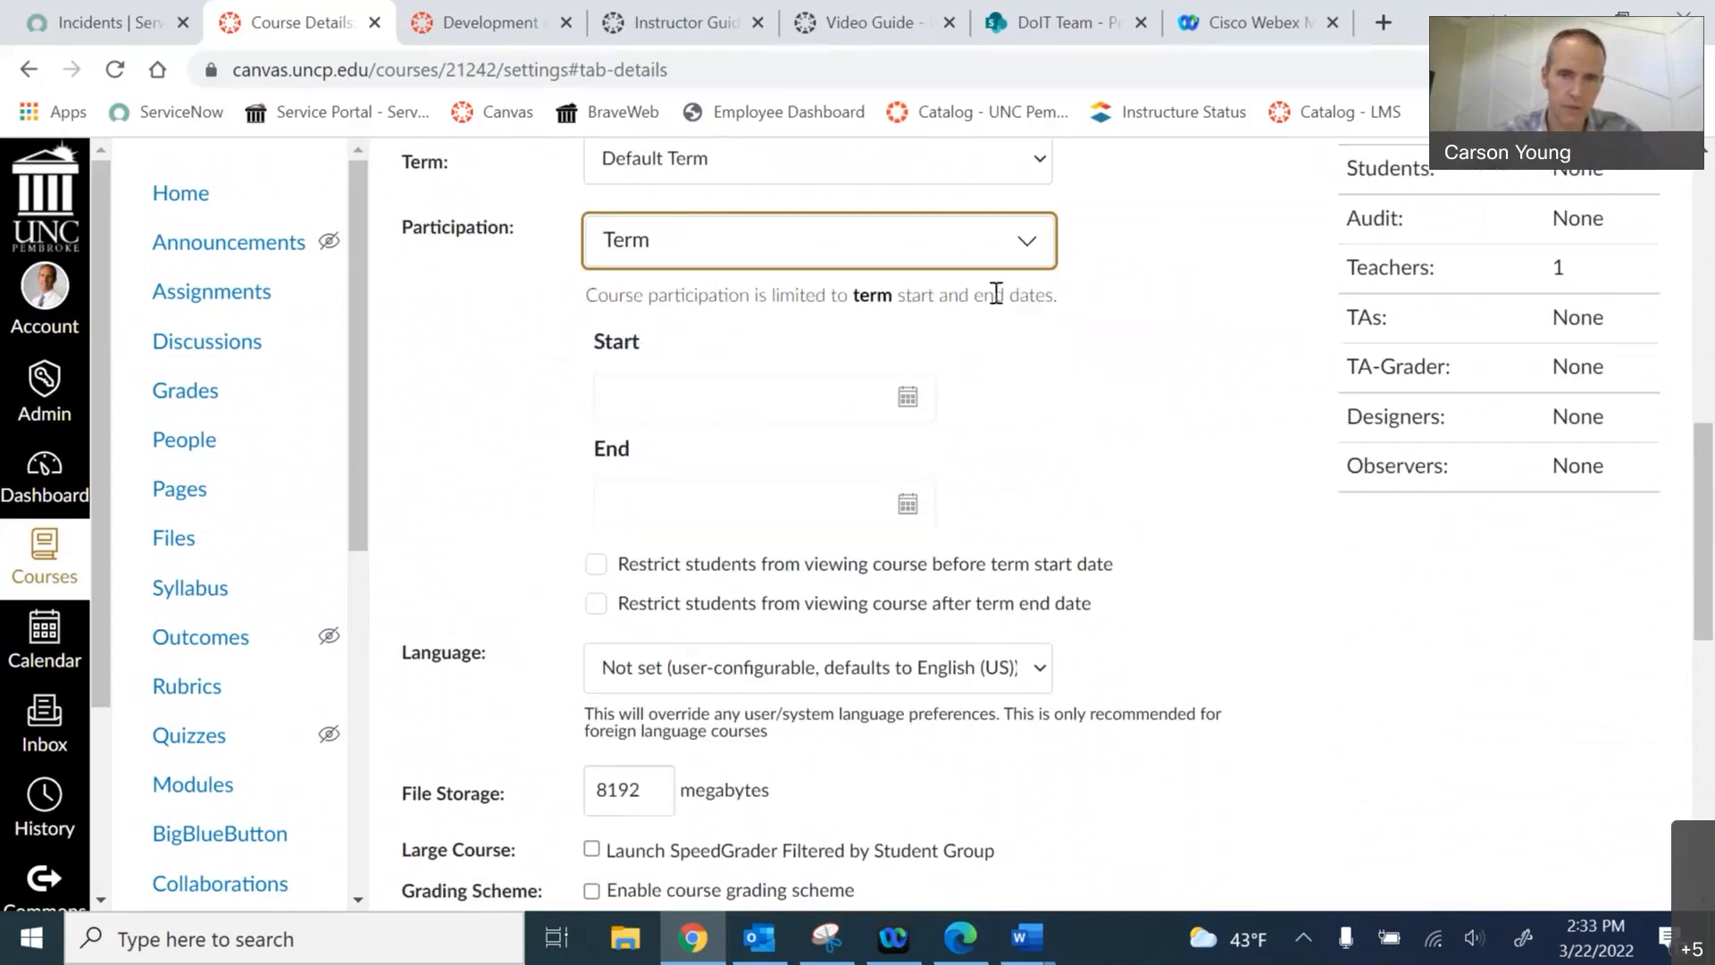
left_click(1027, 241)
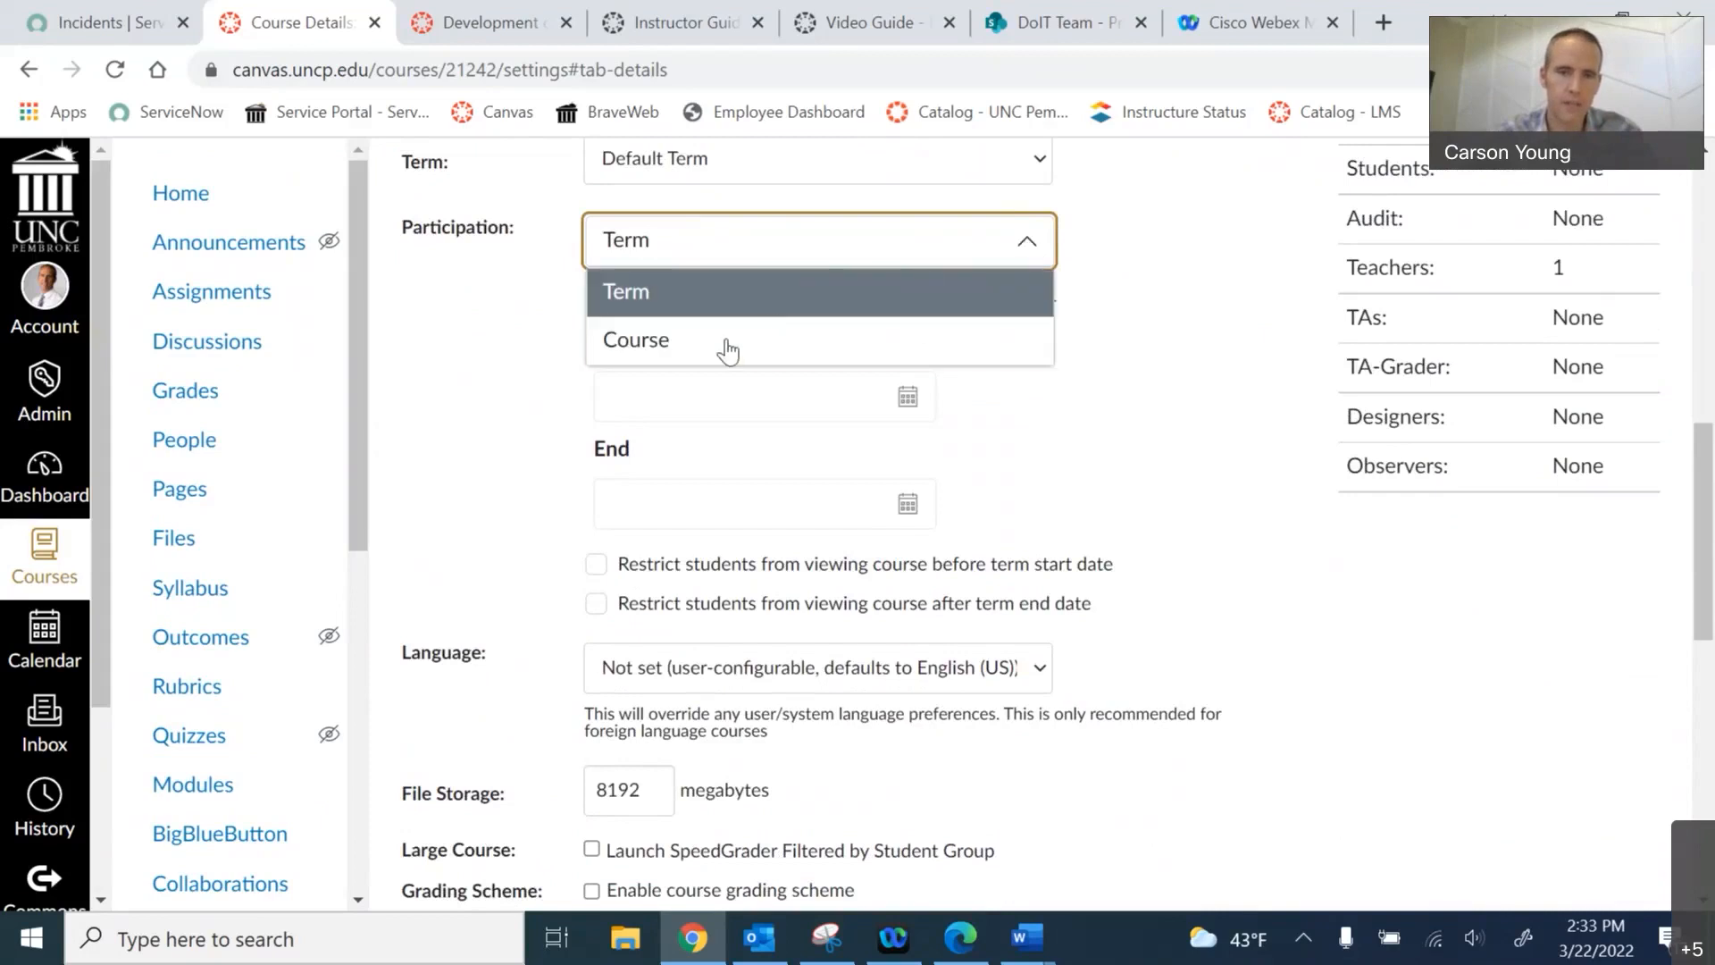
left_click(719, 345)
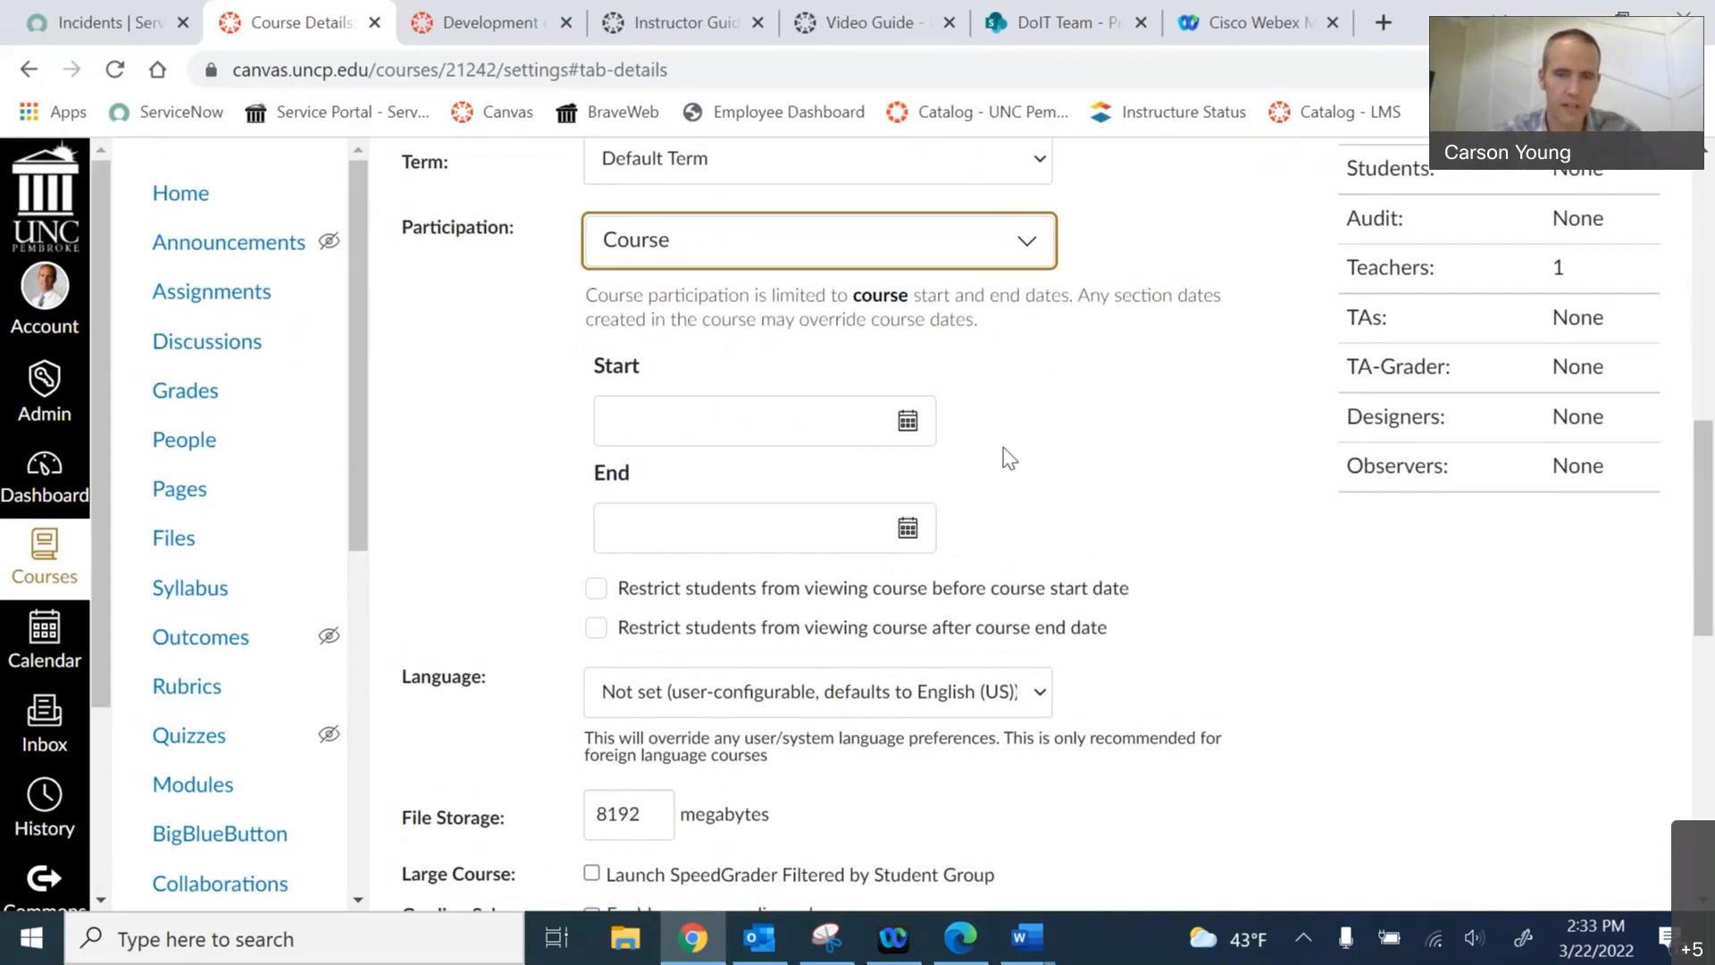
left_click(1041, 247)
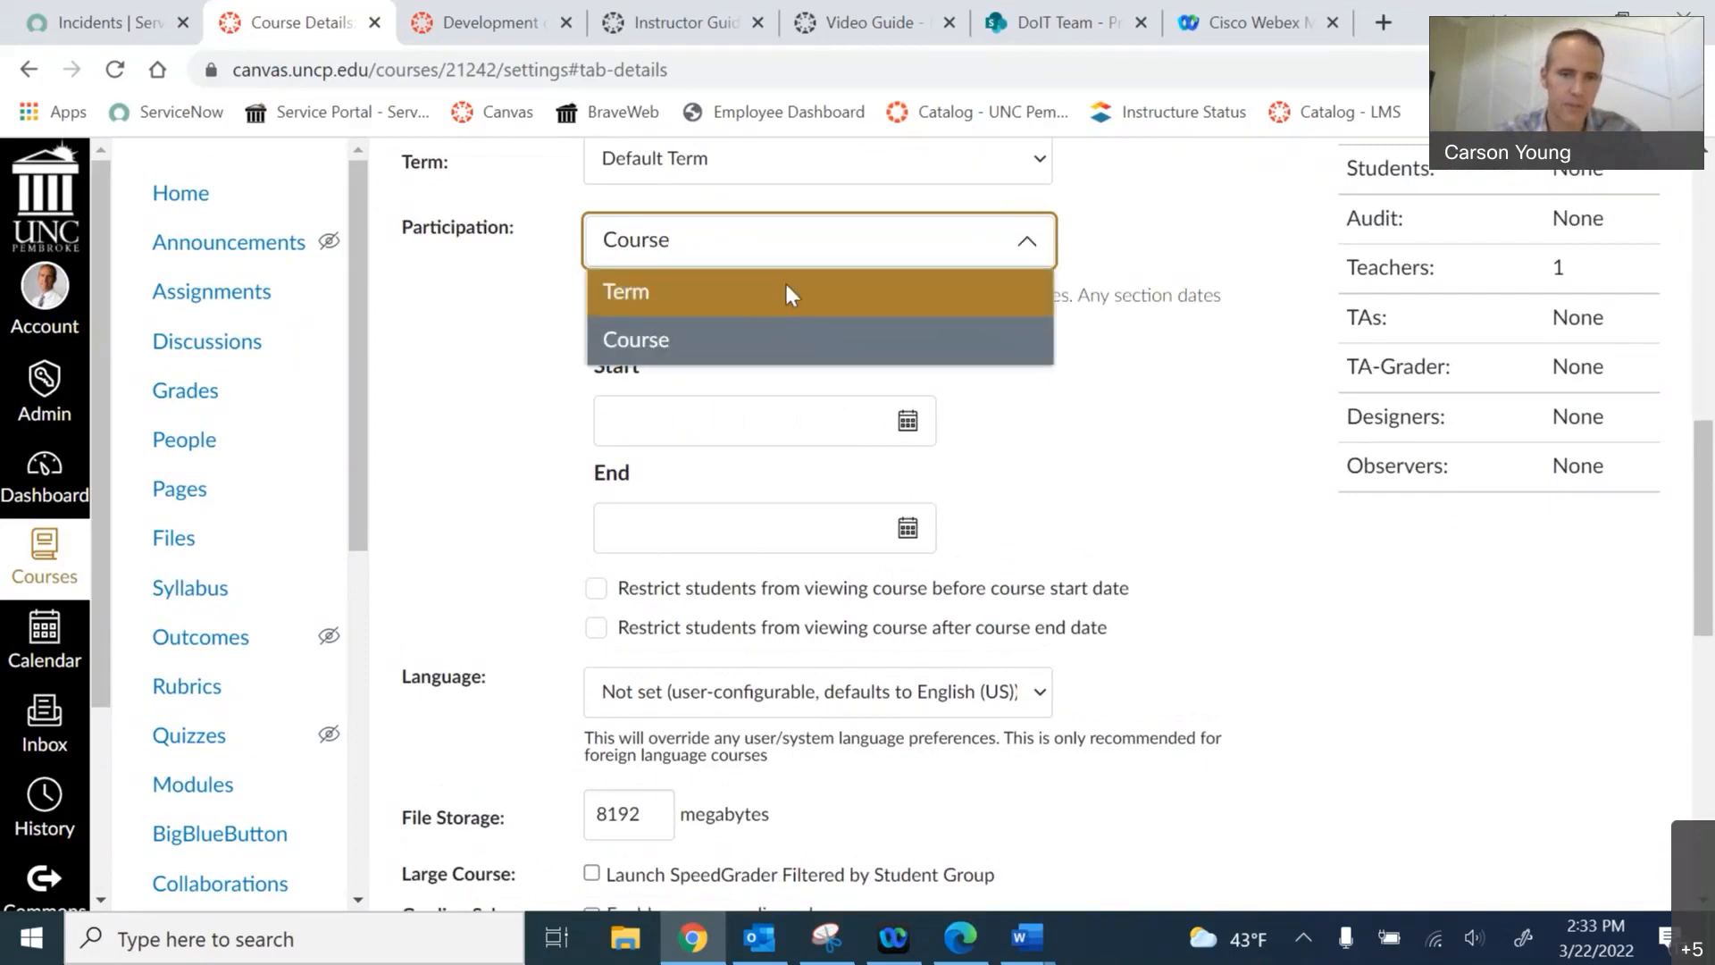
left_click(784, 286)
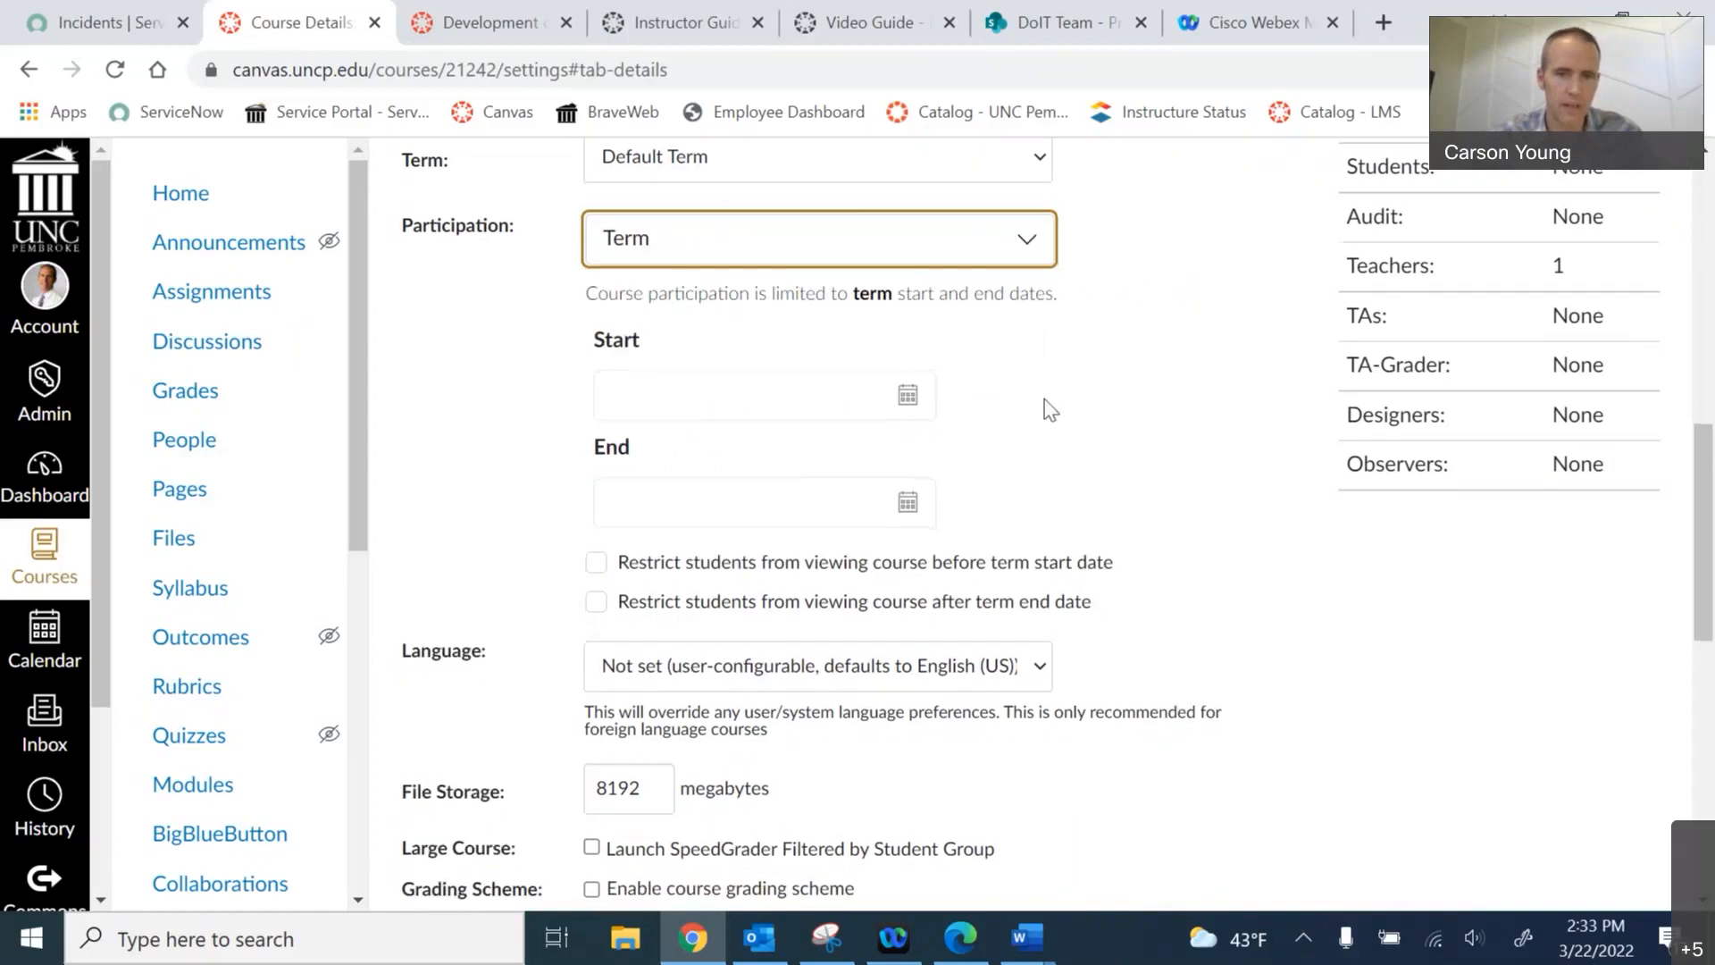
- Enable both restrictions on students viewing the course before the term start and after the term end date, and clear them again
scroll(1038, 407, "down", 3)
left_click(595, 296)
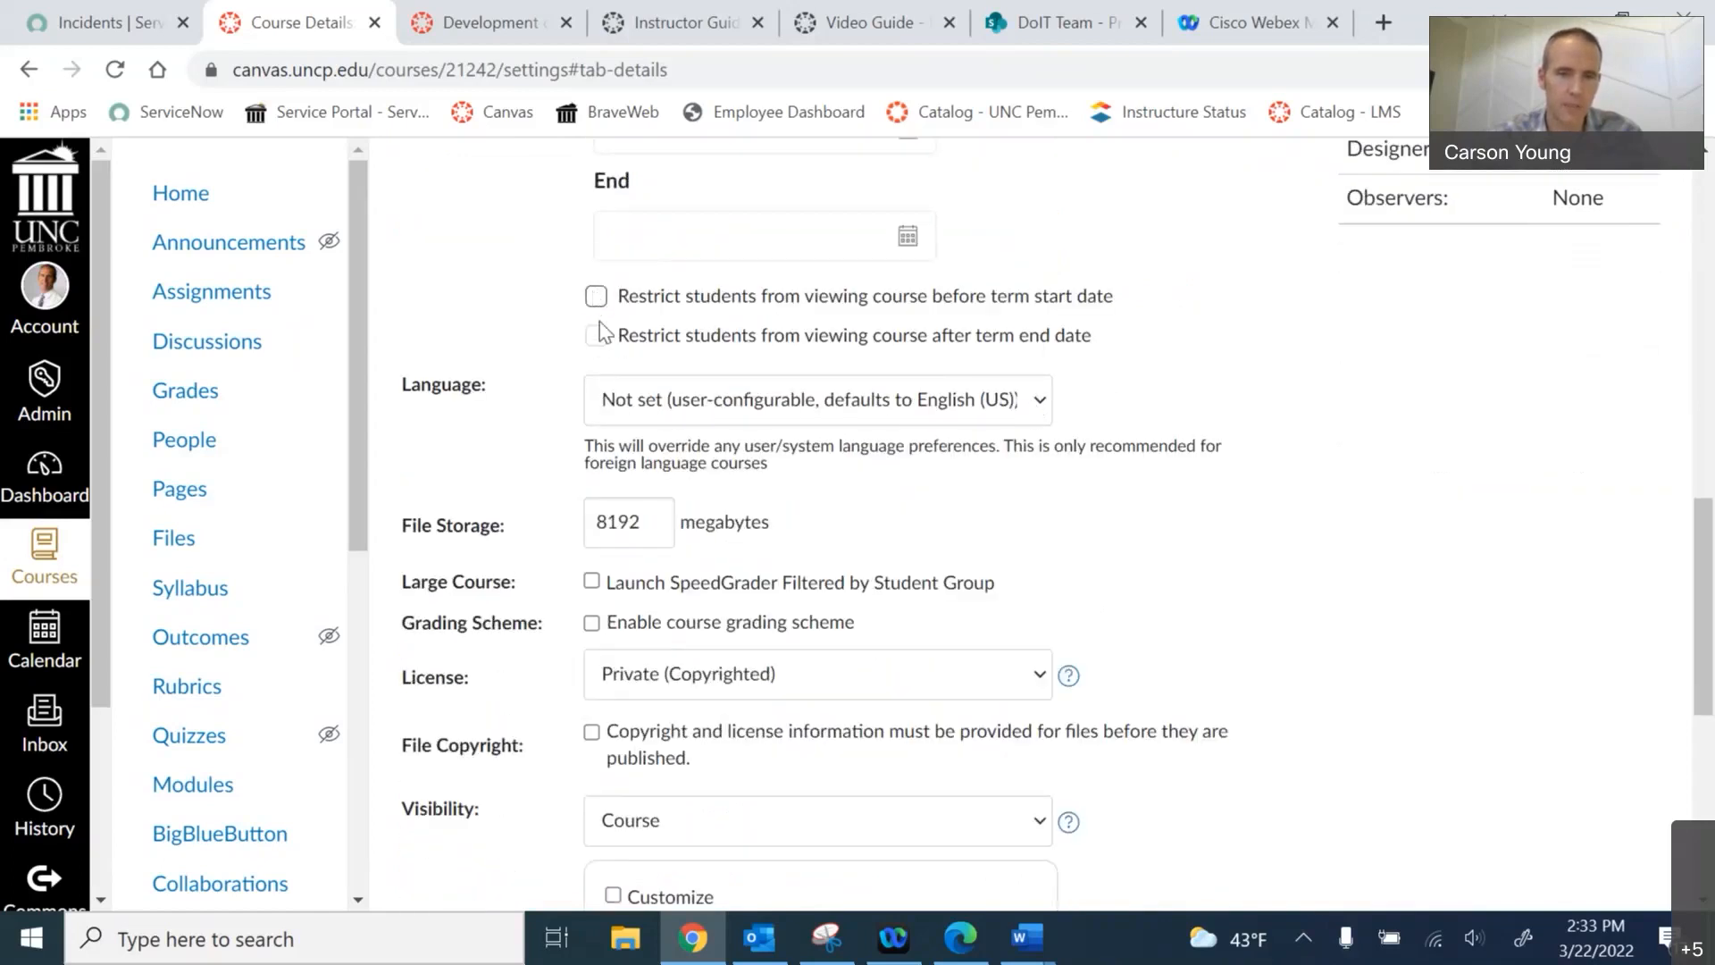
left_click(595, 338)
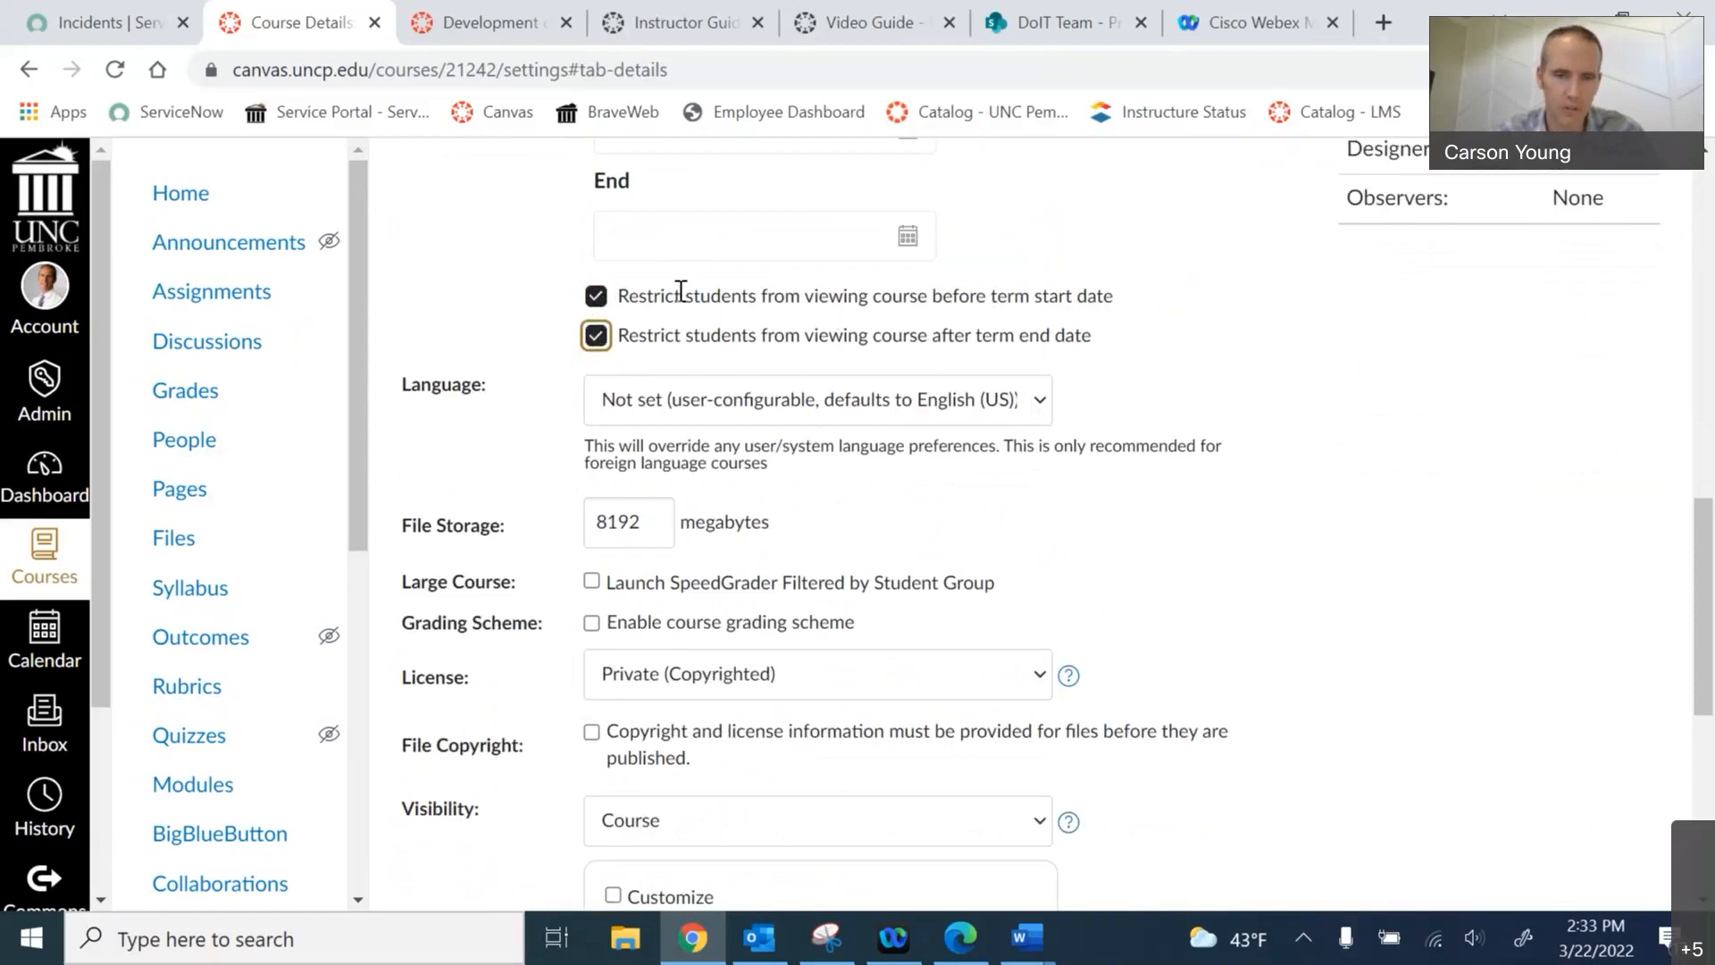
left_click_drag(1108, 341, 856, 335)
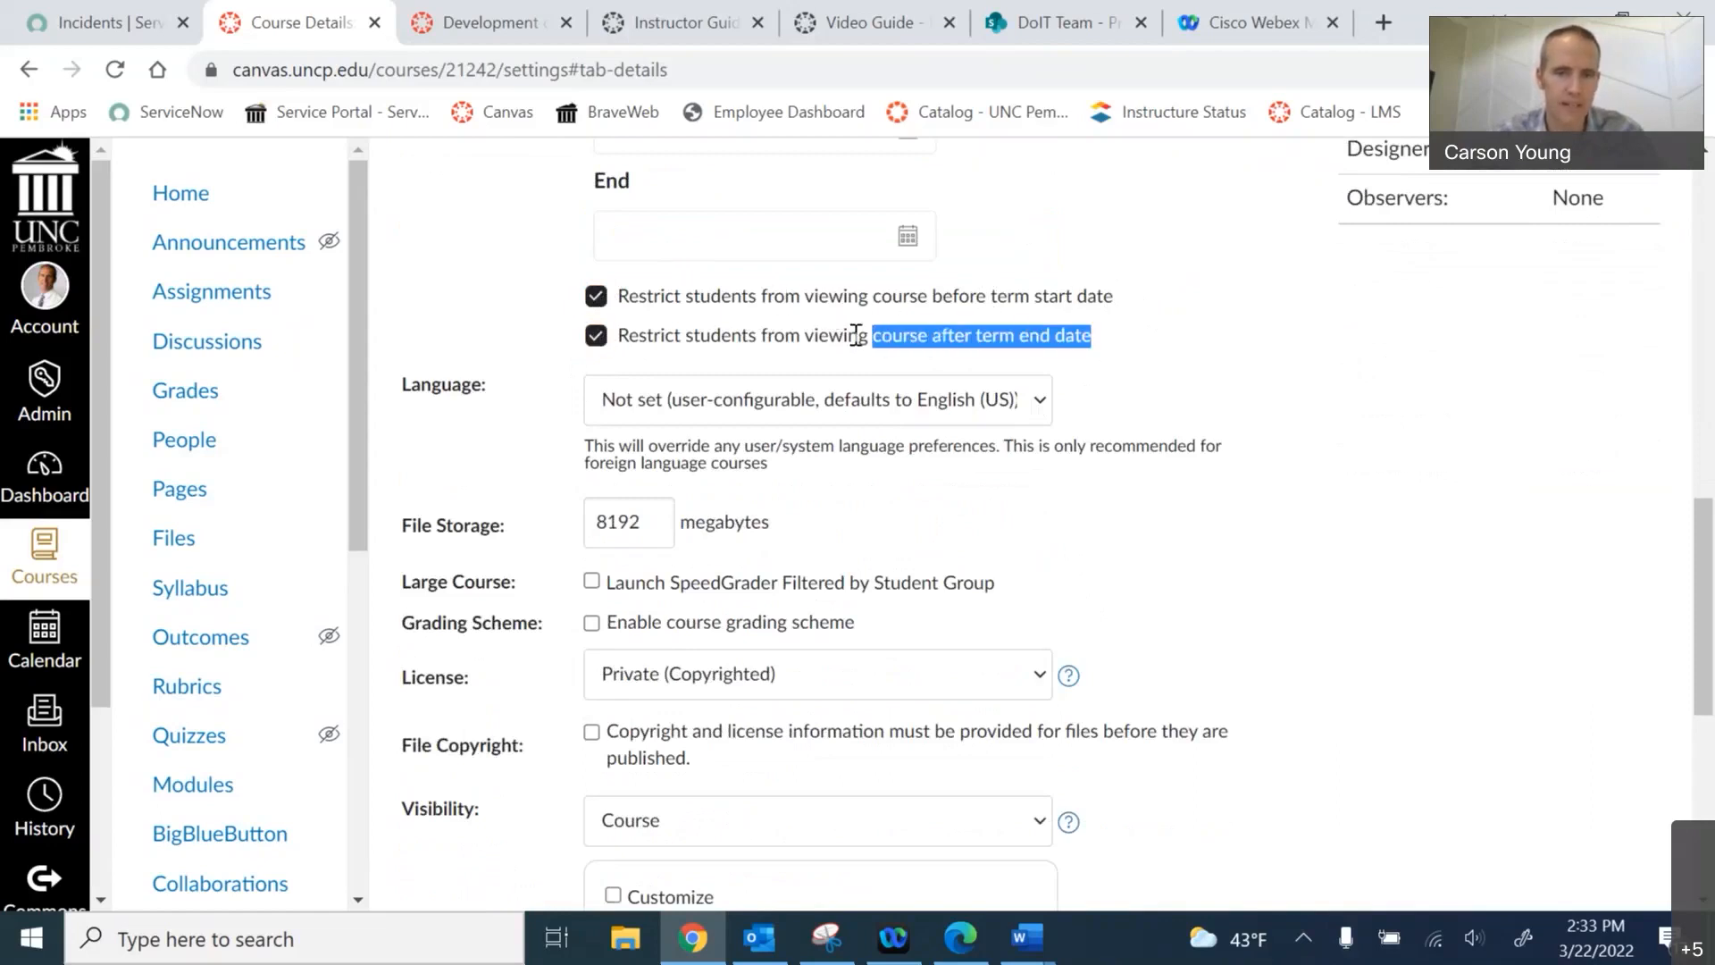
left_click(595, 335)
left_click(596, 295)
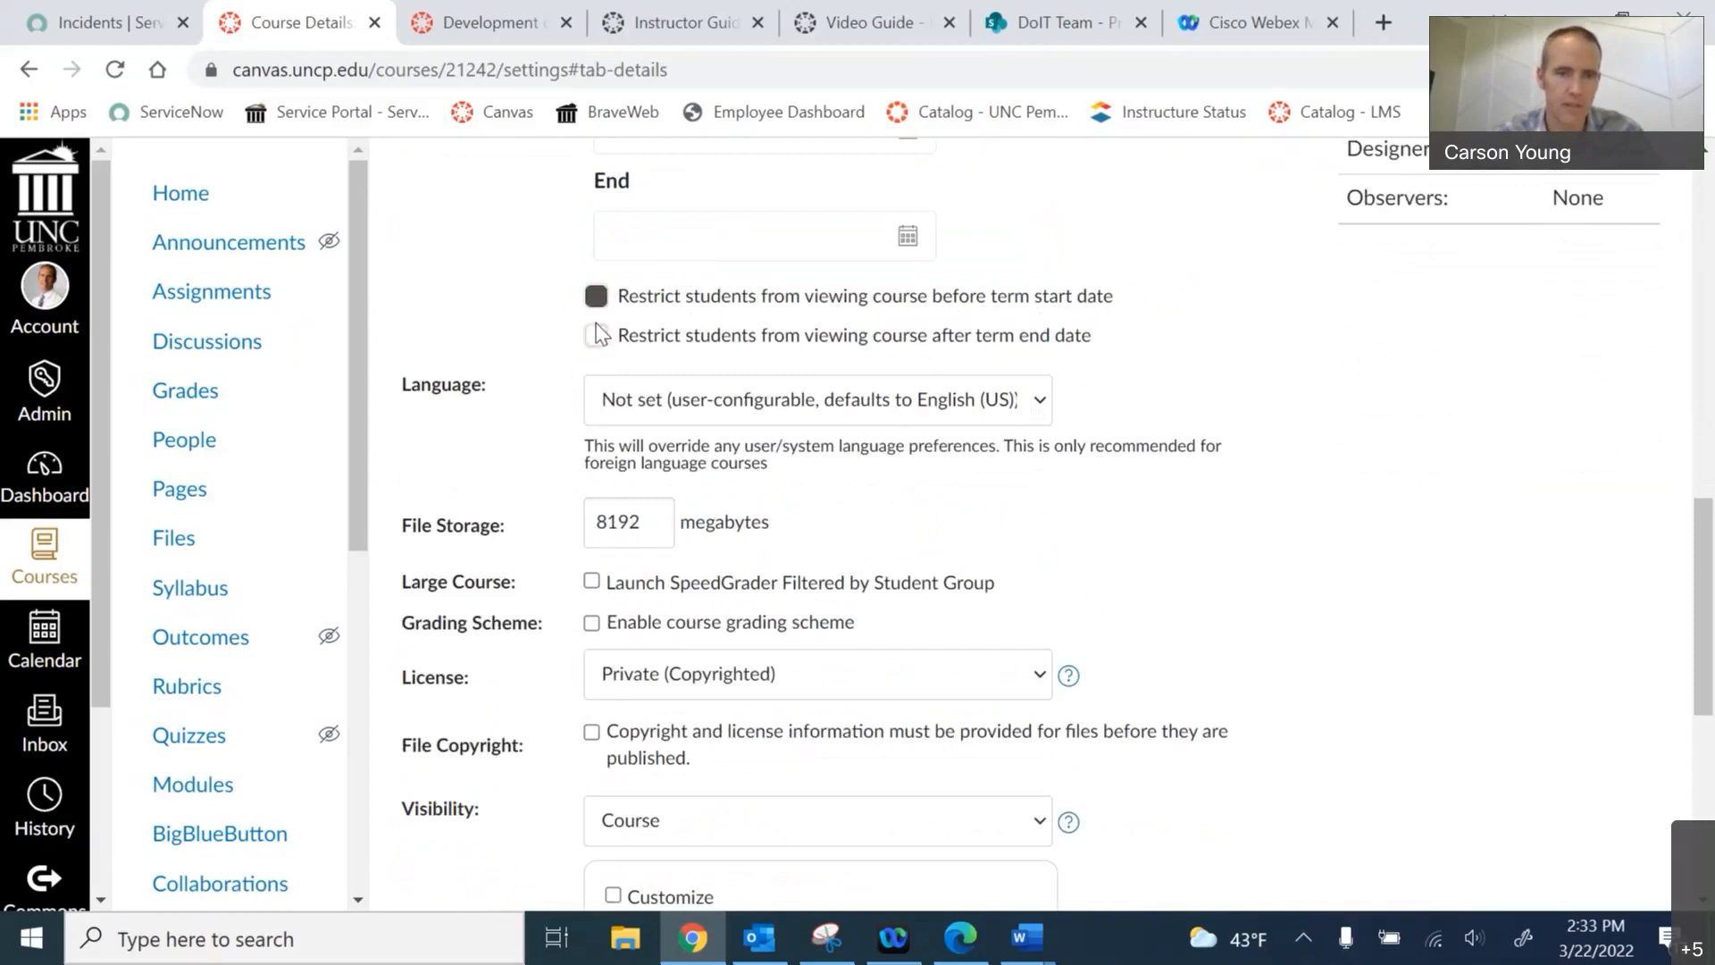
- Review the remaining course details and browse the available subaccounts without changing the selection
scroll(542, 342, "down", 3)
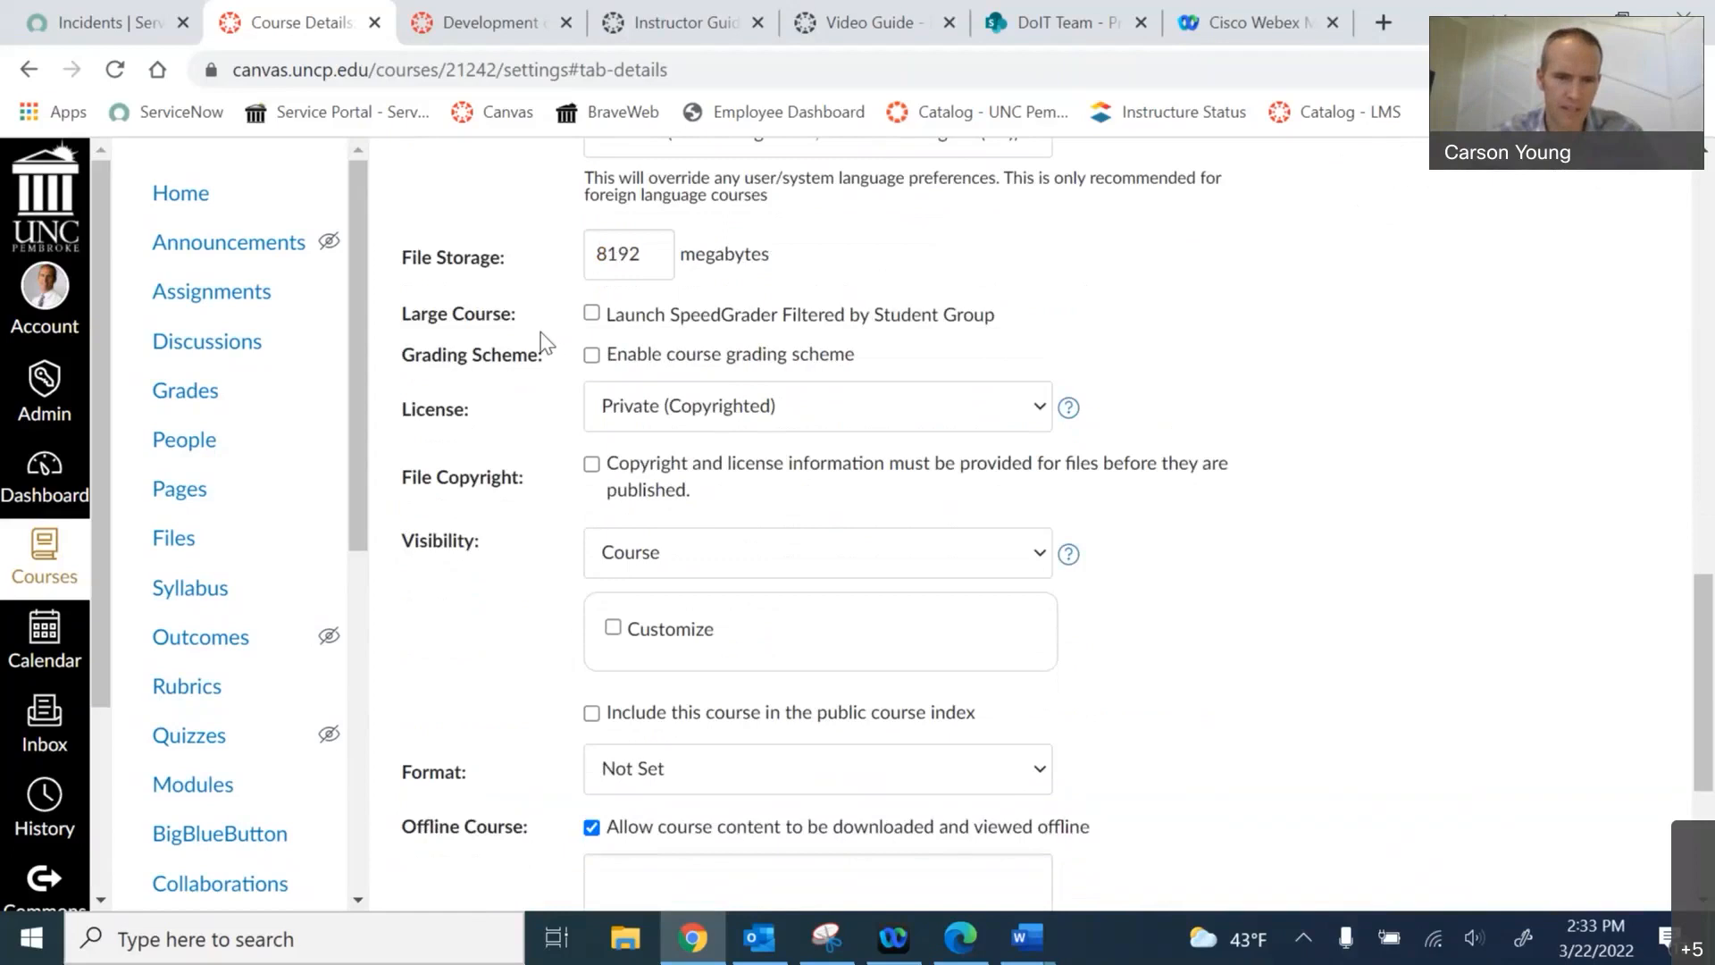
scroll(542, 342, "down", 4)
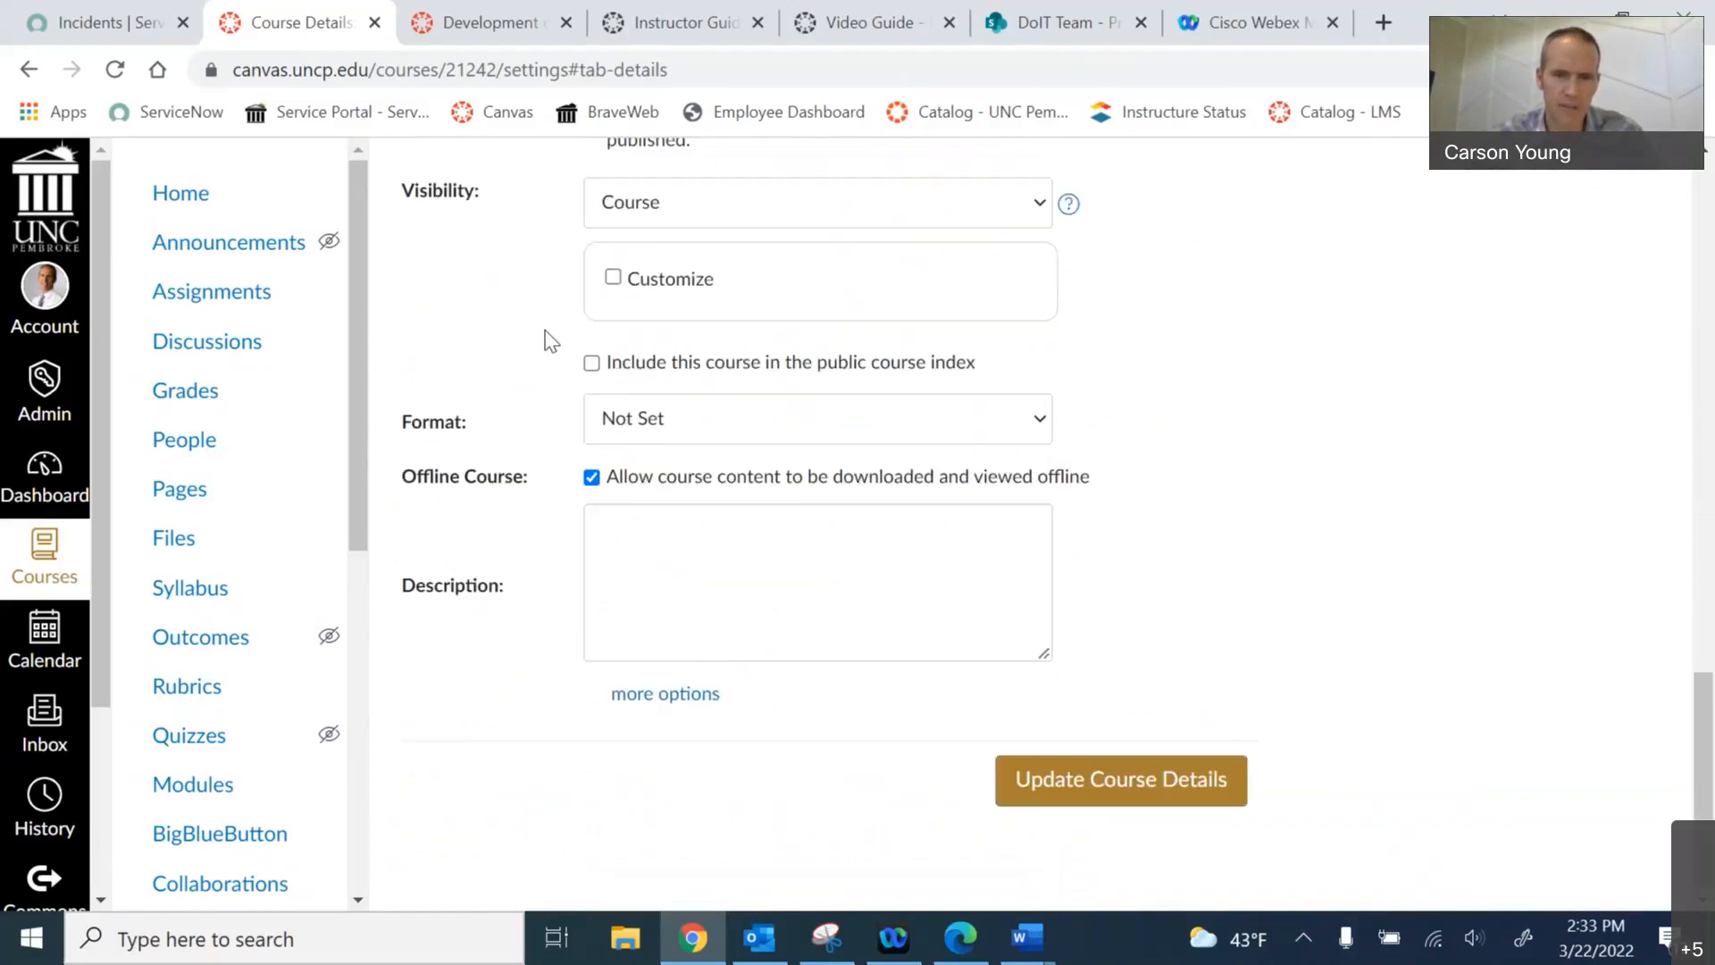
scroll(552, 339, "up", 12)
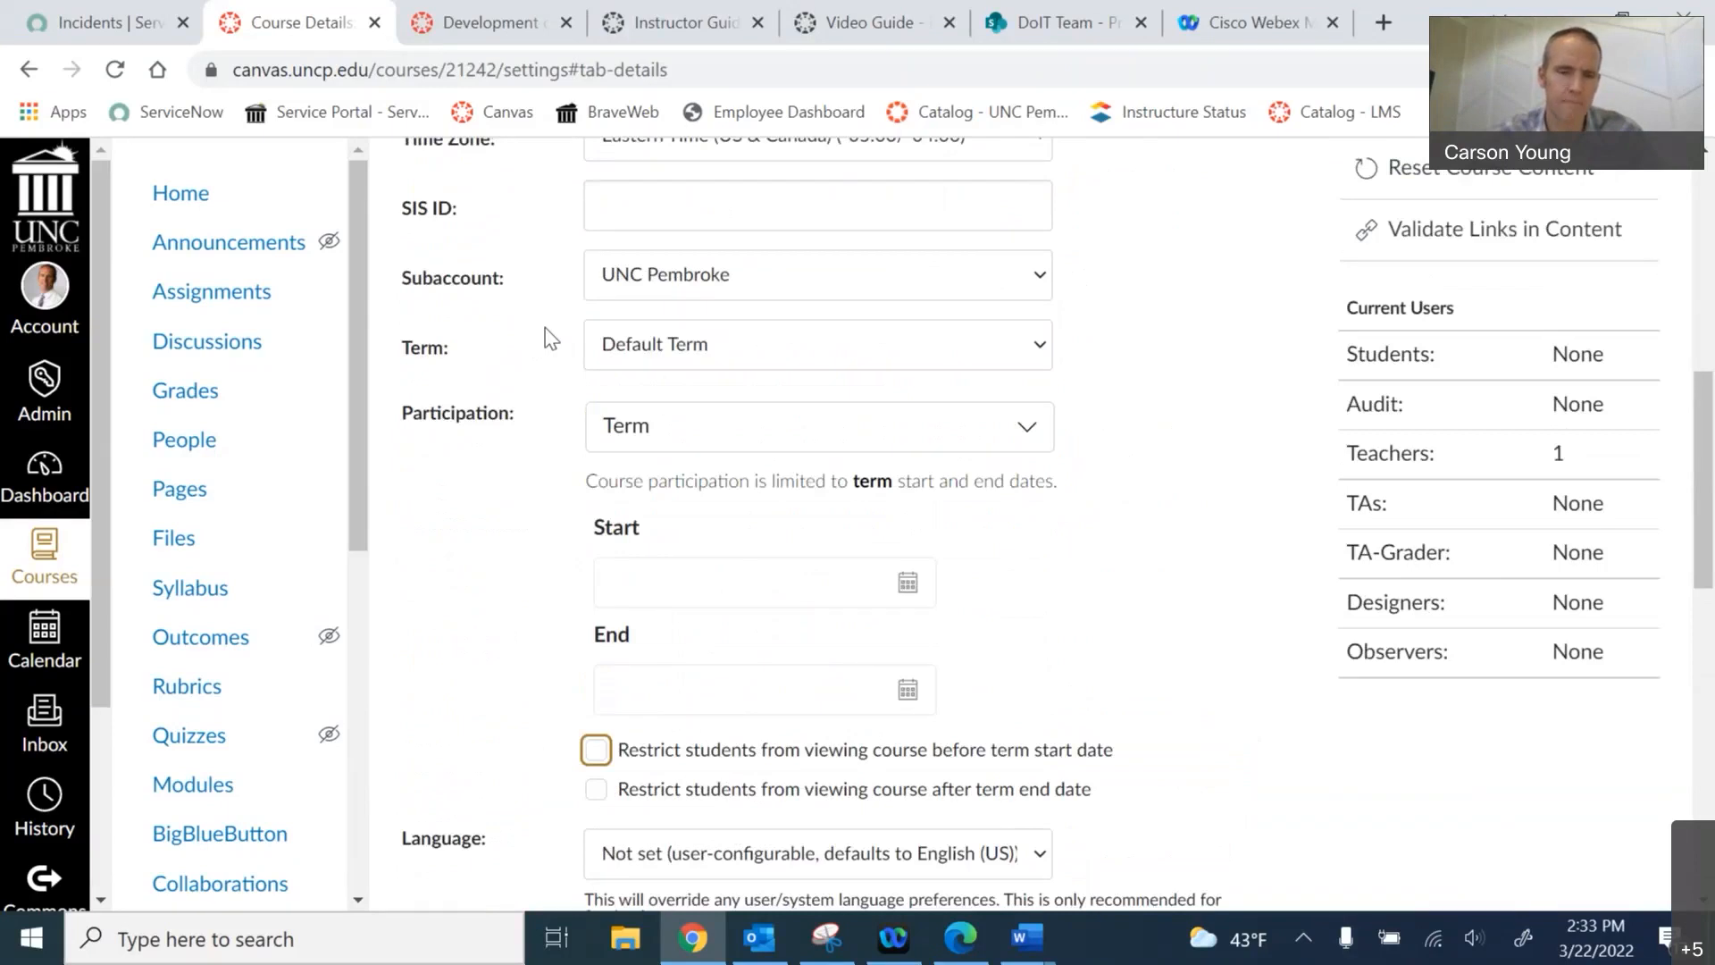
scroll(1167, 446, "up", 2)
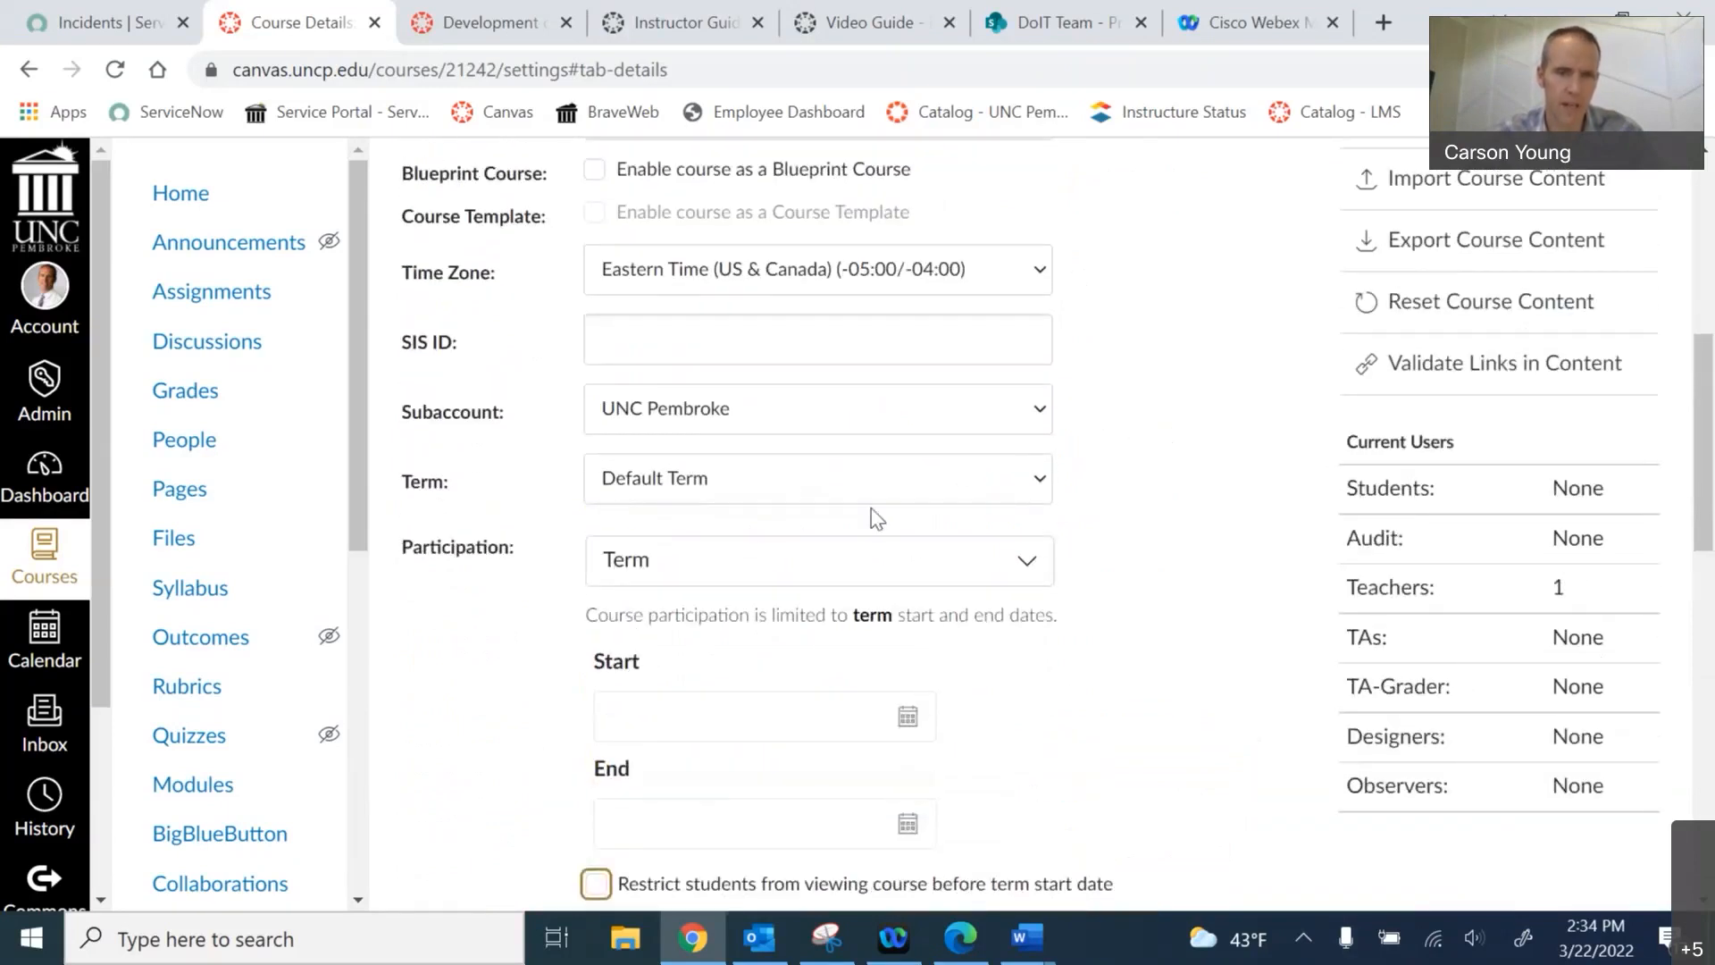
left_click(1042, 413)
scroll(930, 559, "down", 3)
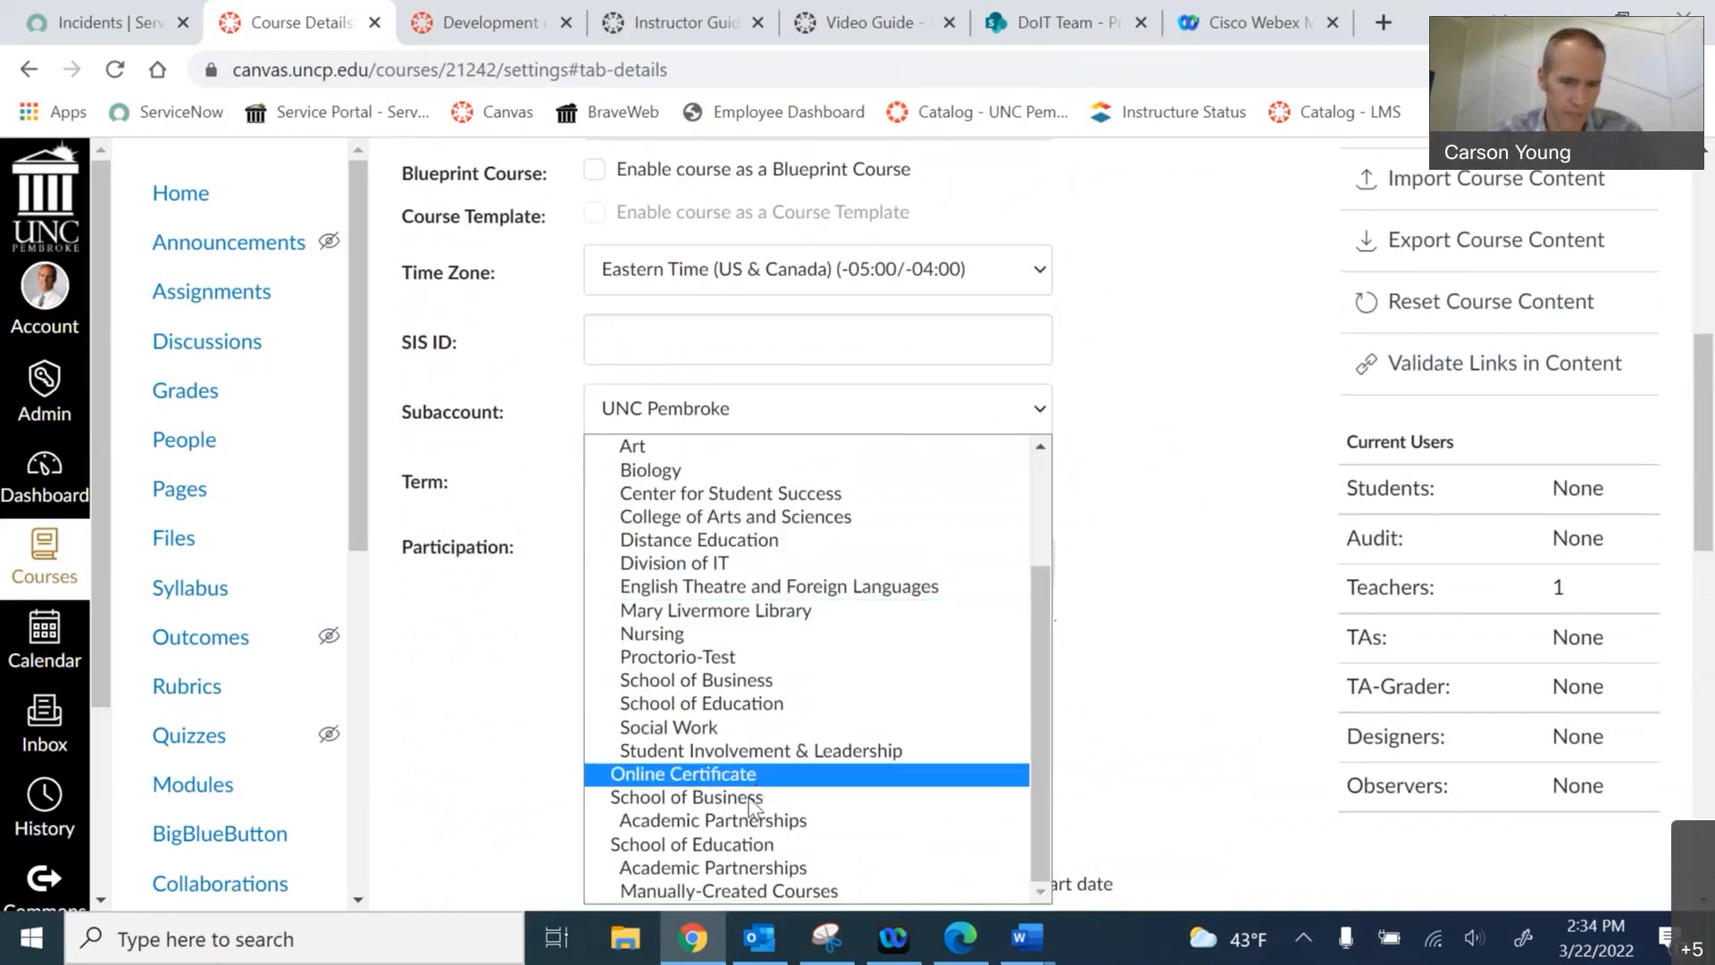
left_click(1143, 412)
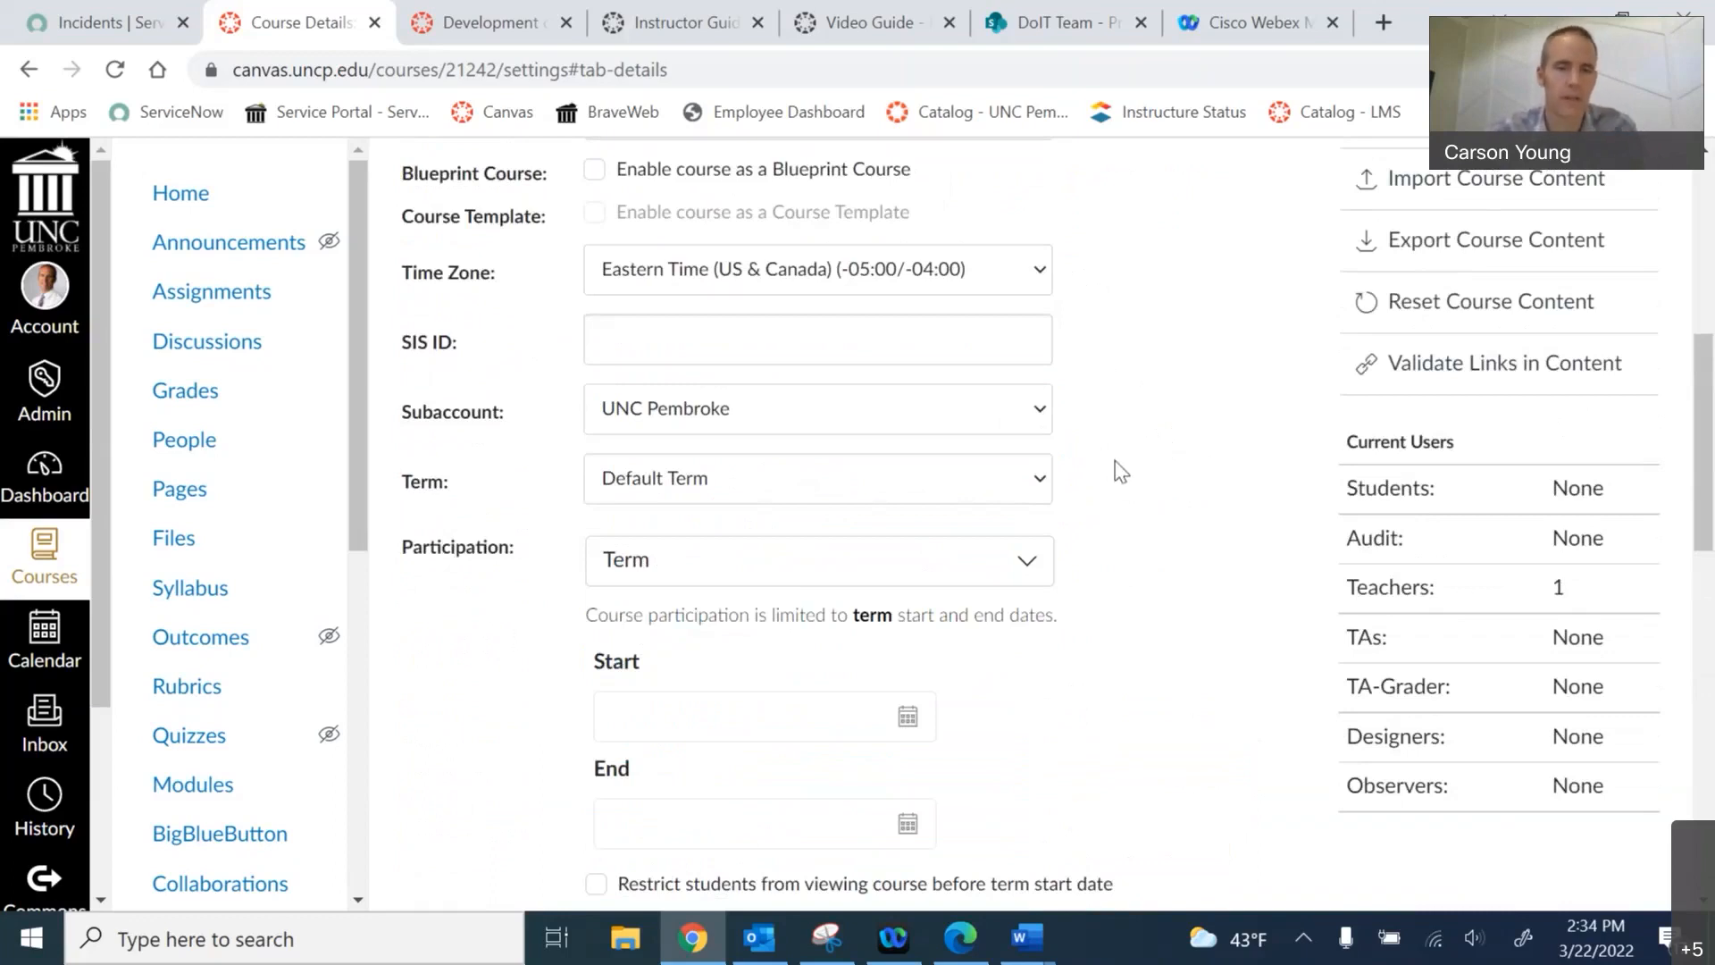
- Check the subaccount and term choices again and set the course term to 2023 Summer I
left_click(1041, 481)
left_click(1045, 483)
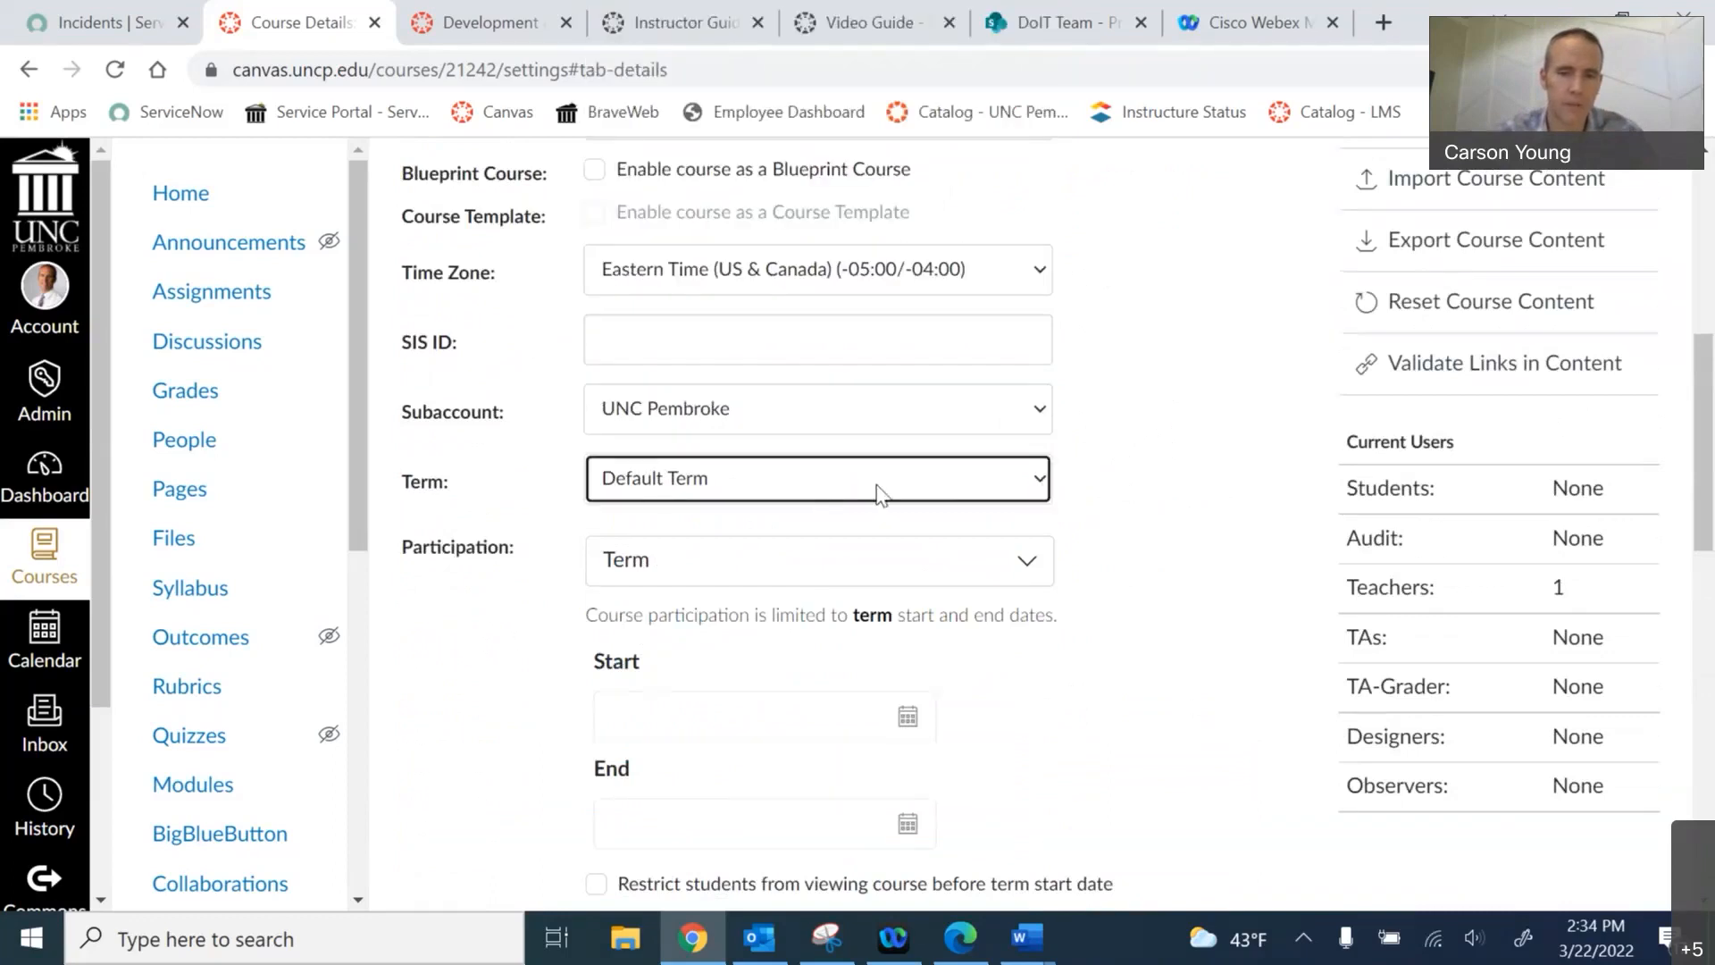
left_click(1041, 413)
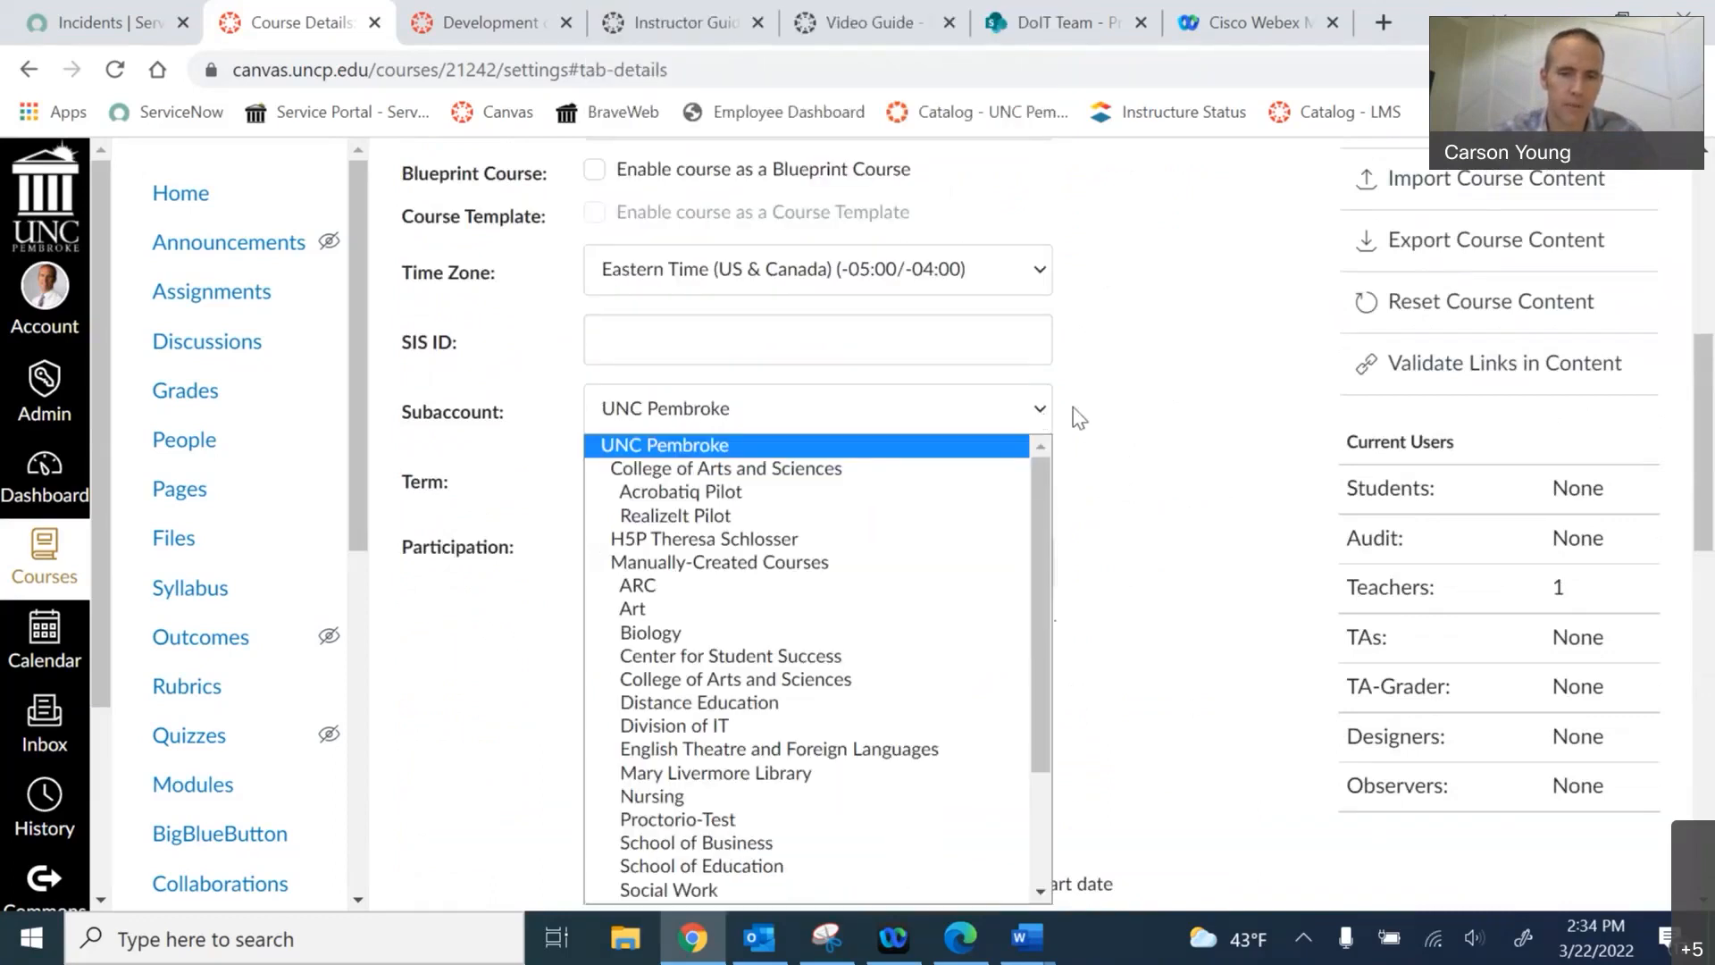
left_click(1159, 414)
left_click(1027, 483)
scroll(844, 358, "down", 1)
scroll(737, 249, "down", 2)
left_click(673, 420)
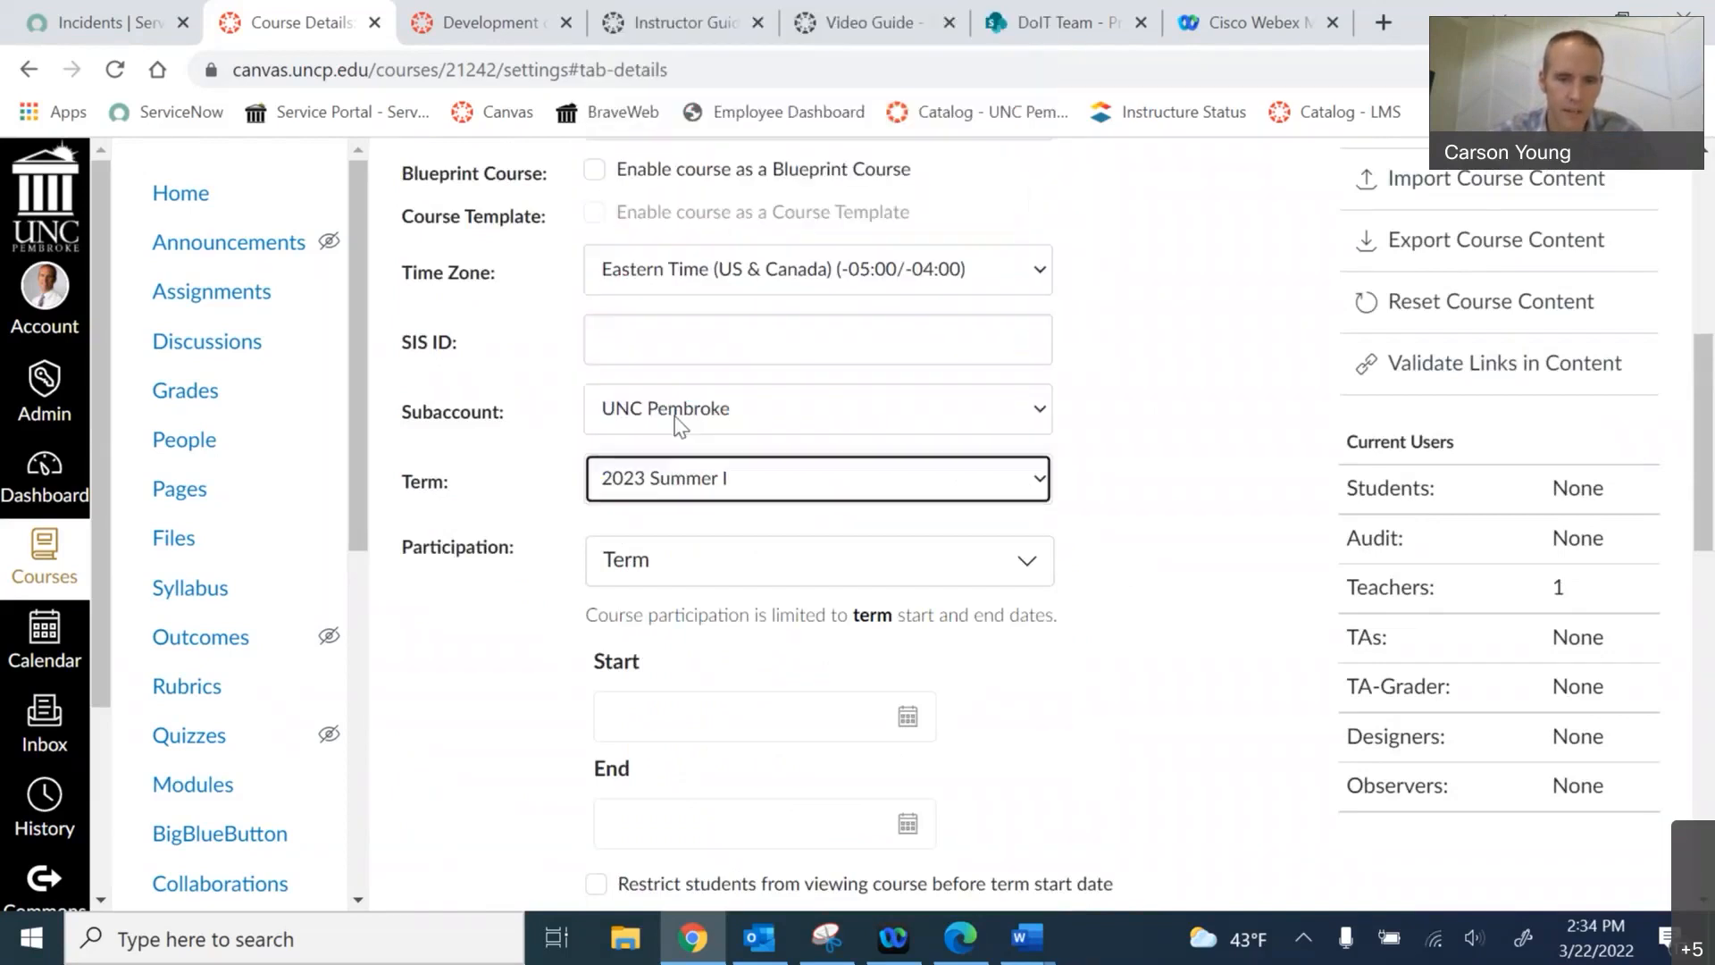
left_click(1099, 430)
- Review the course name in the course details and return to the course home page without updating the details
scroll(1115, 431, "up", 3)
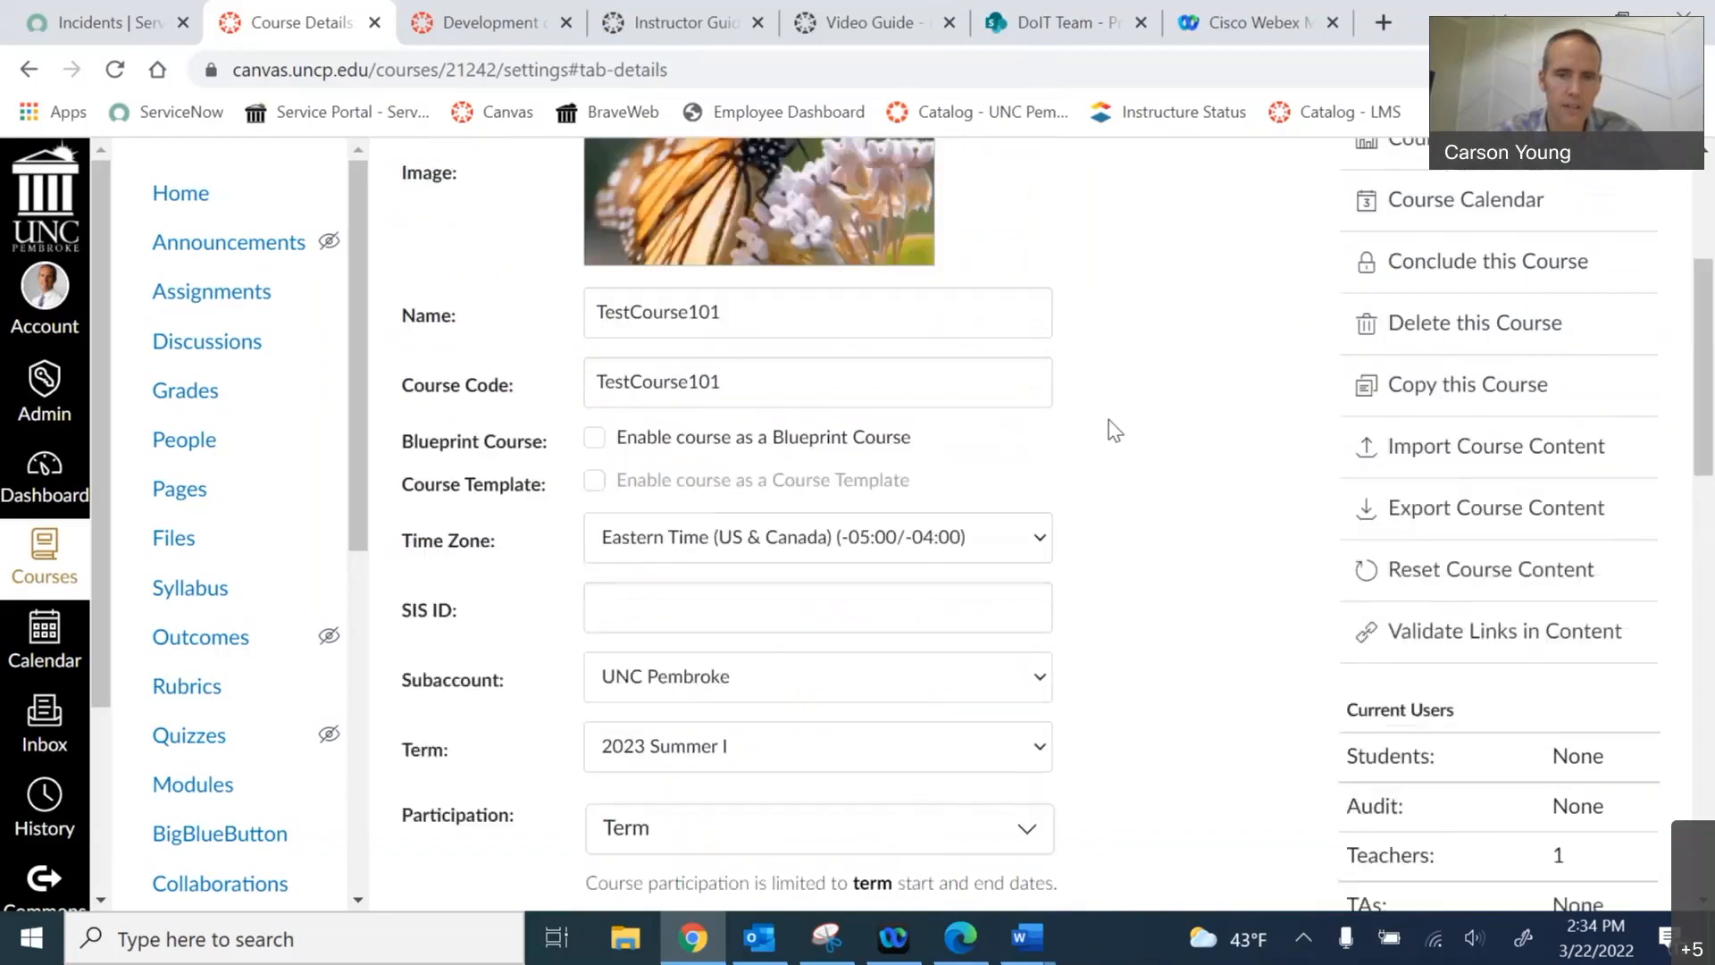
scroll(1115, 430, "up", 2)
scroll(1115, 431, "down", 2)
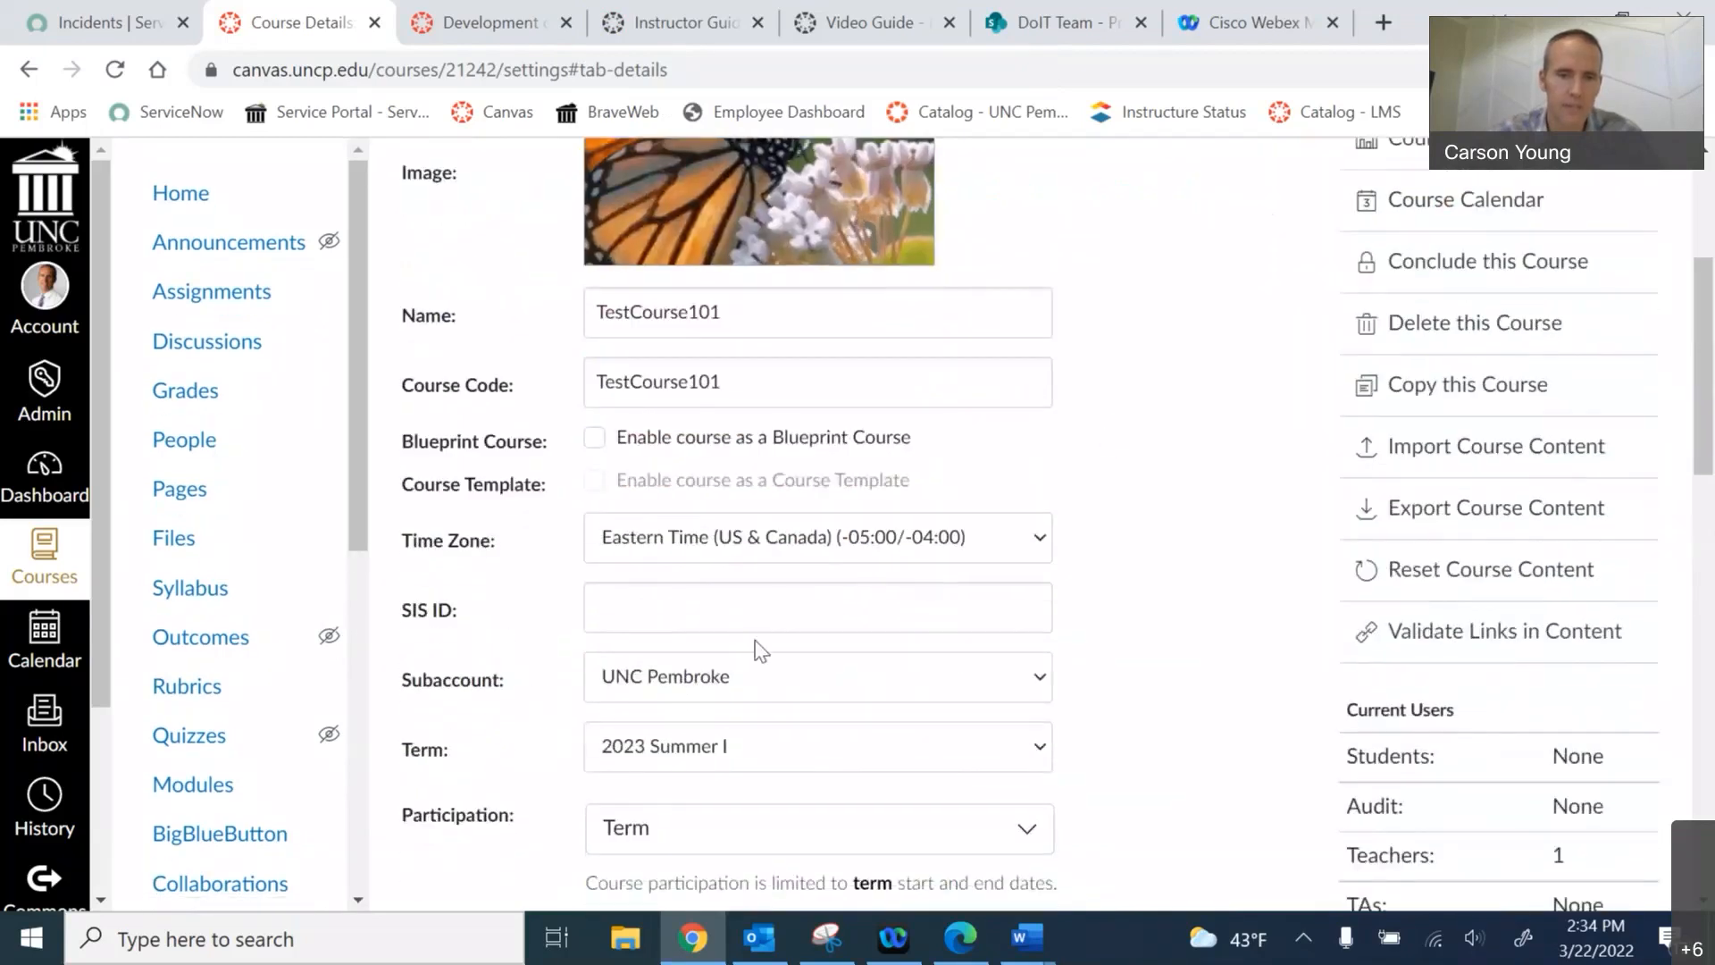
left_click_drag(728, 318, 572, 315)
scroll(720, 578, "up", 3)
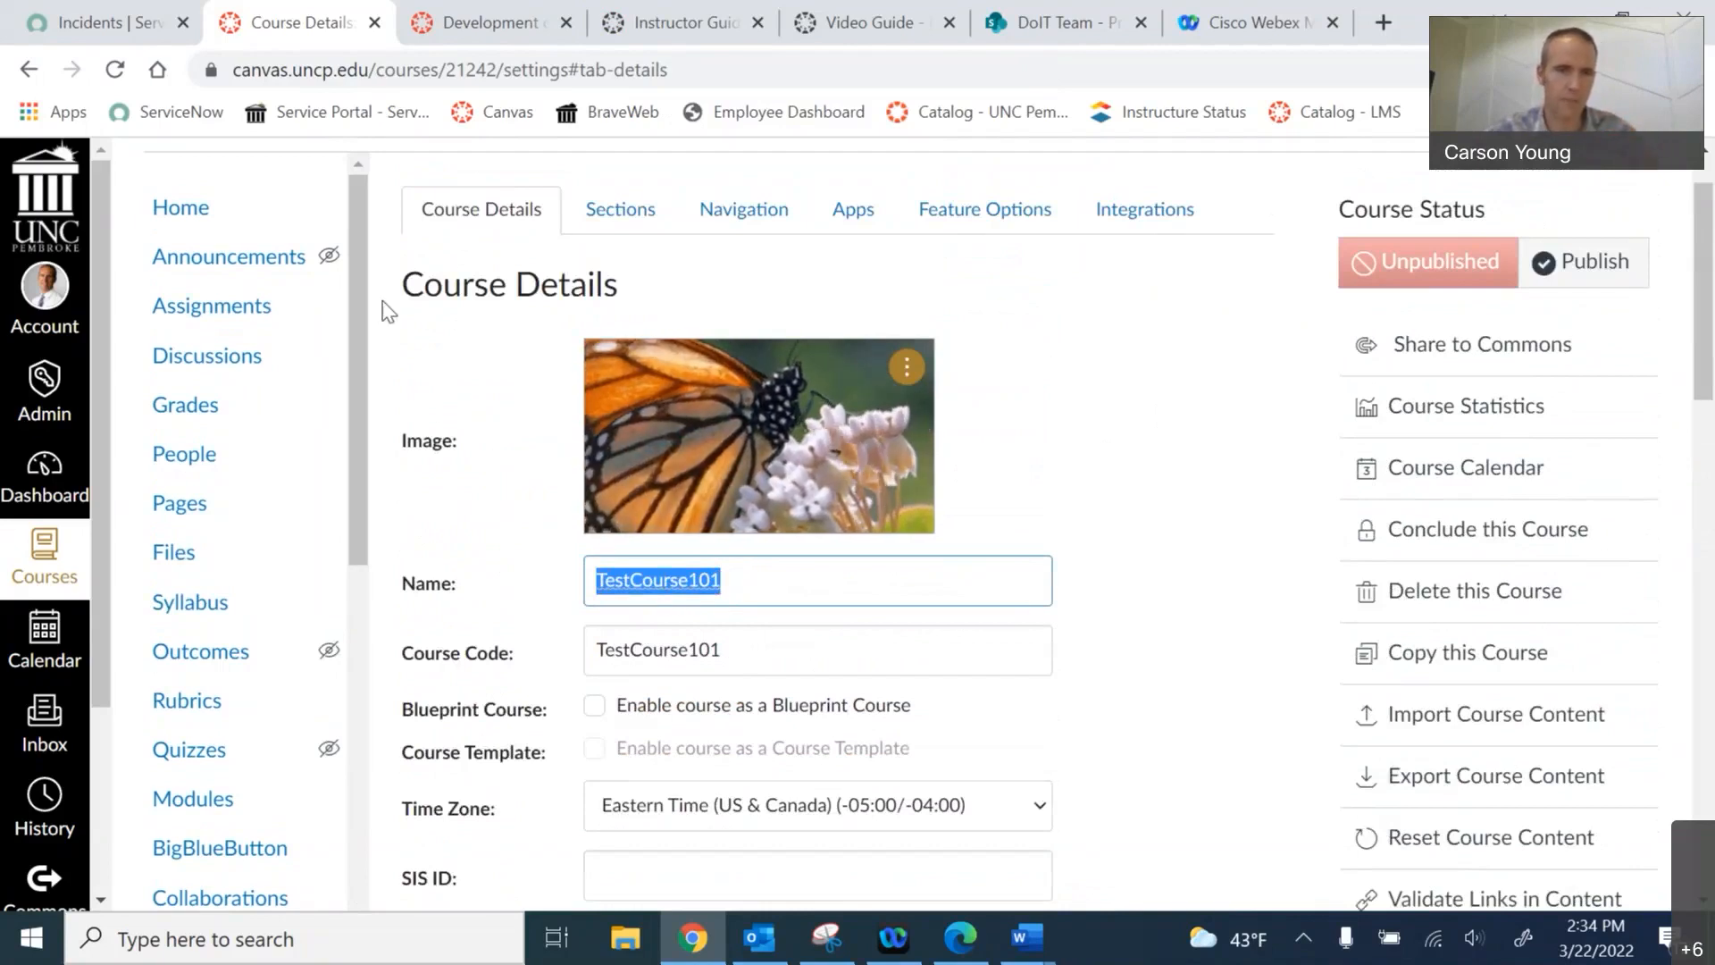
left_click(195, 209)
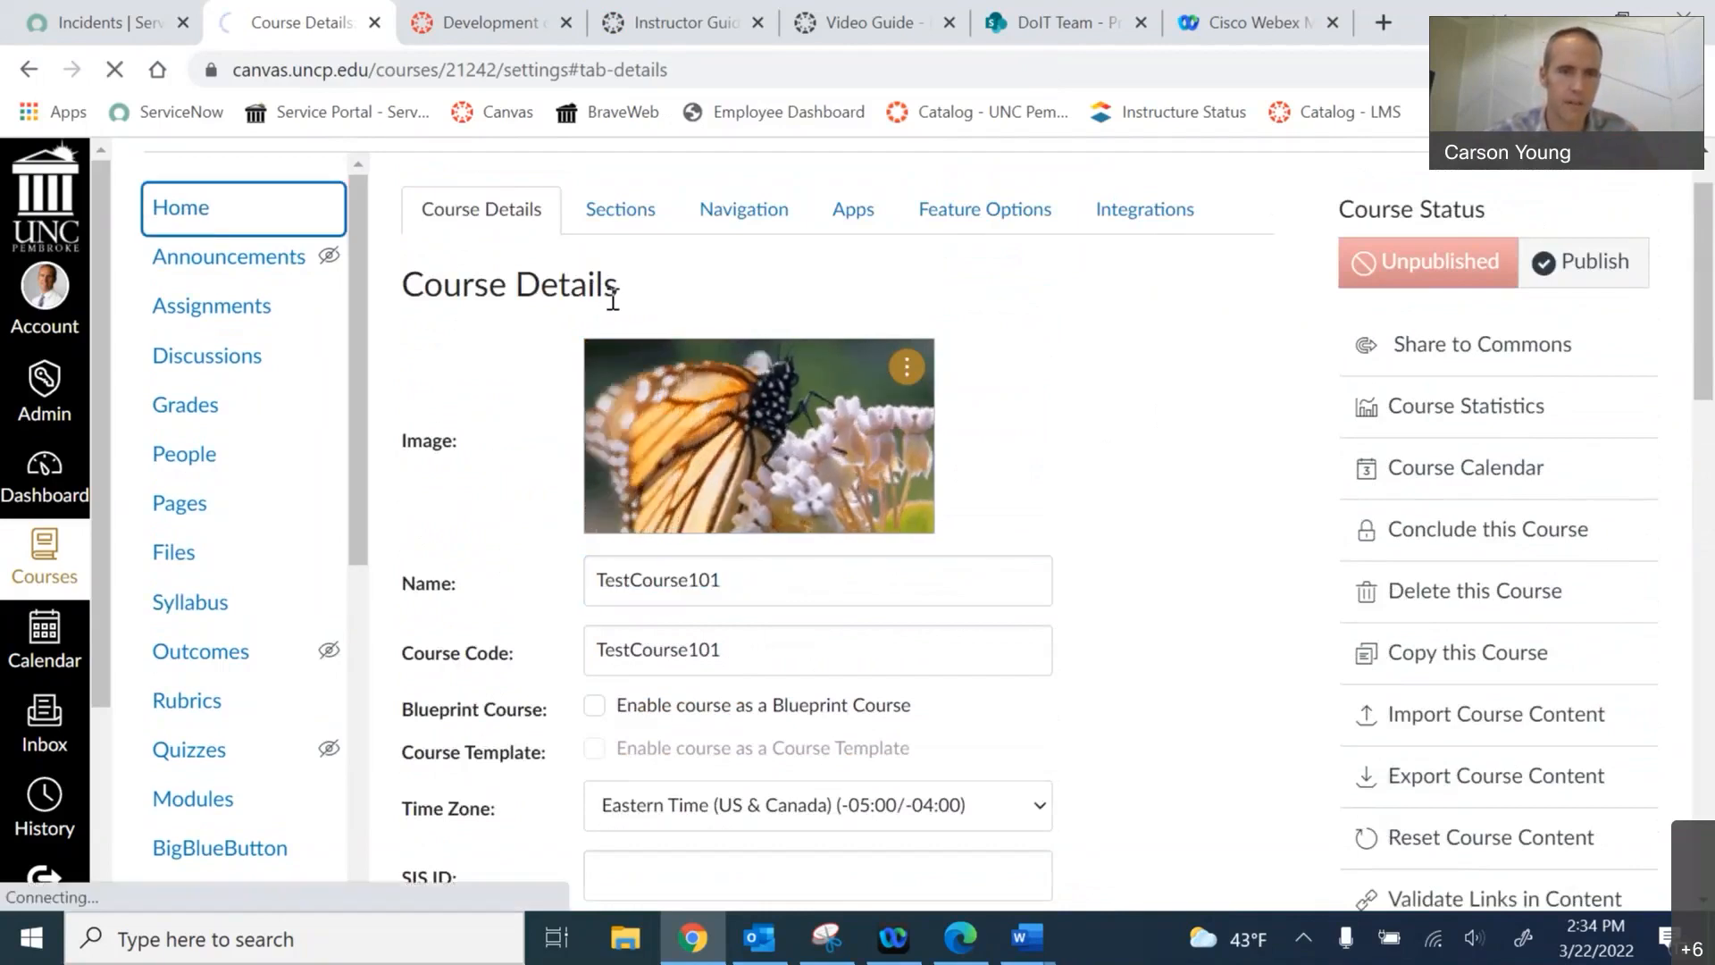